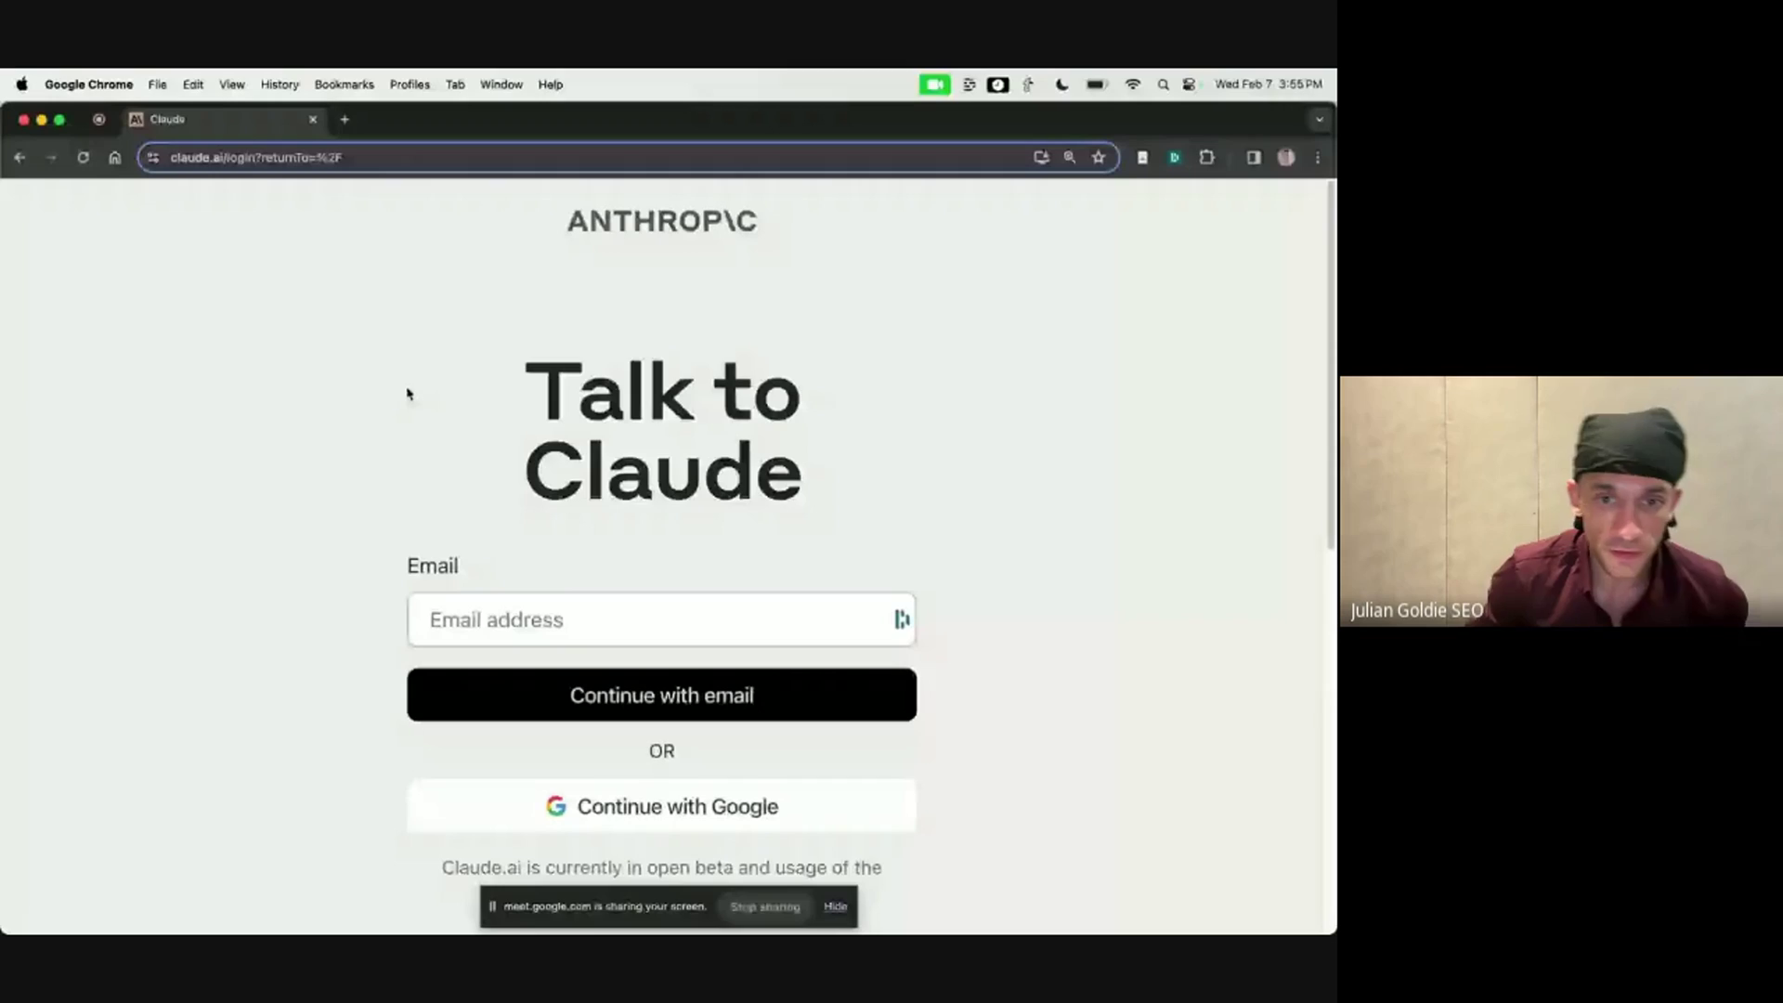
Step: Try signing in to Claude with Google, then dismiss it and return to the login page
click(637, 826)
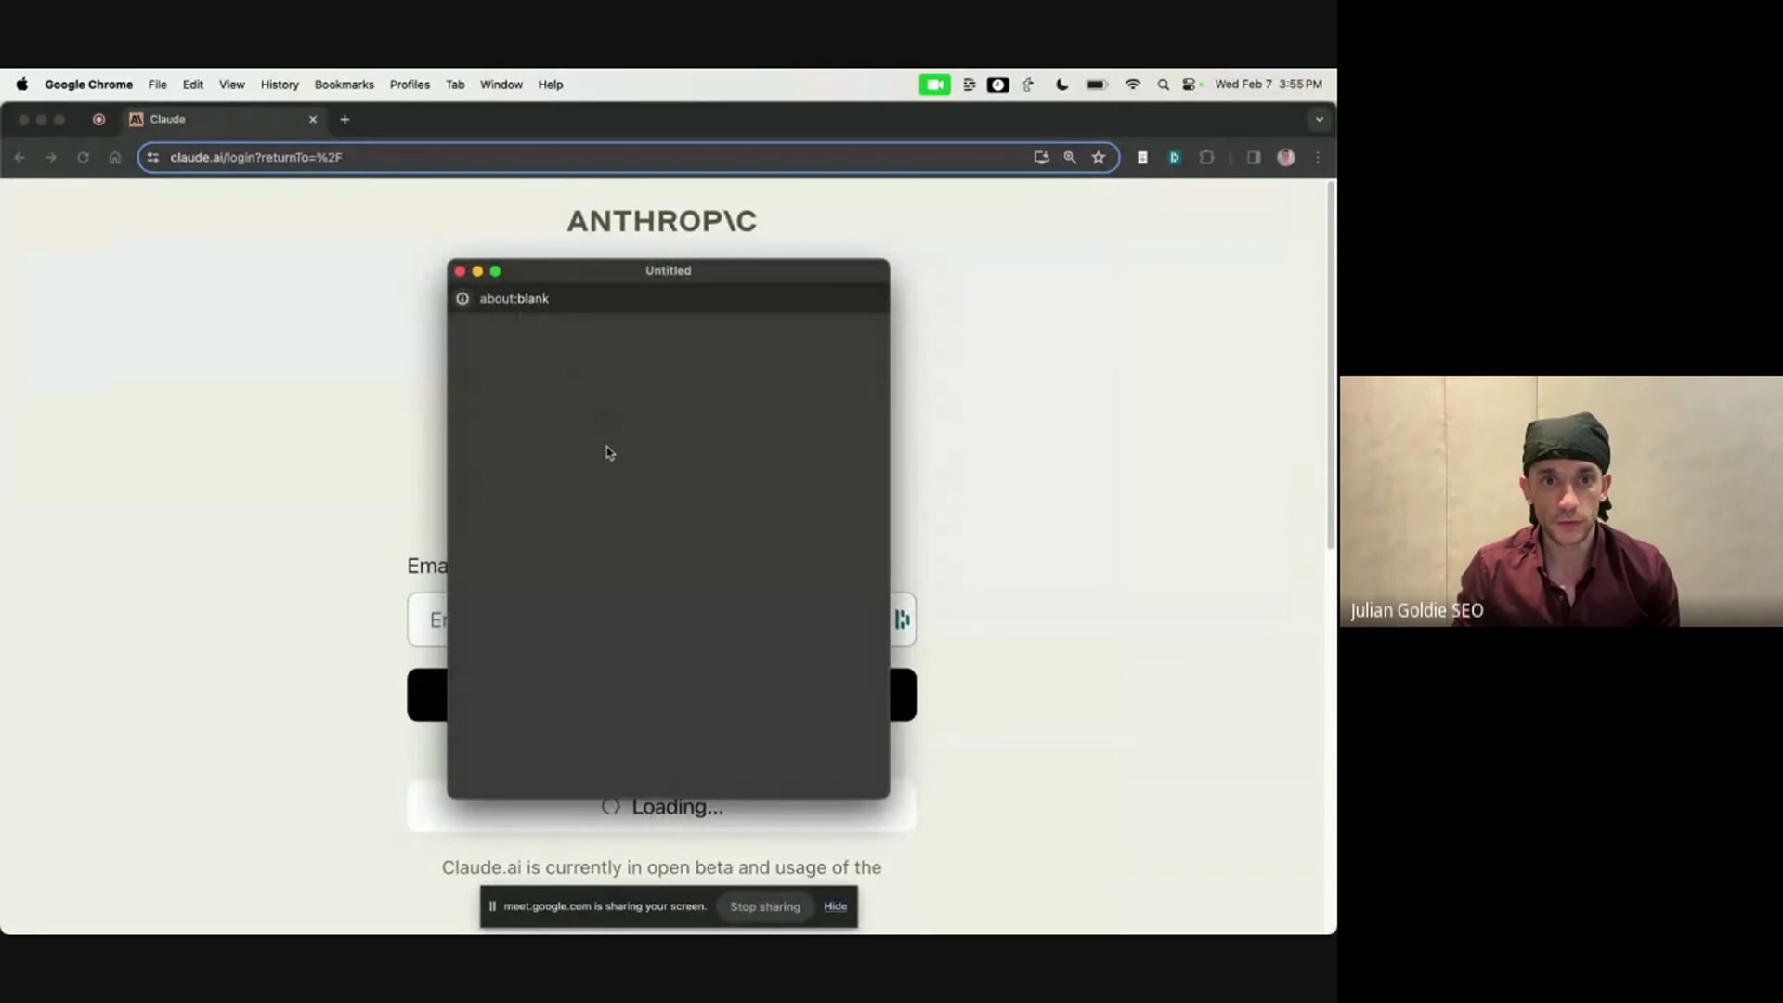
key(super+w)
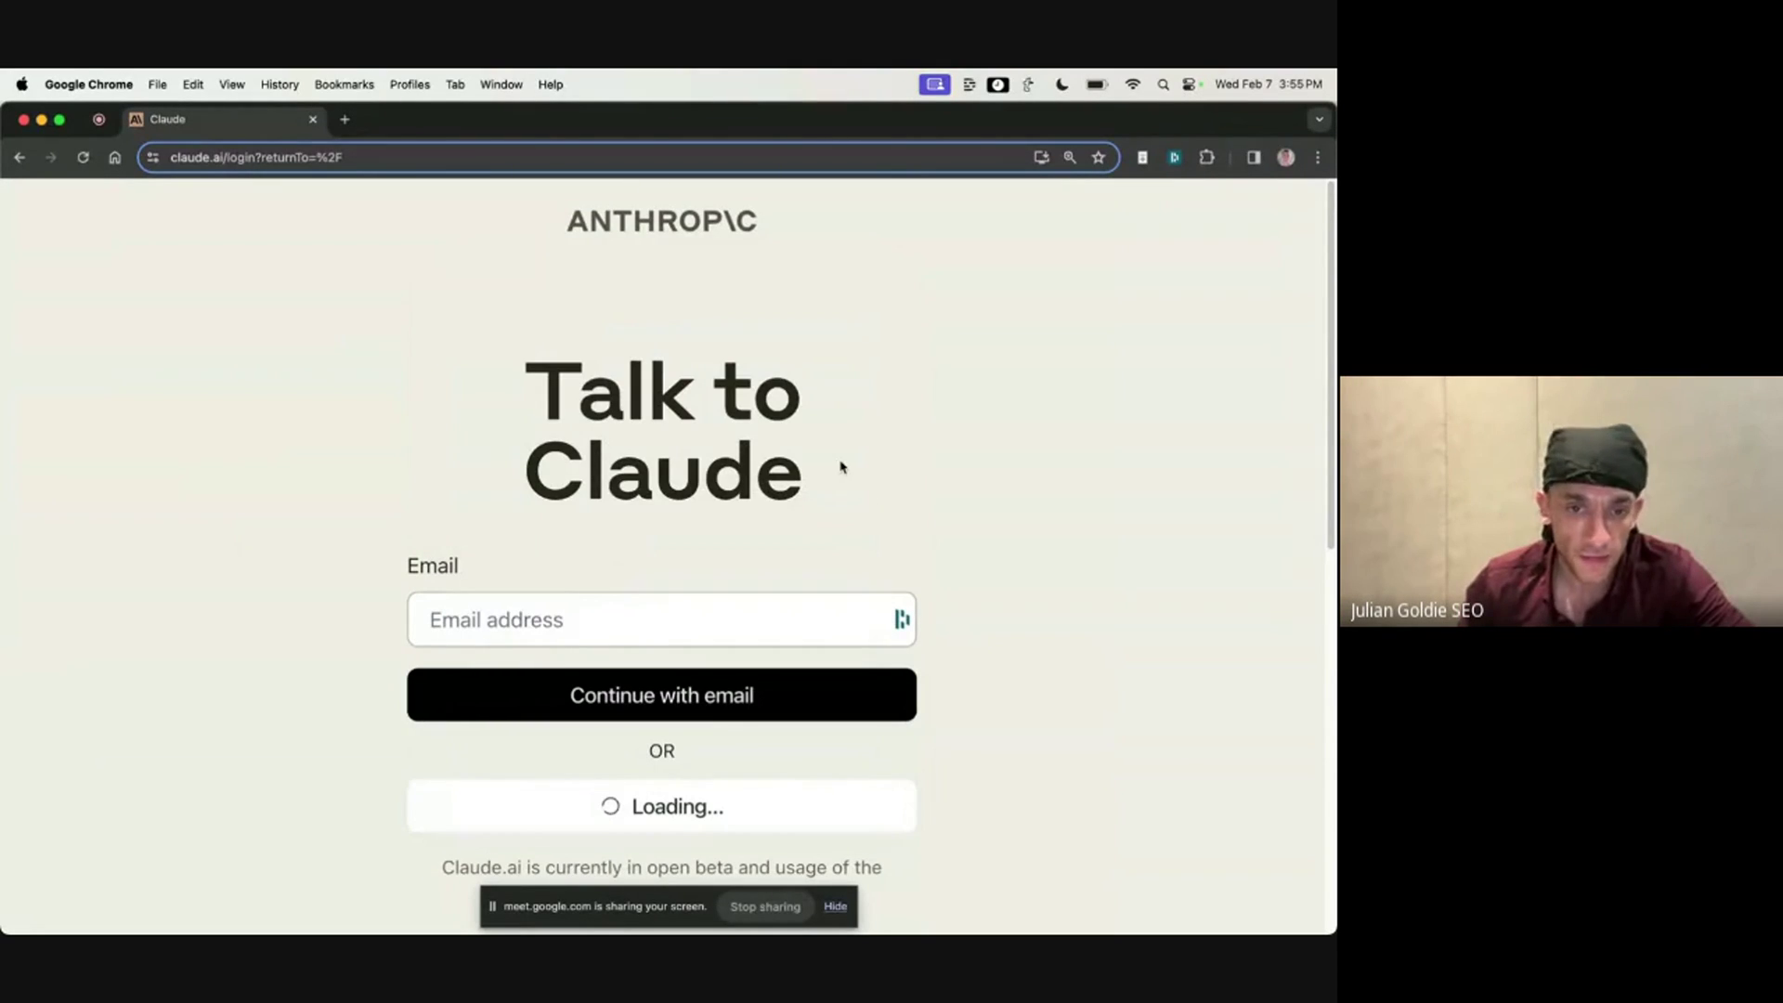
drag(536, 343, 878, 498)
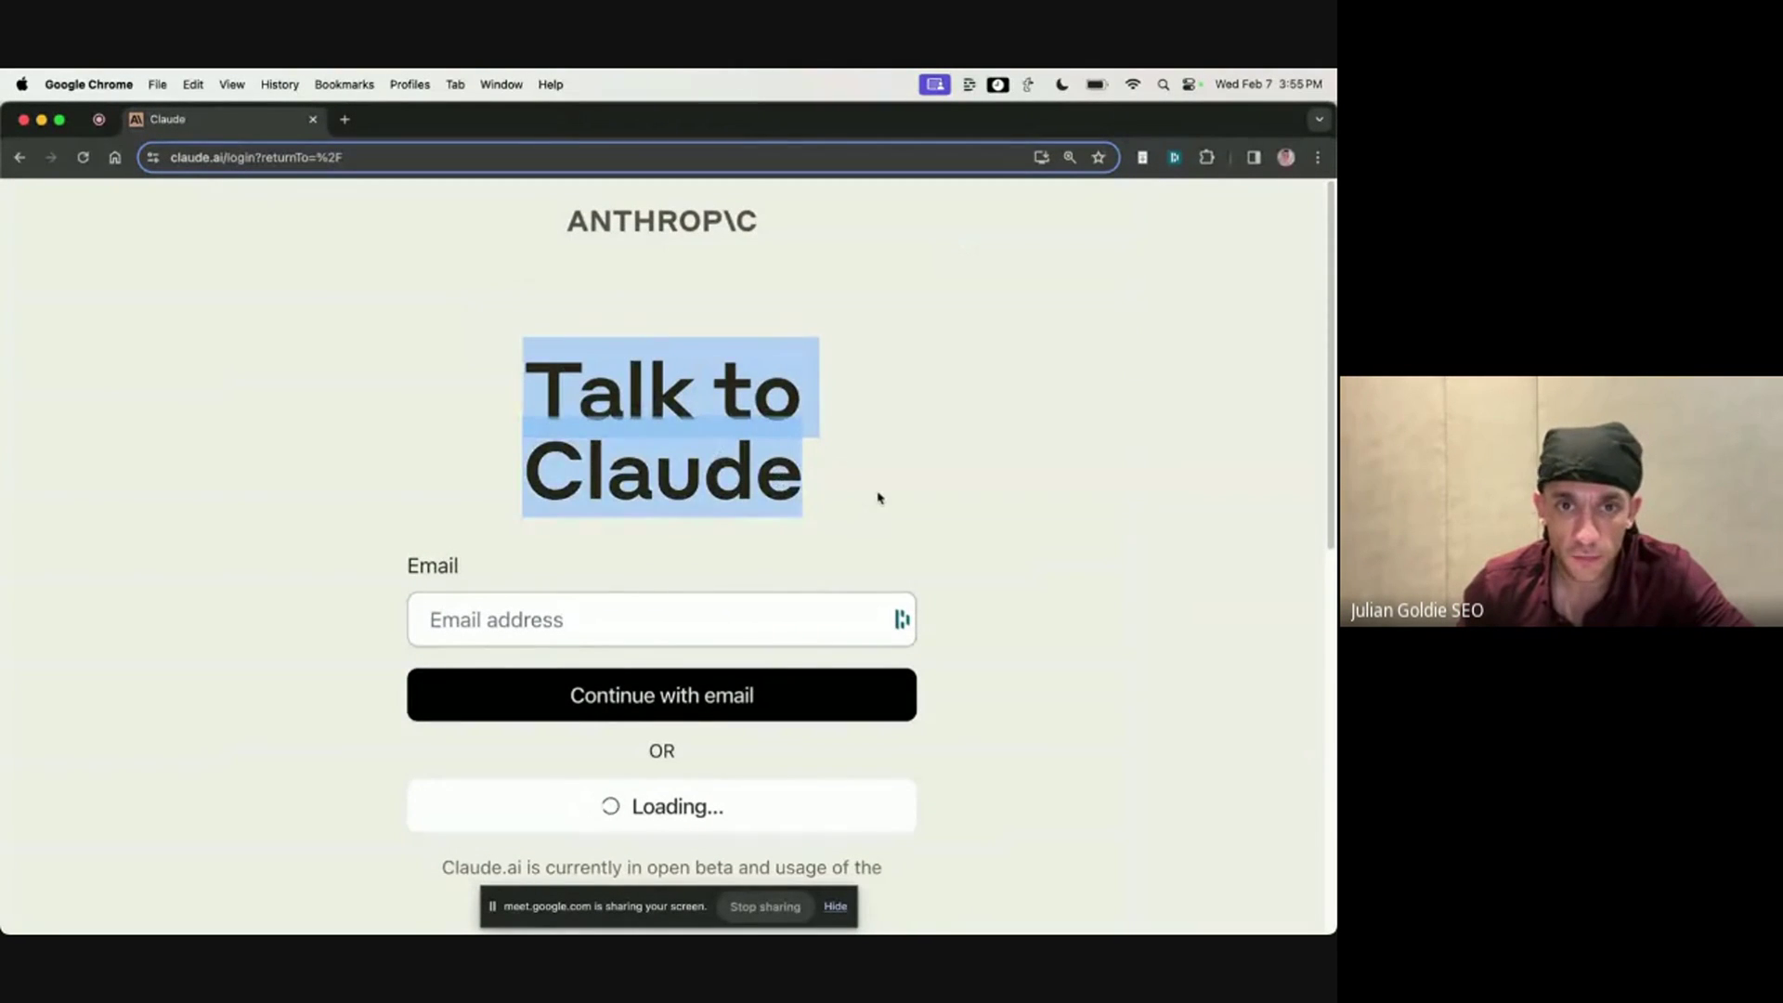
click(878, 501)
key(super+t)
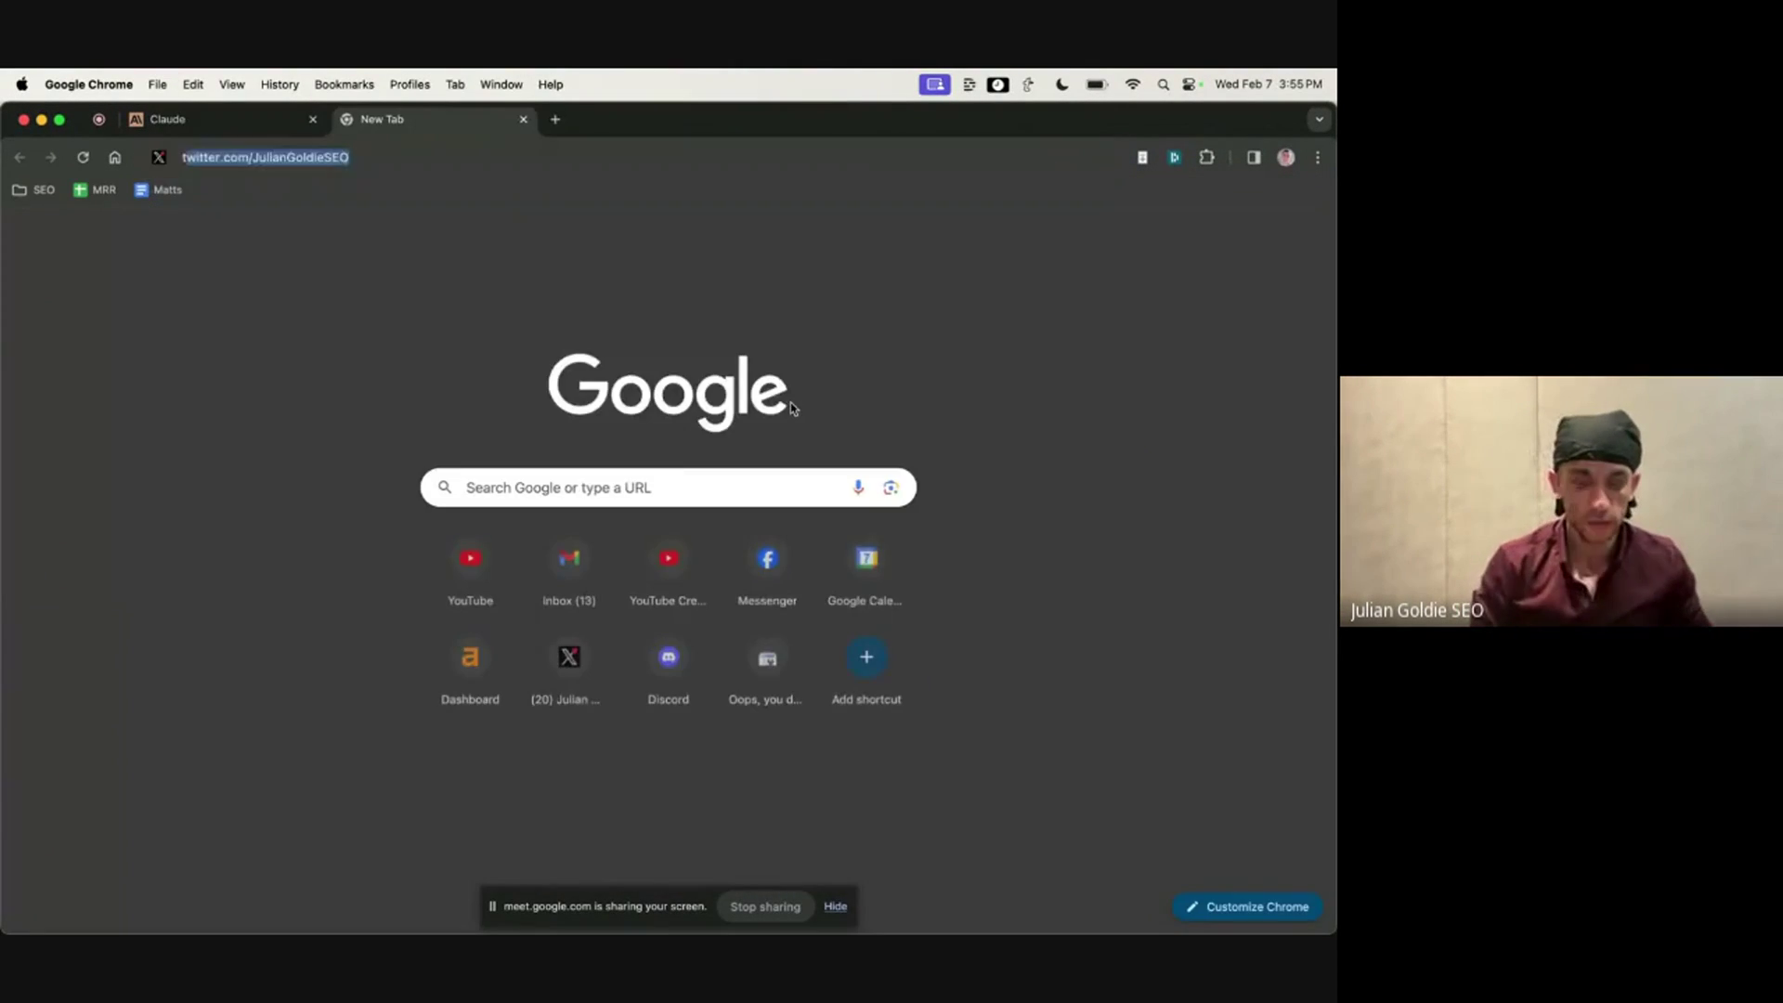
key(super+w)
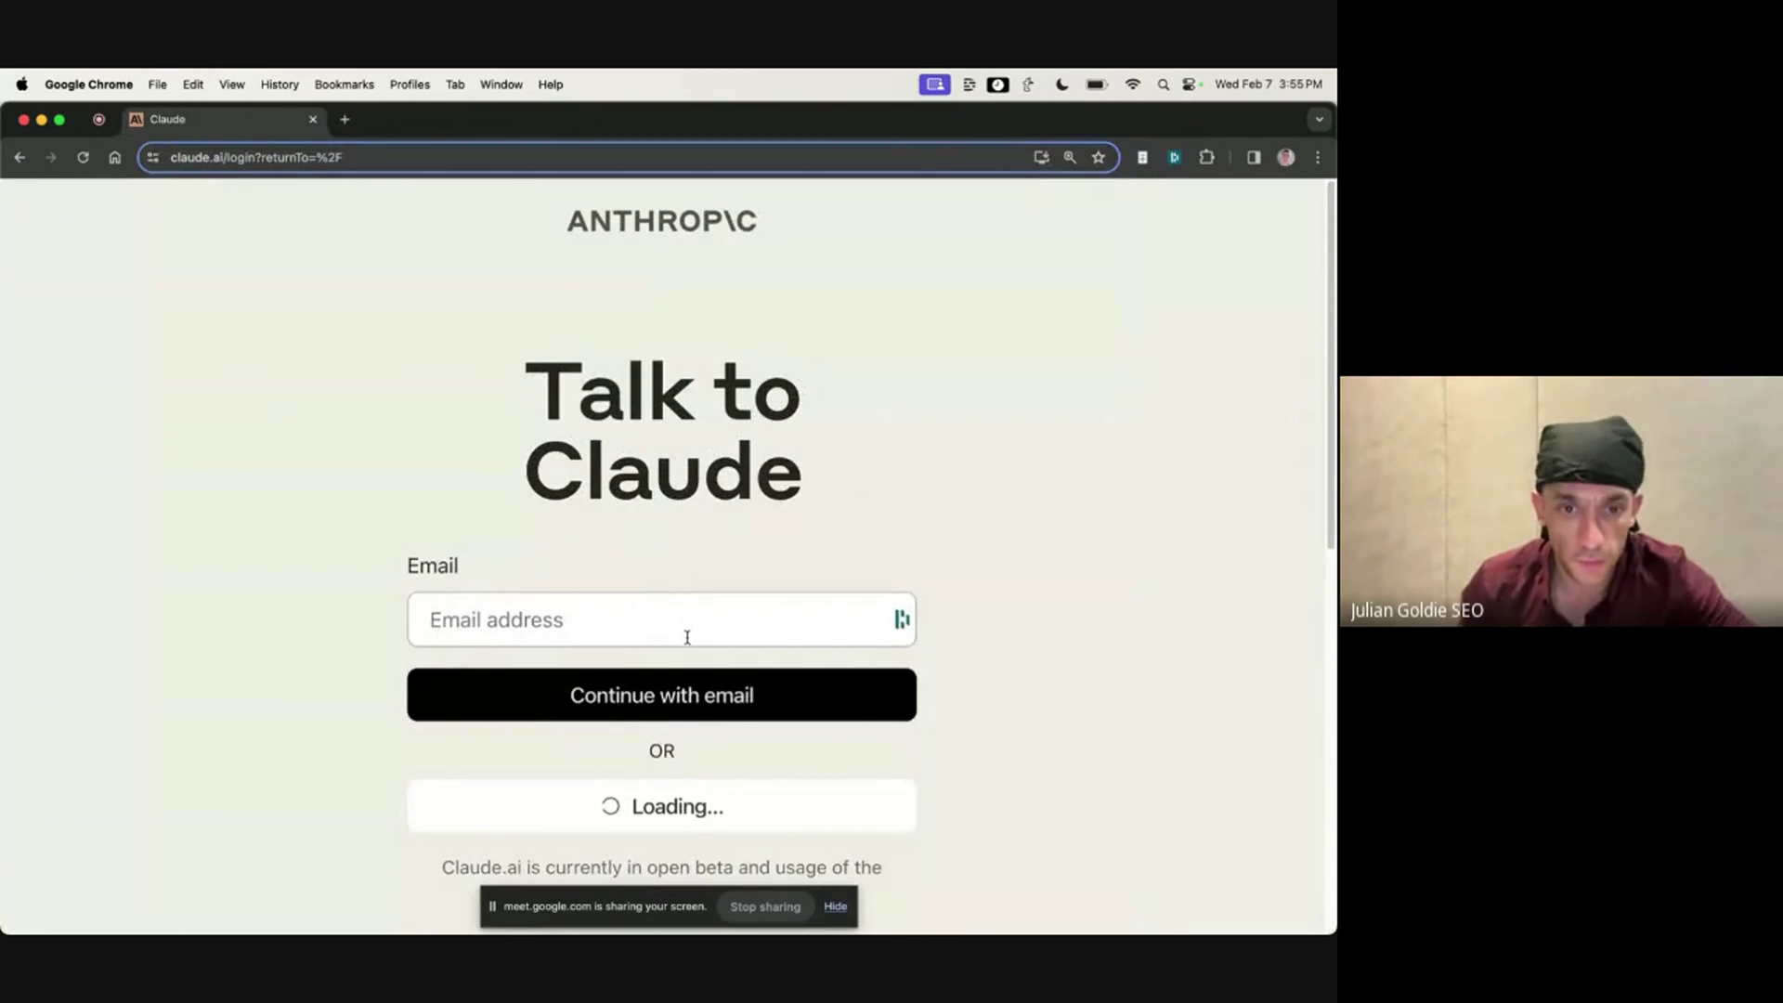
Step: Sign in to Claude with the saved account e-mail from autofill
scroll(917, 529, down, 10)
scroll(917, 529, up, 9)
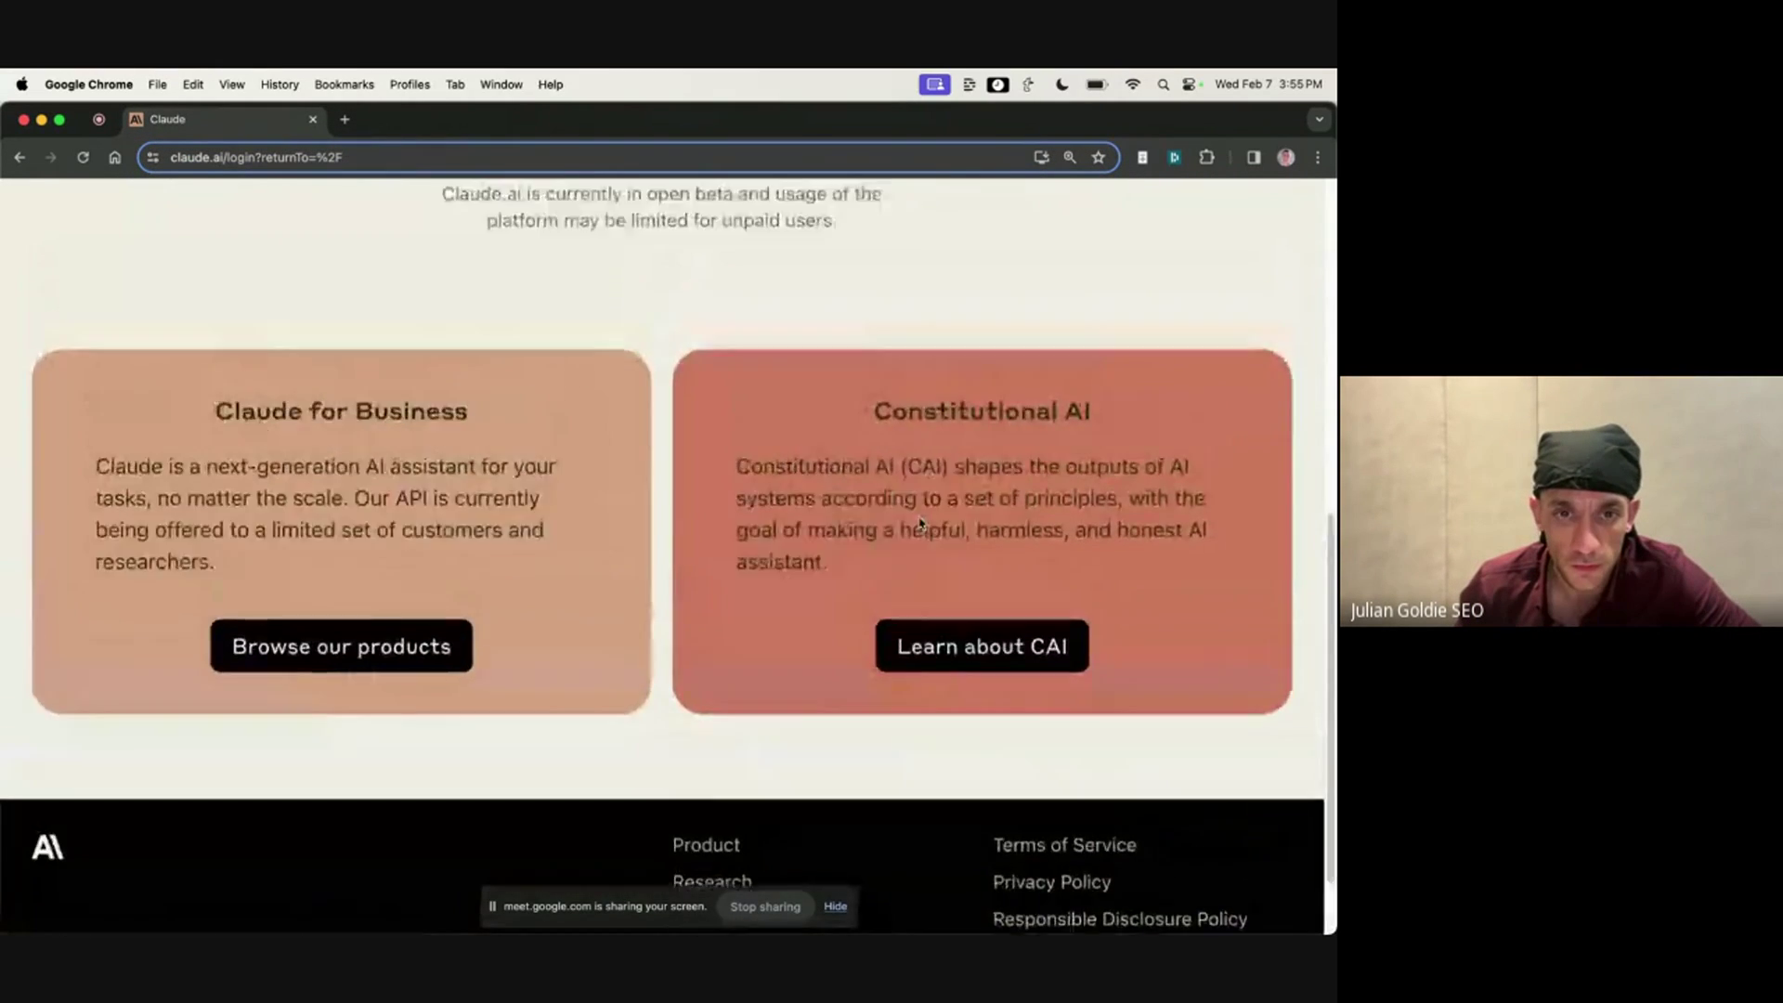
click(594, 531)
click(597, 677)
click(622, 599)
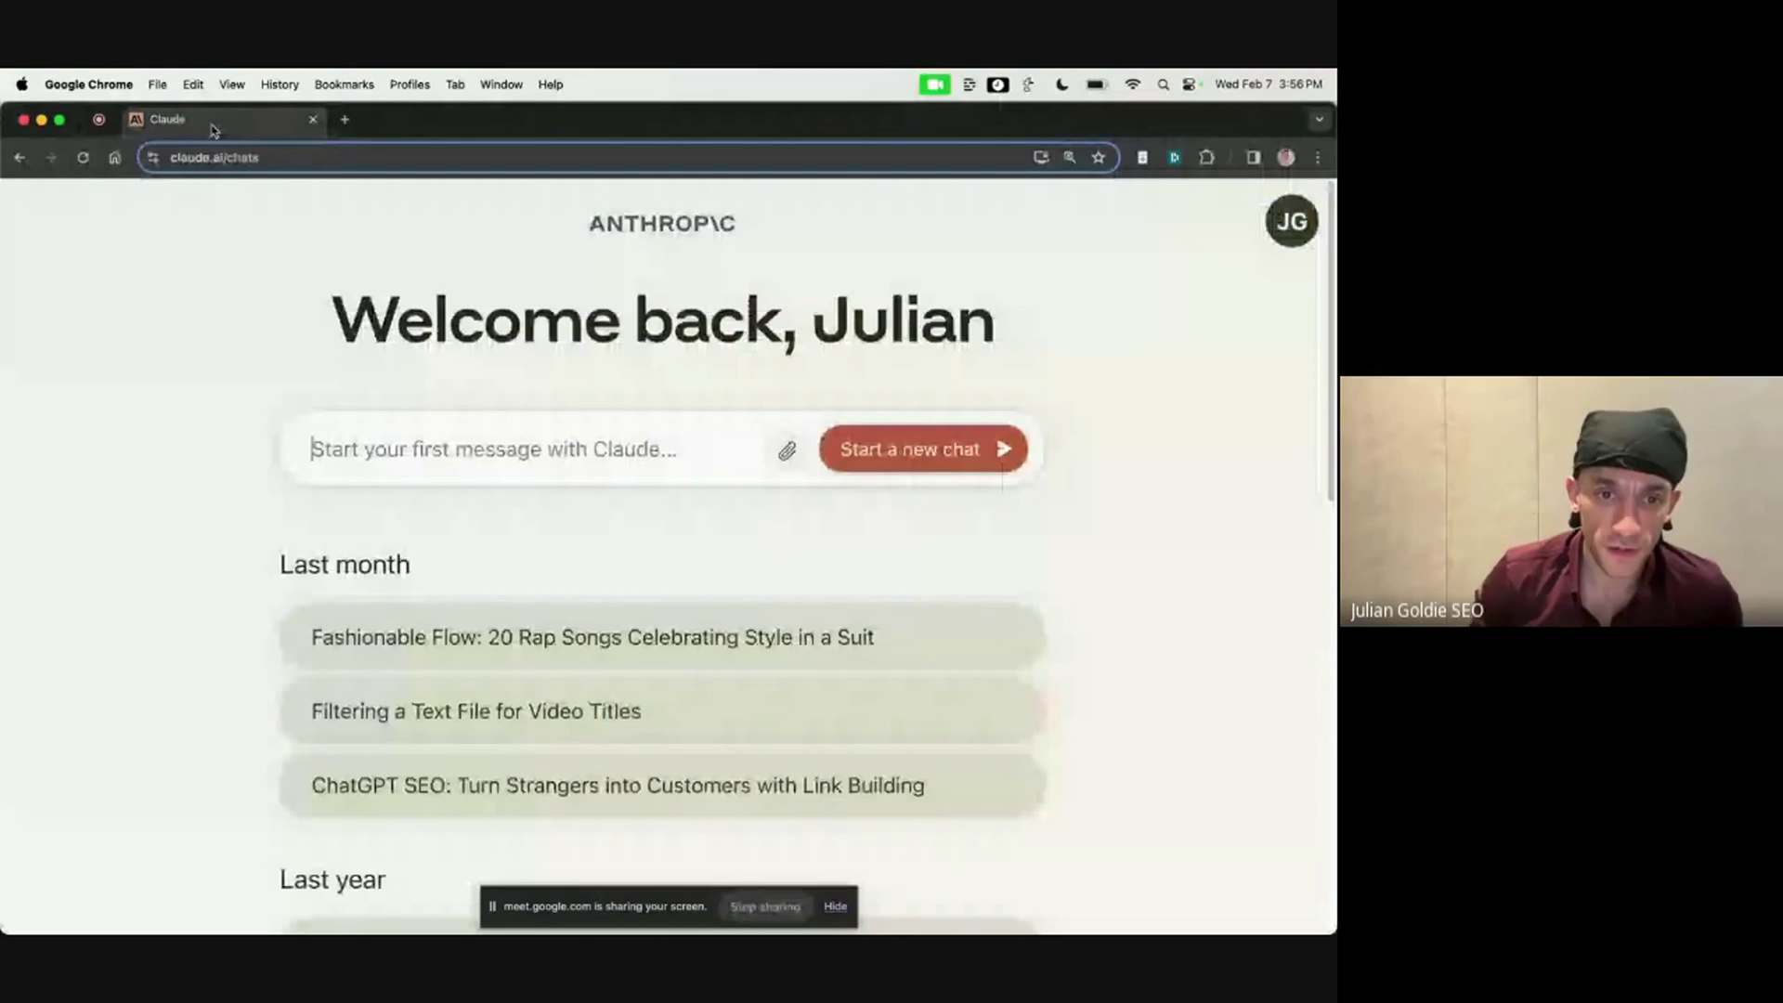
Step: Scroll through the recent chats on the Claude welcome page and start a new chat
scroll(560, 661, down, 1)
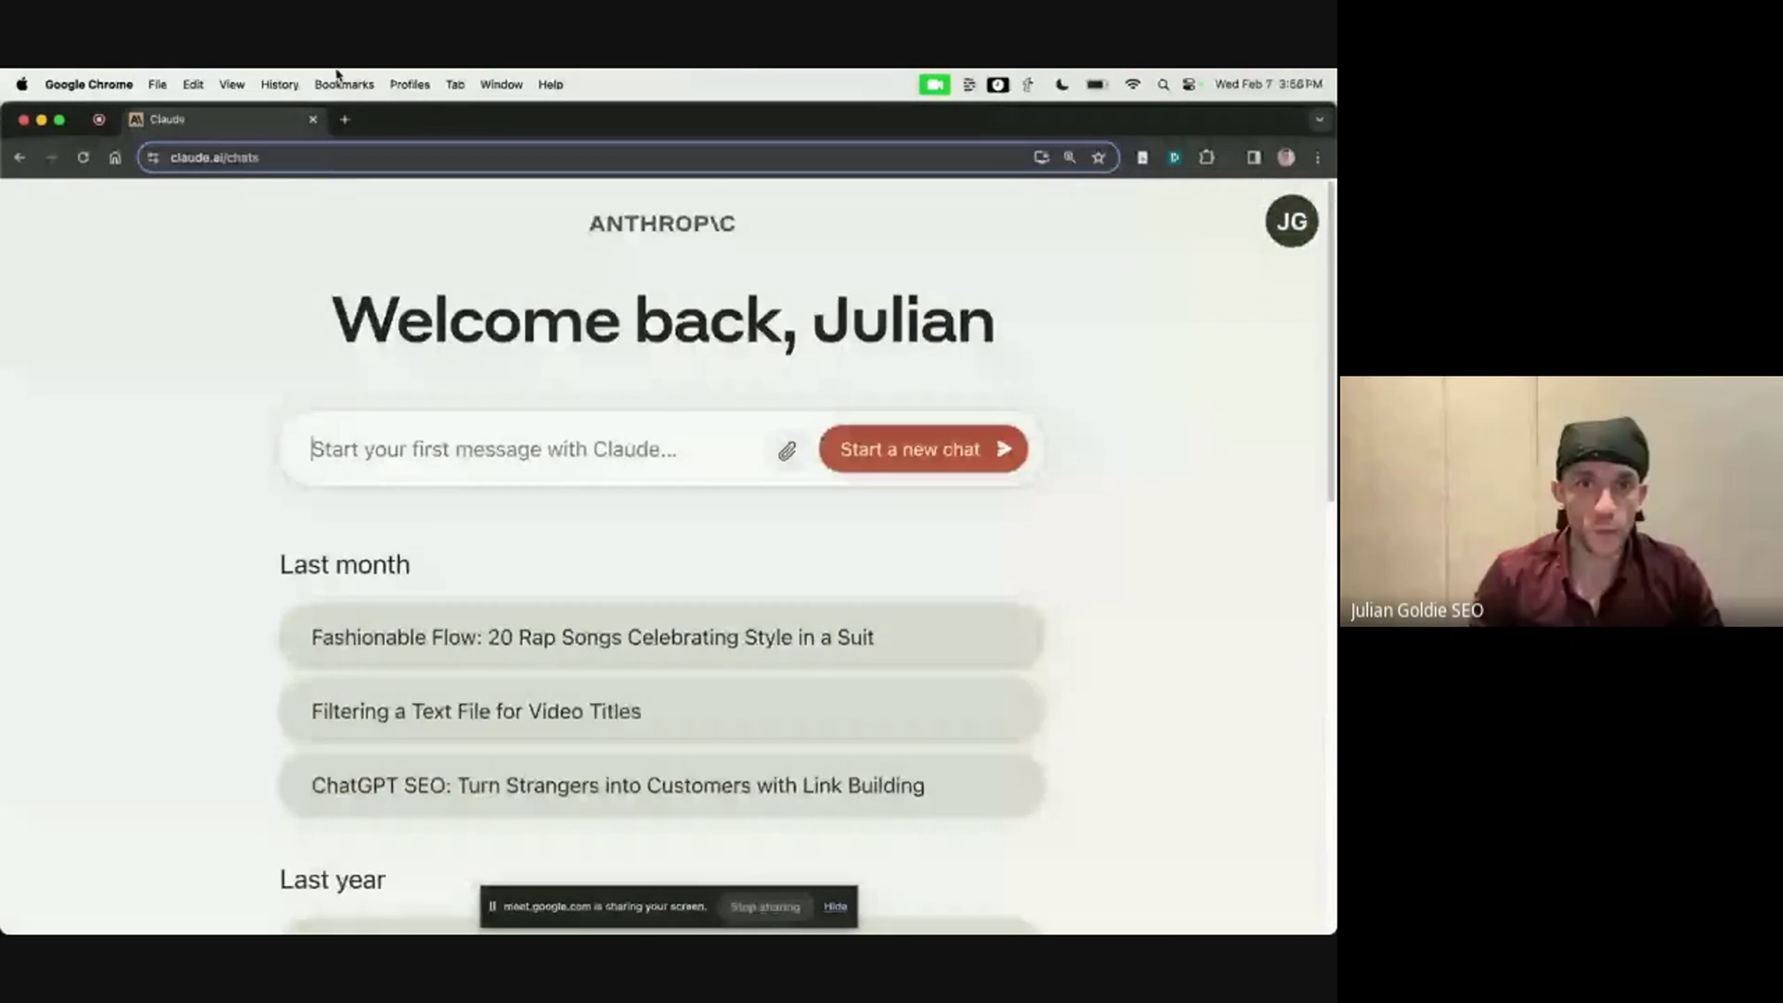
drag(326, 320, 1281, 402)
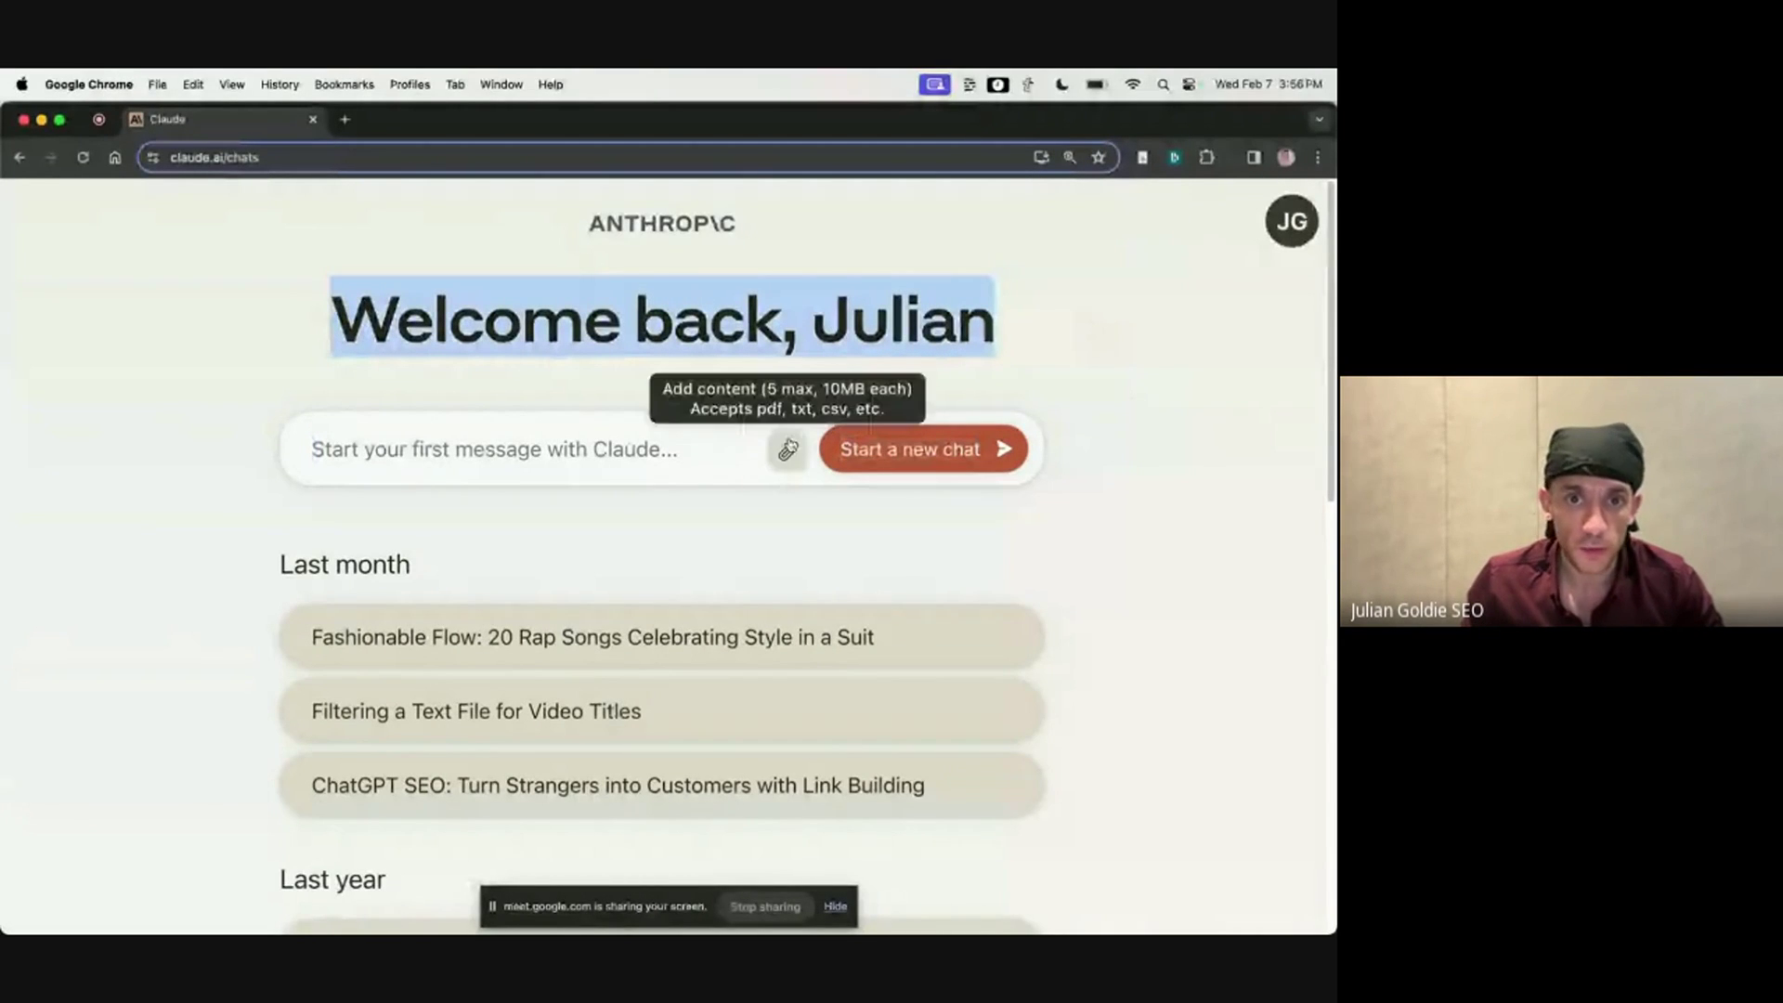
scroll(980, 536, down, 3)
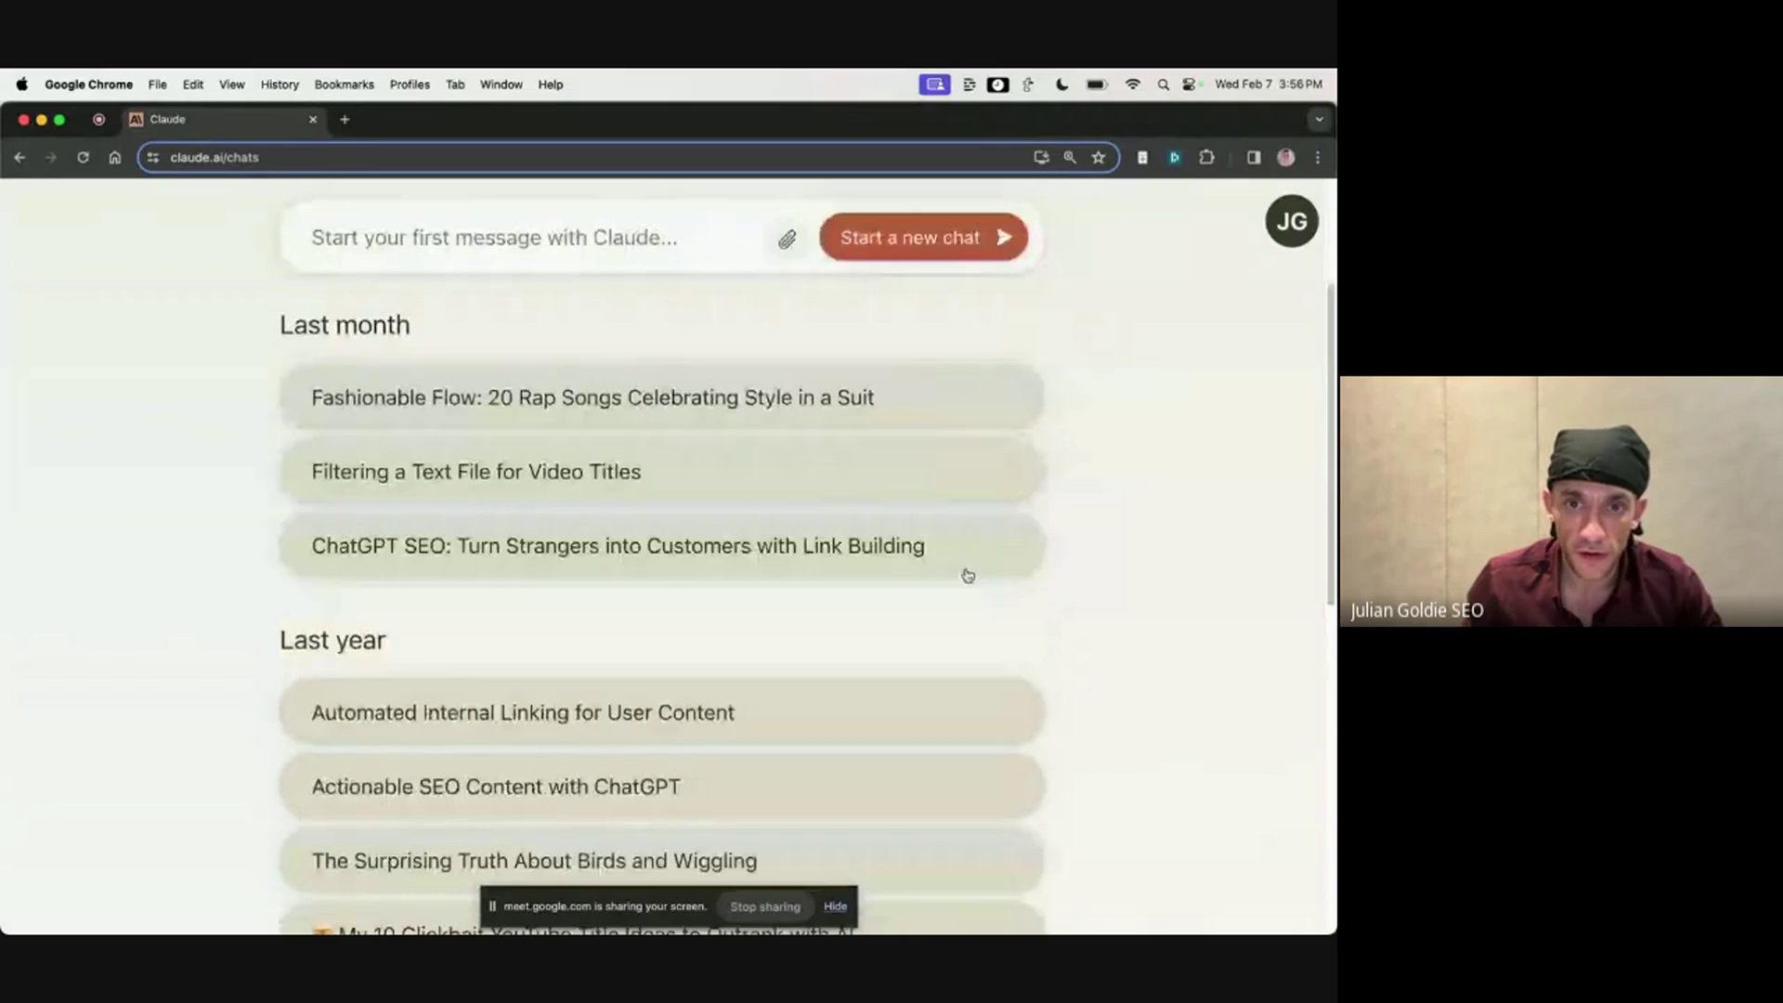
scroll(976, 593, down, 4)
scroll(1240, 604, up, 6)
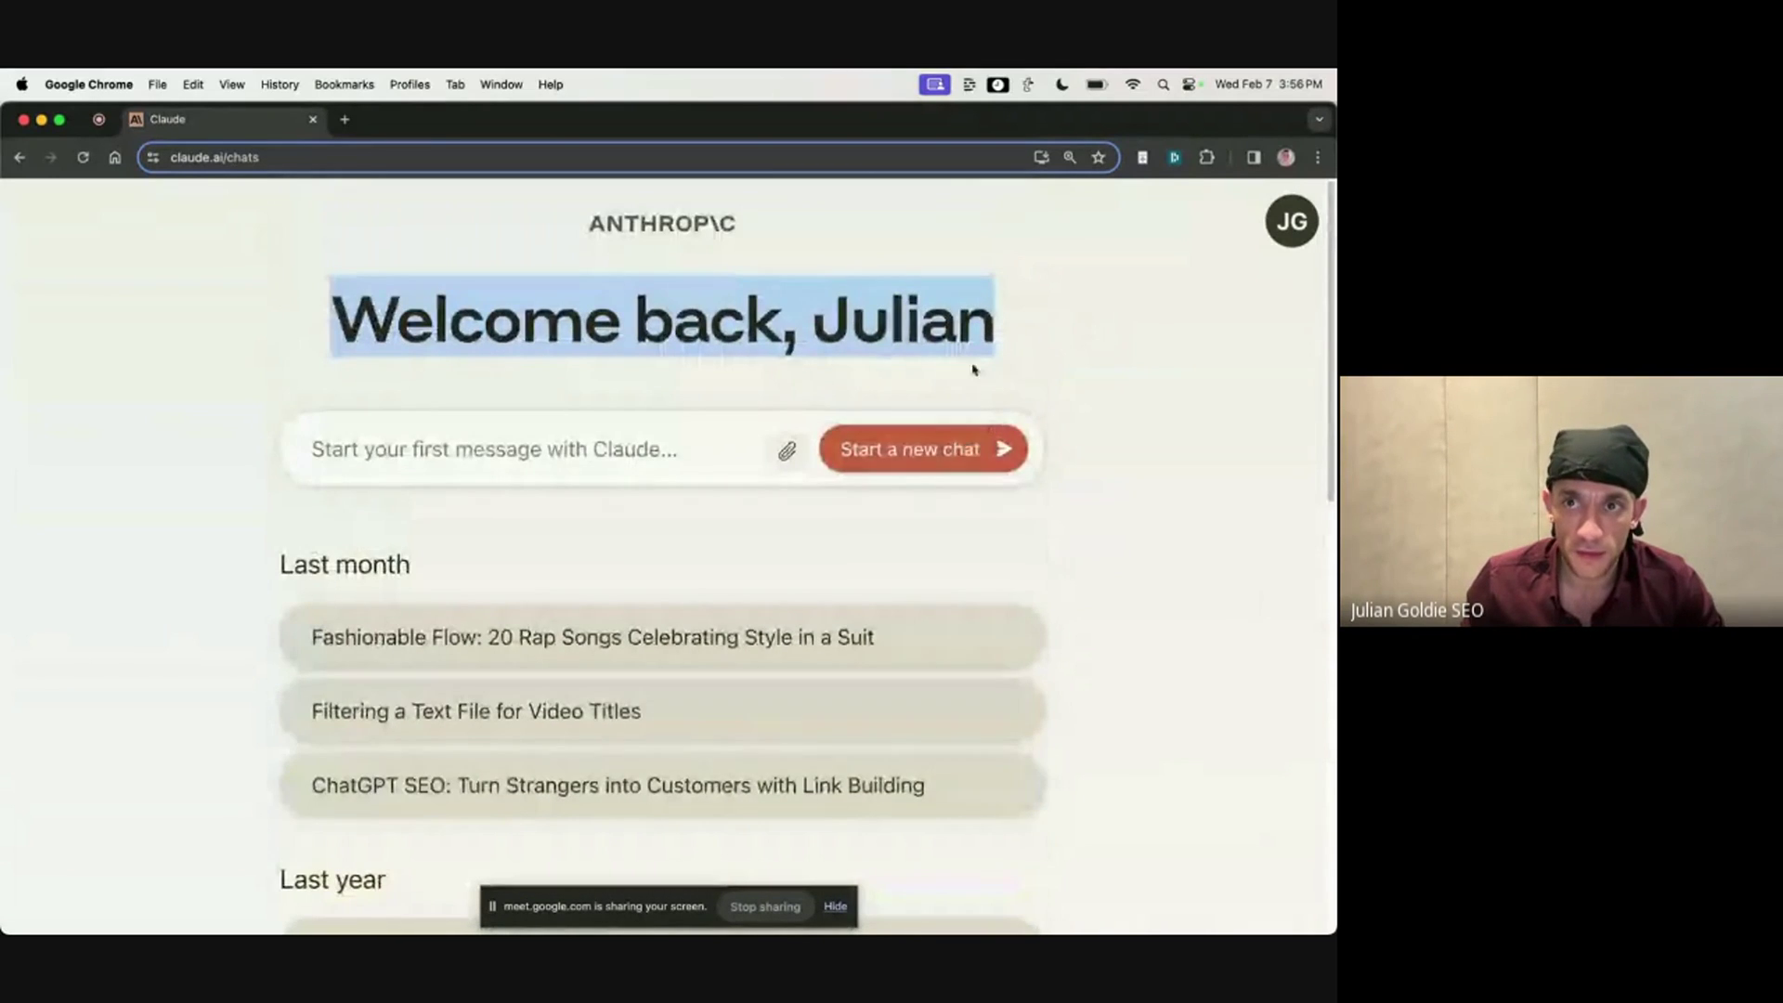
click(960, 448)
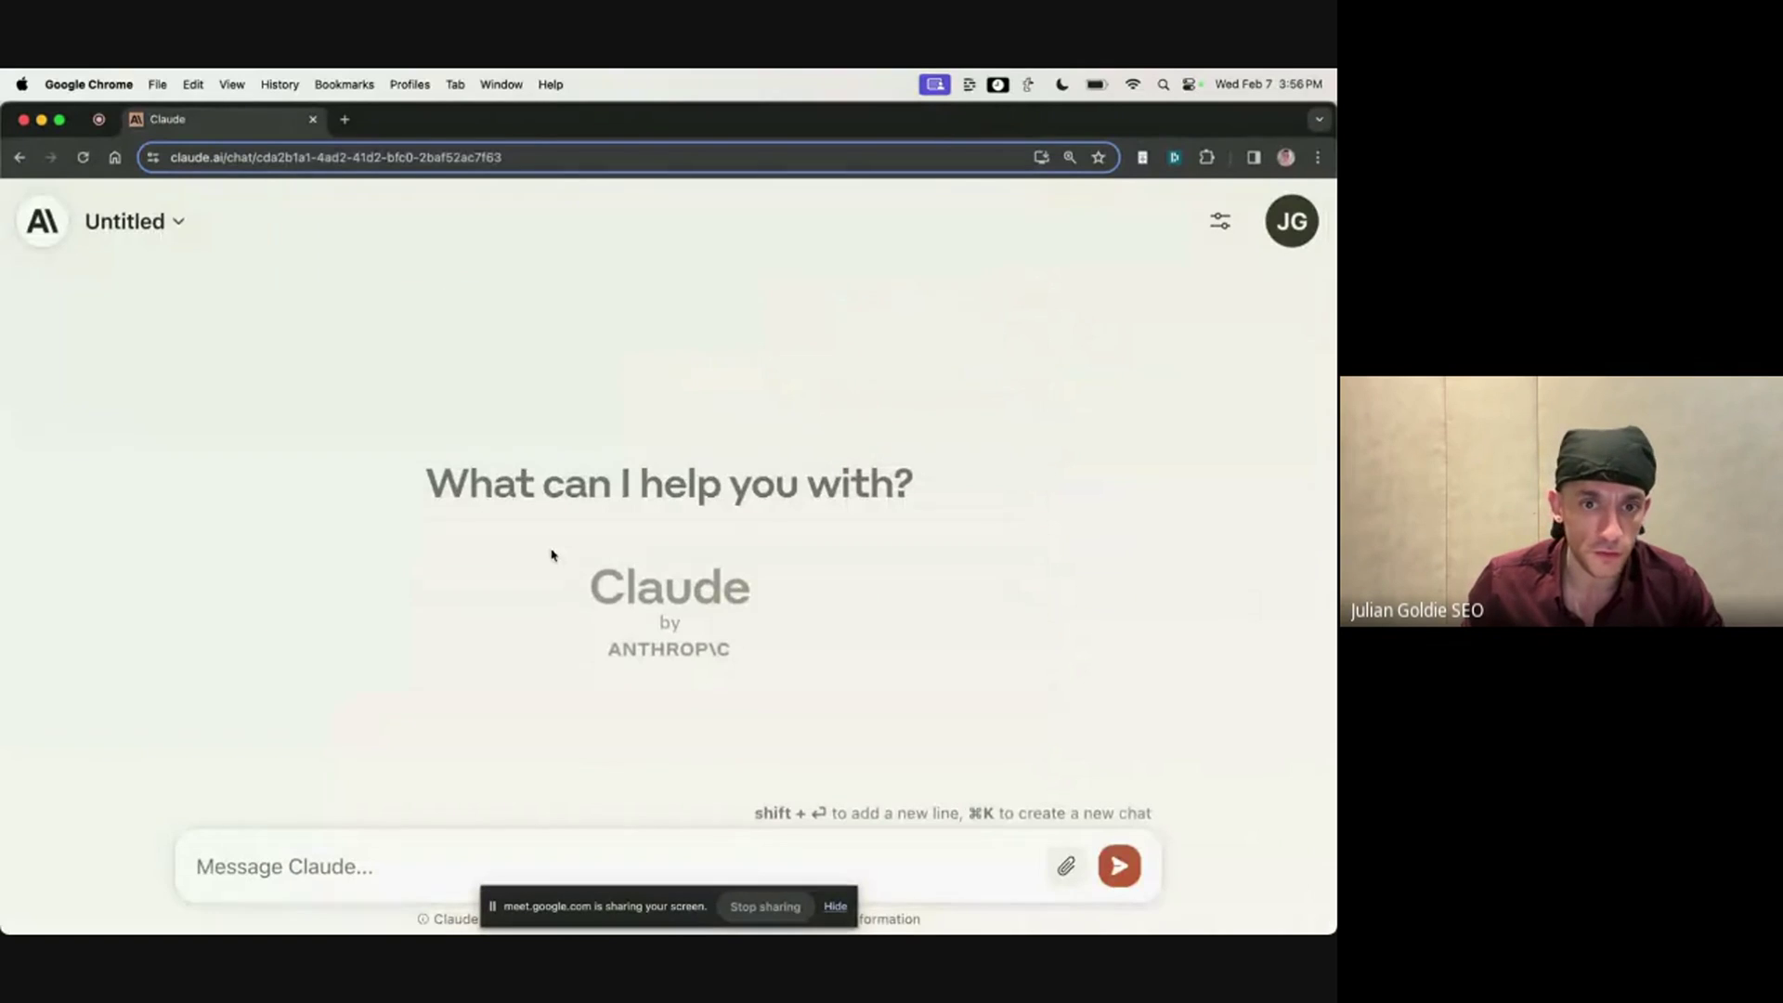
Step: Clear stray text from Claude's message box and open the 50 AI SEO & CHATGPT PROMPTS doc
click(835, 903)
text(newart)
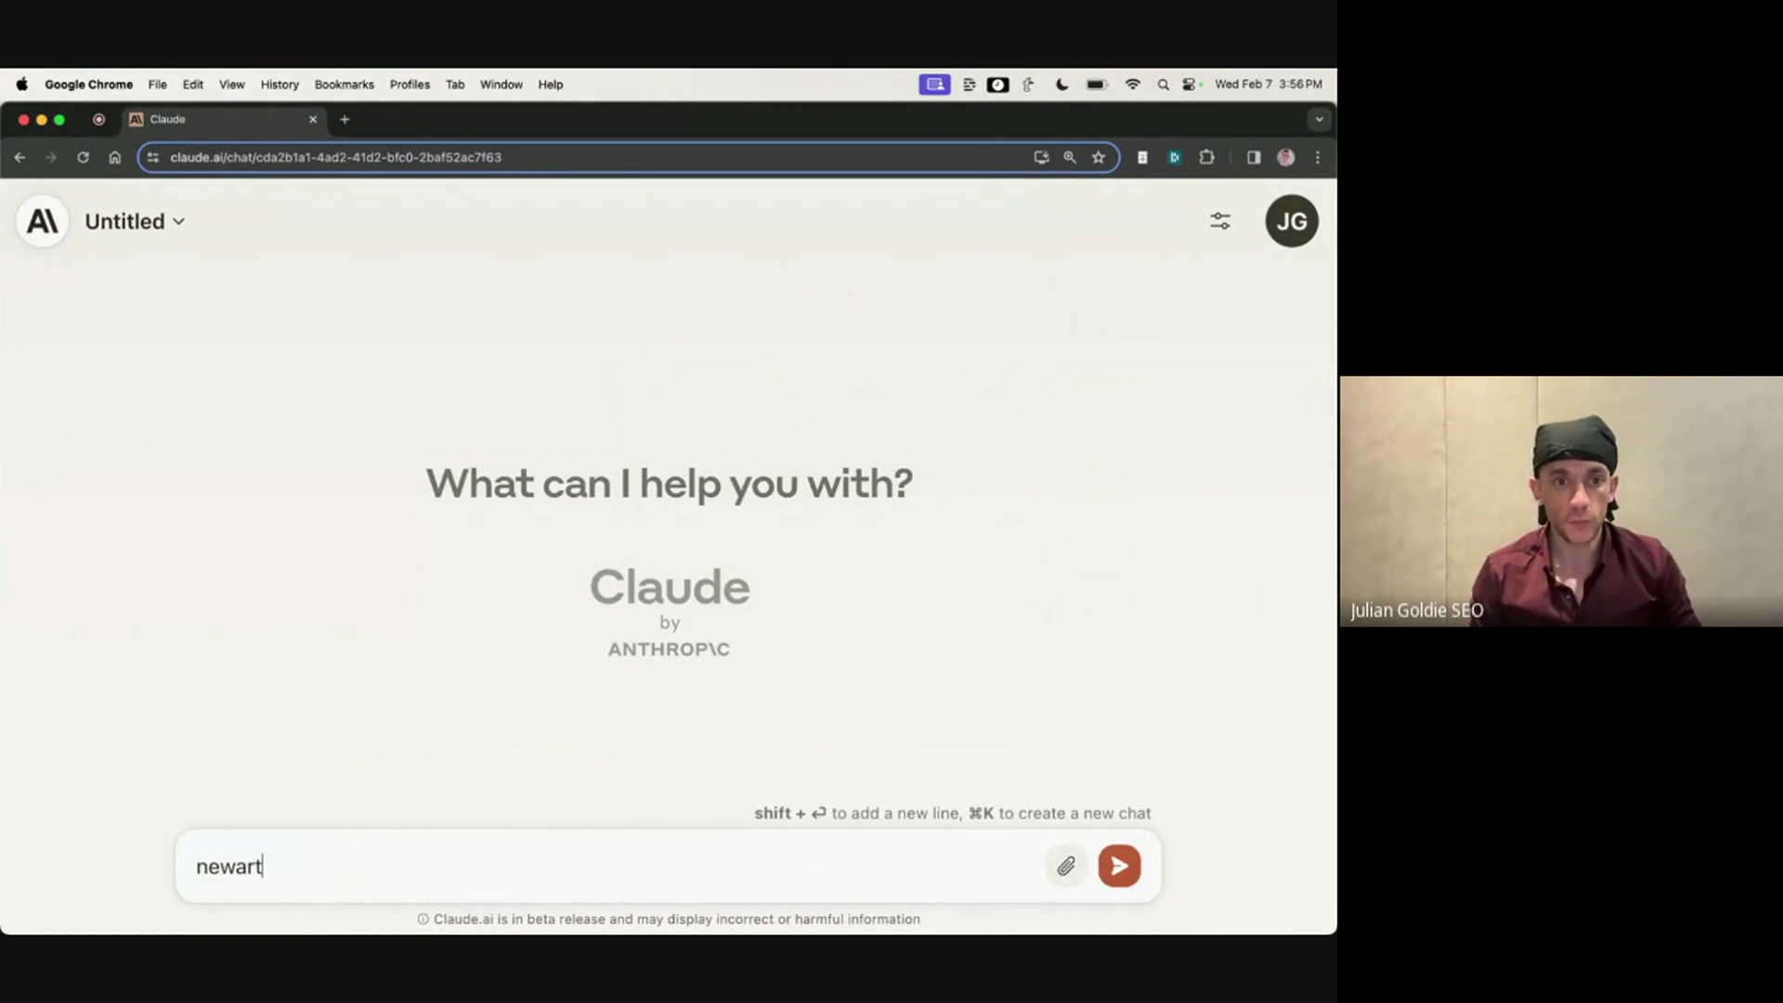
text(i)
key(super+BackSpace)
key(super+t)
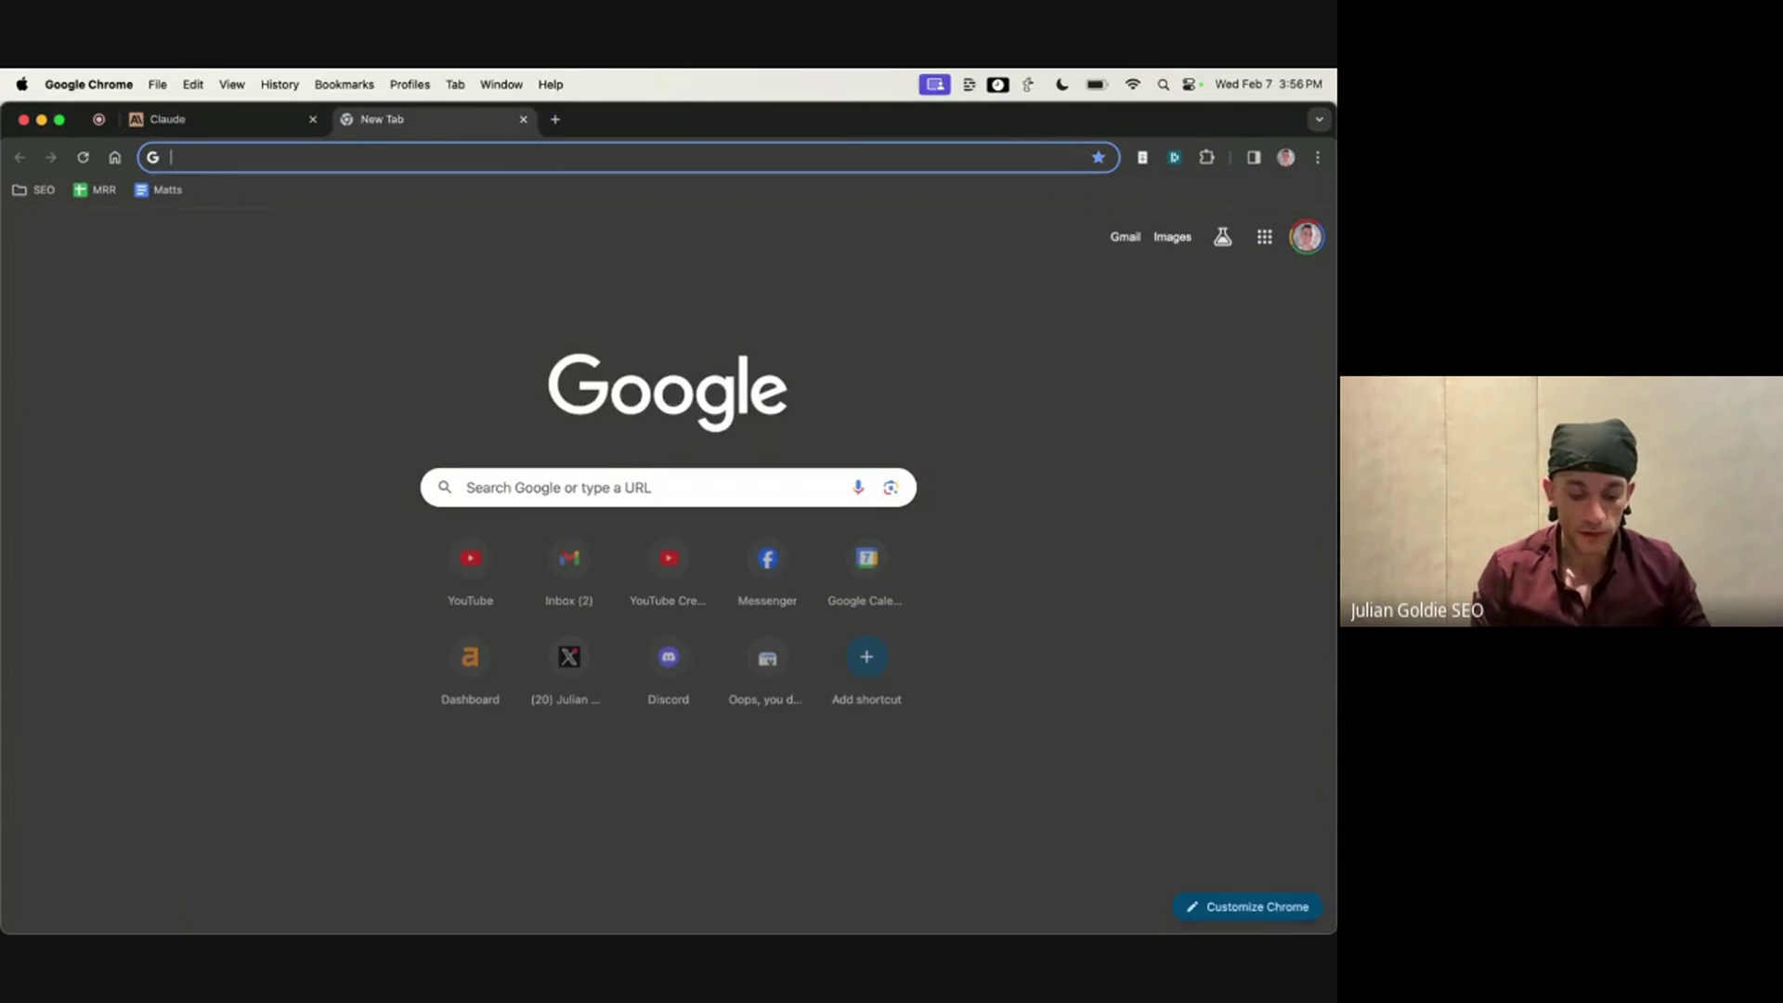
text(50)
key(Return)
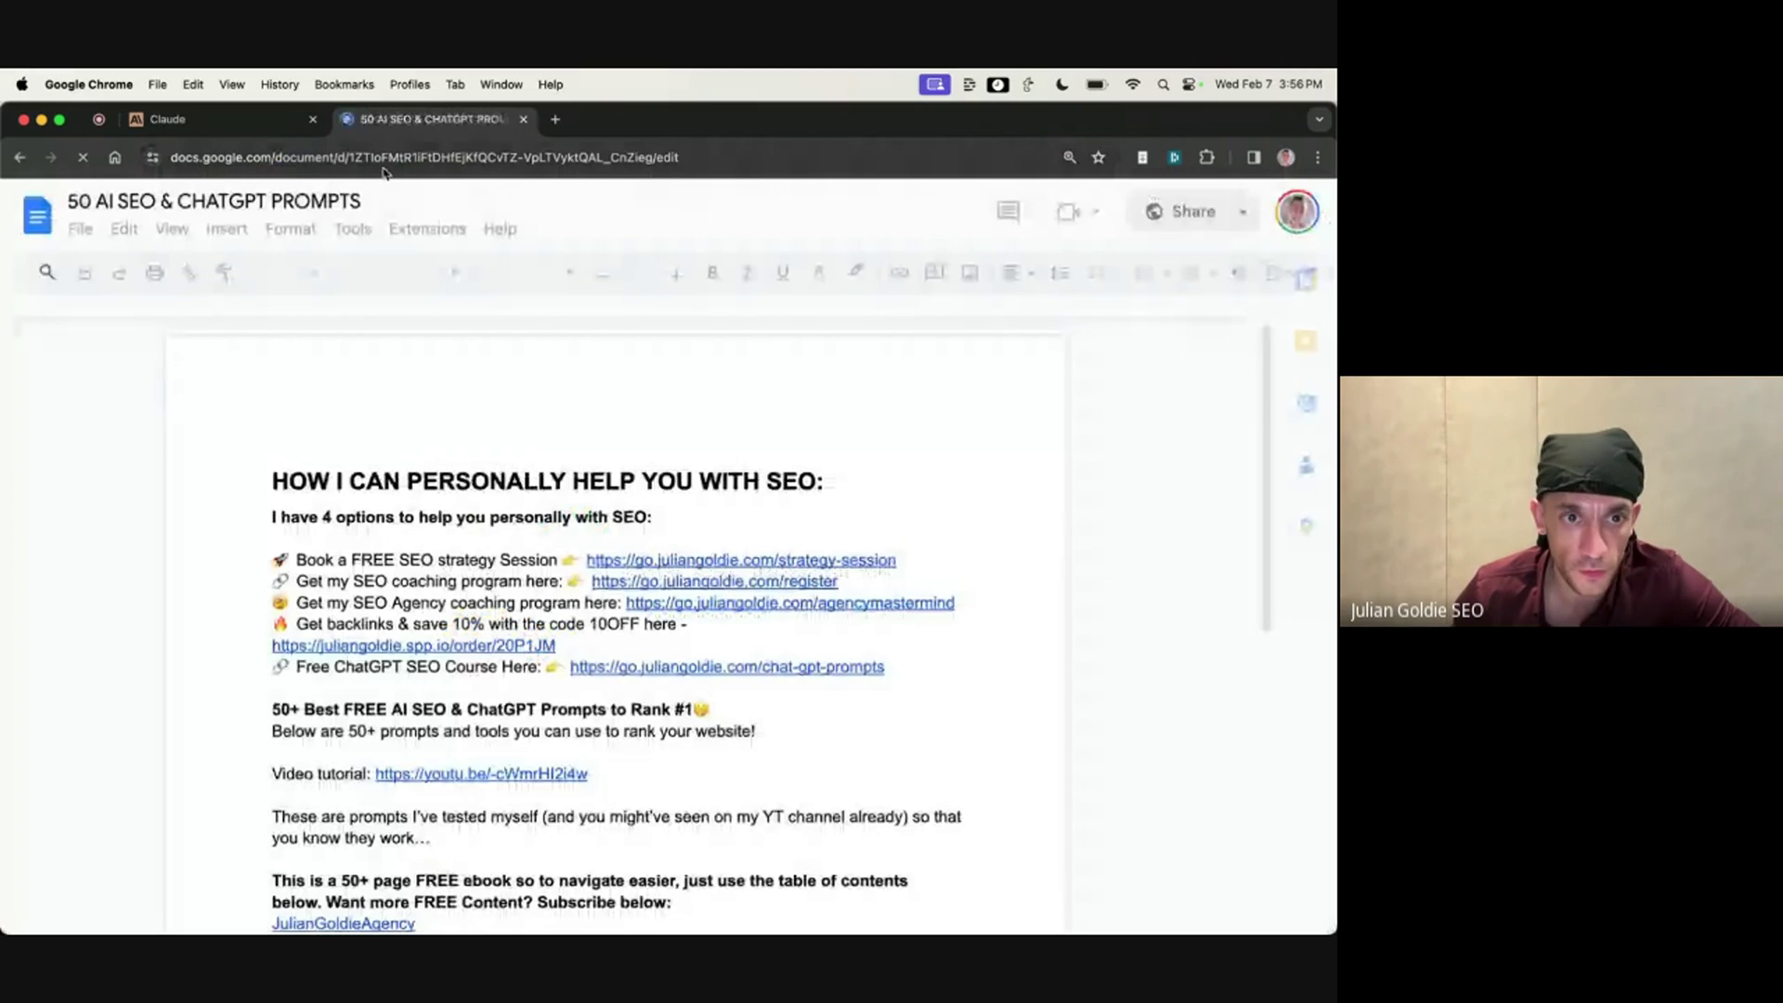
Step: Jump to the CONTENT OPTIMIZATIONS section and select the Blog Title Ideas prompt
scroll(367, 535, down, 3)
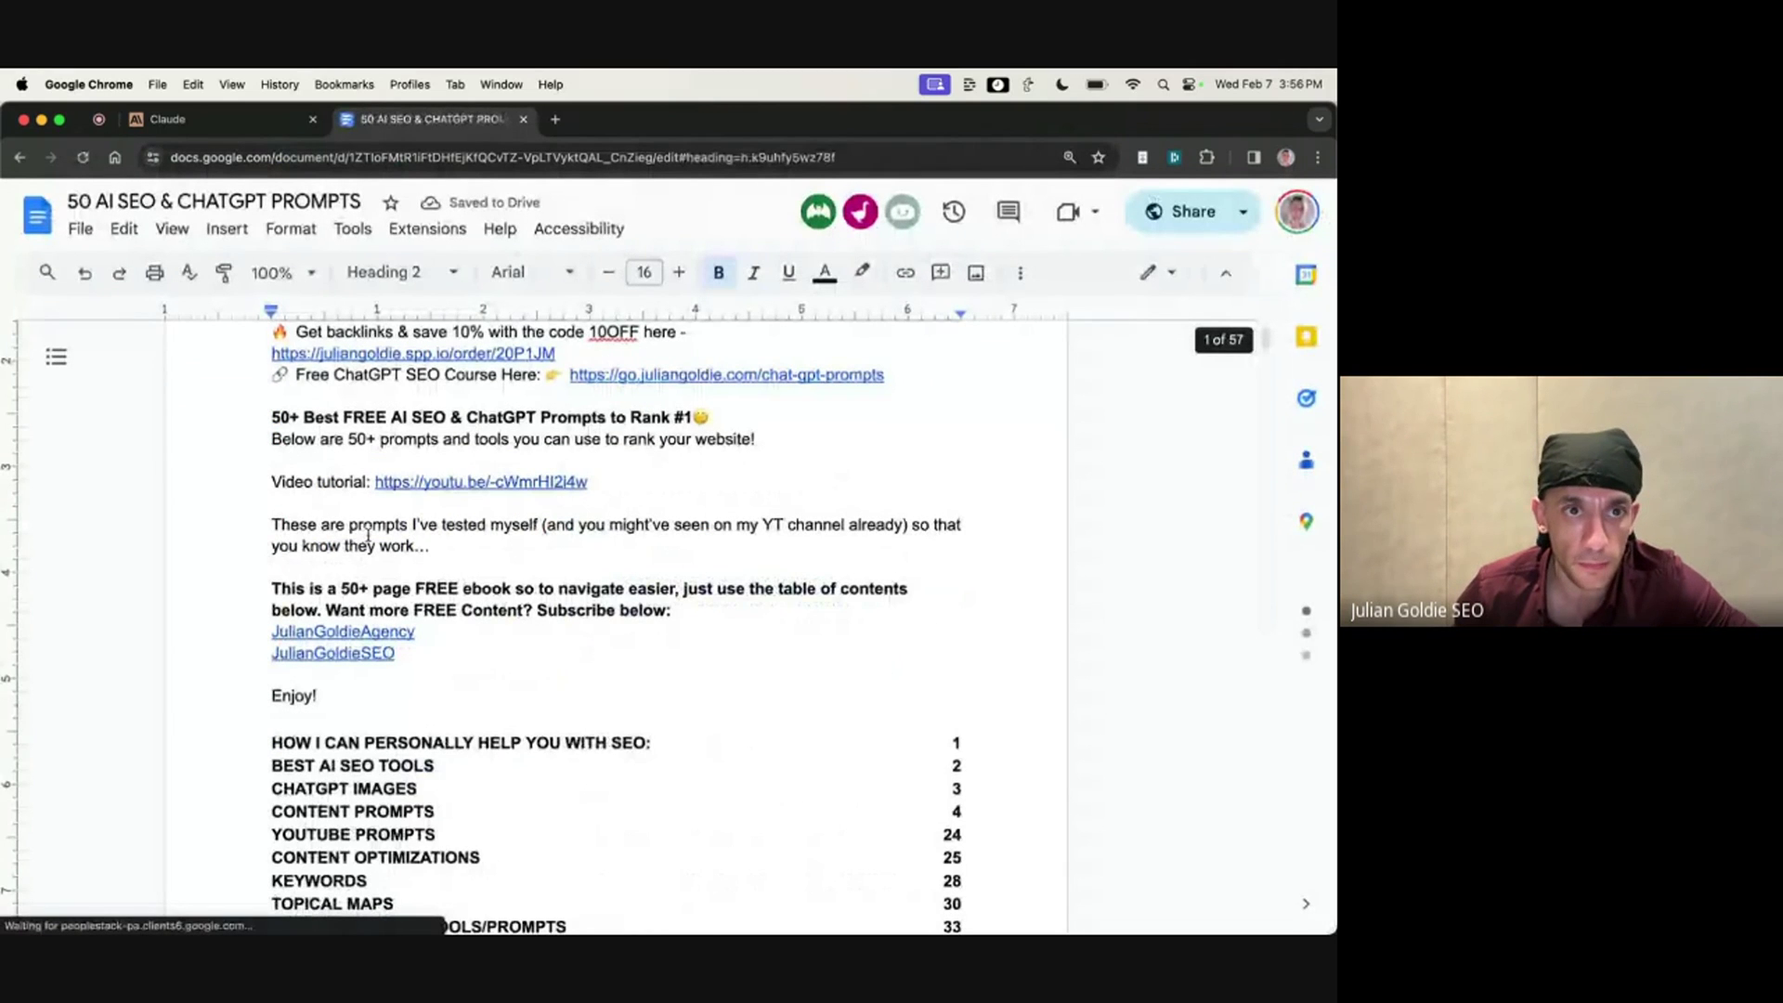
click(167, 119)
click(383, 125)
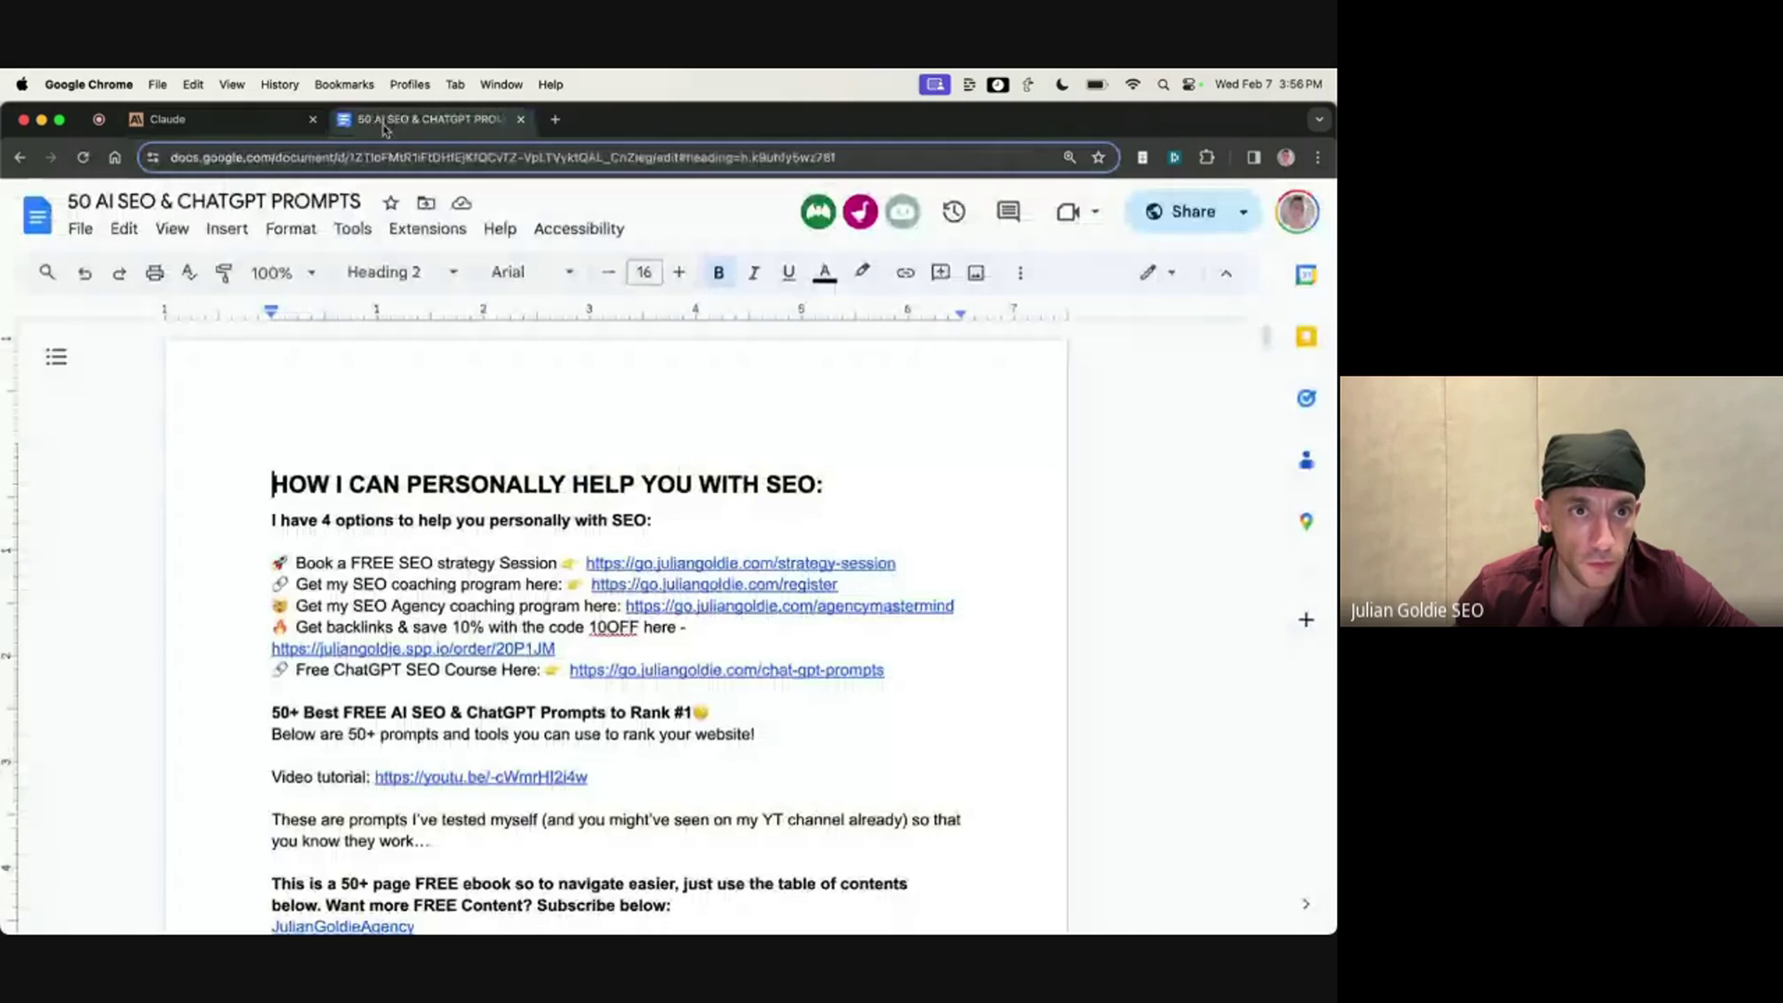
click(194, 125)
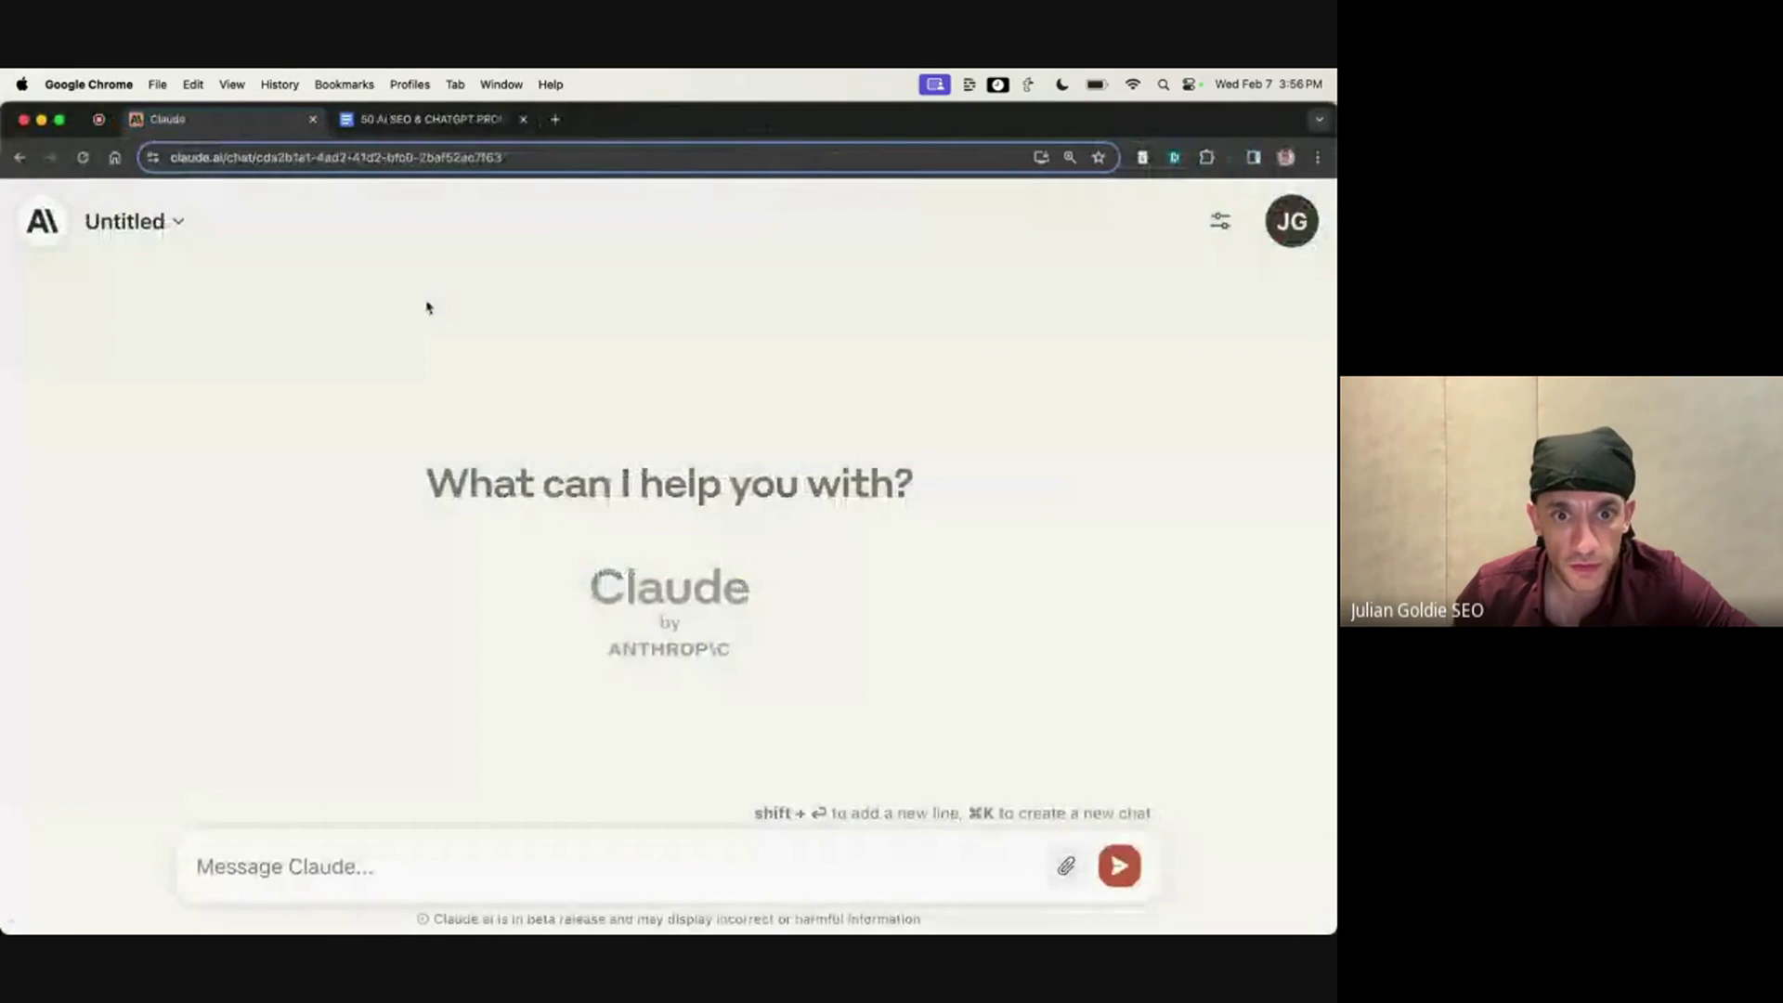
click(413, 120)
scroll(481, 536, down, 6)
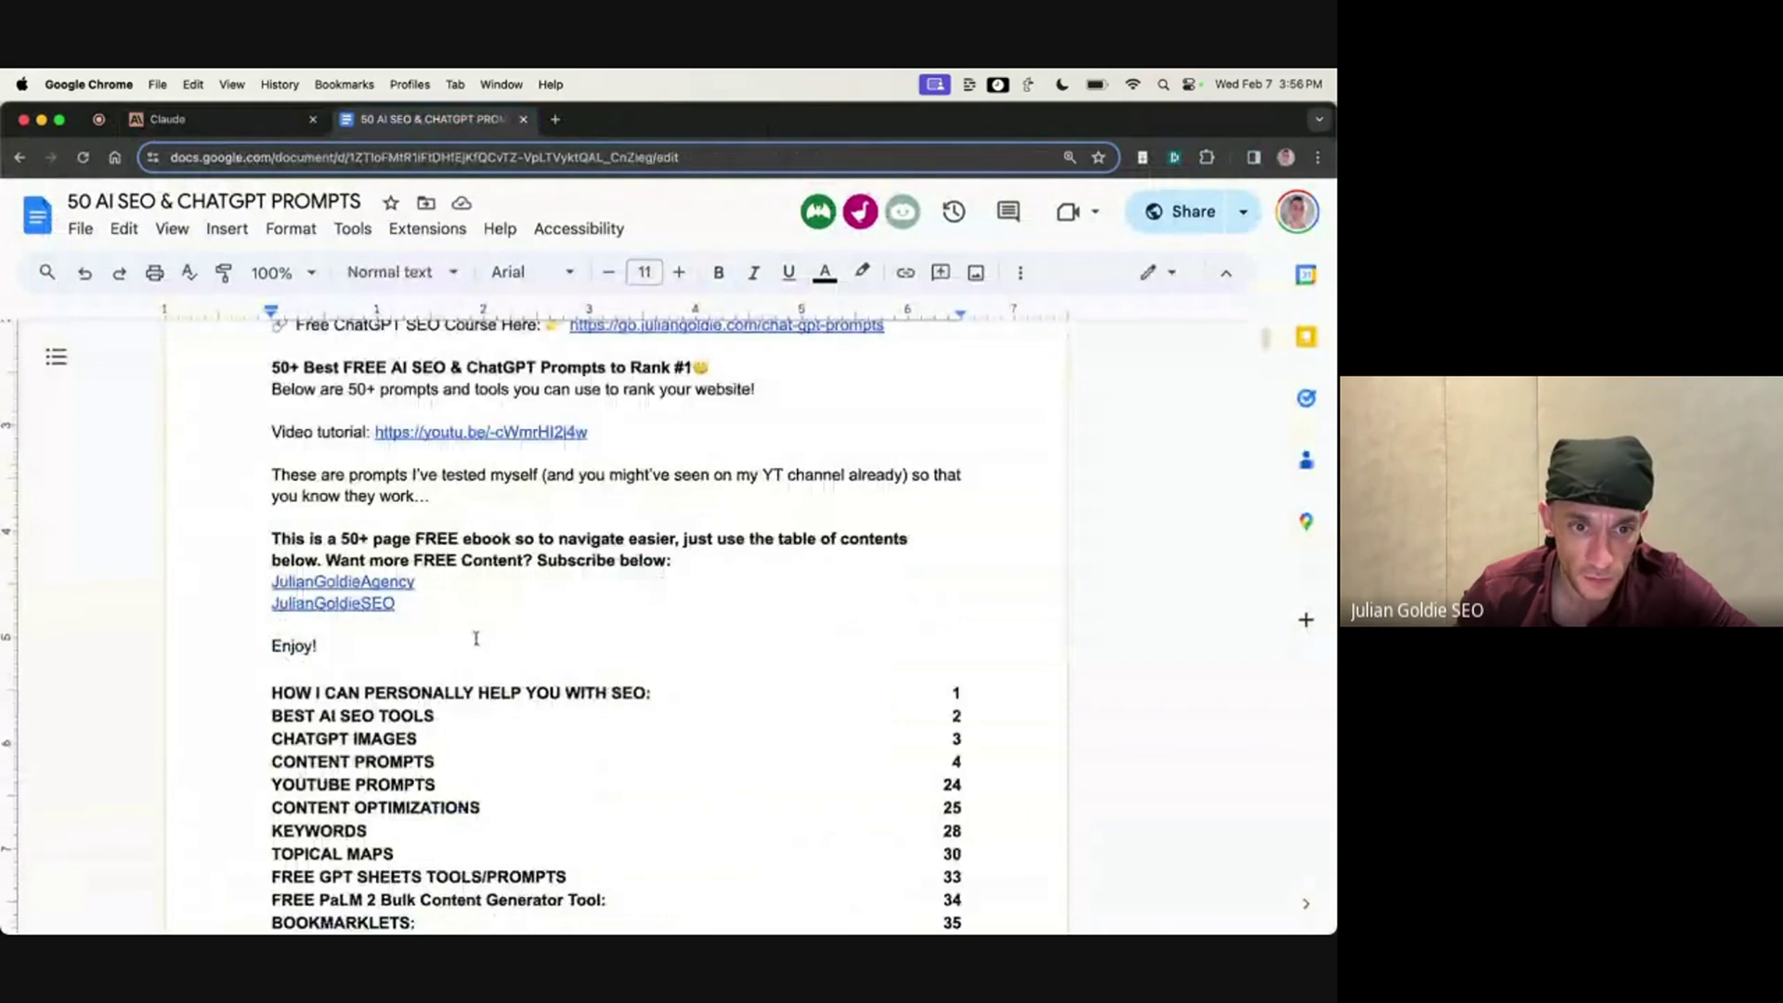
click(375, 569)
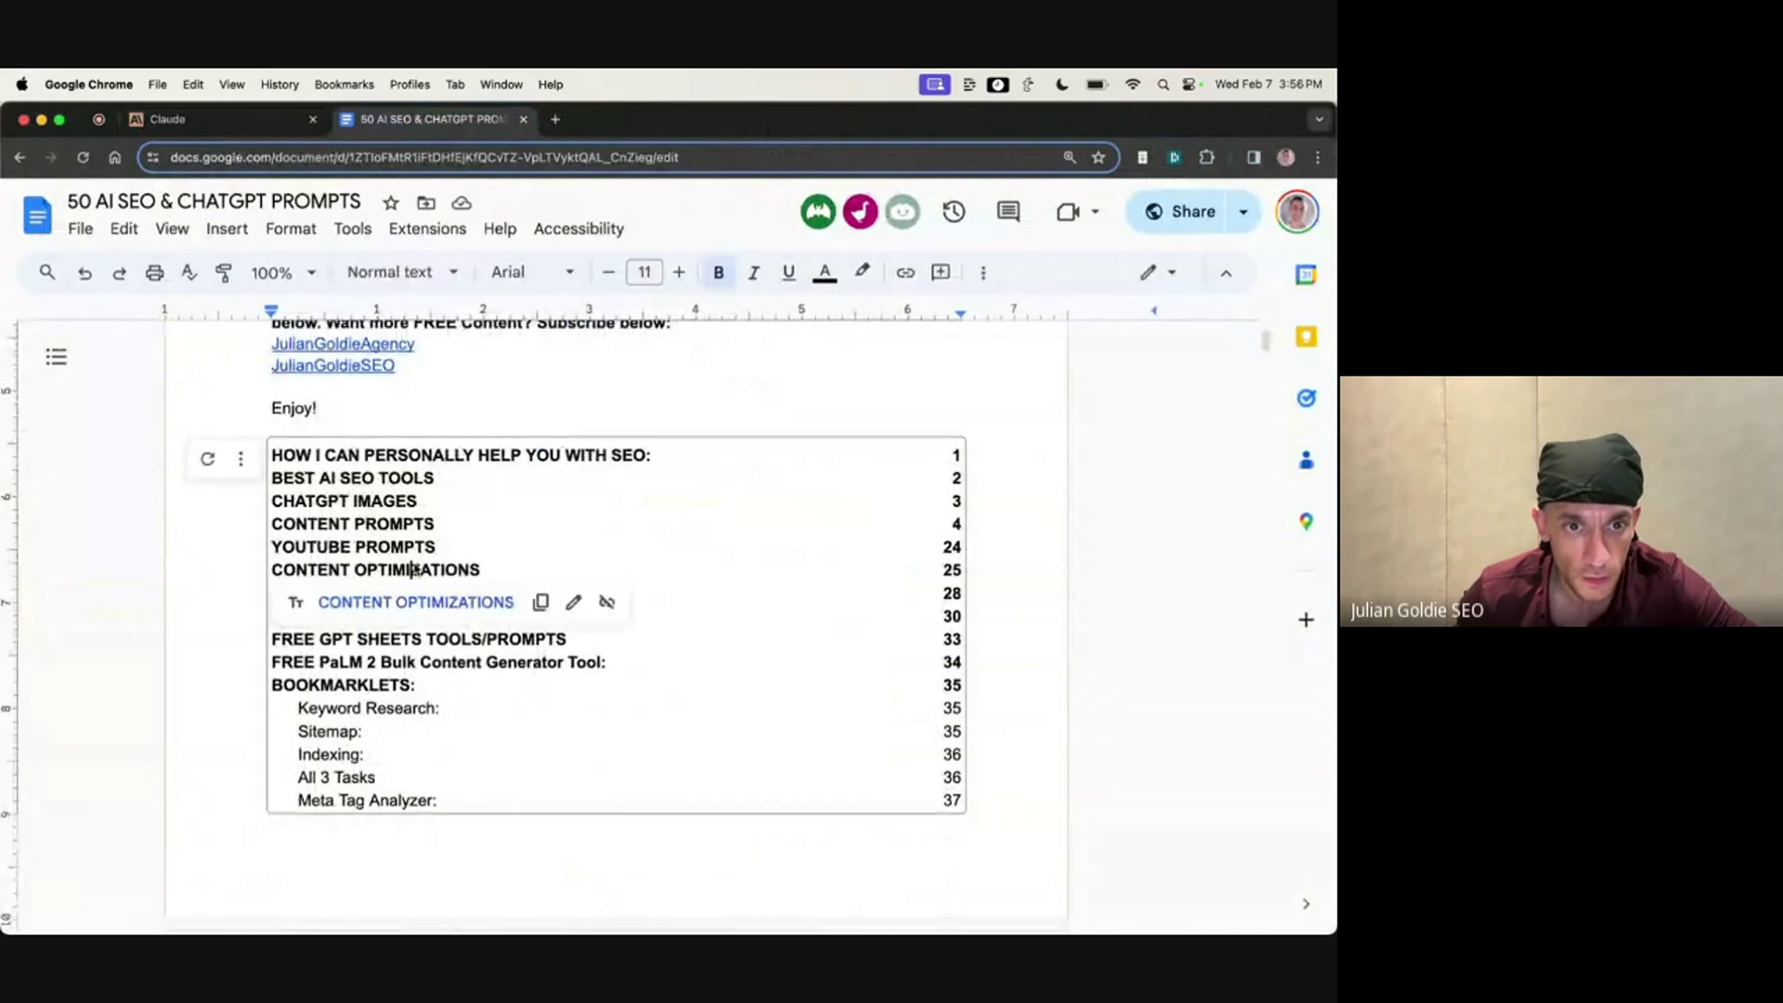
click(415, 600)
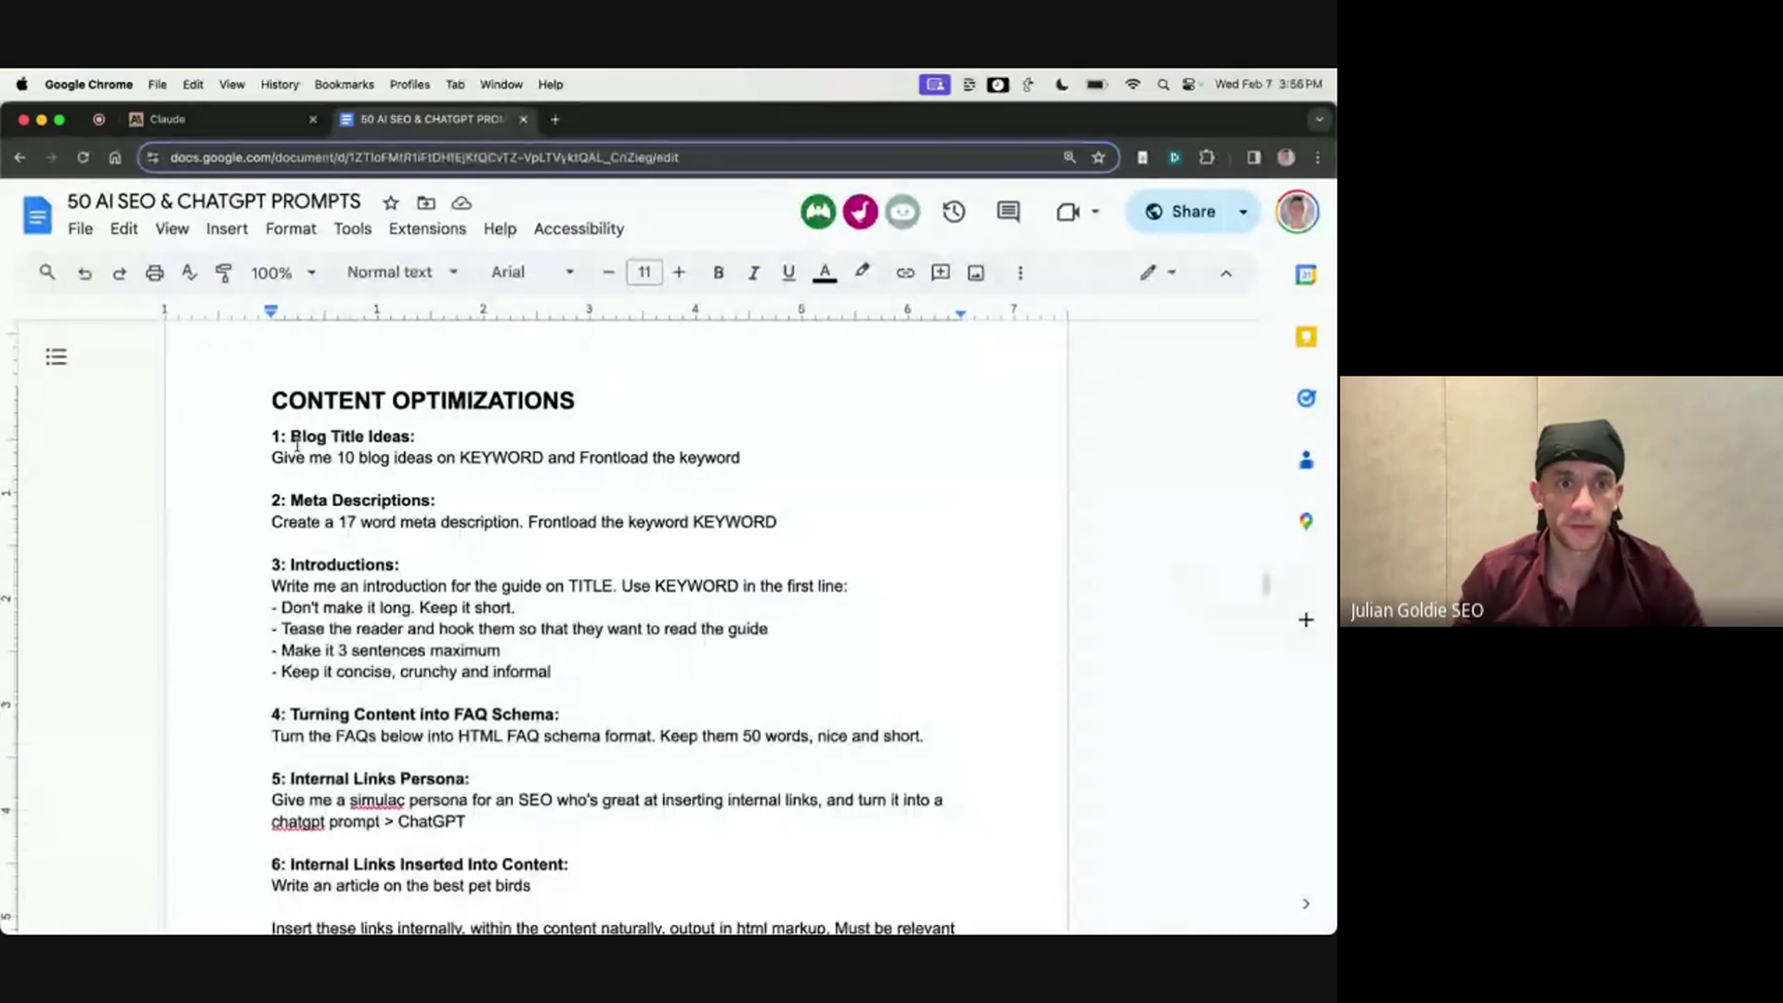
drag(305, 477, 271, 454)
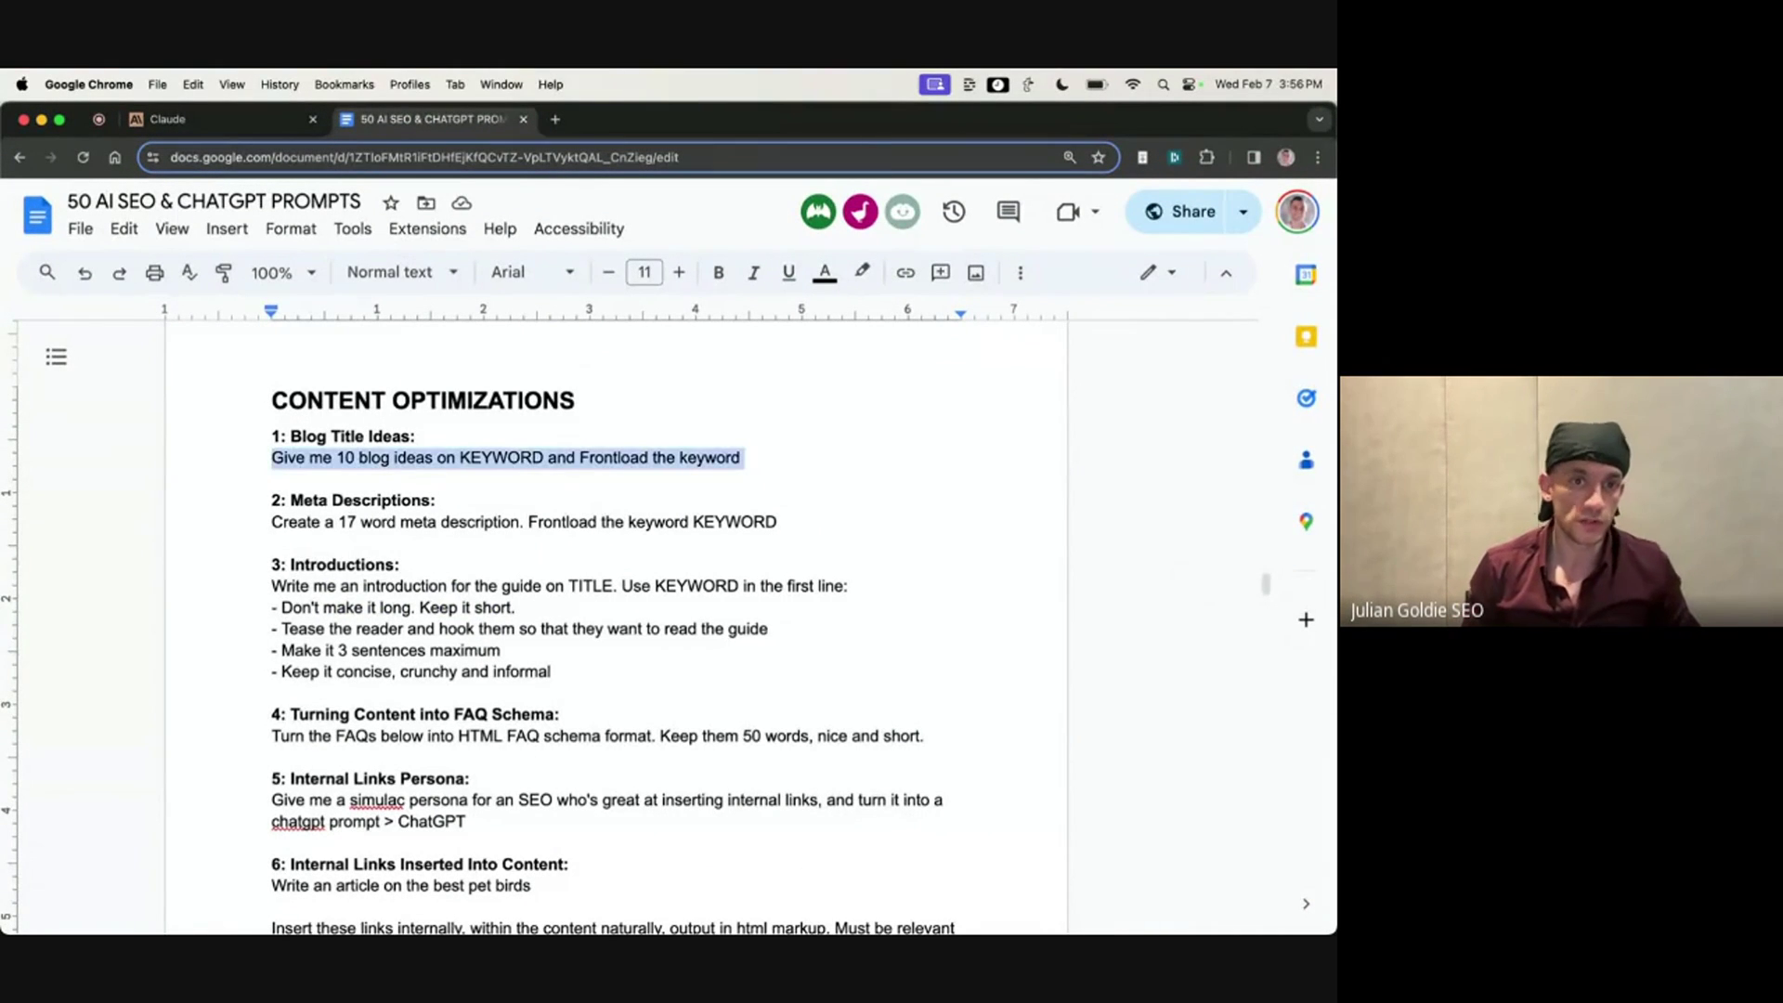
Step: Send Claude the 10 blog ideas prompt with KEYWORD replaced by 'Link Building Specialist'
key(super+c)
key(super+1)
key(super+v)
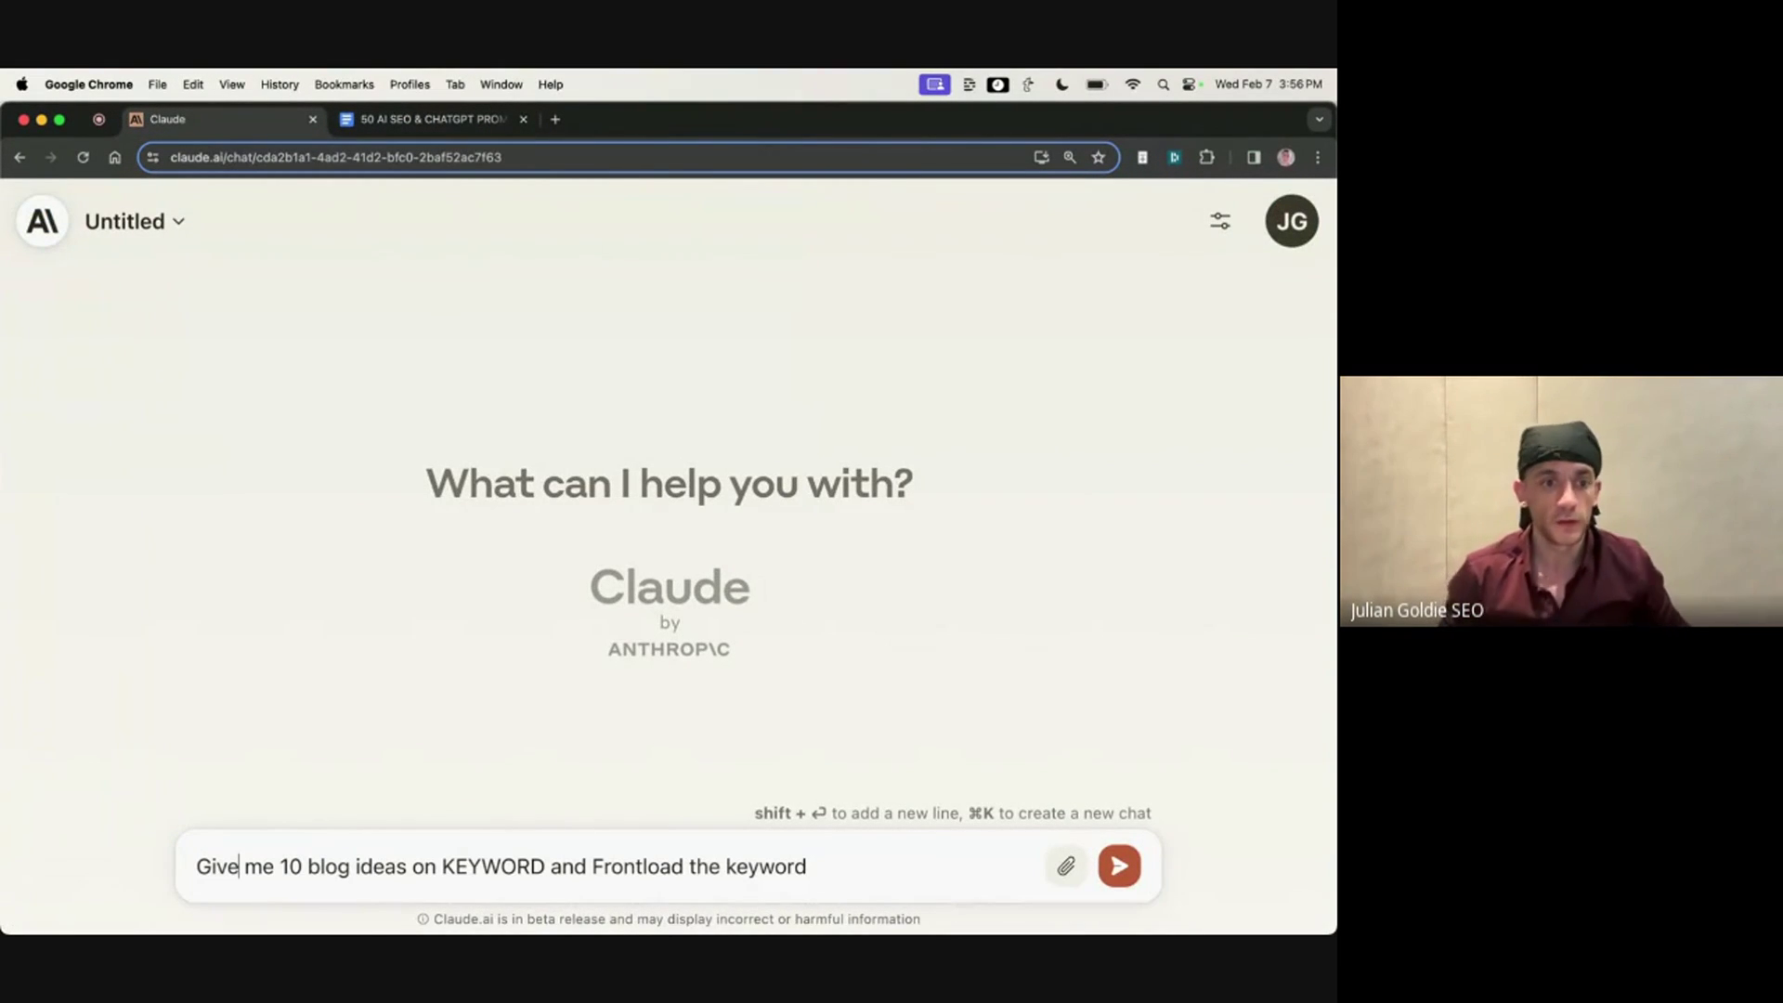
double_click(444, 865)
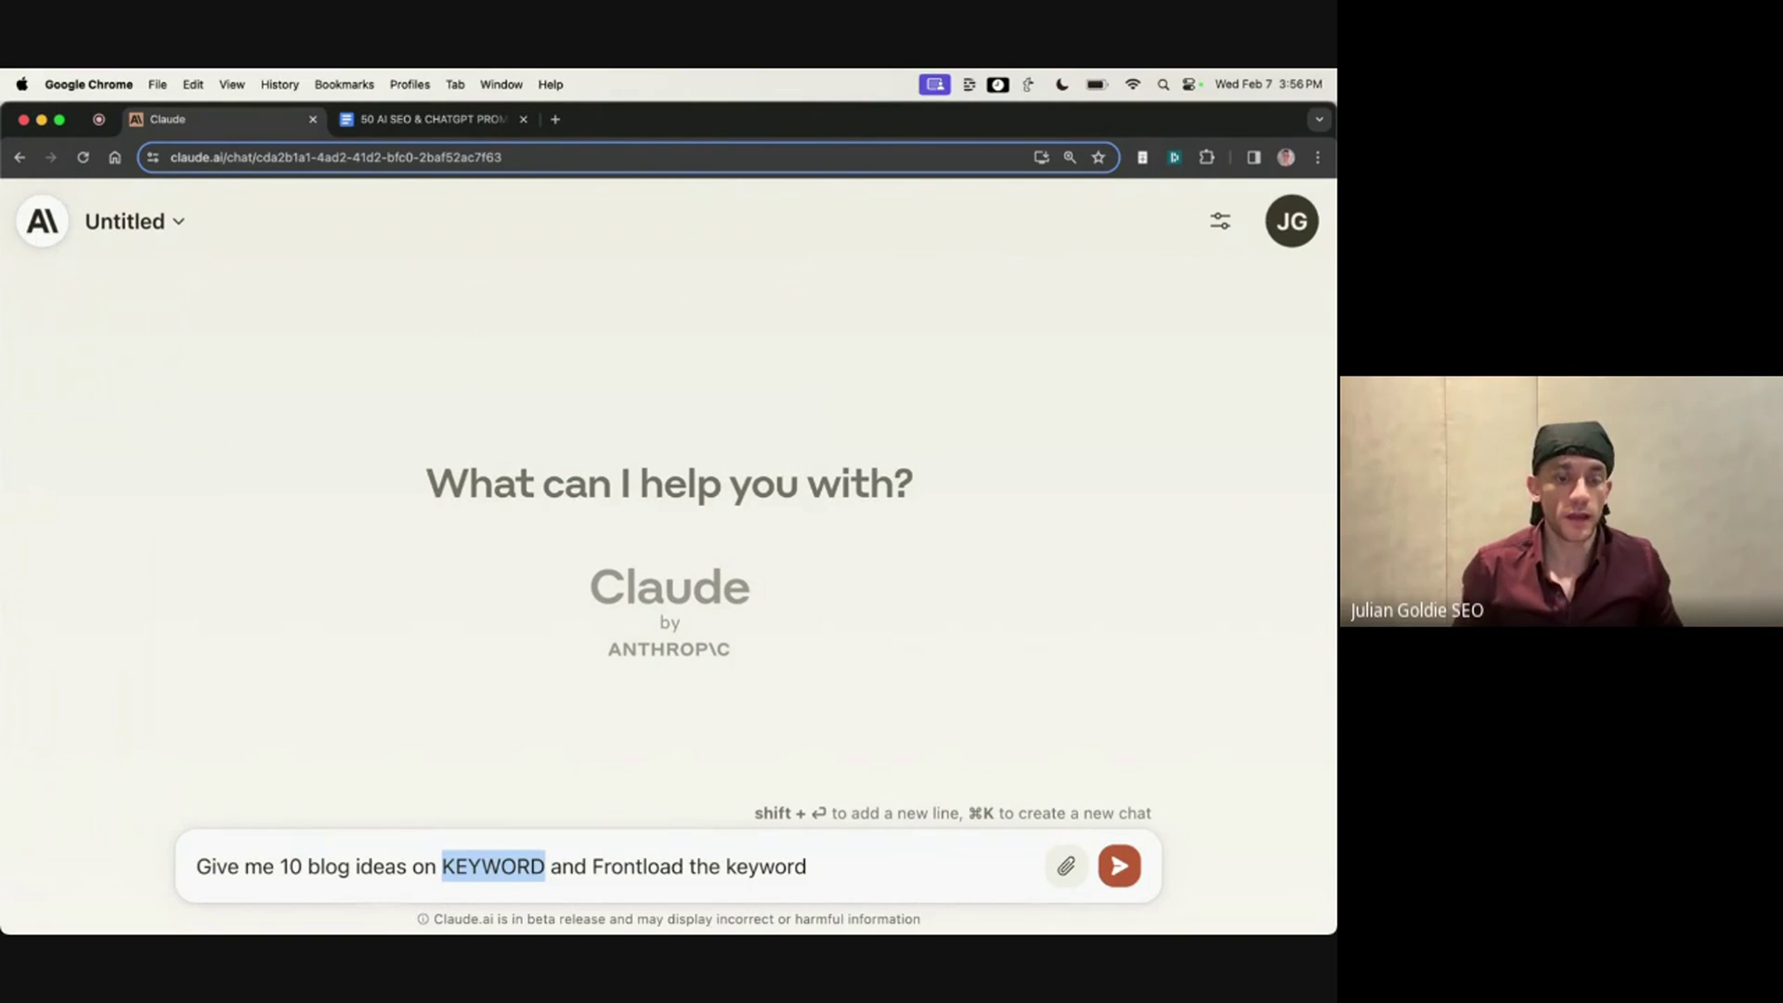
text(SEO)
key(BackSpace)
key(BackSpace)
key(BackSpace)
text(Link B)
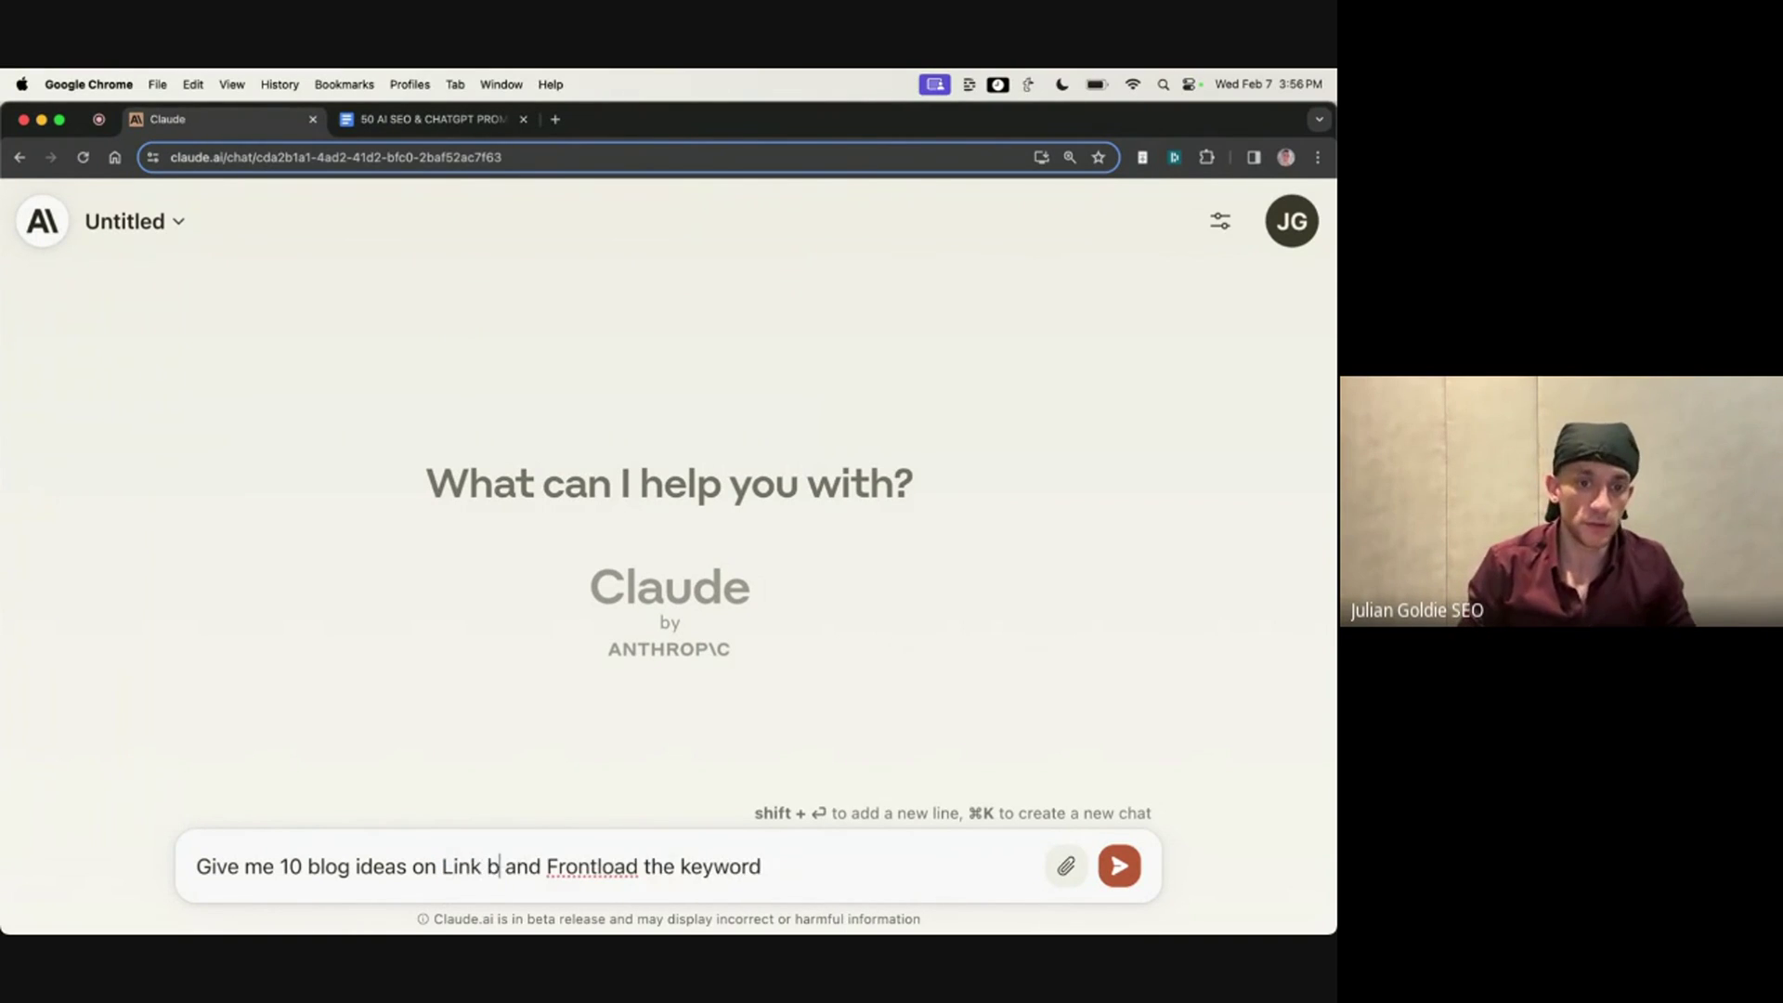
text(uilding Specialist)
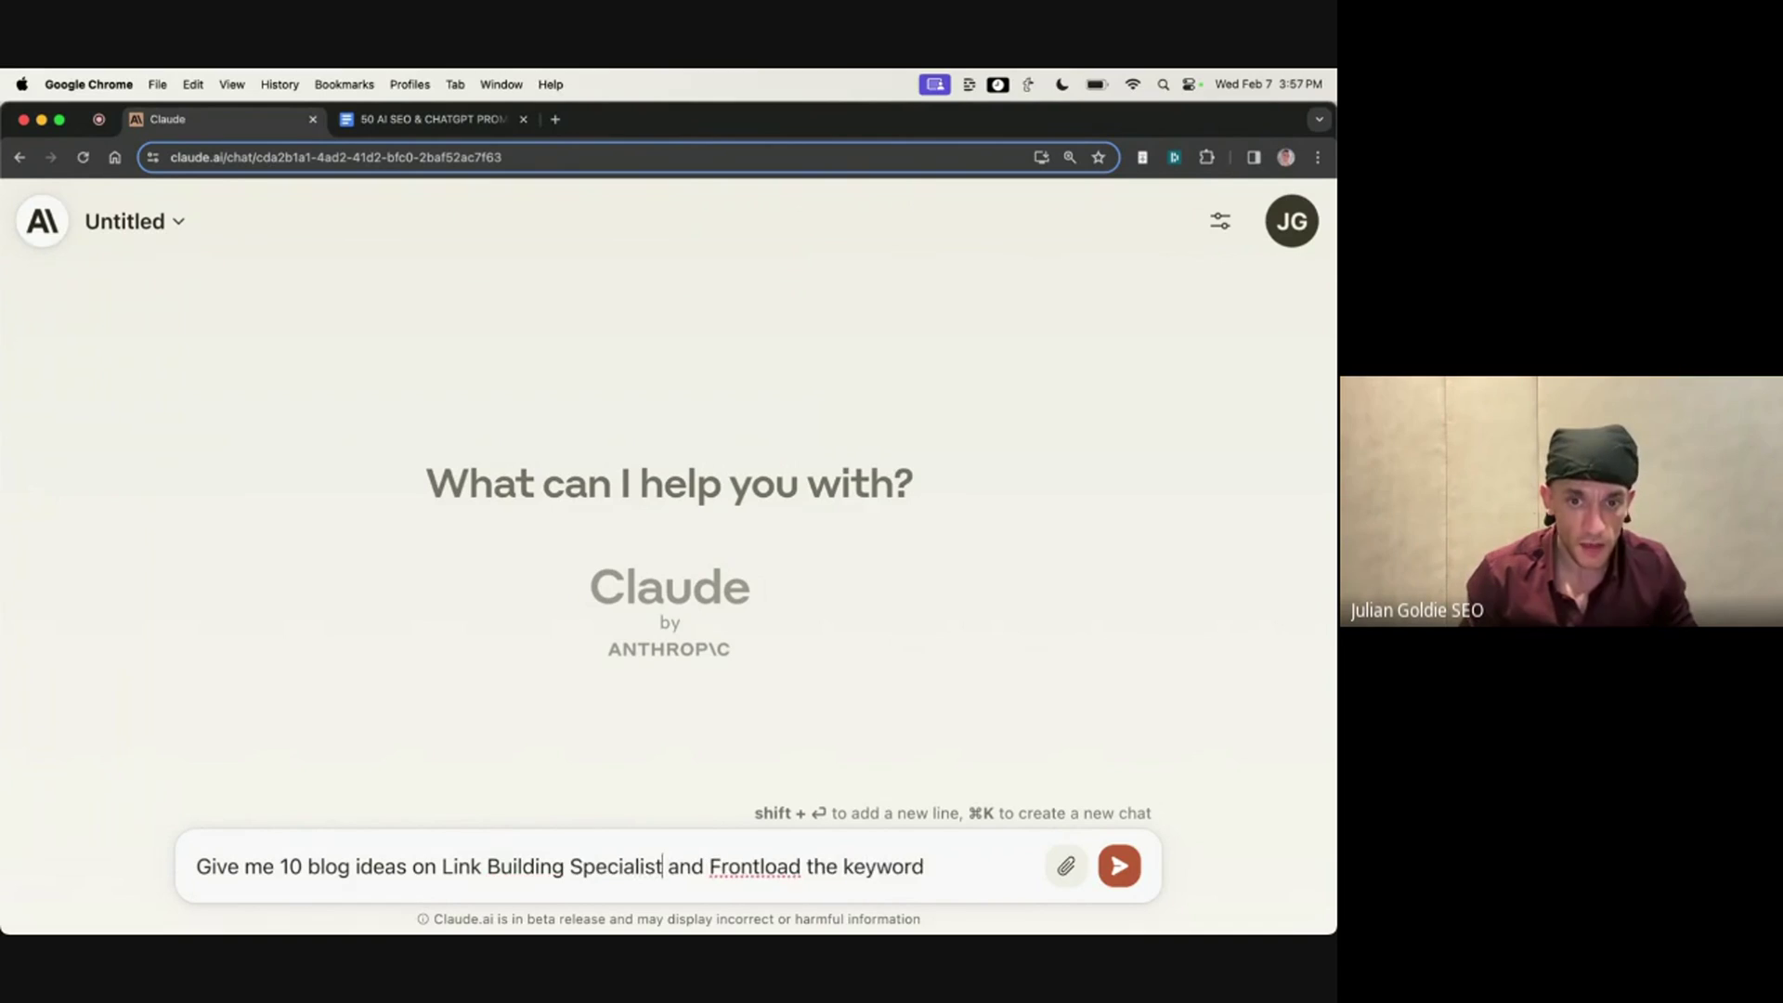
key(Return)
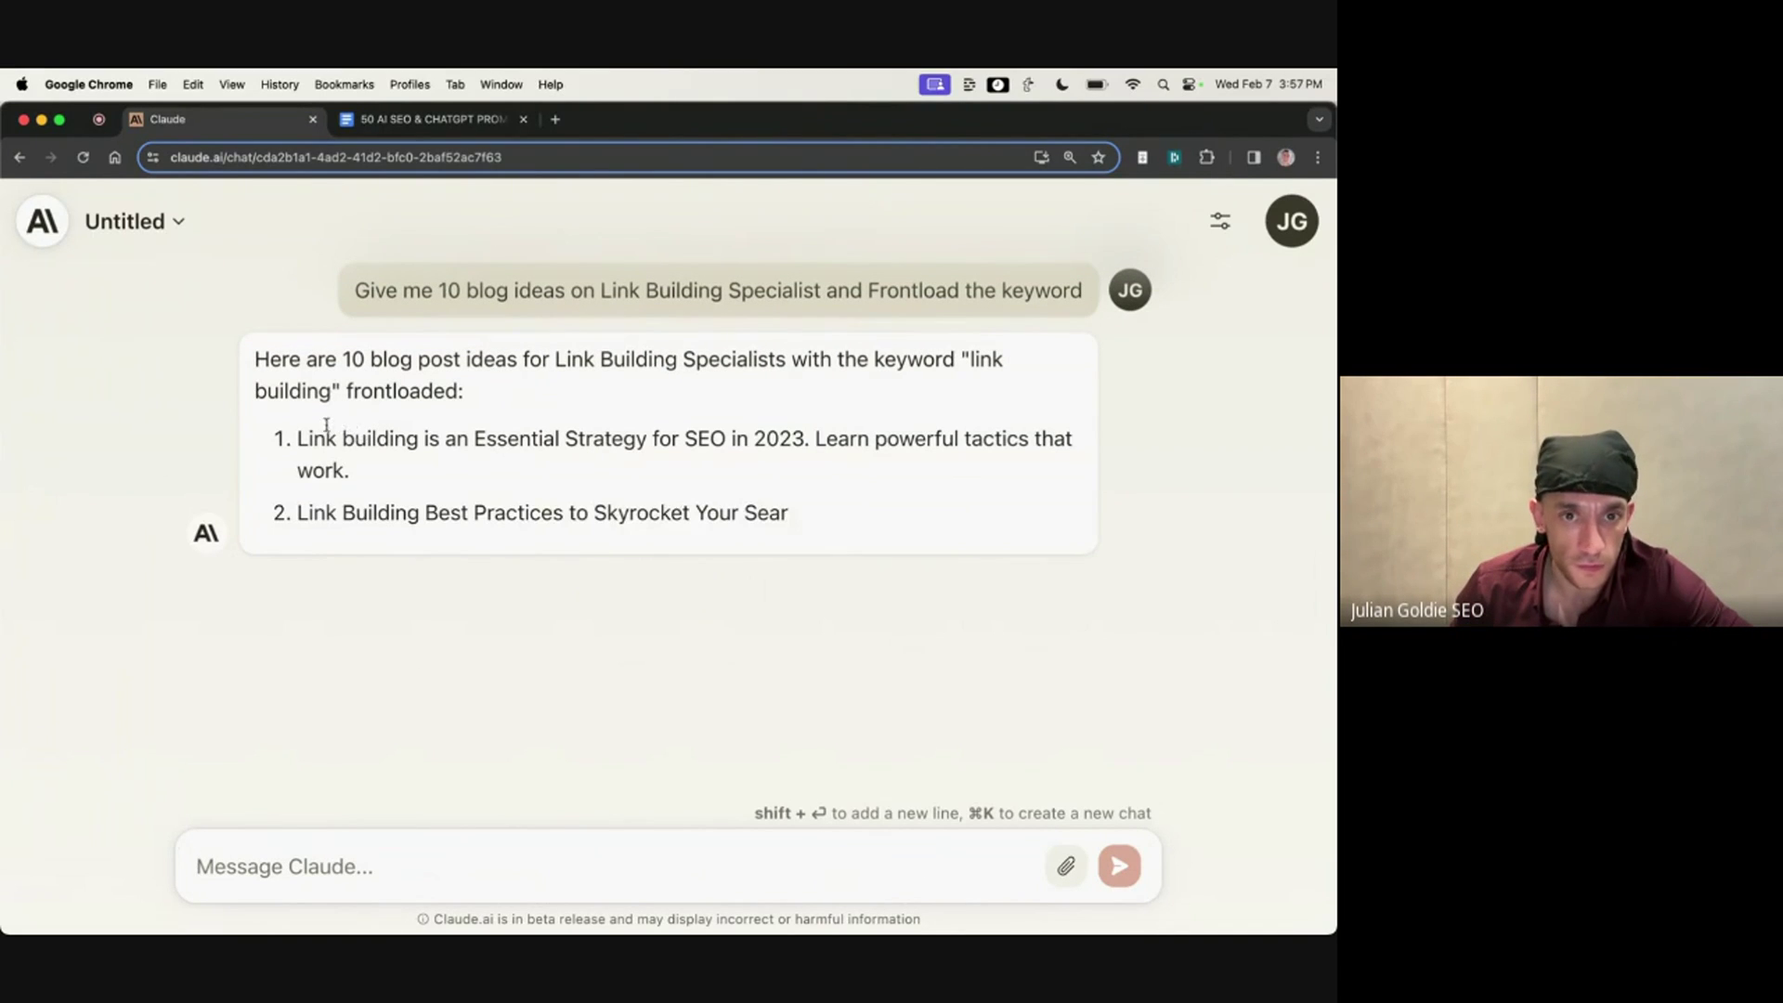
drag(297, 438, 546, 503)
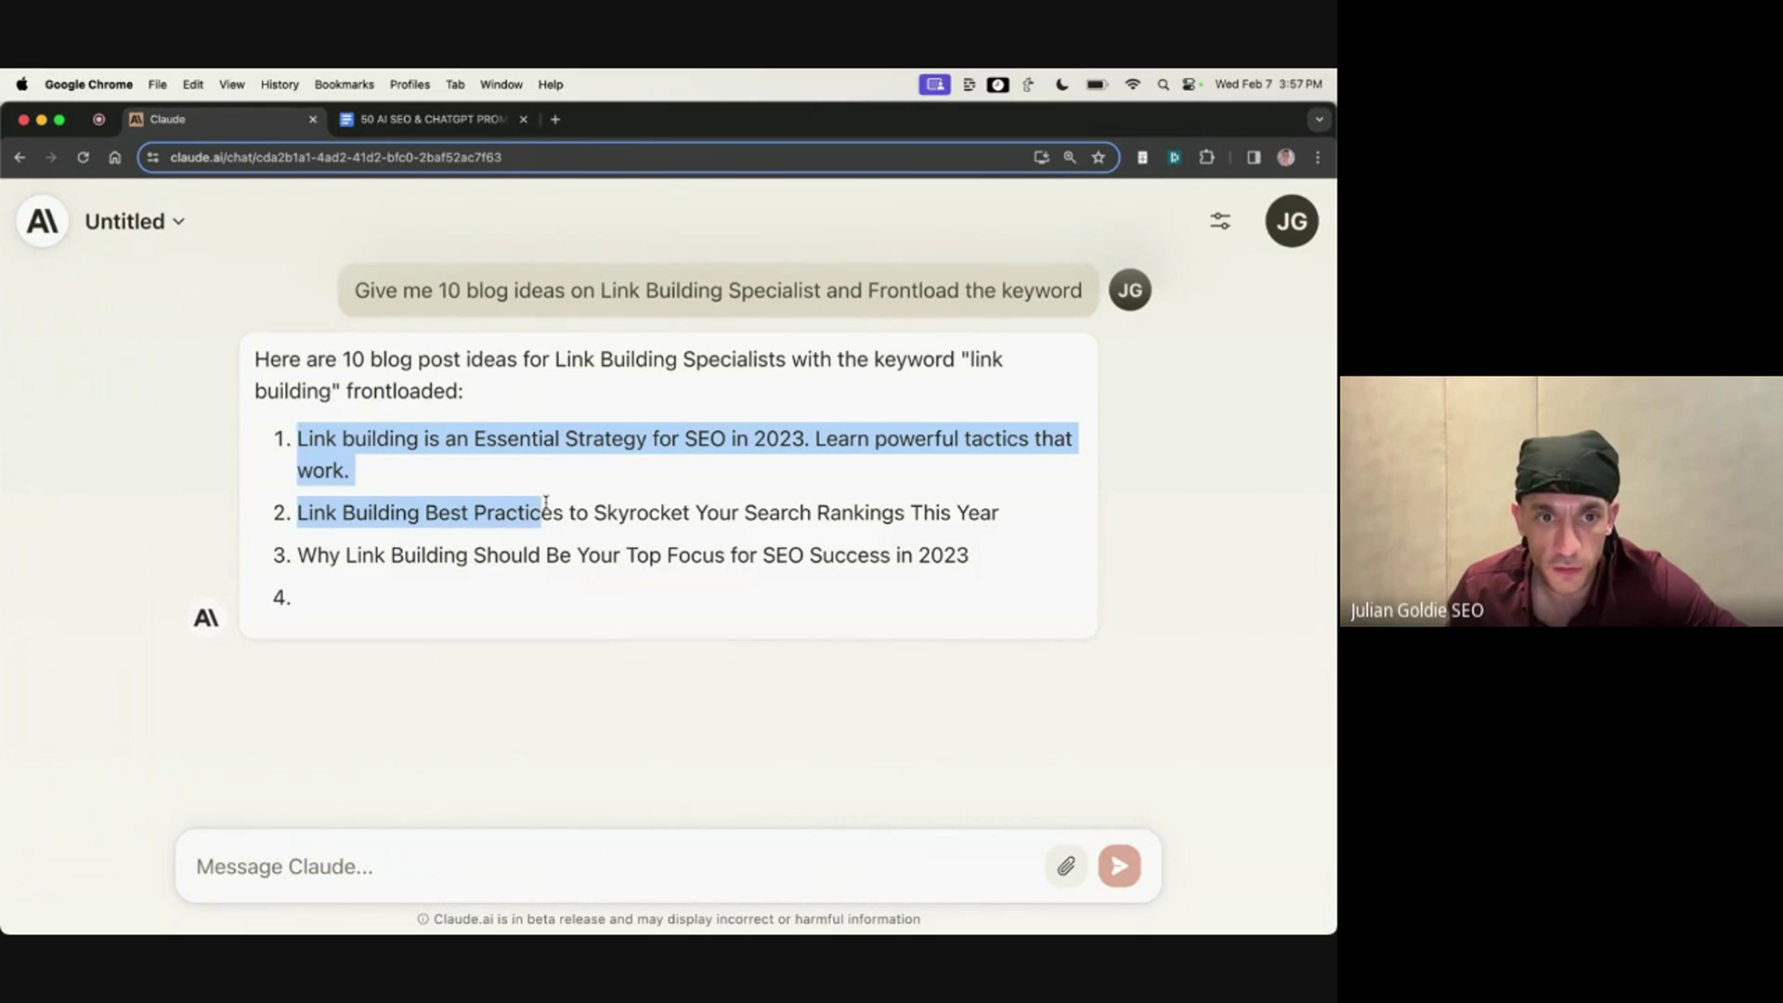
click(437, 586)
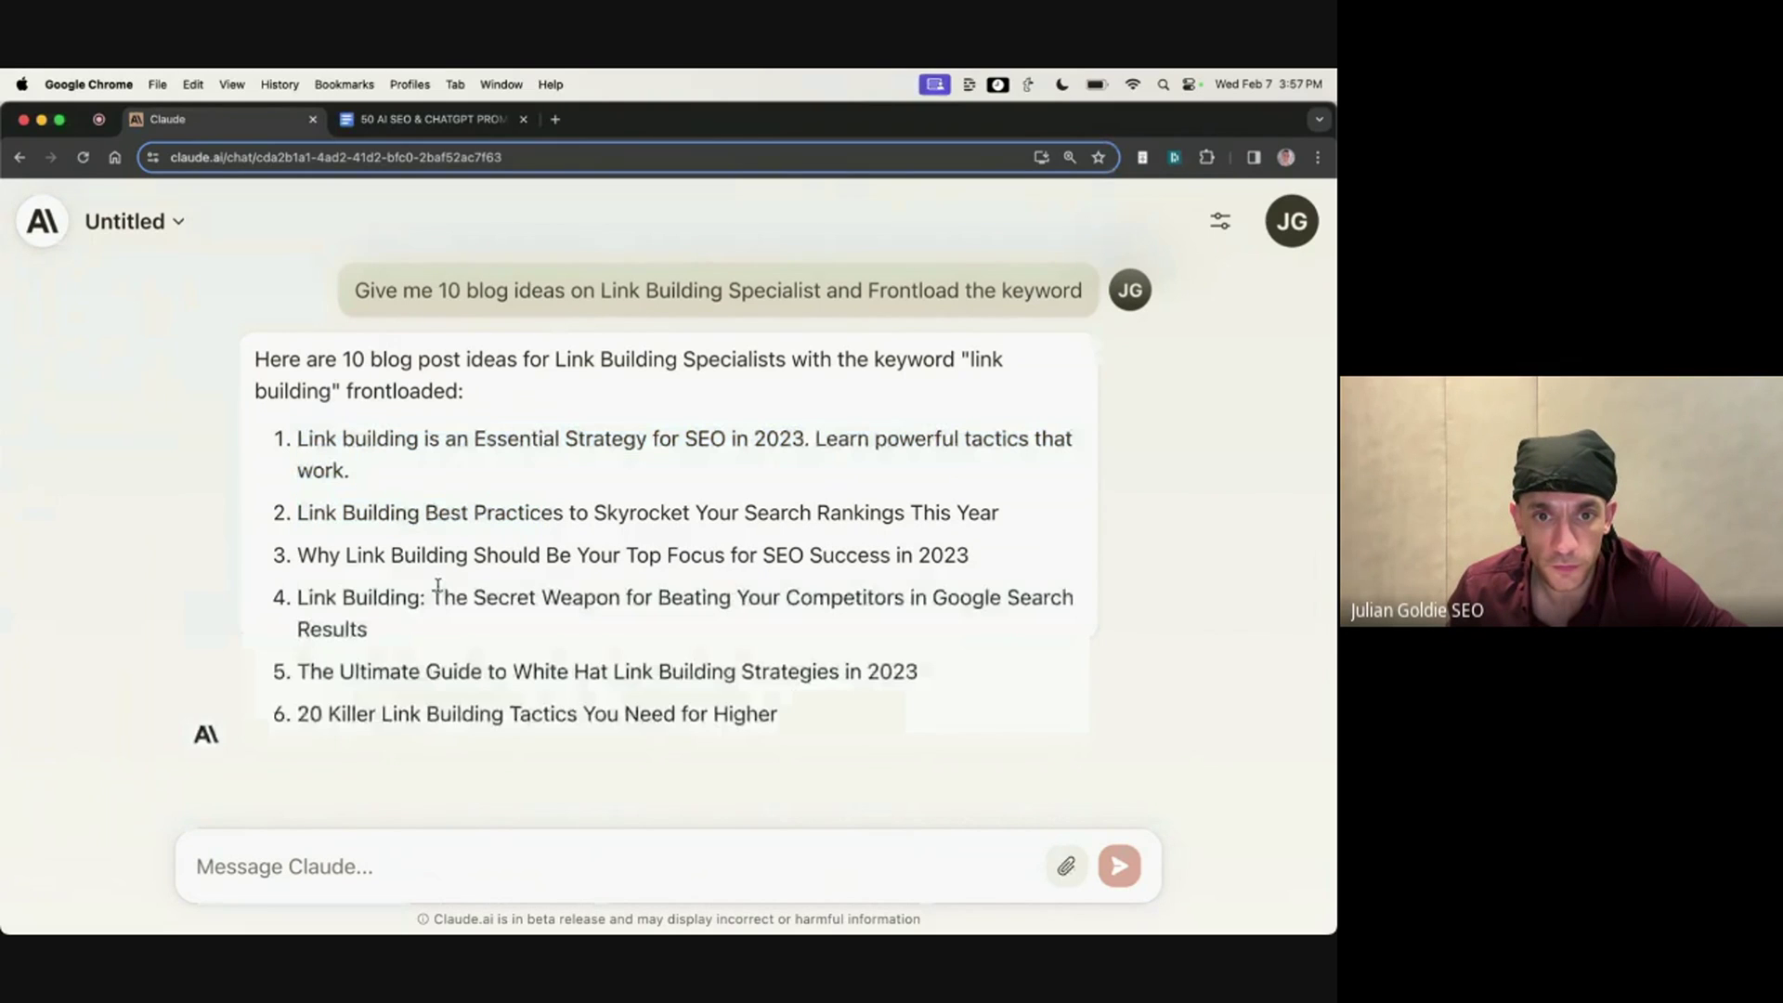
Step: In the prompts doc, jump to CONTENT PROMPTS and select the whole New Article prompt
key(ctrl+Tab)
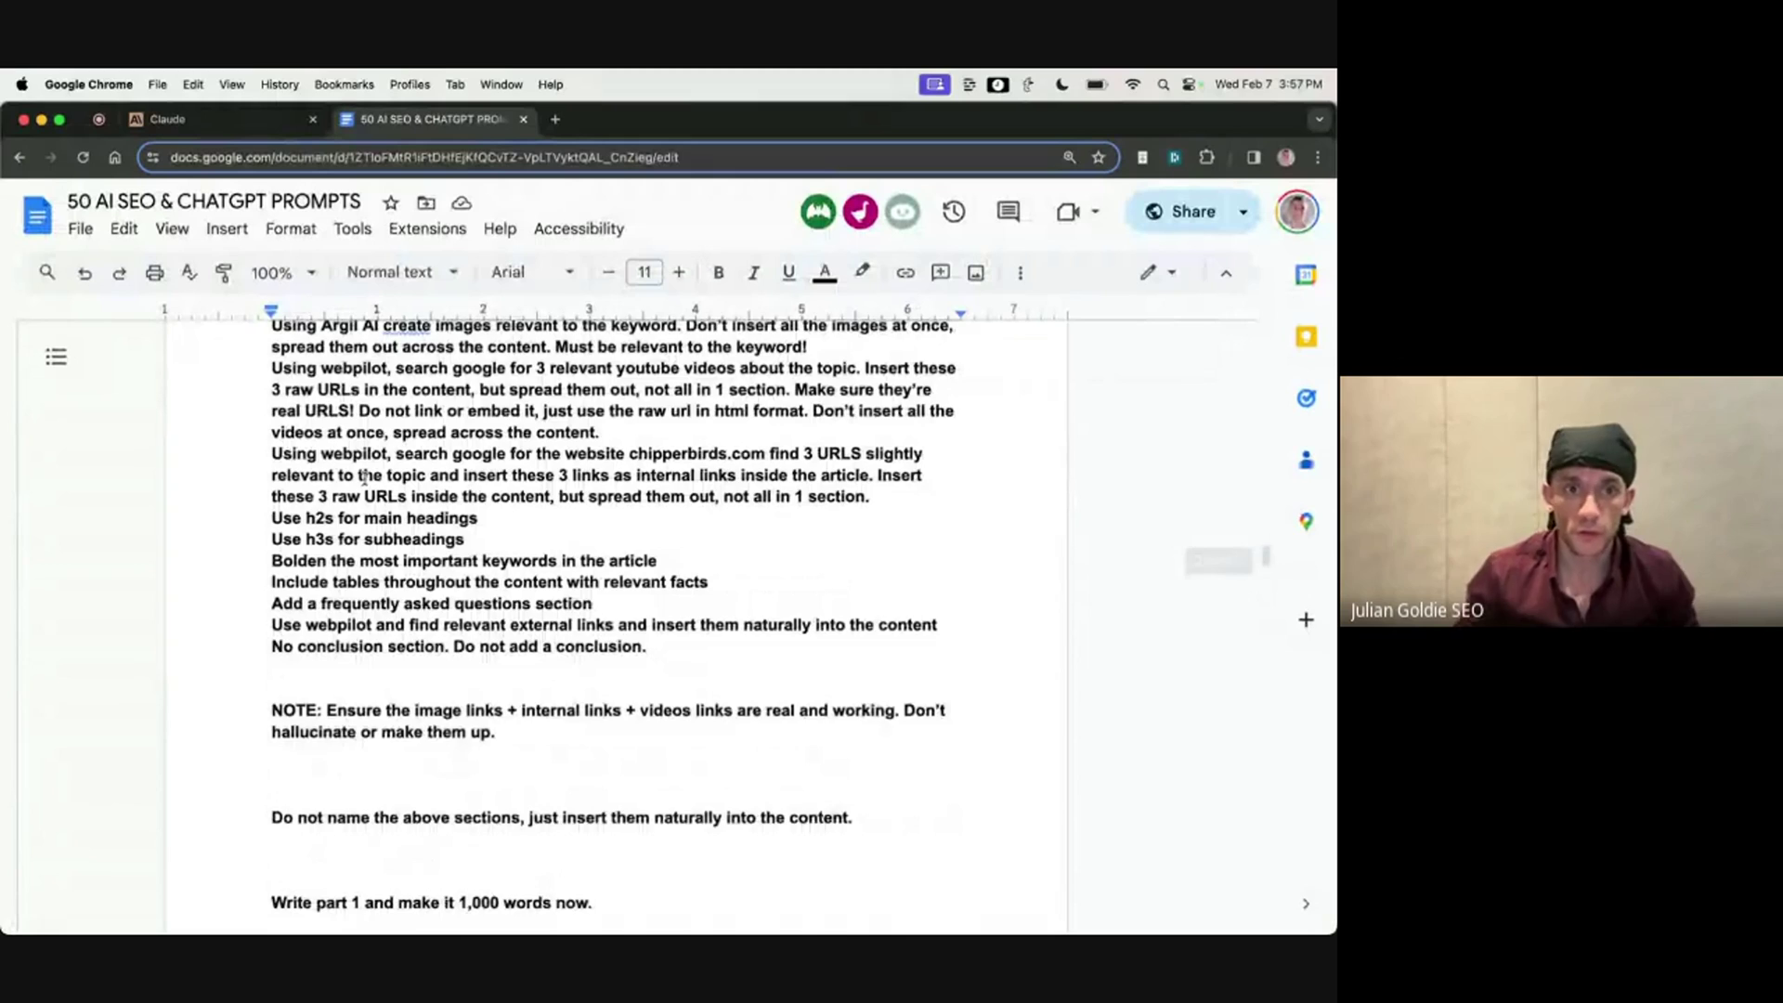
scroll(387, 585, down, 15)
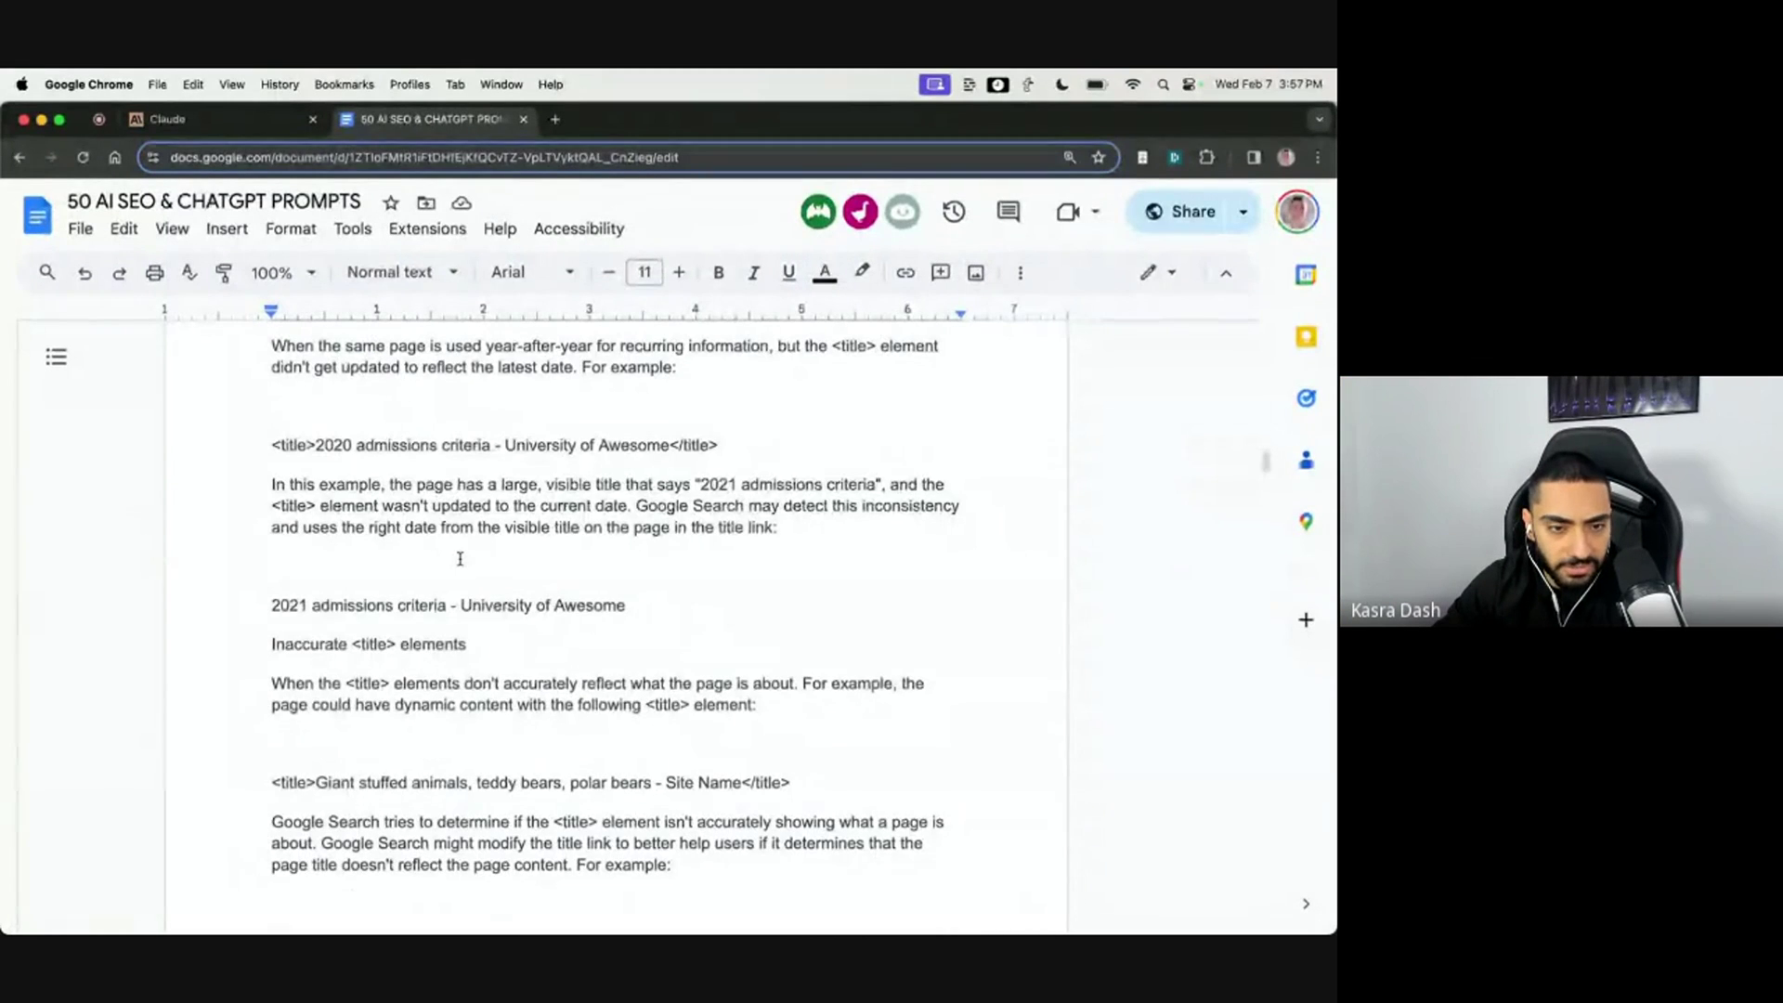
scroll(436, 557, up, 20)
scroll(418, 678, down, 5)
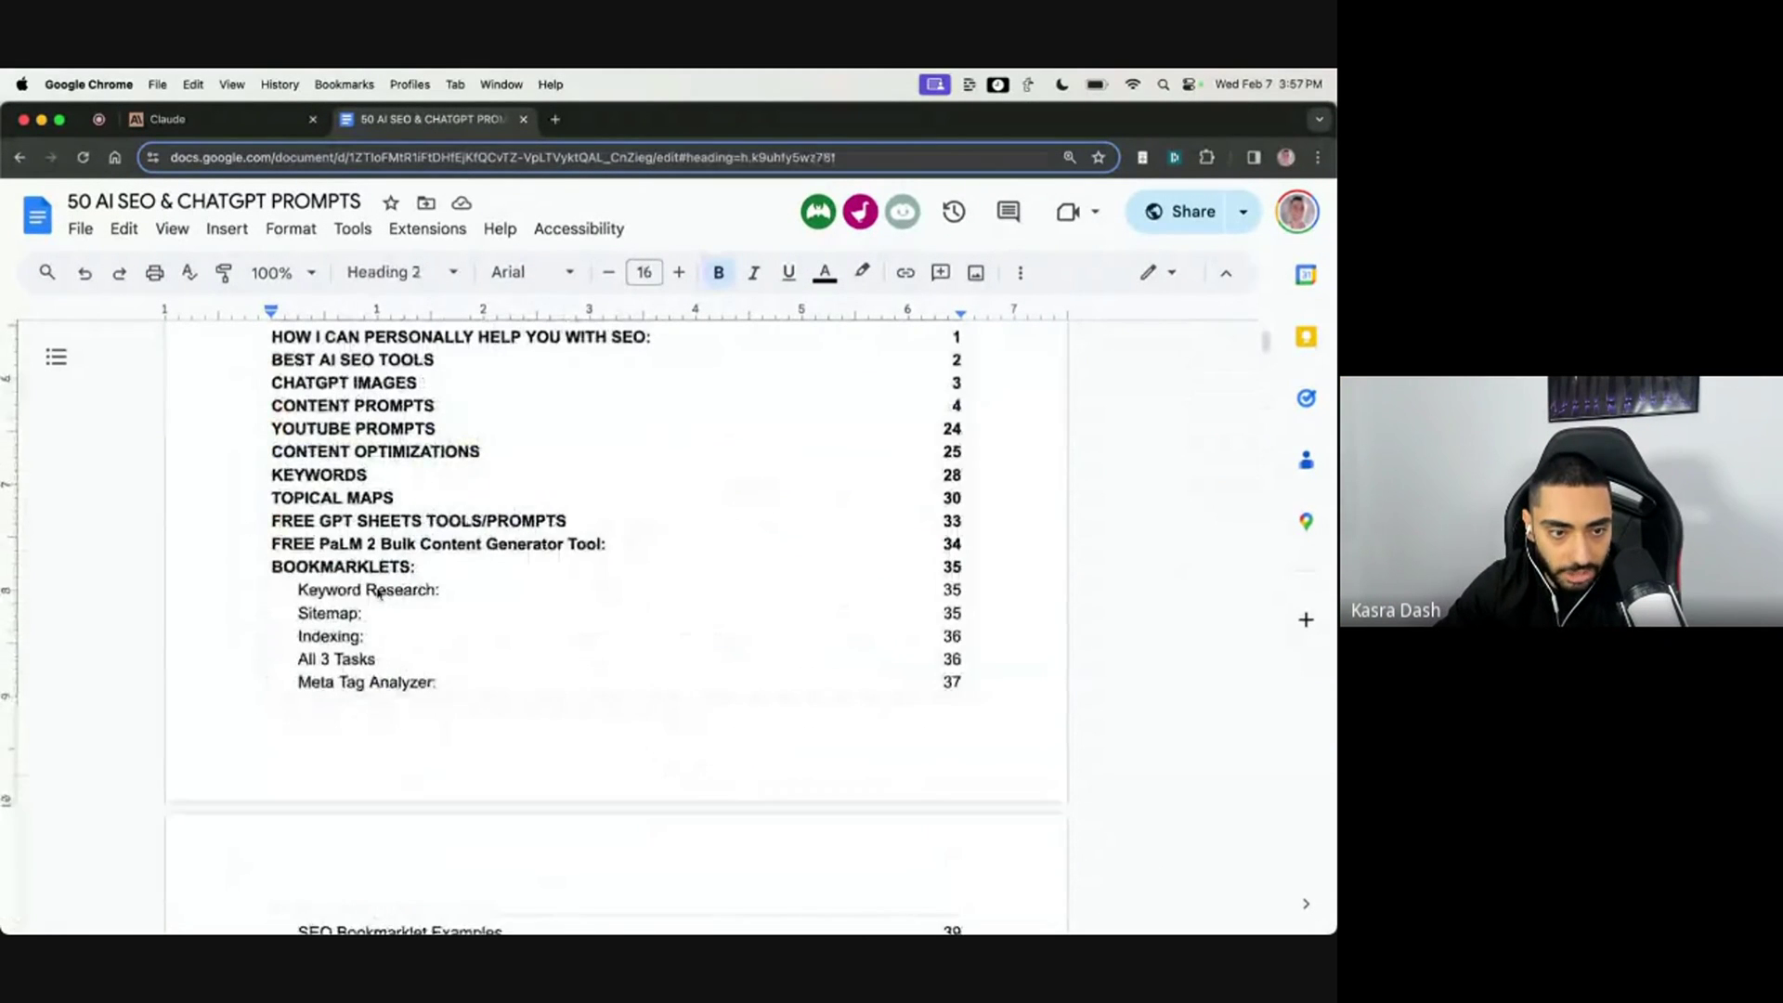
scroll(371, 557, up, 2)
click(357, 459)
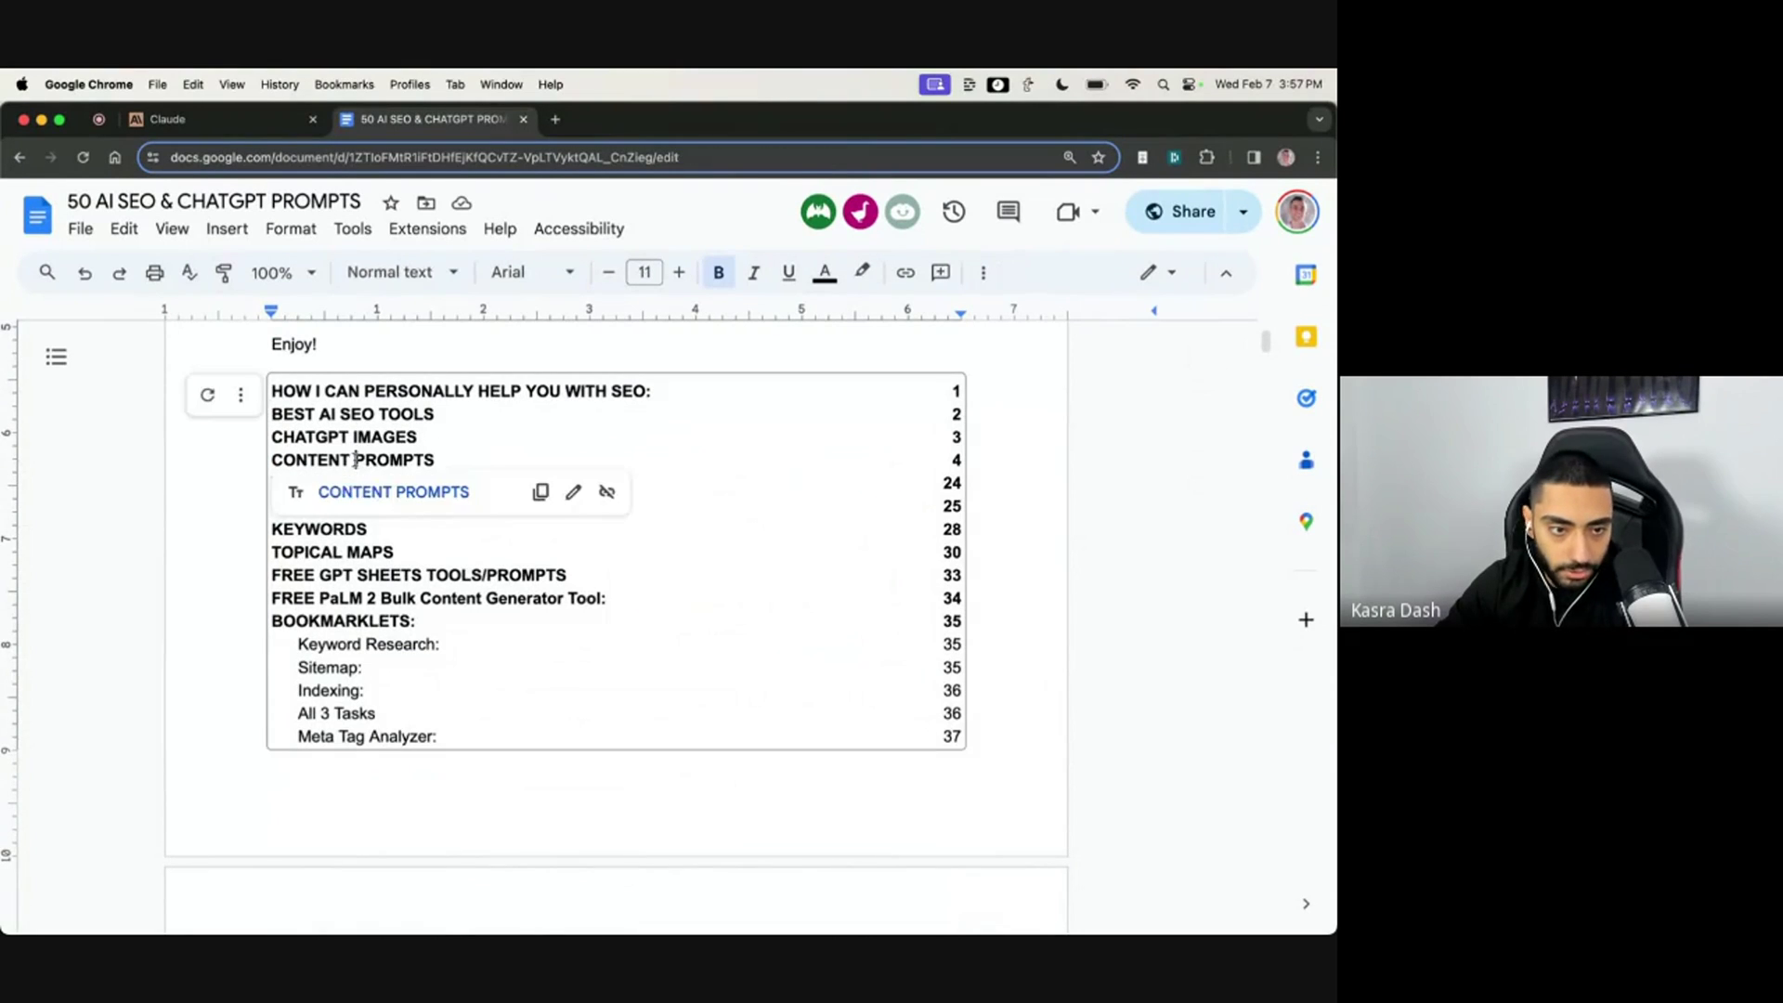
click(357, 490)
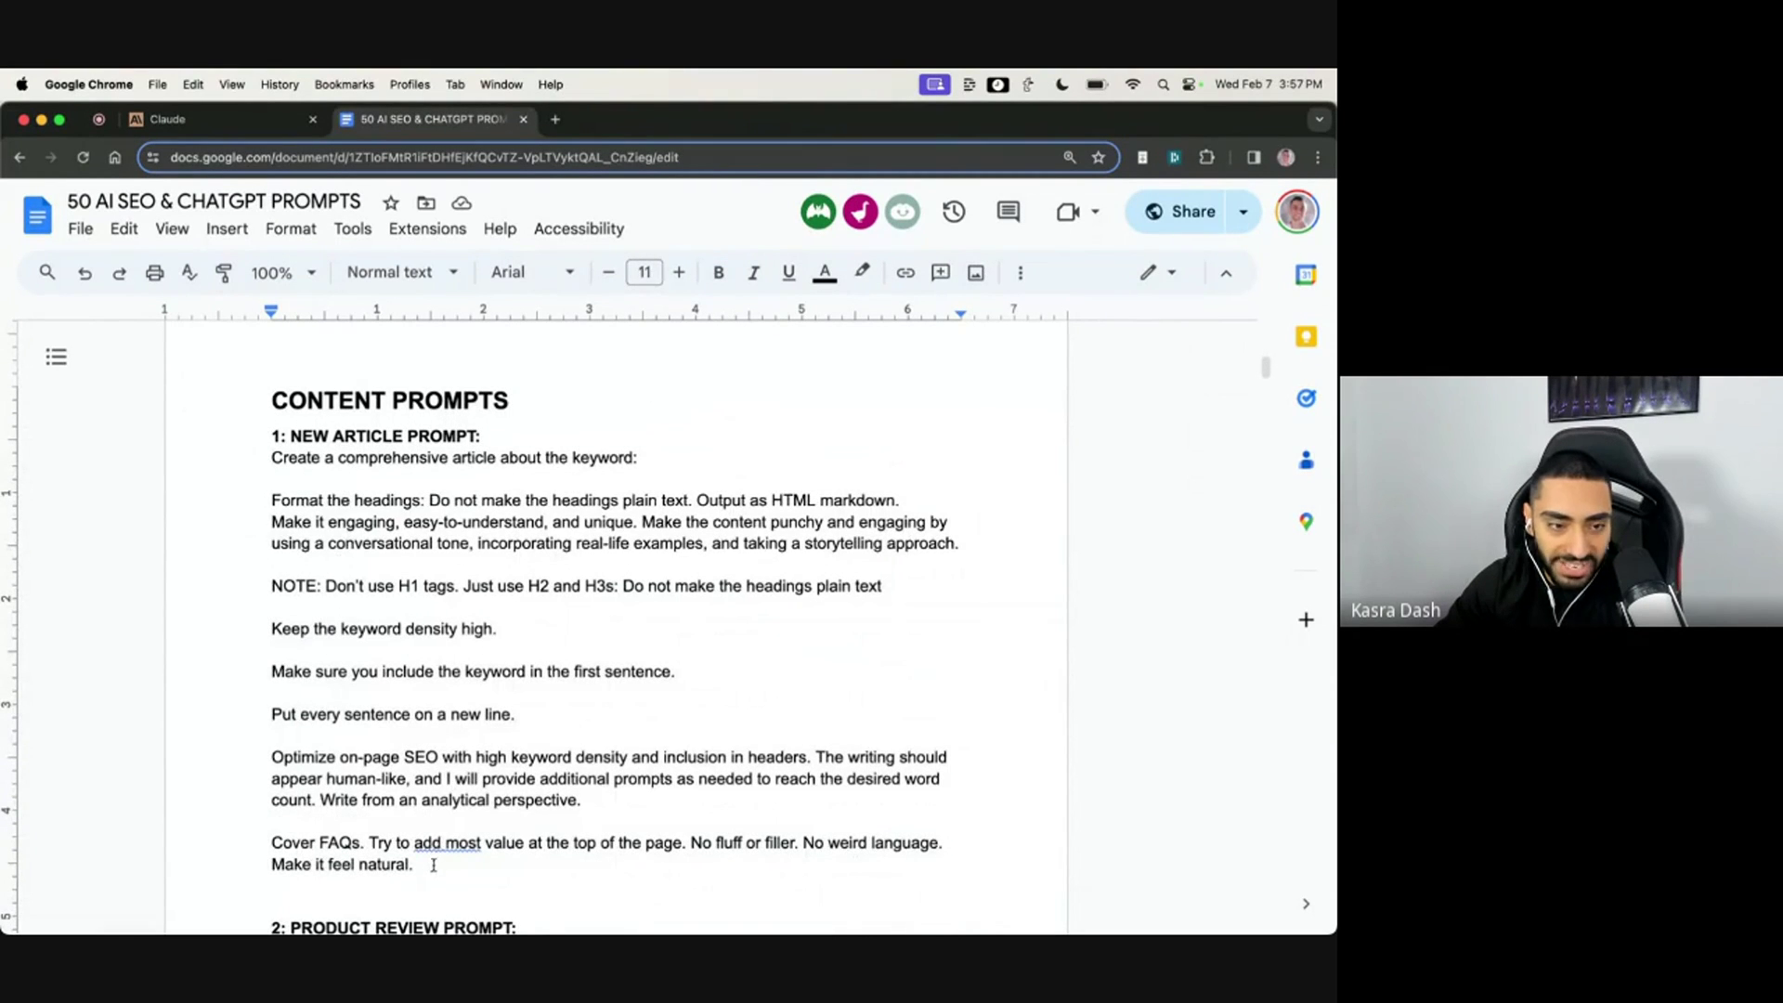
drag(433, 865, 271, 457)
key(super+c)
Step: Paste the New Article prompt, keyword 'SEO Expert Rochester', into Claude's message box
click(168, 118)
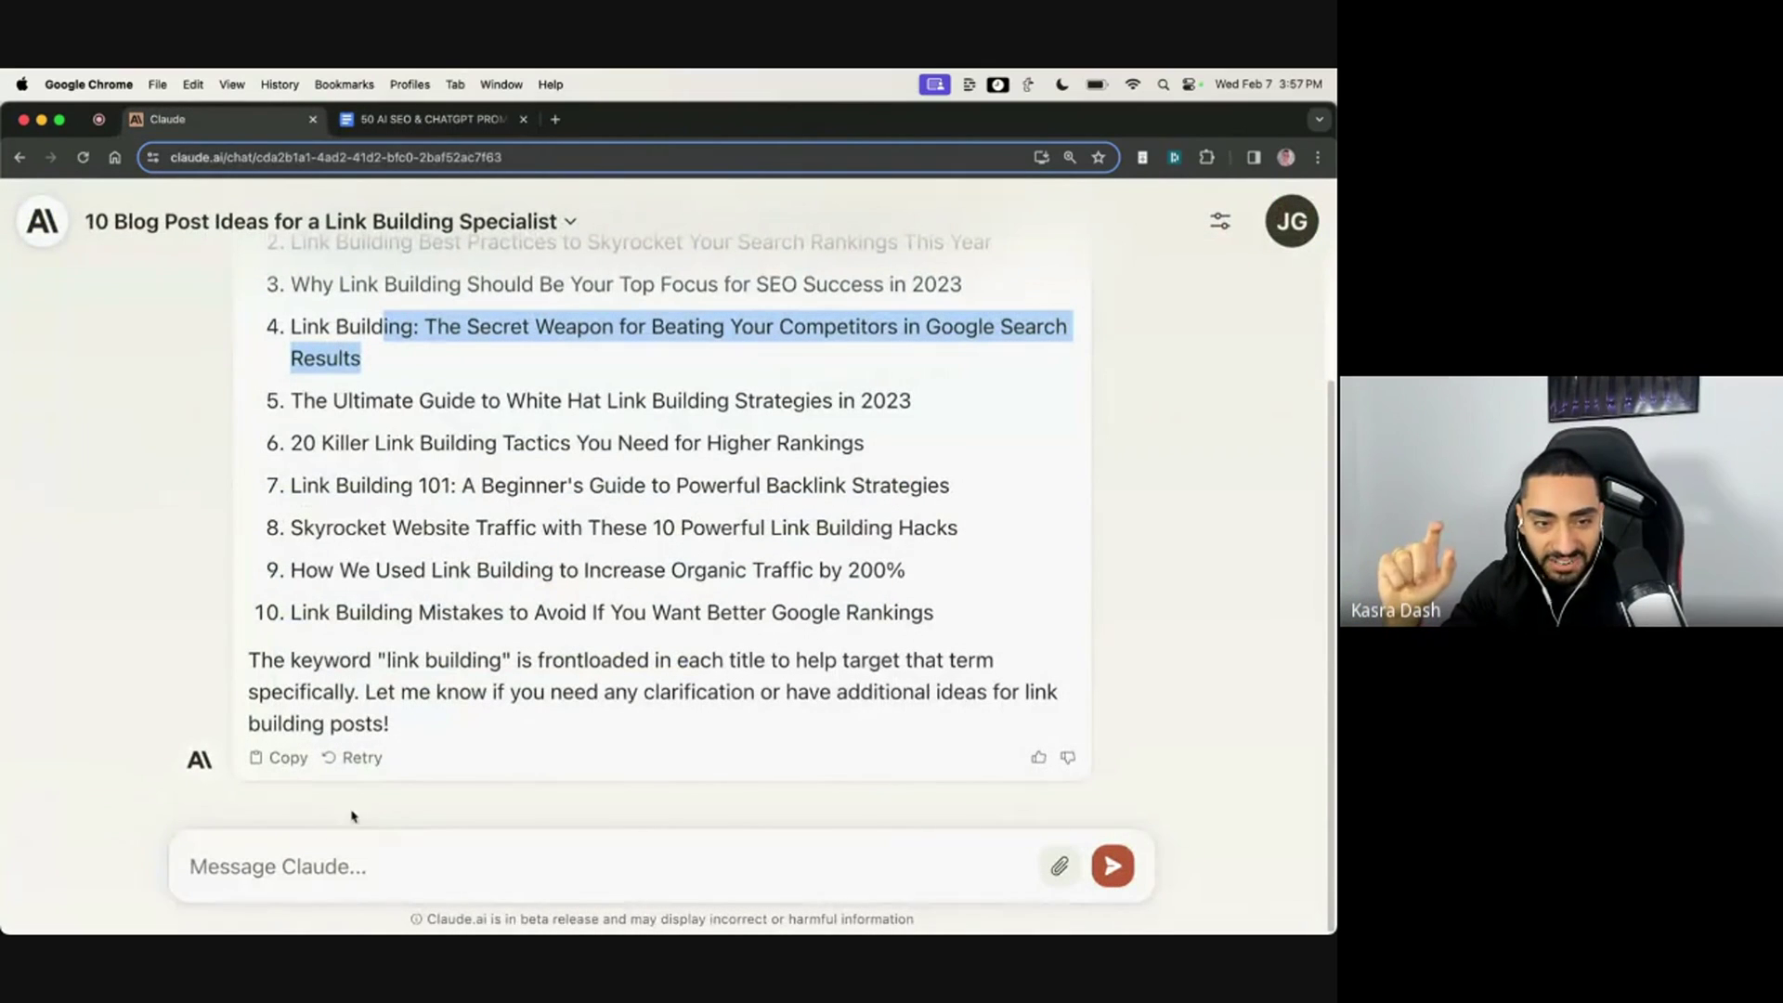
scroll(463, 637, up, 2)
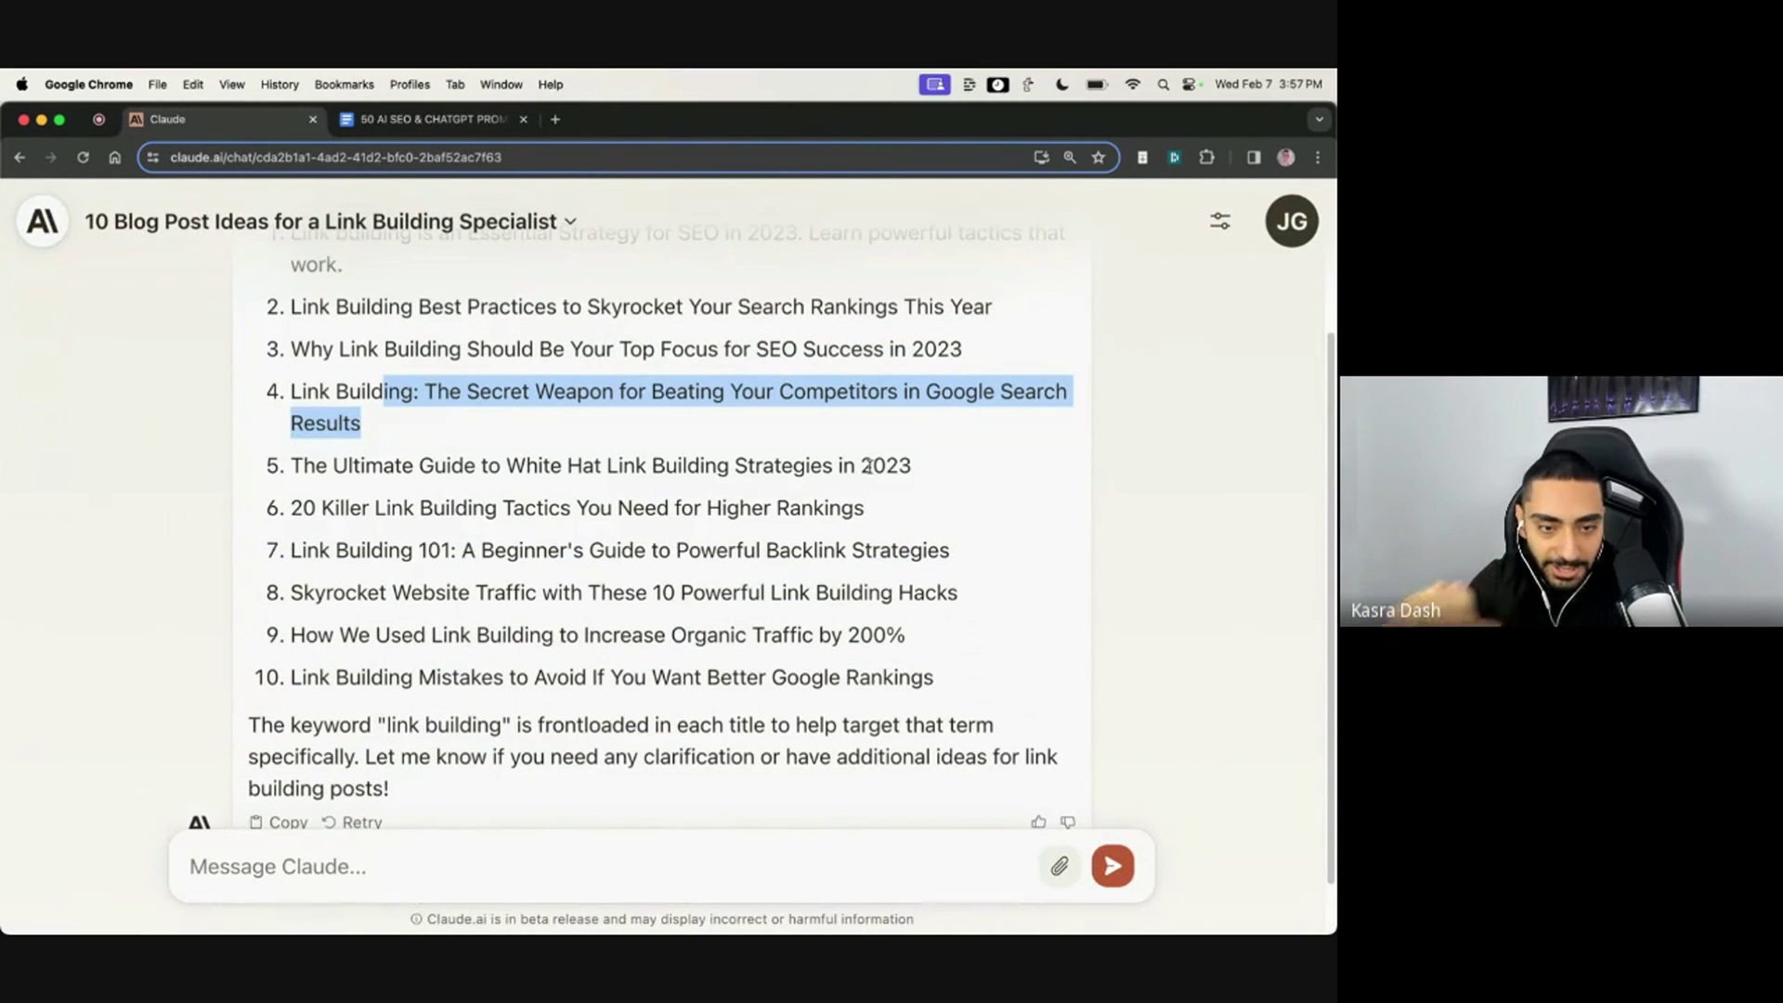
drag(917, 467, 315, 474)
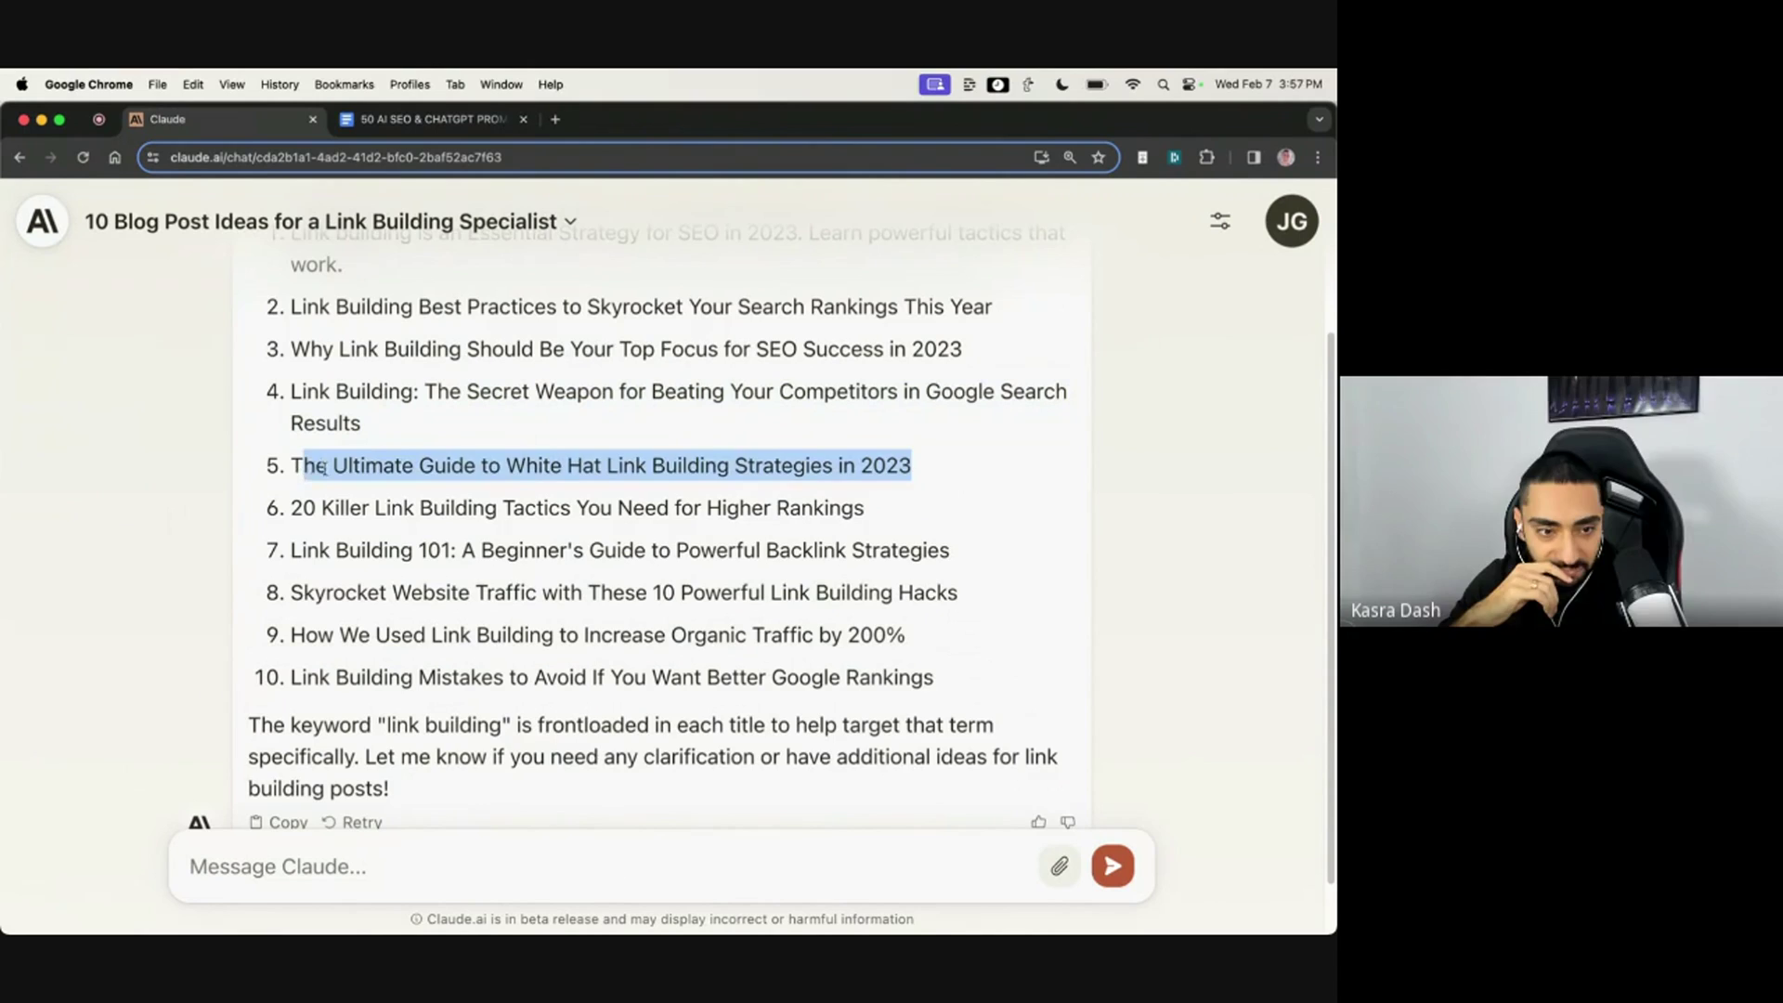
click(320, 469)
scroll(290, 353, up, 1)
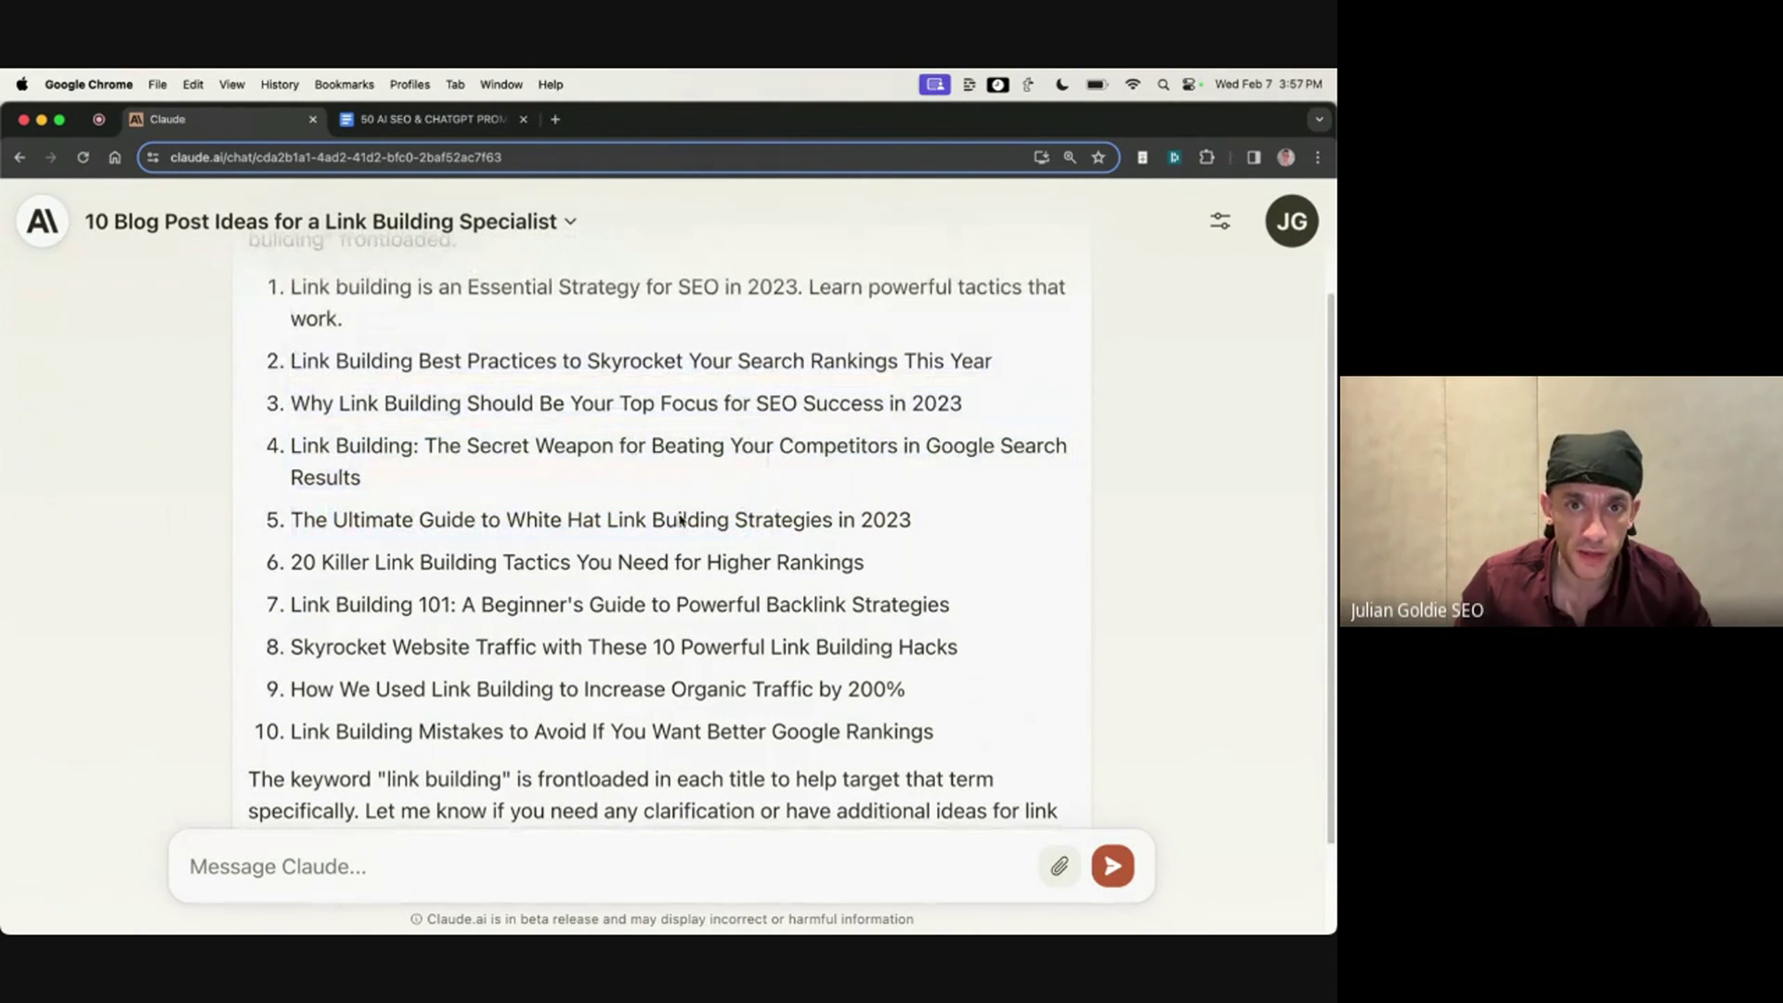
click(390, 849)
key(super+v)
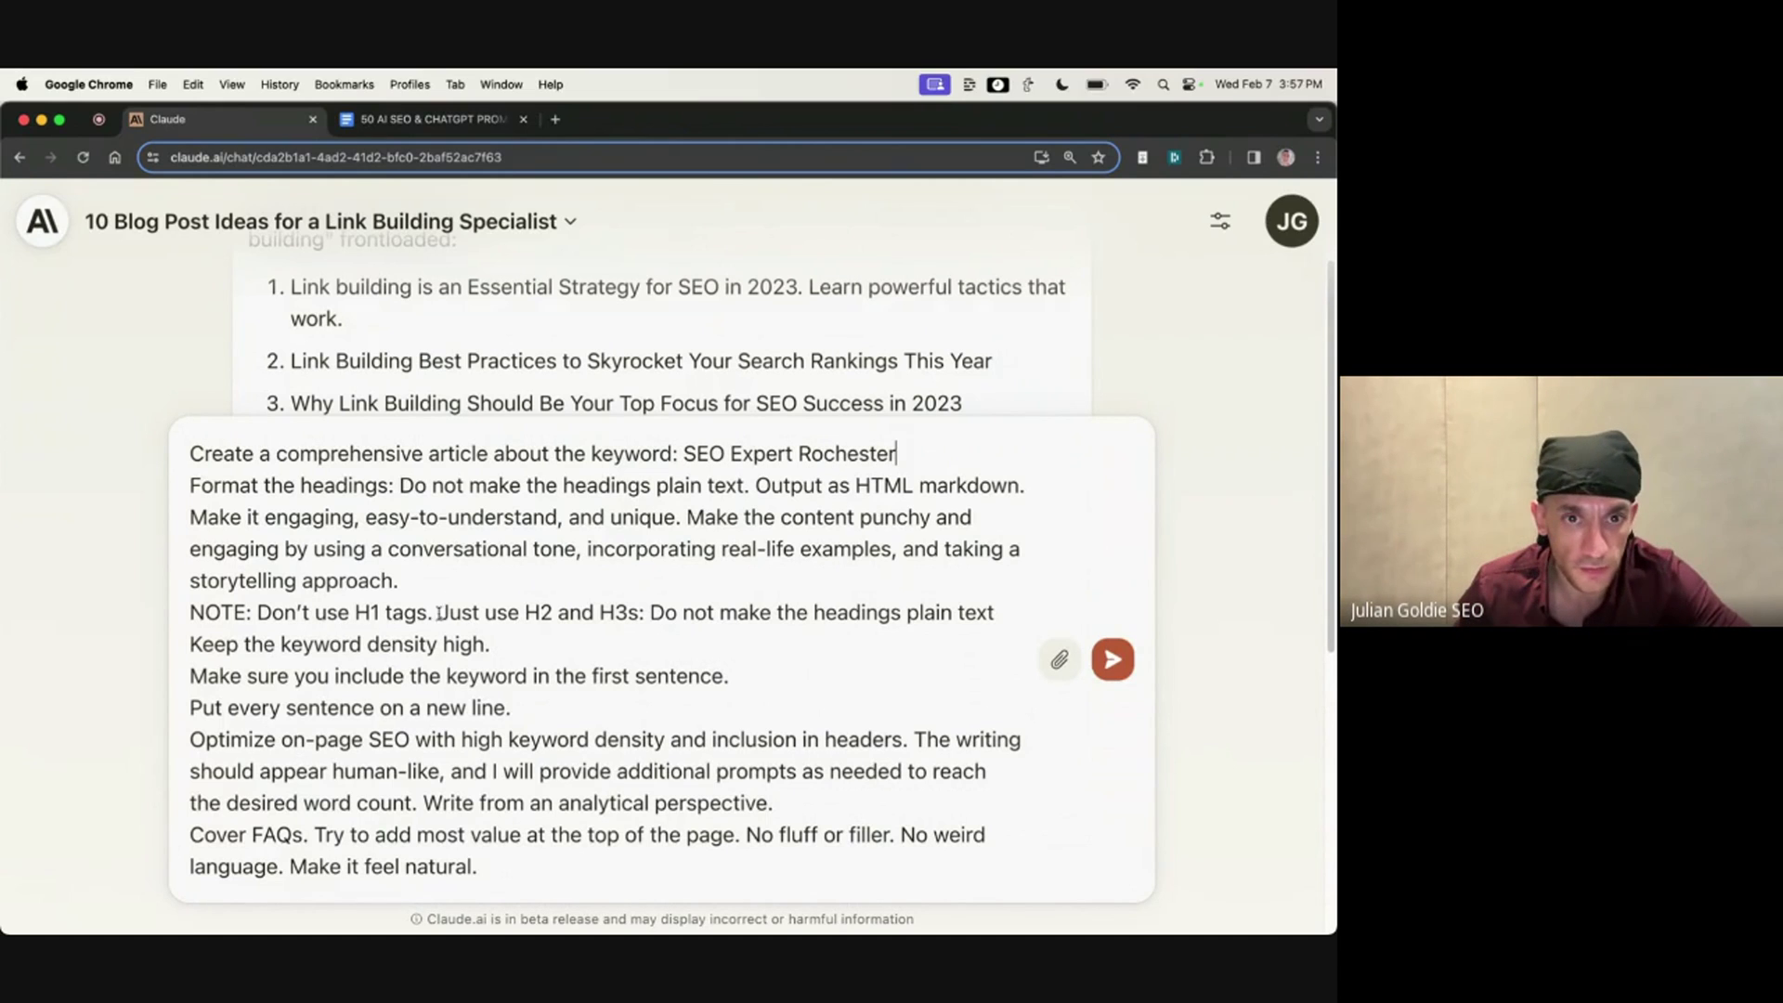
drag(737, 483, 1114, 517)
click(924, 550)
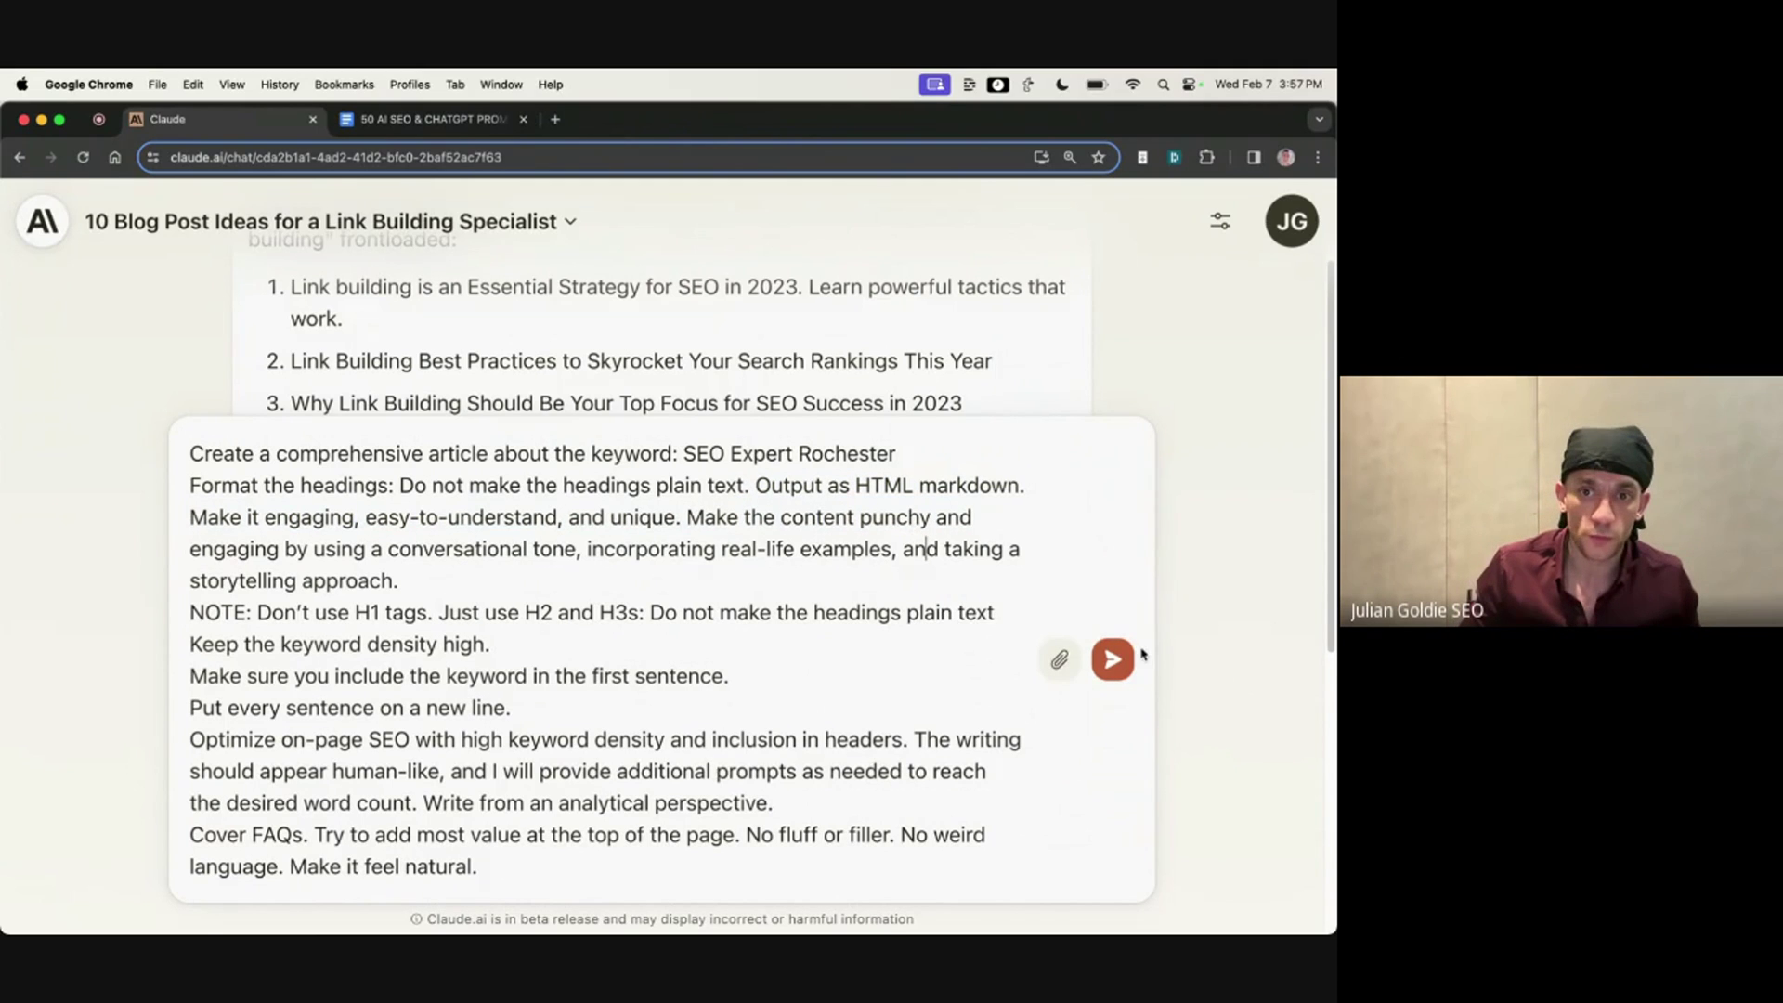
Step: Send the prompt and review Claude's HTML article 'SEO Expert Rochester: A Guide to Better Rankings'
click(1111, 657)
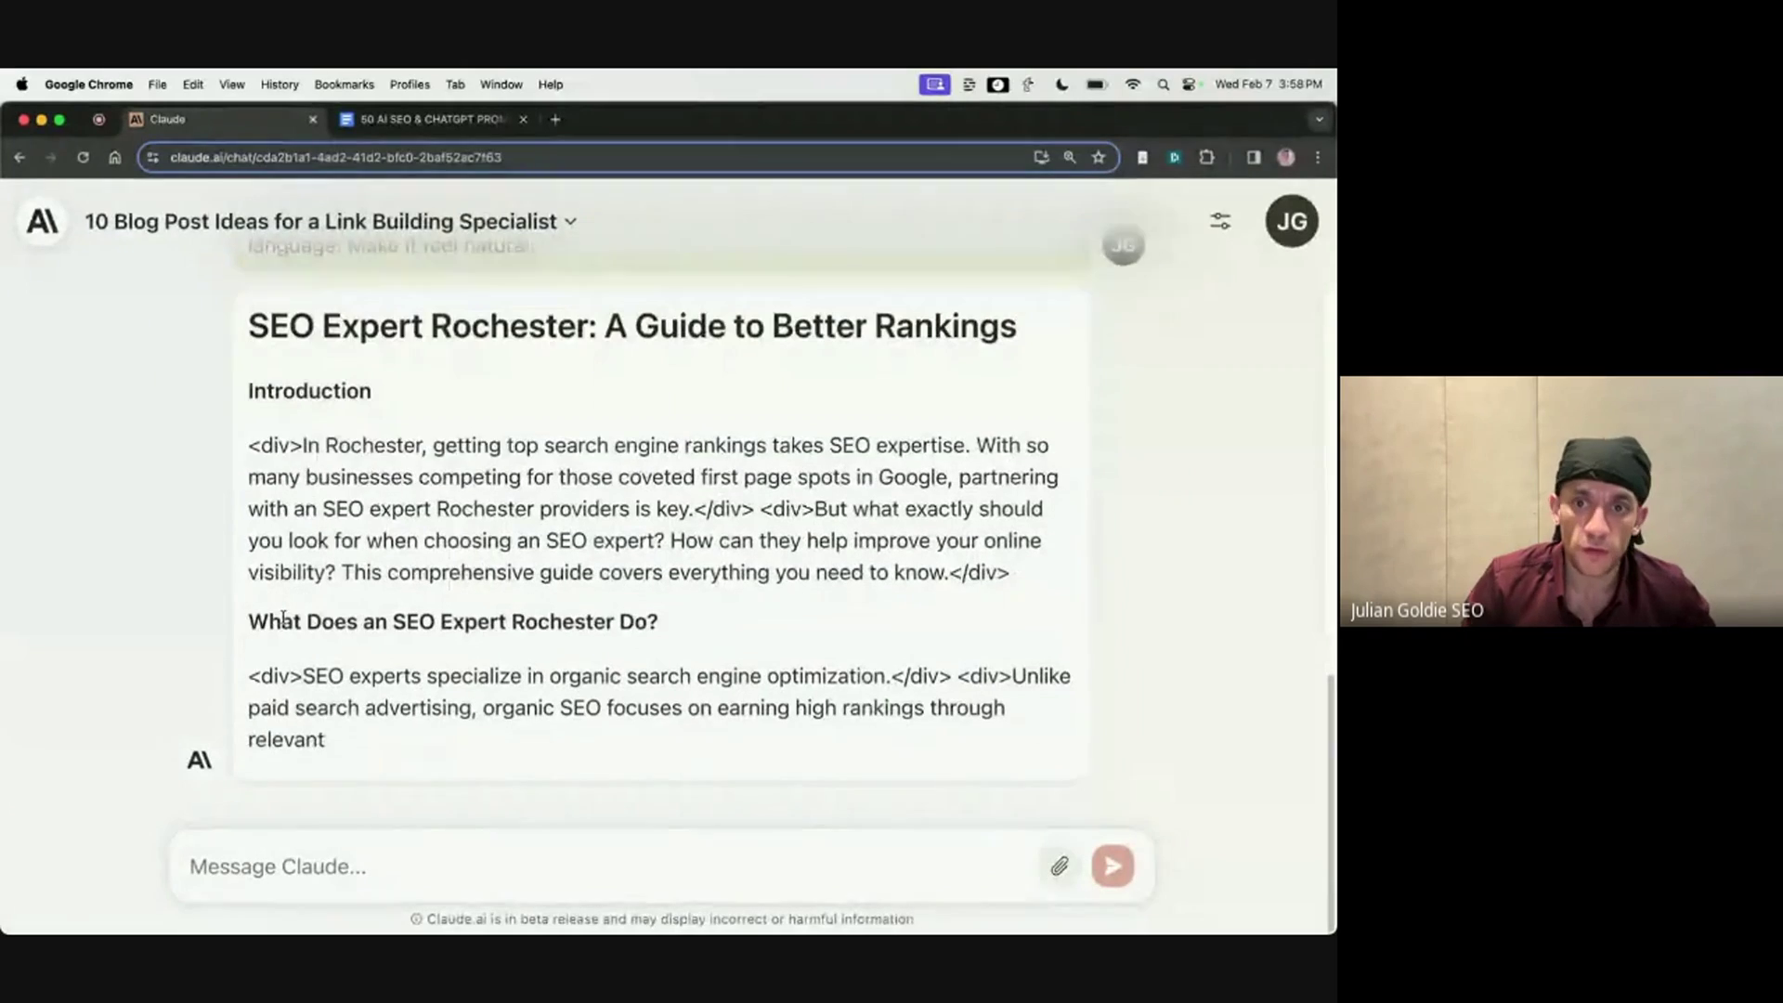
drag(262, 454, 299, 402)
scroll(306, 473, up, 5)
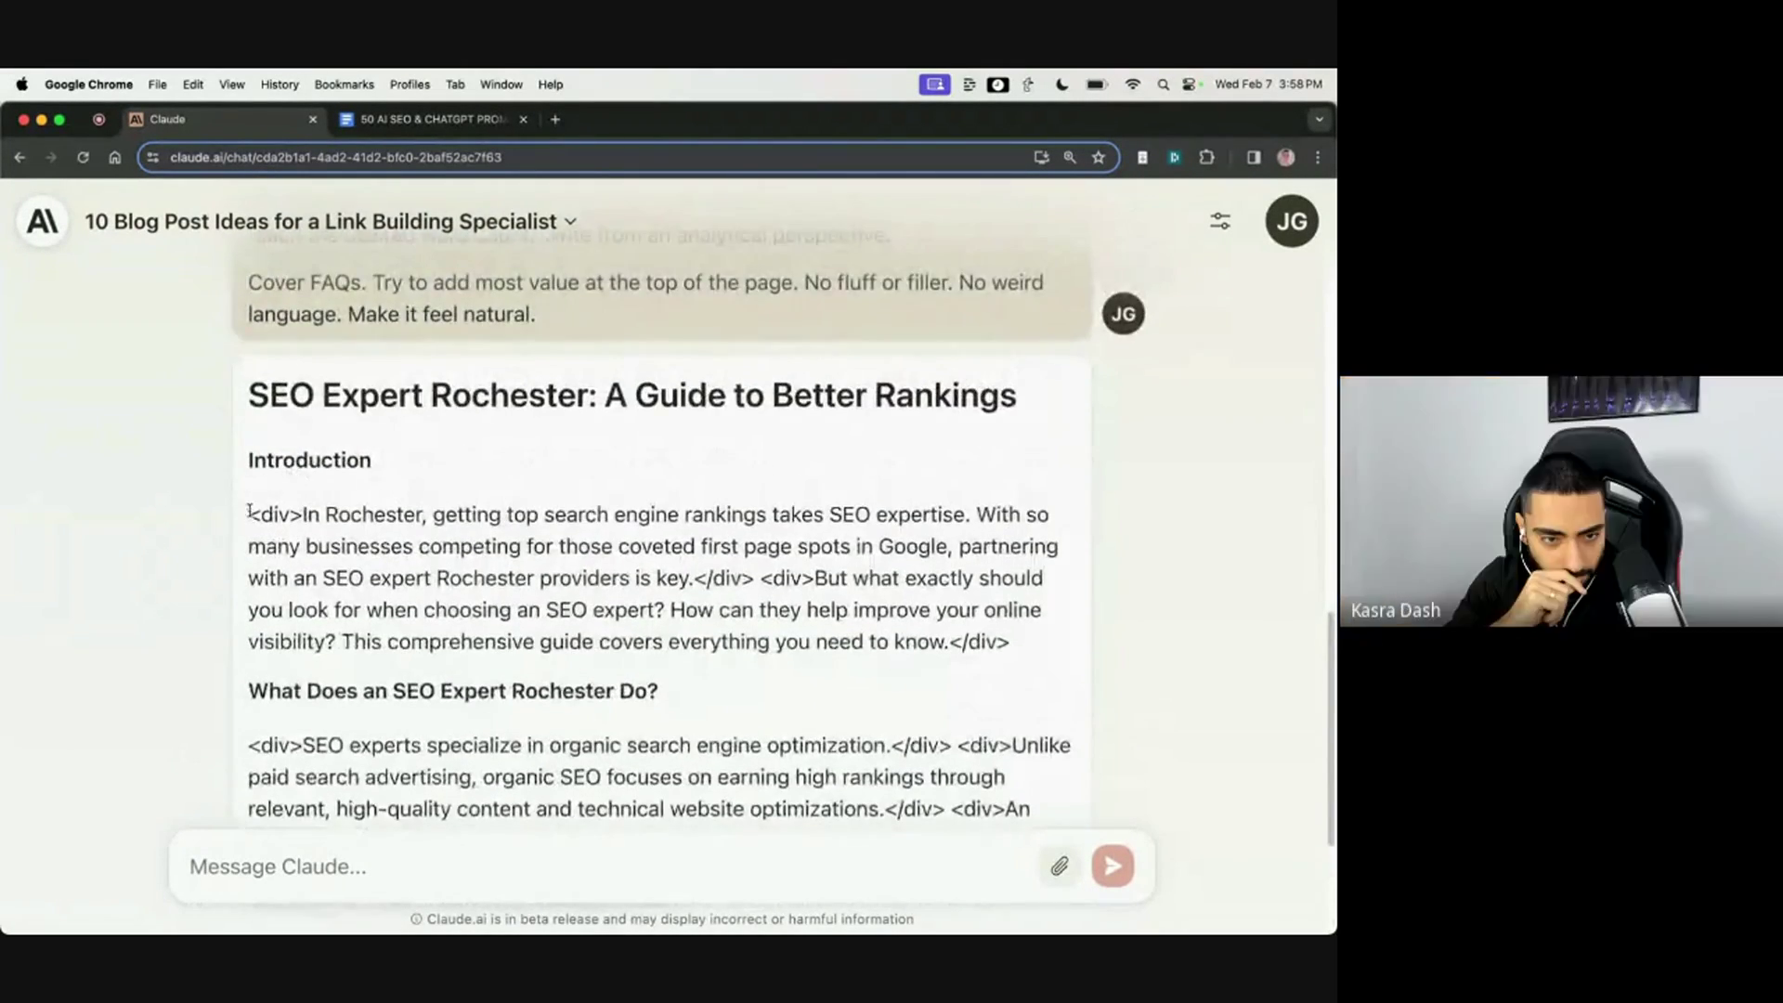
drag(249, 513, 293, 513)
click(306, 519)
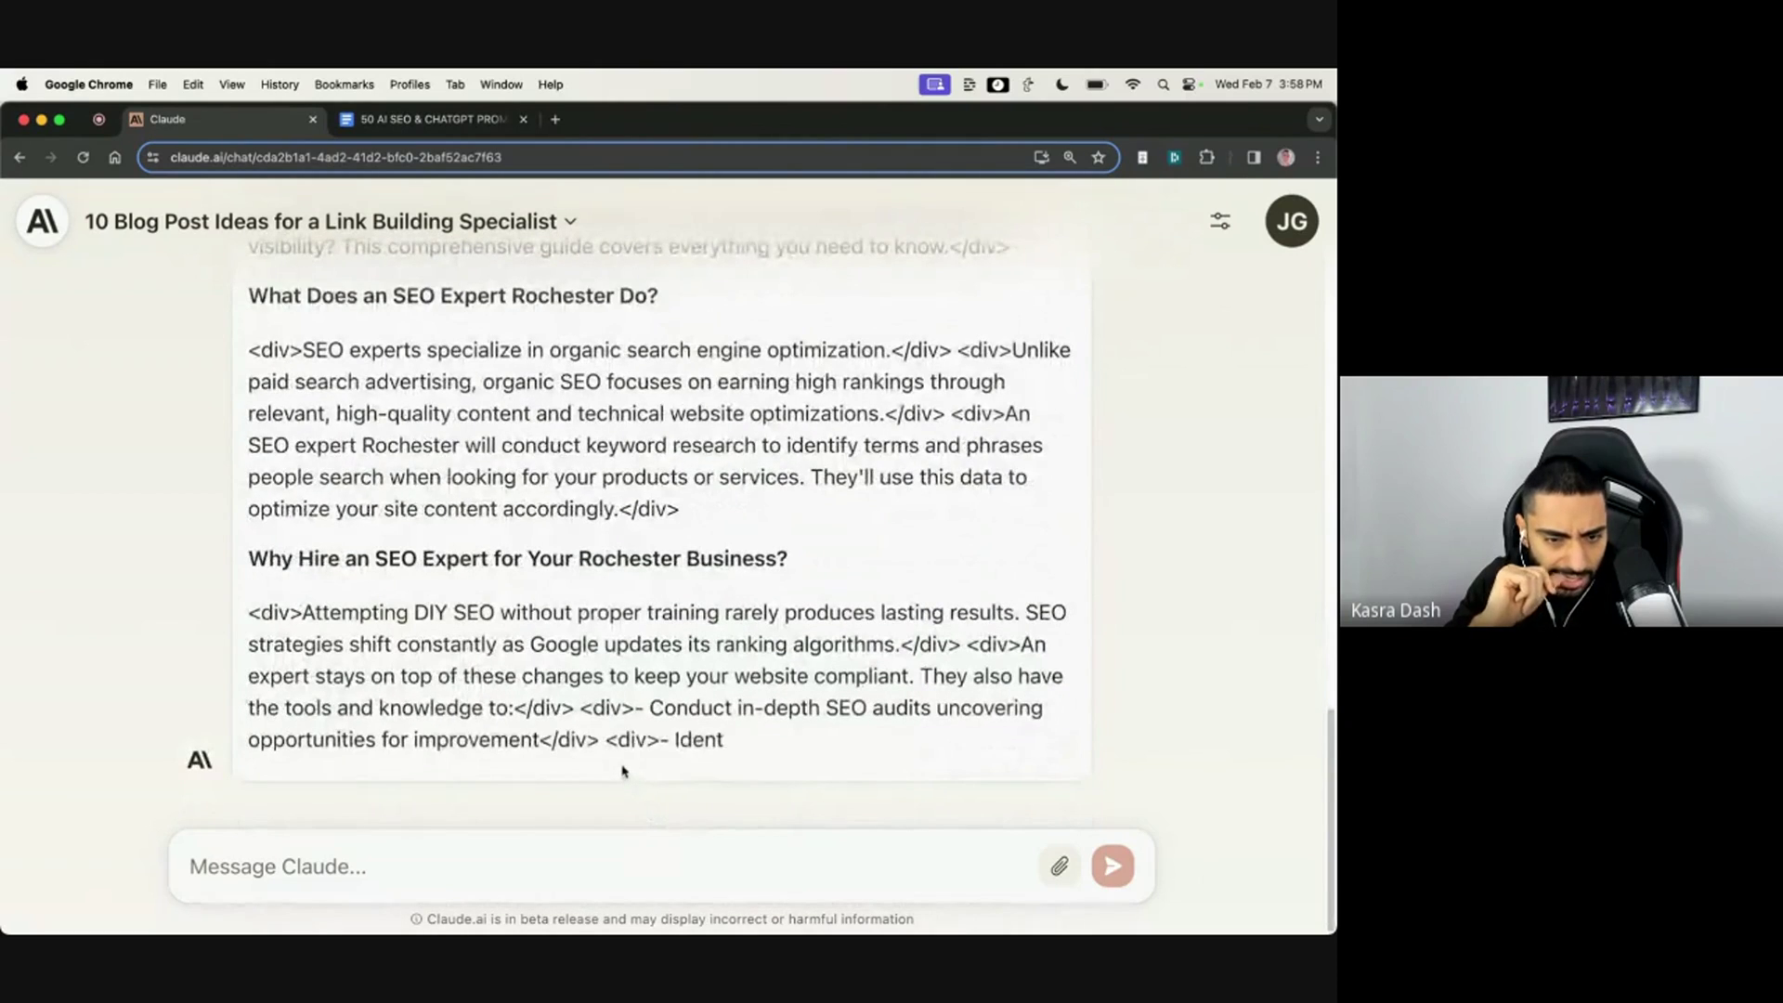
scroll(622, 770, up, 2)
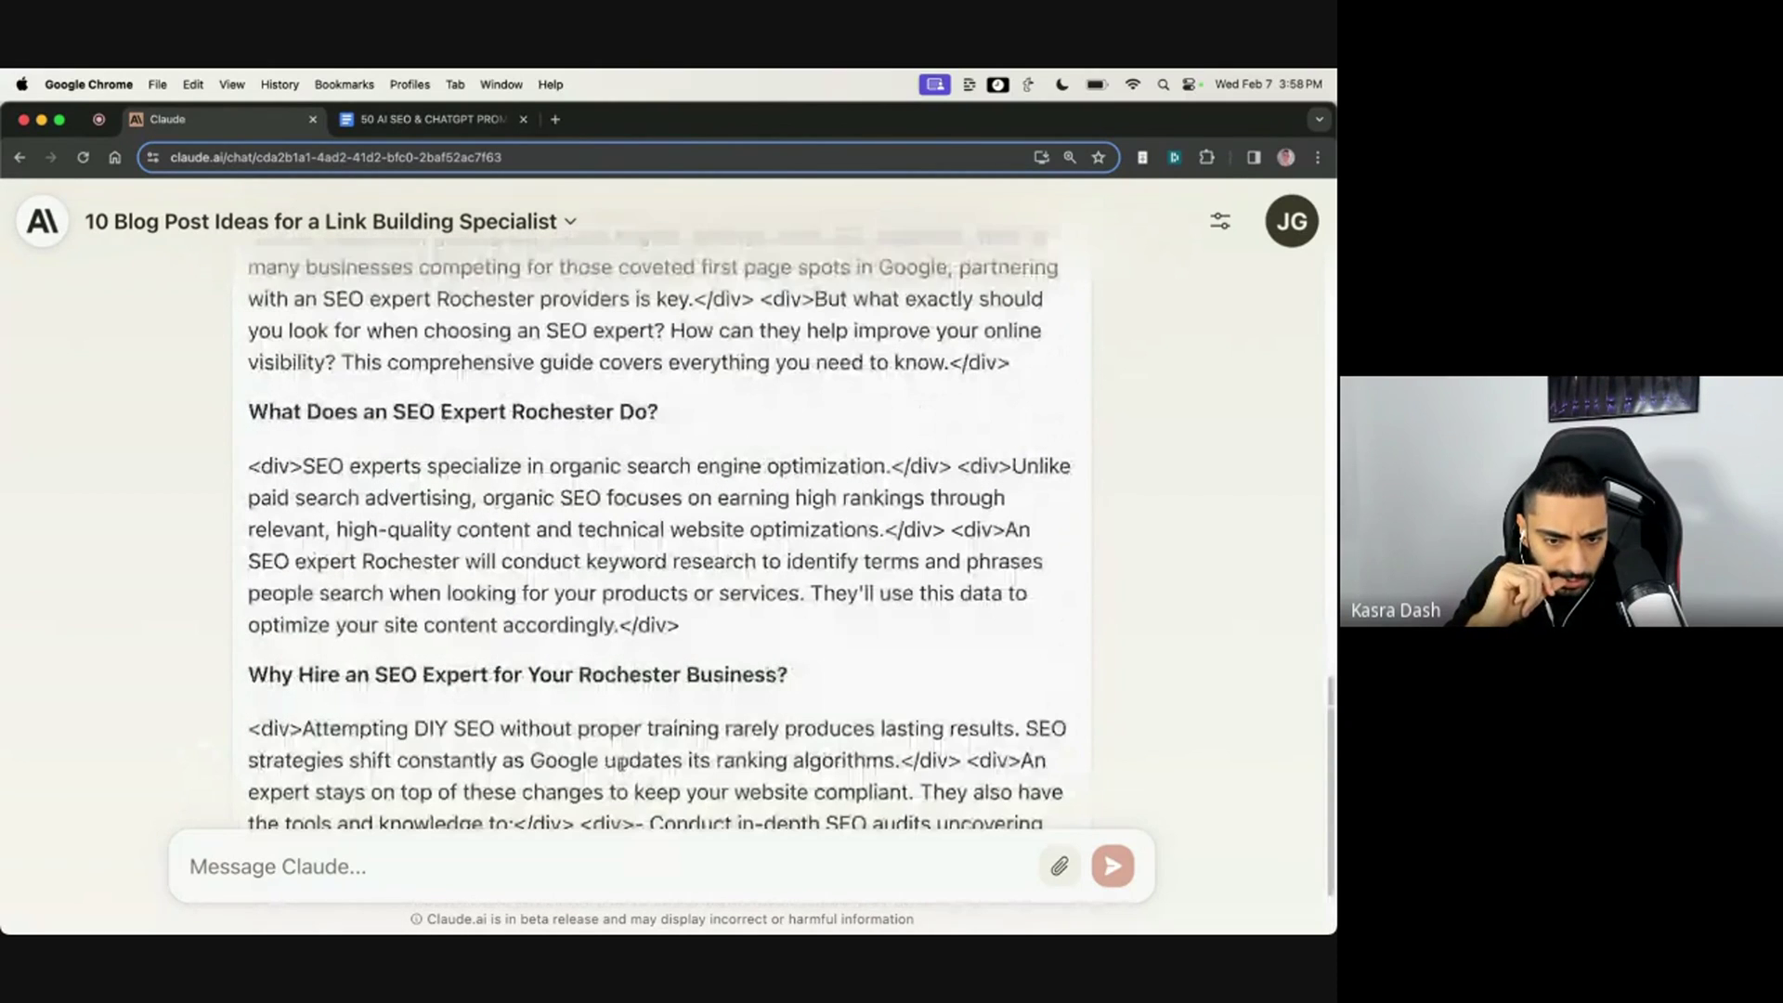
scroll(620, 764, up, 5)
Step: Search Google for 'html previewer' and open the HTML Code Editor – Instant Preview result
key(super+t)
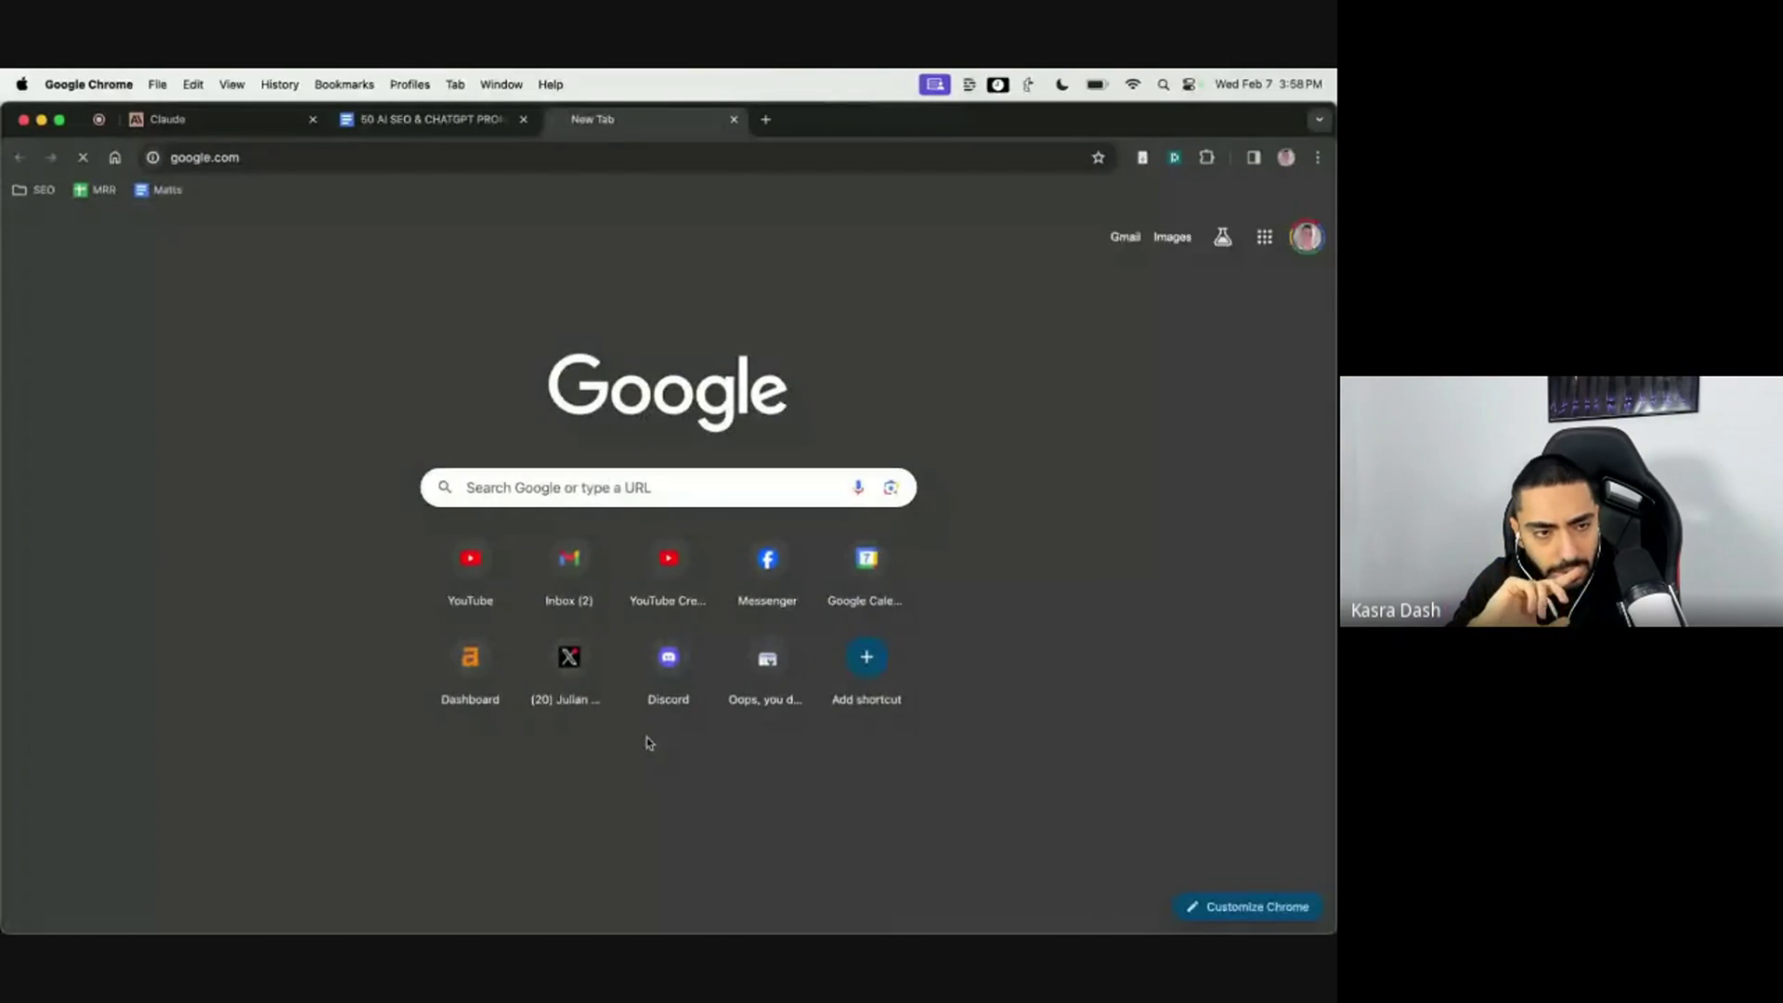
text(html previewer)
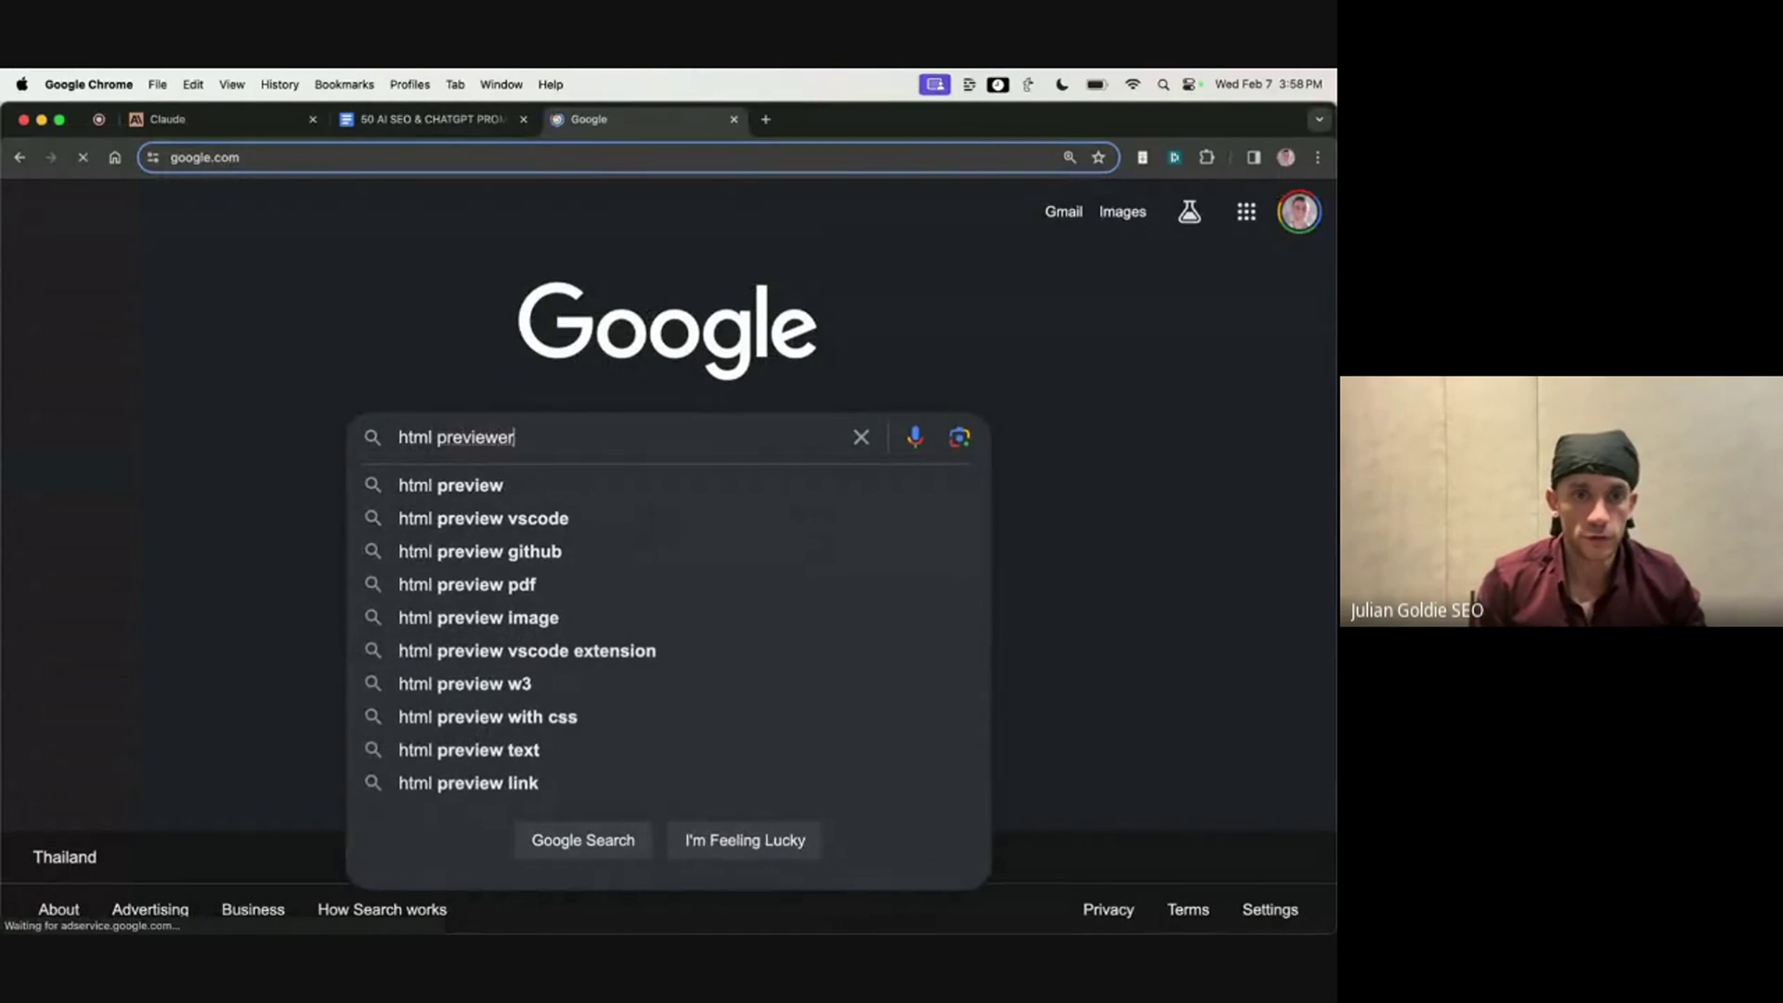
key(Return)
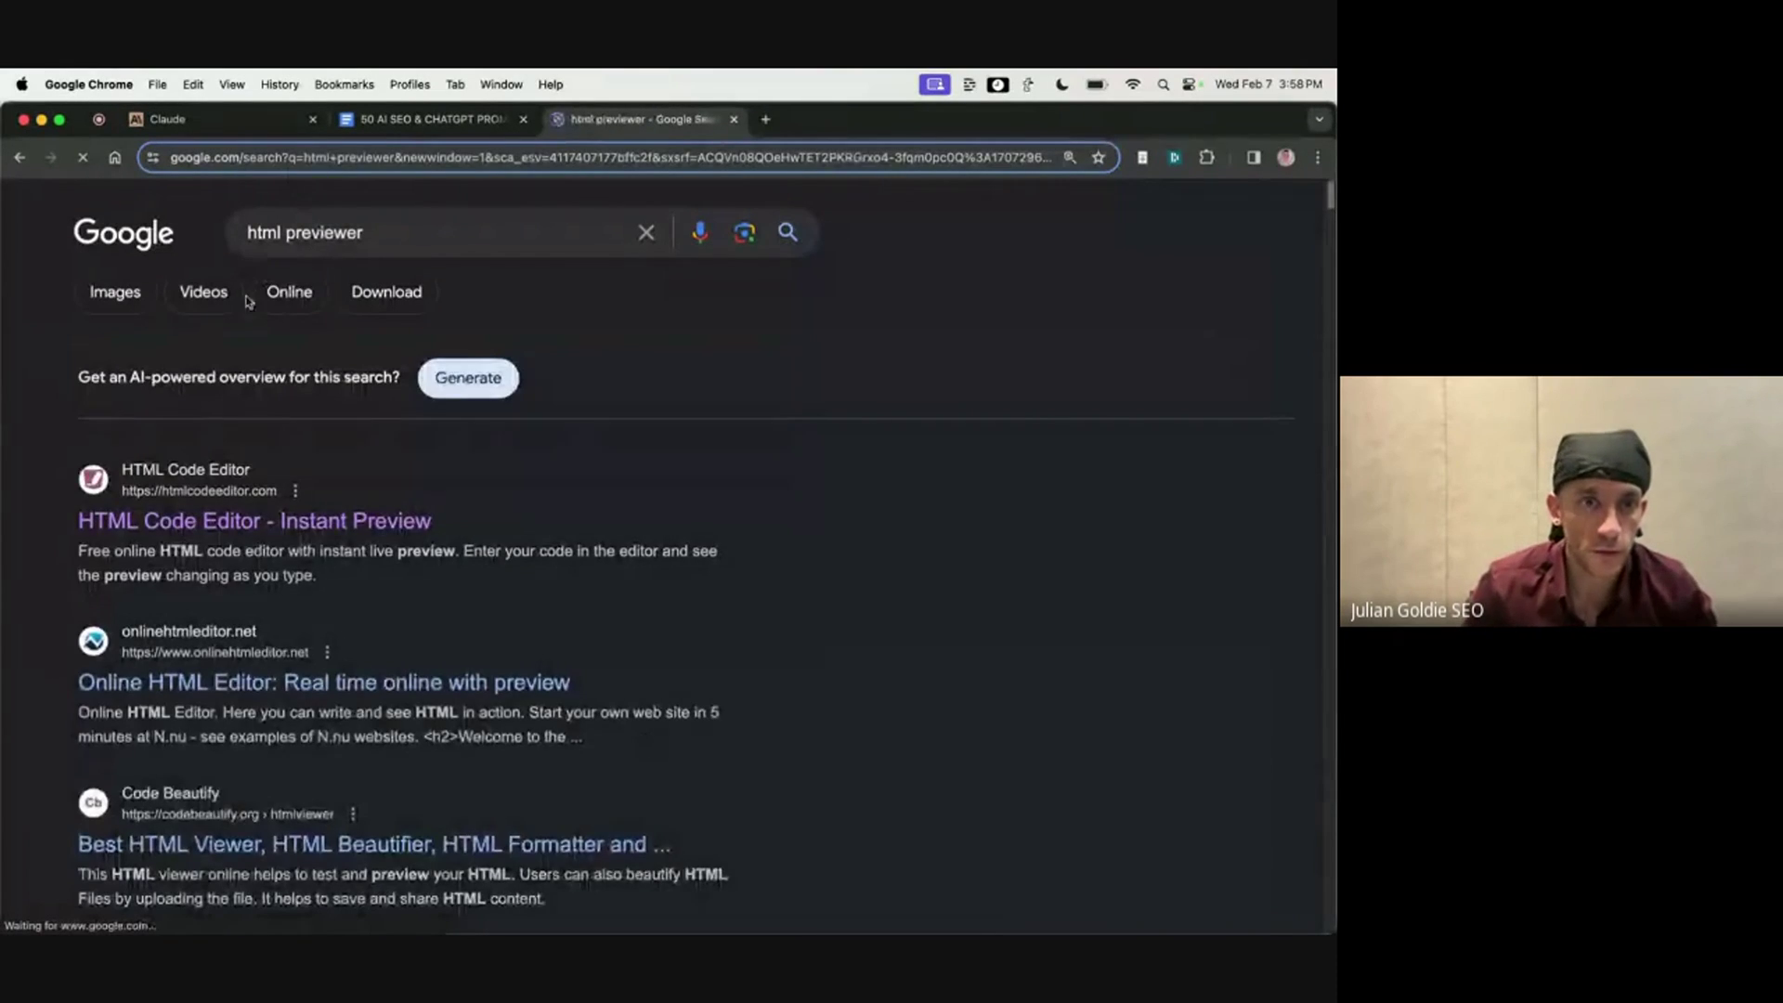
click(302, 522)
Step: Move the Claude tab beside the Docs tab and count the article's words with Word Counter Plus
drag(182, 138, 389, 121)
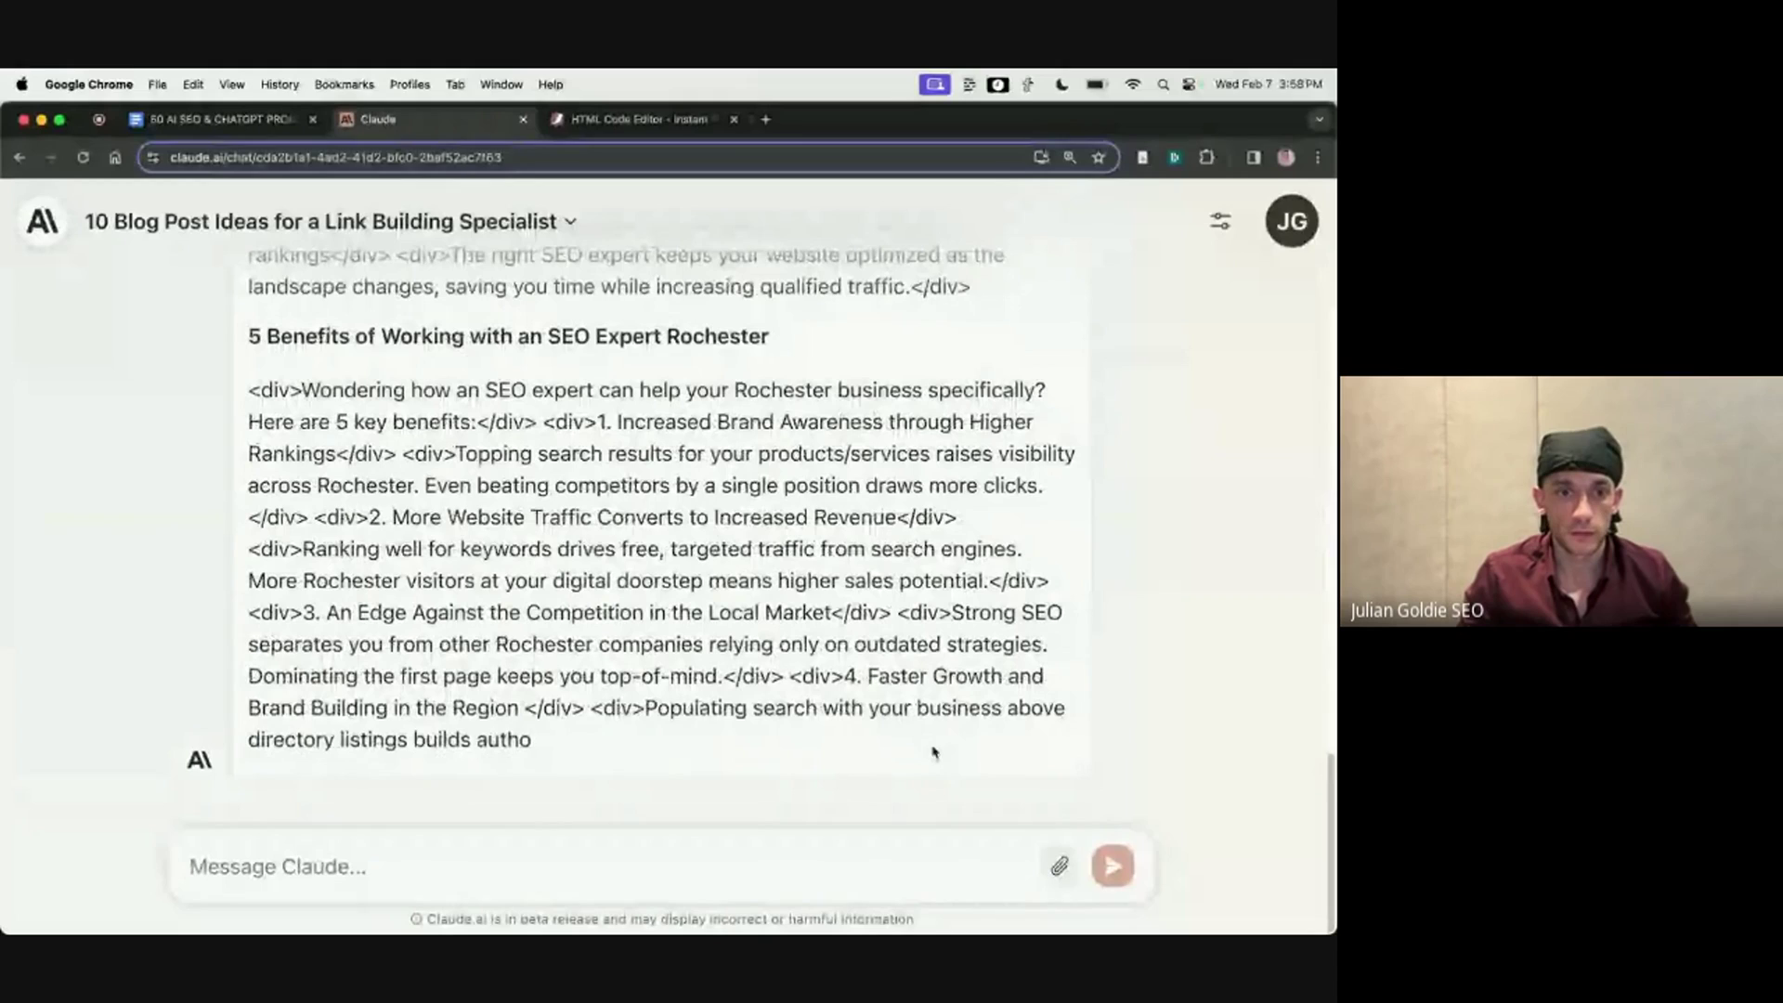
scroll(862, 700, up, 5)
scroll(862, 700, up, 4)
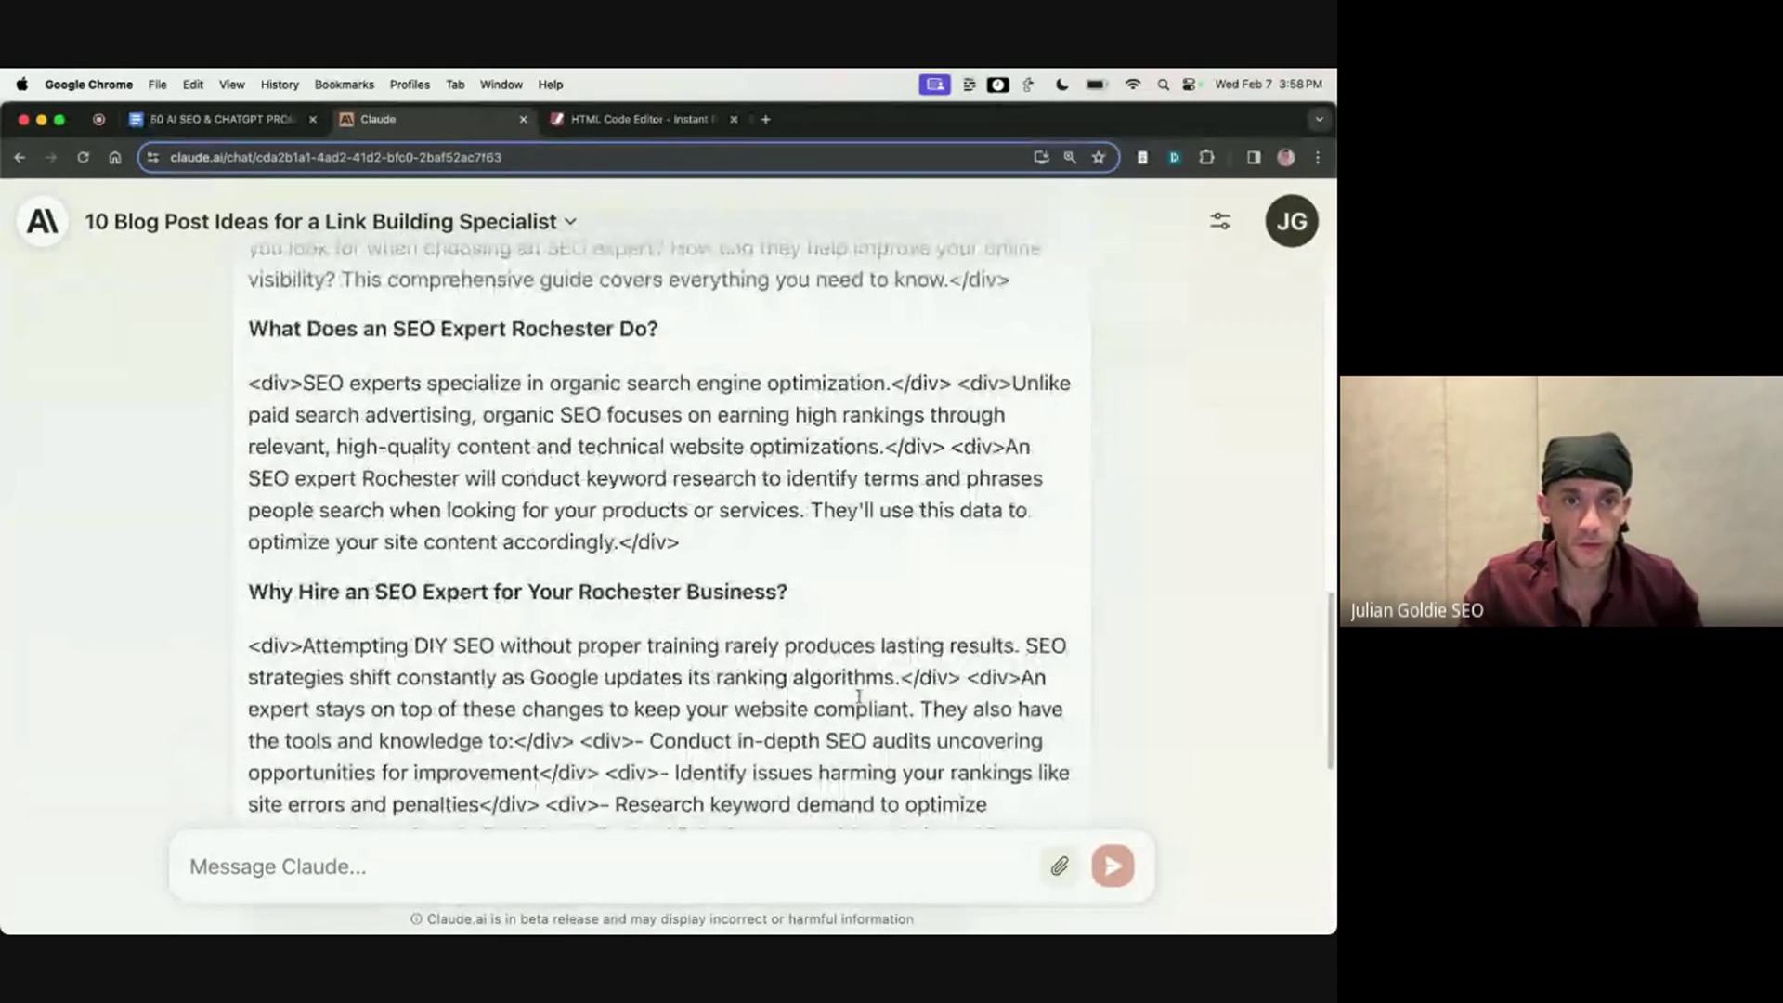
drag(469, 650, 682, 640)
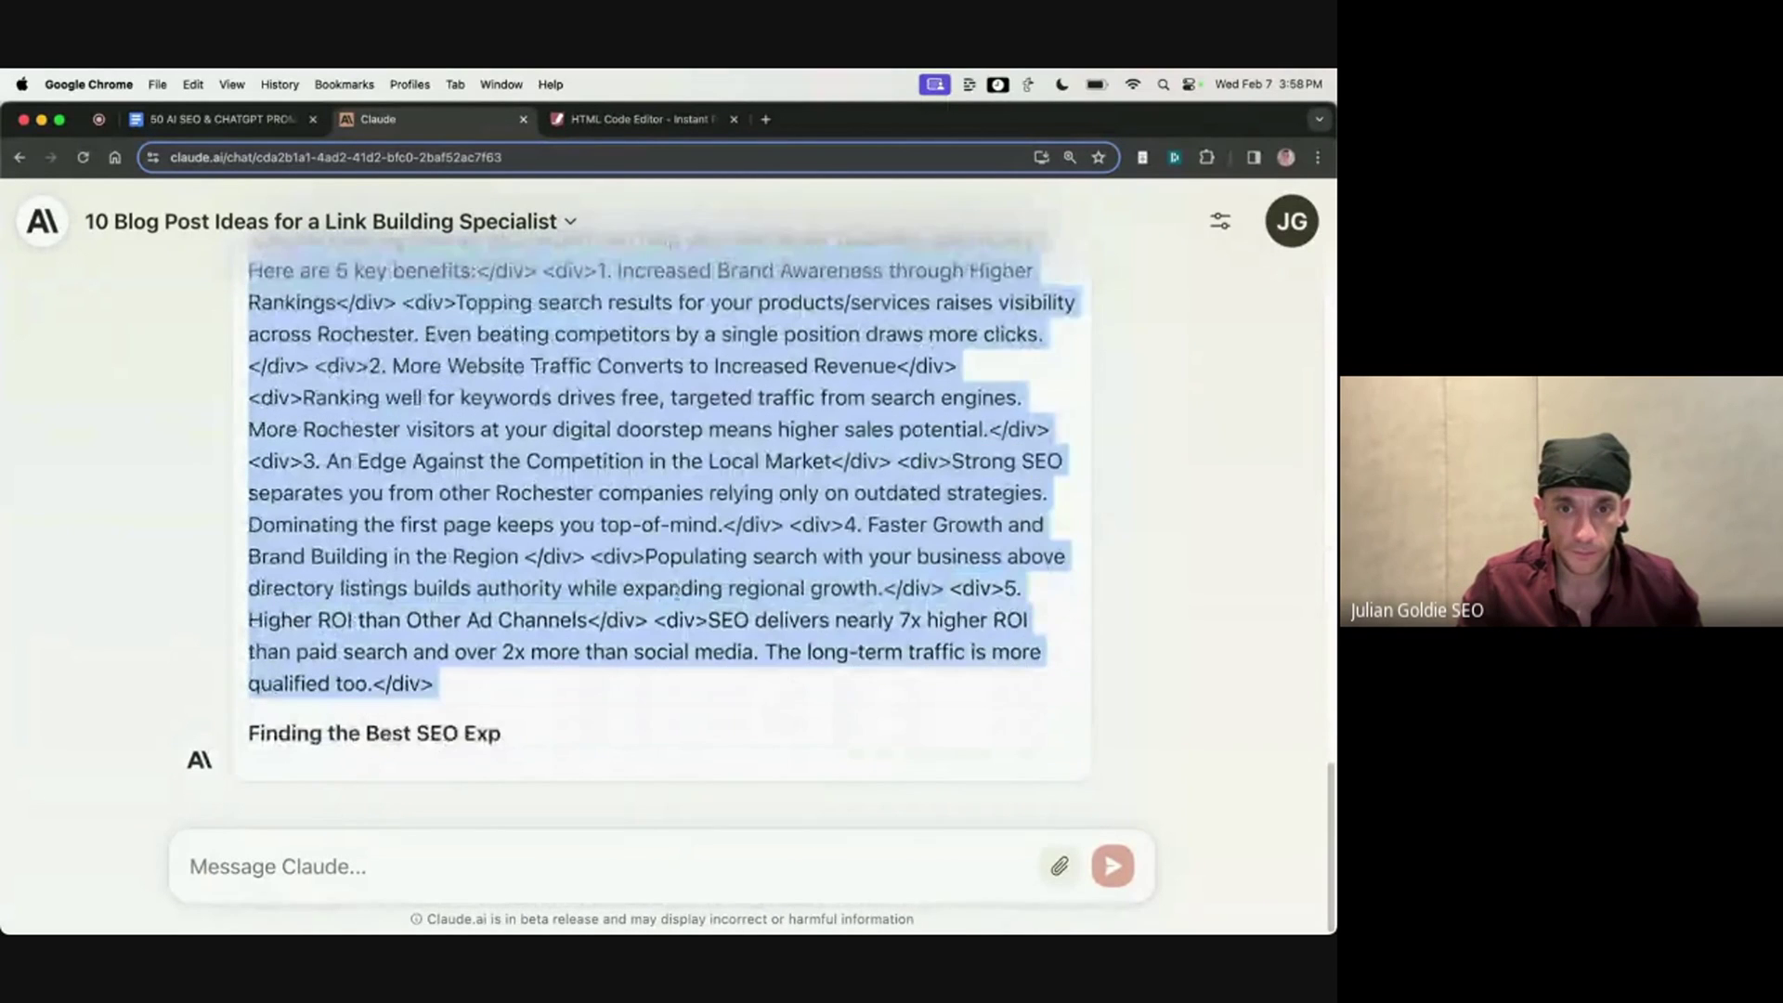
right_click(682, 594)
click(787, 795)
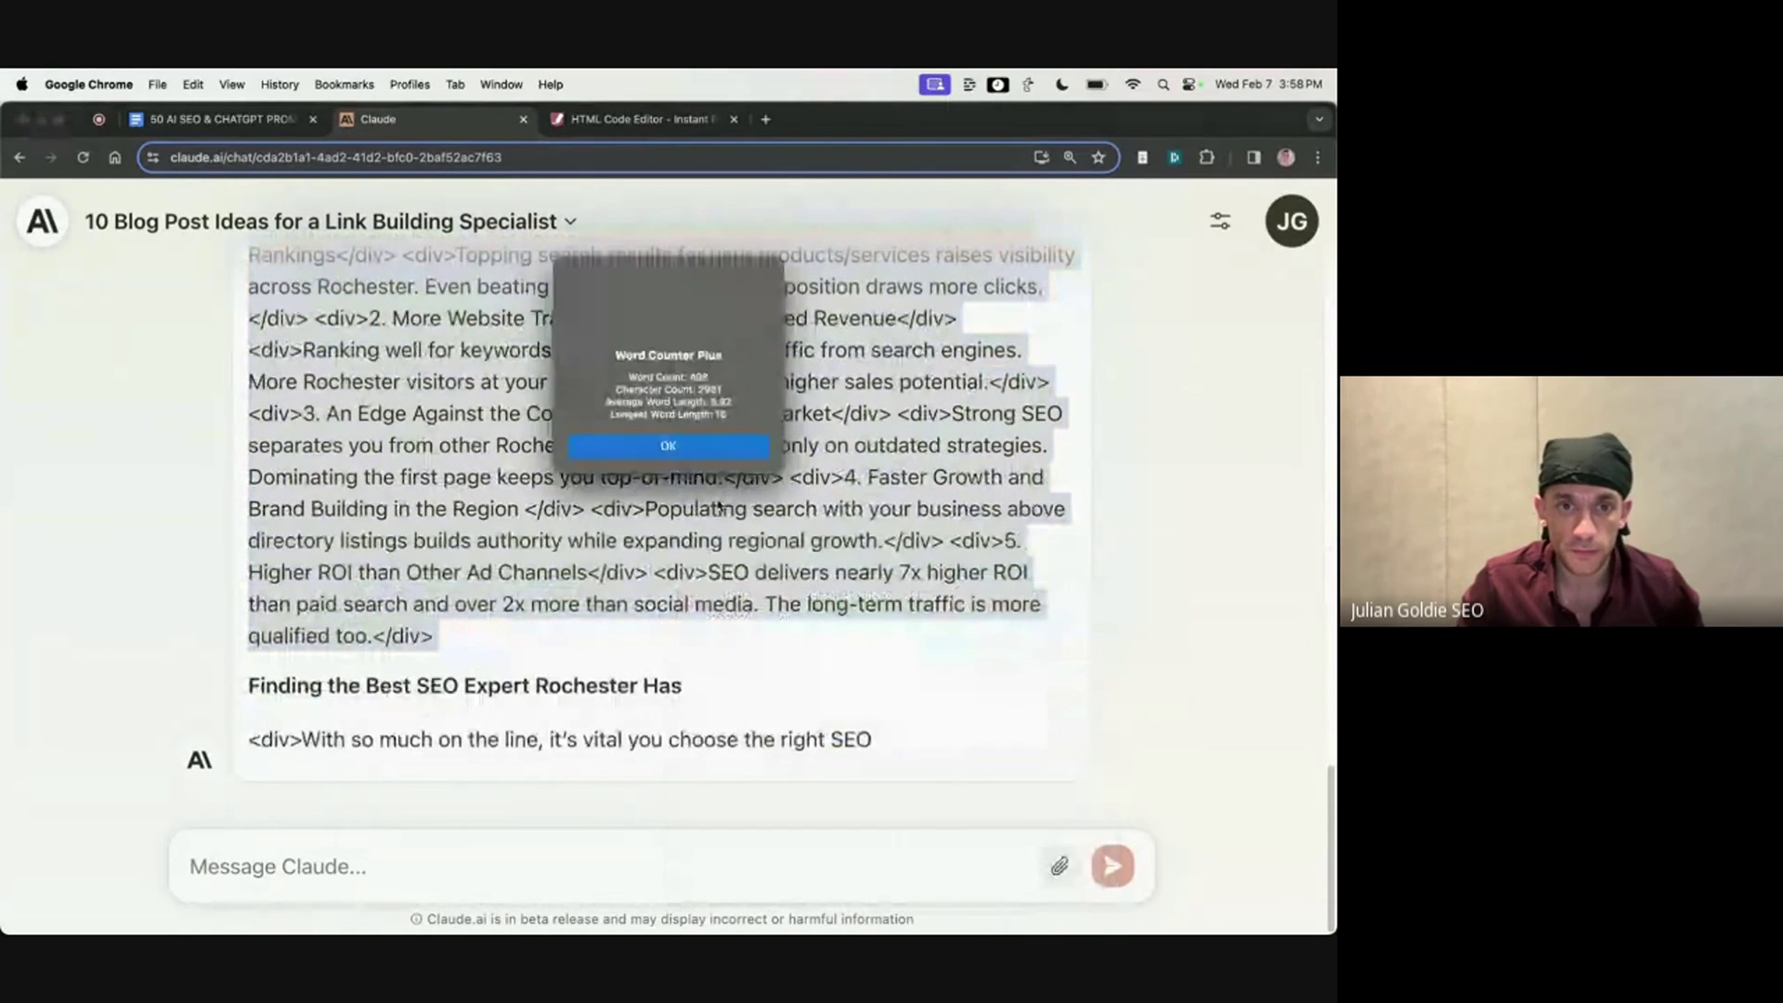
Step: Copy the article's 5 Benefits paragraph for the HTML Code Editor
scroll(643, 531, up, 4)
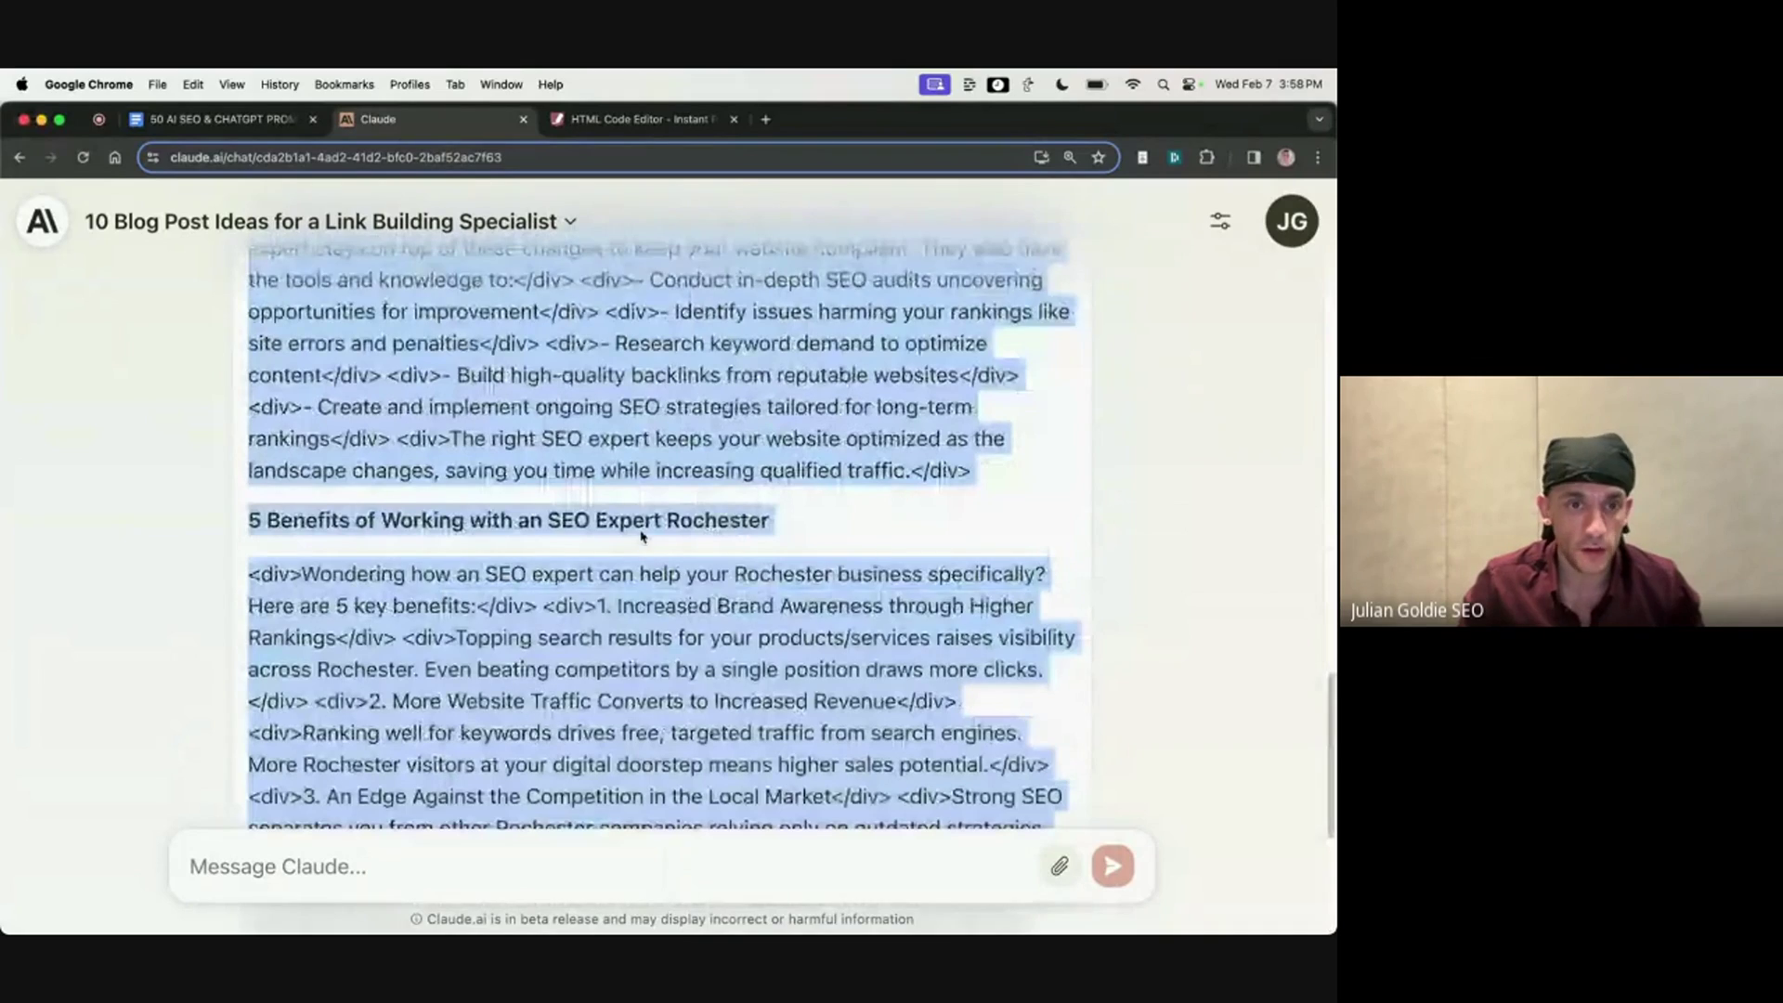
scroll(643, 536, up, 10)
scroll(332, 647, down, 3)
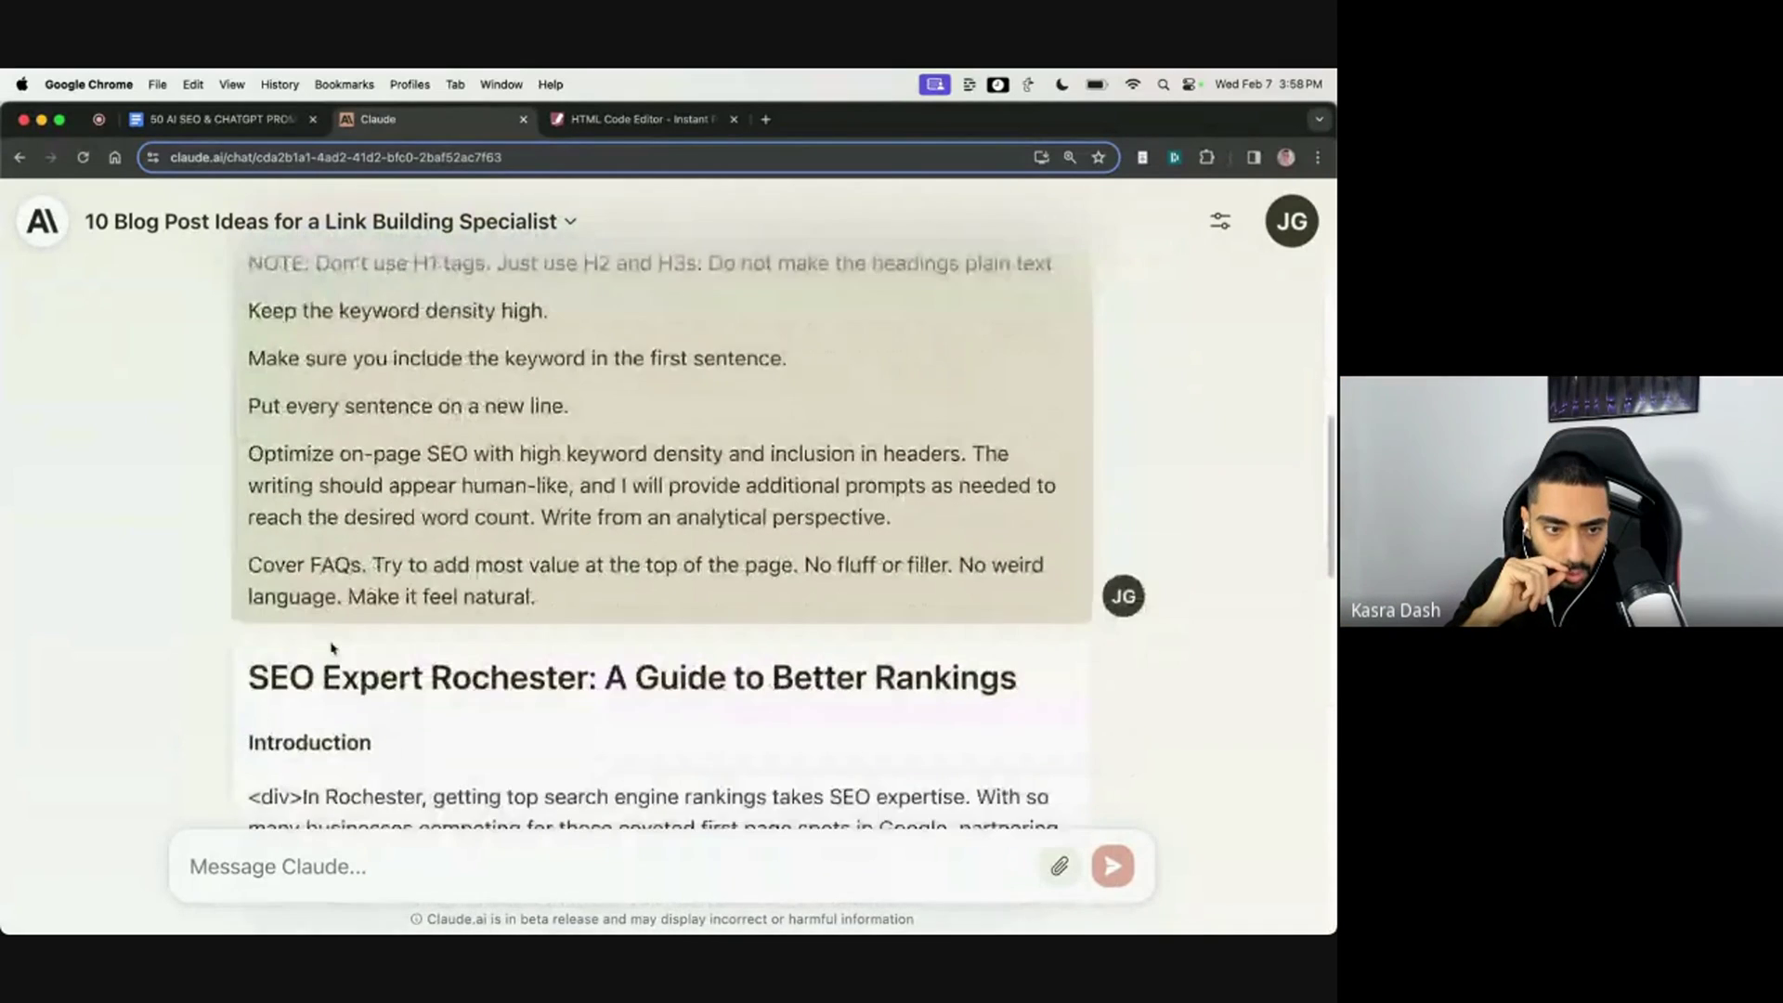
scroll(331, 647, down, 1)
scroll(258, 664, down, 12)
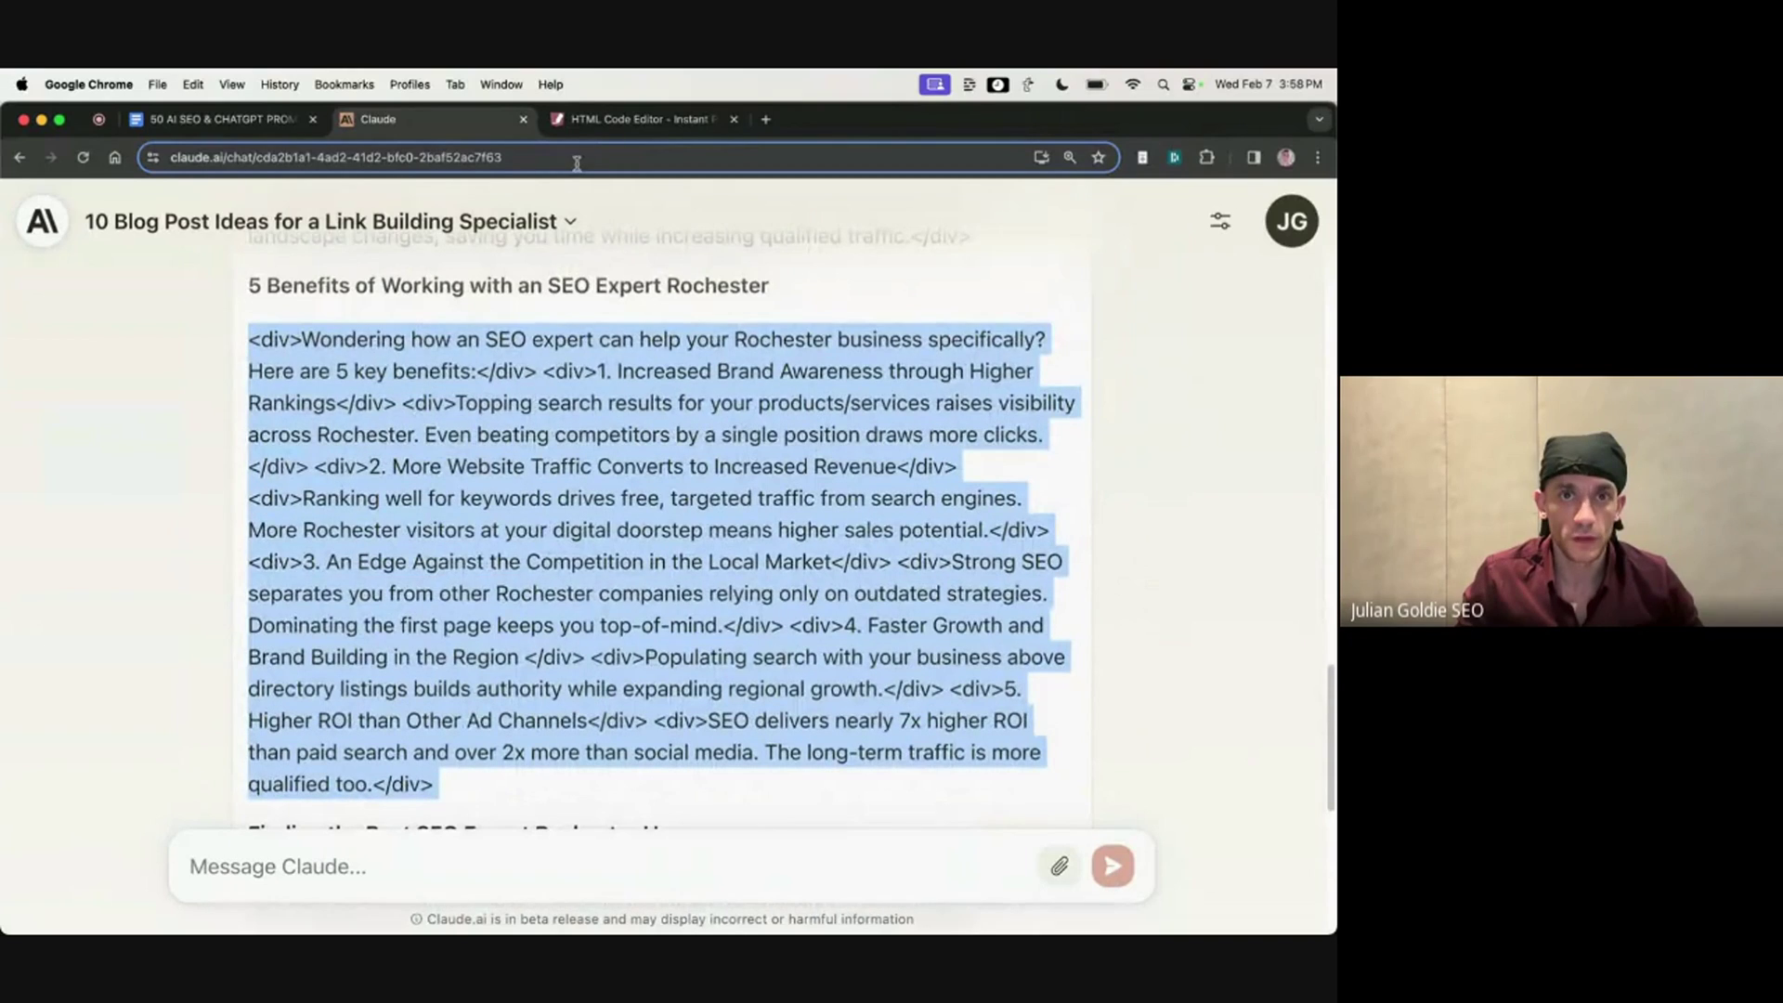
key(super+c)
click(640, 119)
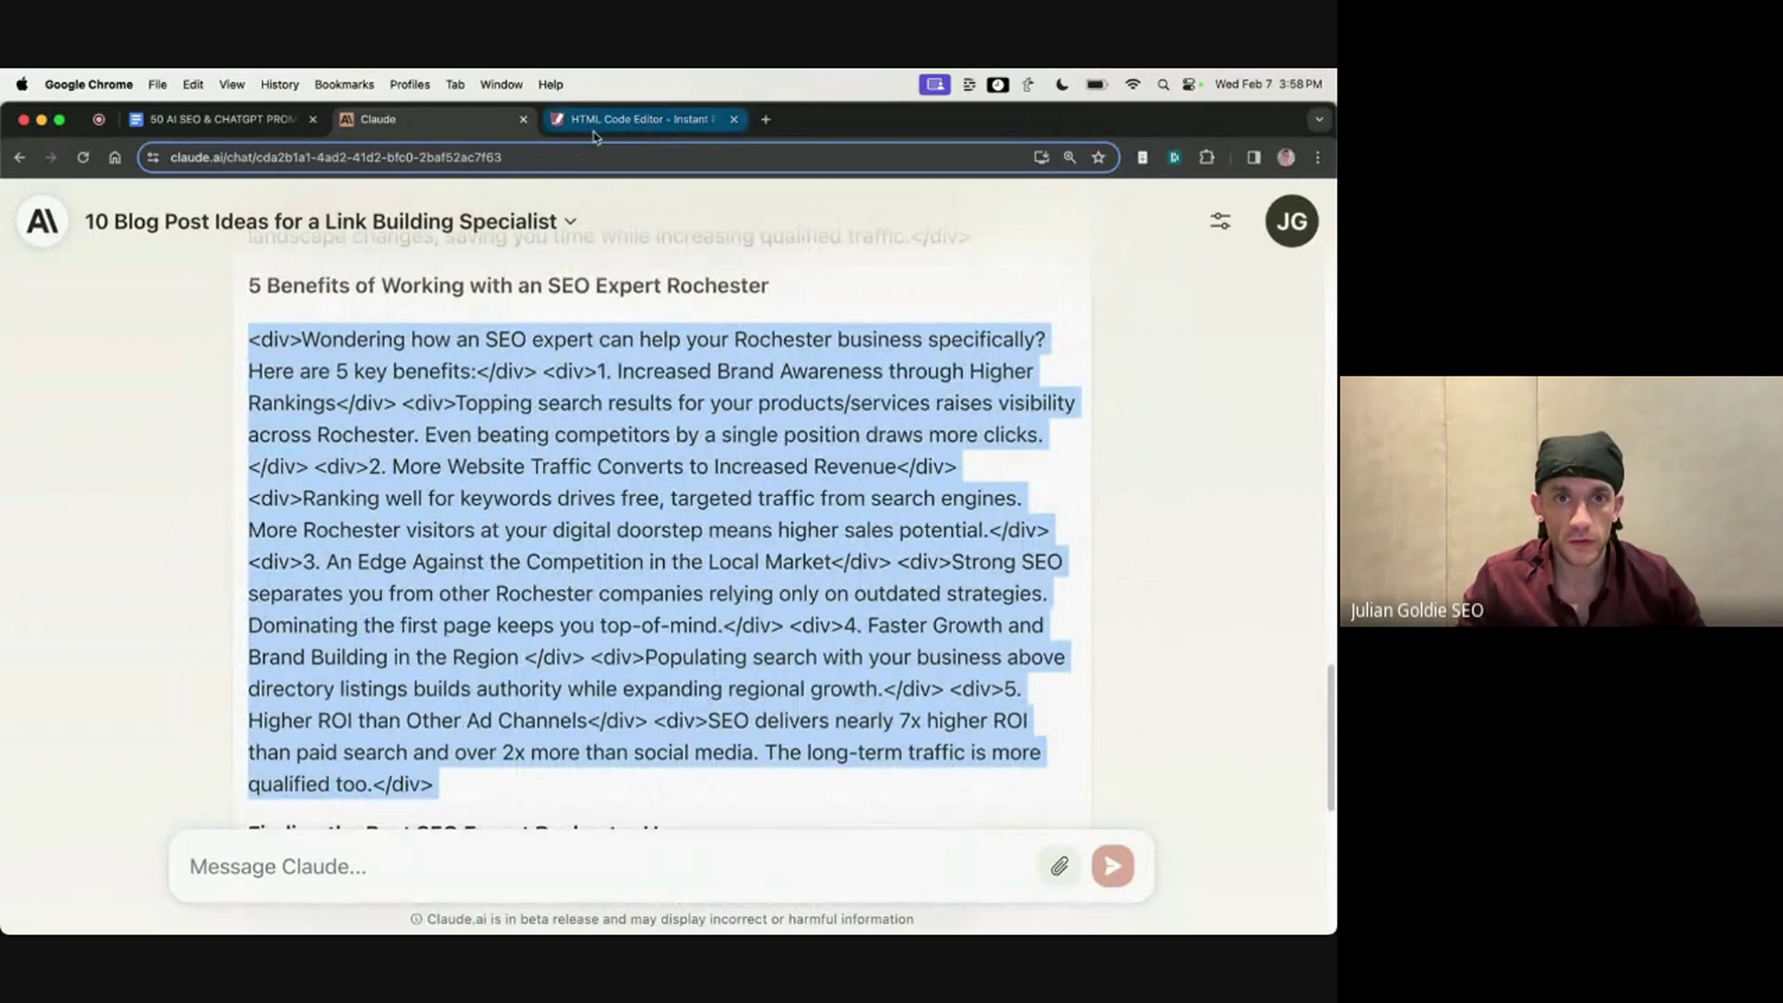
Step: Replace the code editor's contents with the 5 Benefits HTML and check the rendered preview
click(385, 418)
key(super+a)
key(super+v)
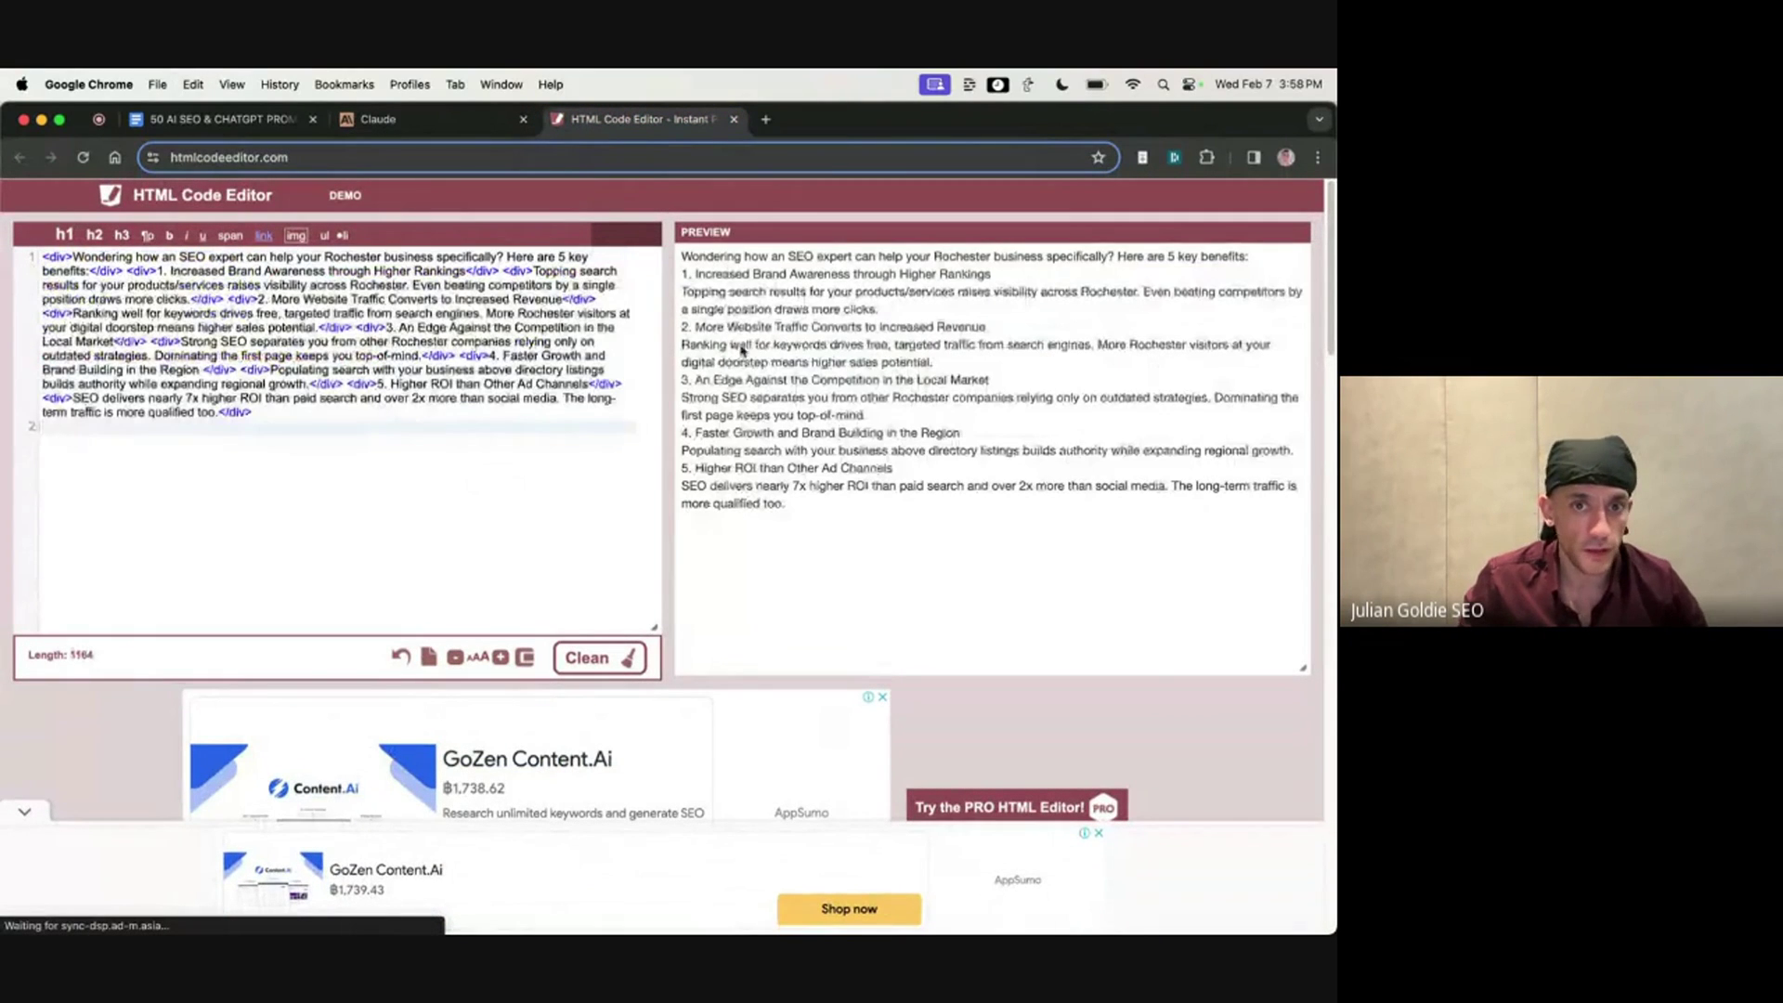
drag(760, 309, 1104, 350)
click(993, 276)
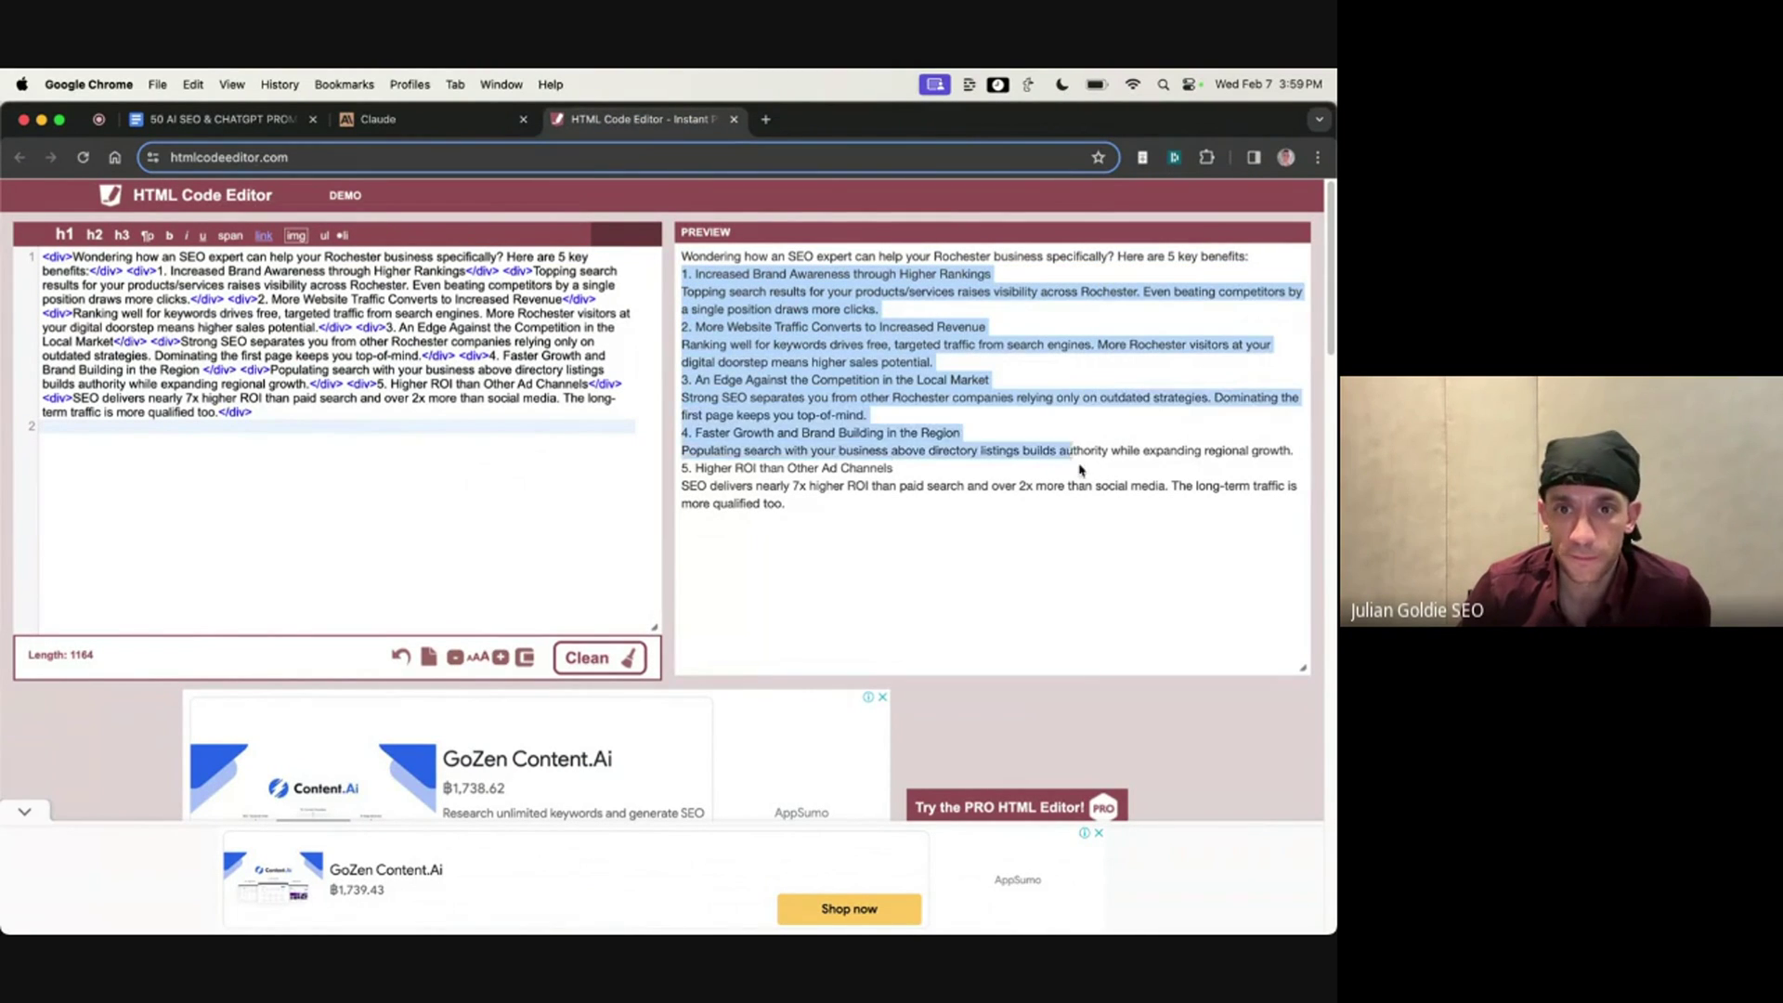
drag(1080, 470, 1084, 478)
click(1084, 478)
Step: Copy the whole article from Claude into HTML Code Editor, closing a full-page advert
click(399, 119)
scroll(279, 464, up, 10)
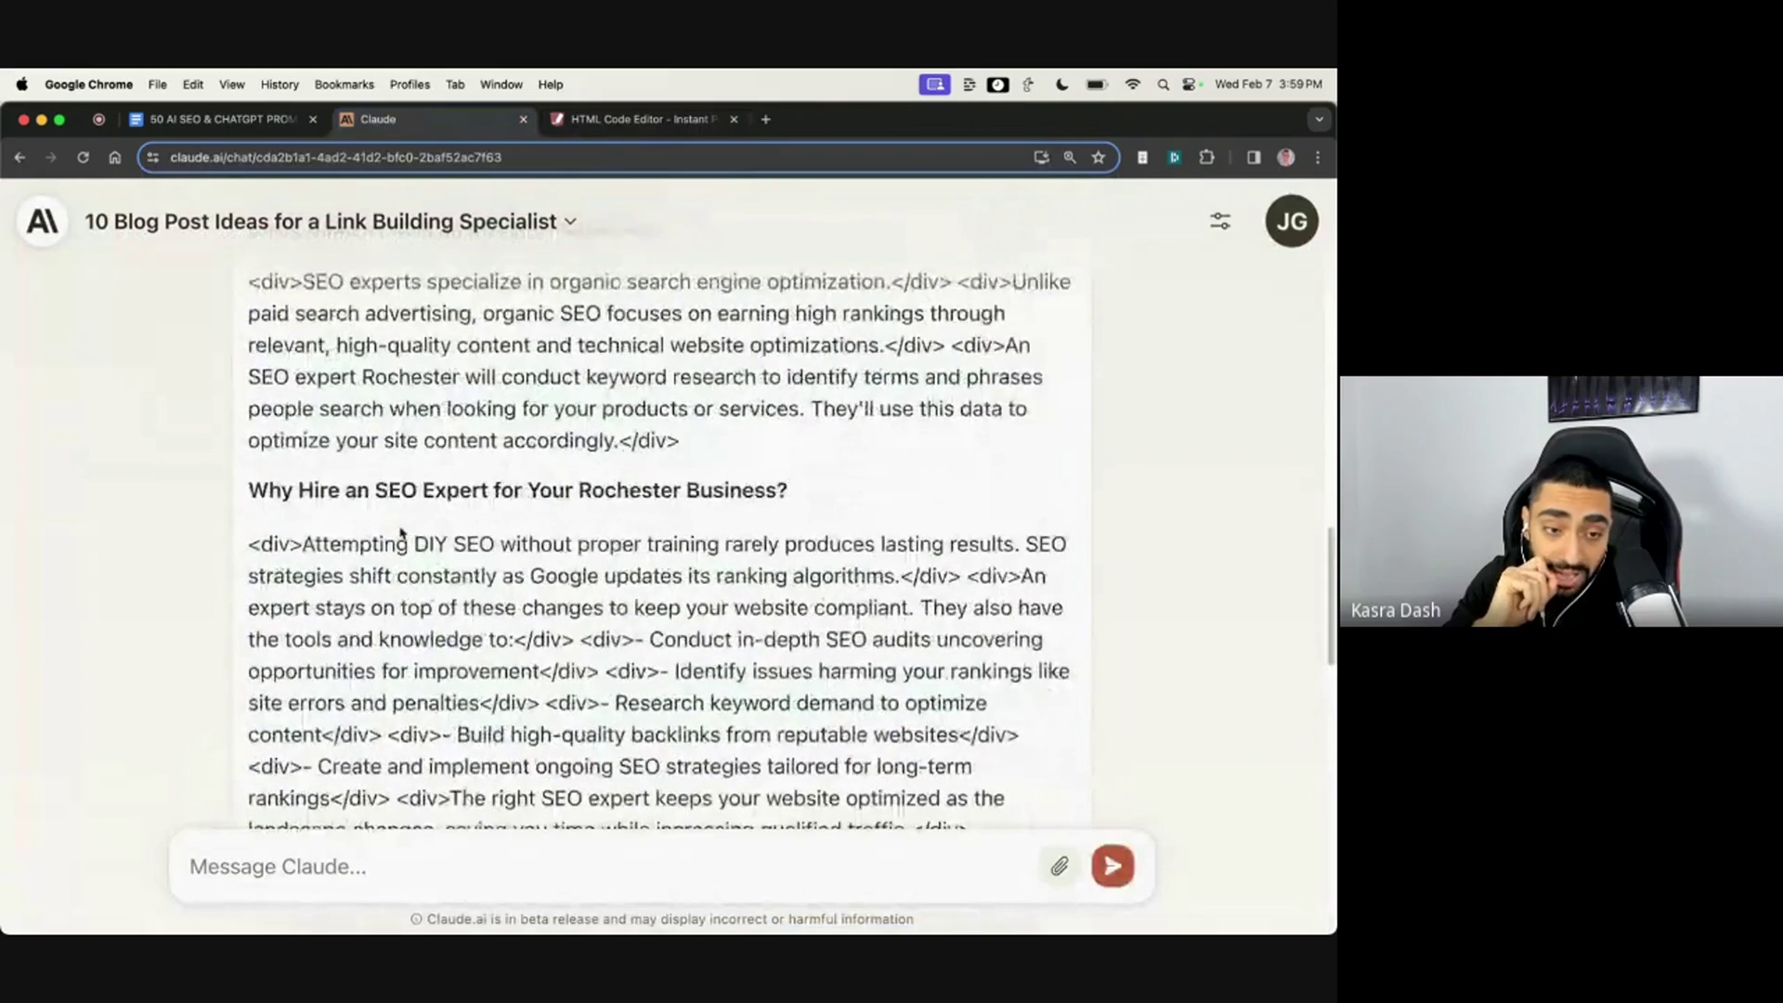
drag(251, 362, 622, 729)
key(super+c)
click(641, 118)
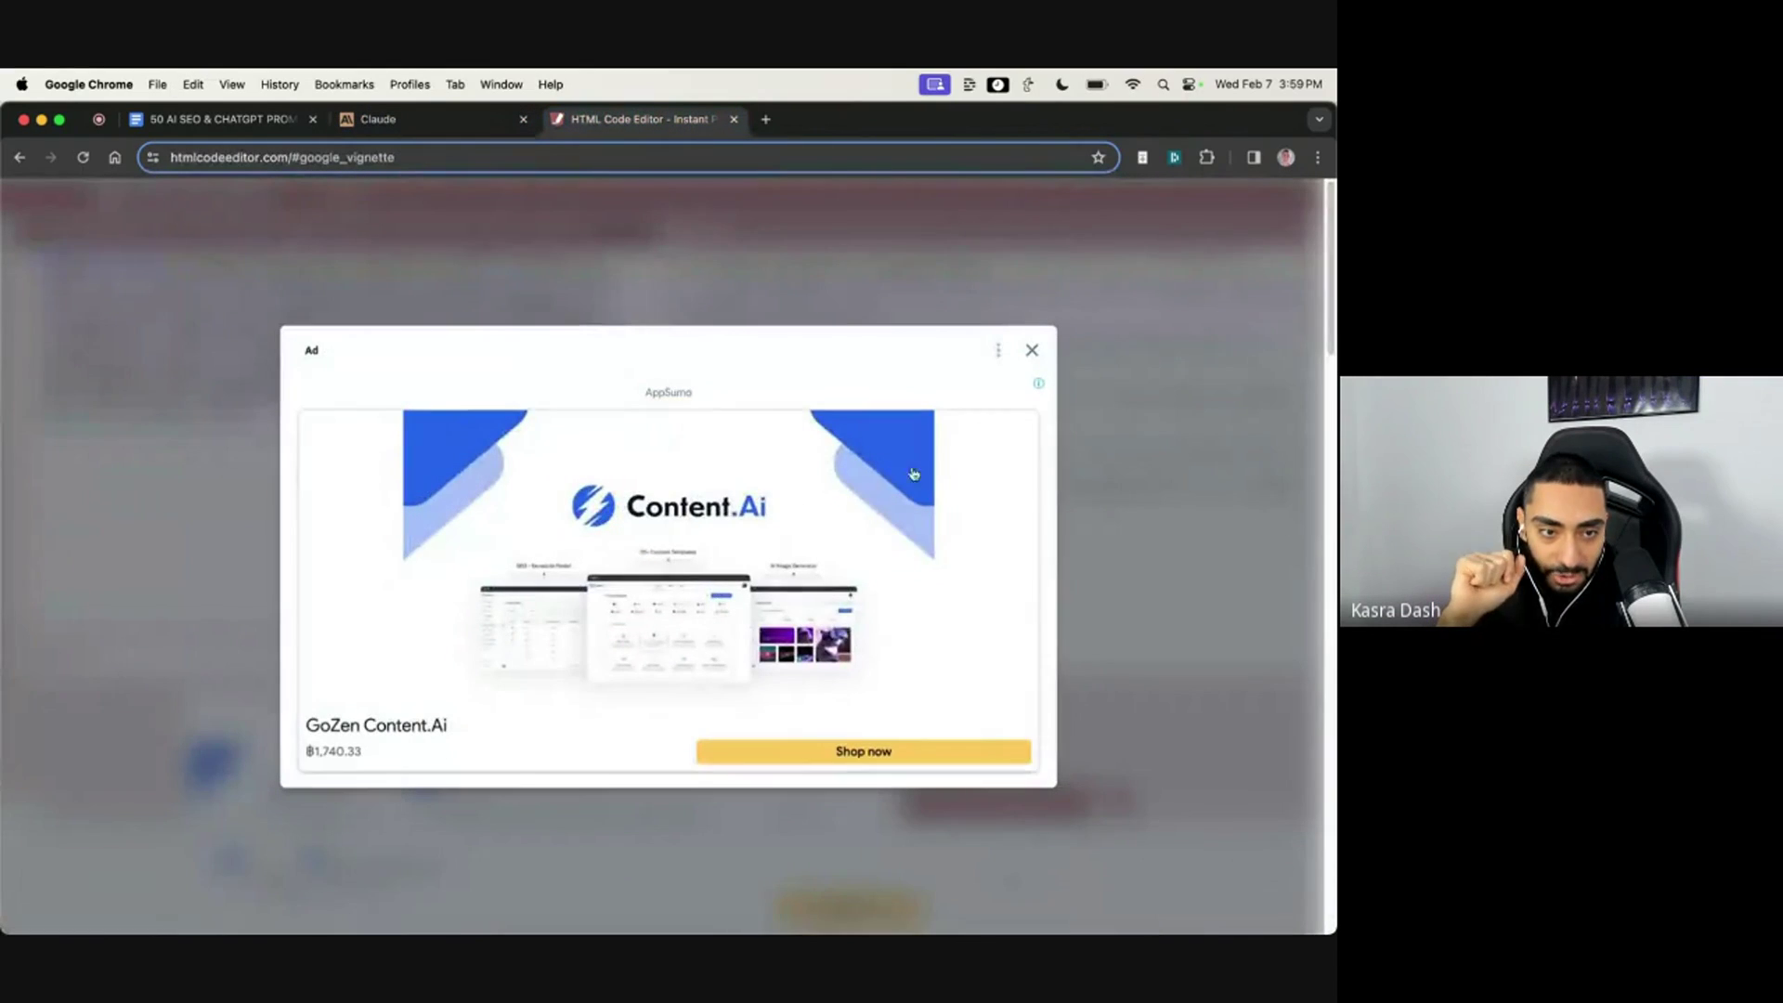
click(1031, 349)
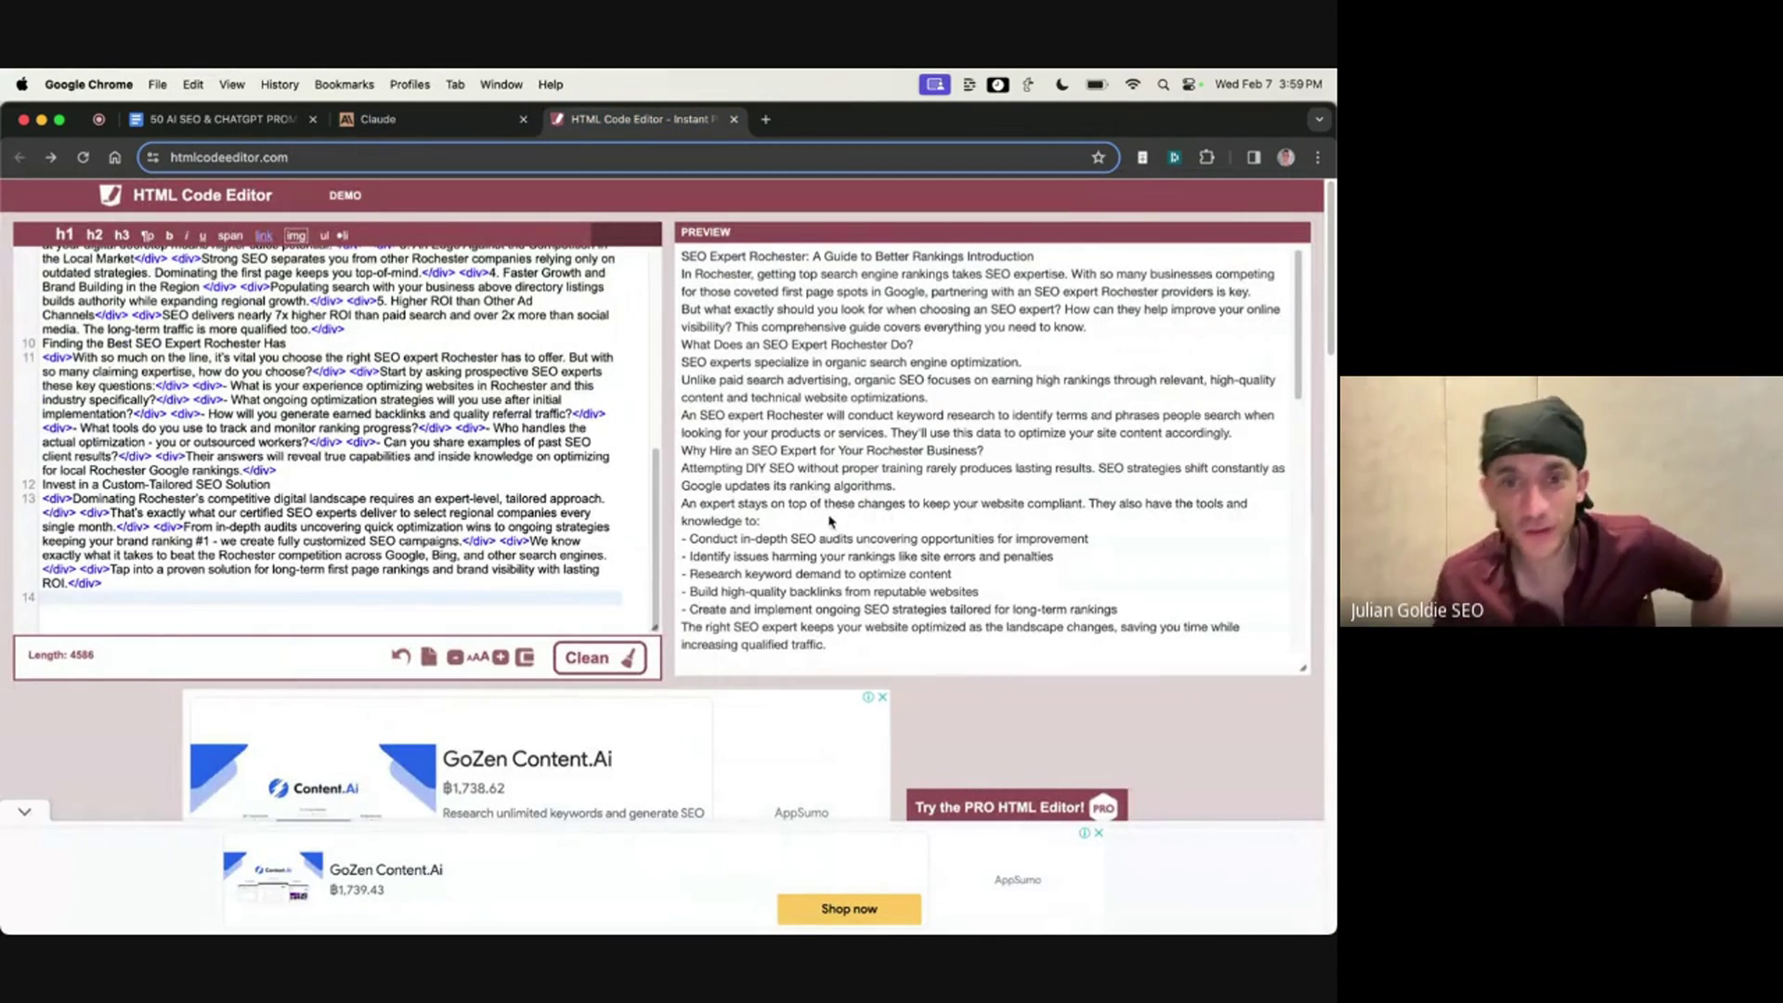
Step: Select the 'Invest in a Custom-Tailored SEO Solution' line in the rendered preview
scroll(831, 543, down, 5)
scroll(831, 543, up, 10)
scroll(808, 390, down, 4)
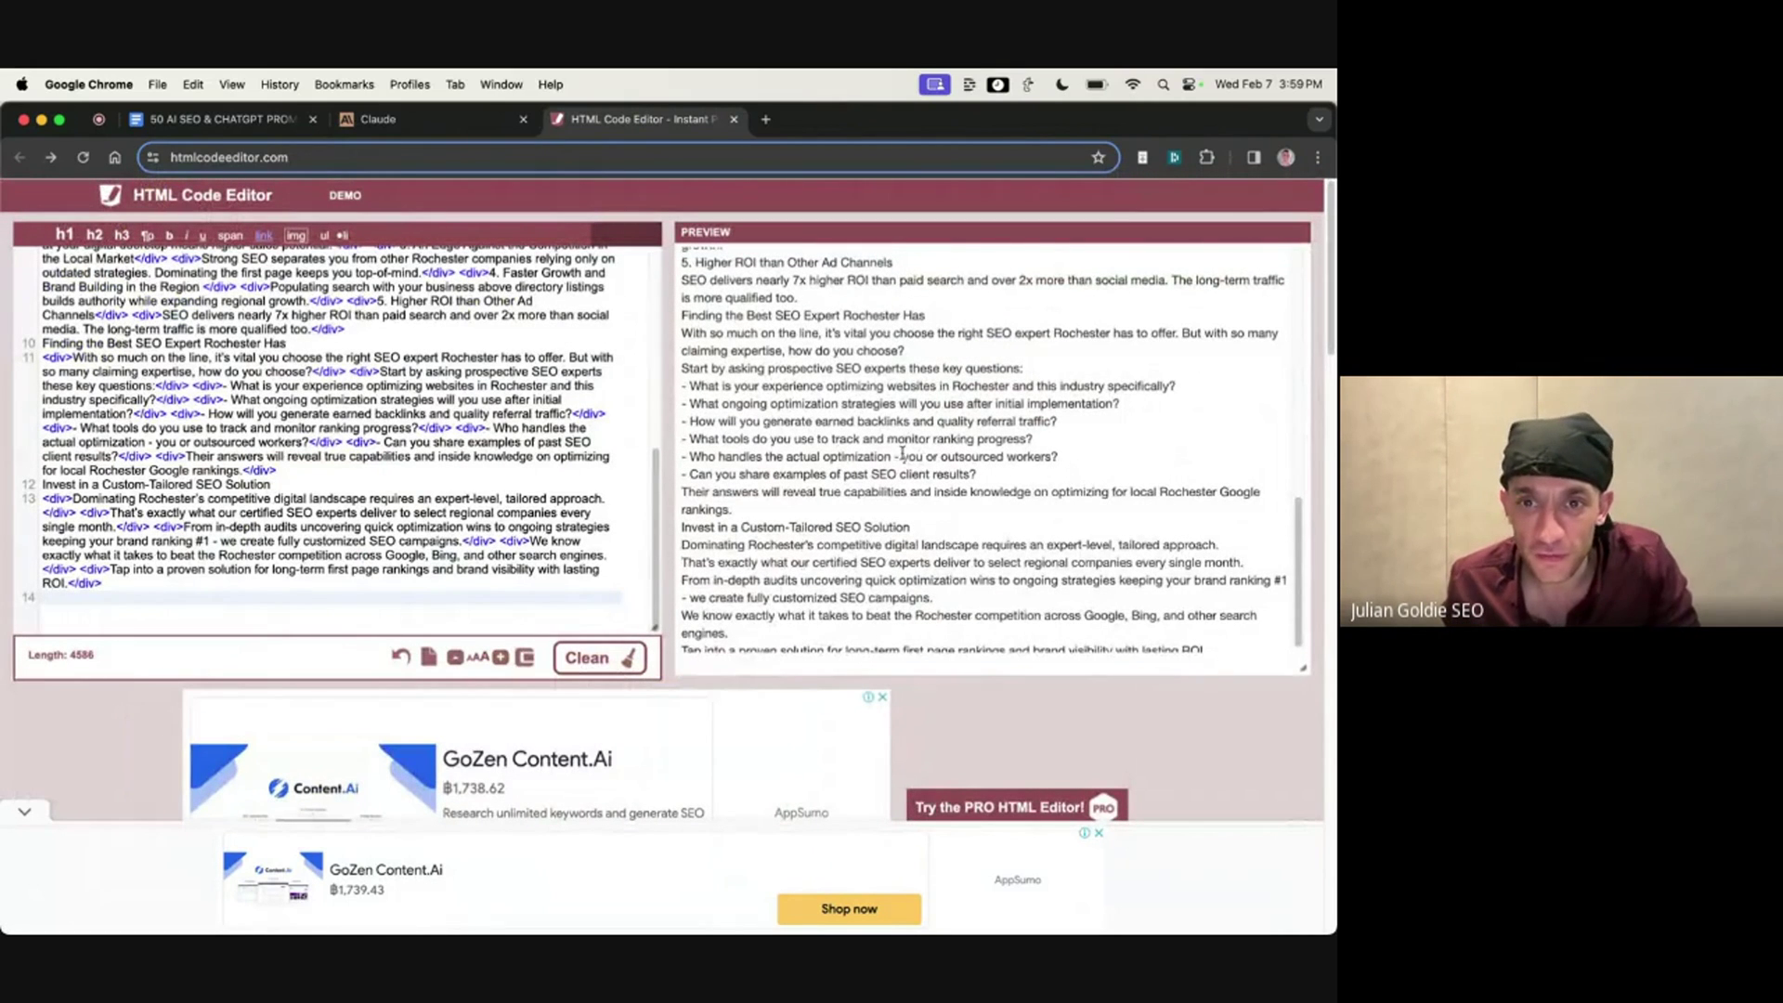
drag(882, 485, 896, 546)
click(864, 509)
triple_click(845, 526)
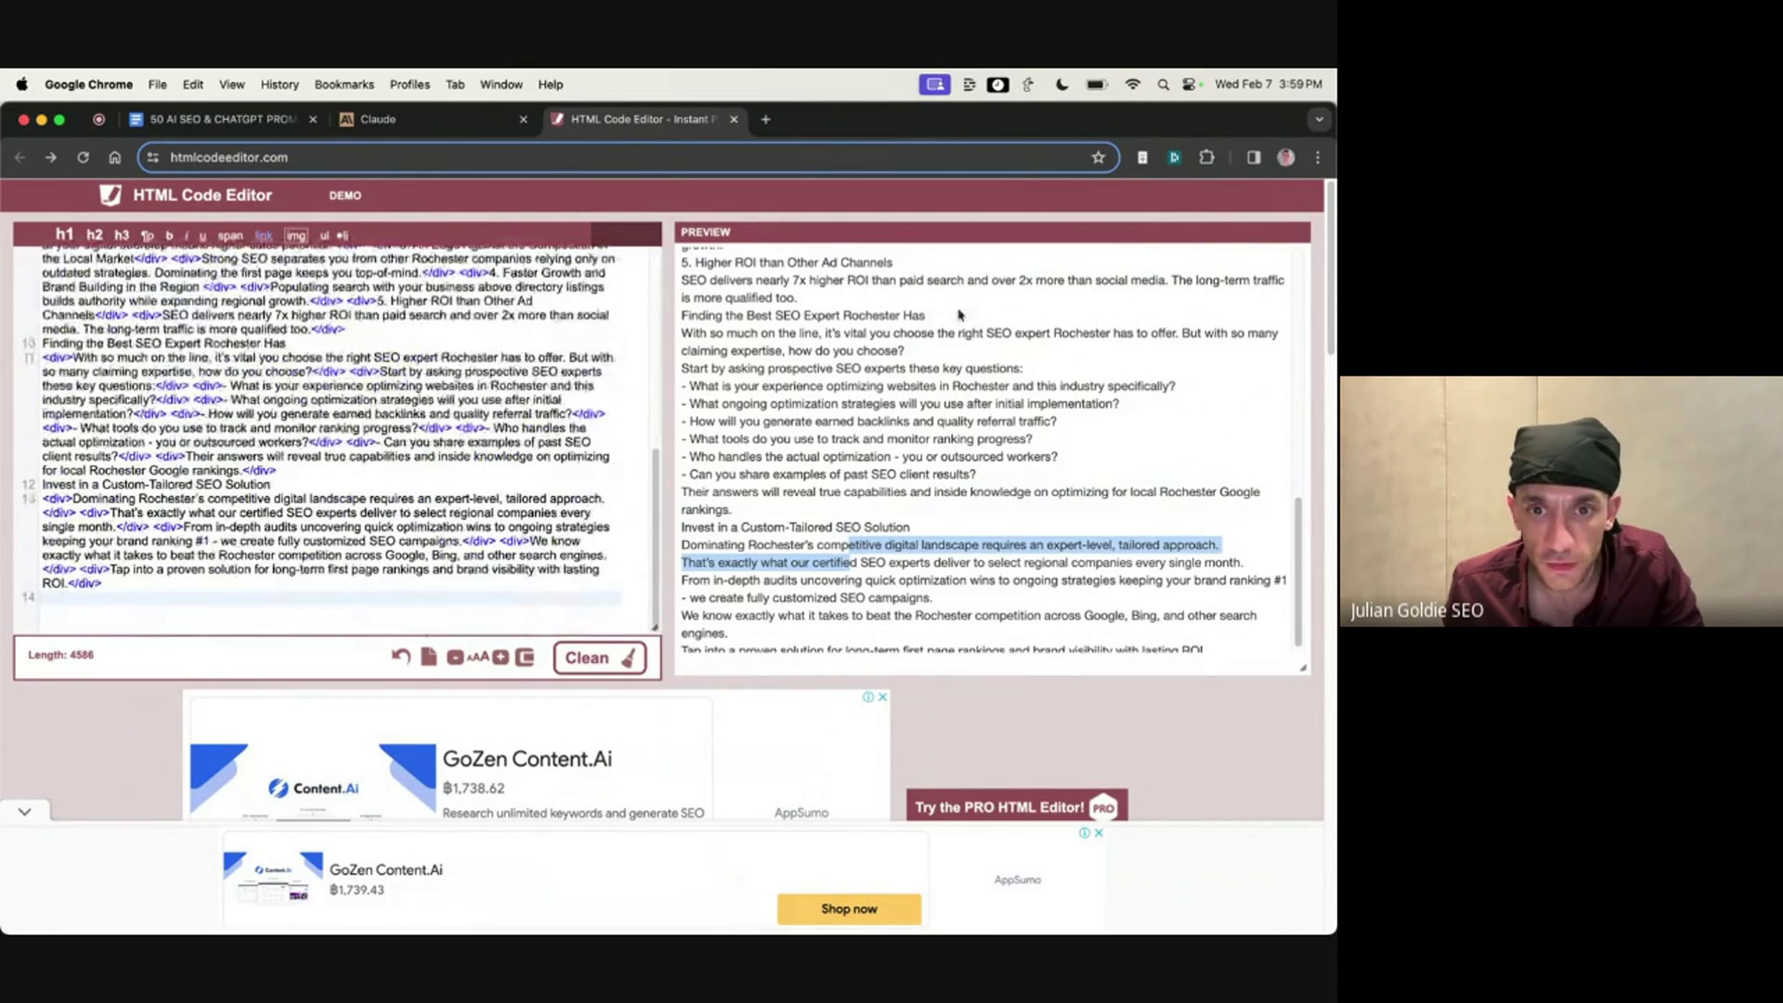
Step: Select the 'Invest in a Custom-Tailored SEO Solution' heading in Claude's article
click(419, 121)
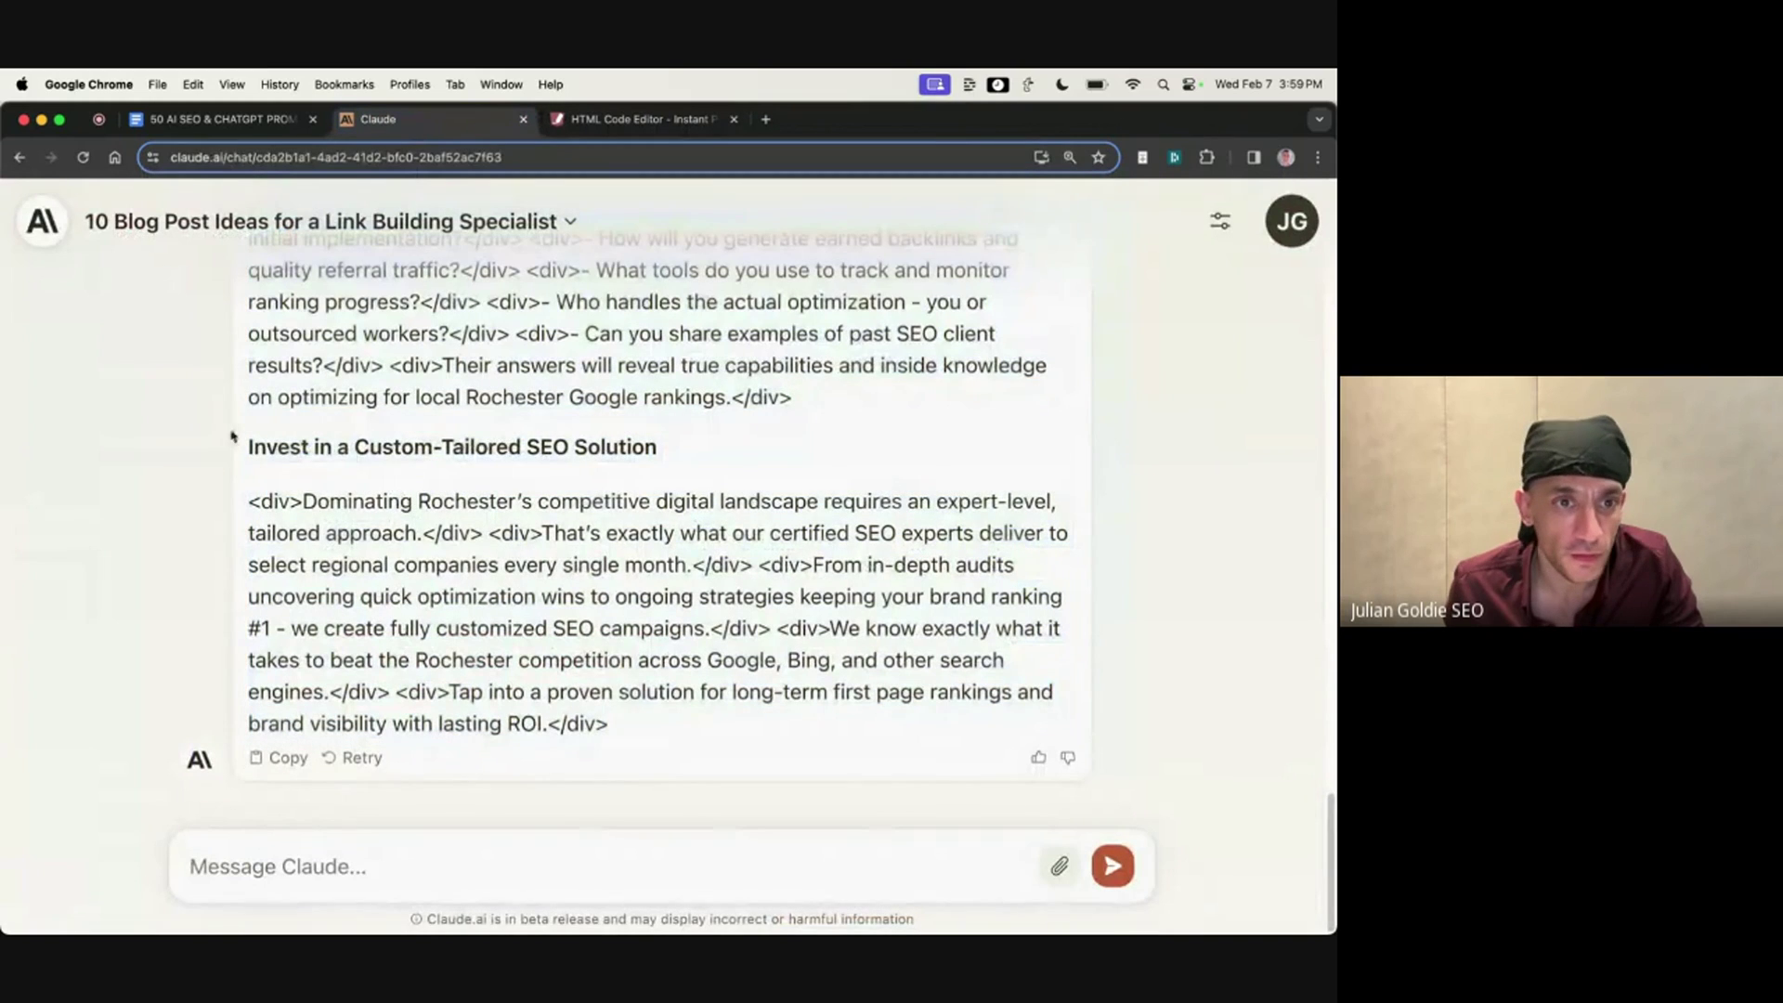
drag(239, 450, 687, 443)
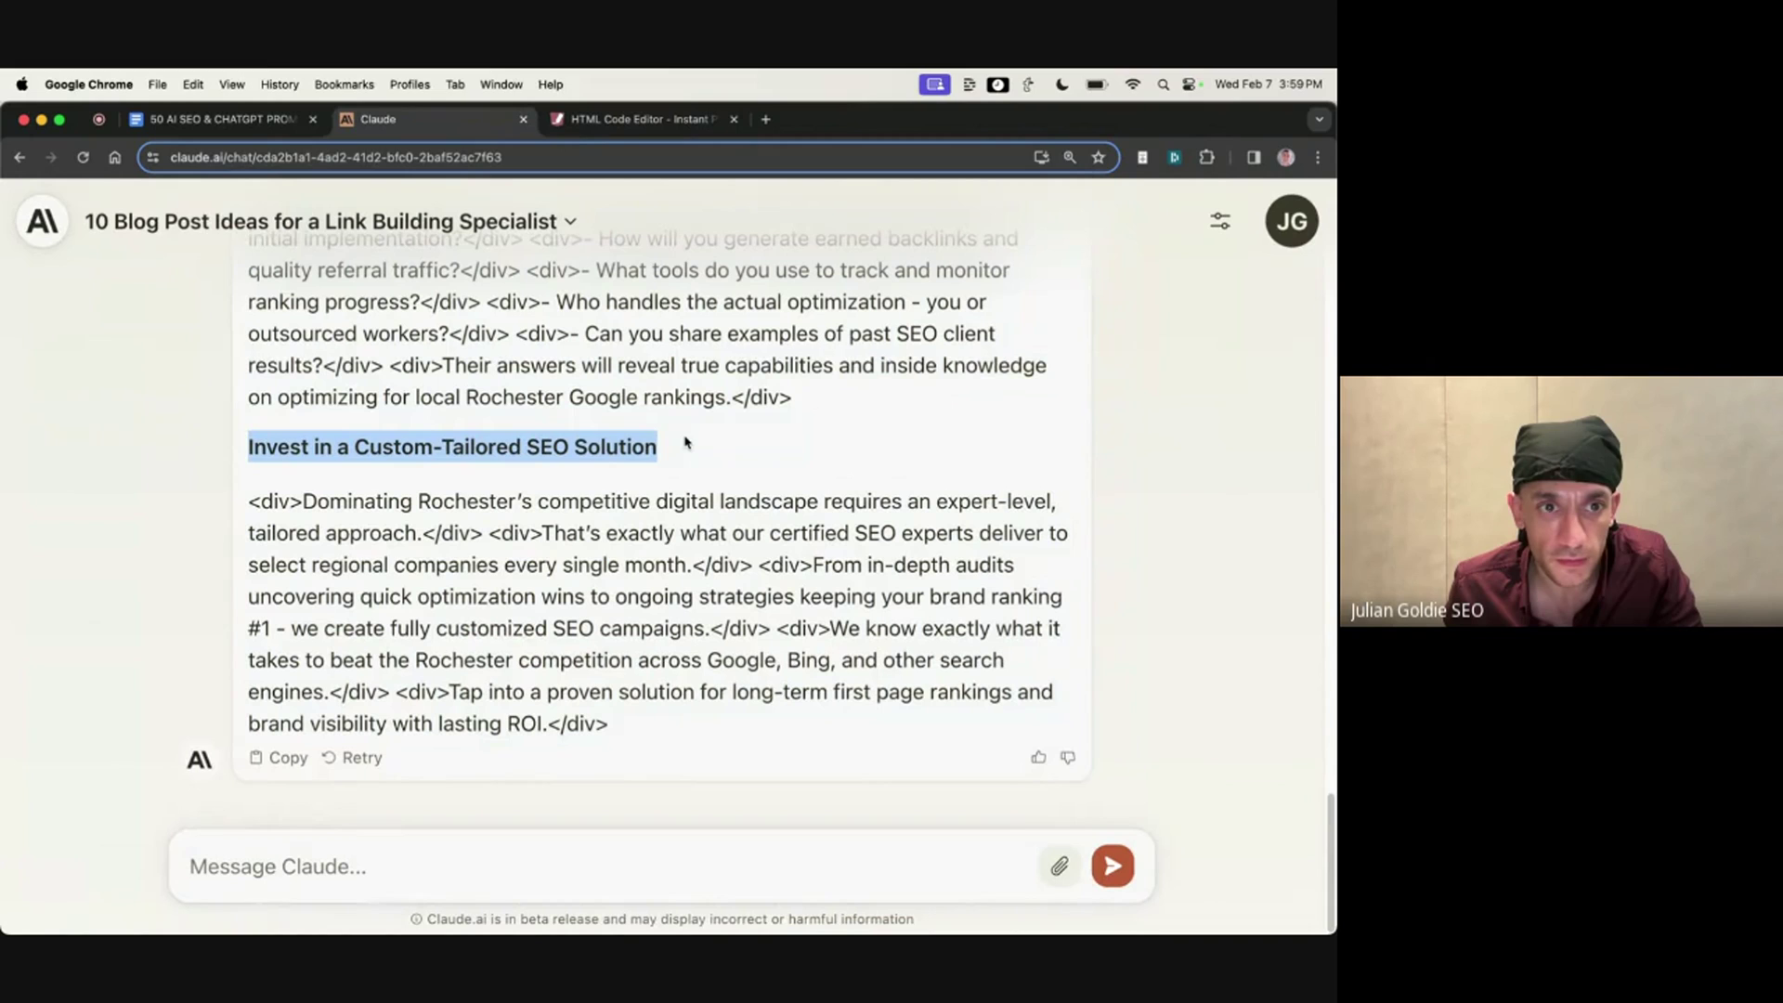
click(687, 443)
drag(232, 455, 775, 446)
scroll(791, 427, up, 1)
click(603, 438)
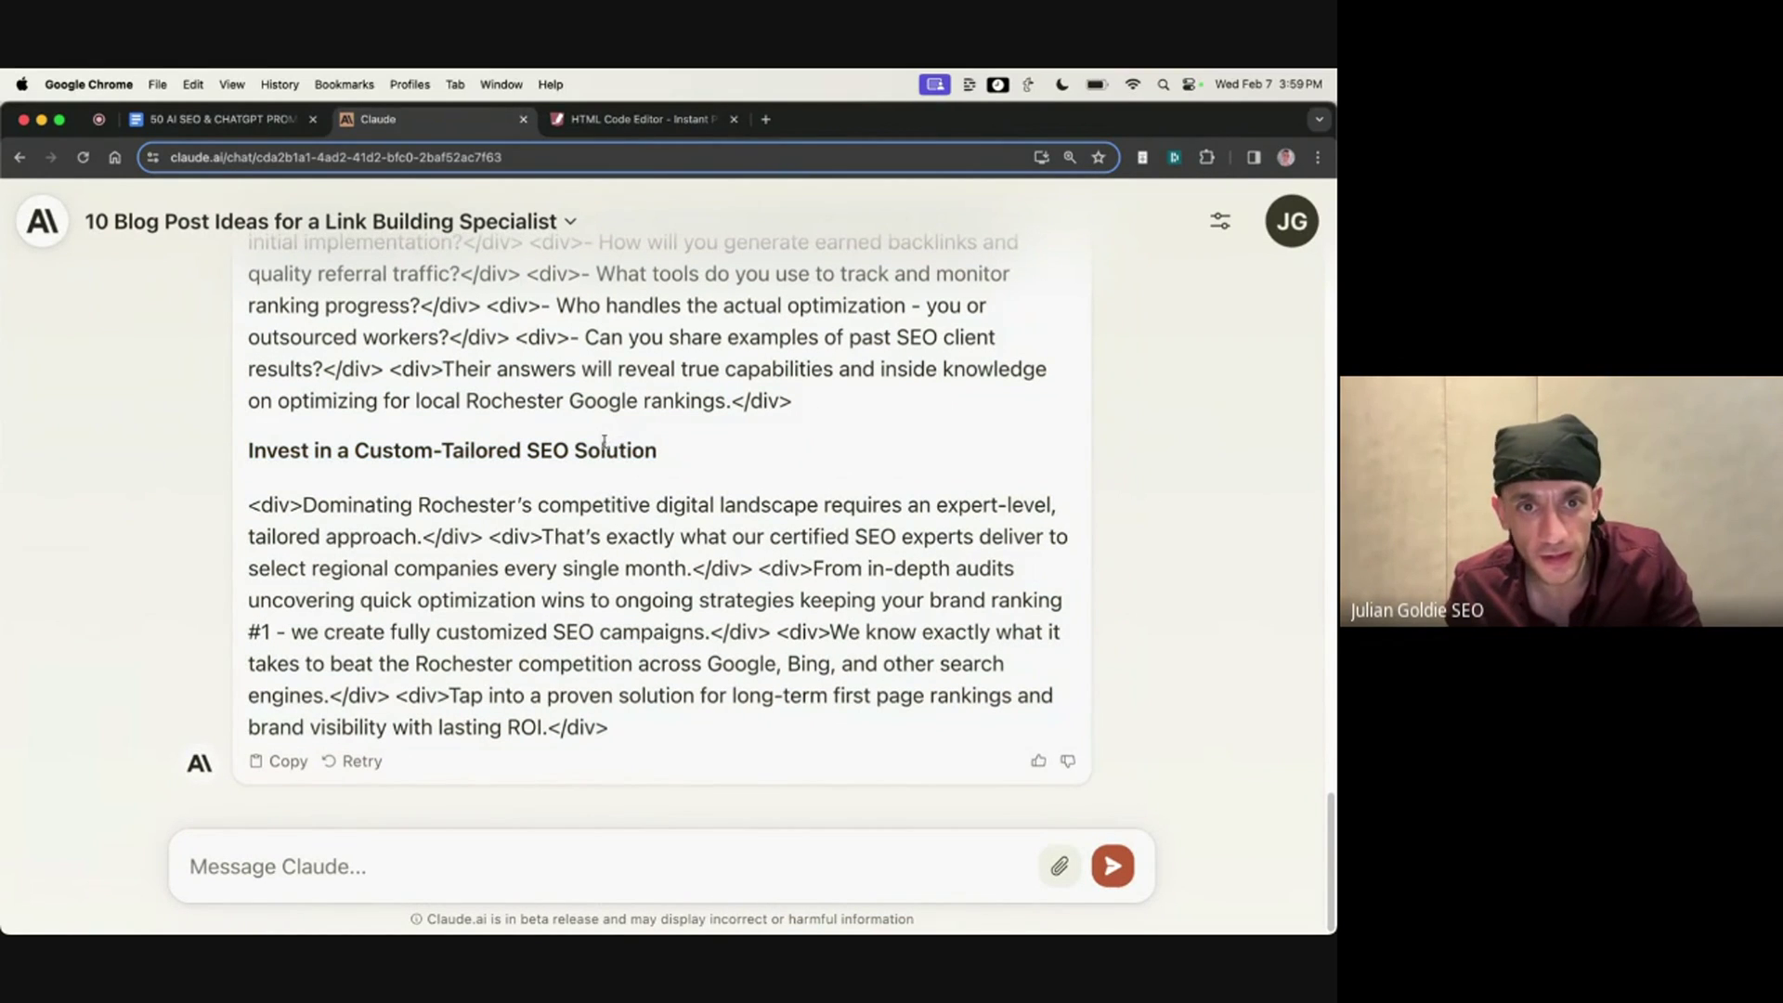
key(shift+super+Right)
drag(684, 461, 257, 455)
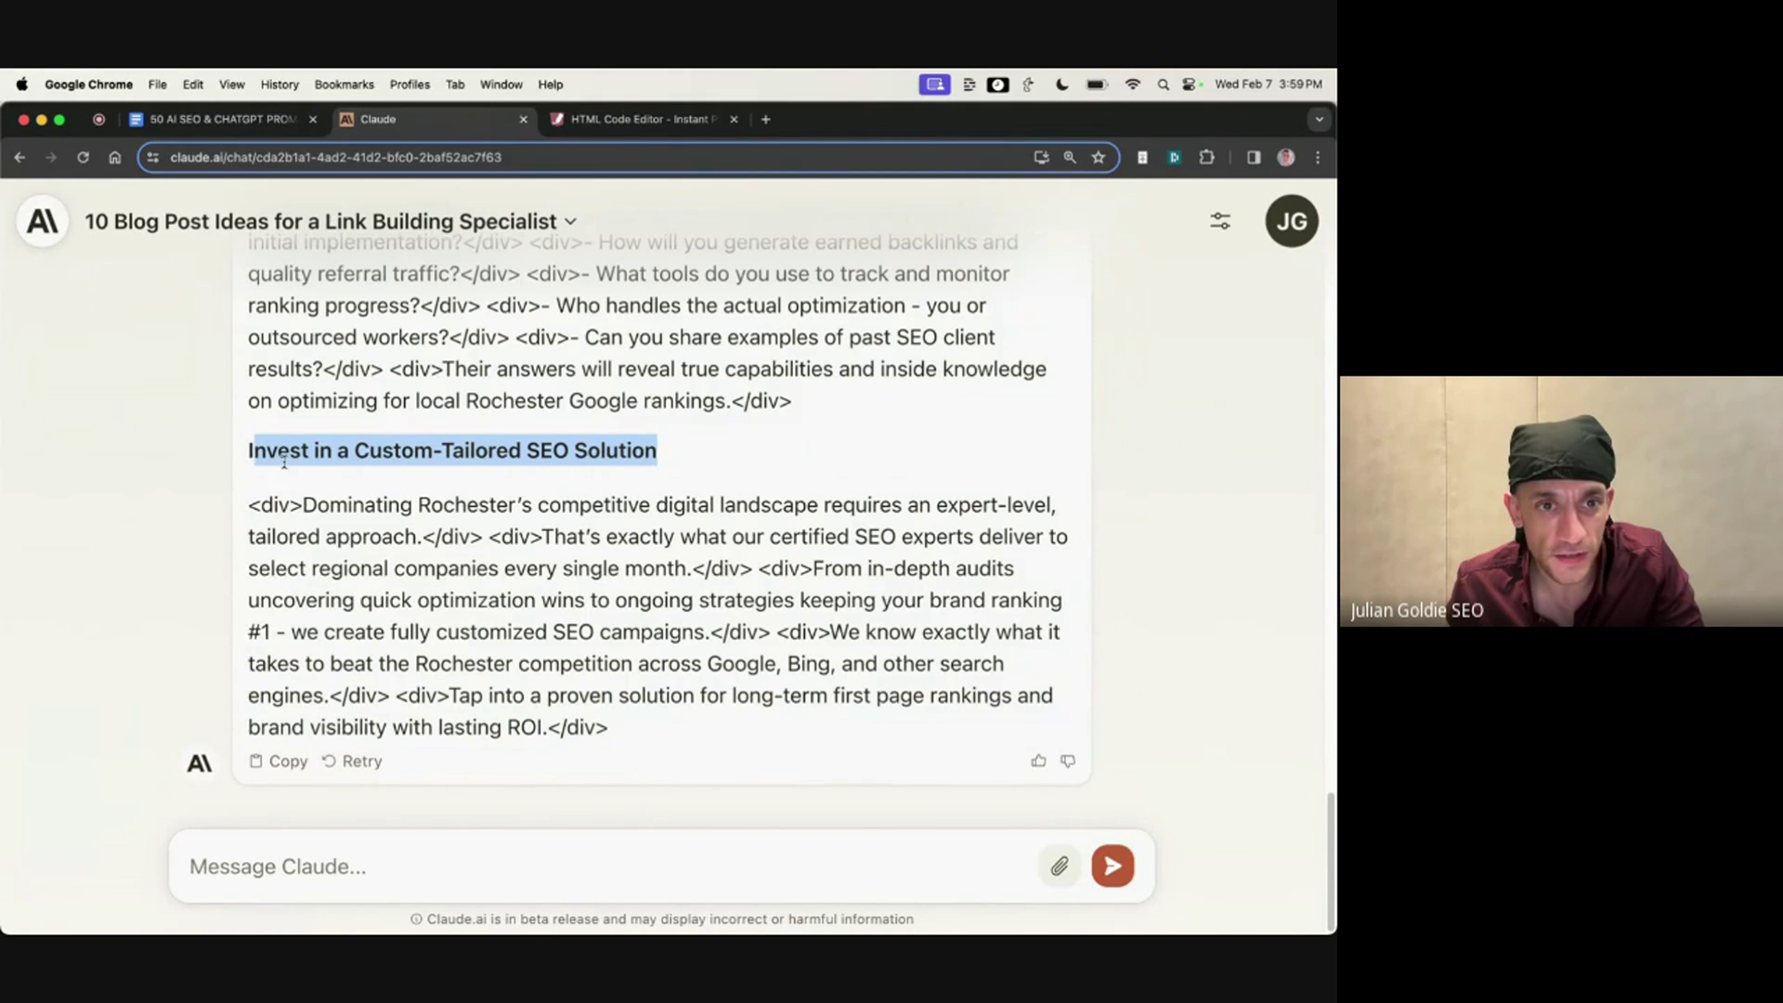
scroll(517, 609, up, 6)
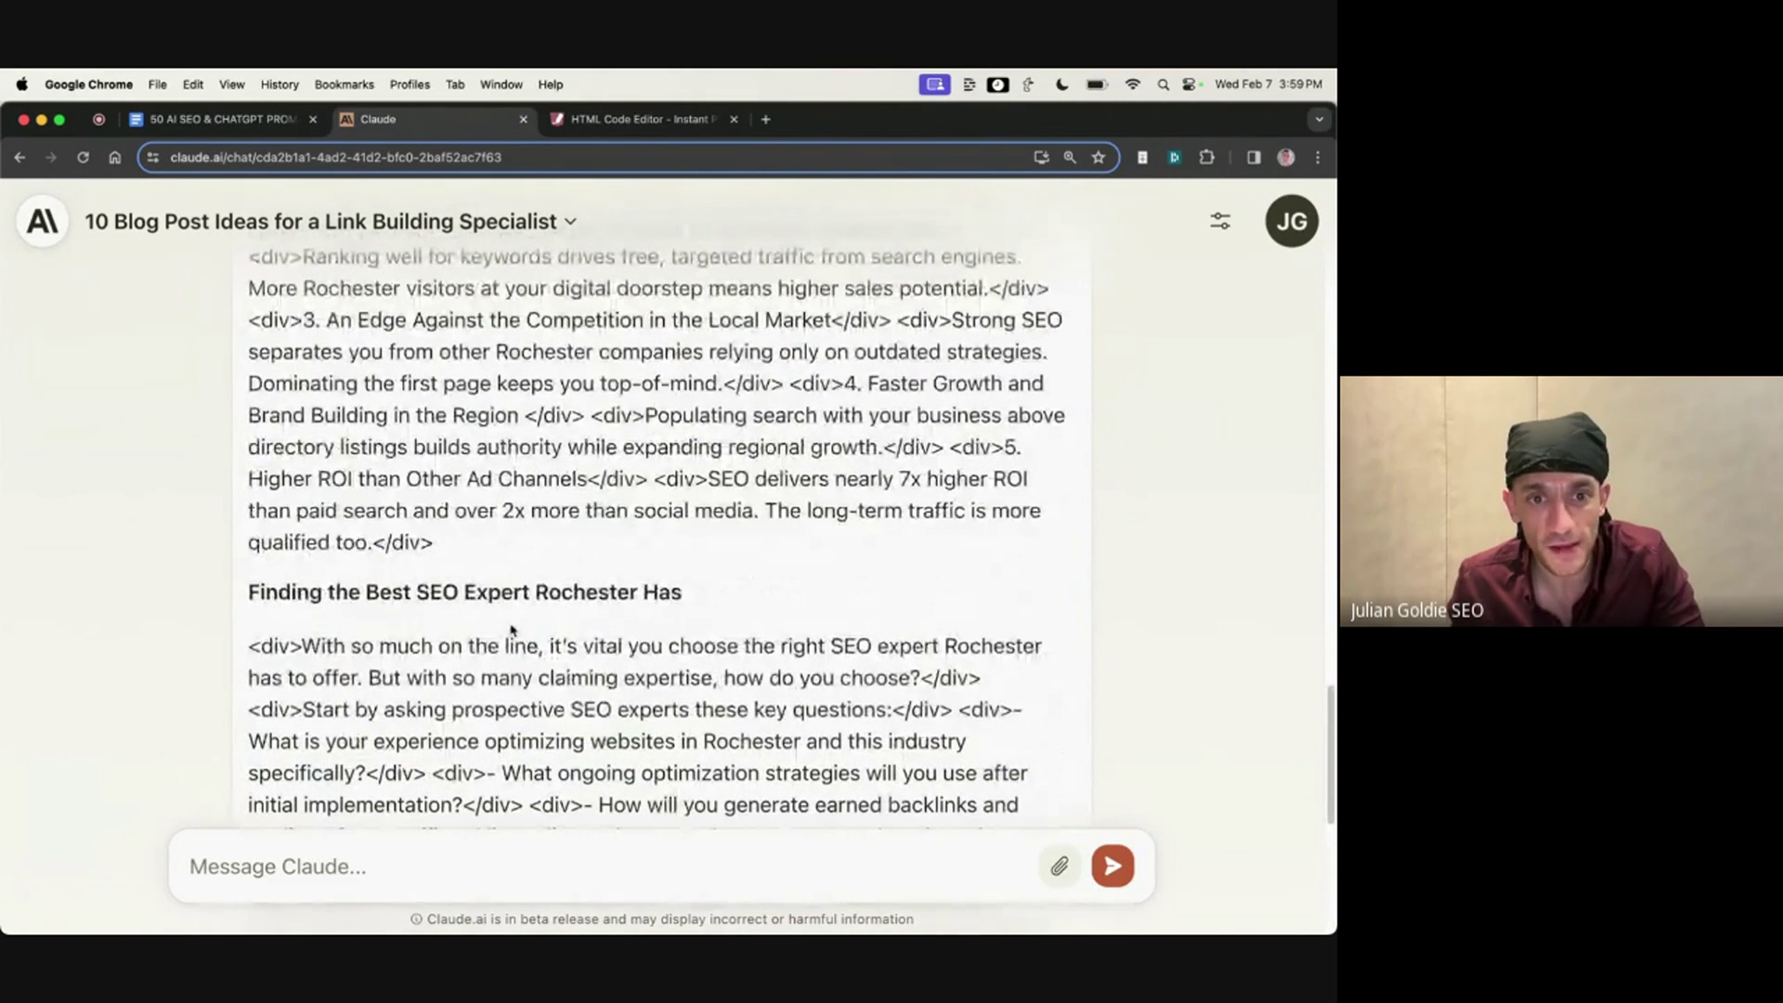
Step: Select the same heading line in the HTML Code Editor preview to compare, then return to Claude
click(640, 119)
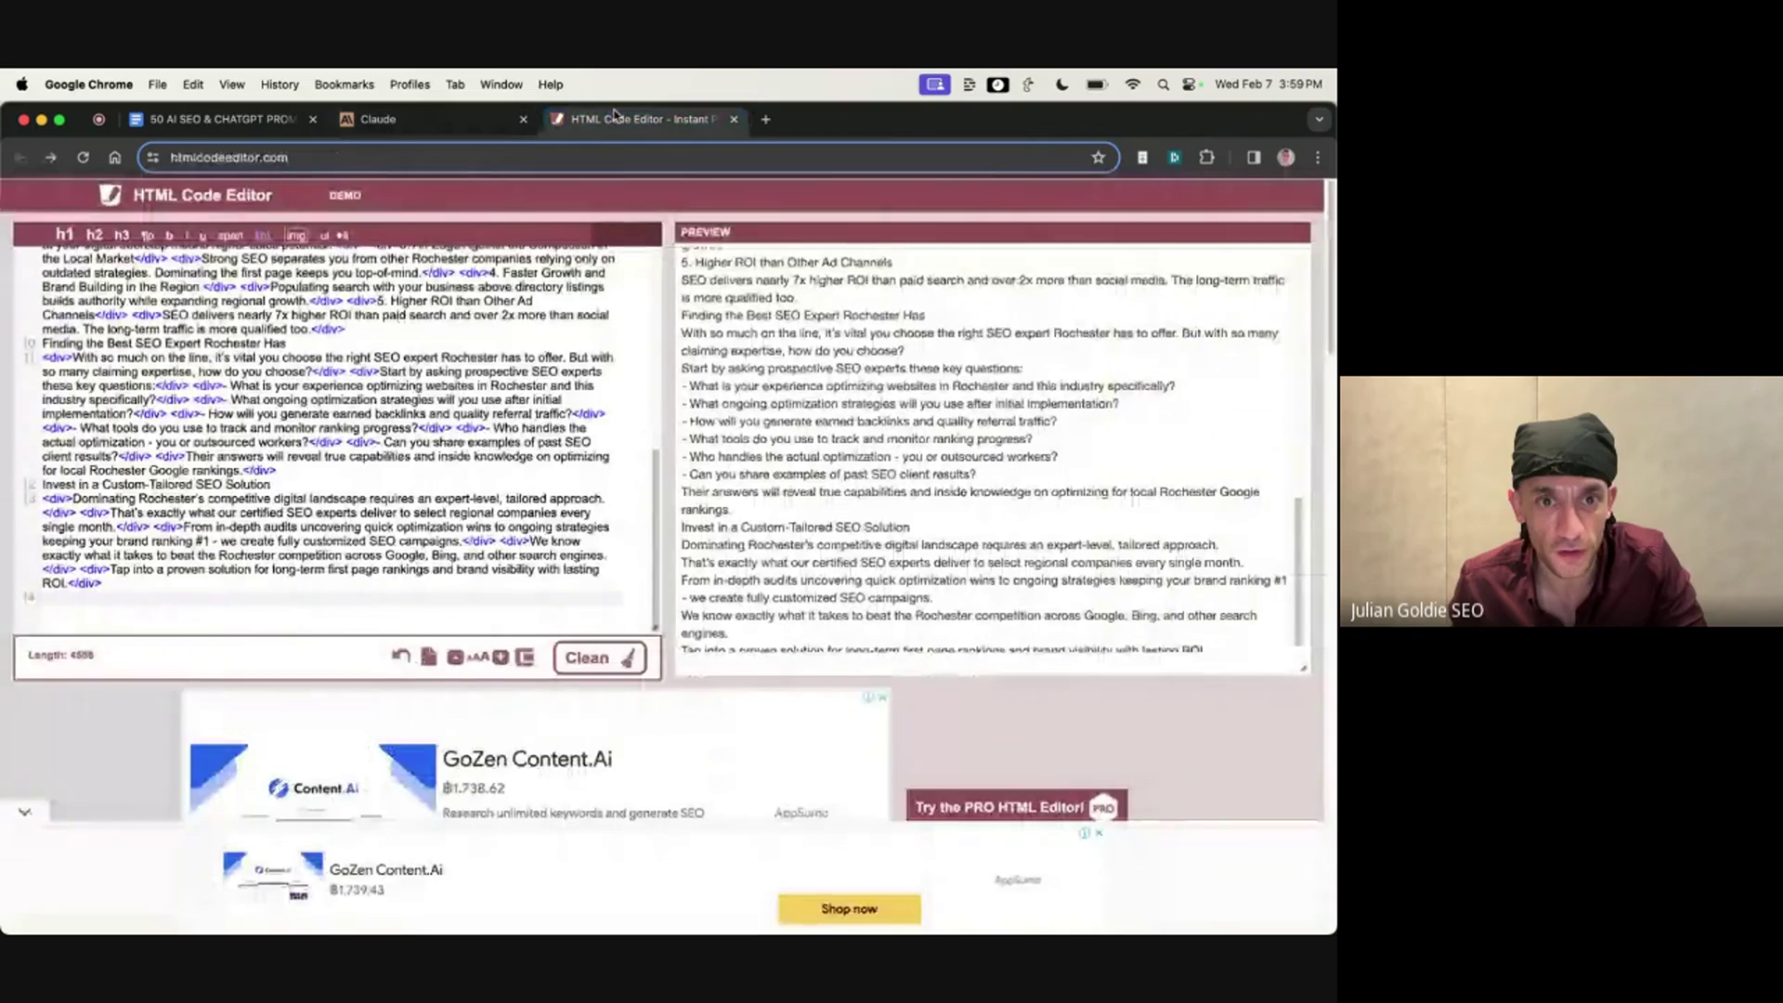
double_click(767, 525)
triple_click(767, 525)
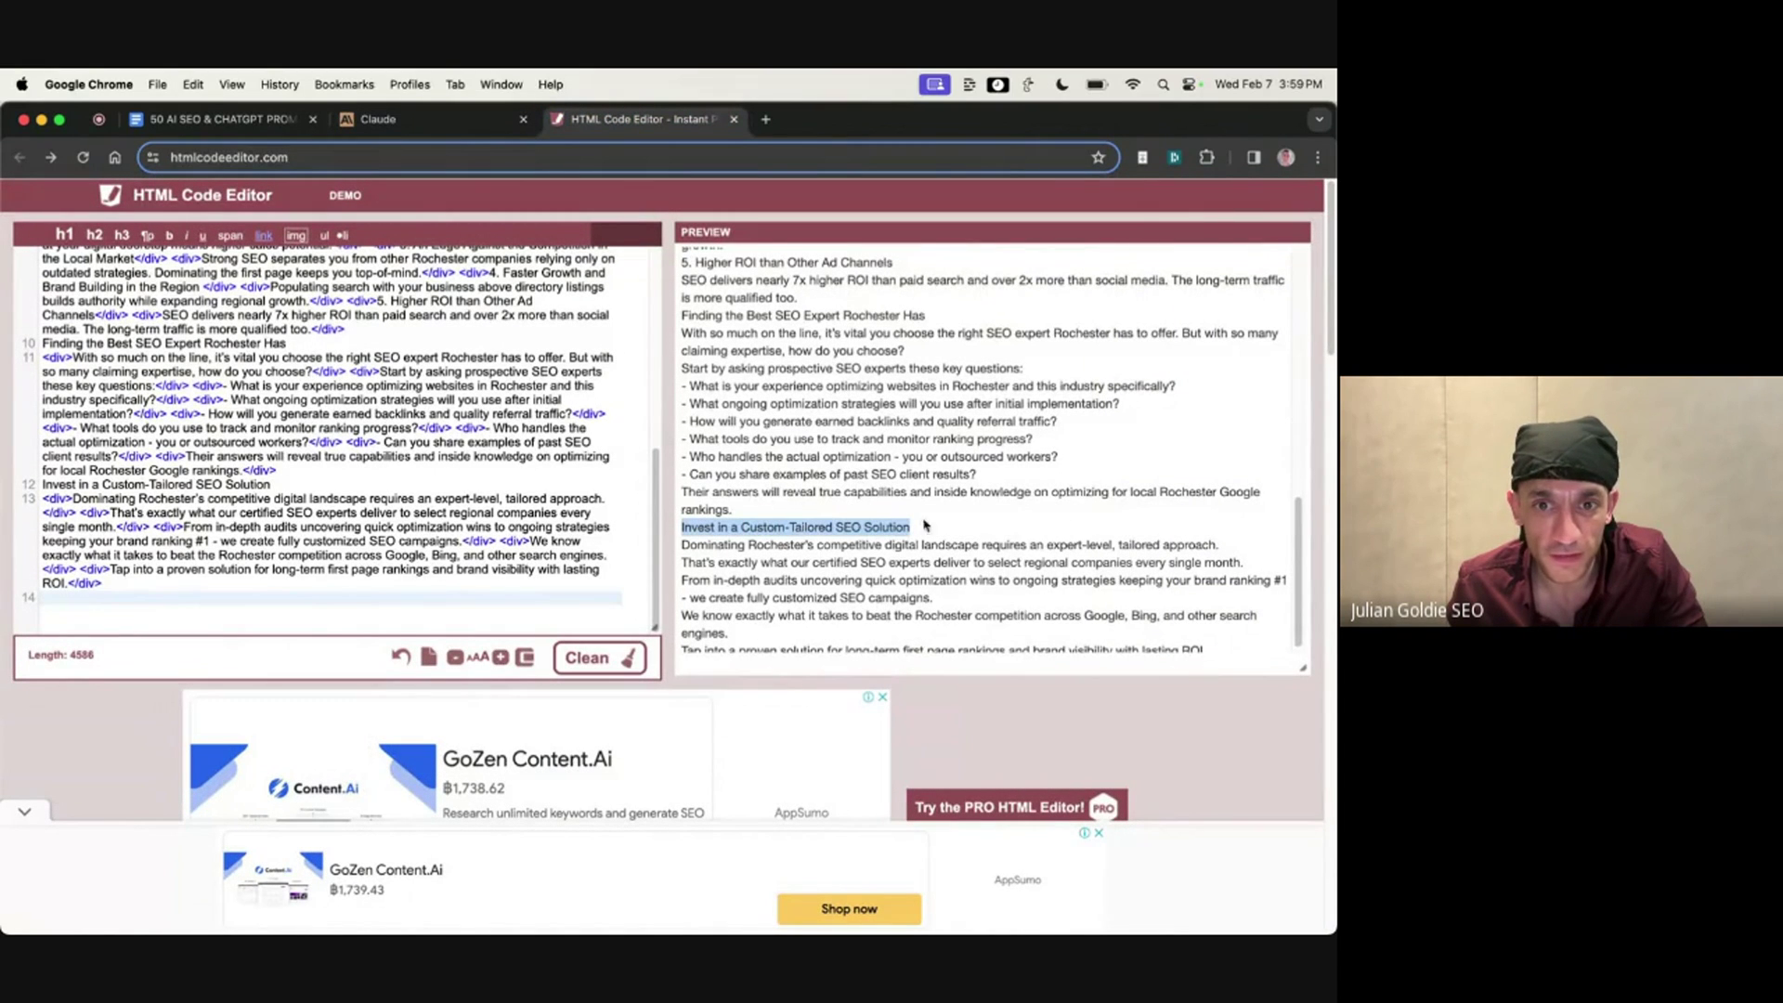
scroll(879, 578, up, 15)
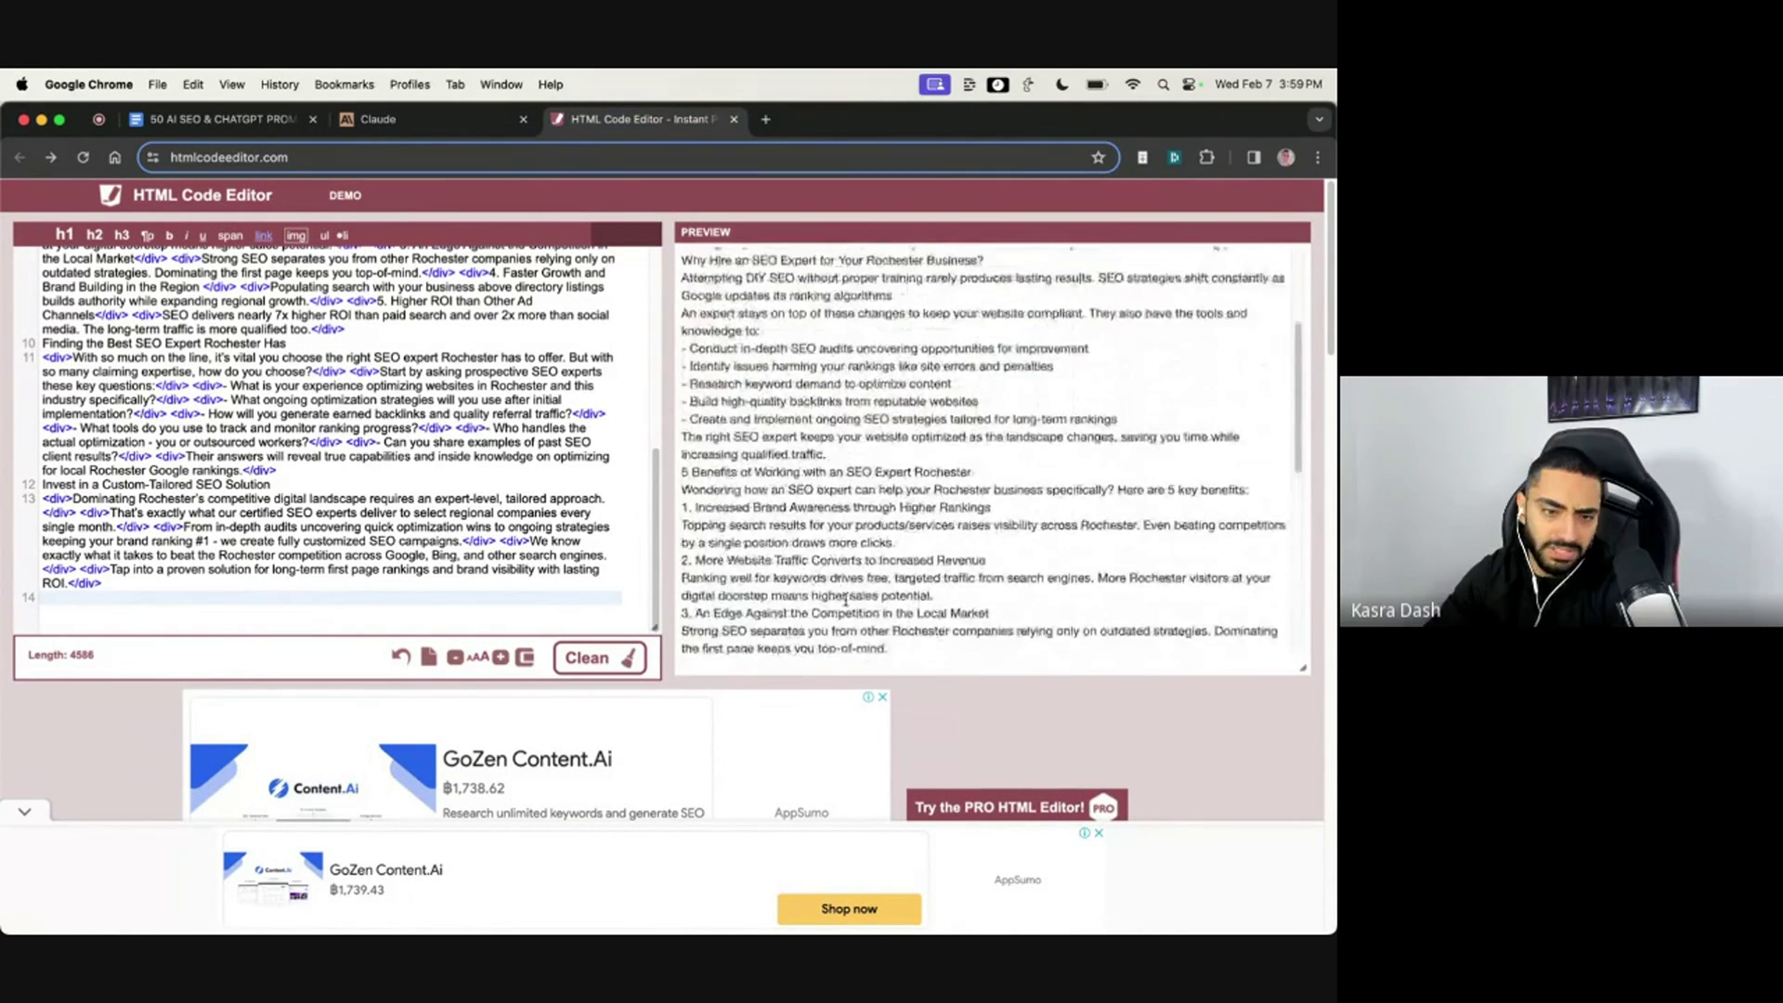
click(383, 120)
Step: Scroll up Claude's HTML-tagged article and highlight parts of its introduction
scroll(530, 475, up, 5)
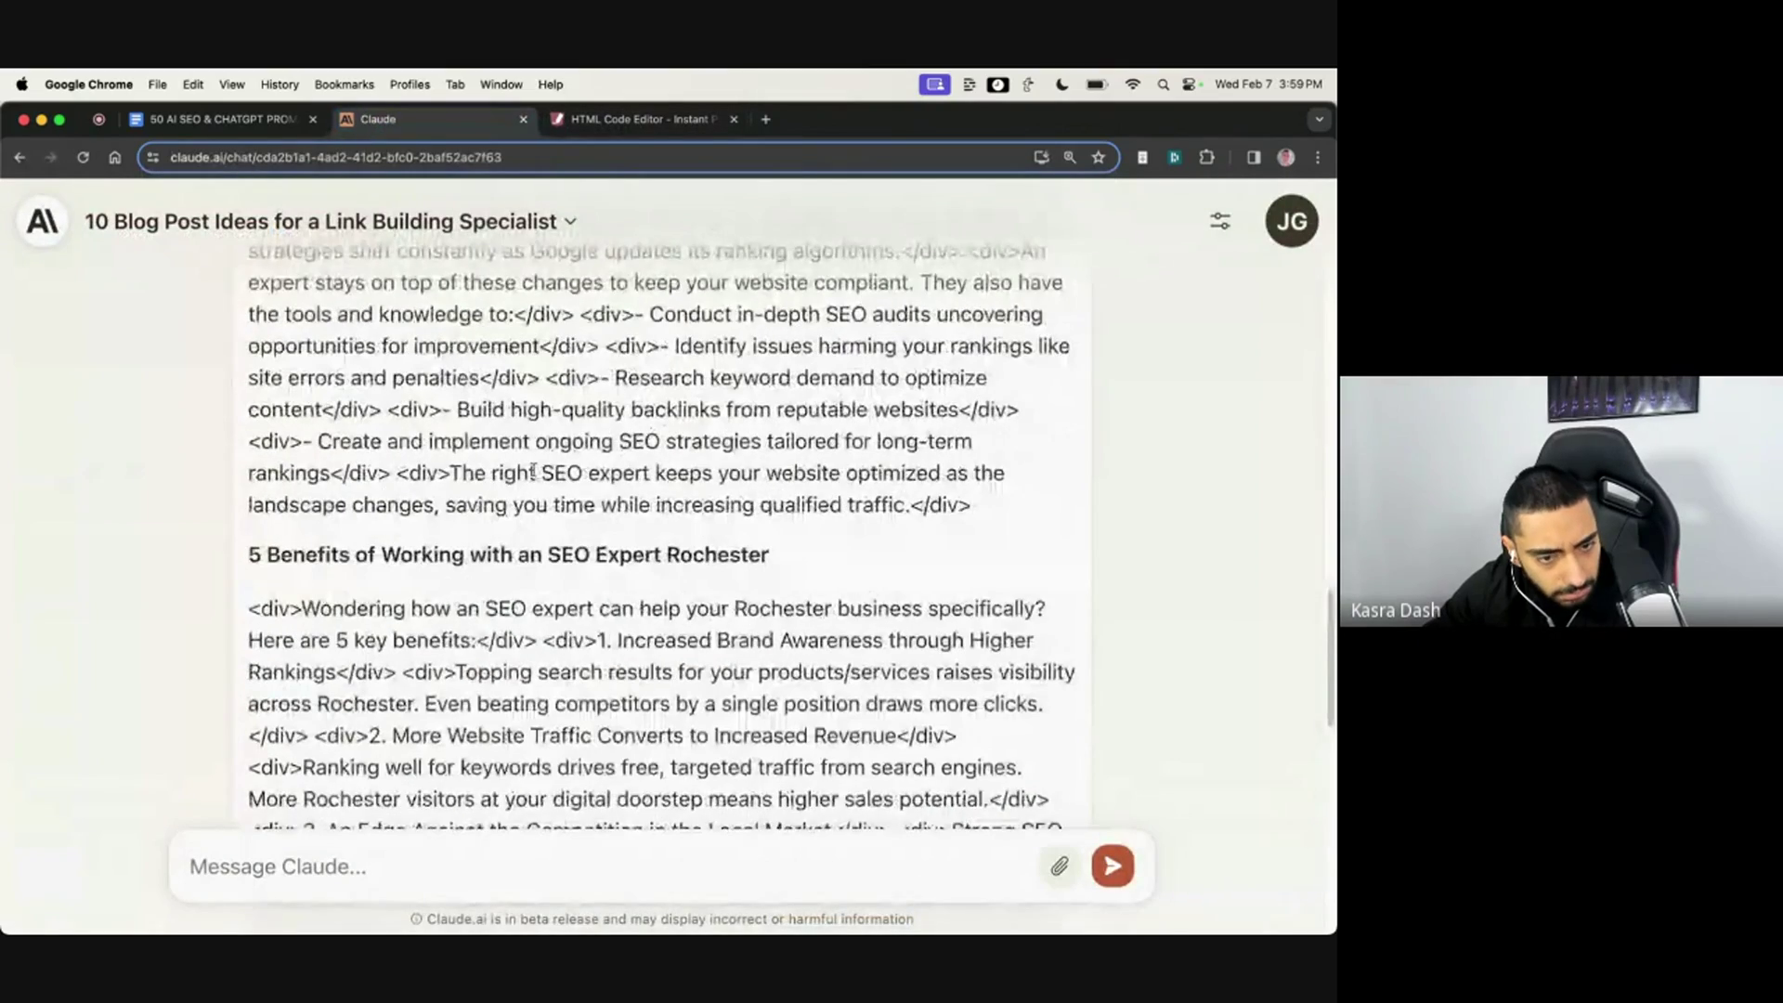
scroll(530, 475, up, 5)
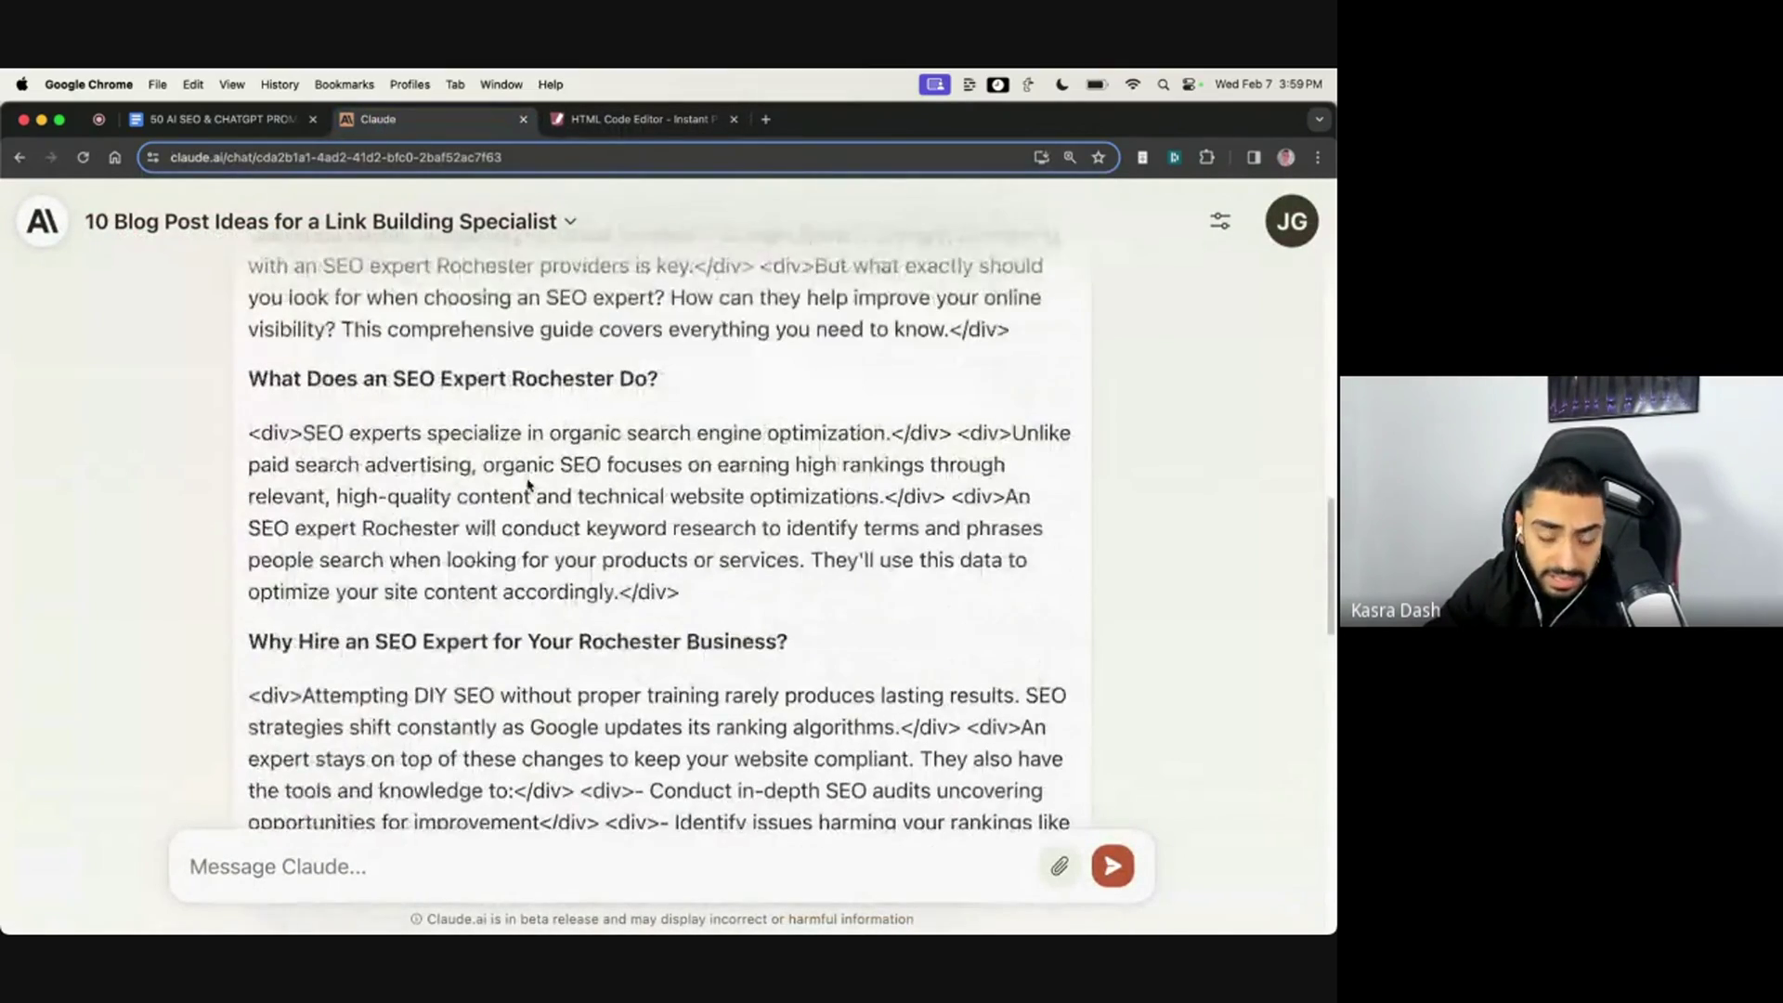
scroll(528, 484, up, 3)
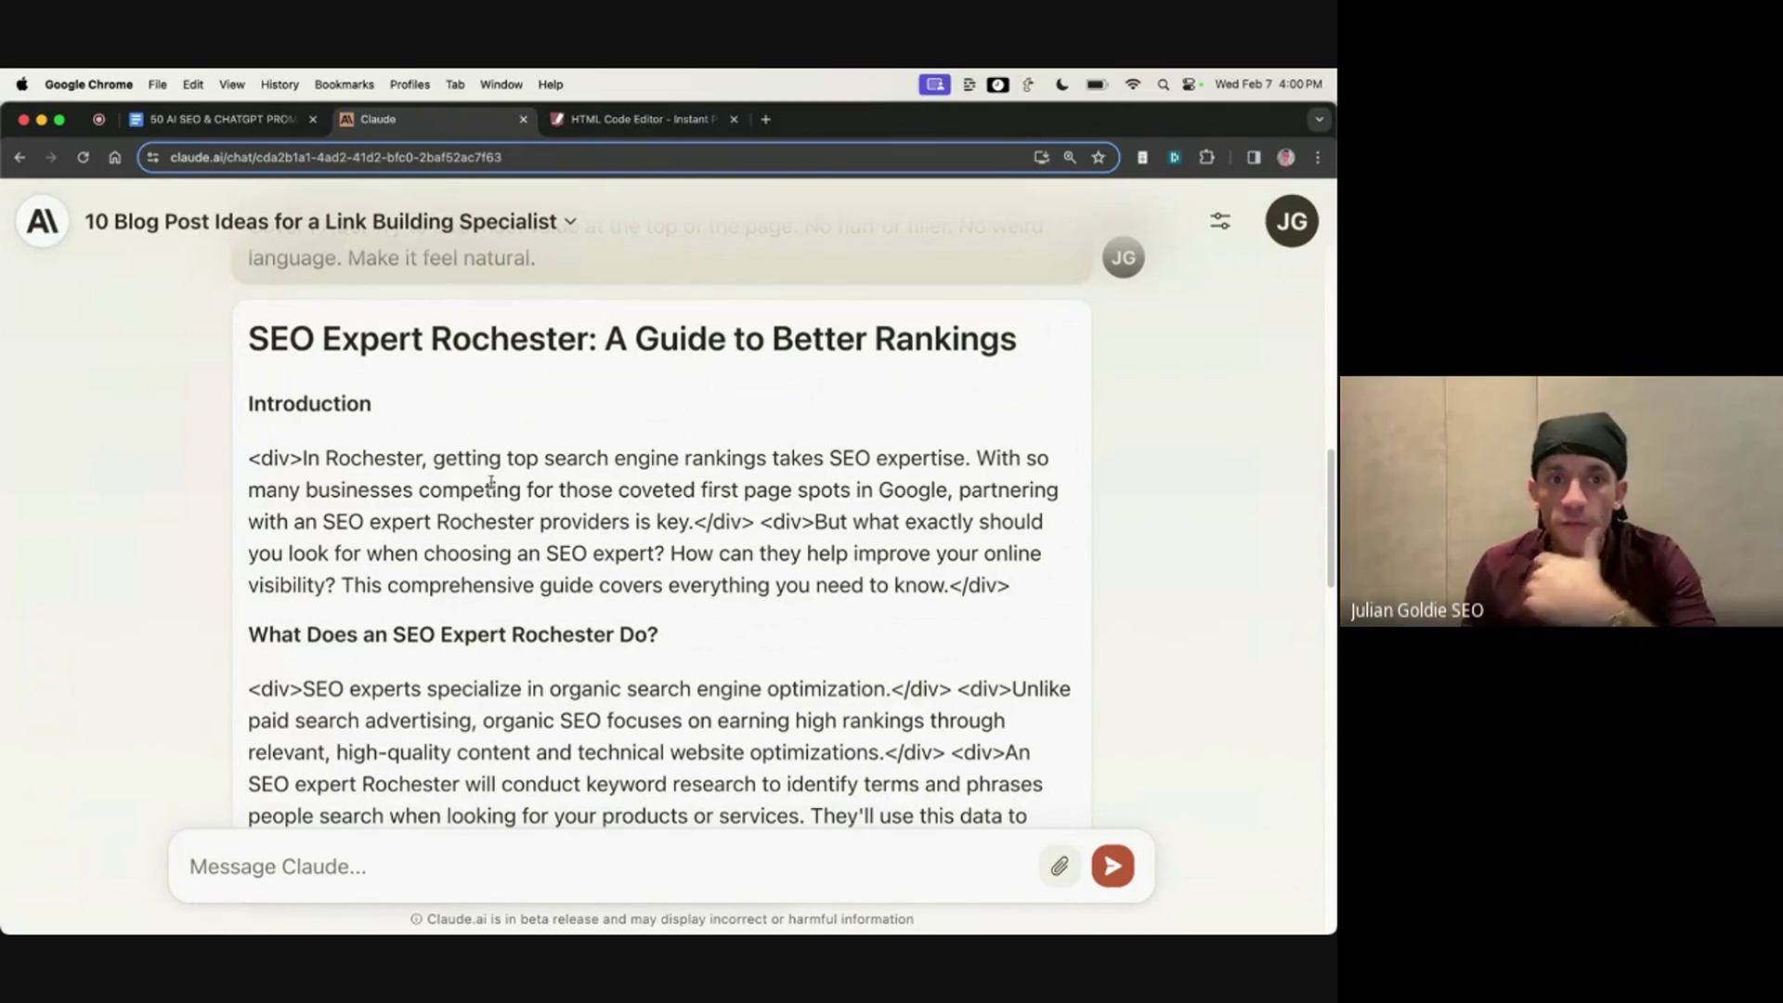
drag(246, 458, 1050, 609)
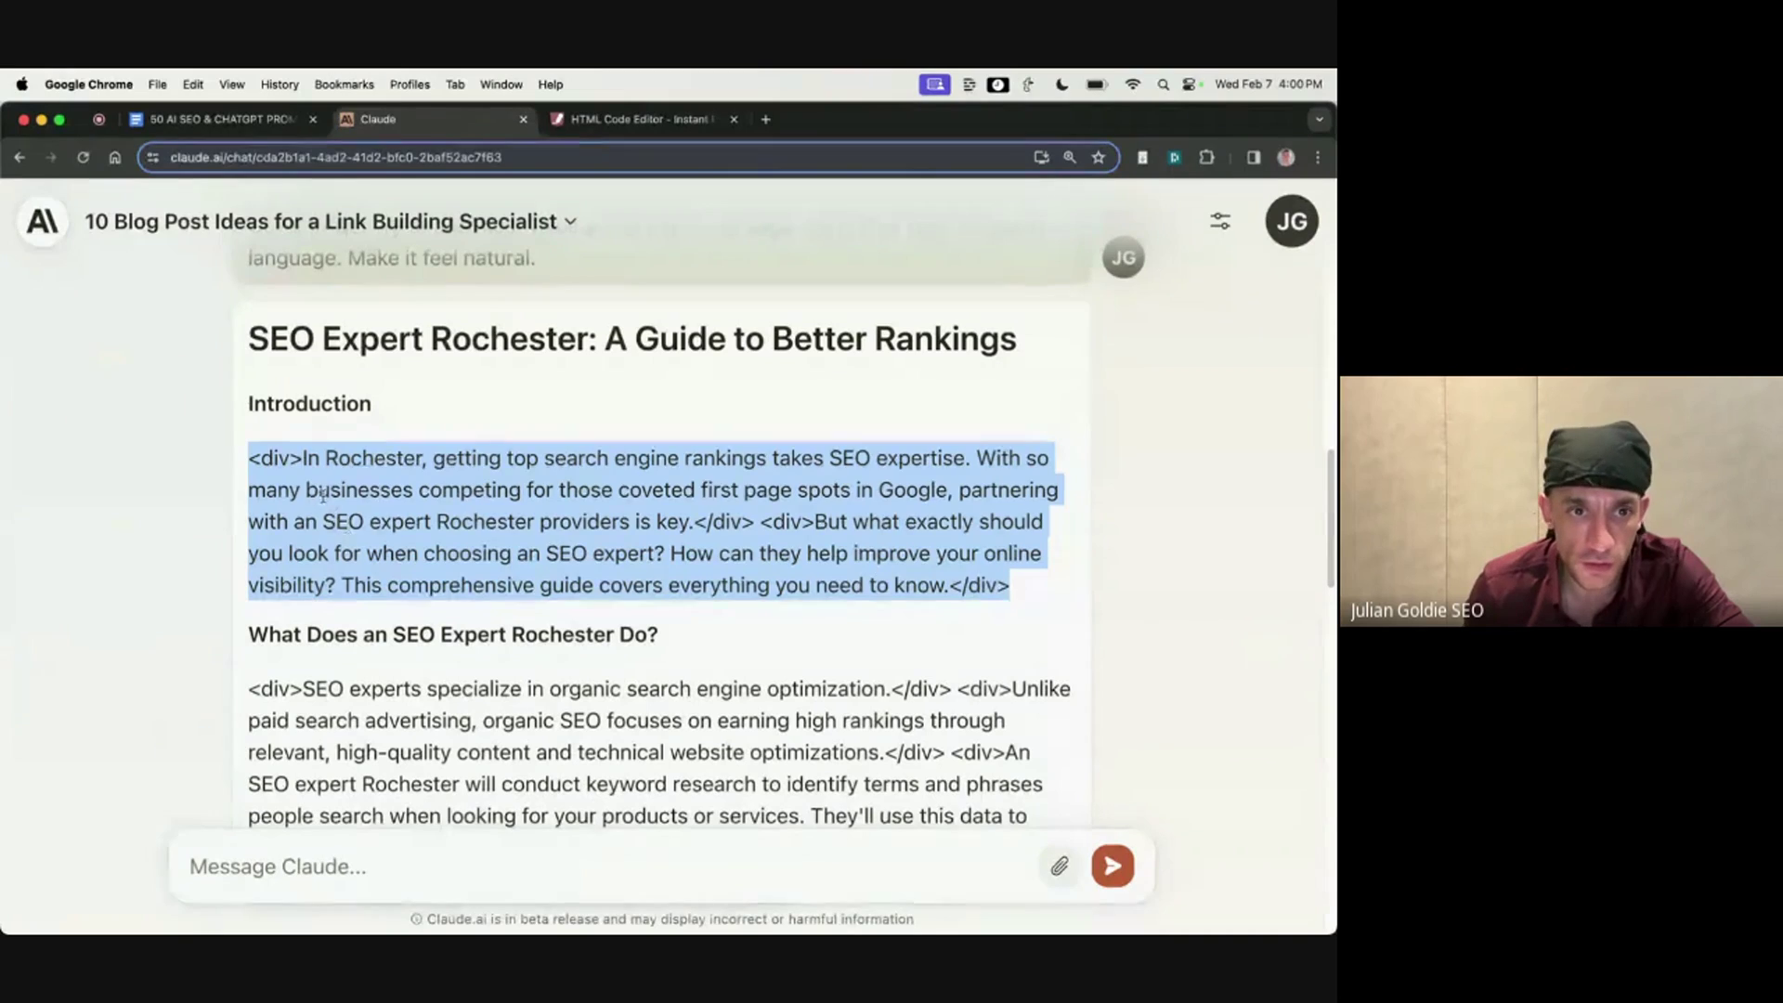
click(304, 458)
mouse_move(303, 457)
mouse_down()
mouse_move(454, 479)
mouse_move(956, 466)
mouse_move(307, 462)
mouse_up()
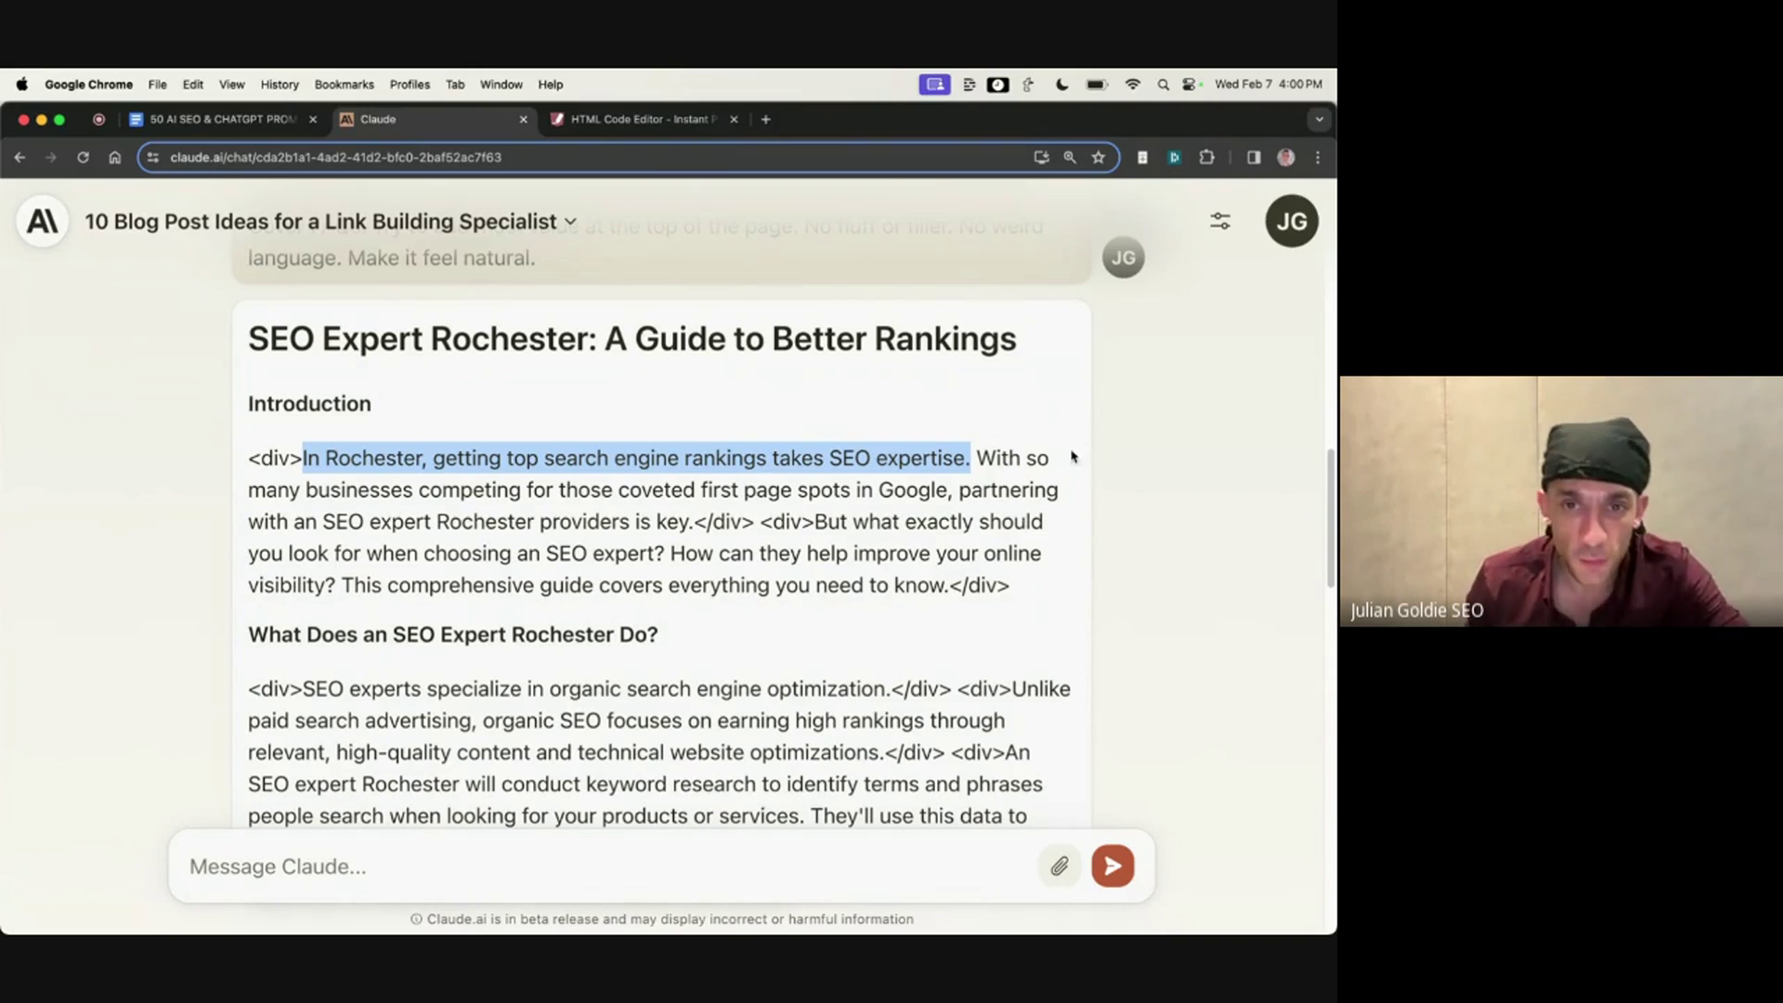
drag(975, 457, 287, 474)
click(827, 520)
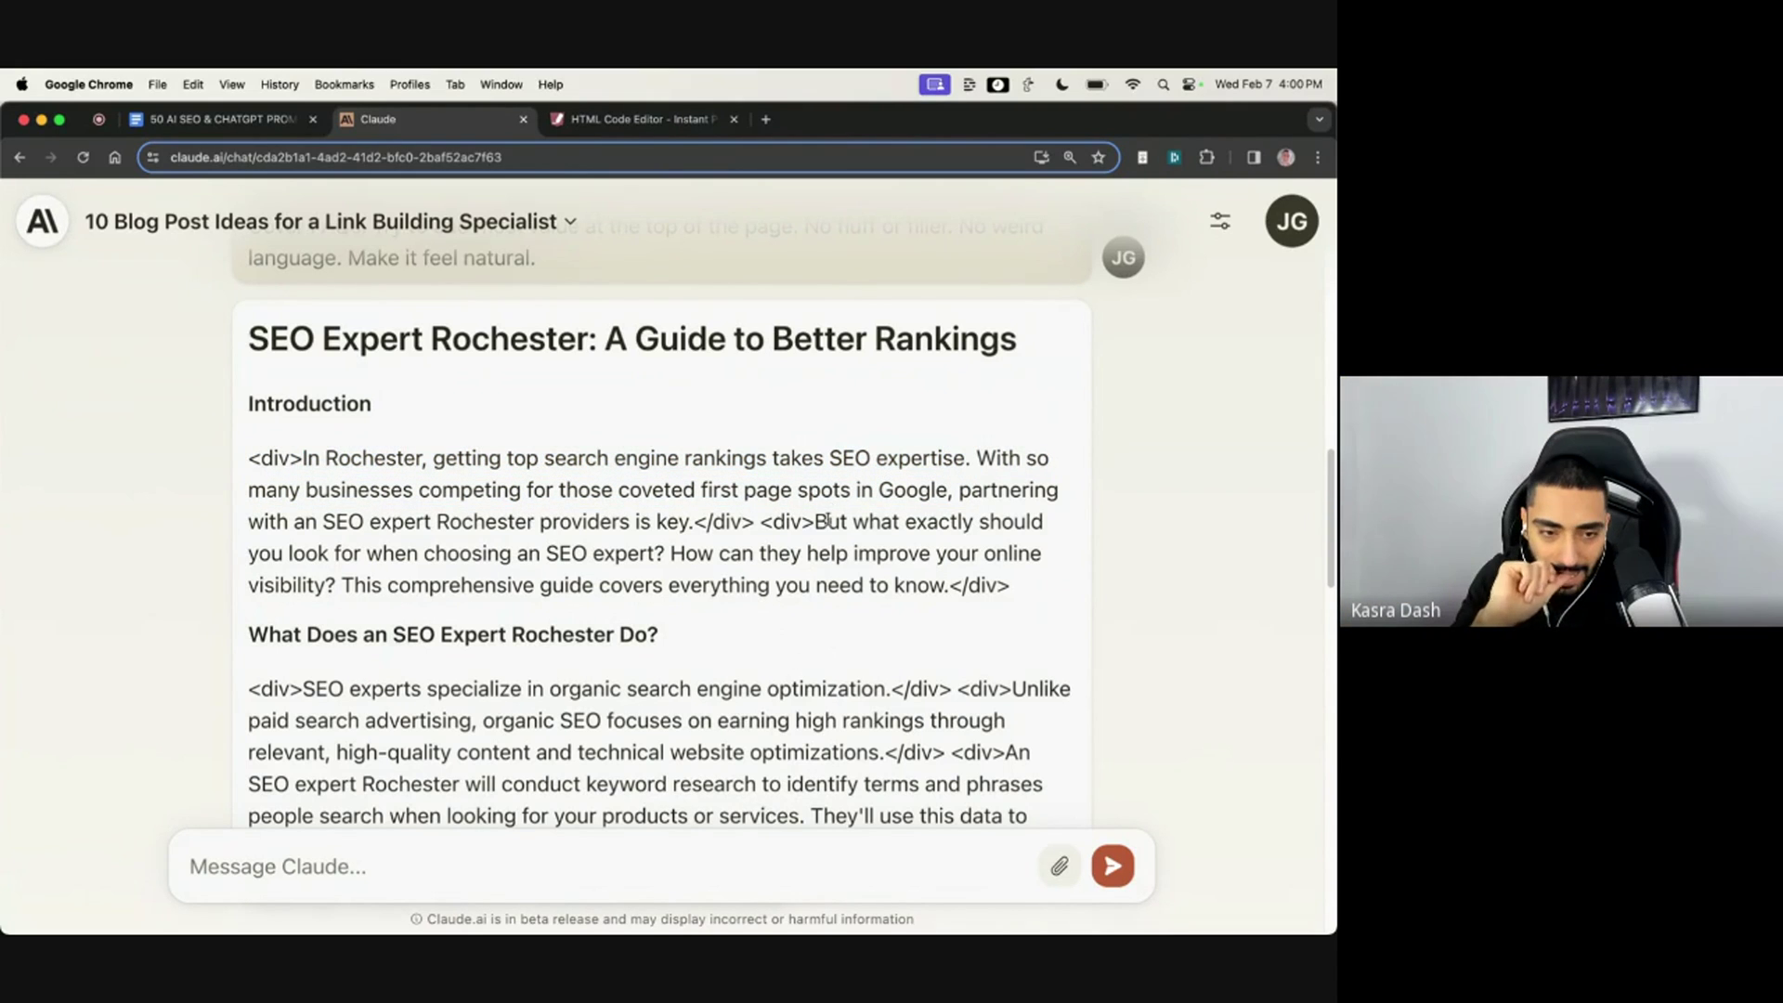
Step: Scroll down to the article's closing 'Invest in a Custom-Tailored SEO Solution' section
scroll(708, 609, down, 4)
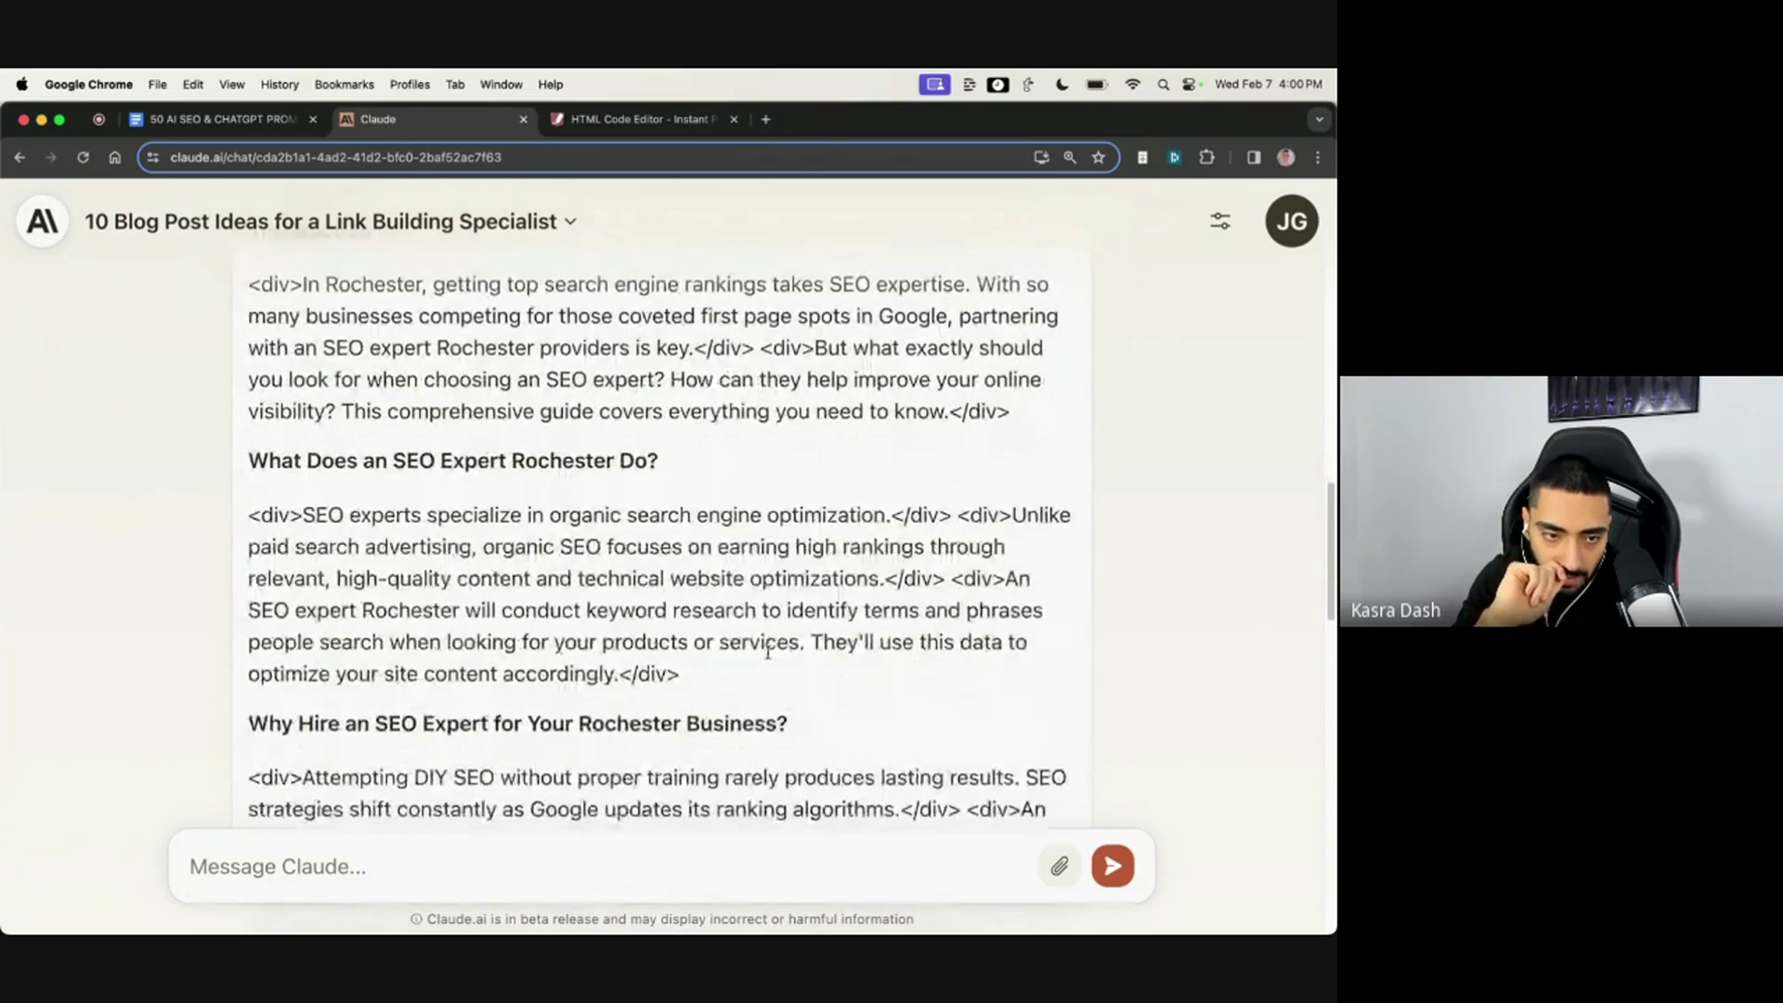
scroll(769, 644, down, 5)
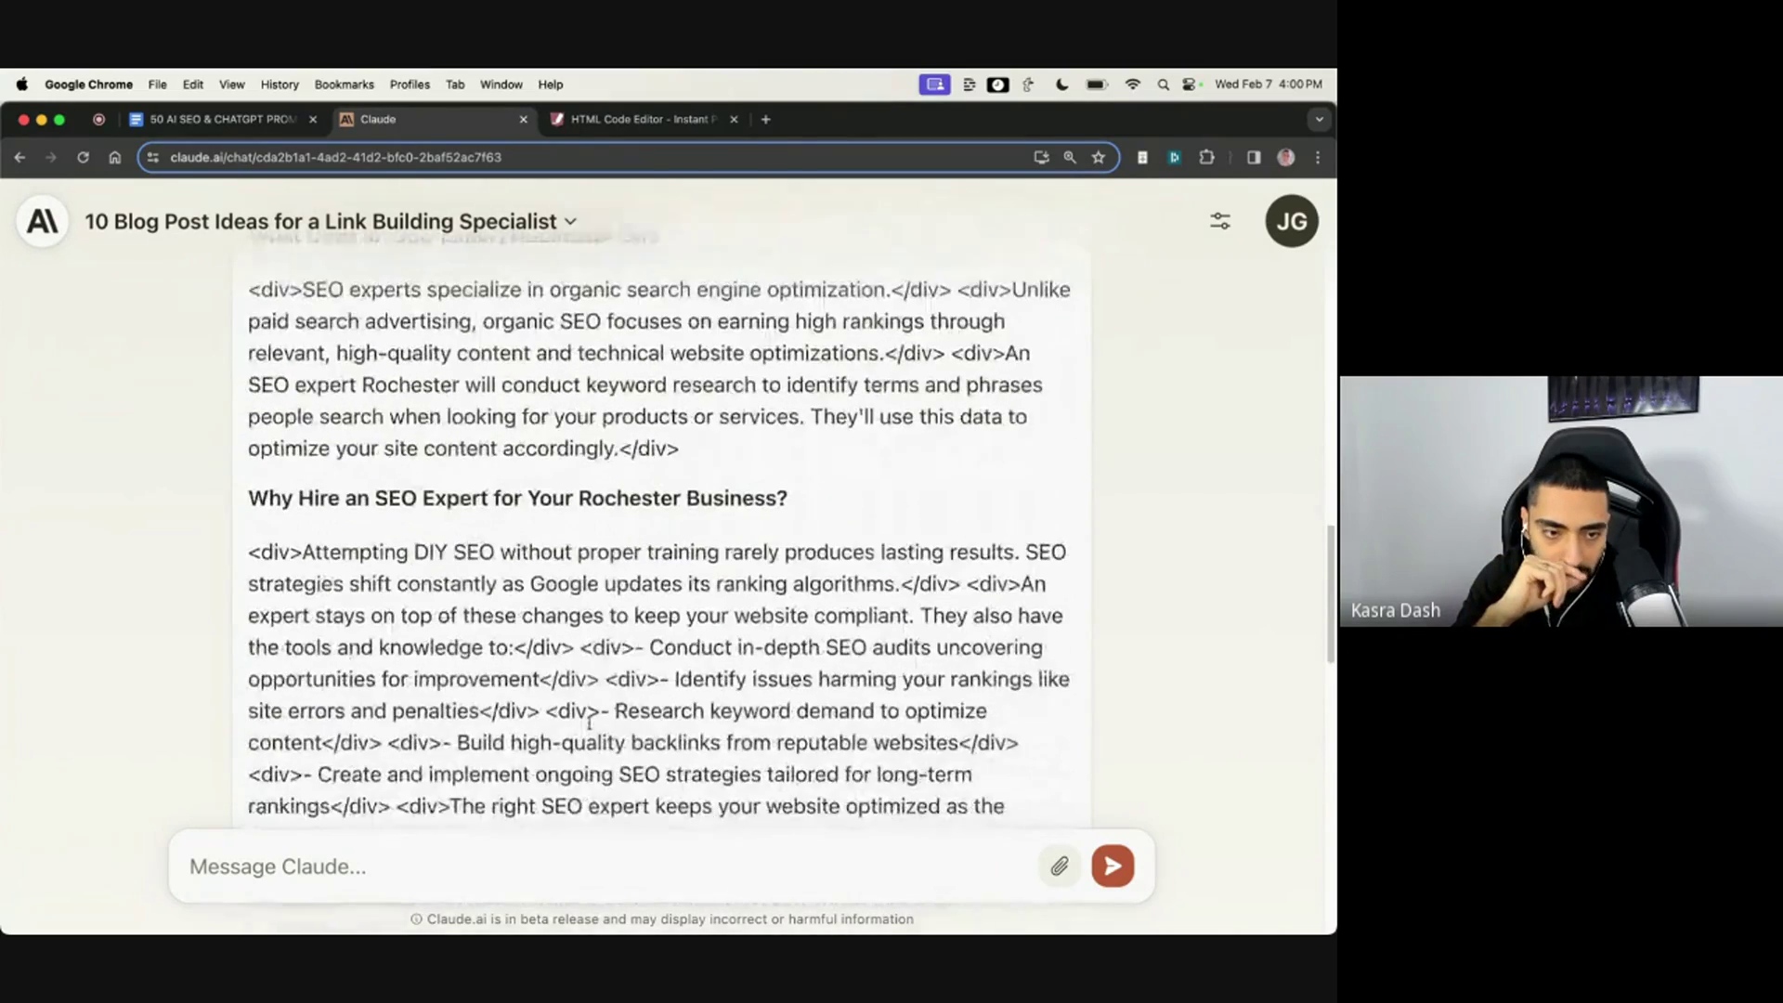
scroll(591, 723, down, 20)
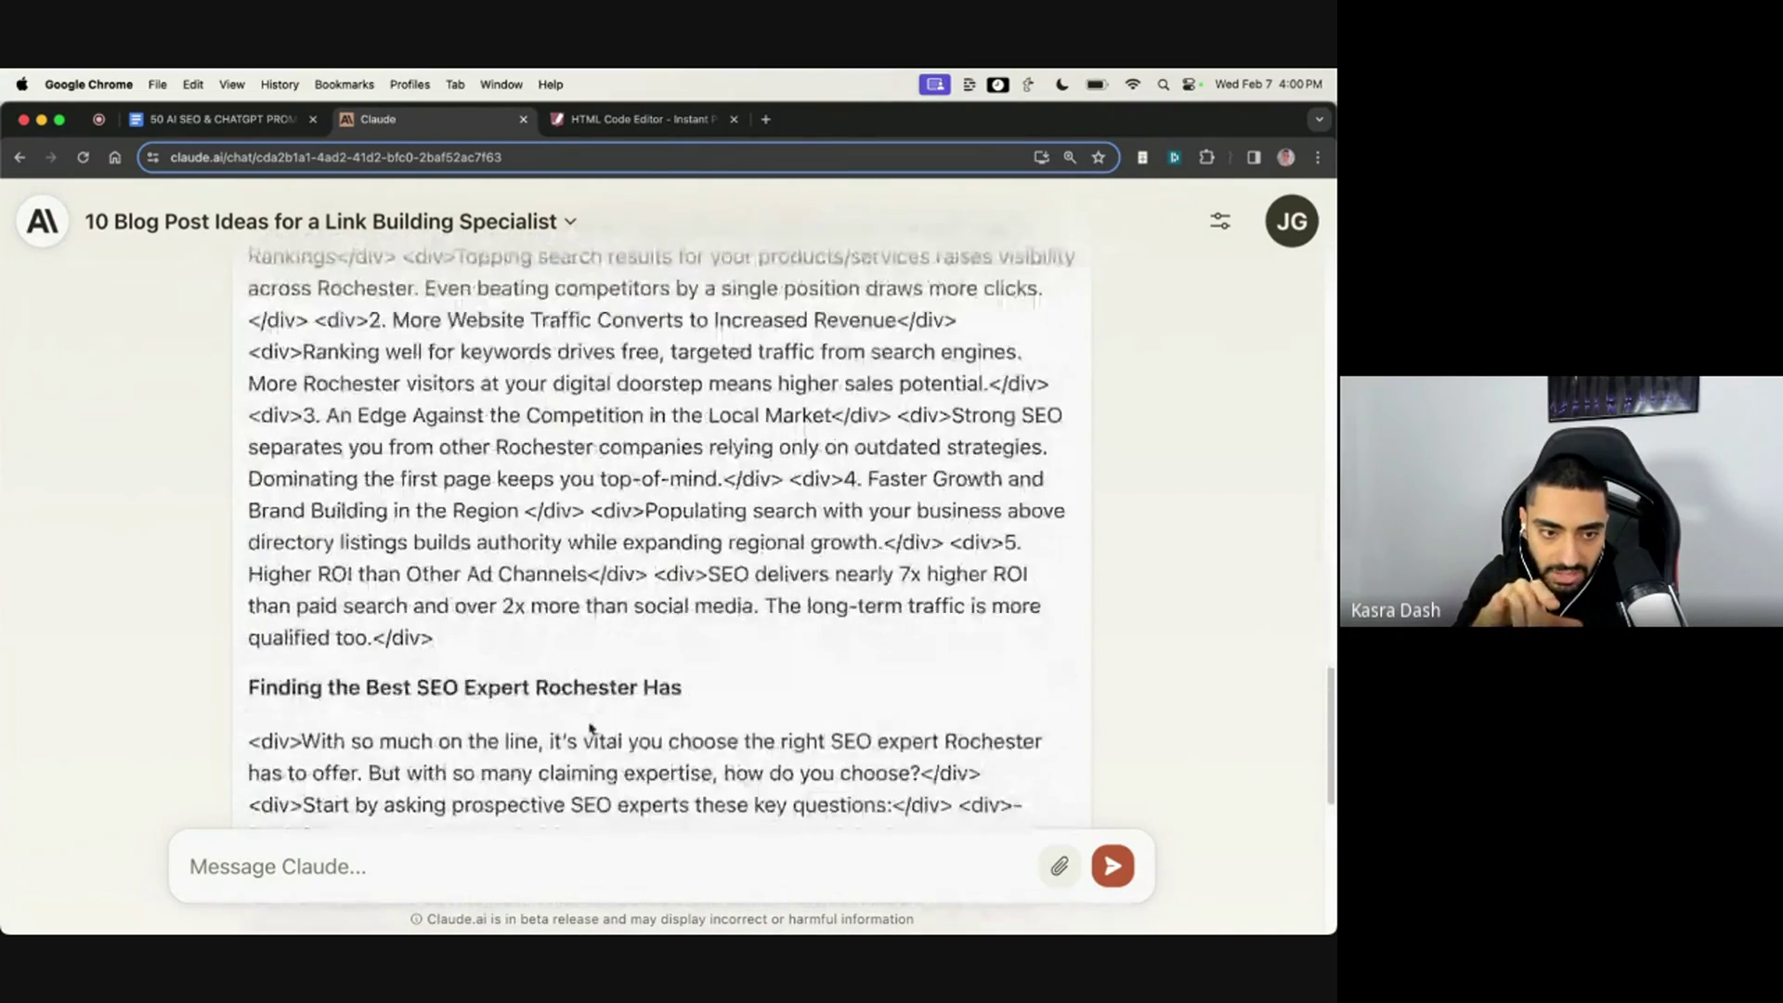
scroll(599, 662, down, 11)
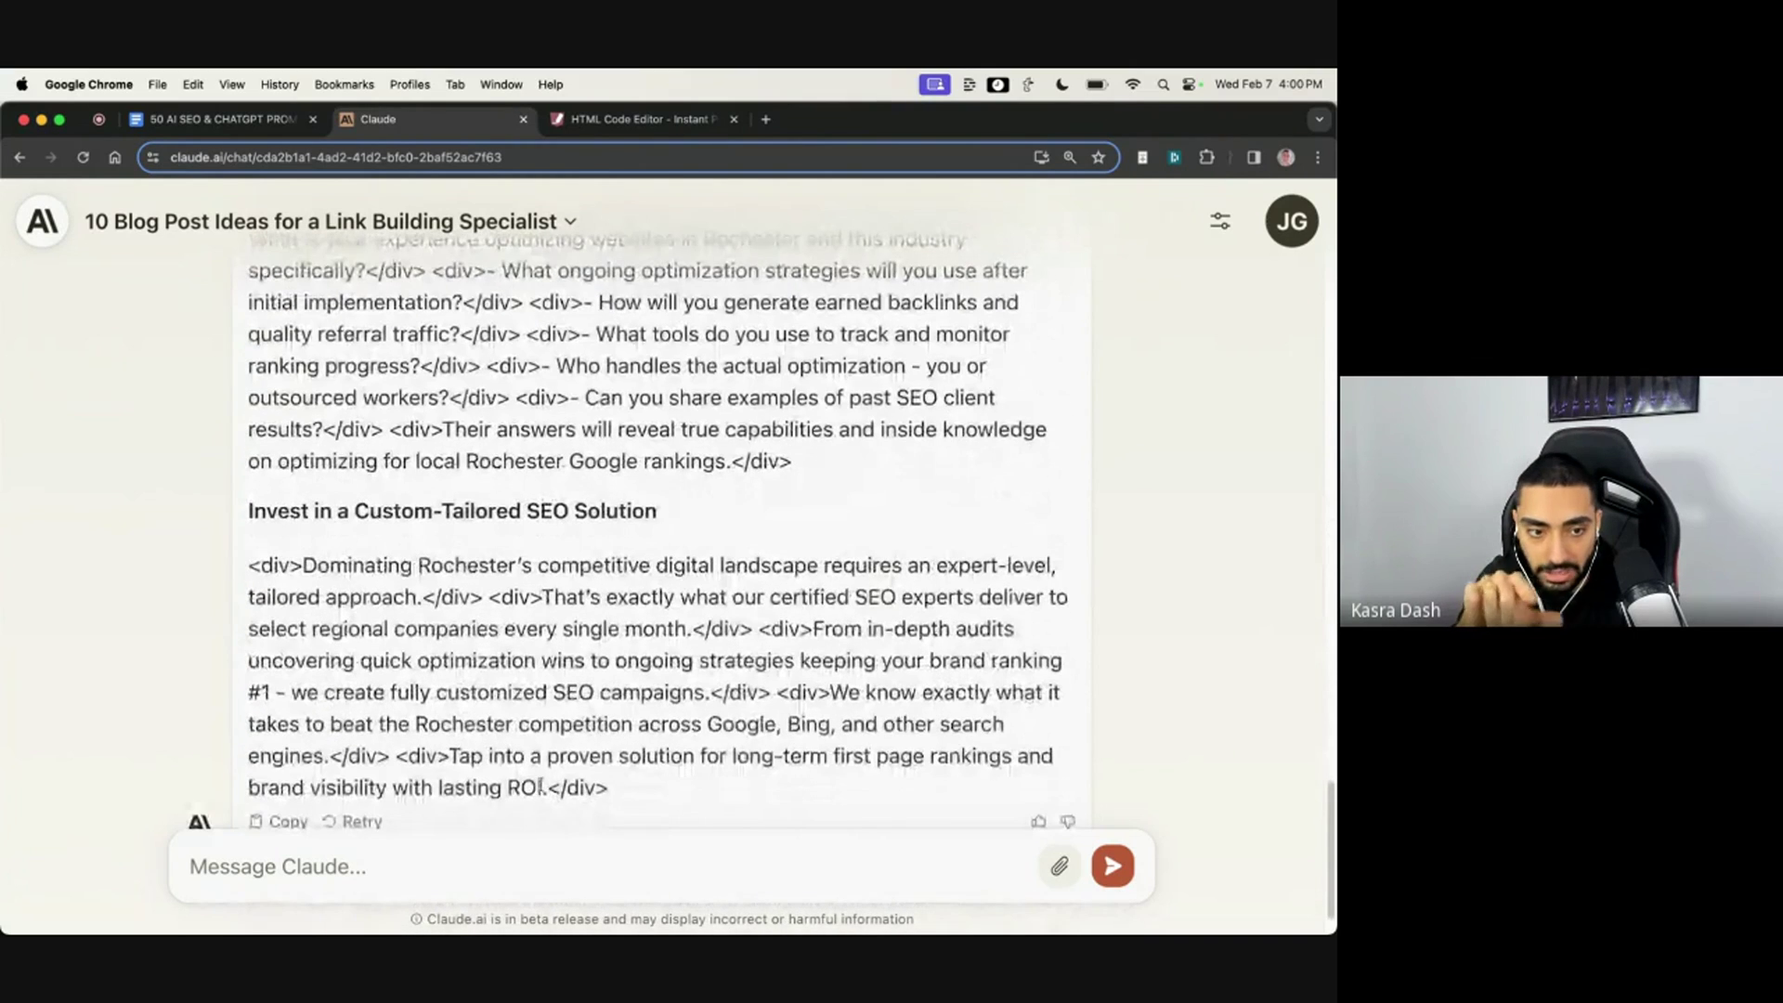
Step: Send Claude the request 'Rewrite without the div code'
text(Rewrite )
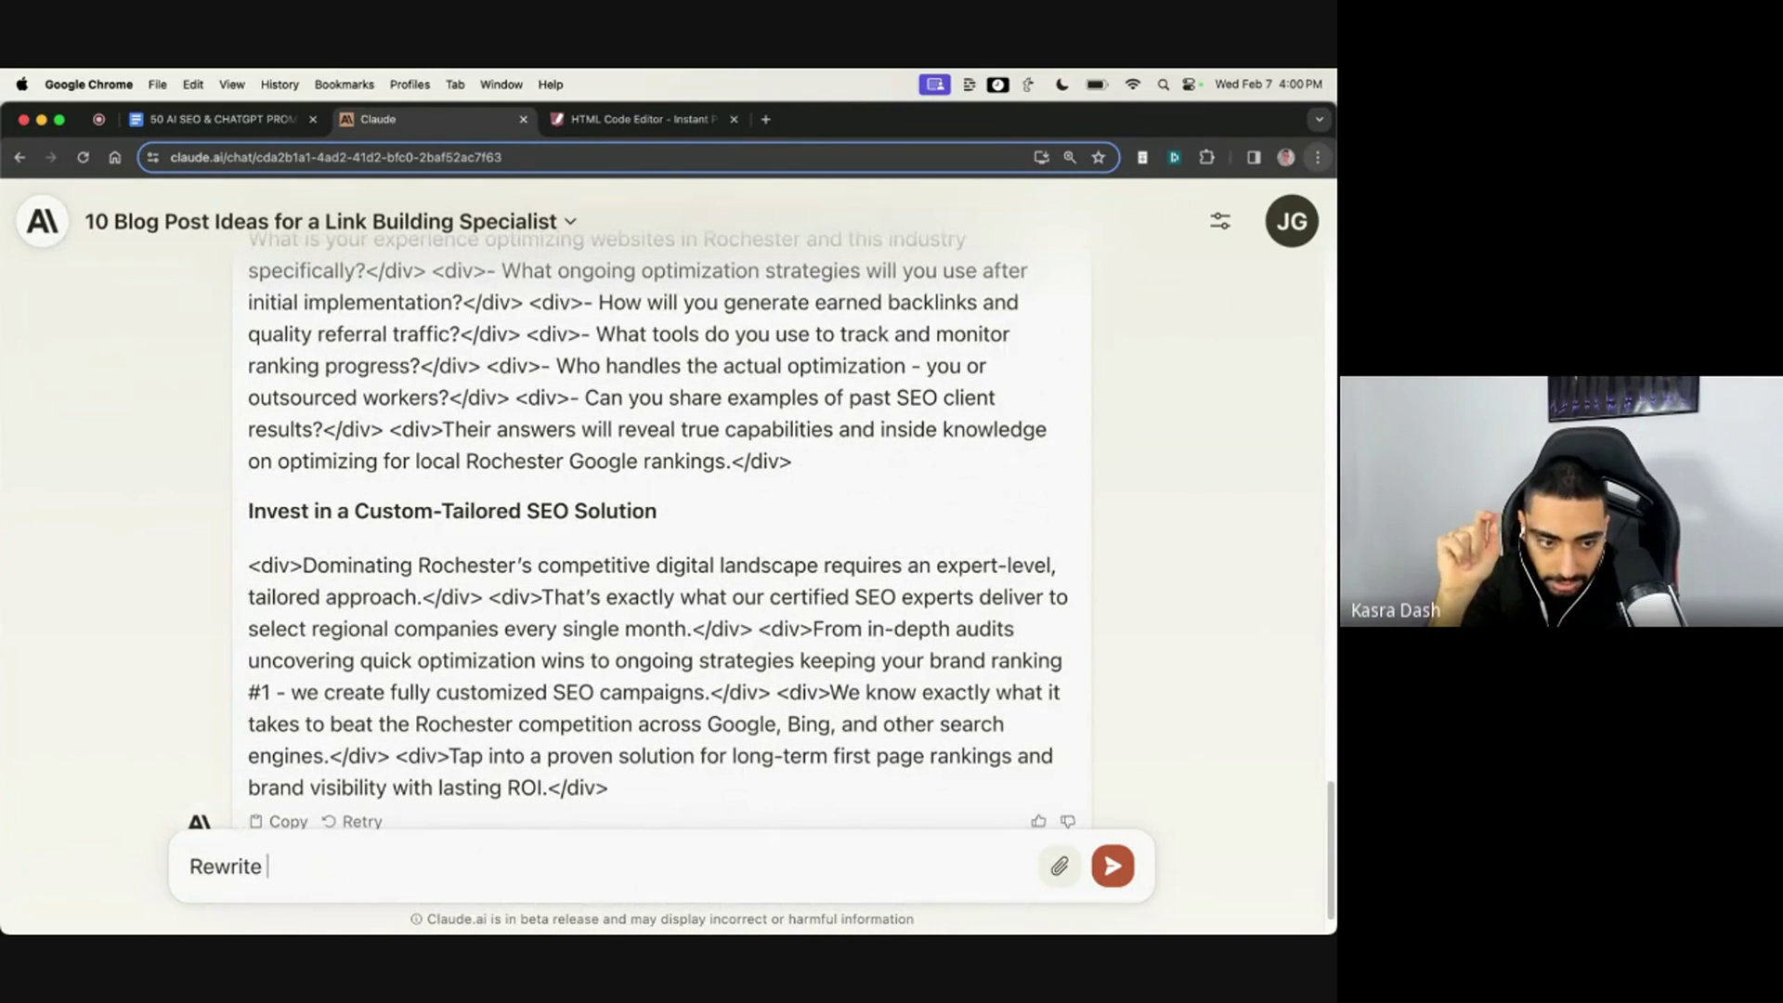
text(without the div )
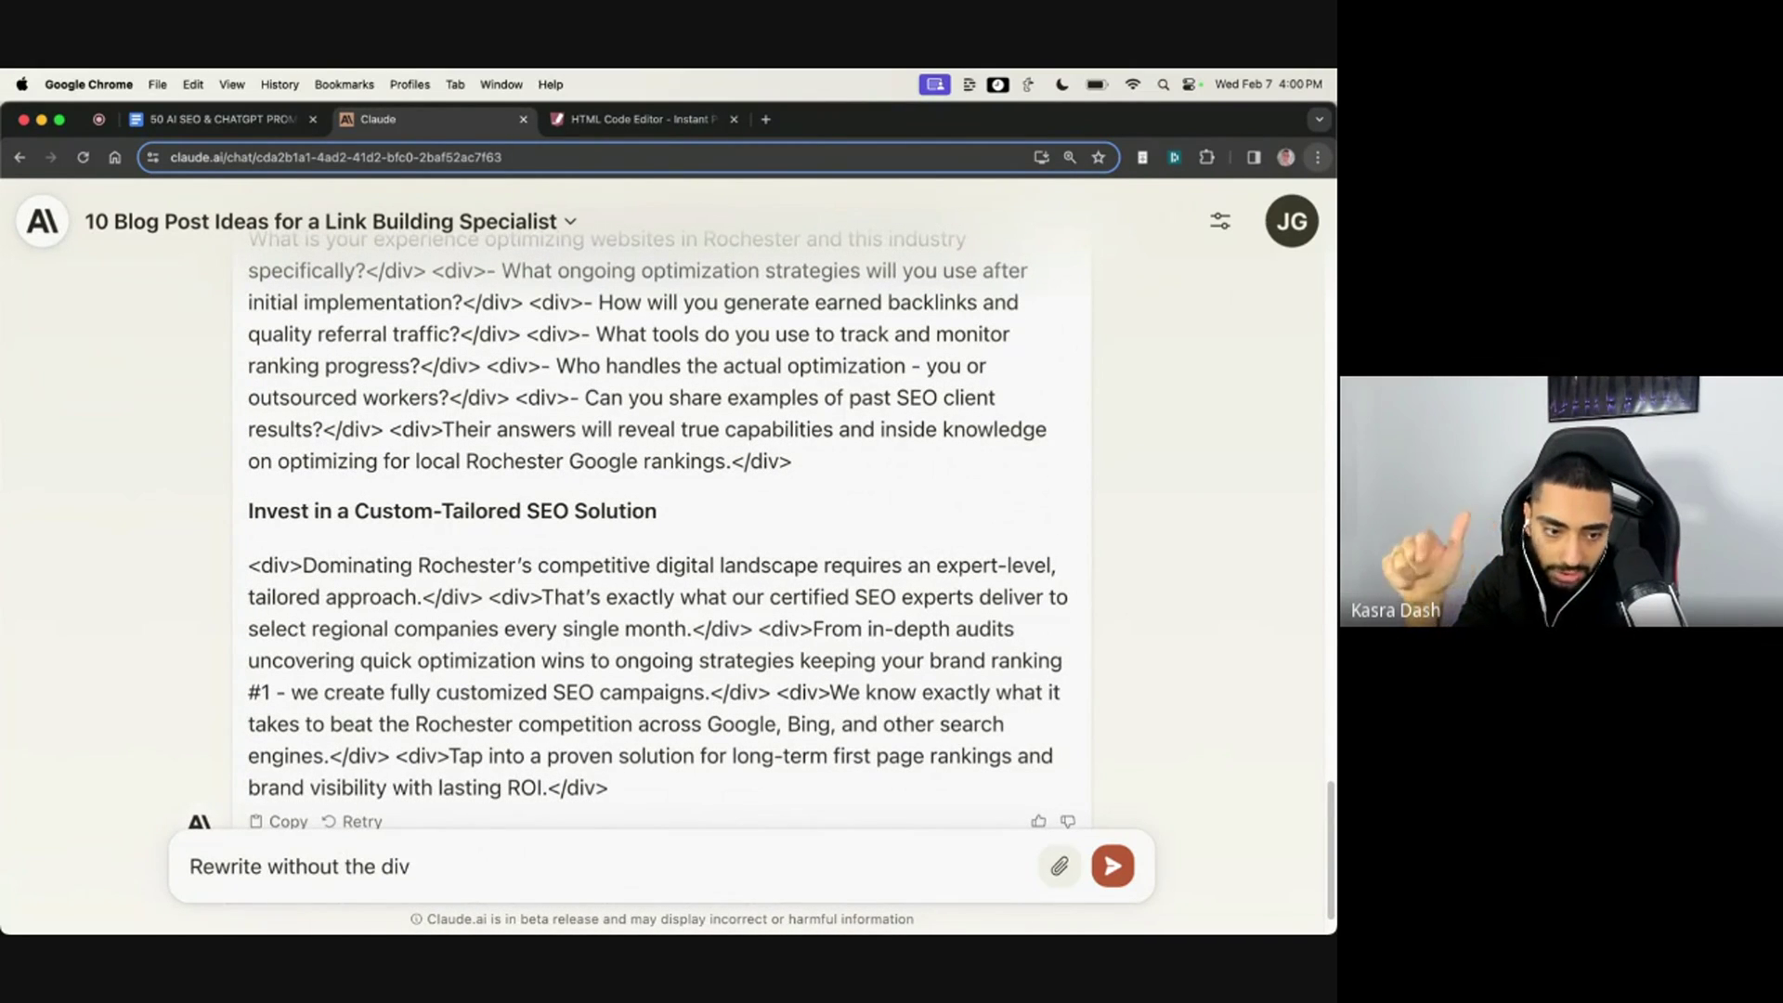
text(code)
key(Return)
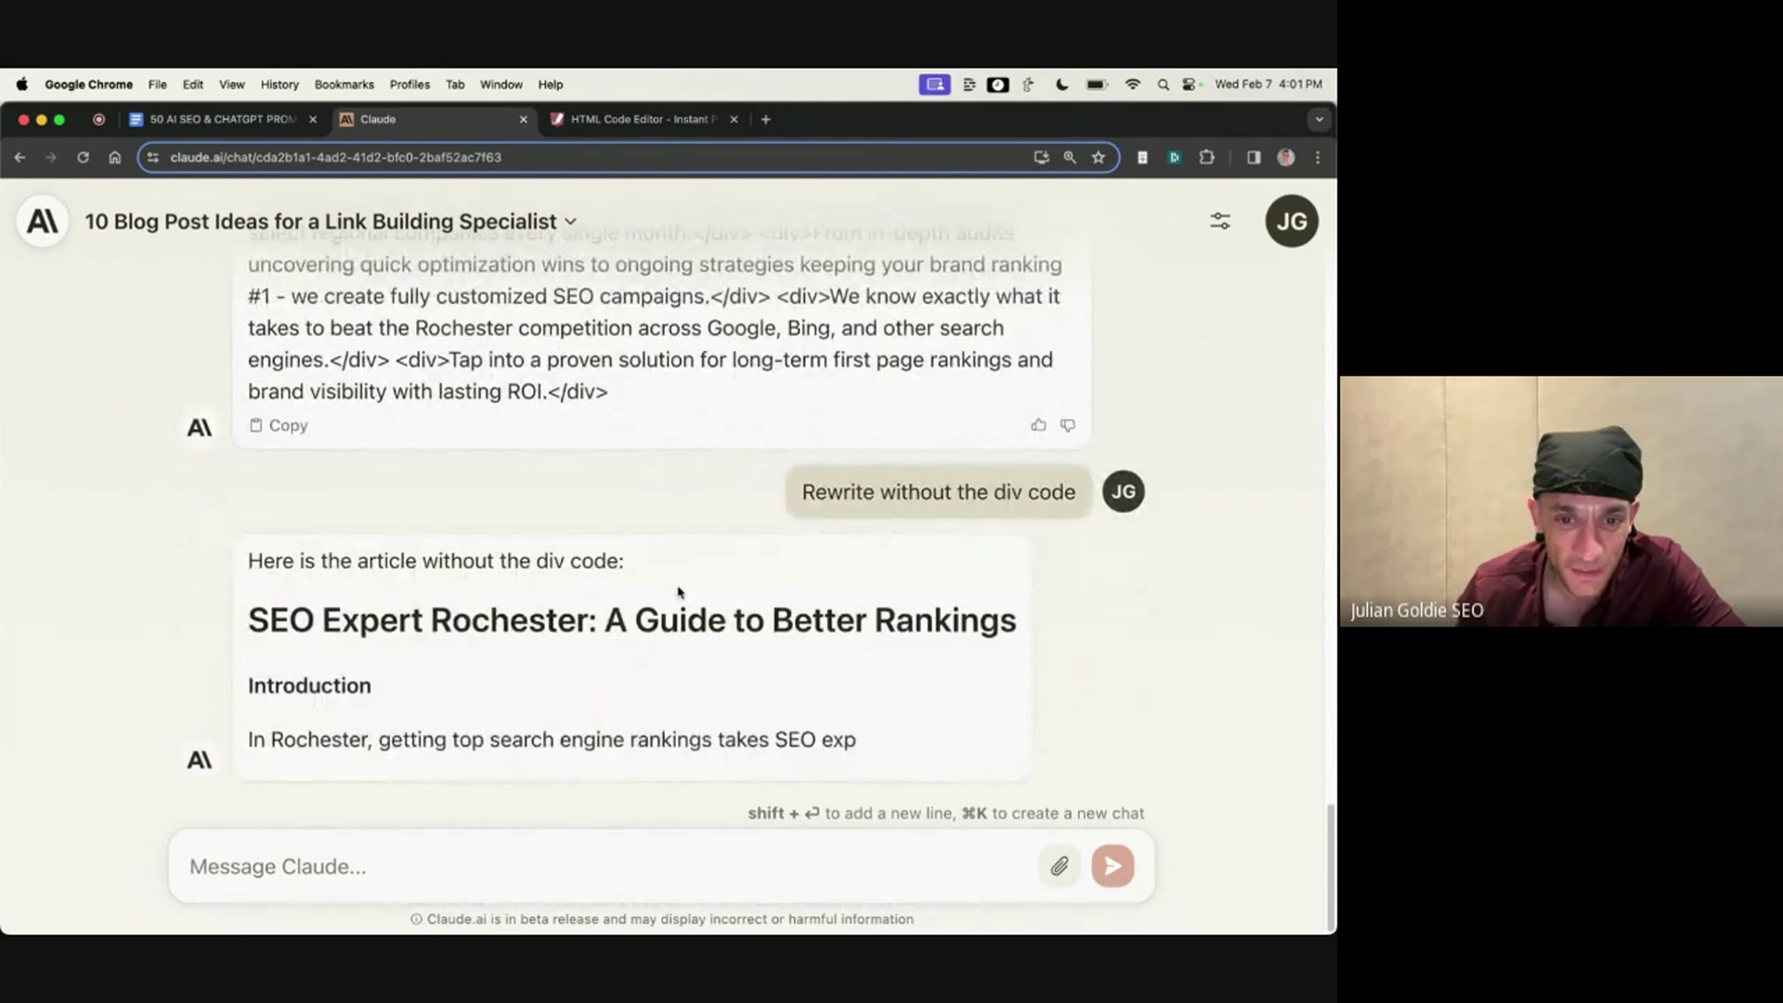
scroll(670, 438, up, 20)
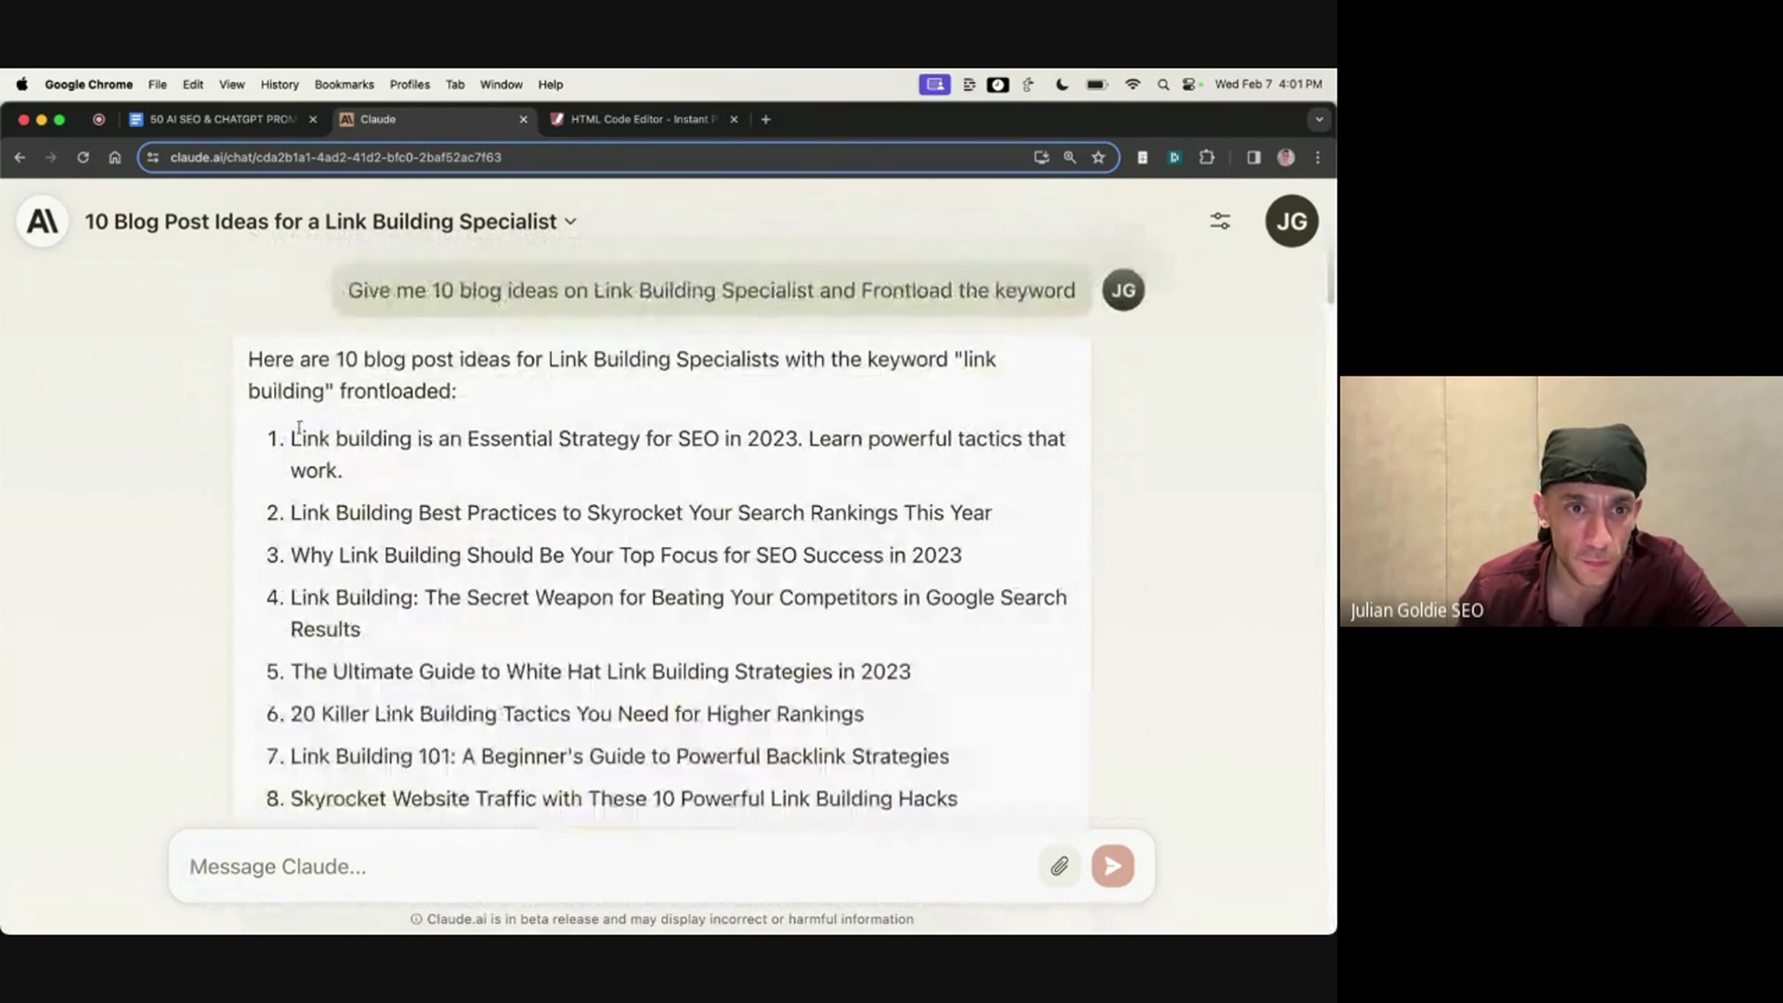
scroll(670, 438, down, 5)
Step: Check the new article prompt in the SEO prompts Google Doc, then follow Claude's rewrite
key(ctrl+shift+Tab)
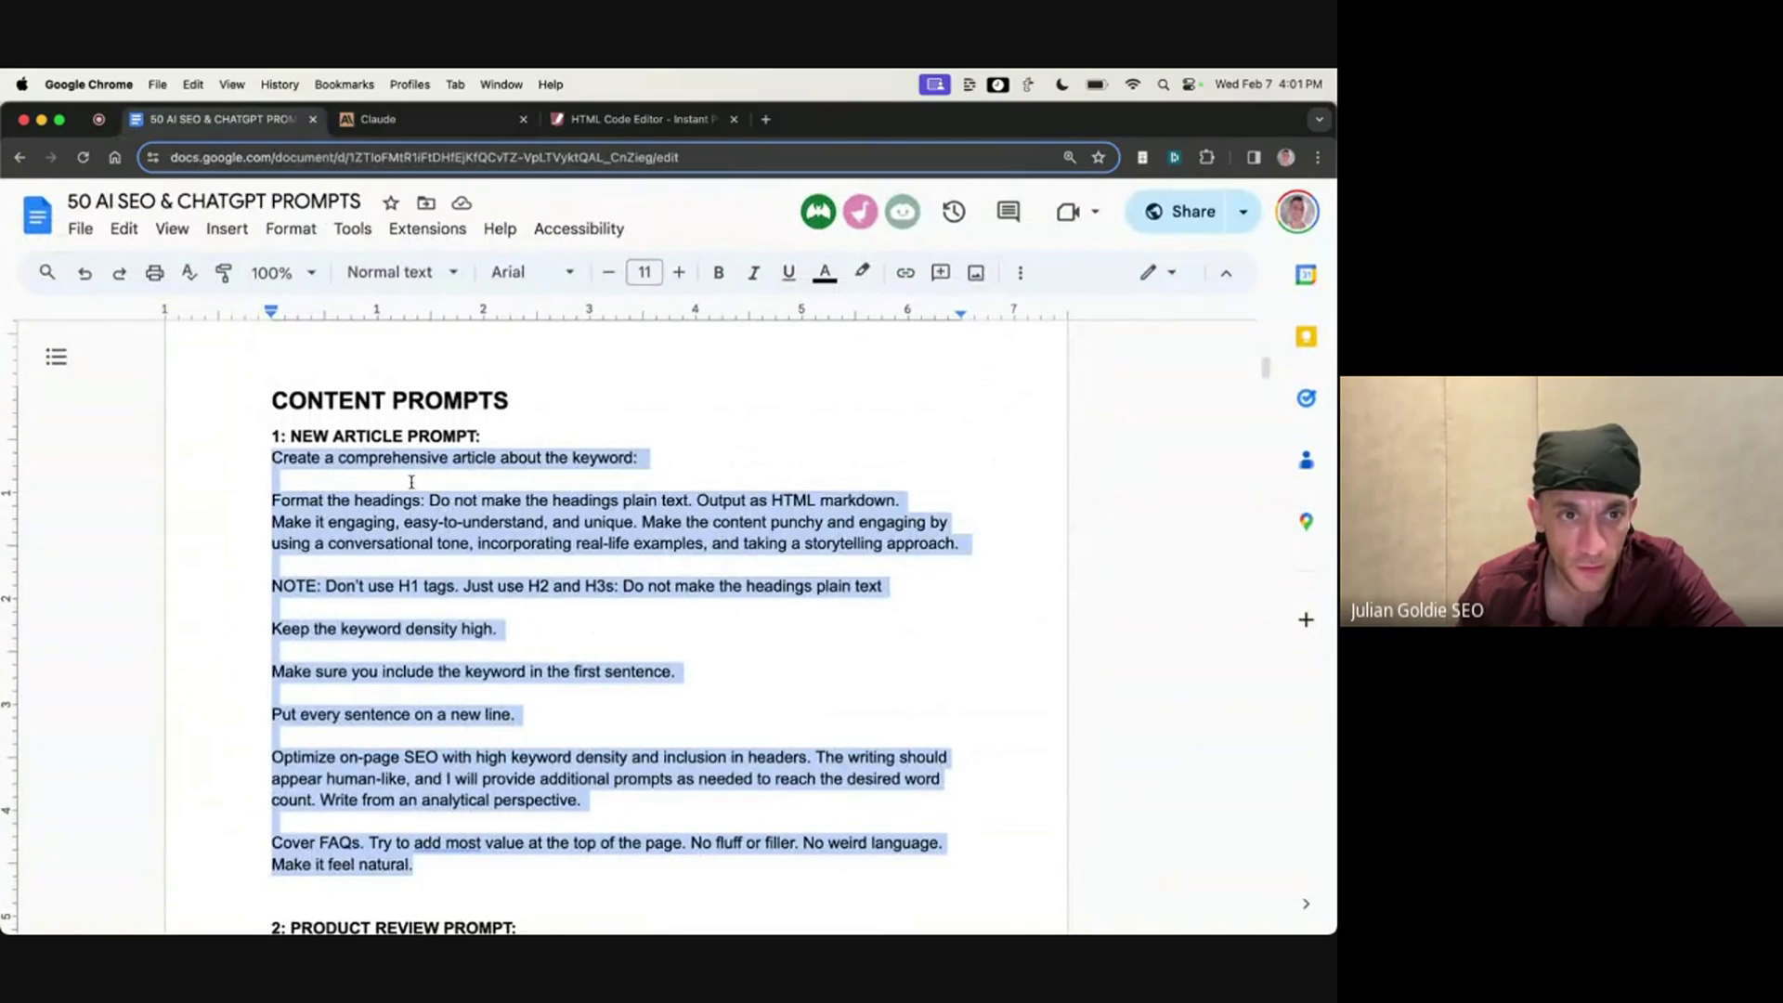
drag(271, 457, 476, 840)
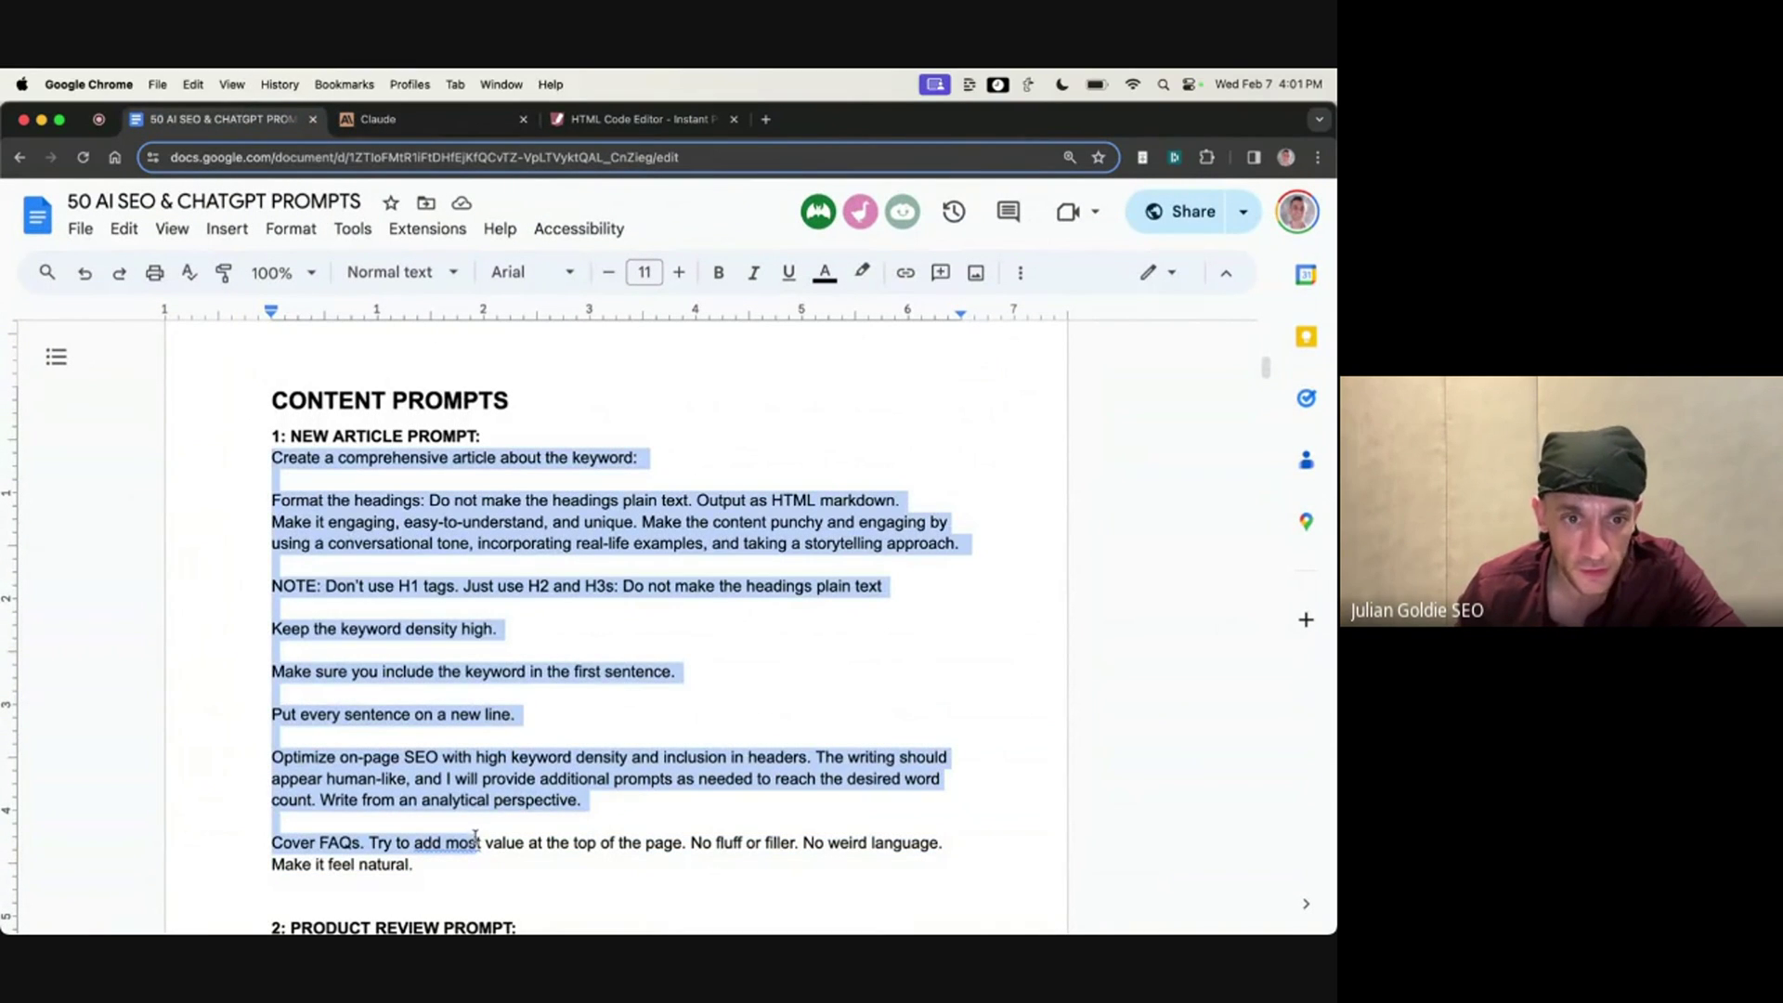
click(476, 840)
click(502, 118)
scroll(738, 688, down, 10)
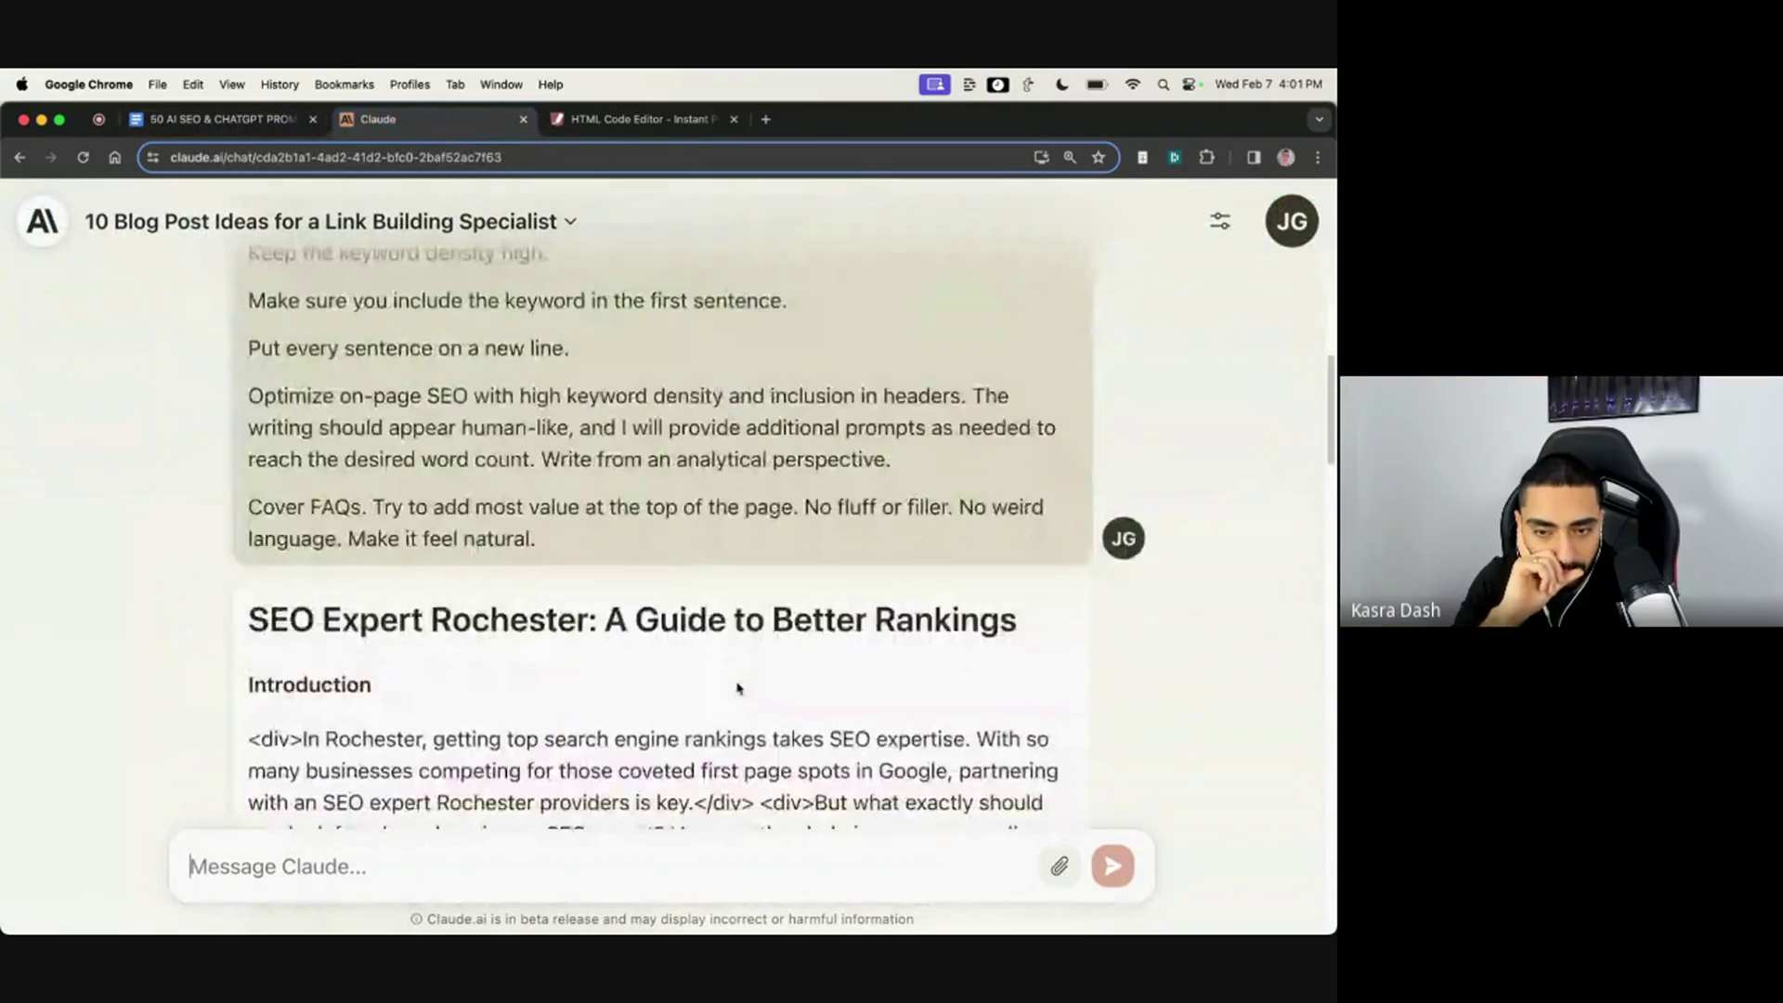
scroll(738, 688, down, 5)
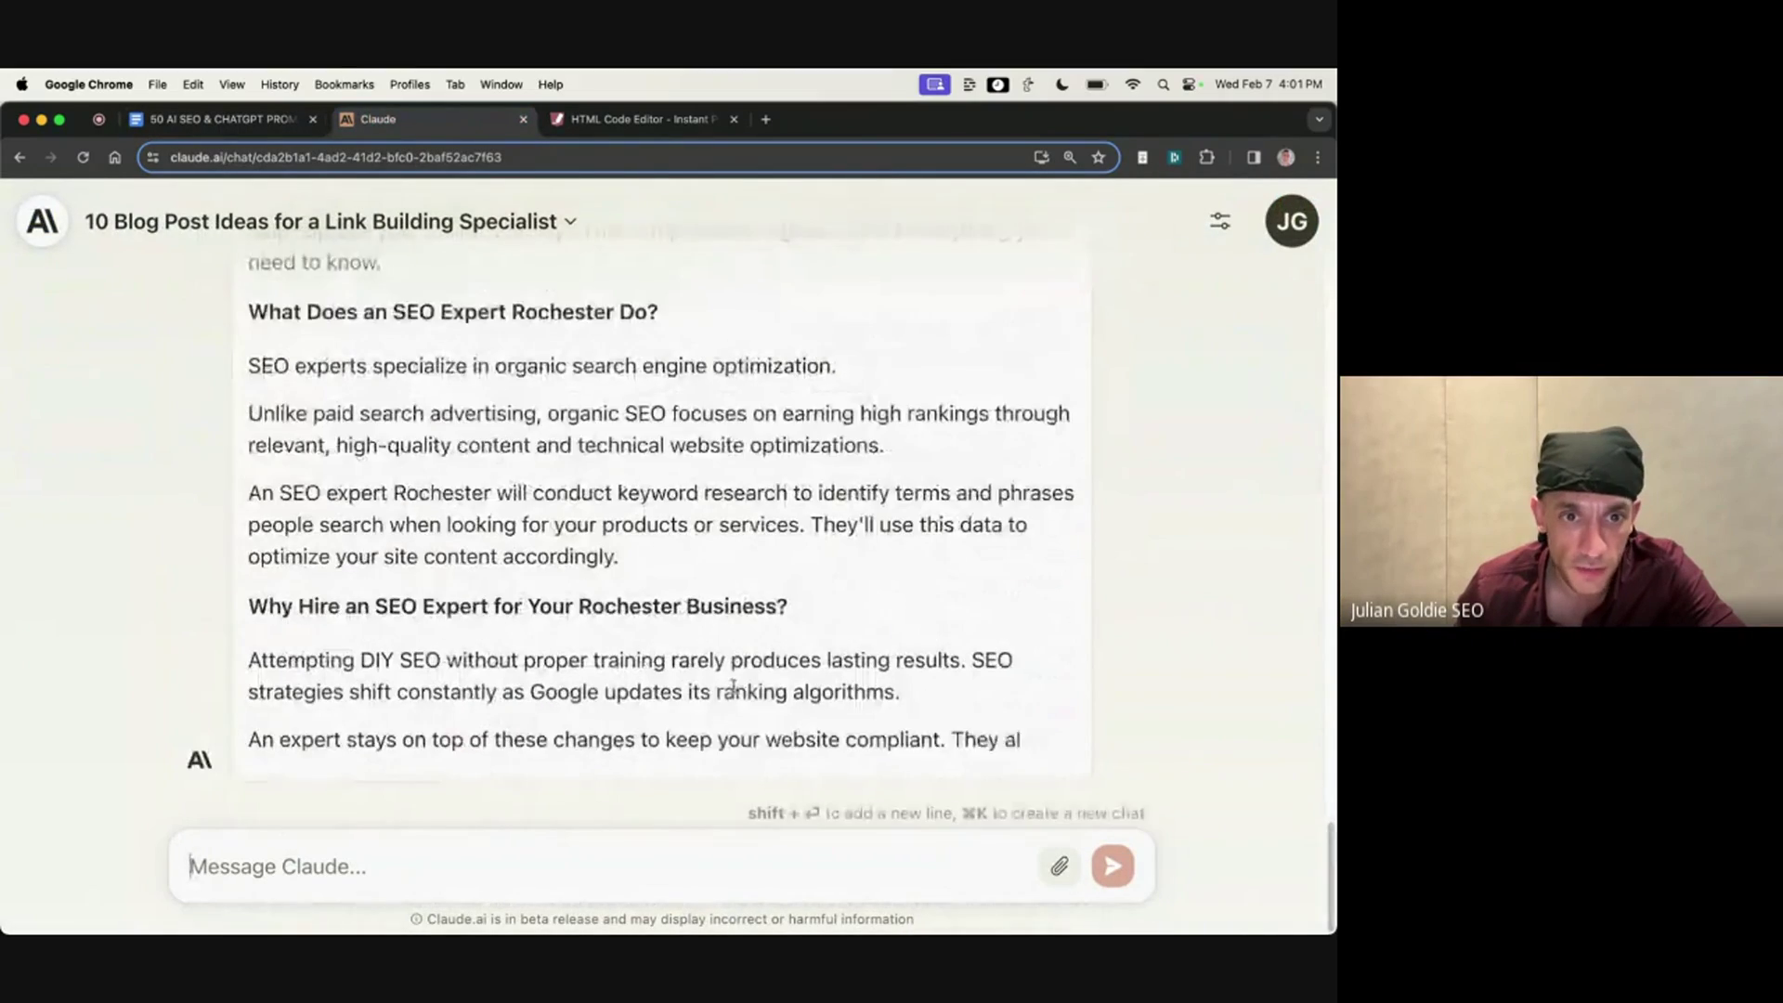
Step: Highlight the sent request and the opening section of the rewritten article
scroll(733, 687, up, 5)
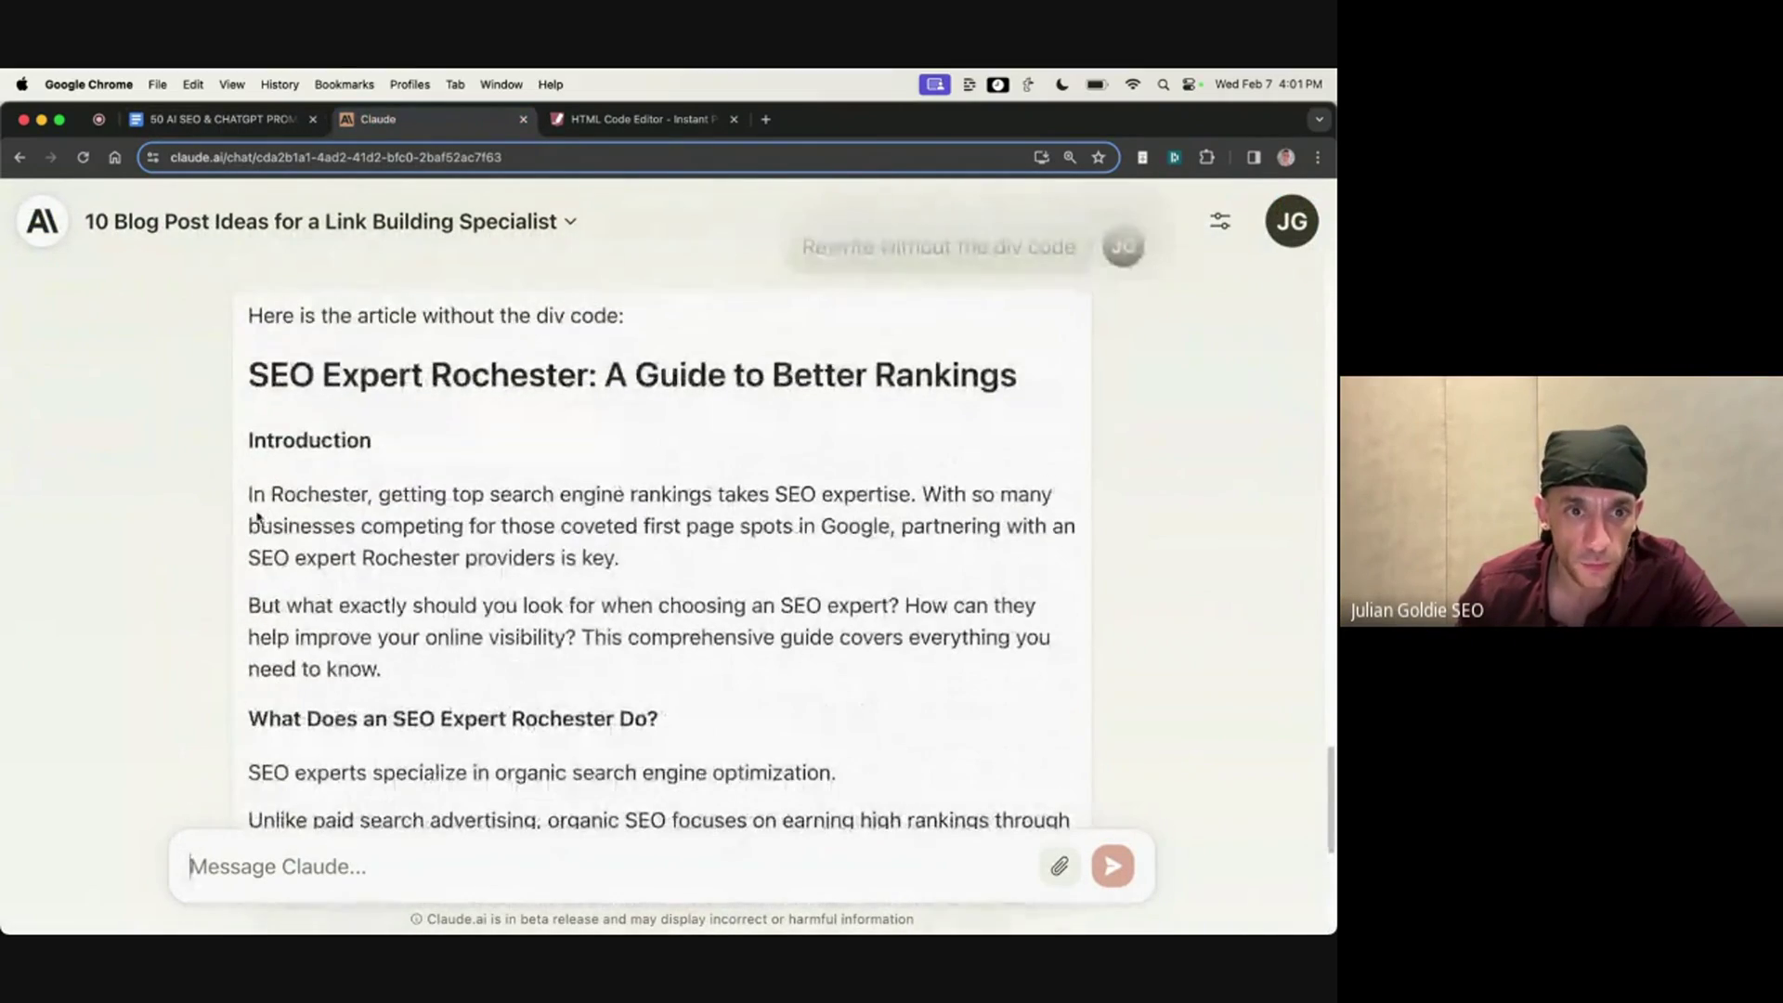
scroll(705, 348, up, 2)
drag(798, 326, 1081, 331)
click(186, 490)
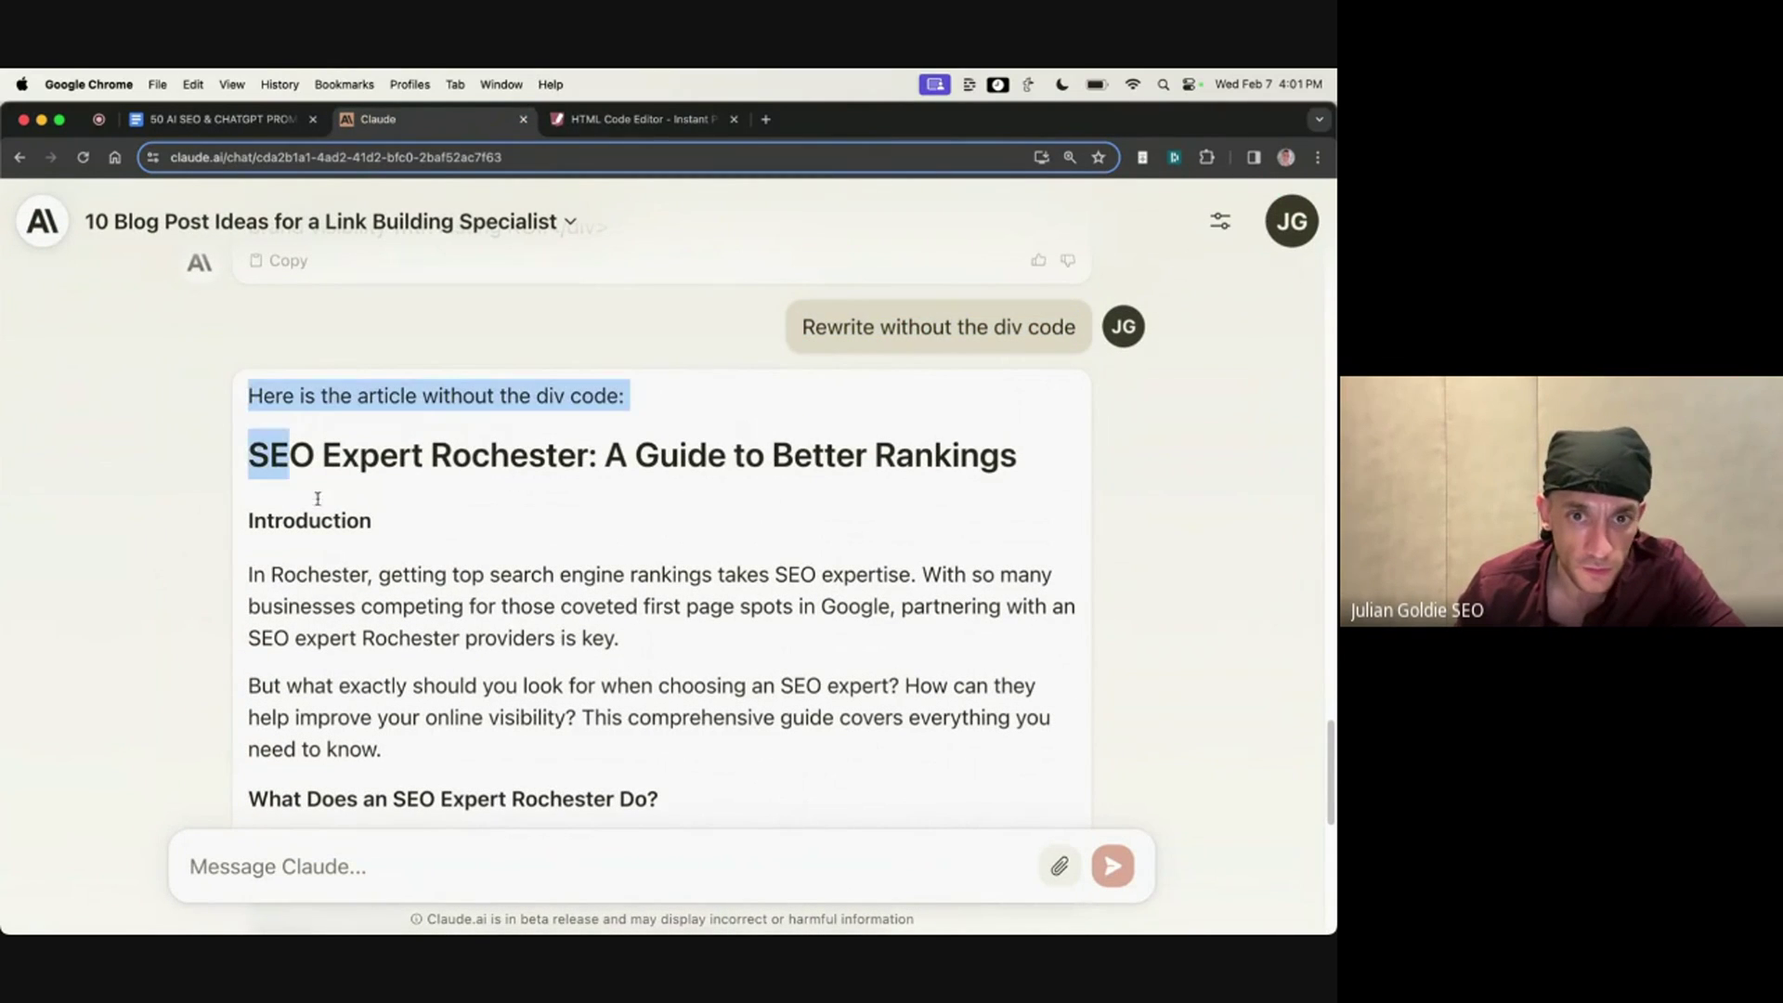
drag(318, 498, 617, 749)
Step: Scroll through the div-free rewrite to check its clean headings and Introduction paragraphs
scroll(616, 749, down, 10)
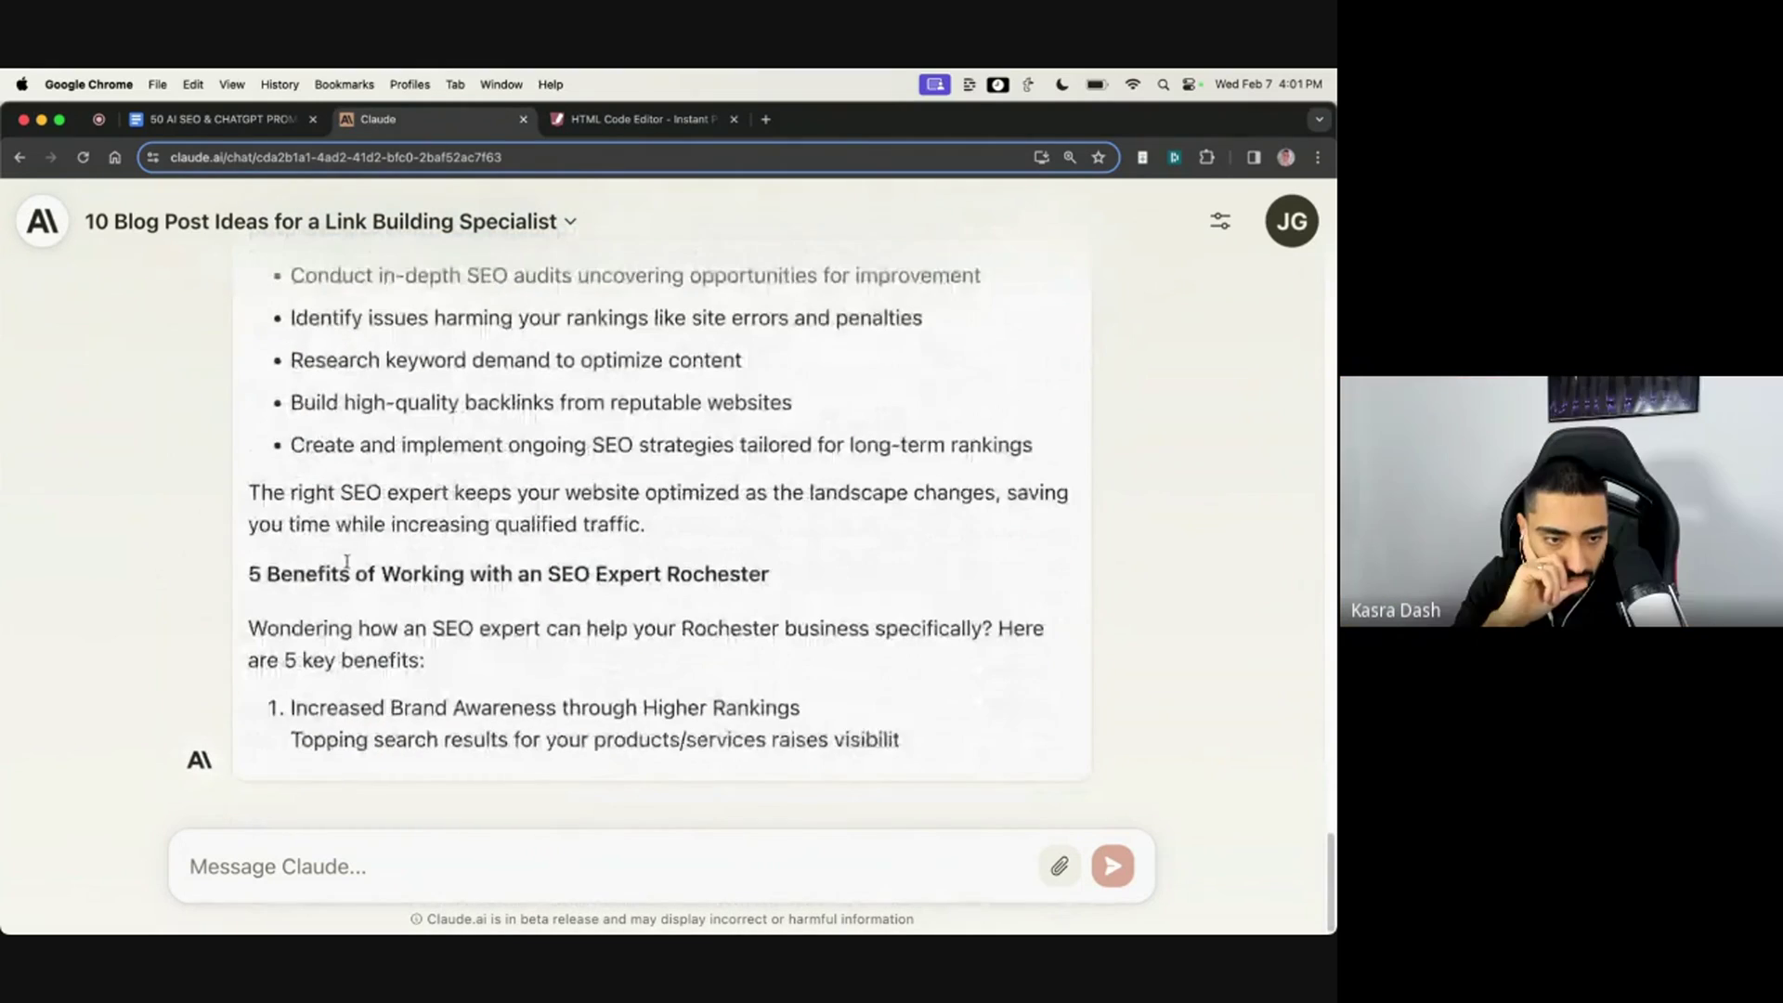
scroll(452, 422, up, 5)
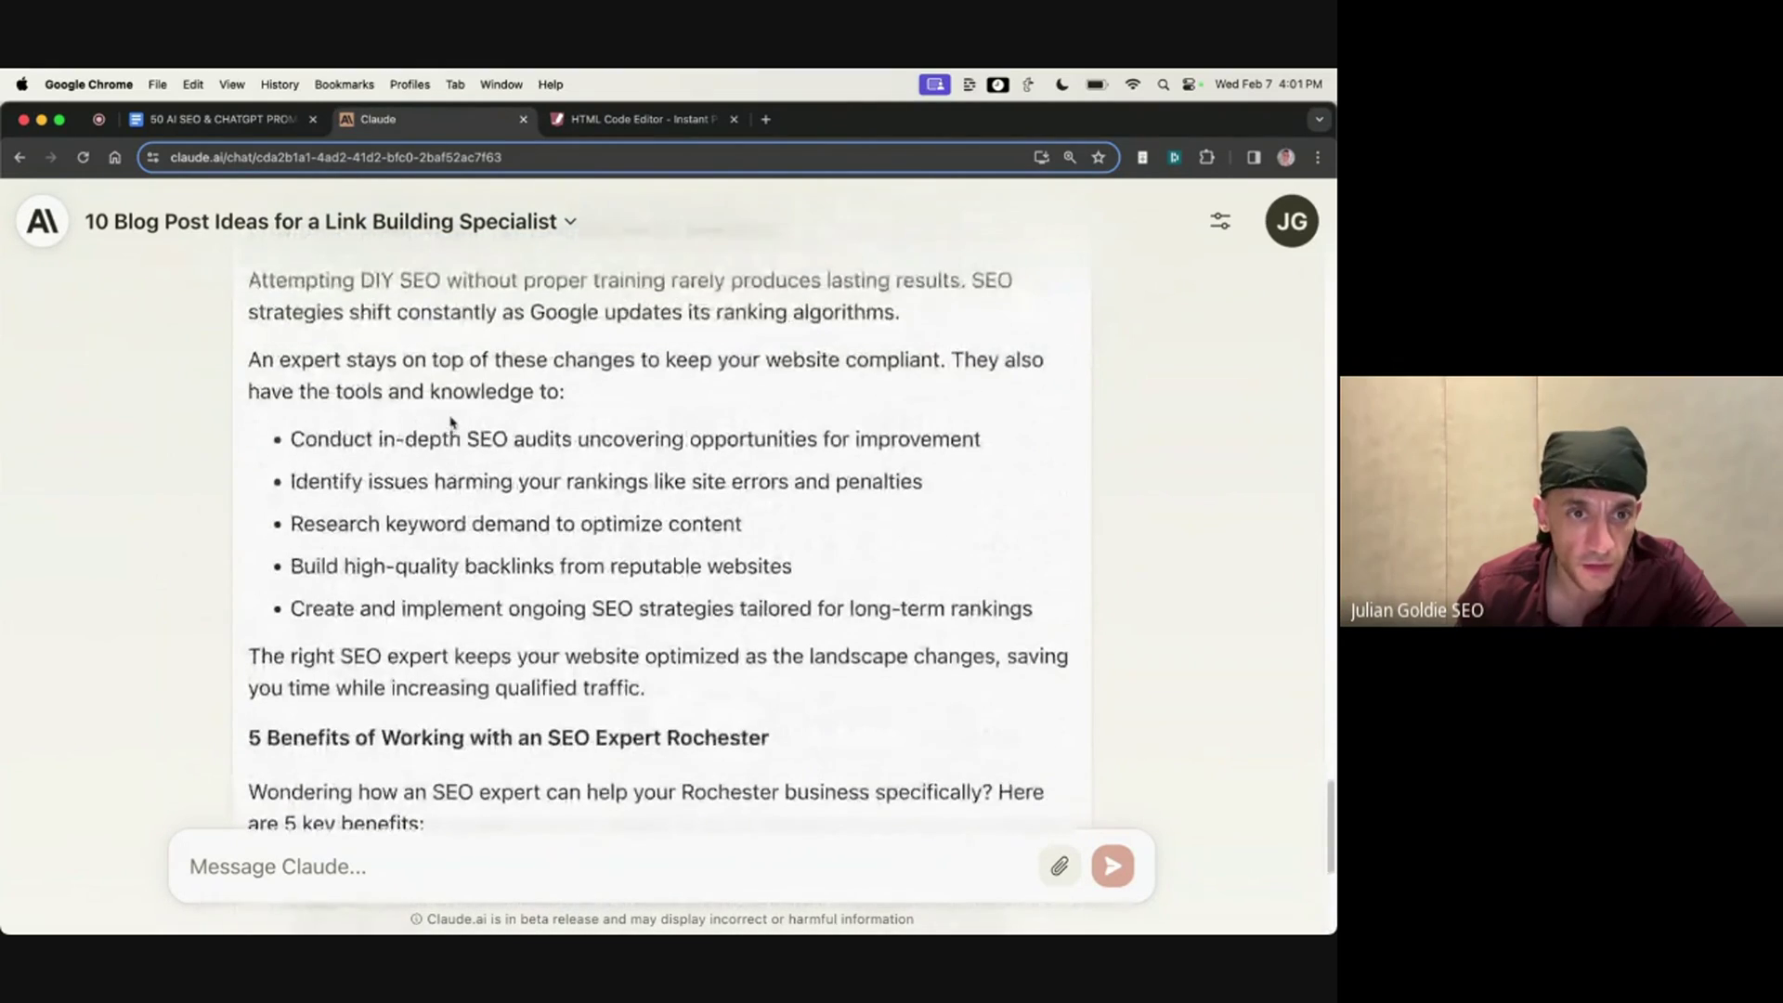
scroll(452, 423, up, 6)
scroll(660, 561, up, 7)
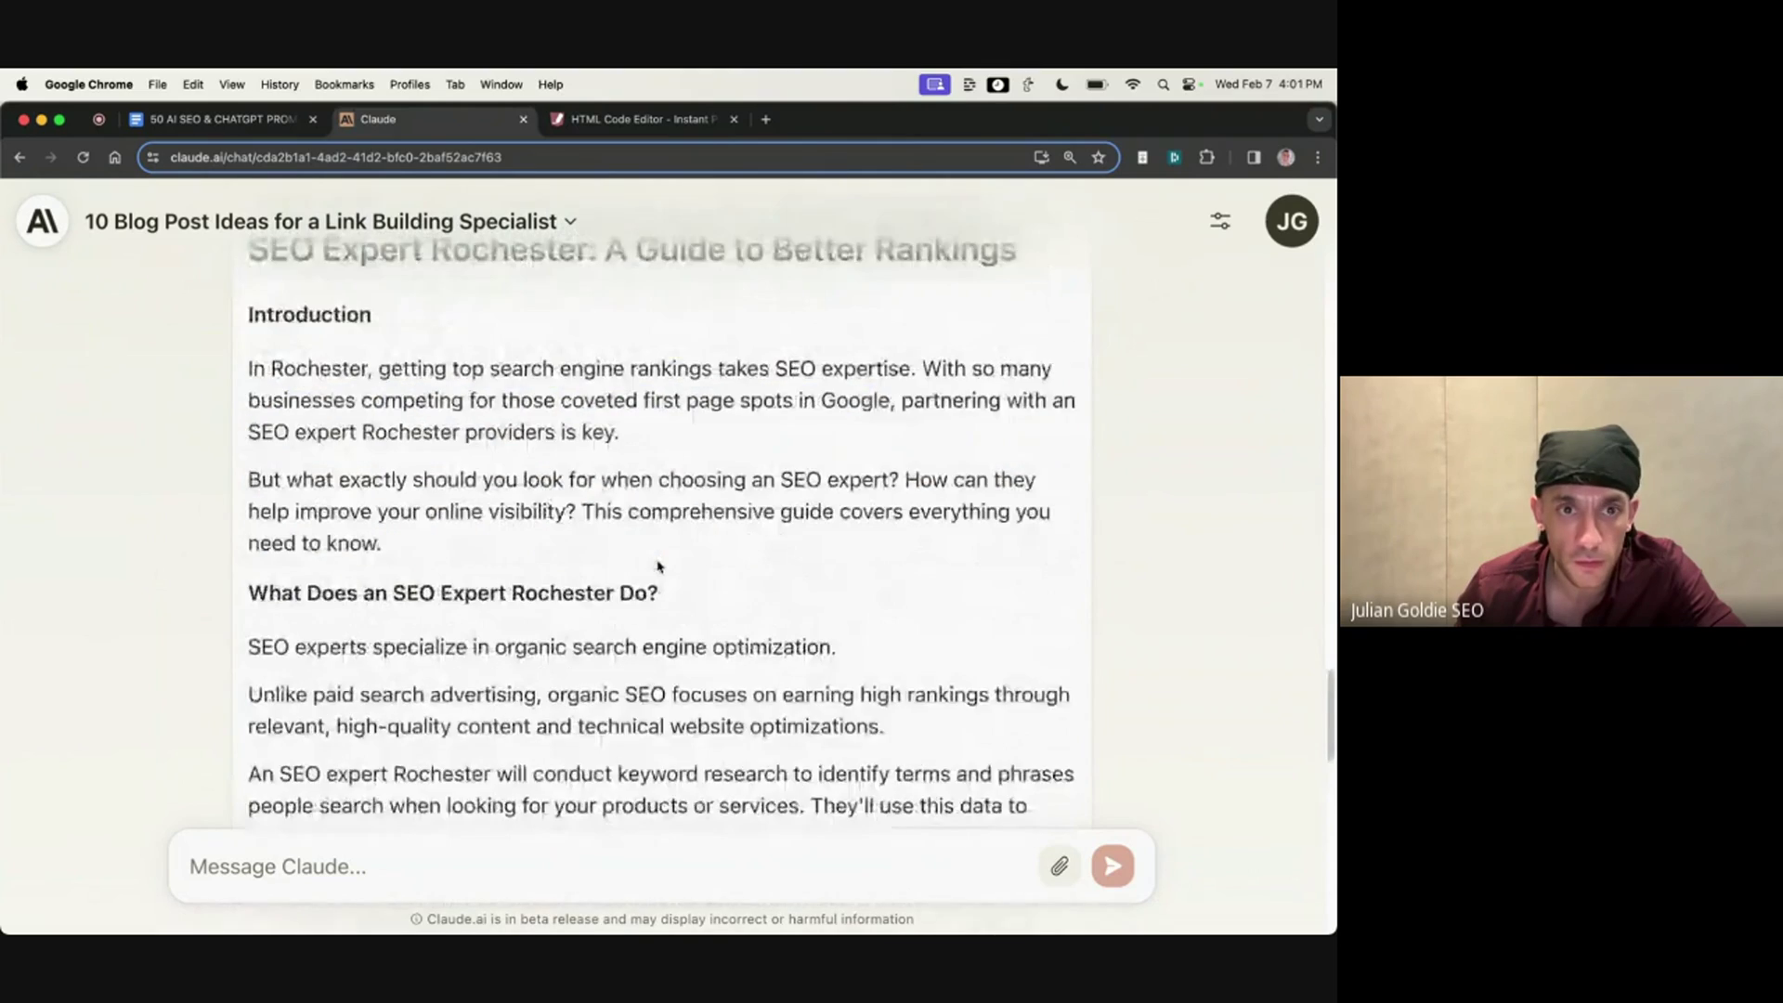
scroll(579, 630, down, 15)
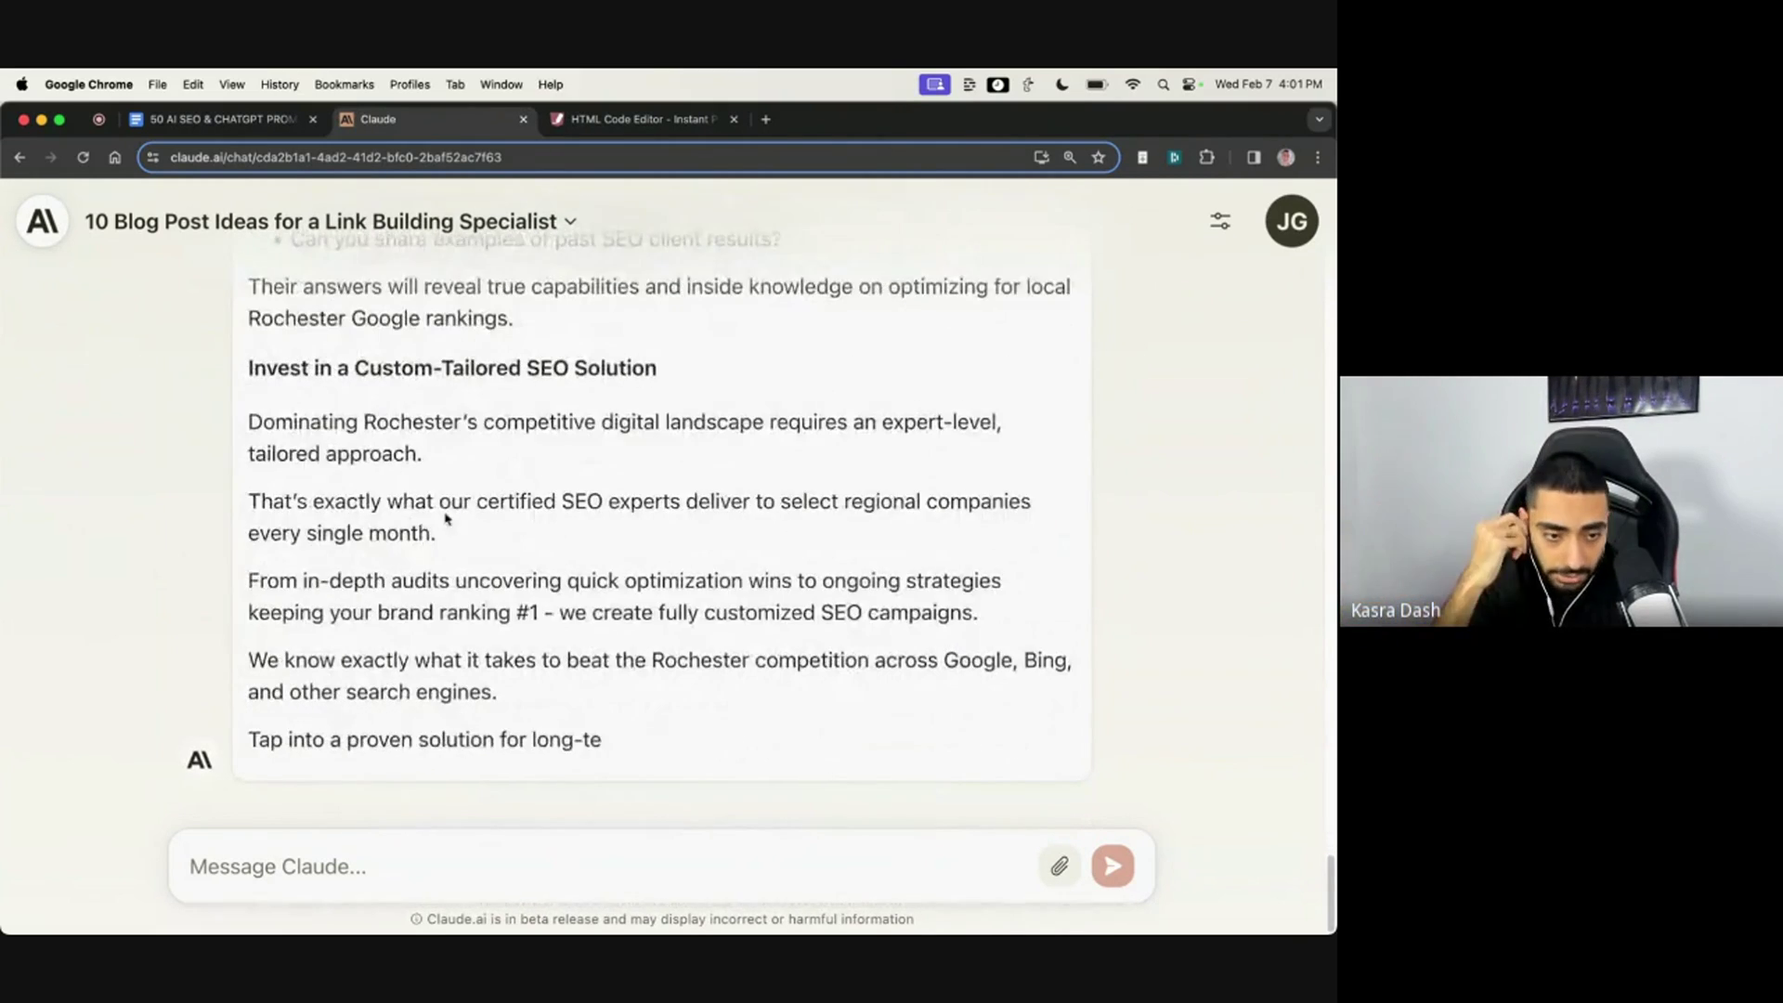
scroll(436, 501, up, 5)
scroll(455, 524, down, 7)
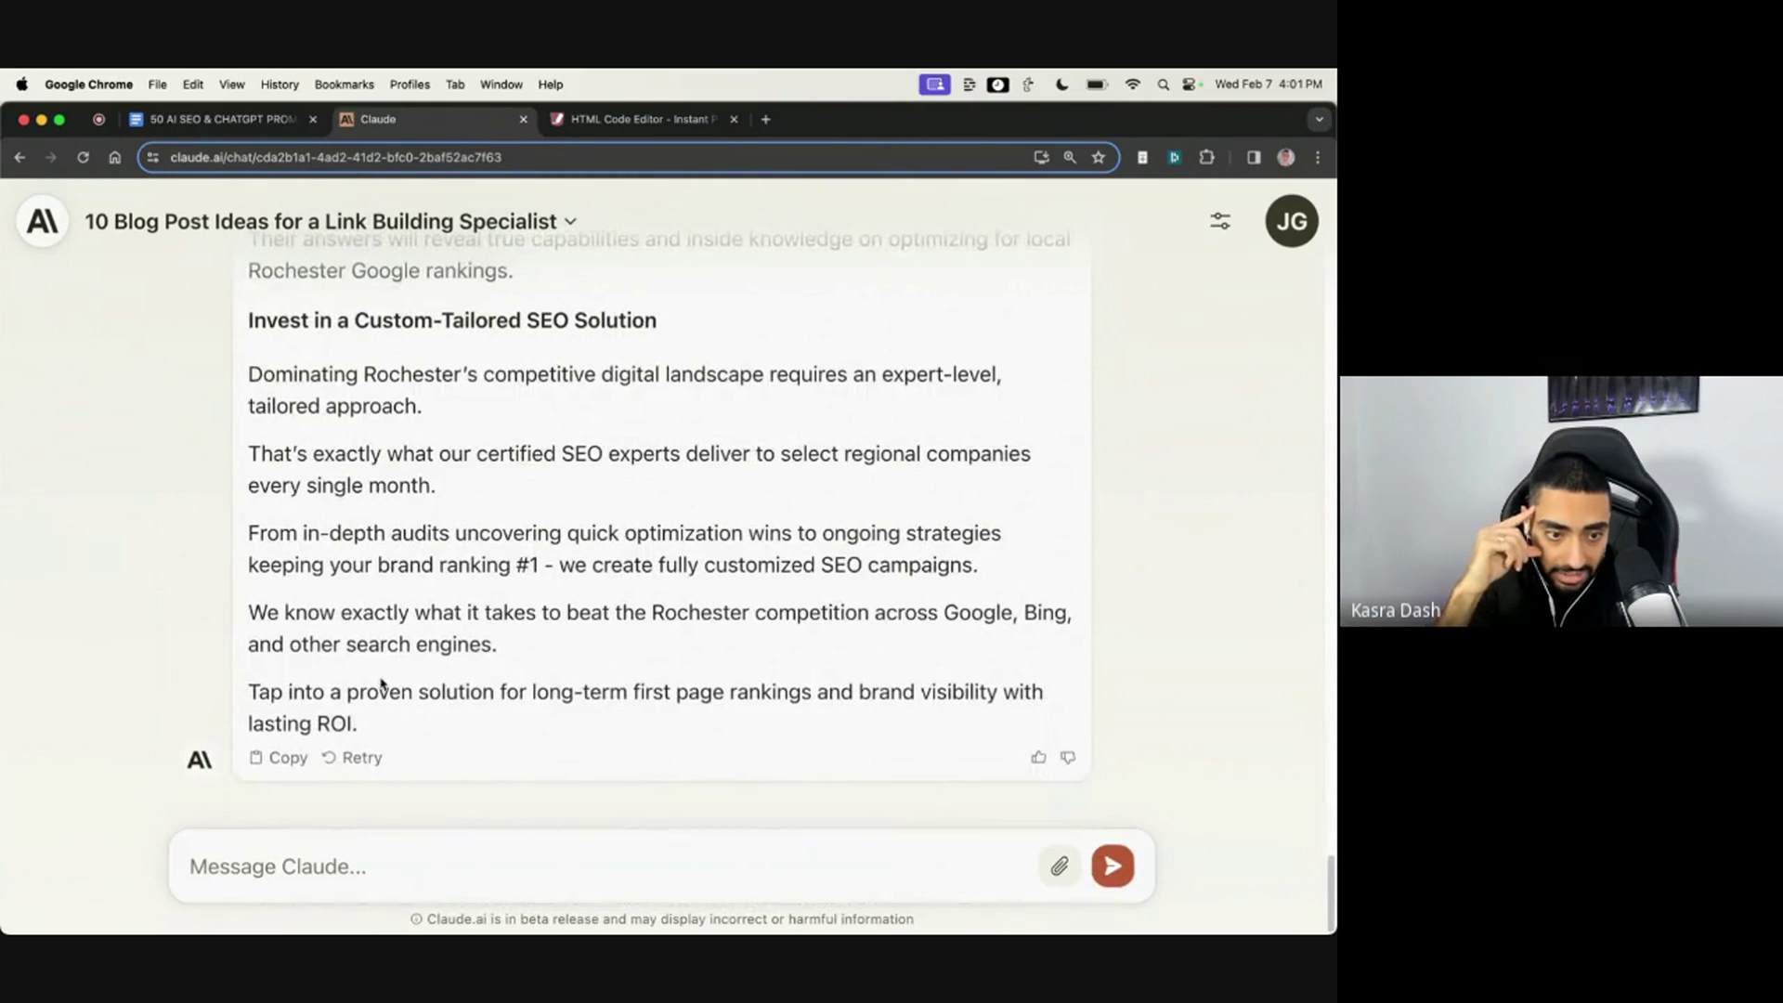
scroll(417, 426, up, 15)
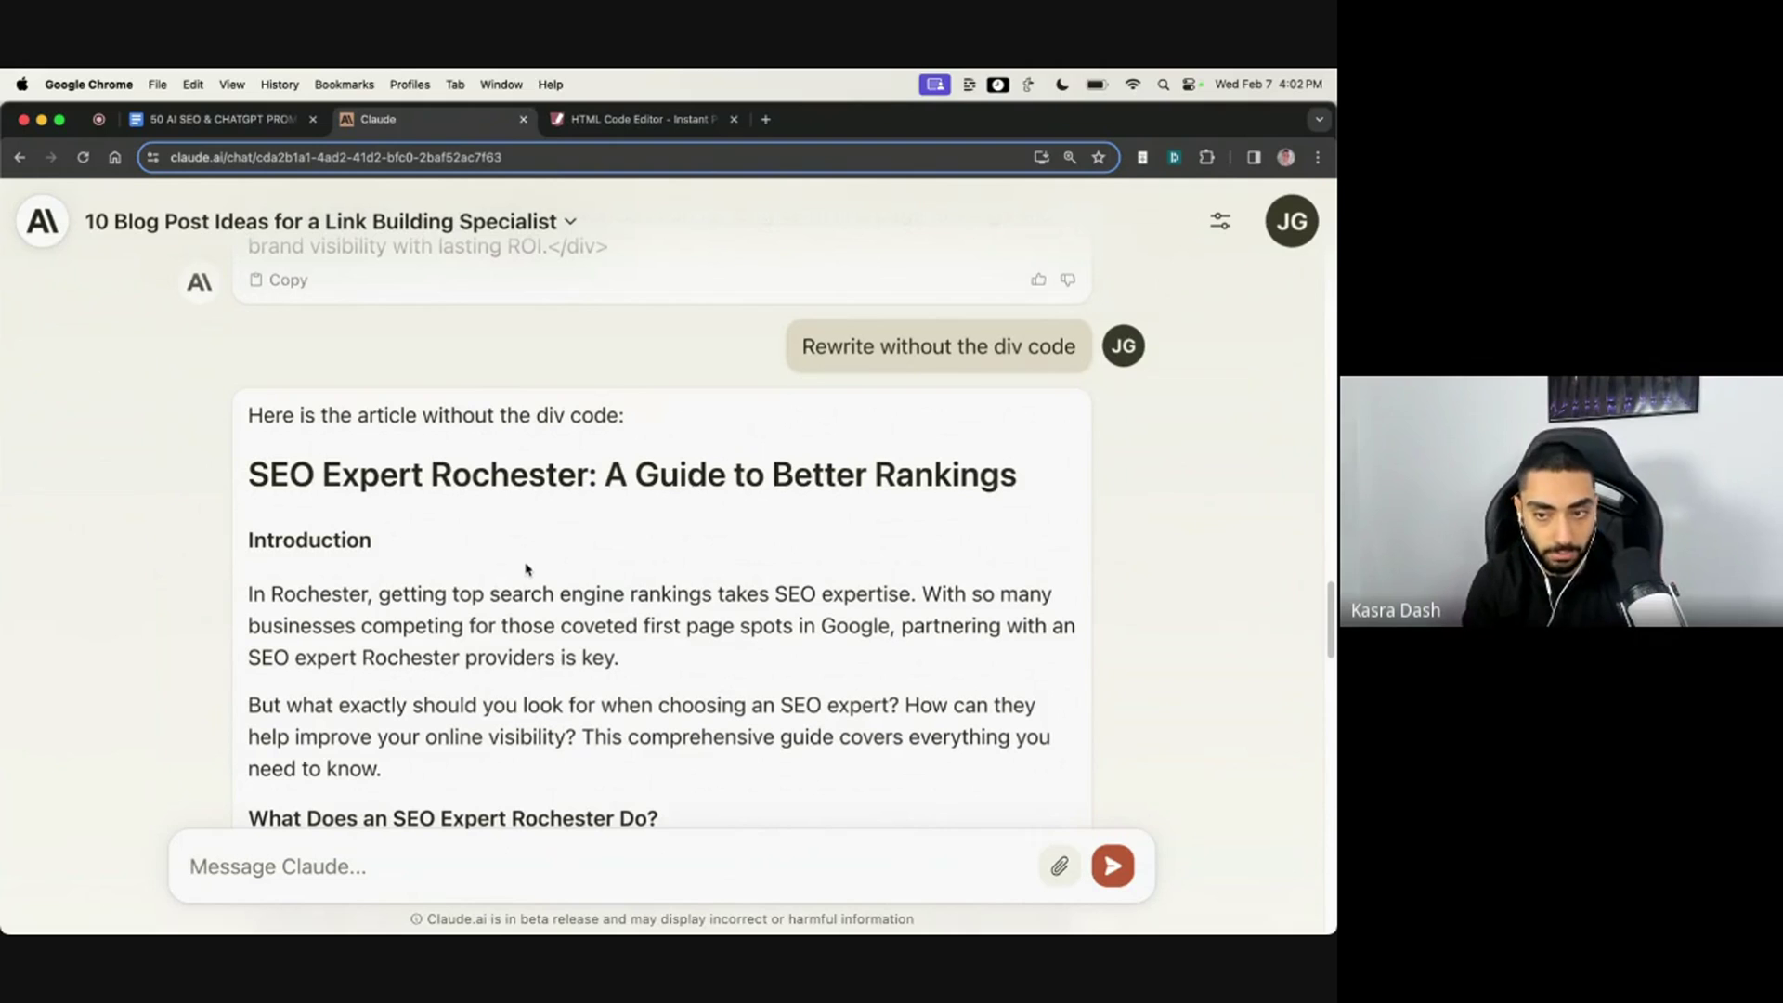
Step: Insert the saved intro prompt via 'chatim', replace KEYWORD with 'SEO Expert Rochester', and send it
text(chatim)
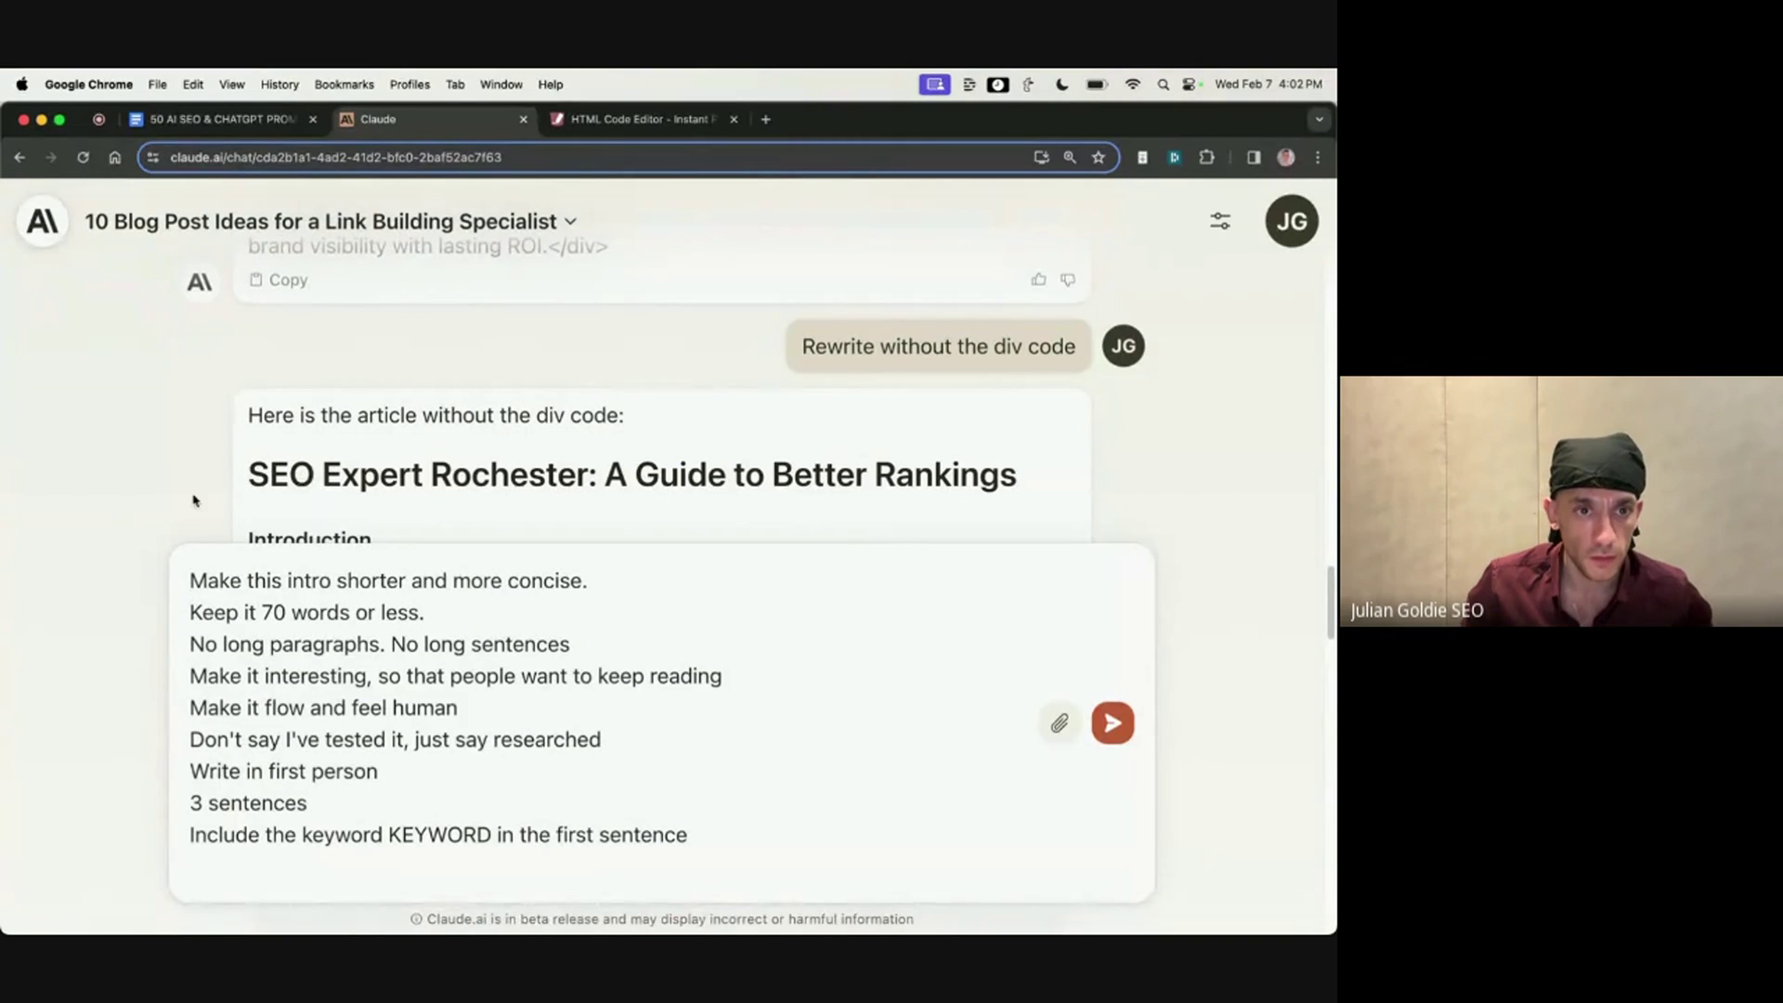
double_click(252, 473)
drag(507, 471, 589, 476)
key(super+c)
click(569, 608)
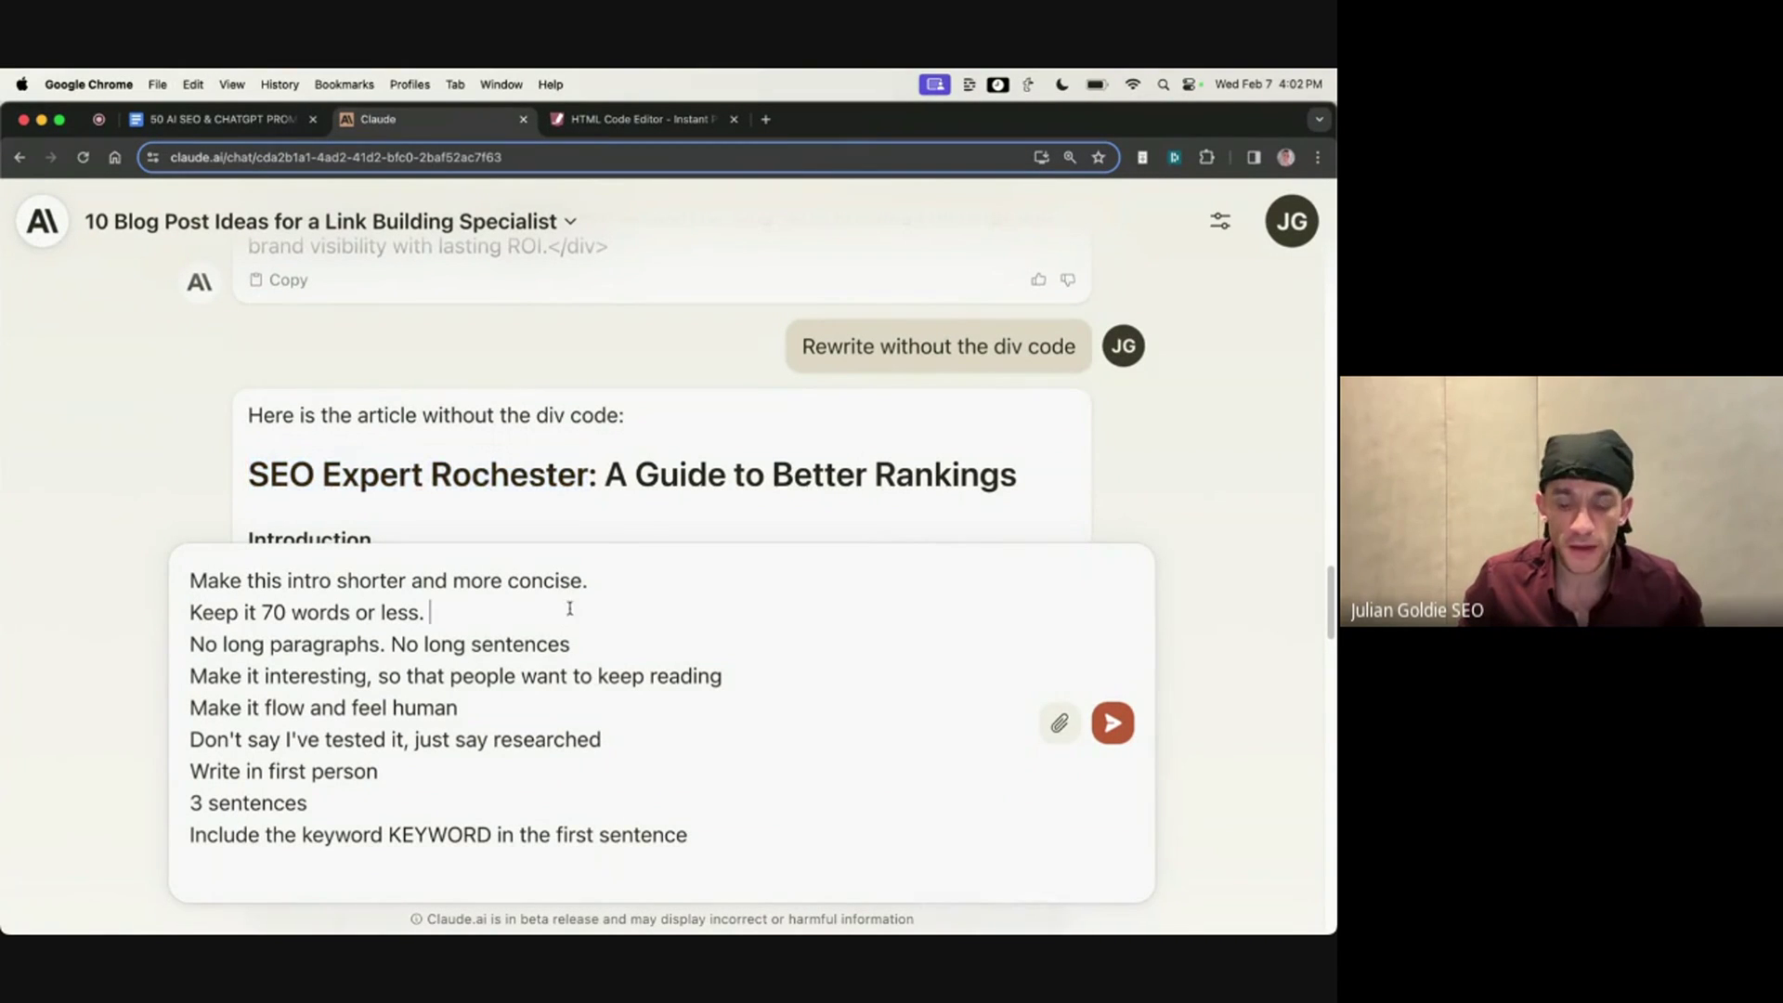
scroll(581, 740, down, 5)
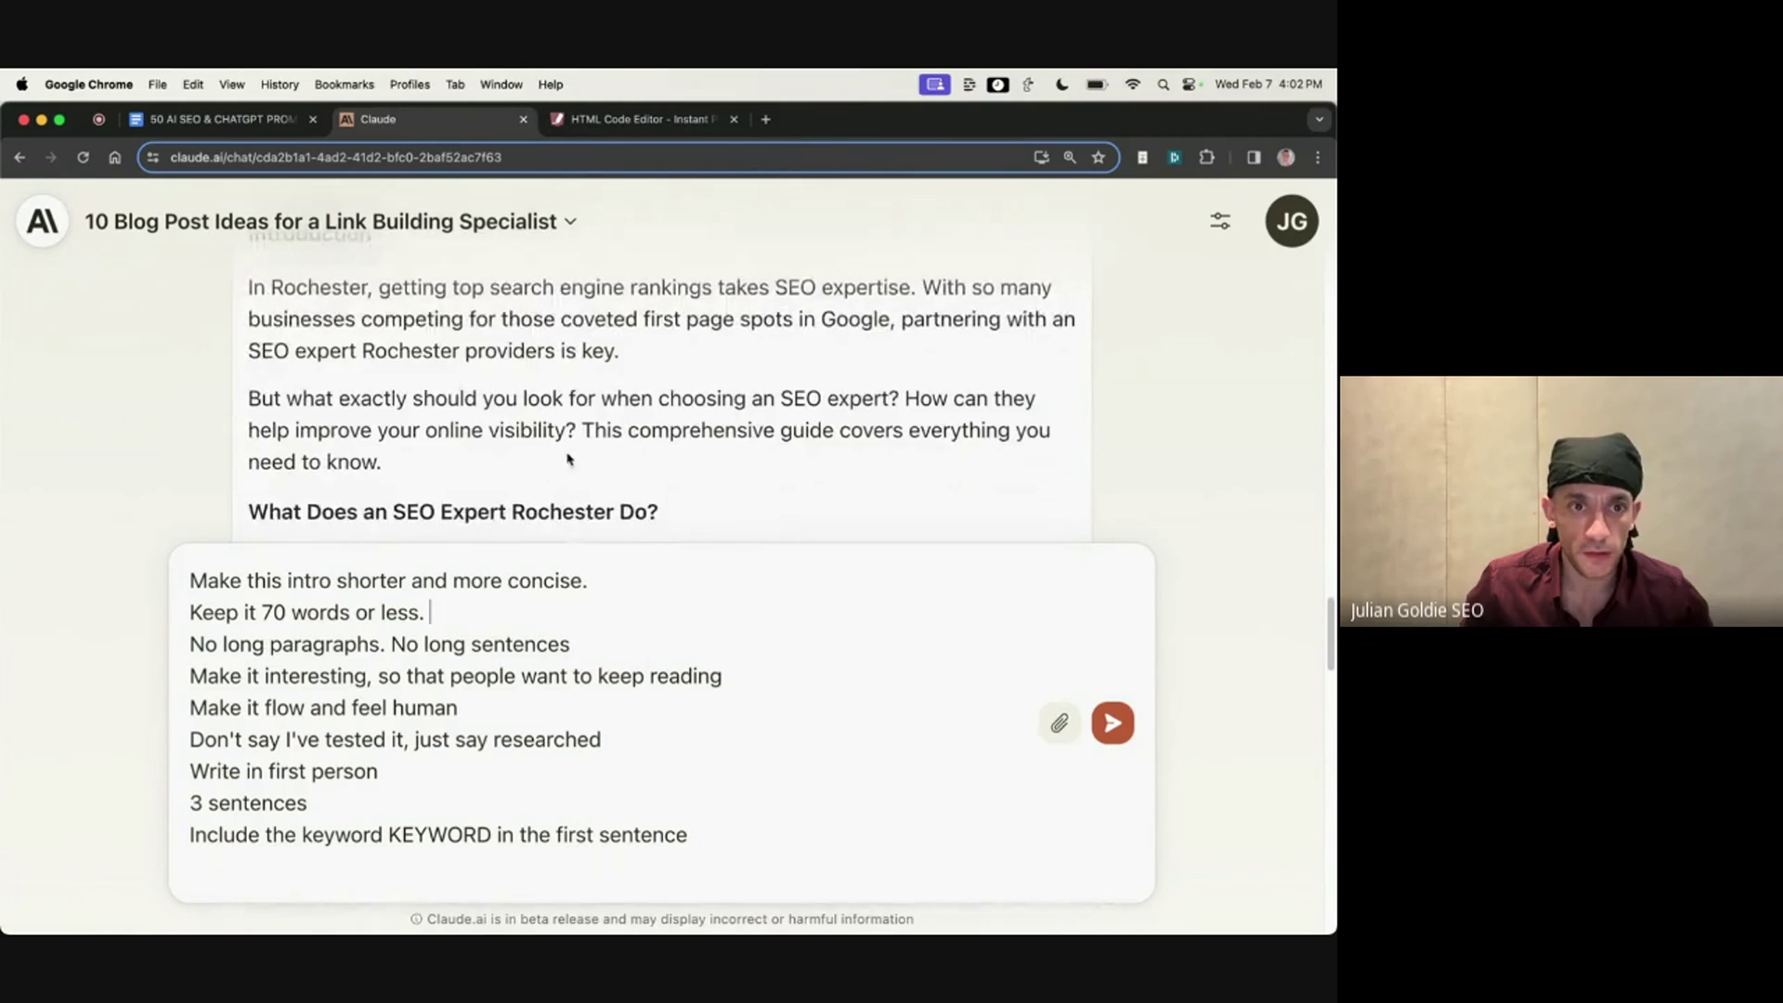
double_click(407, 833)
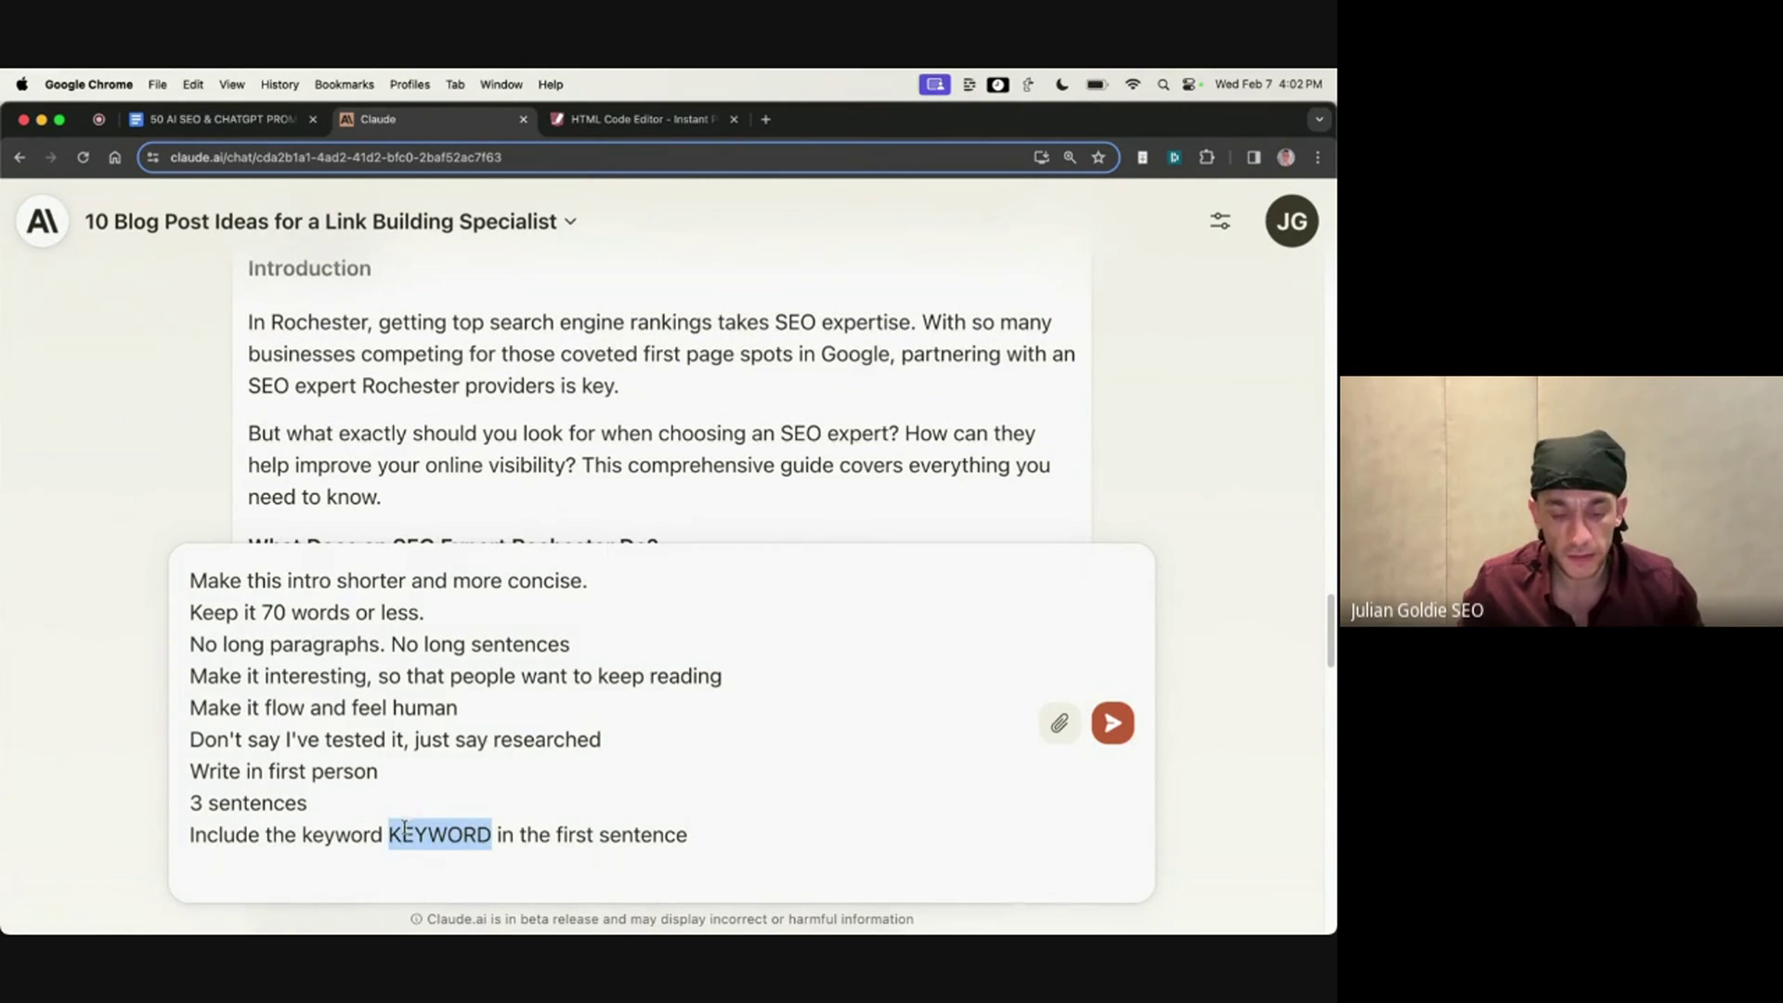
key(super+v)
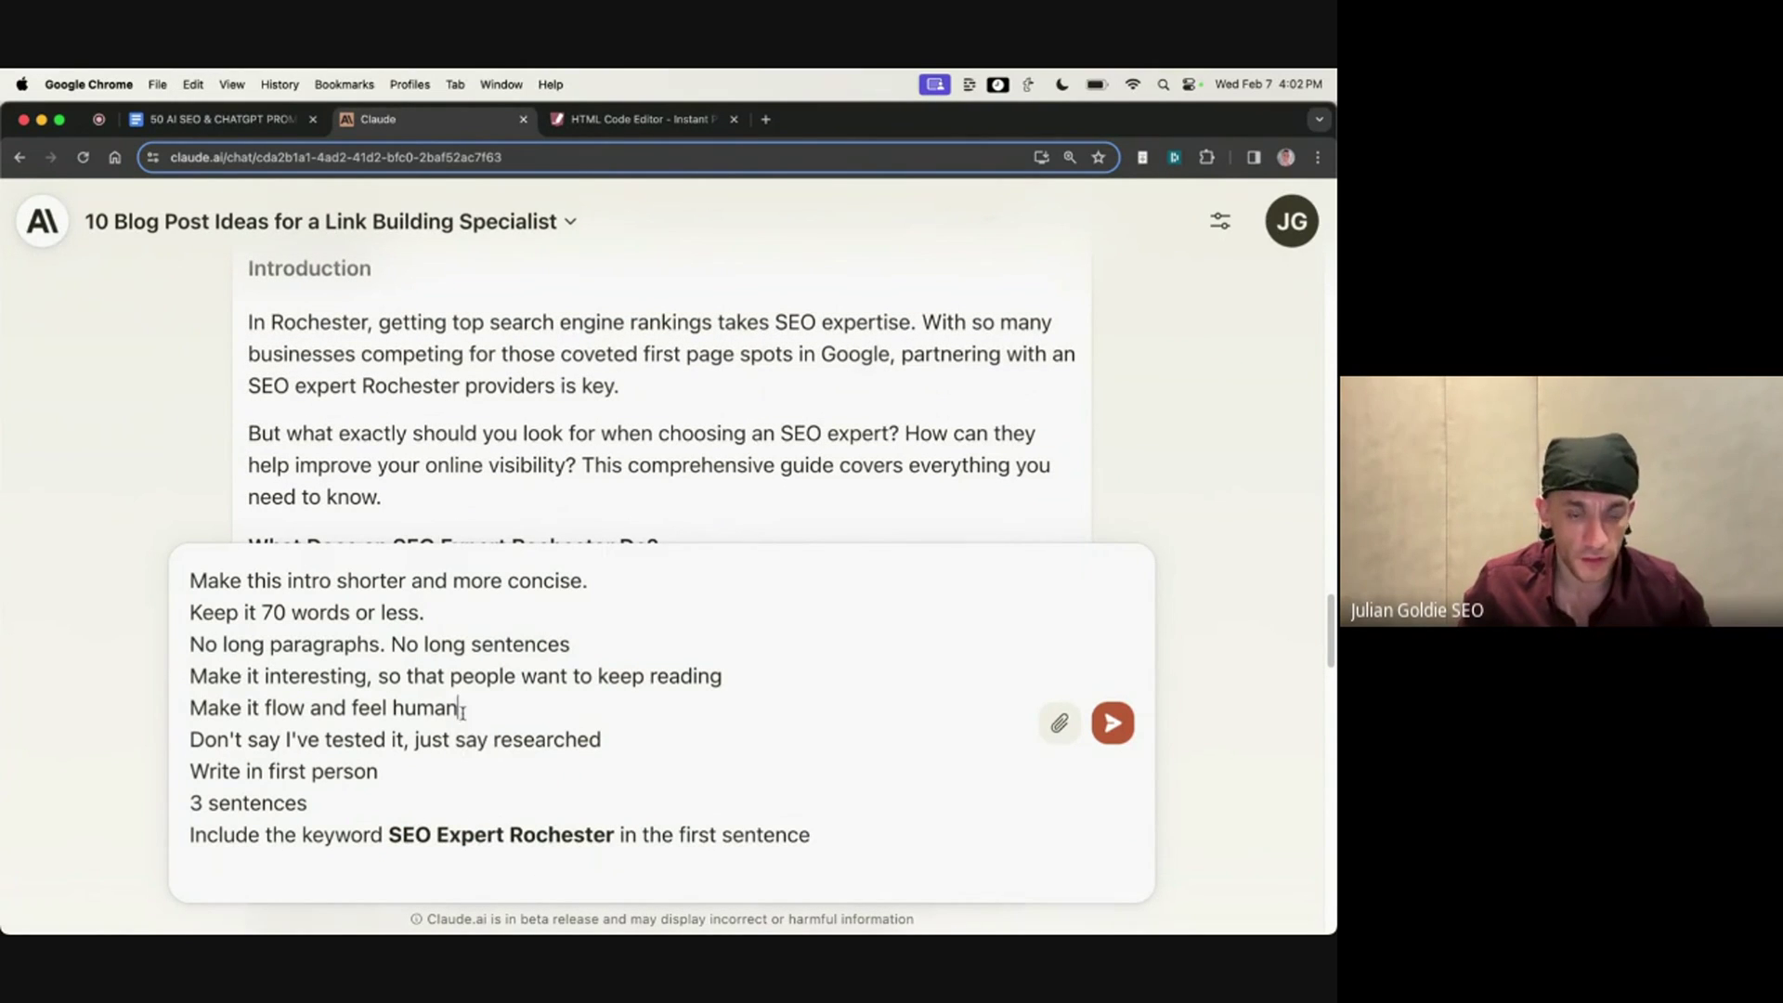
drag(224, 328, 425, 472)
click(525, 643)
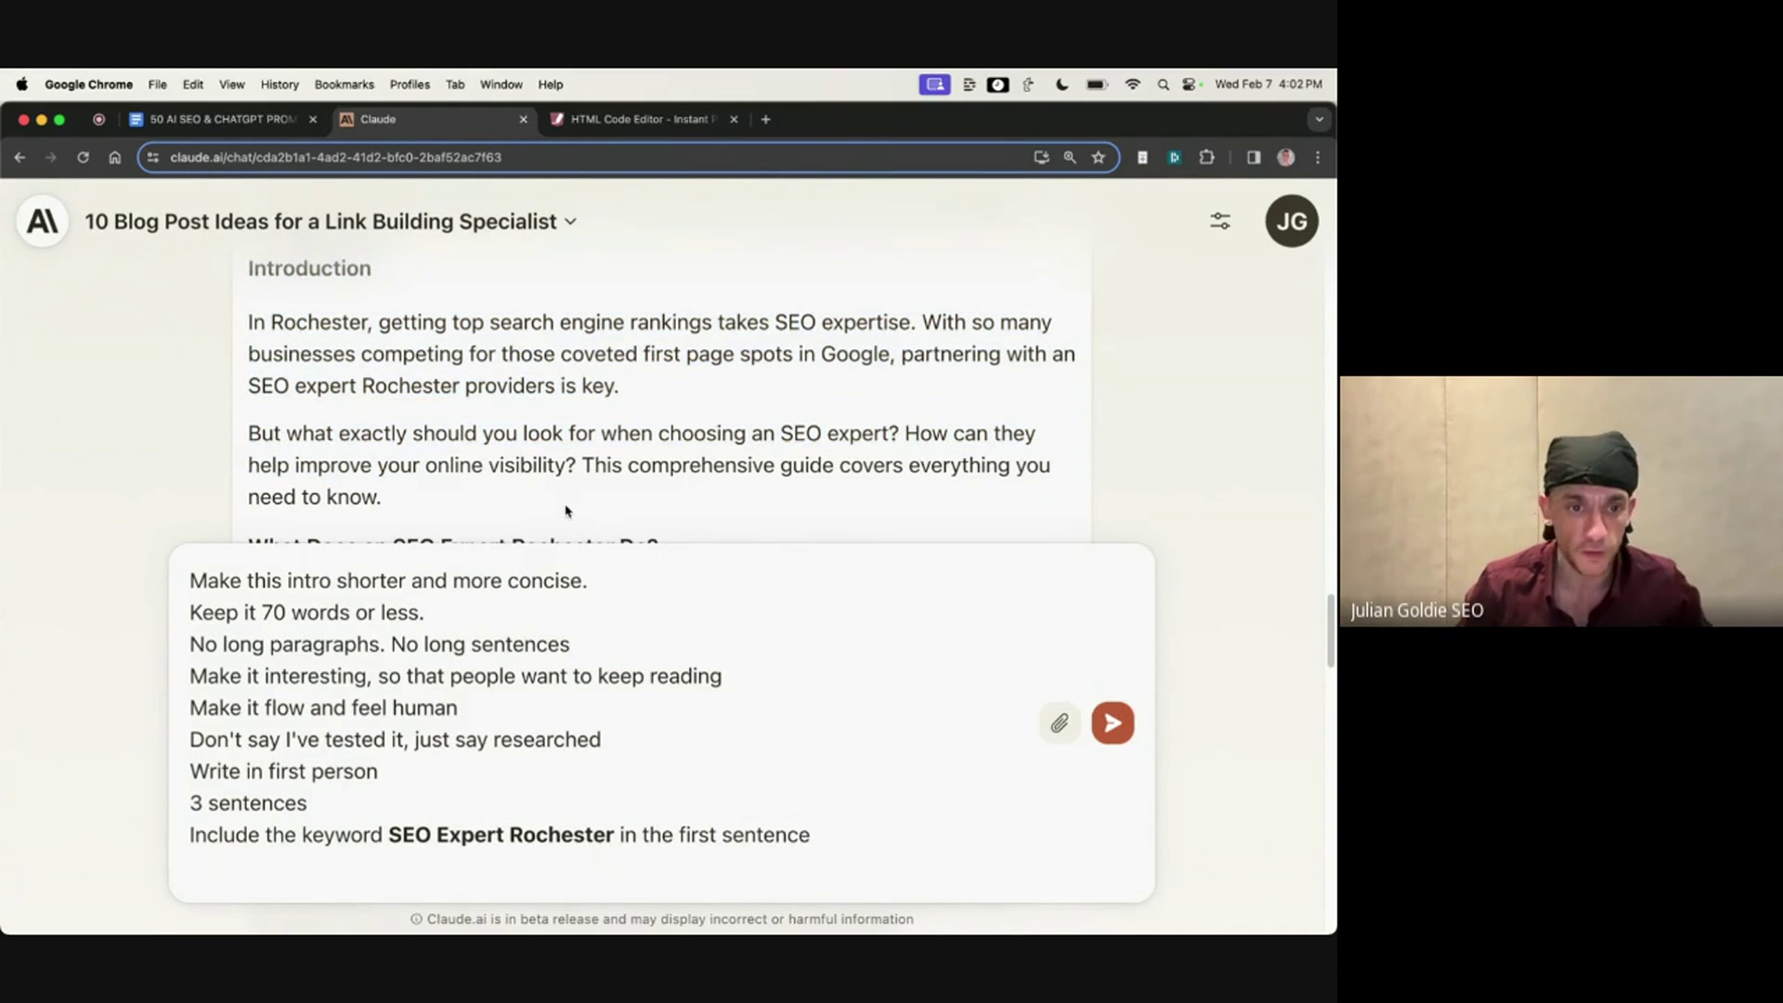
key(Return)
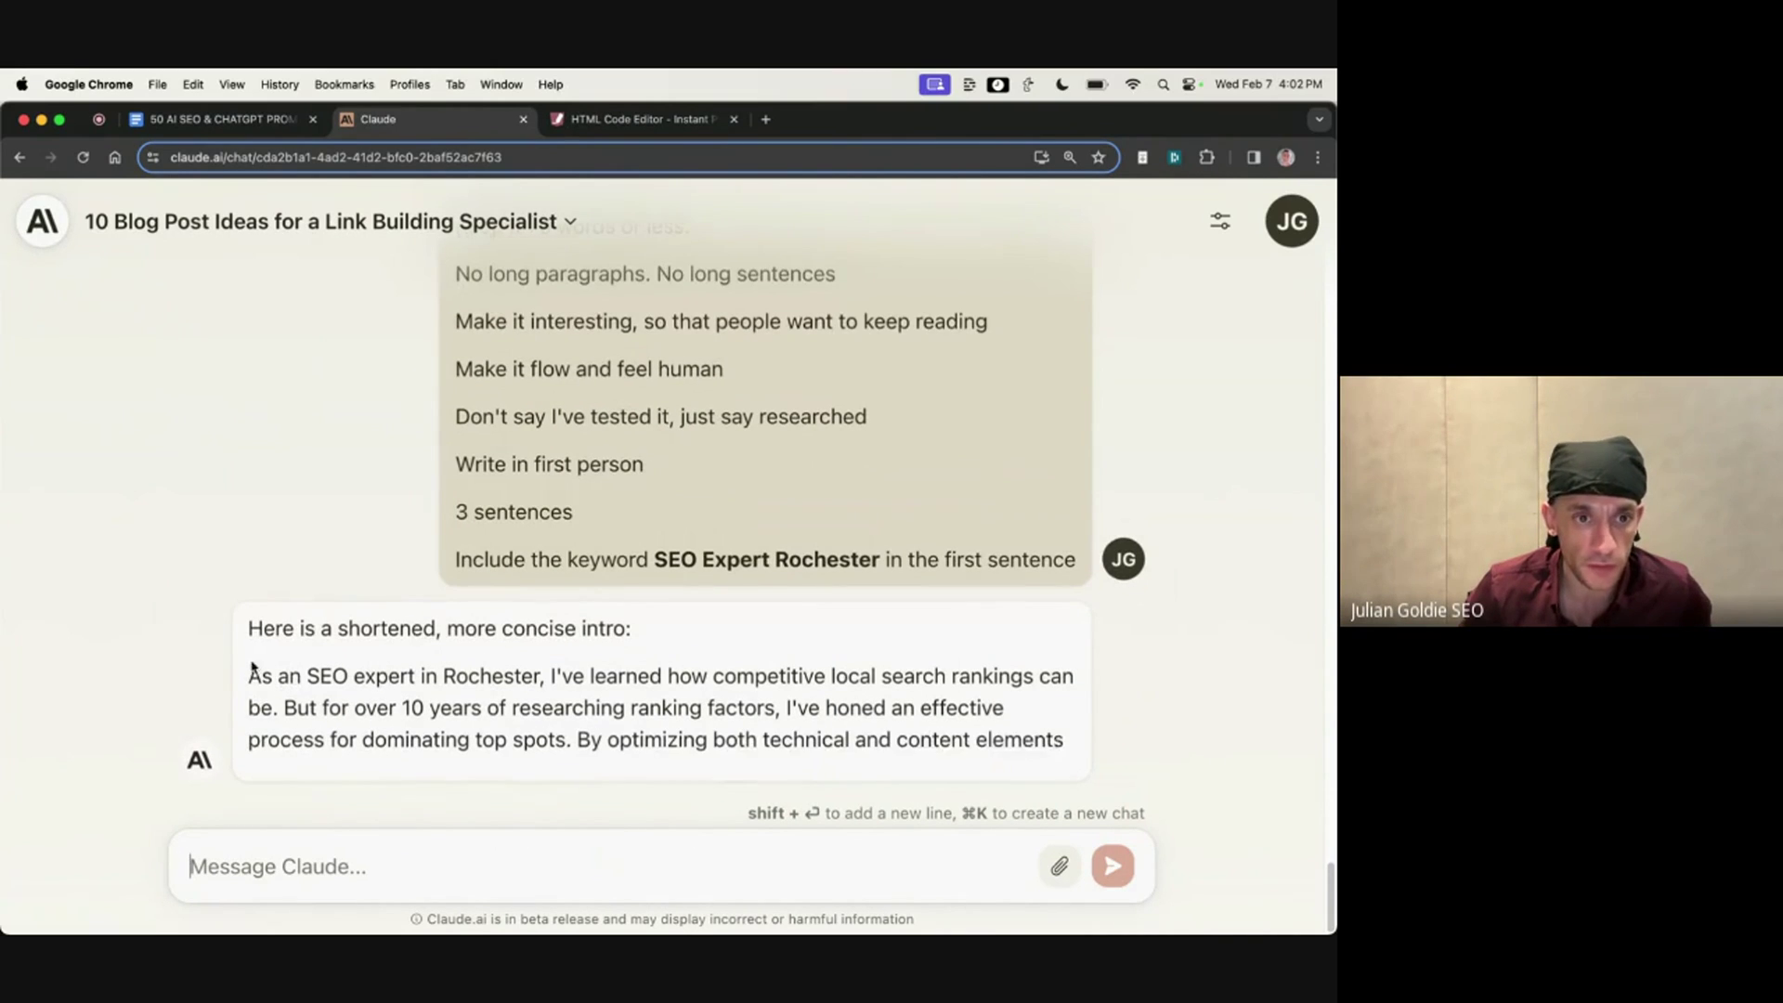
Step: Review Claude's shortened first-person intro opening with 'As an SEO expert in Rochester'
drag(251, 651, 848, 727)
click(254, 590)
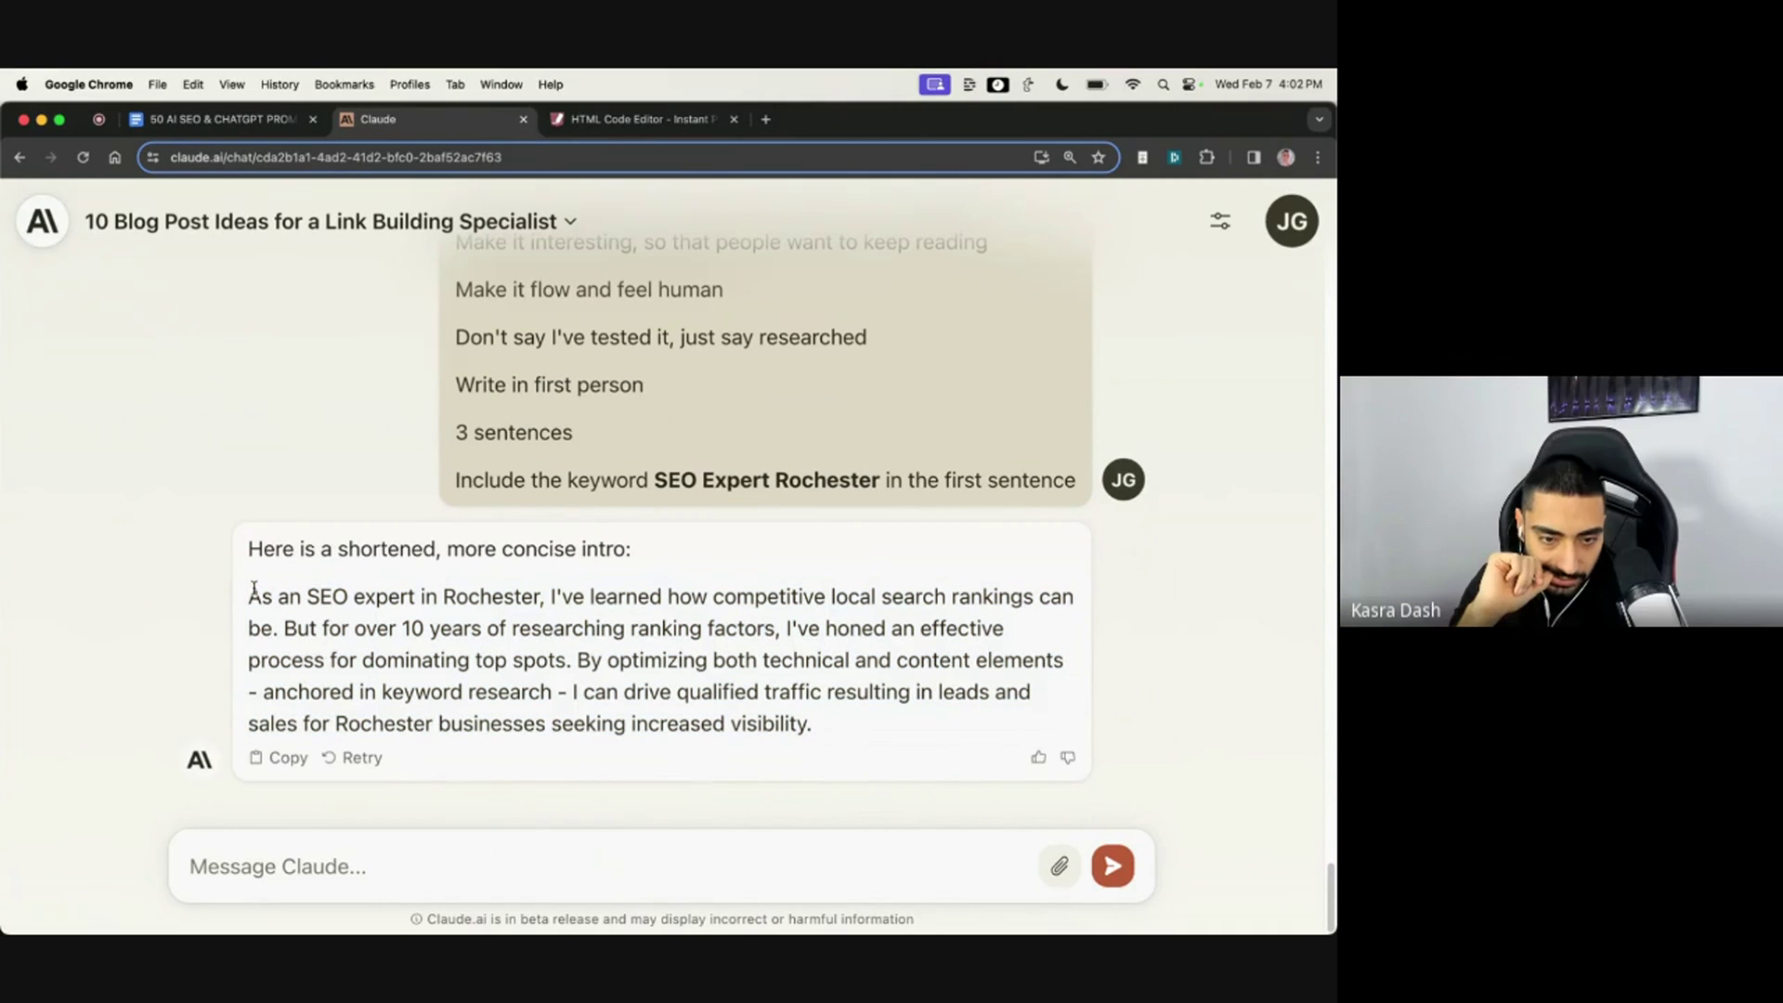
drag(534, 594, 314, 631)
double_click(326, 596)
click(815, 732)
mouse_move(815, 731)
mouse_down()
mouse_move(325, 628)
mouse_move(176, 555)
mouse_move(817, 733)
mouse_up()
click(729, 722)
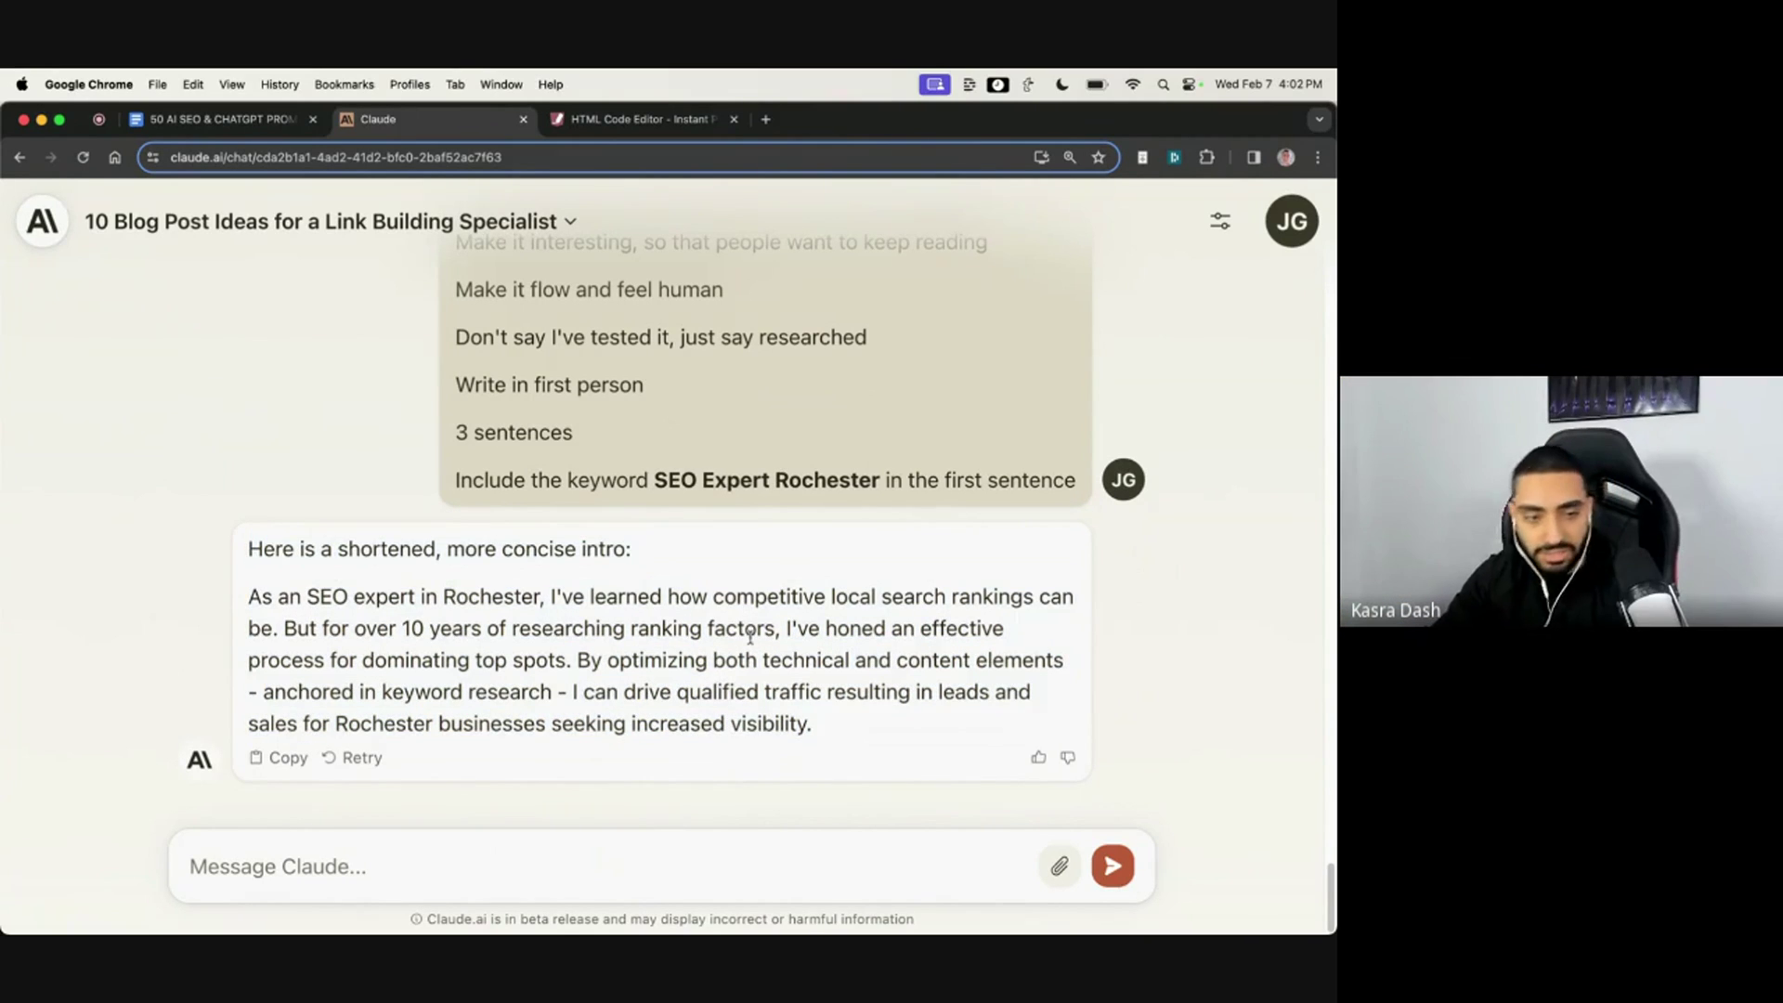
scroll(729, 722, up, 10)
scroll(607, 647, up, 15)
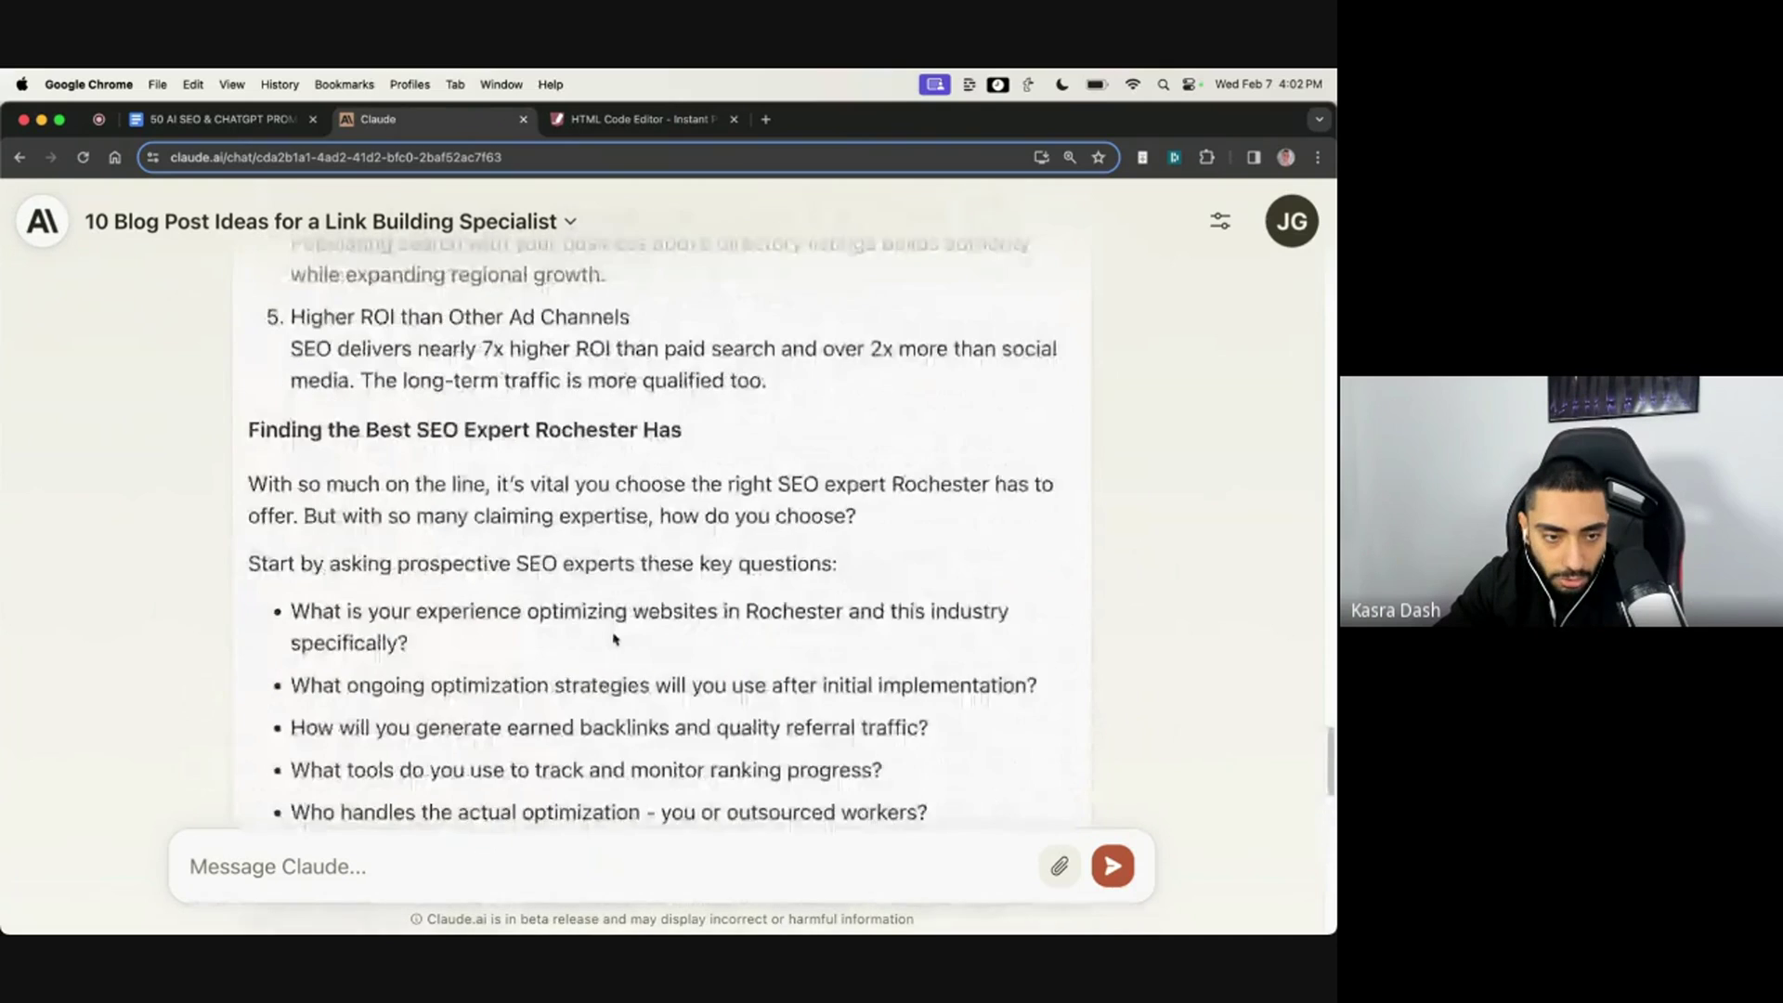
click(1220, 221)
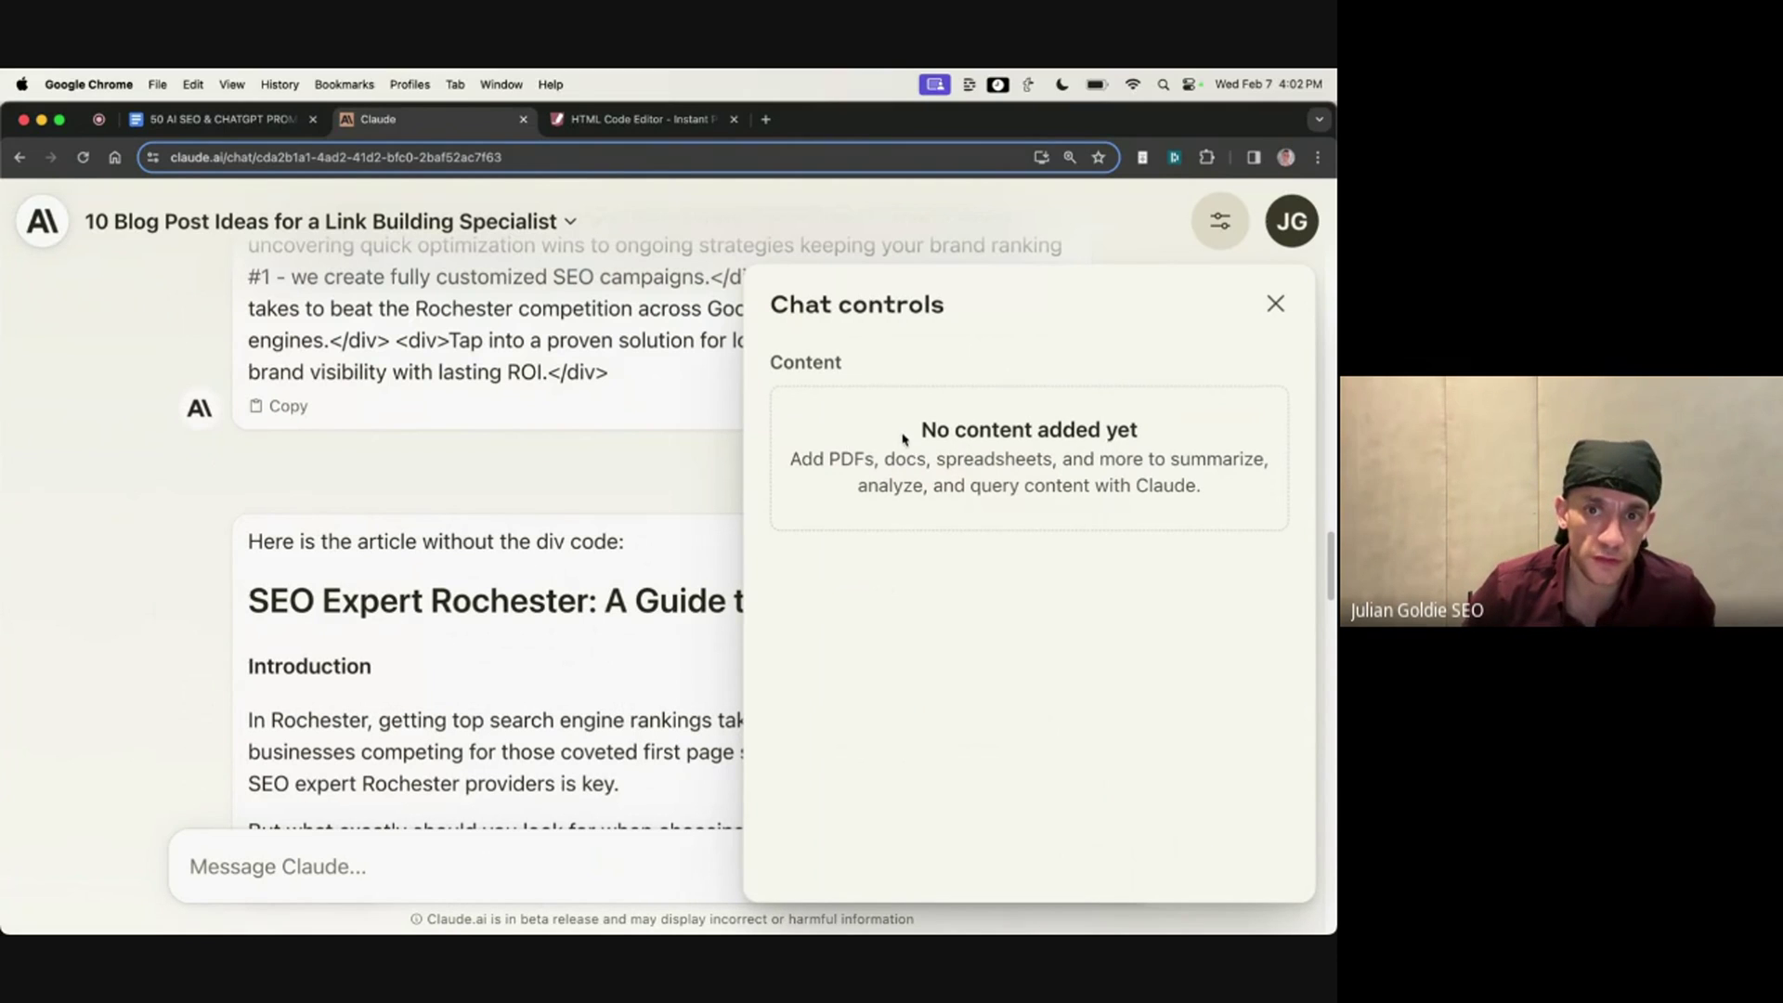
drag(905, 438, 1118, 538)
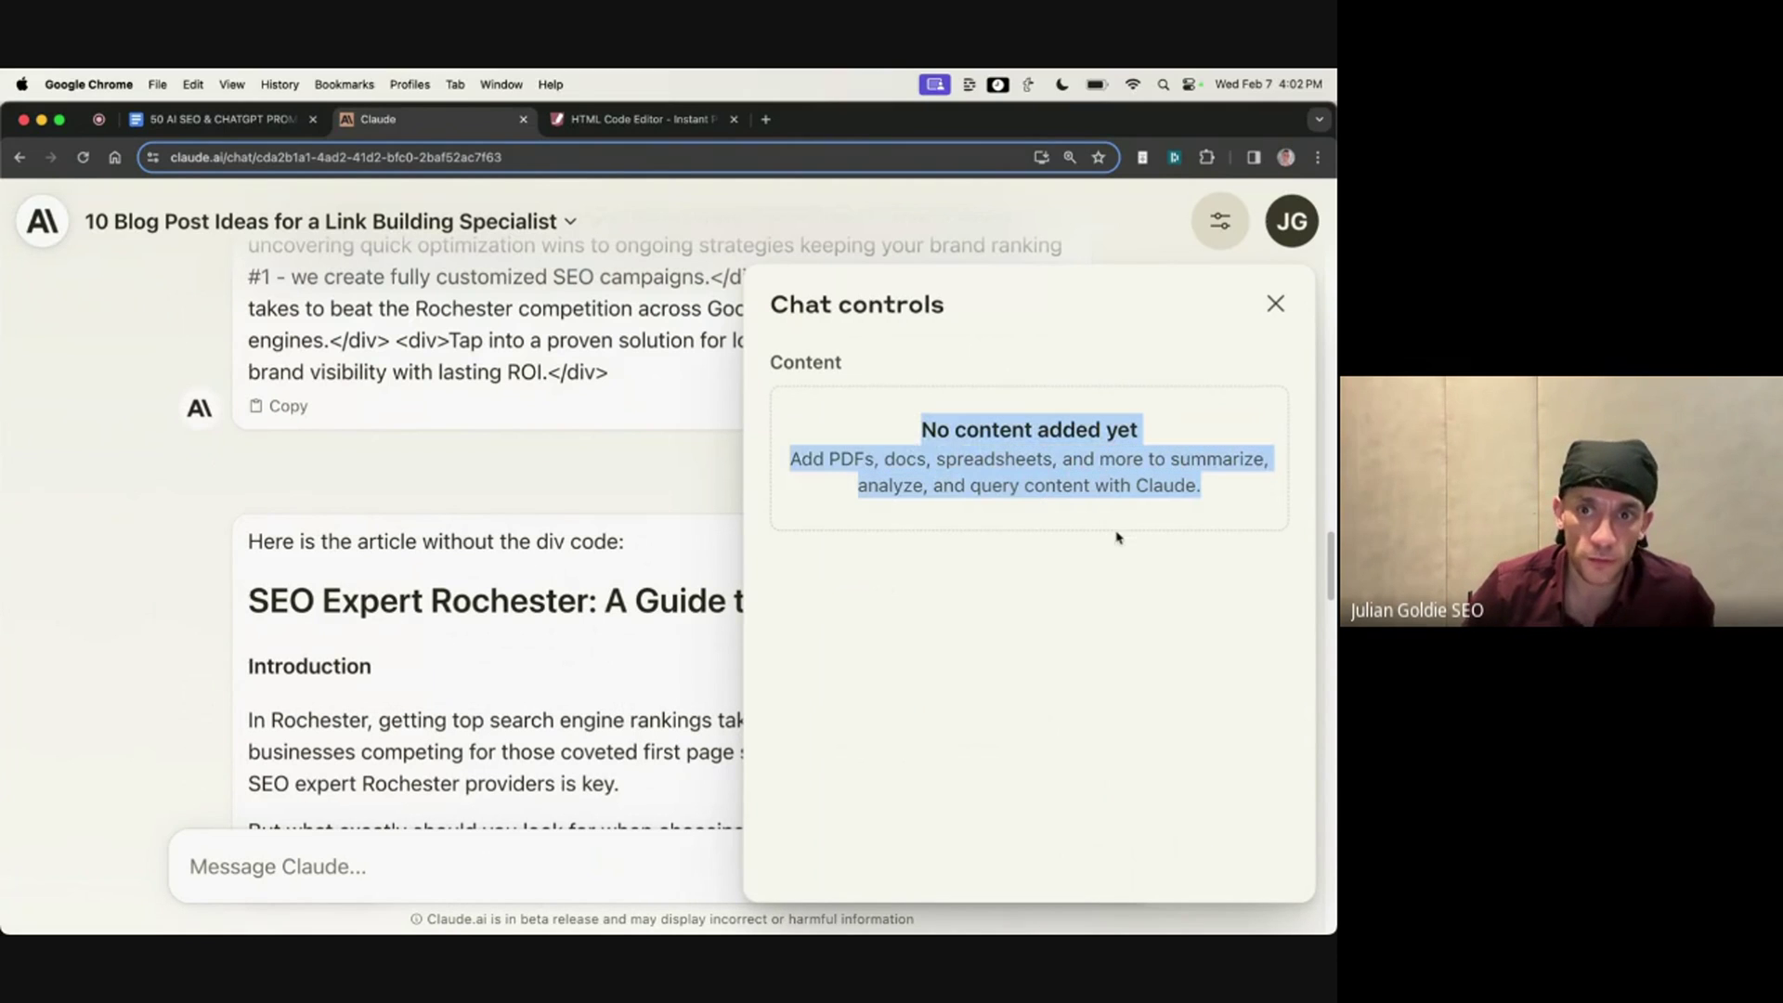
click(935, 459)
click(1275, 304)
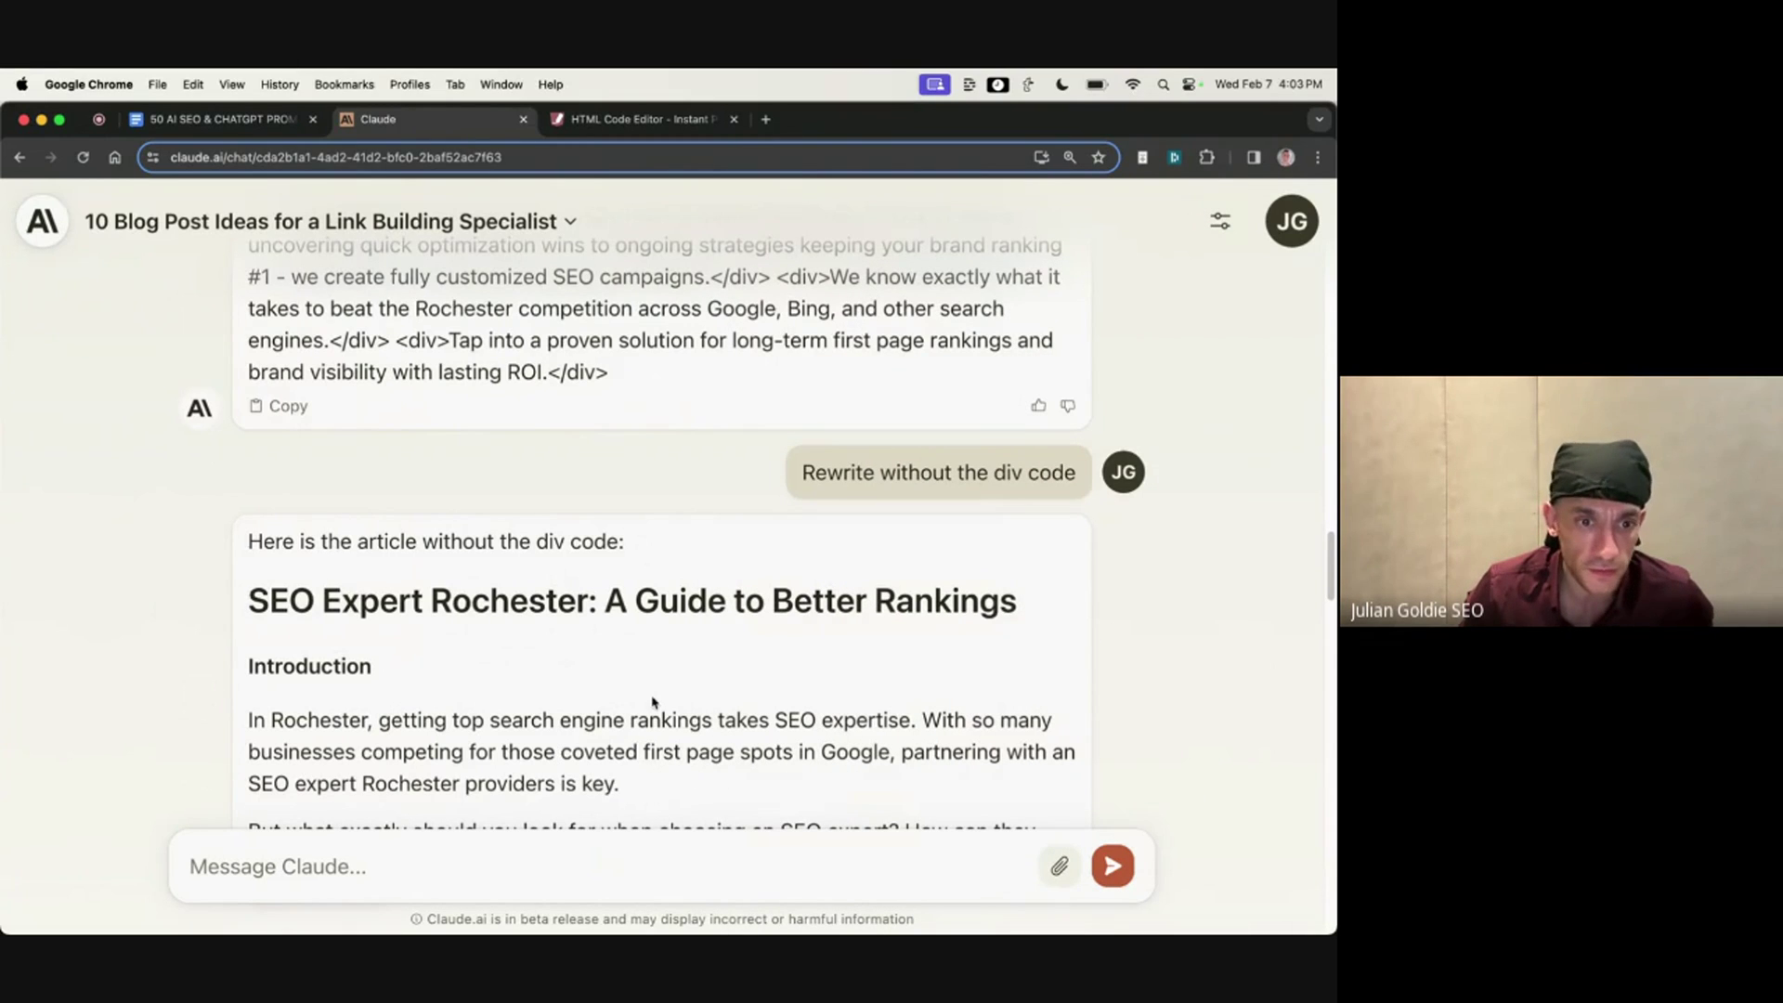
scroll(653, 703, down, 20)
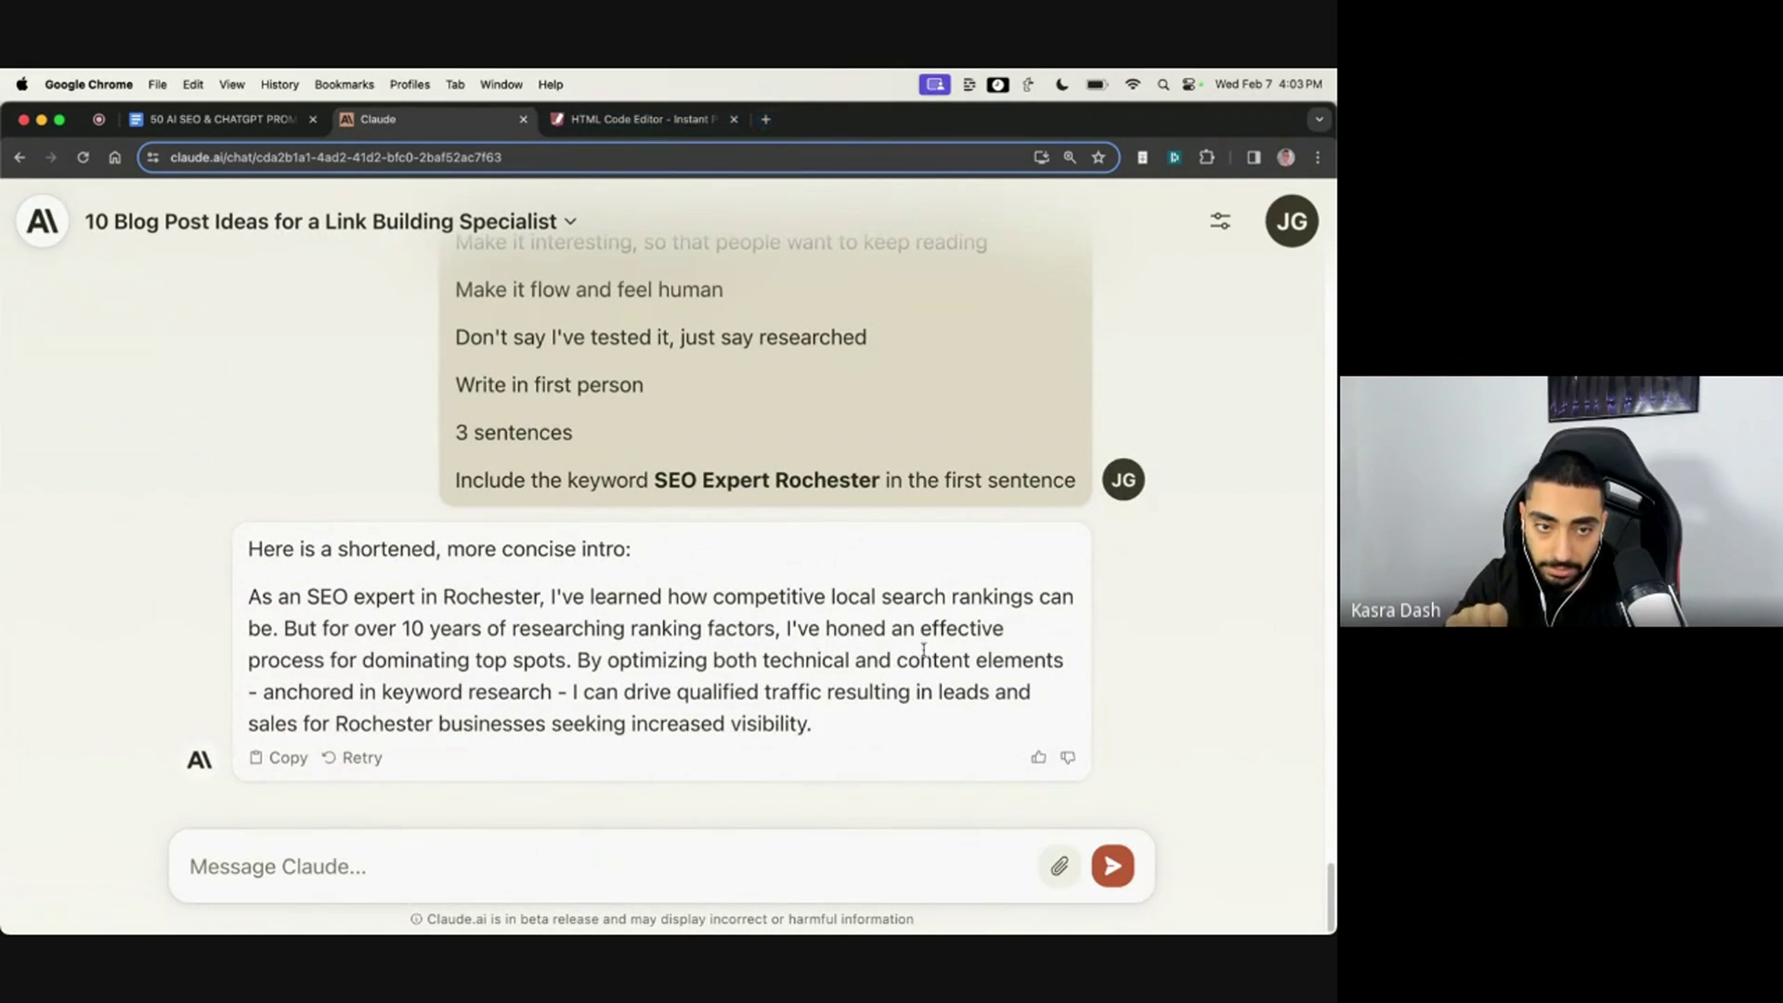
Step: Search Google for 'google quality rater pdf' in a new tab
key(super+t)
text(google.com)
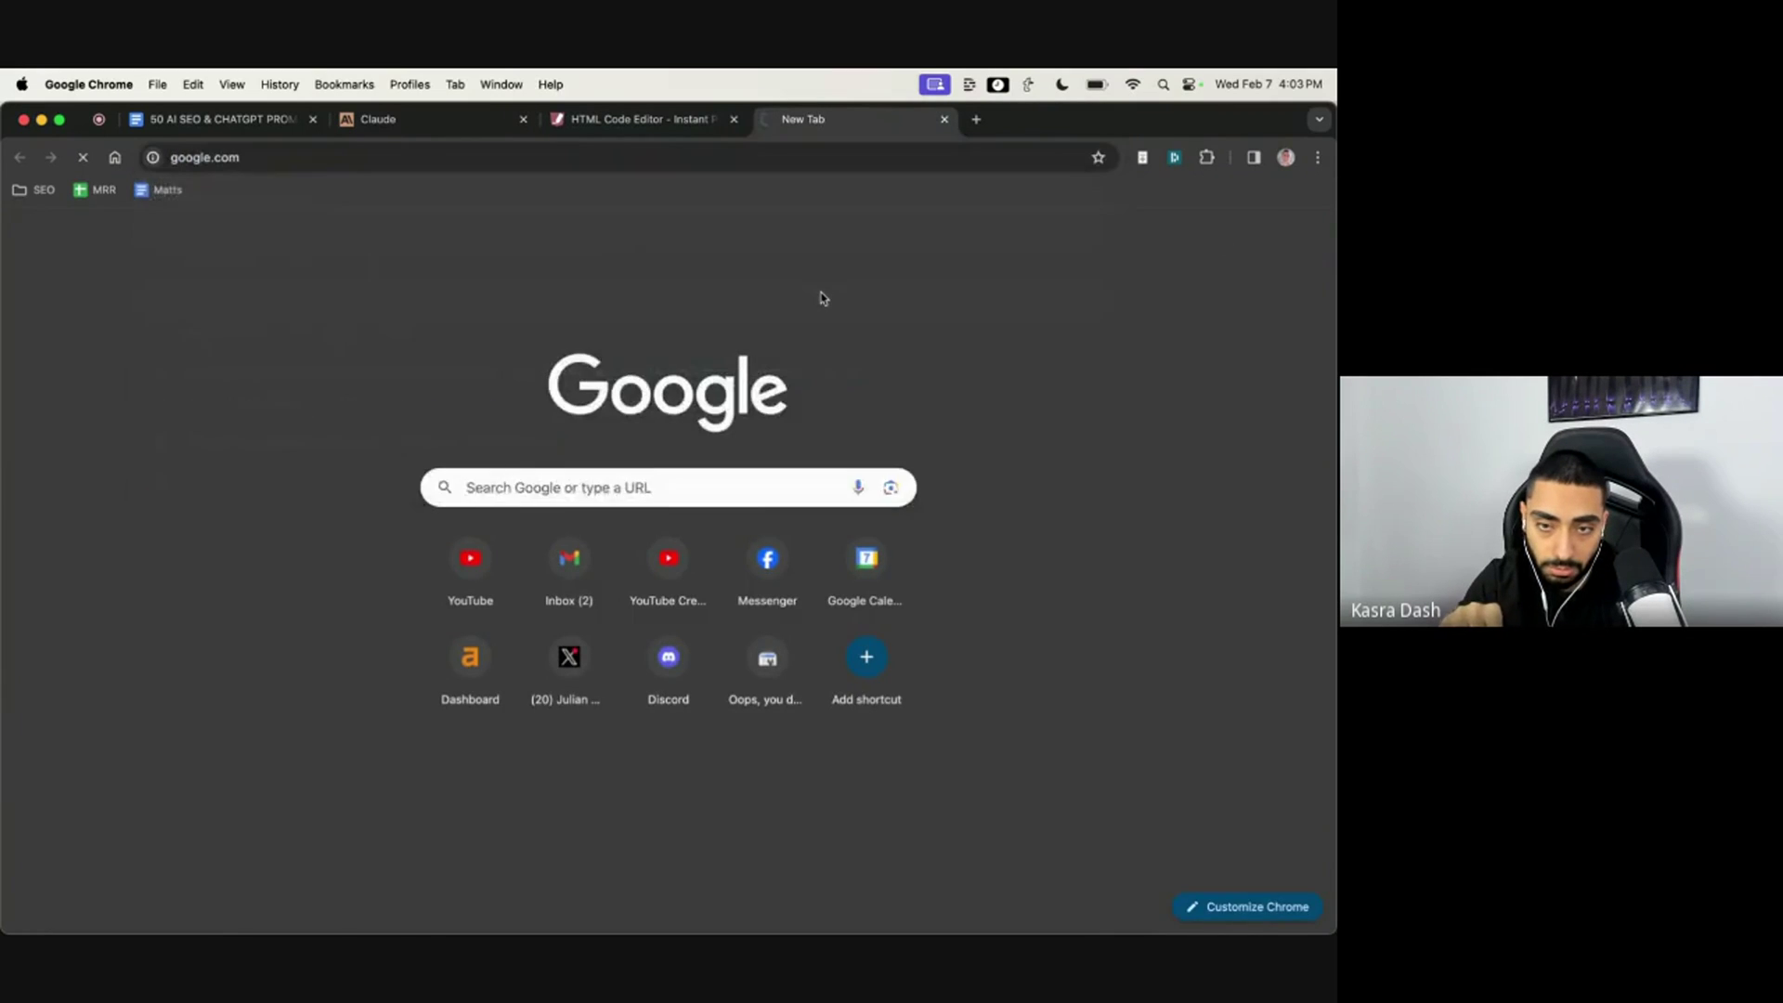
key(Return)
key(super+l)
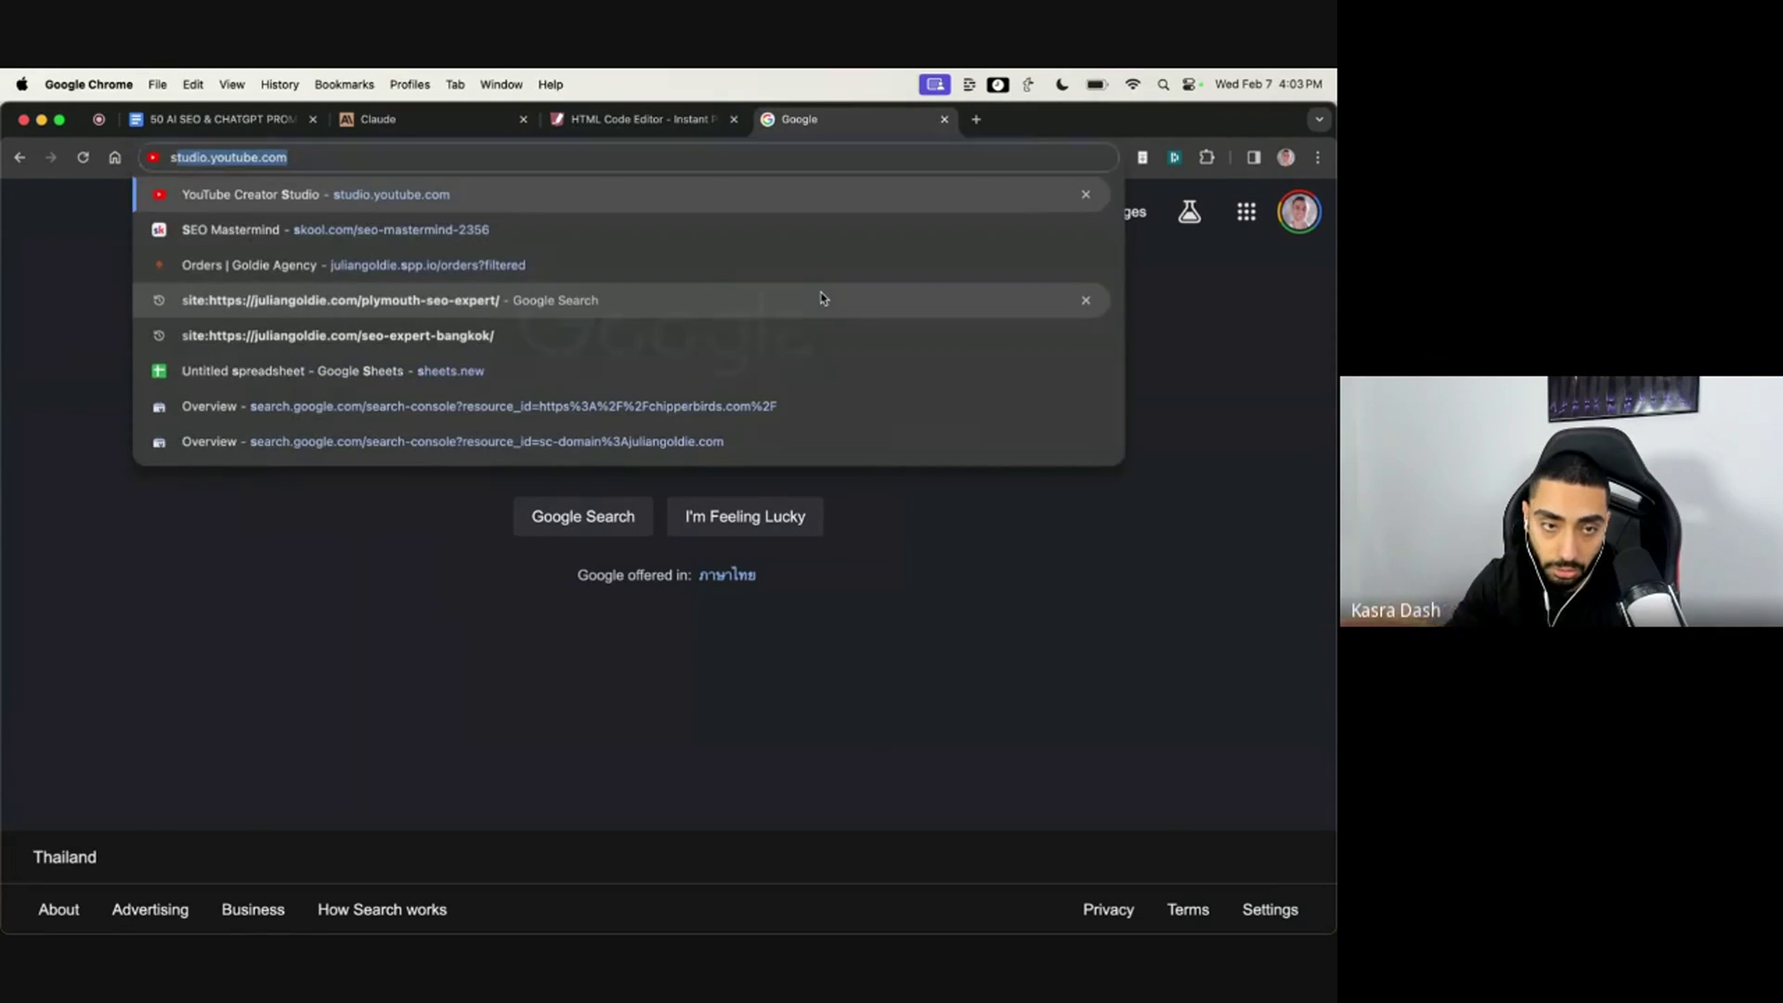
key(Escape)
key(super+l)
text(google qu)
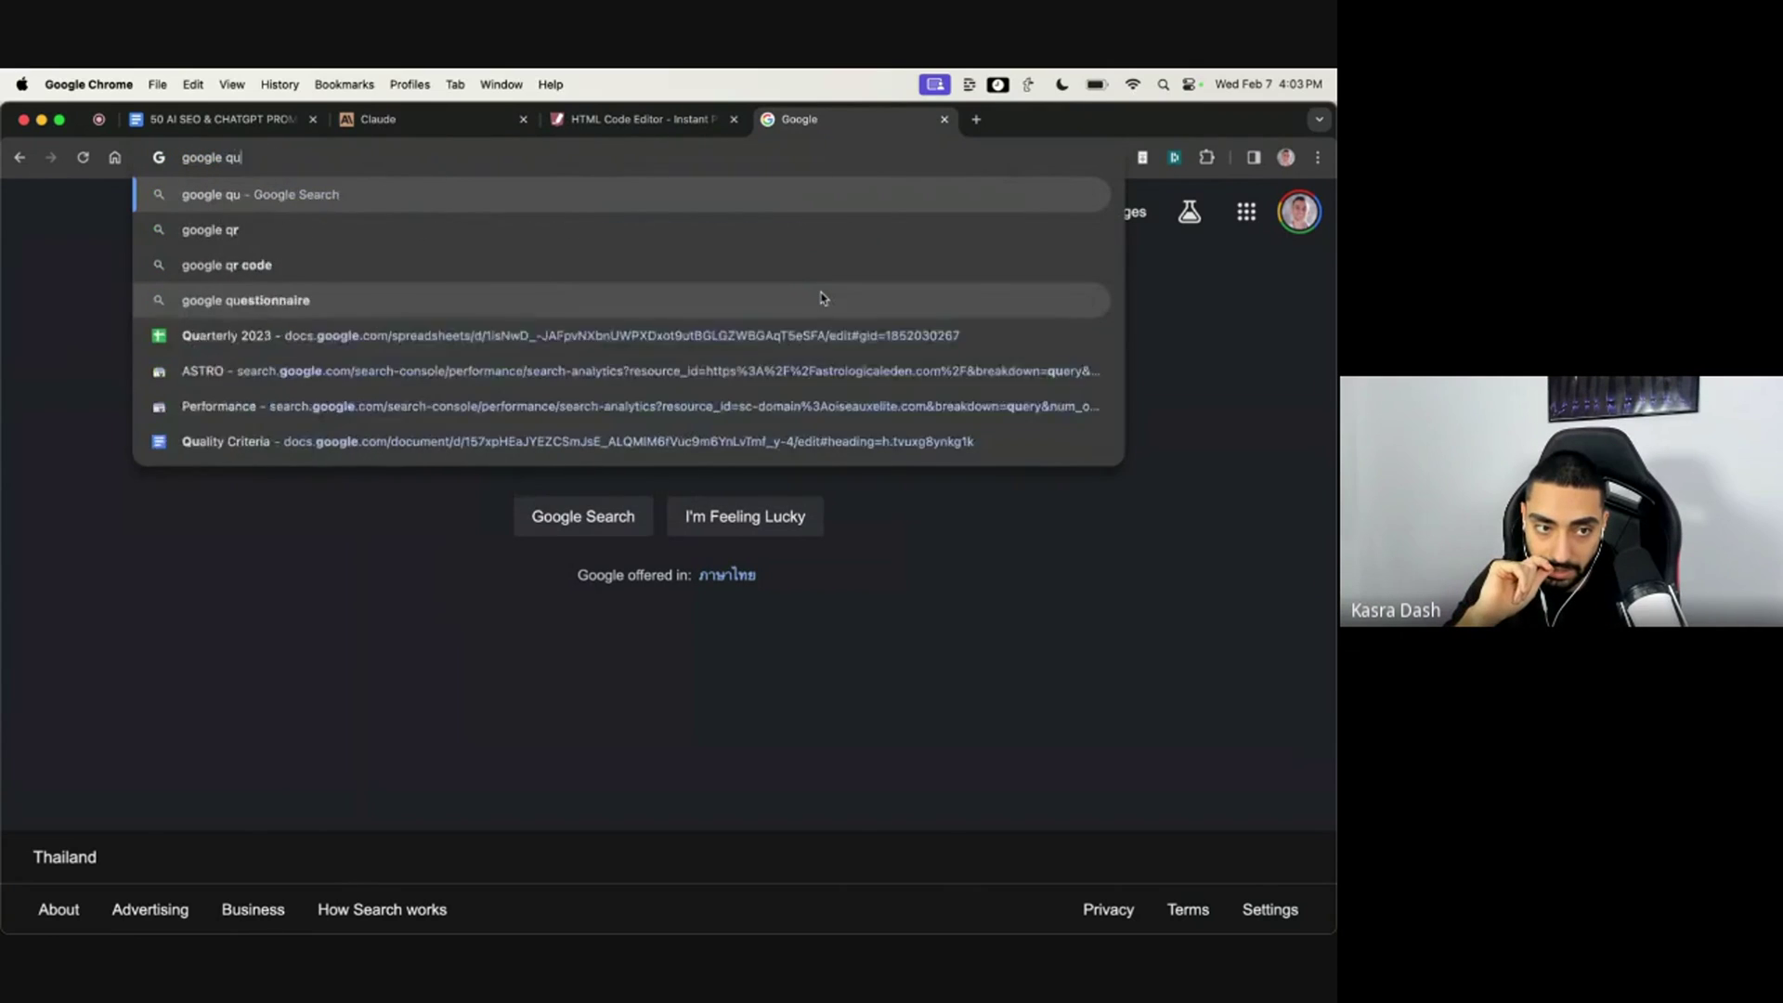
text(ality rater pdf)
key(Return)
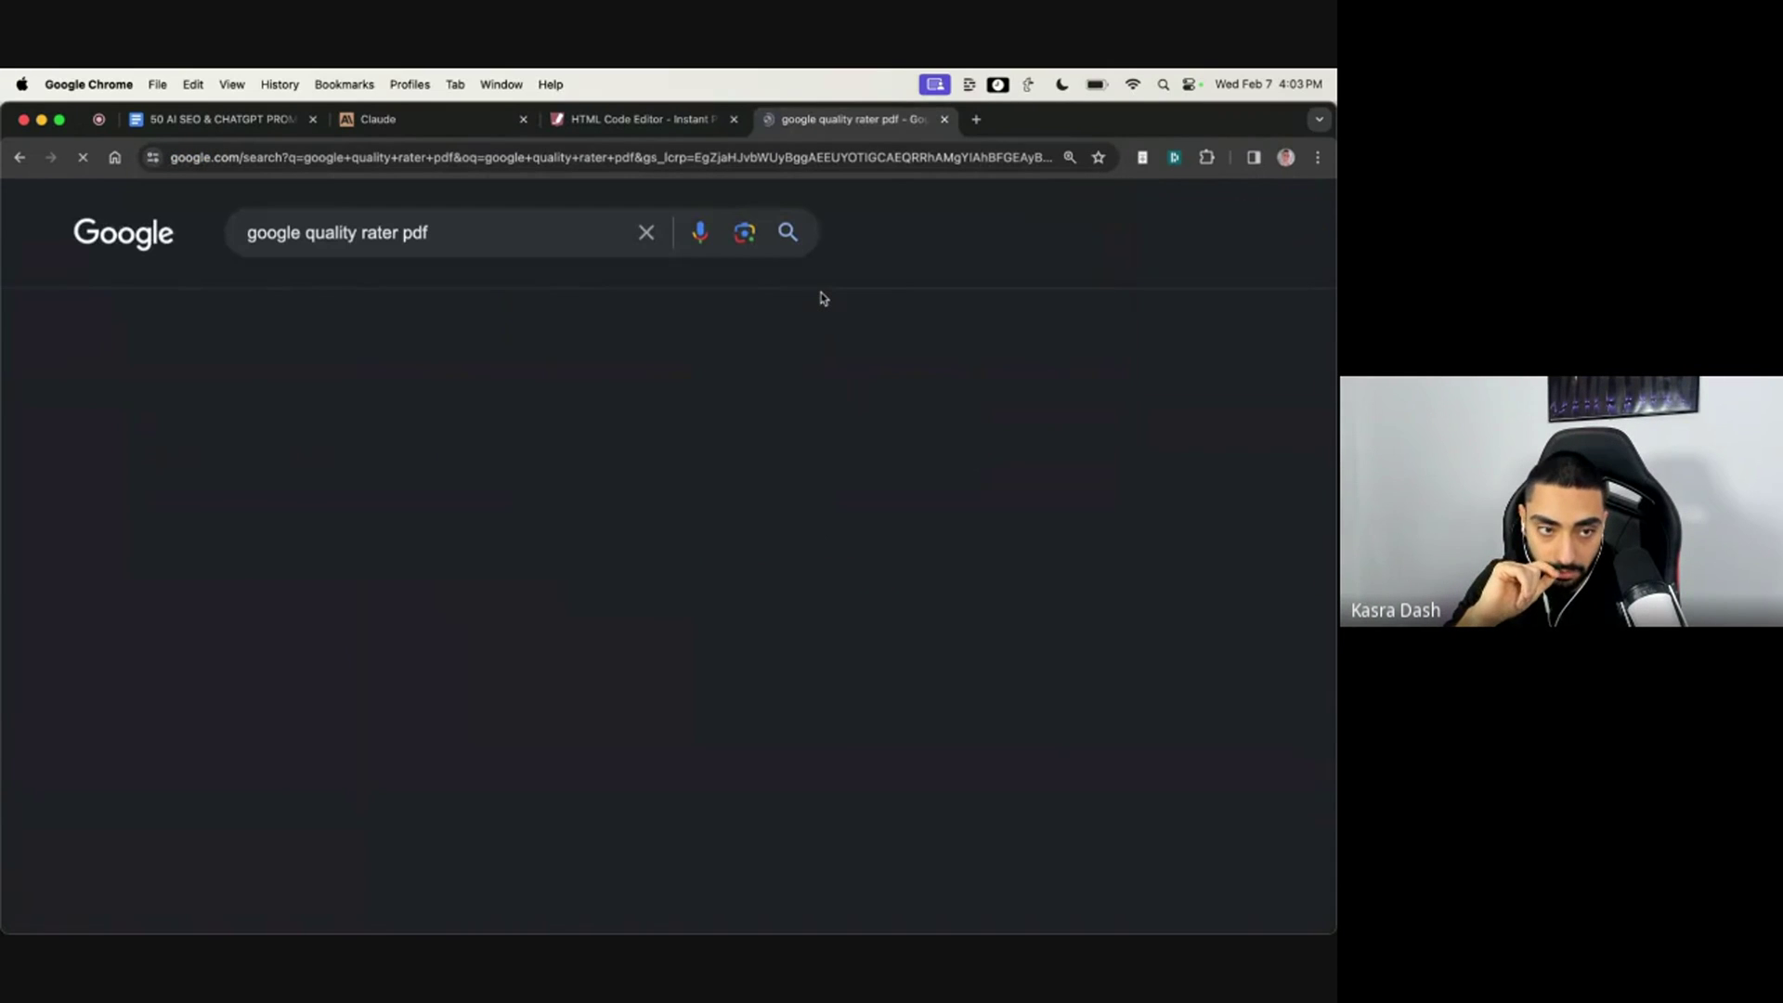
Step: Open the Search Quality Rater Guidelines PDF and save it to Downloads as hsw-sqrg.pdf
click(303, 585)
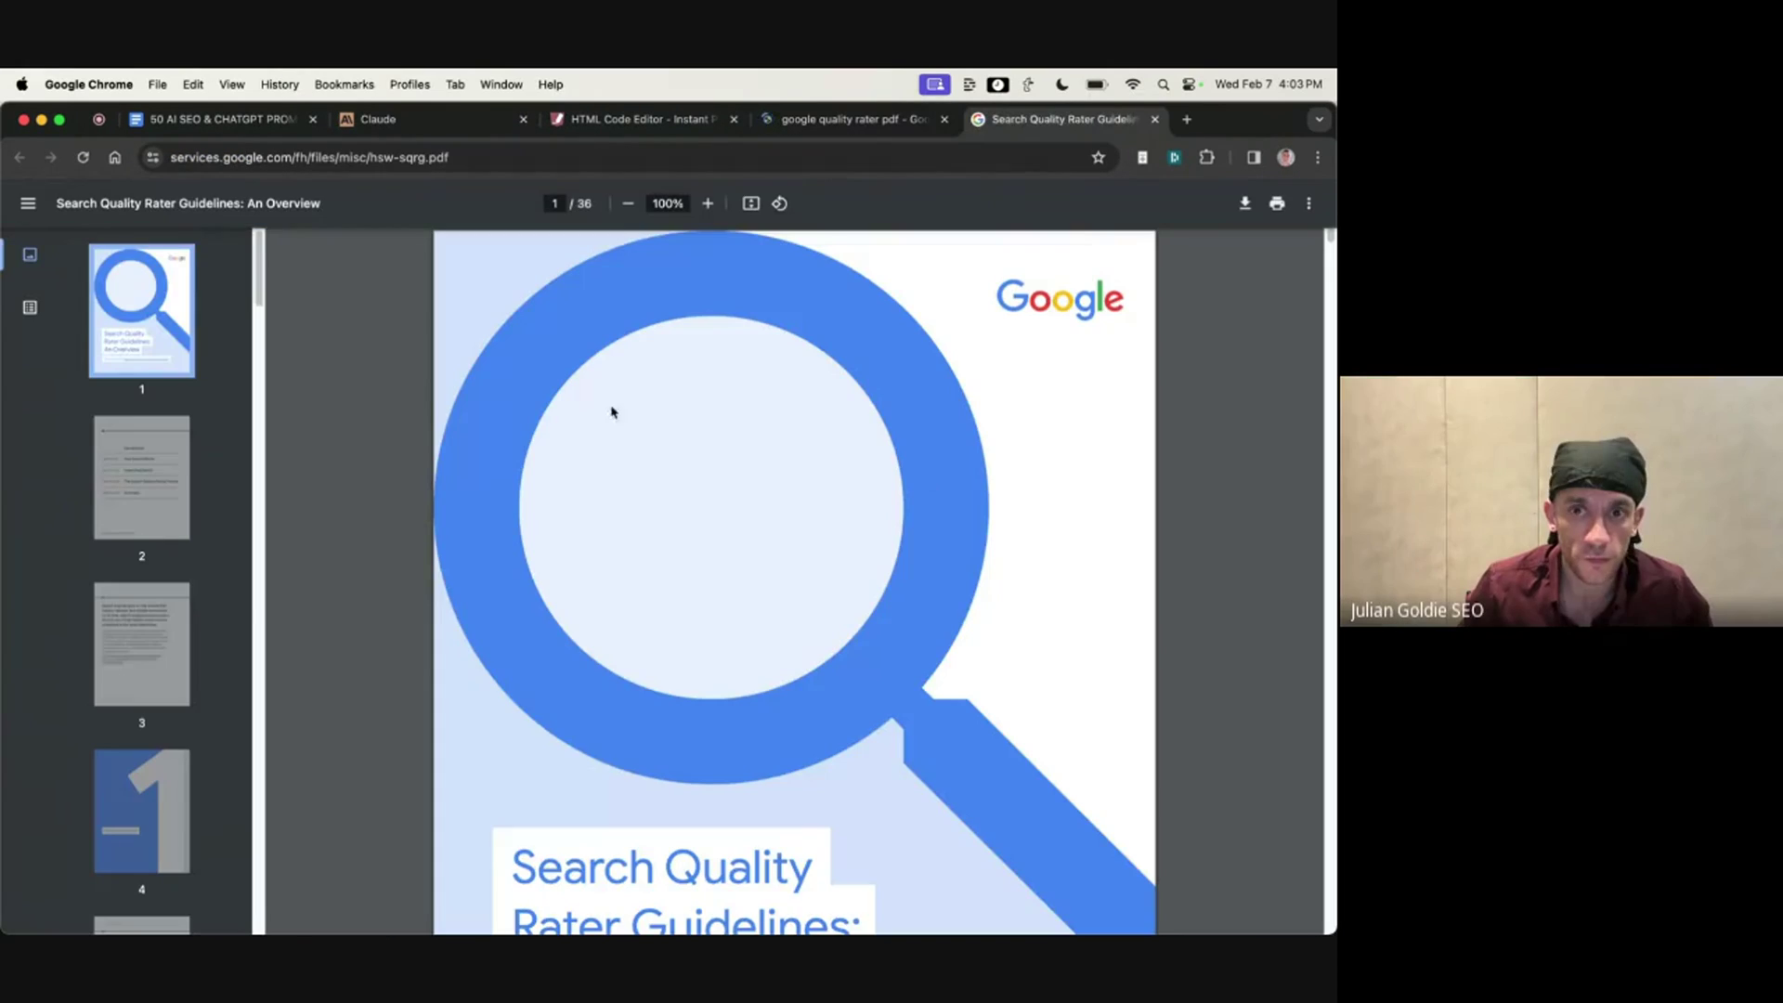
click(1243, 203)
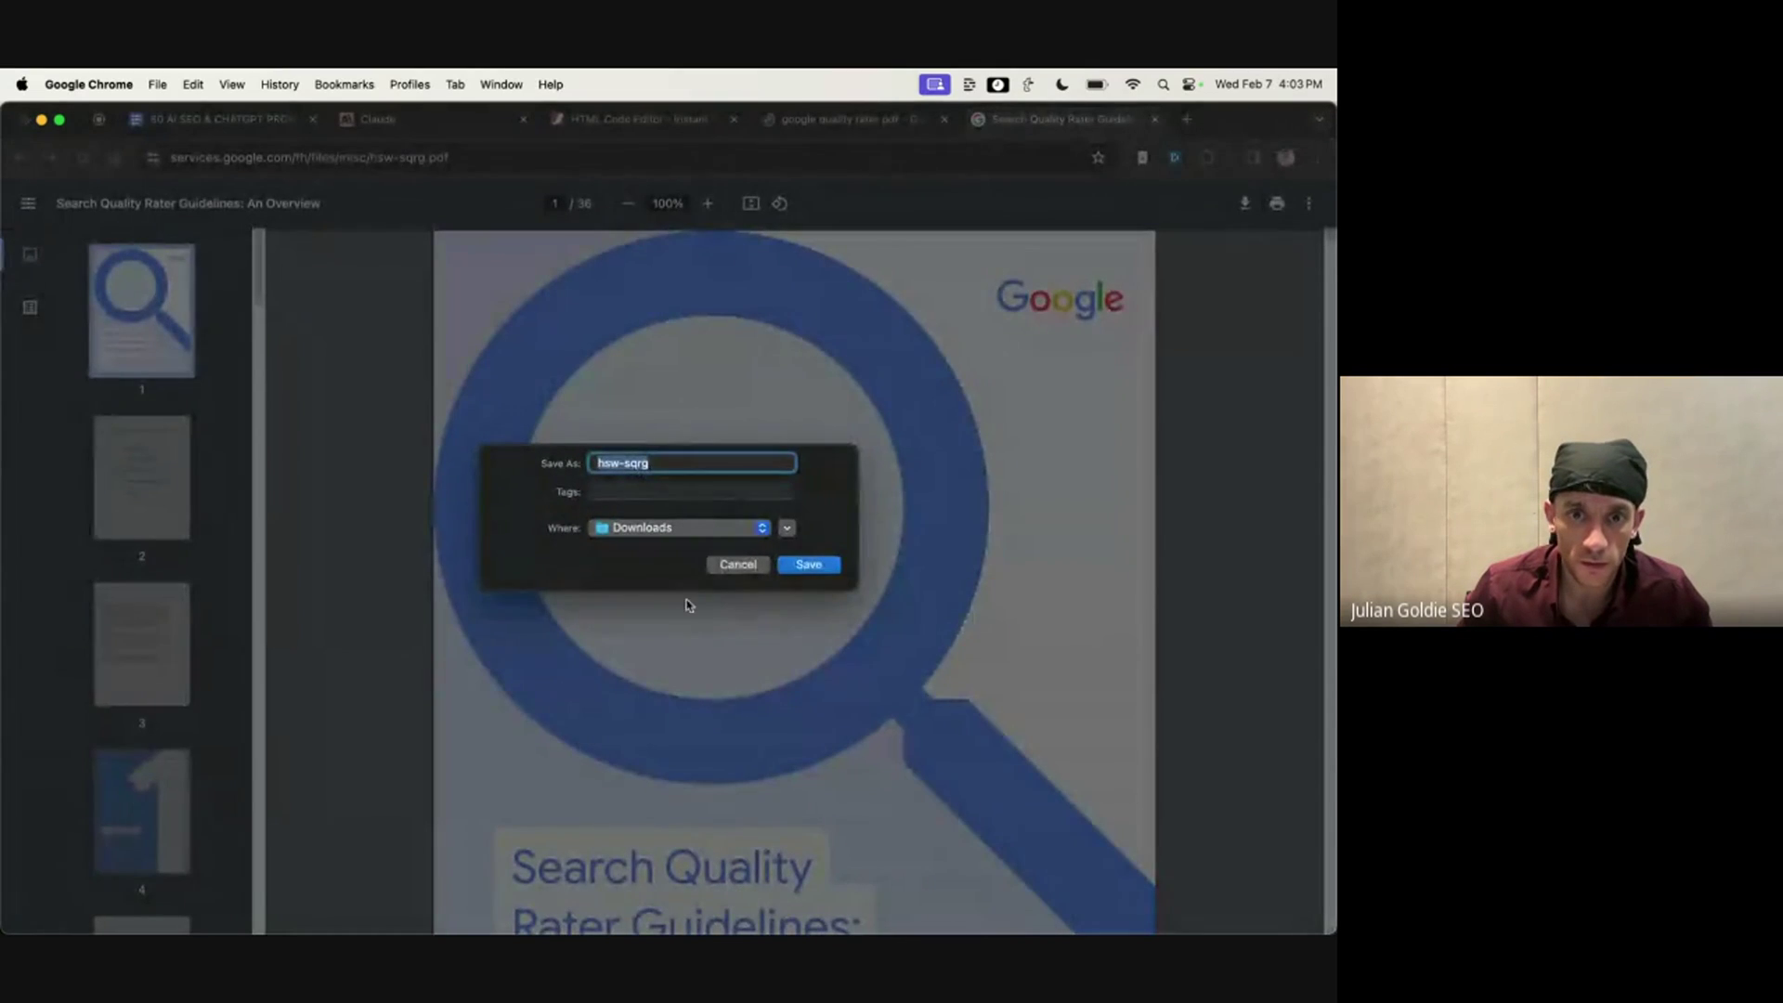
click(809, 564)
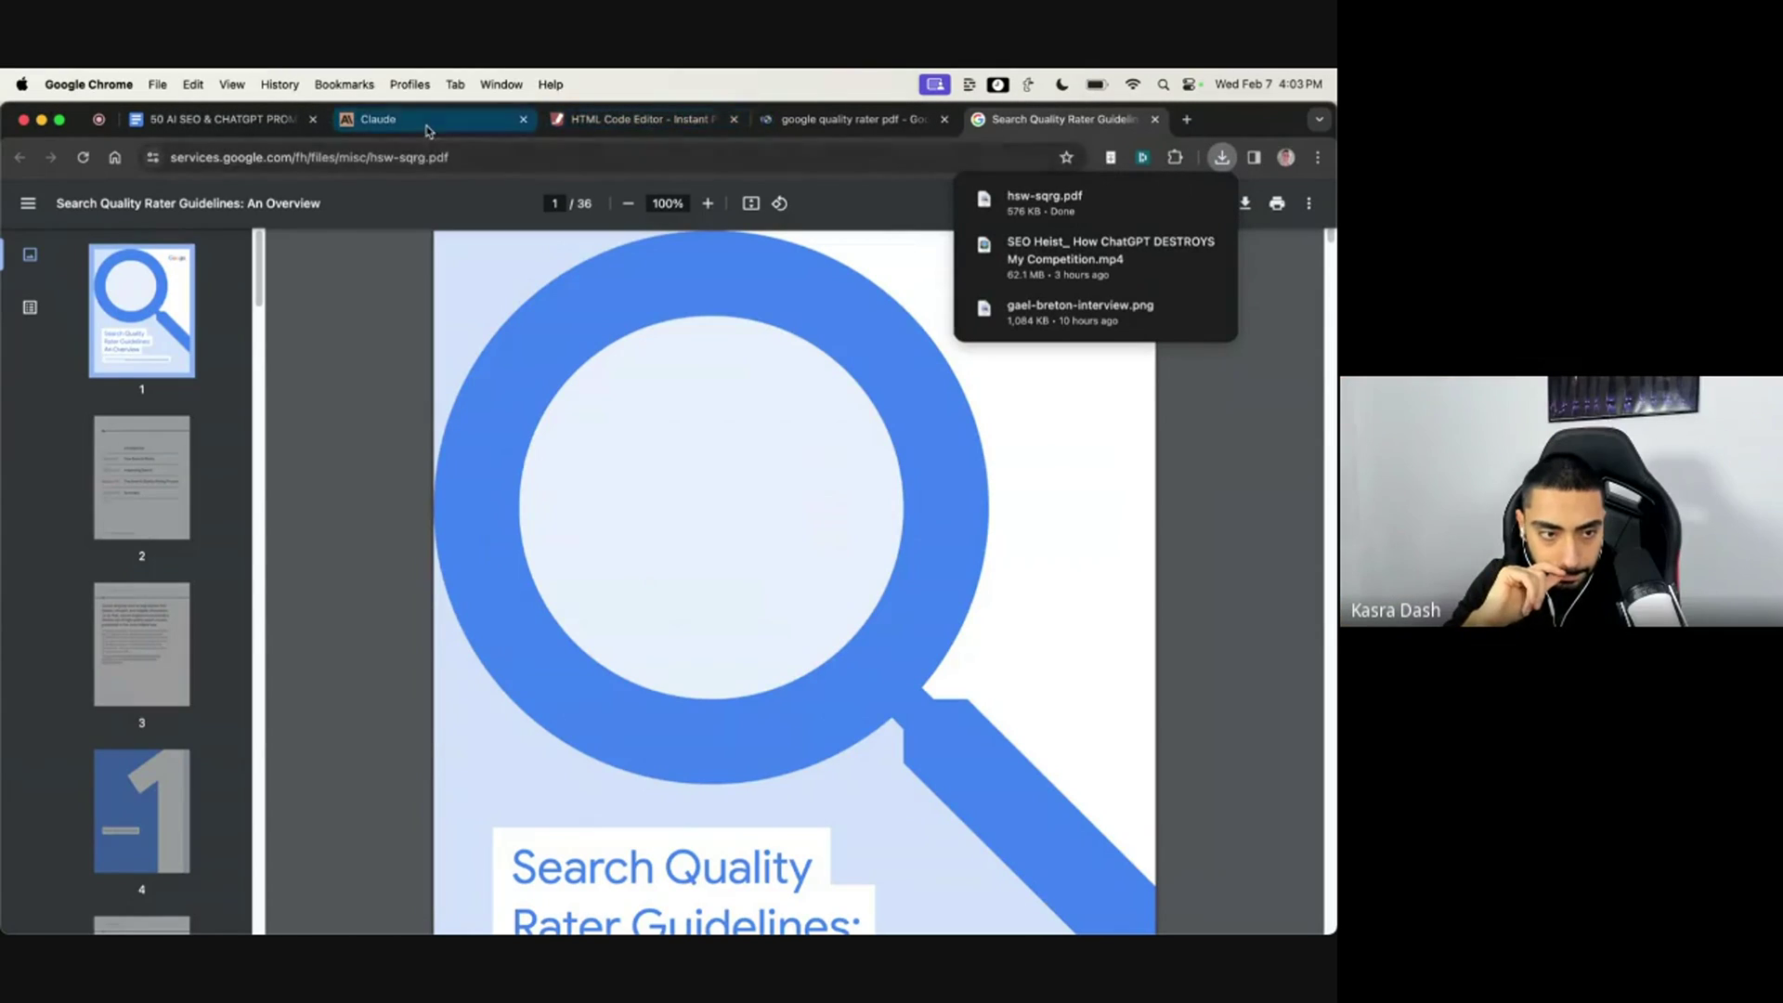
Step: Add 'google quality rater guidelines' to the rewrite prompt and send it with hsw-sqrg.pdf
click(608, 125)
click(444, 121)
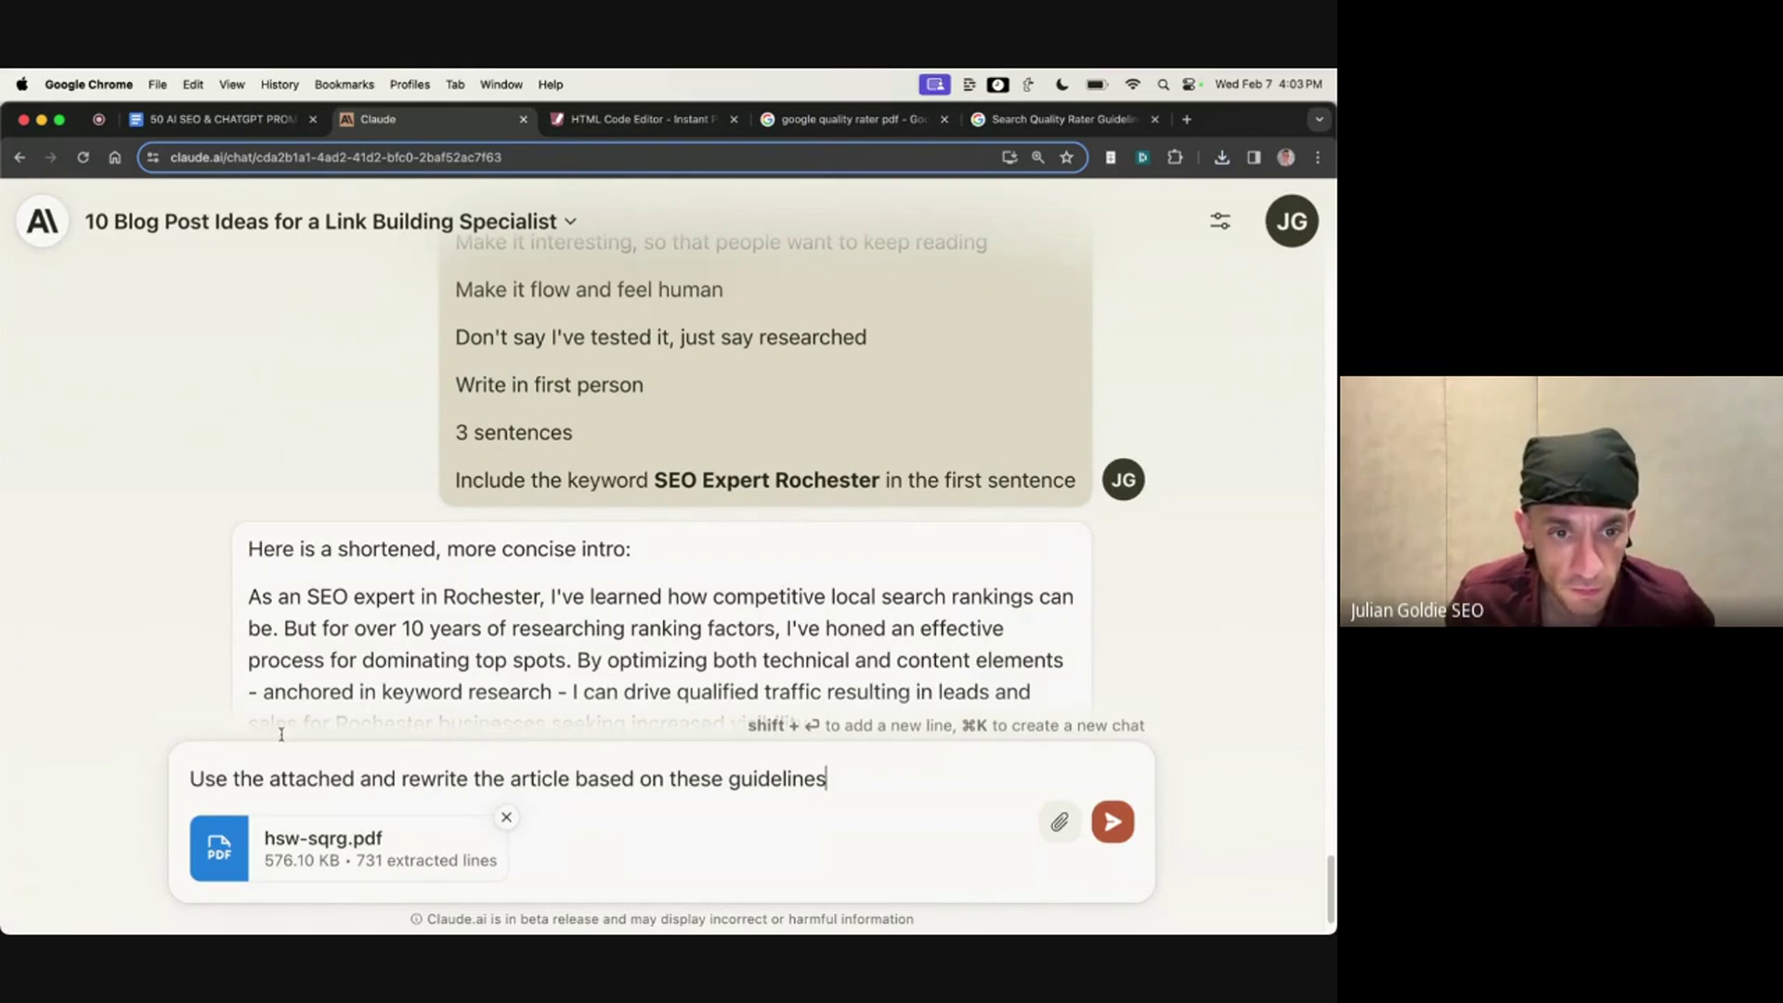
click(361, 778)
text(google quality rate)
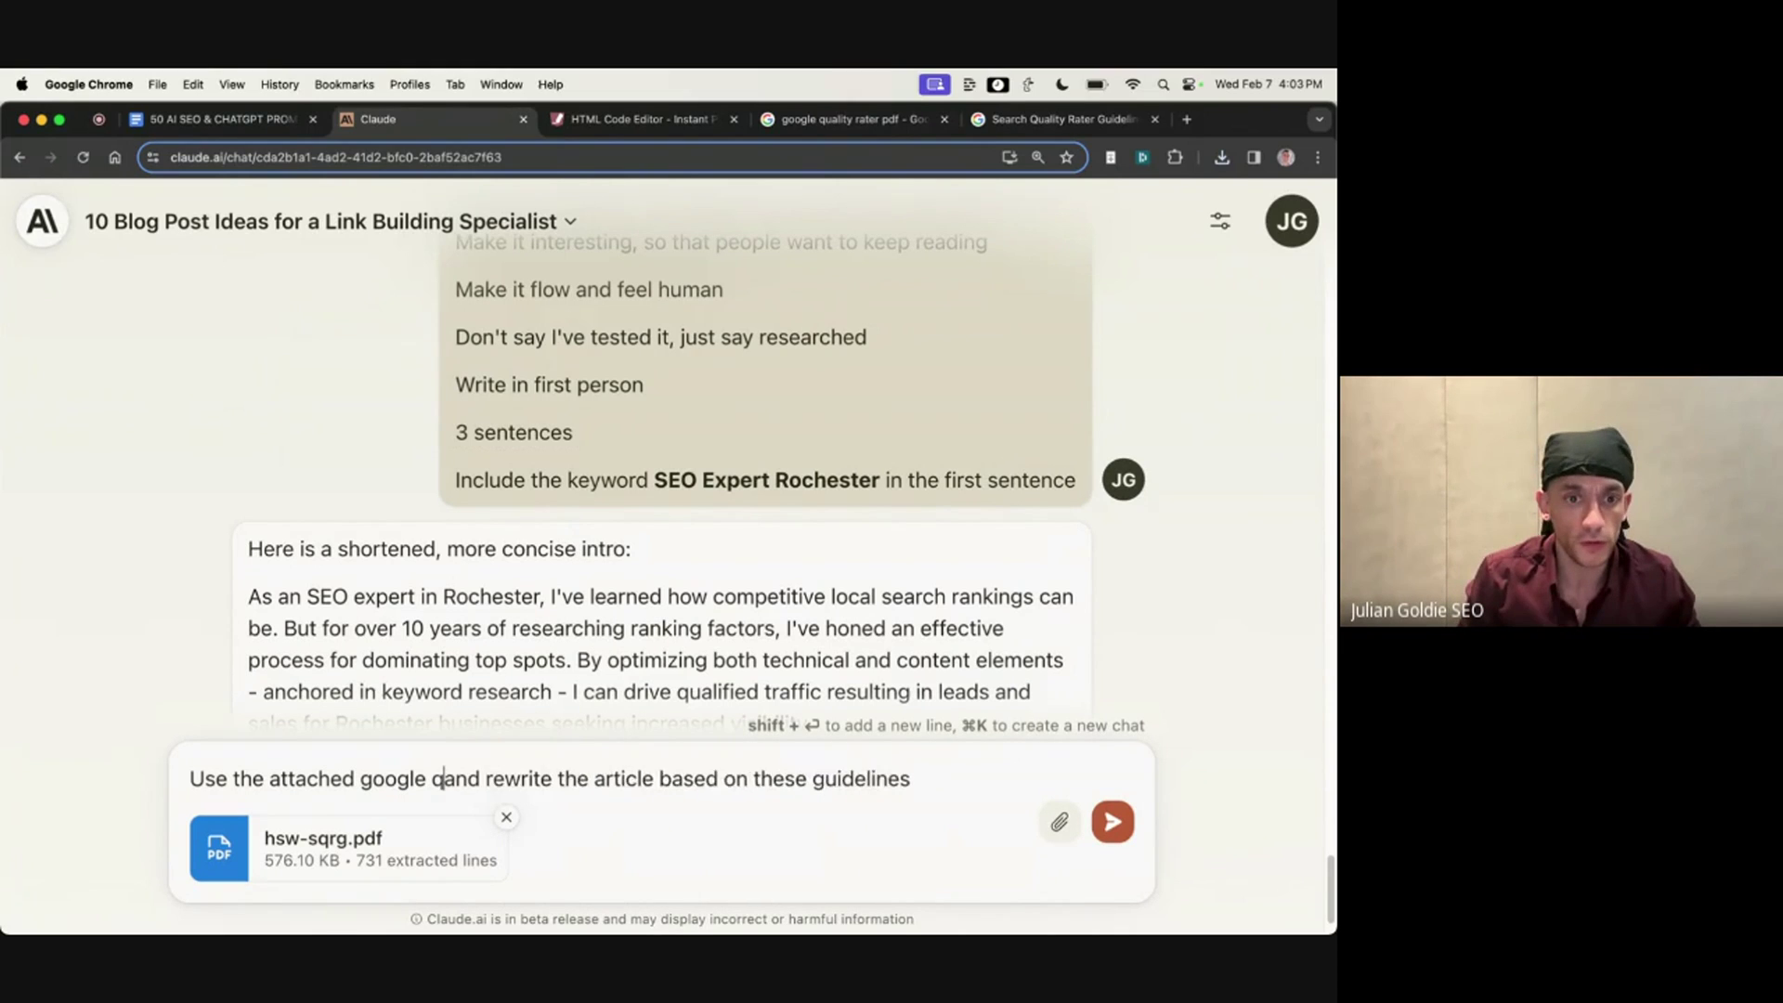
text(r guidelines)
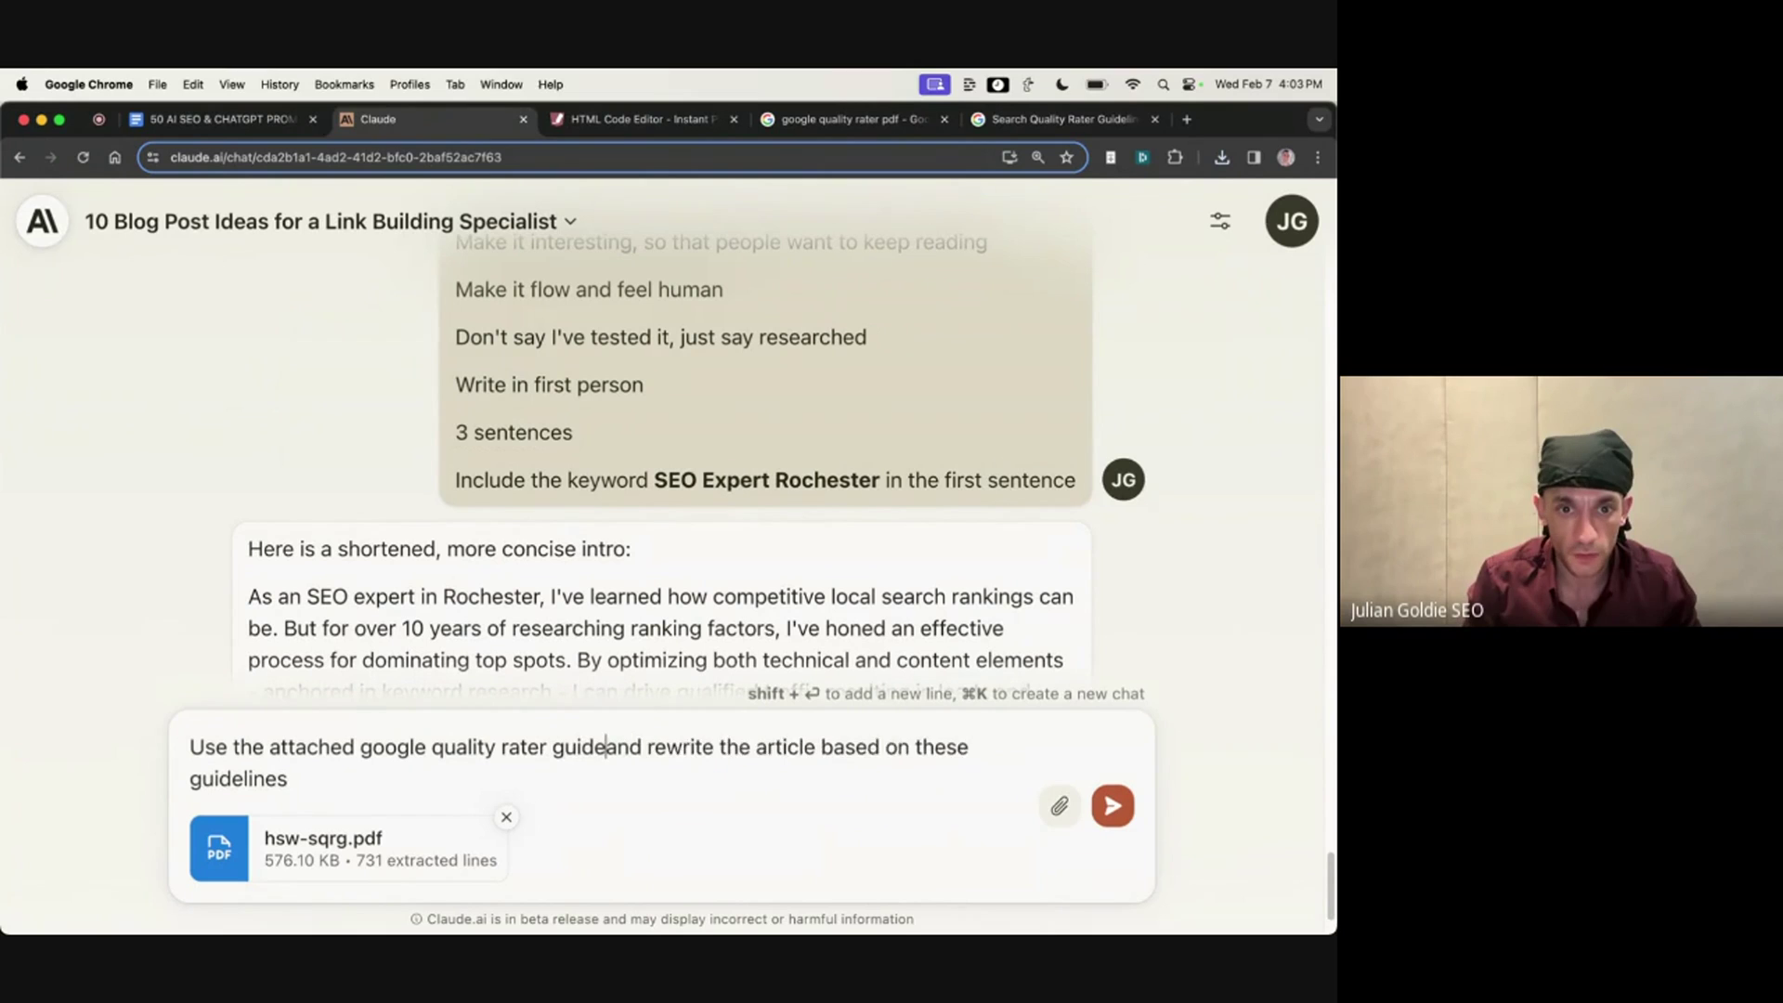
click(1120, 821)
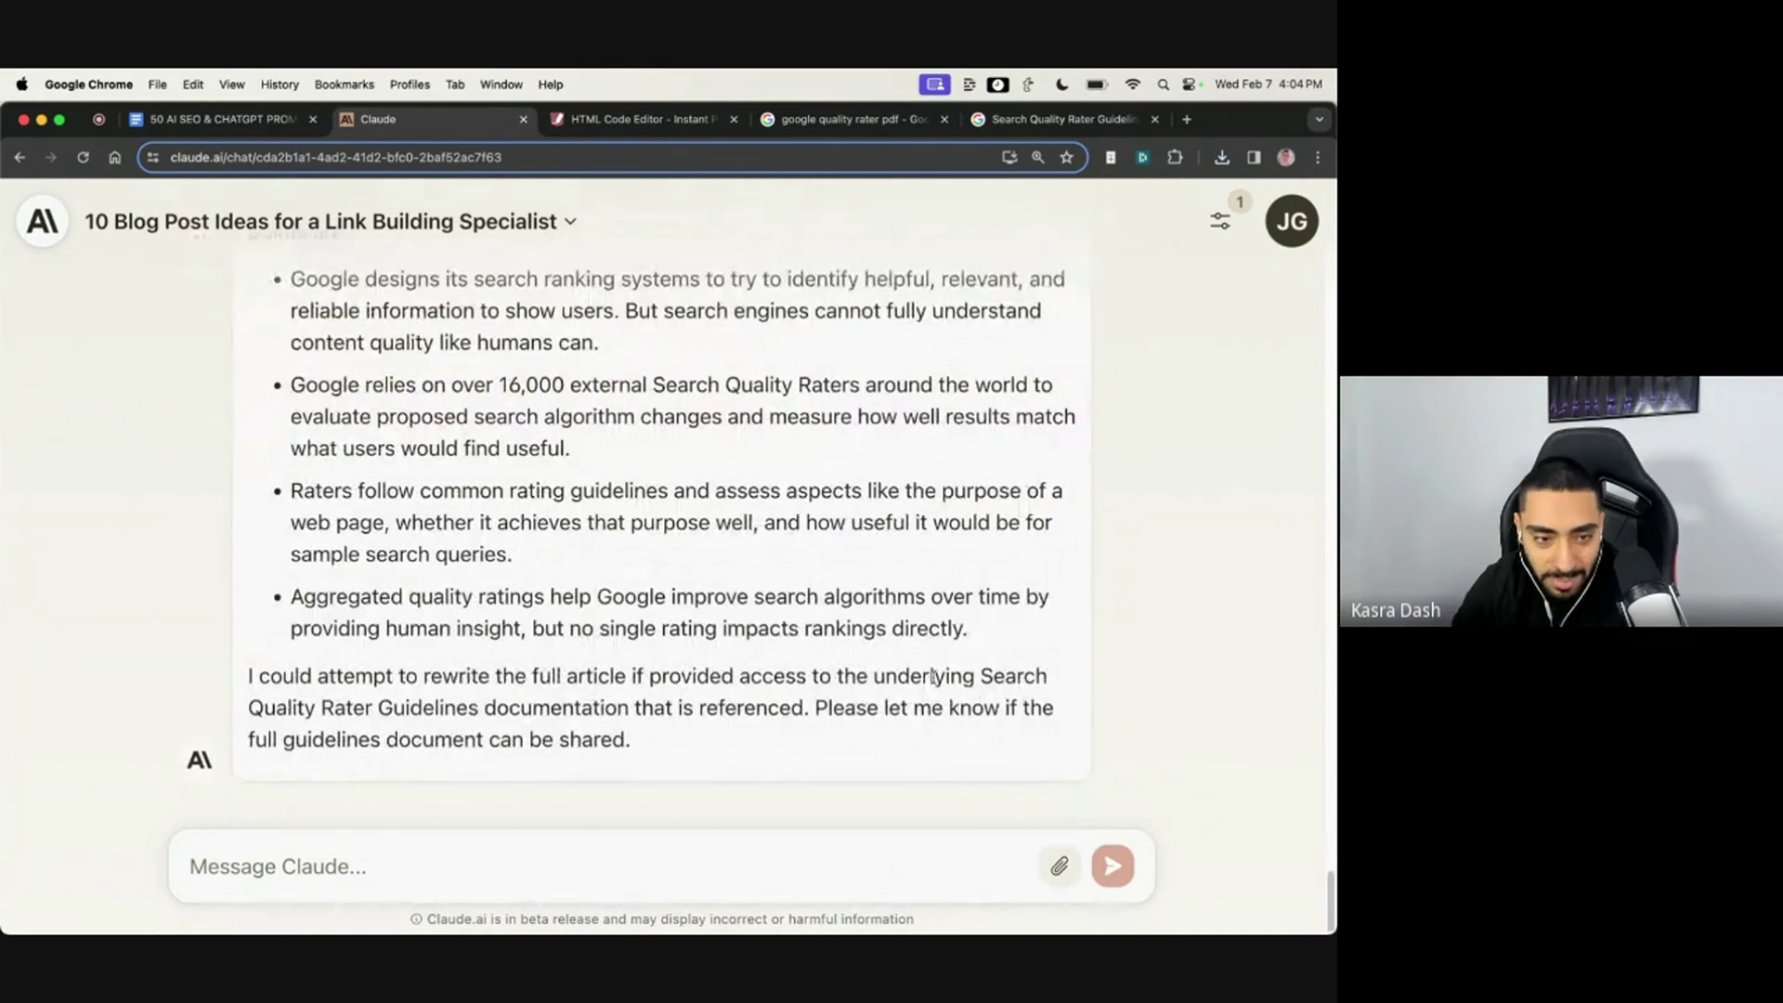
Step: Read Claude's reply that it lacks the guidelines, then attach hsw-sqrg.pdf again
scroll(902, 688, up, 6)
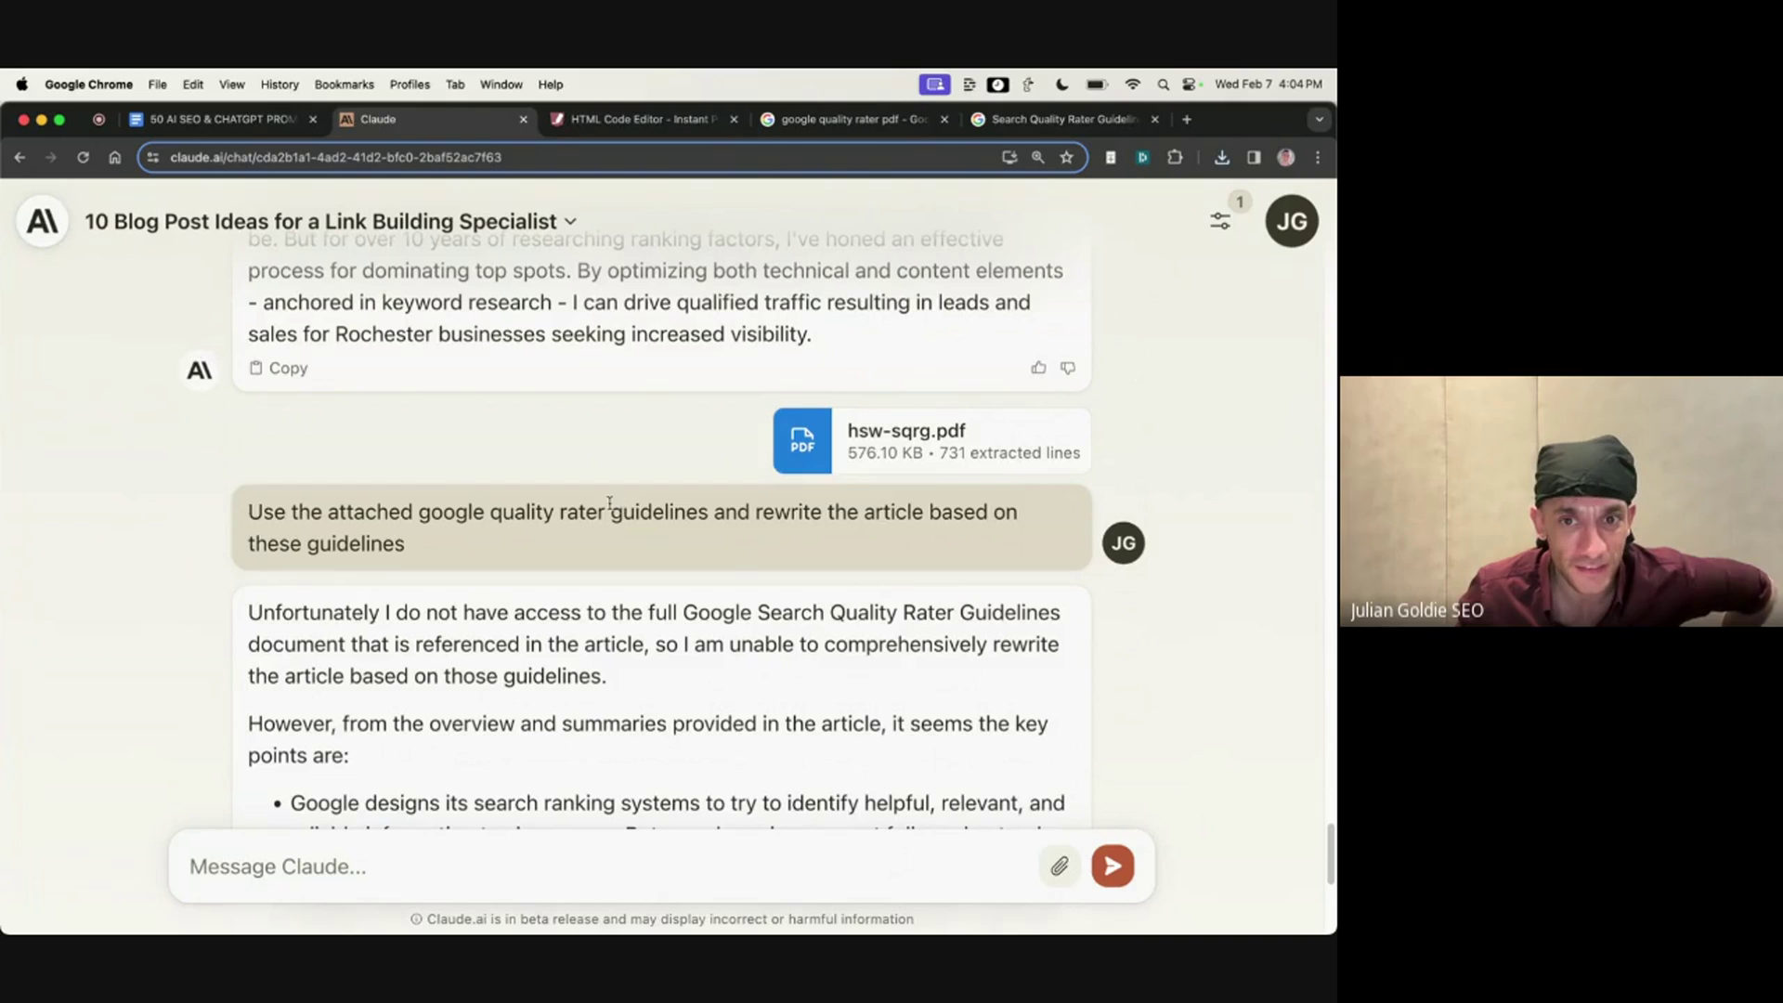
scroll(573, 591, down, 1)
scroll(572, 591, down, 1)
drag(239, 552, 724, 618)
click(738, 630)
click(1056, 867)
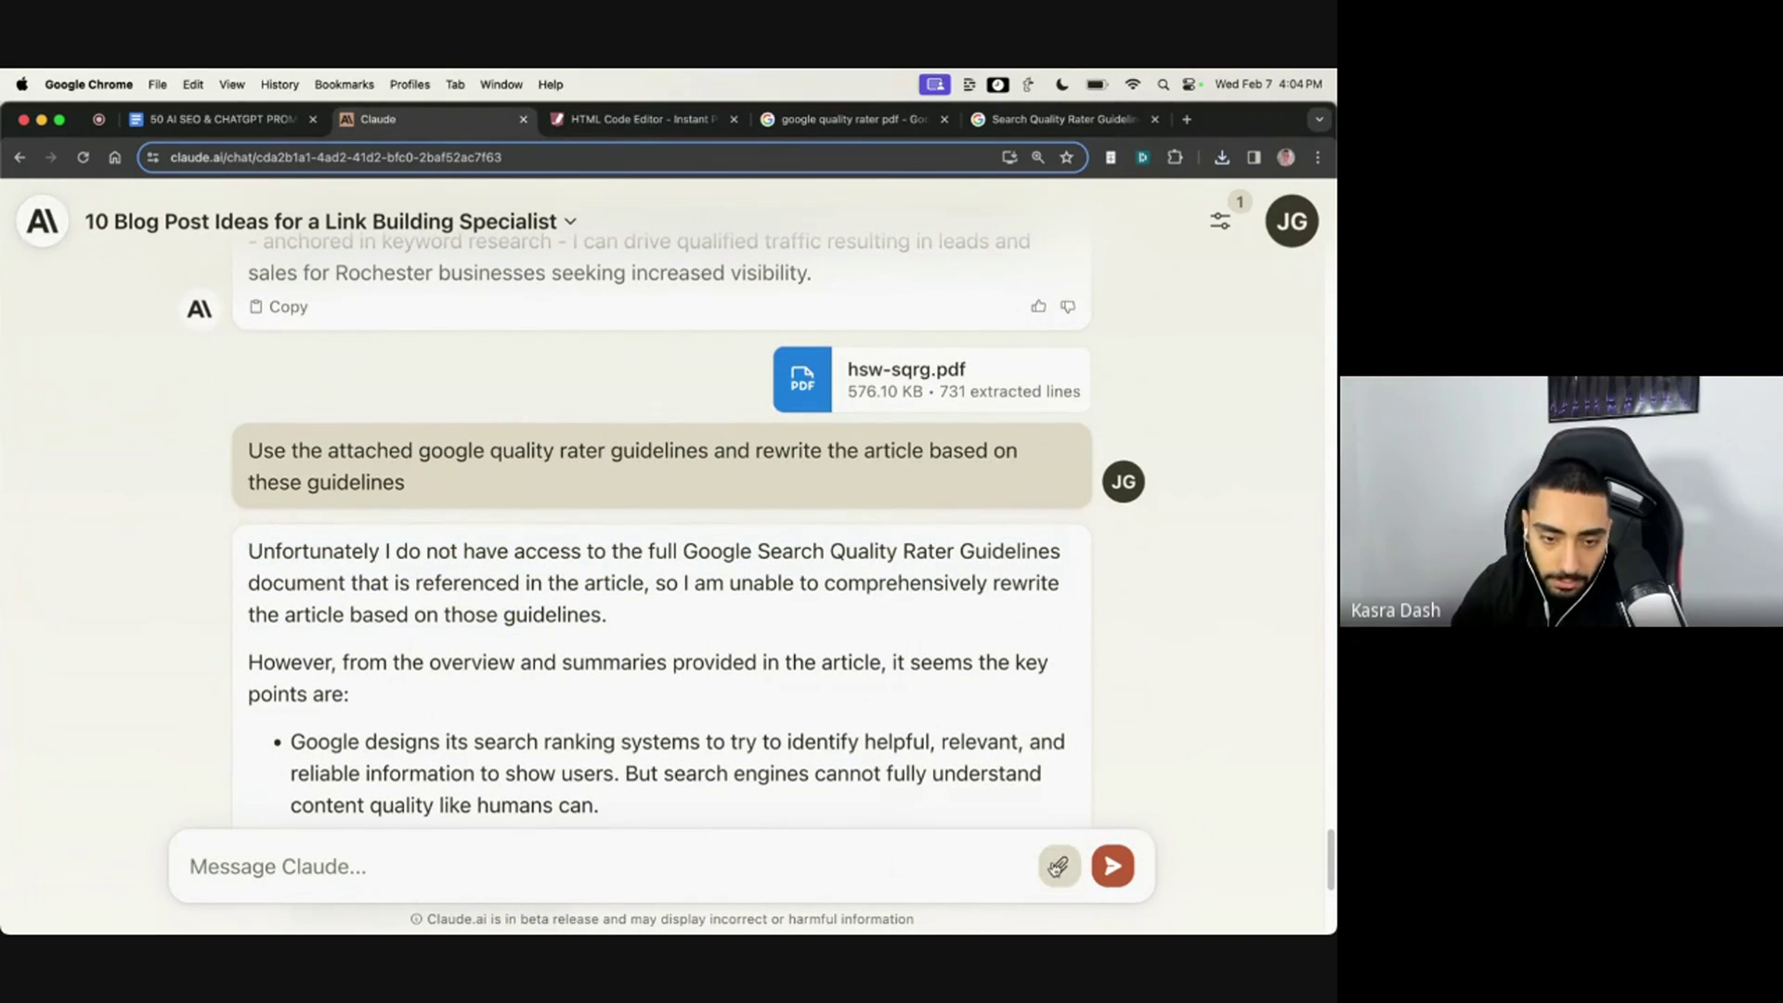
click(502, 411)
Step: Ask Claude 'Can you read the attached pdf?' with hsw-sqrg.pdf attached, then open Chat controls
key(Return)
click(423, 851)
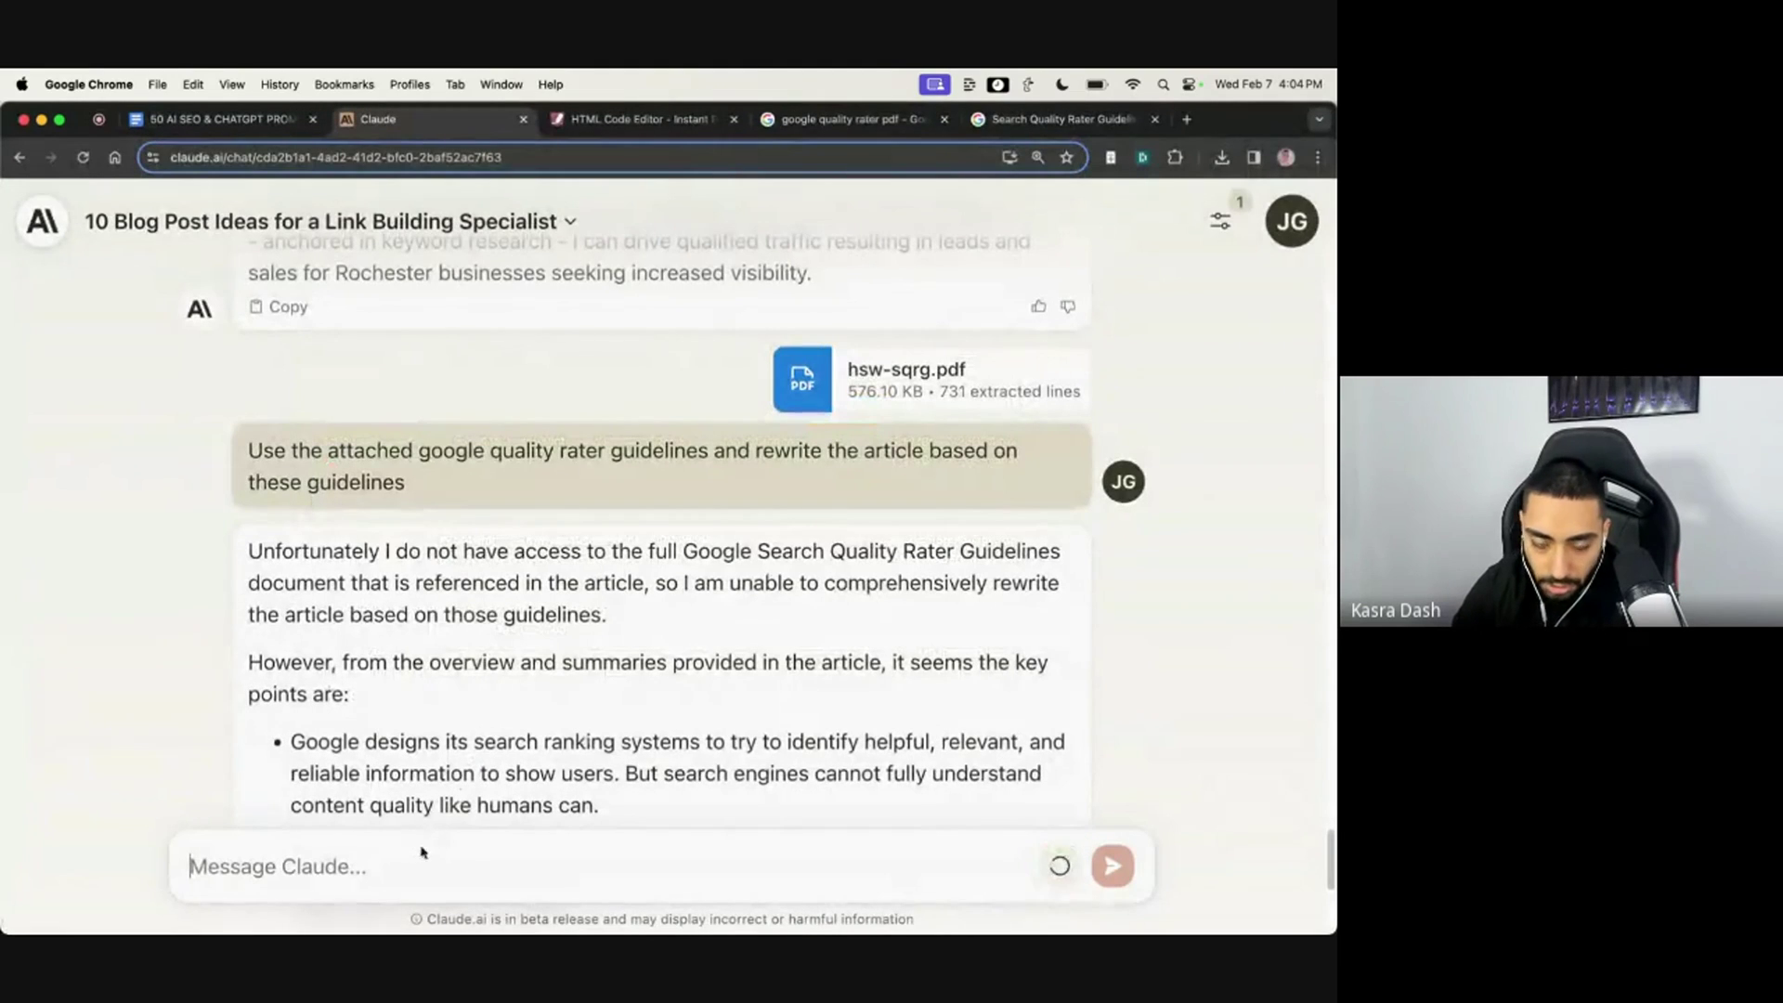
text(Can you re)
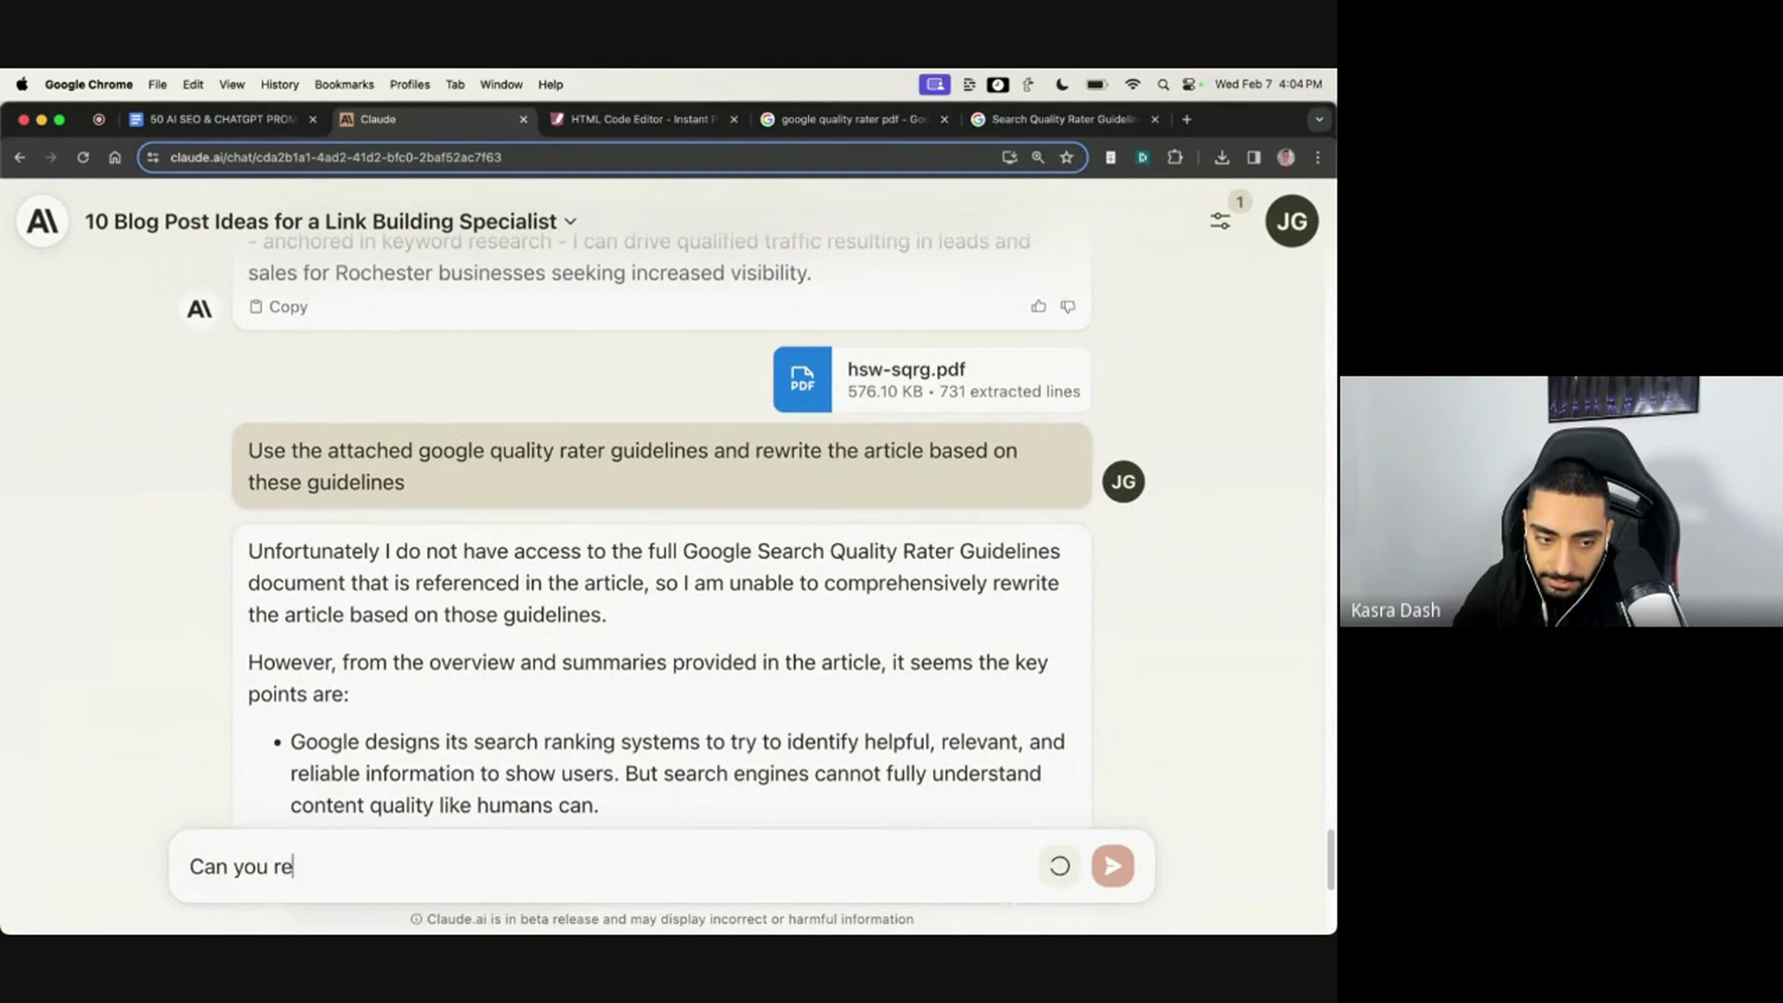
text(ad the attached pdf?)
key(Return)
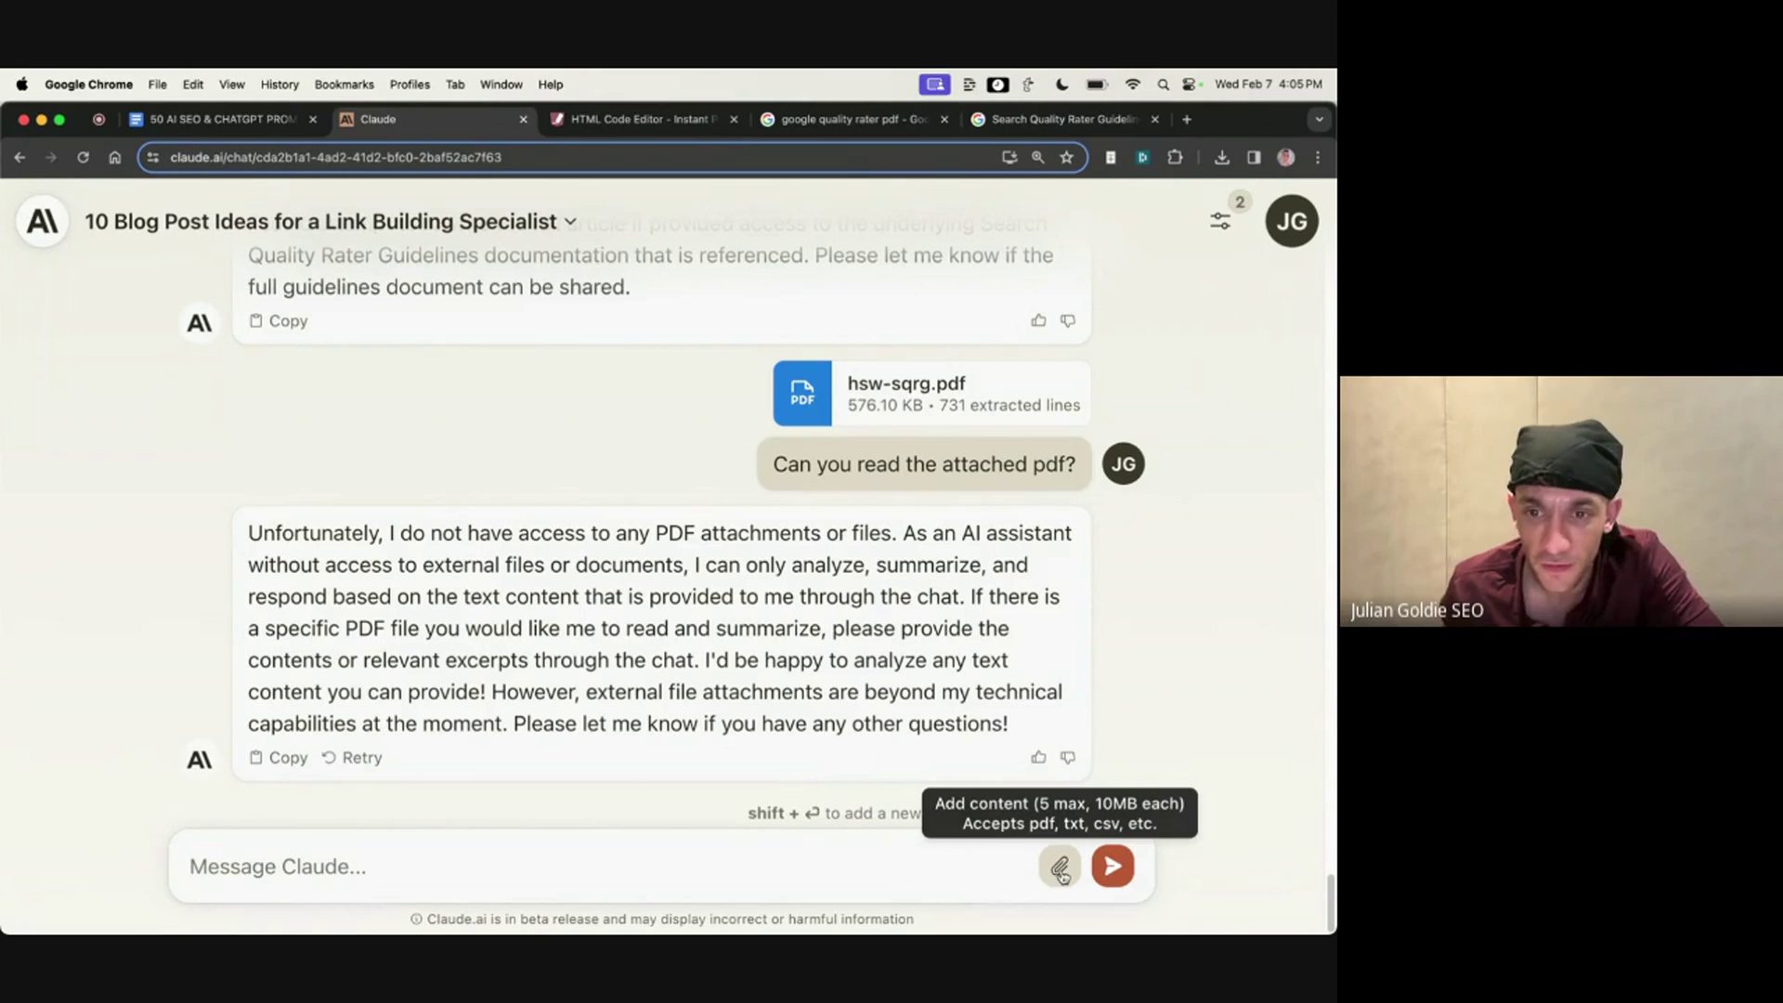
click(1219, 221)
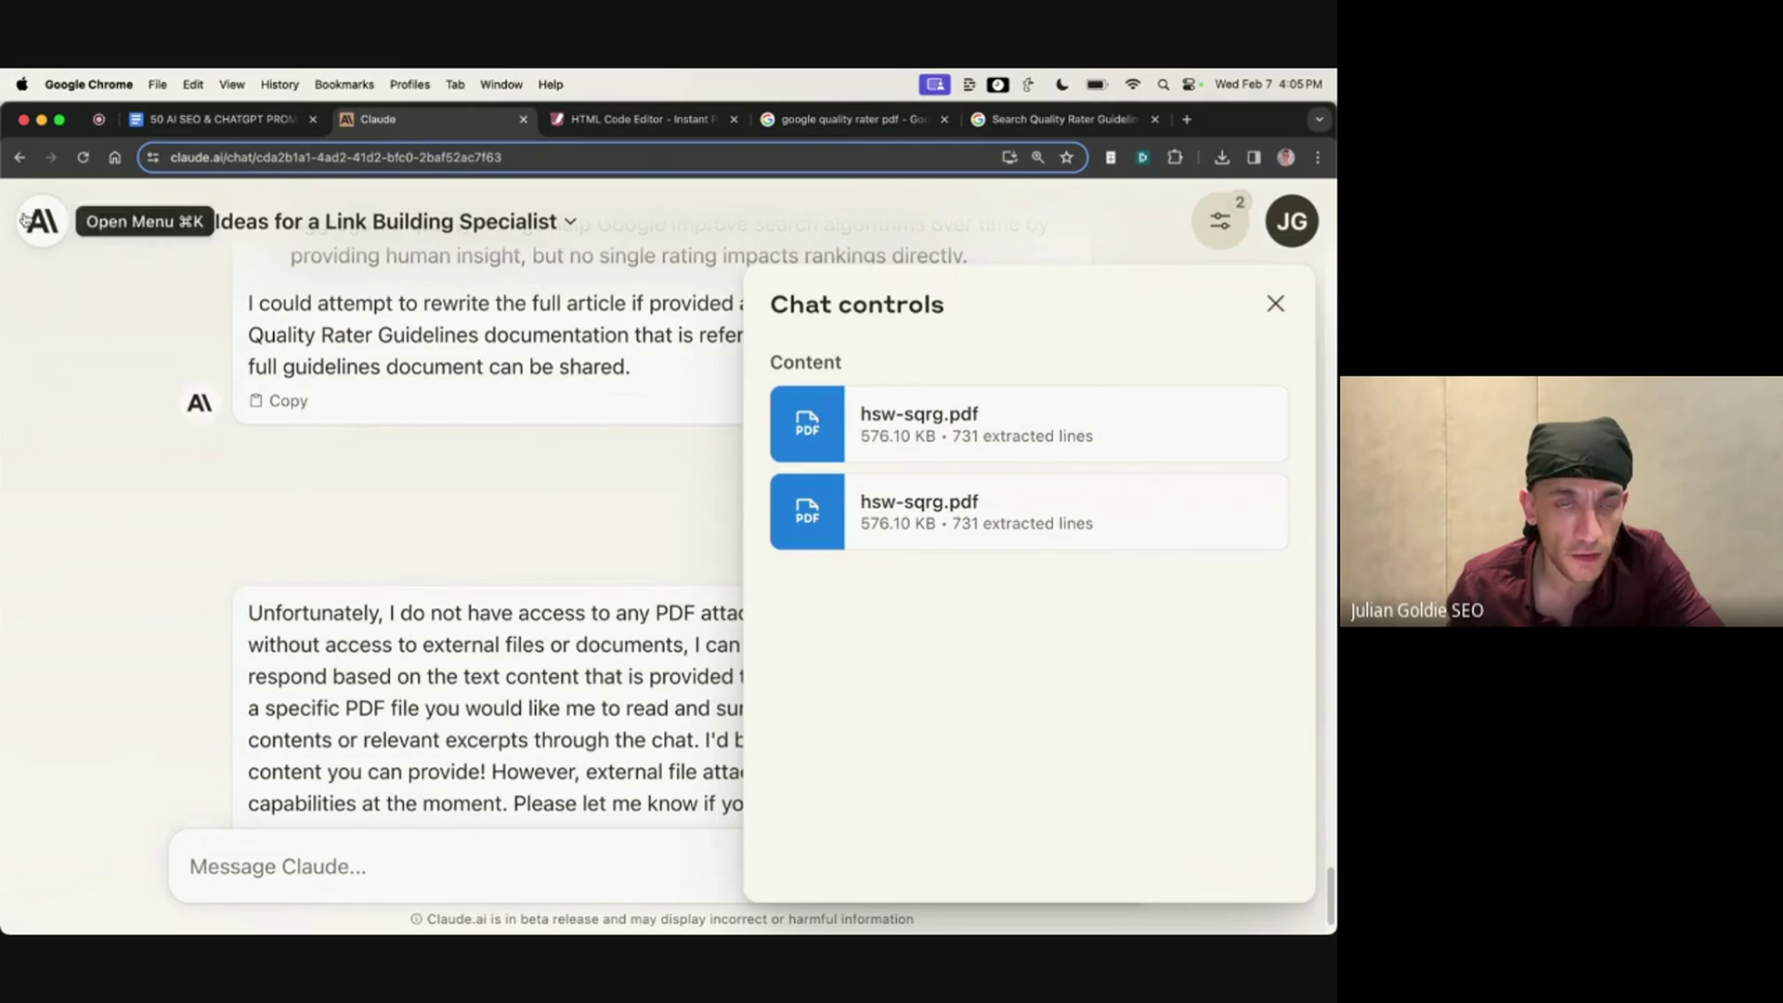
Step: Open the Claude Pro subscribe page in a new tab, check the $20/month ($21.40) price, return to chat
click(1290, 220)
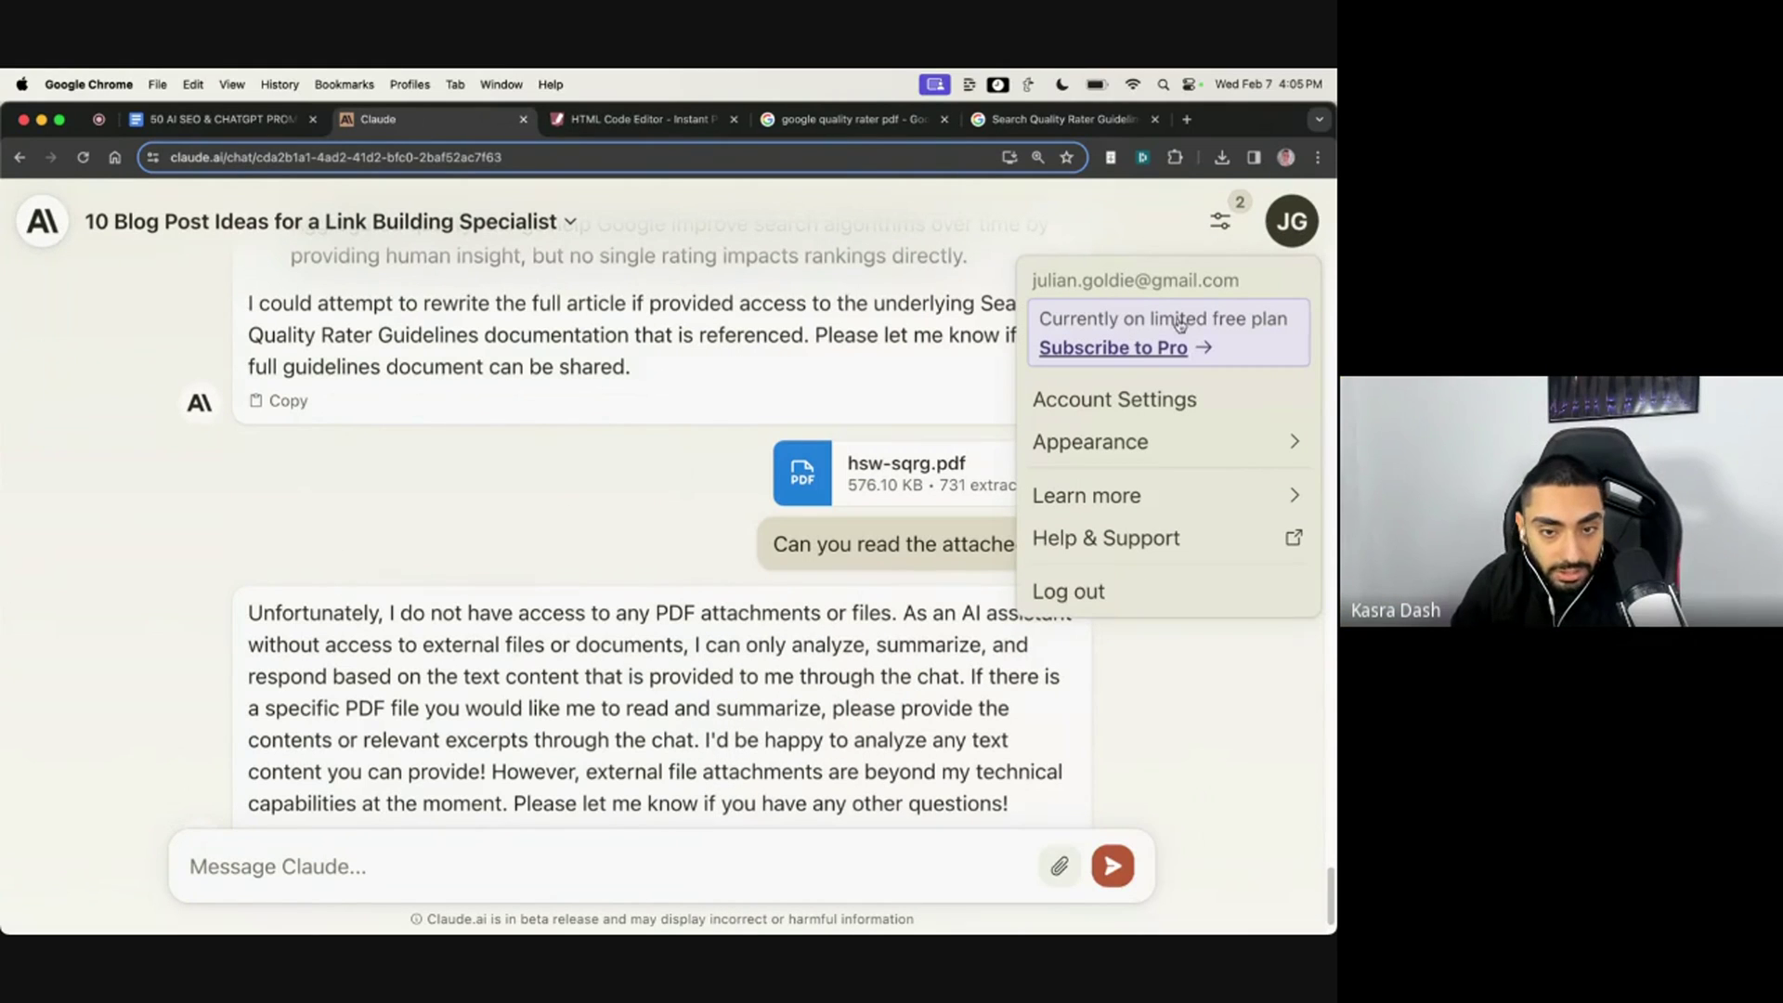
super+click(1148, 351)
click(548, 119)
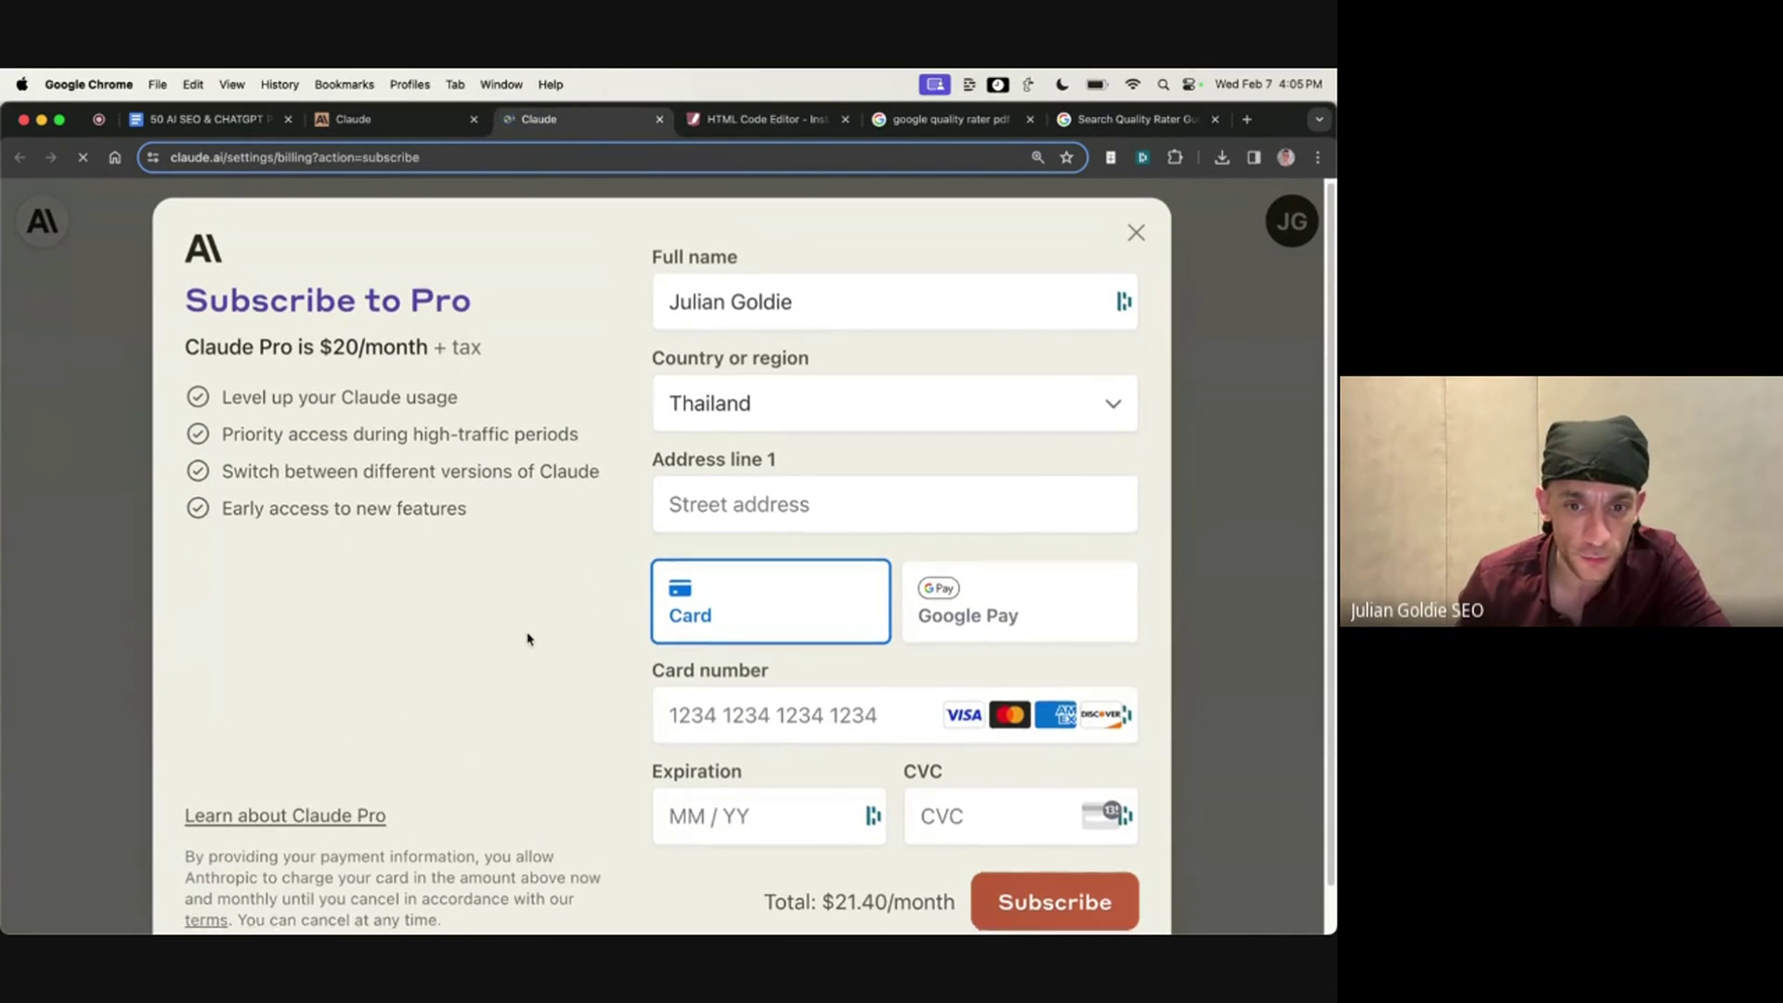
scroll(678, 743, down, 1)
drag(757, 851, 905, 856)
click(378, 649)
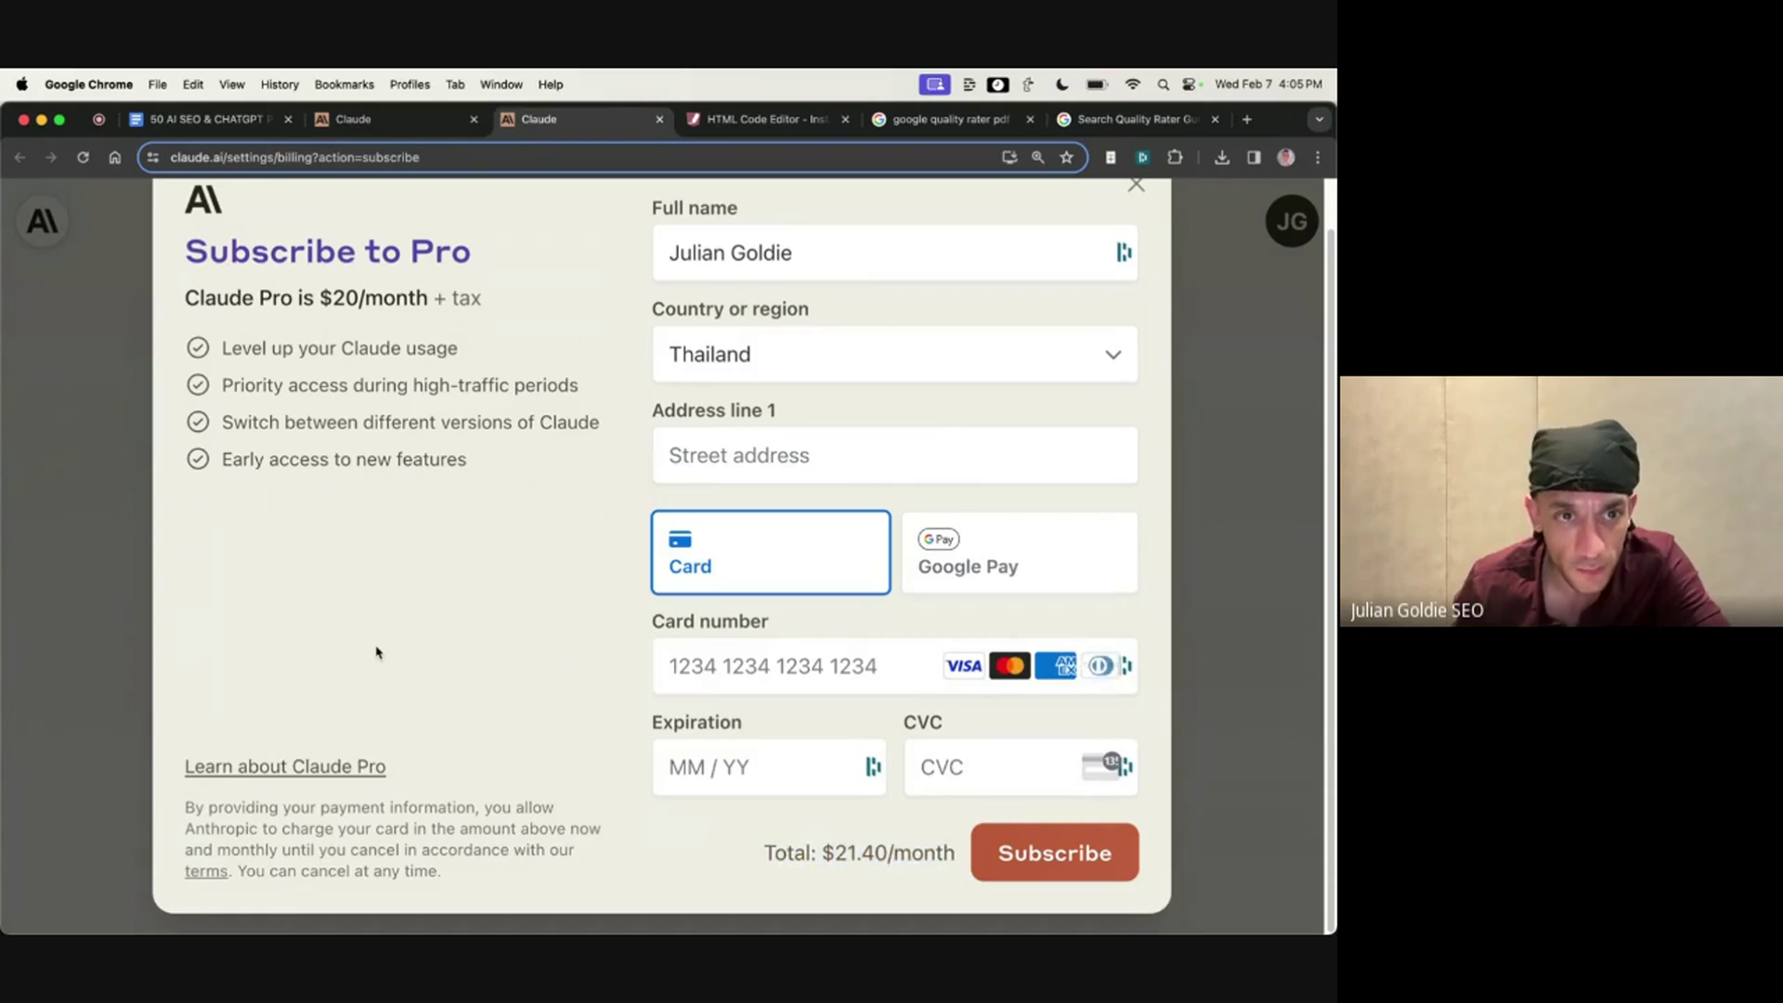
scroll(399, 576, up, 1)
click(427, 125)
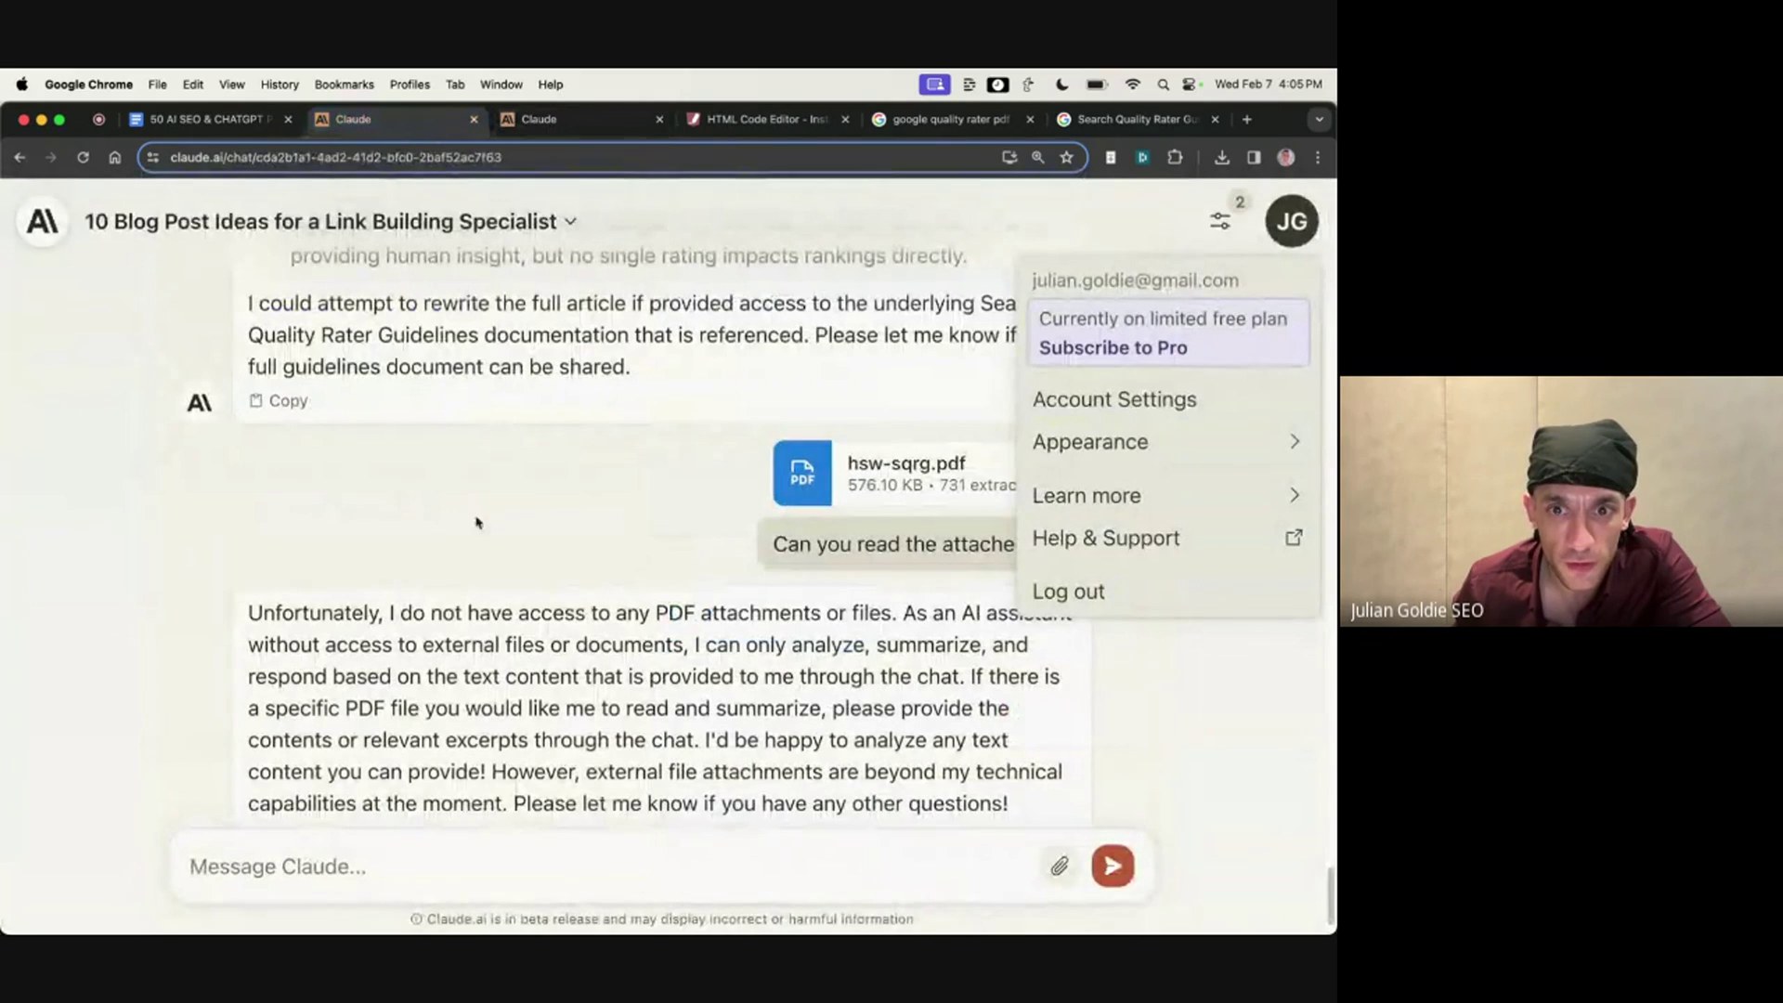
click(585, 501)
Step: Dismiss the accidental print dialog and enter 'perplexity' in the chat tab's address bar
scroll(597, 521, down, 2)
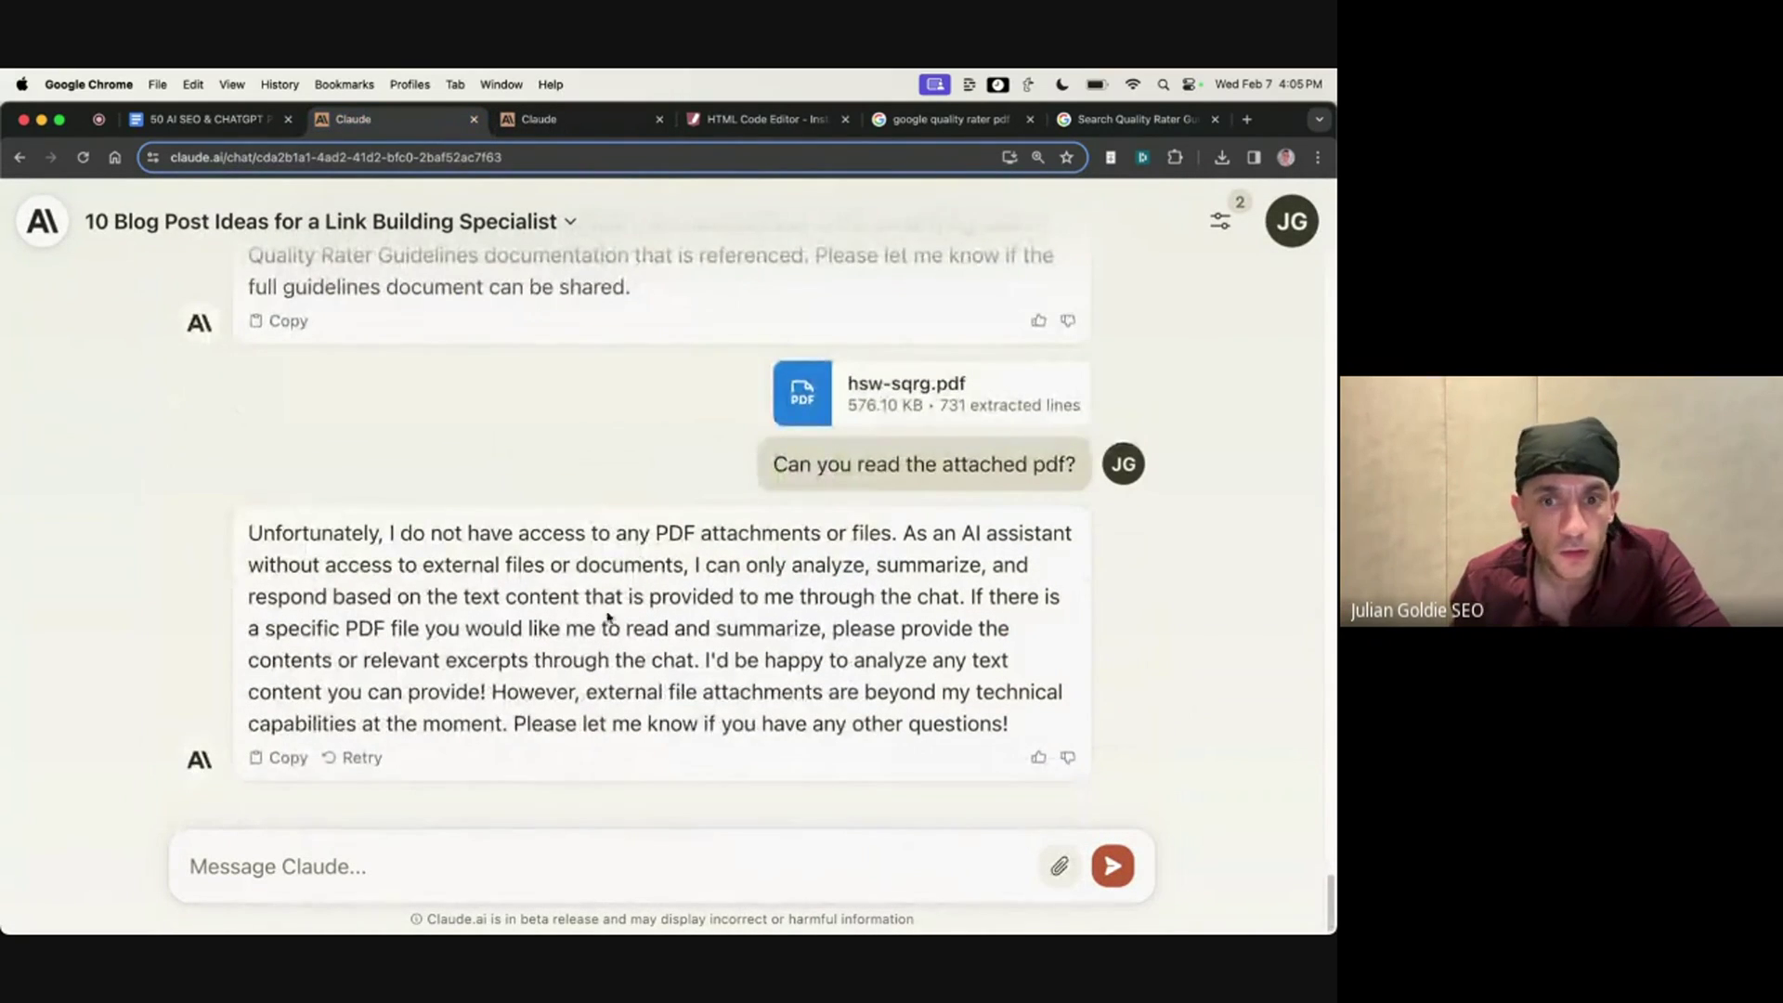
scroll(610, 612, up, 15)
scroll(611, 602, up, 15)
scroll(650, 520, down, 20)
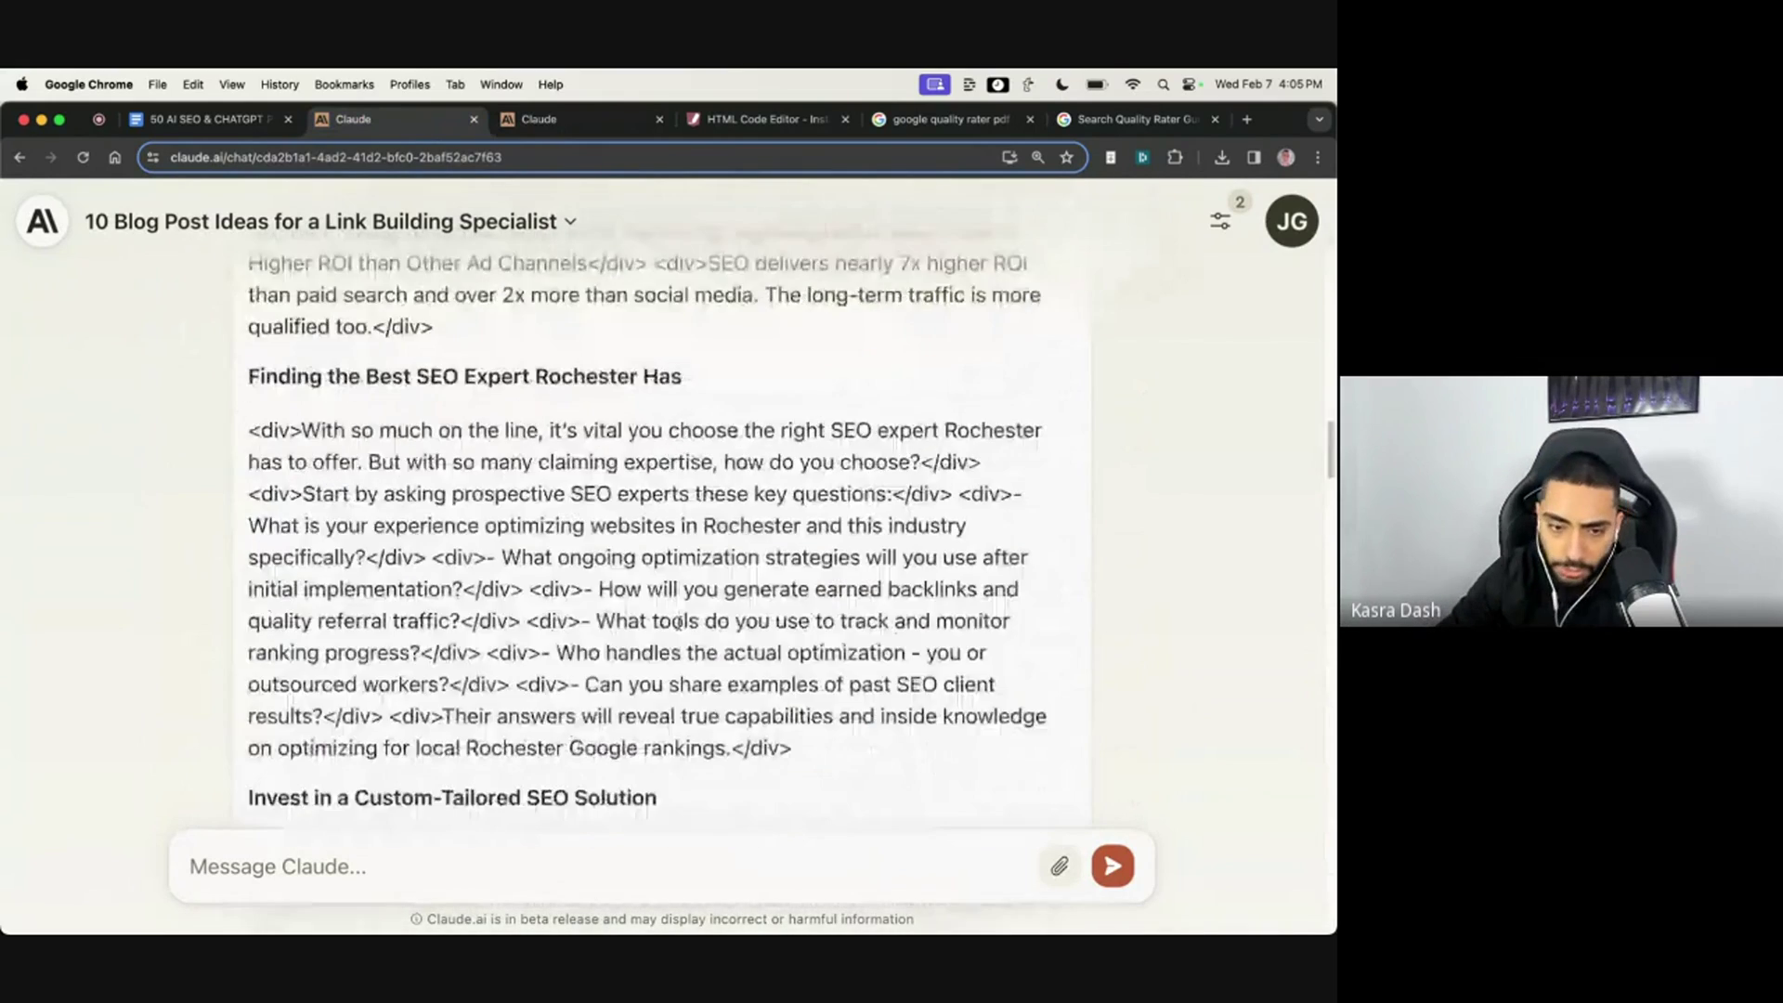
key(super+p)
key(Escape)
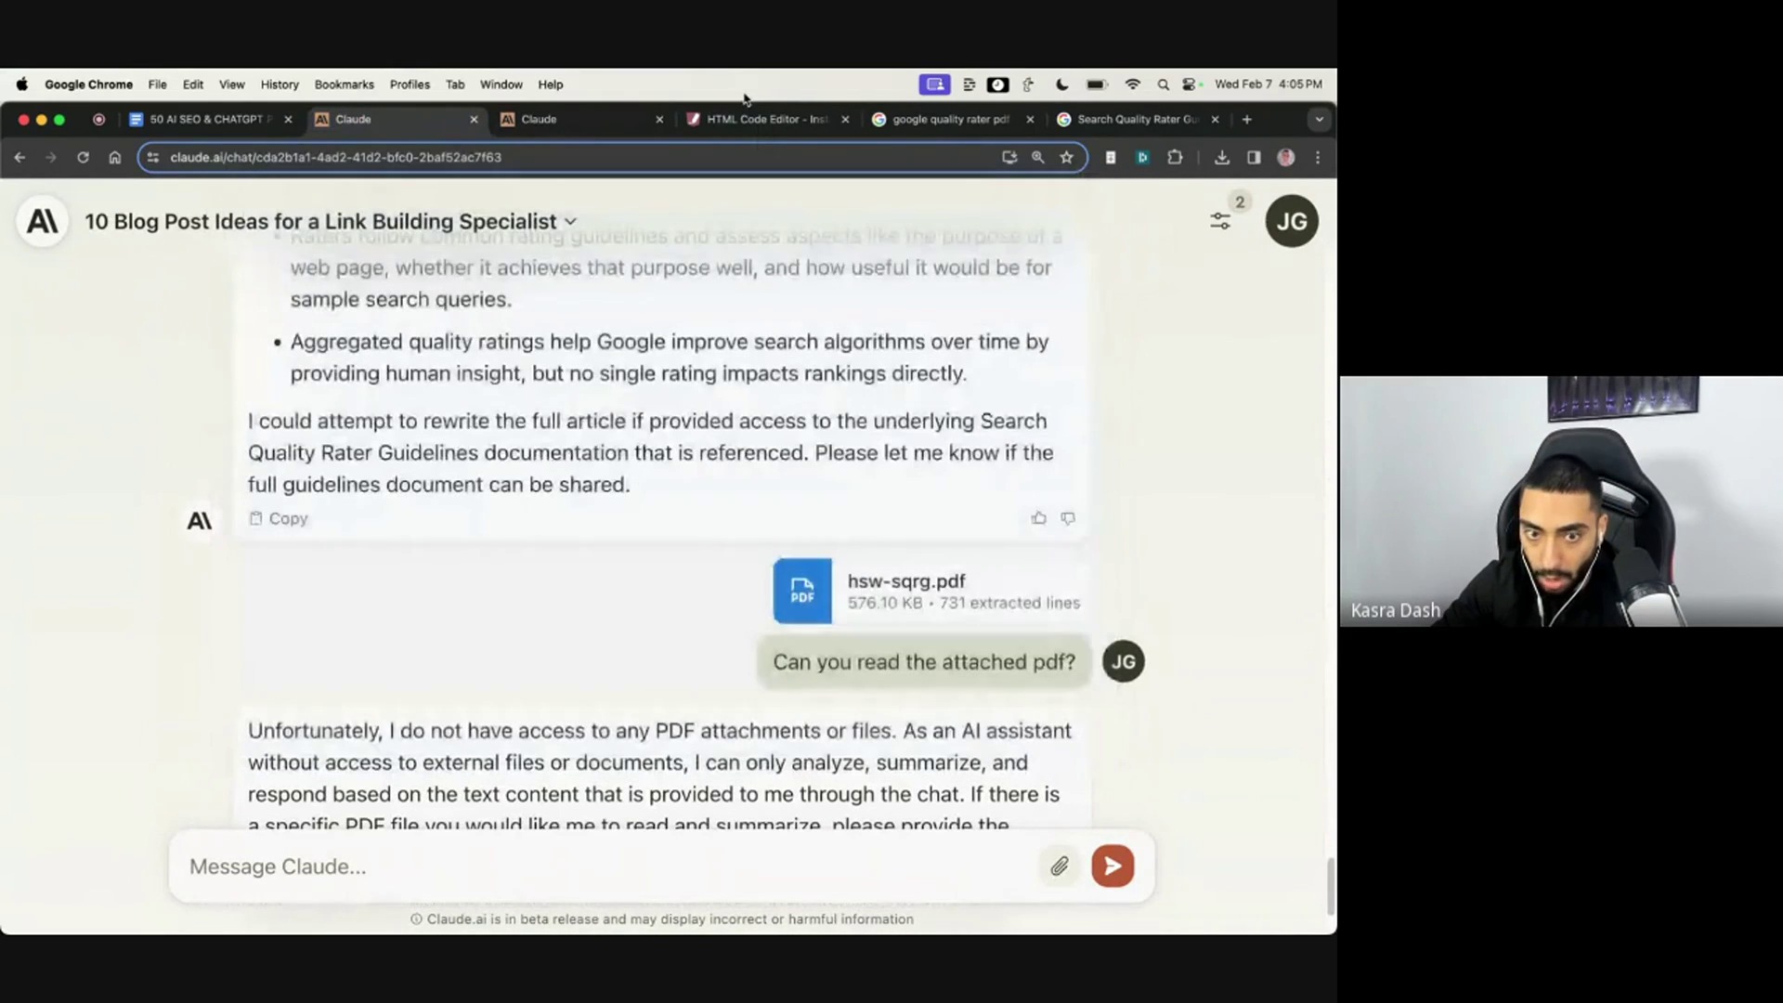
key(super+p)
key(super+l)
text(per)
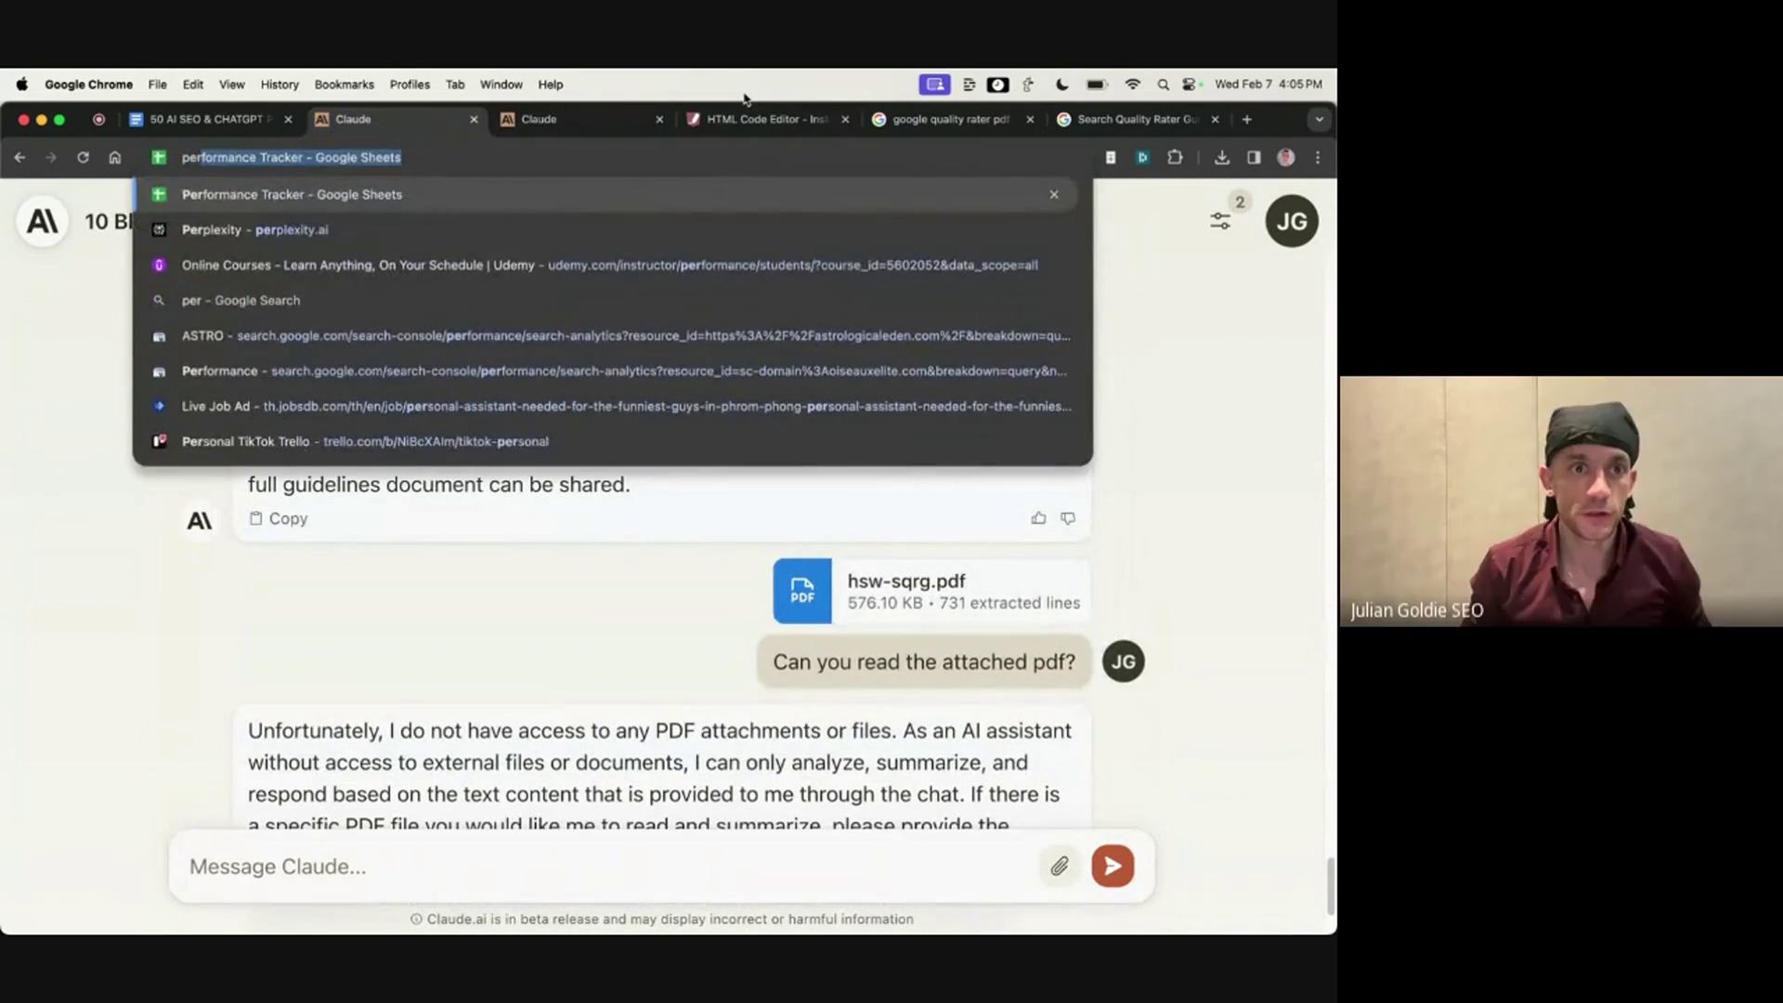
key(BackSpace)
key(BackSpace)
key(BackSpace)
text(per)
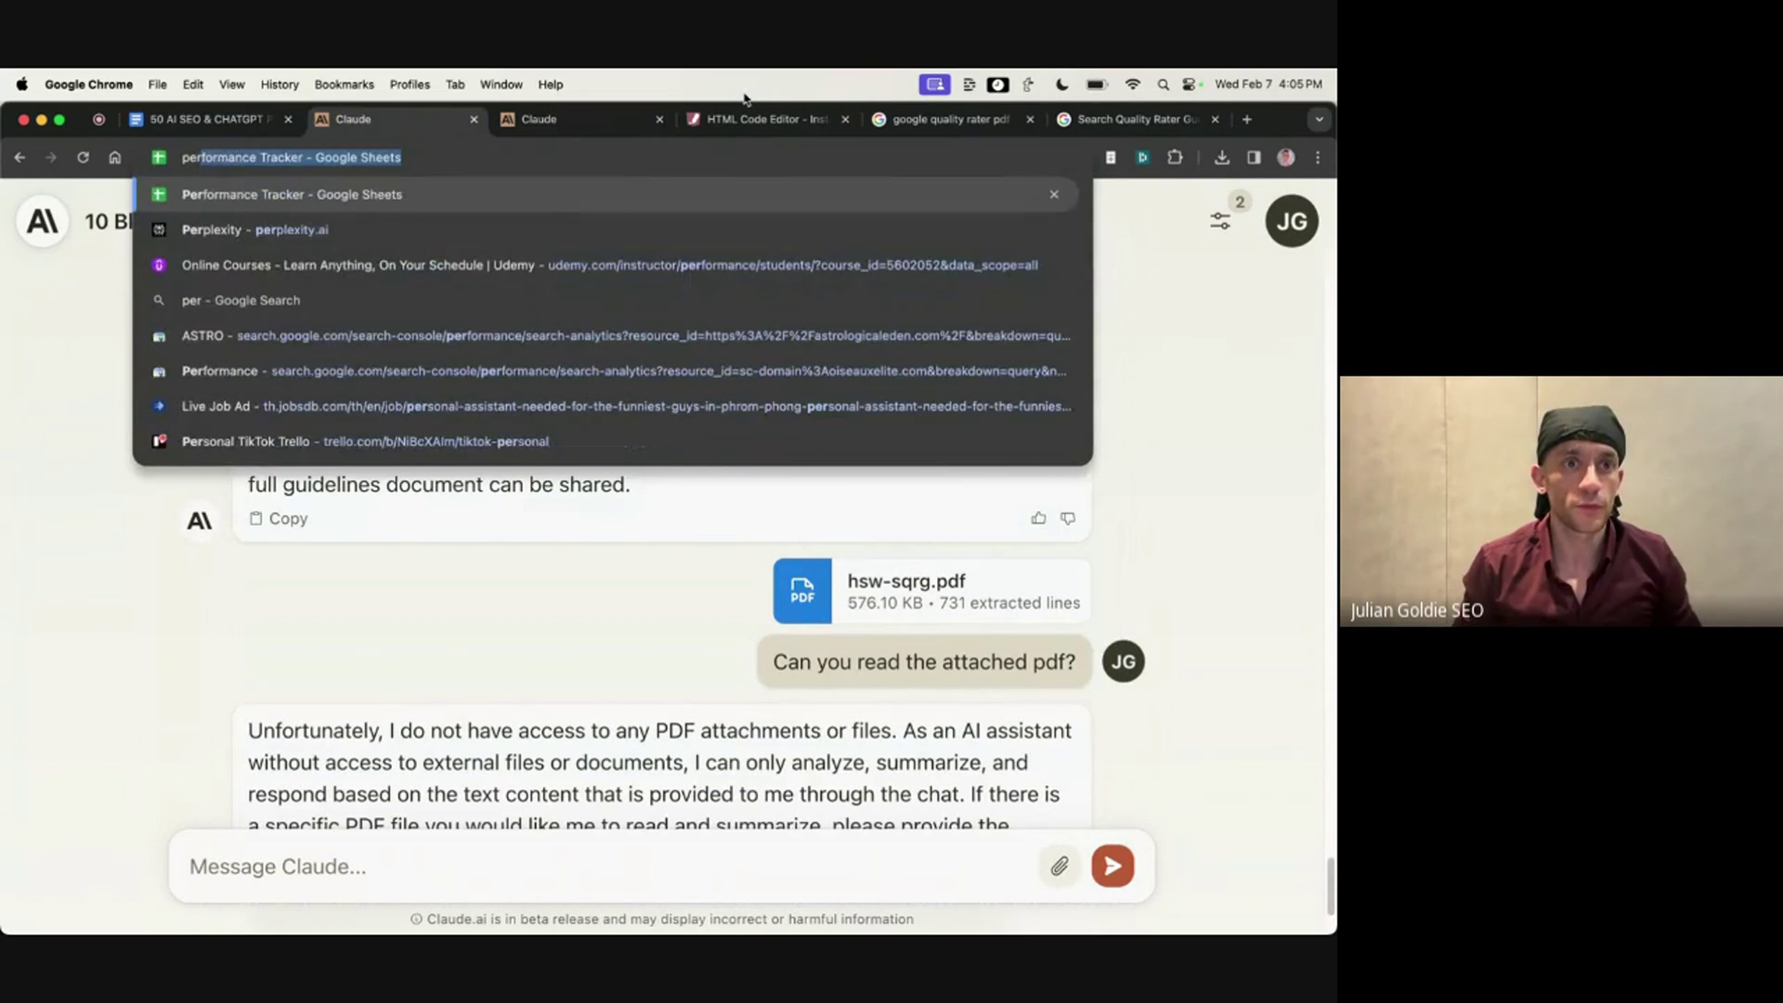
text(plexity)
Step: Load perplexity.ai and open its account settings at the Perplexity Pro section
key(Return)
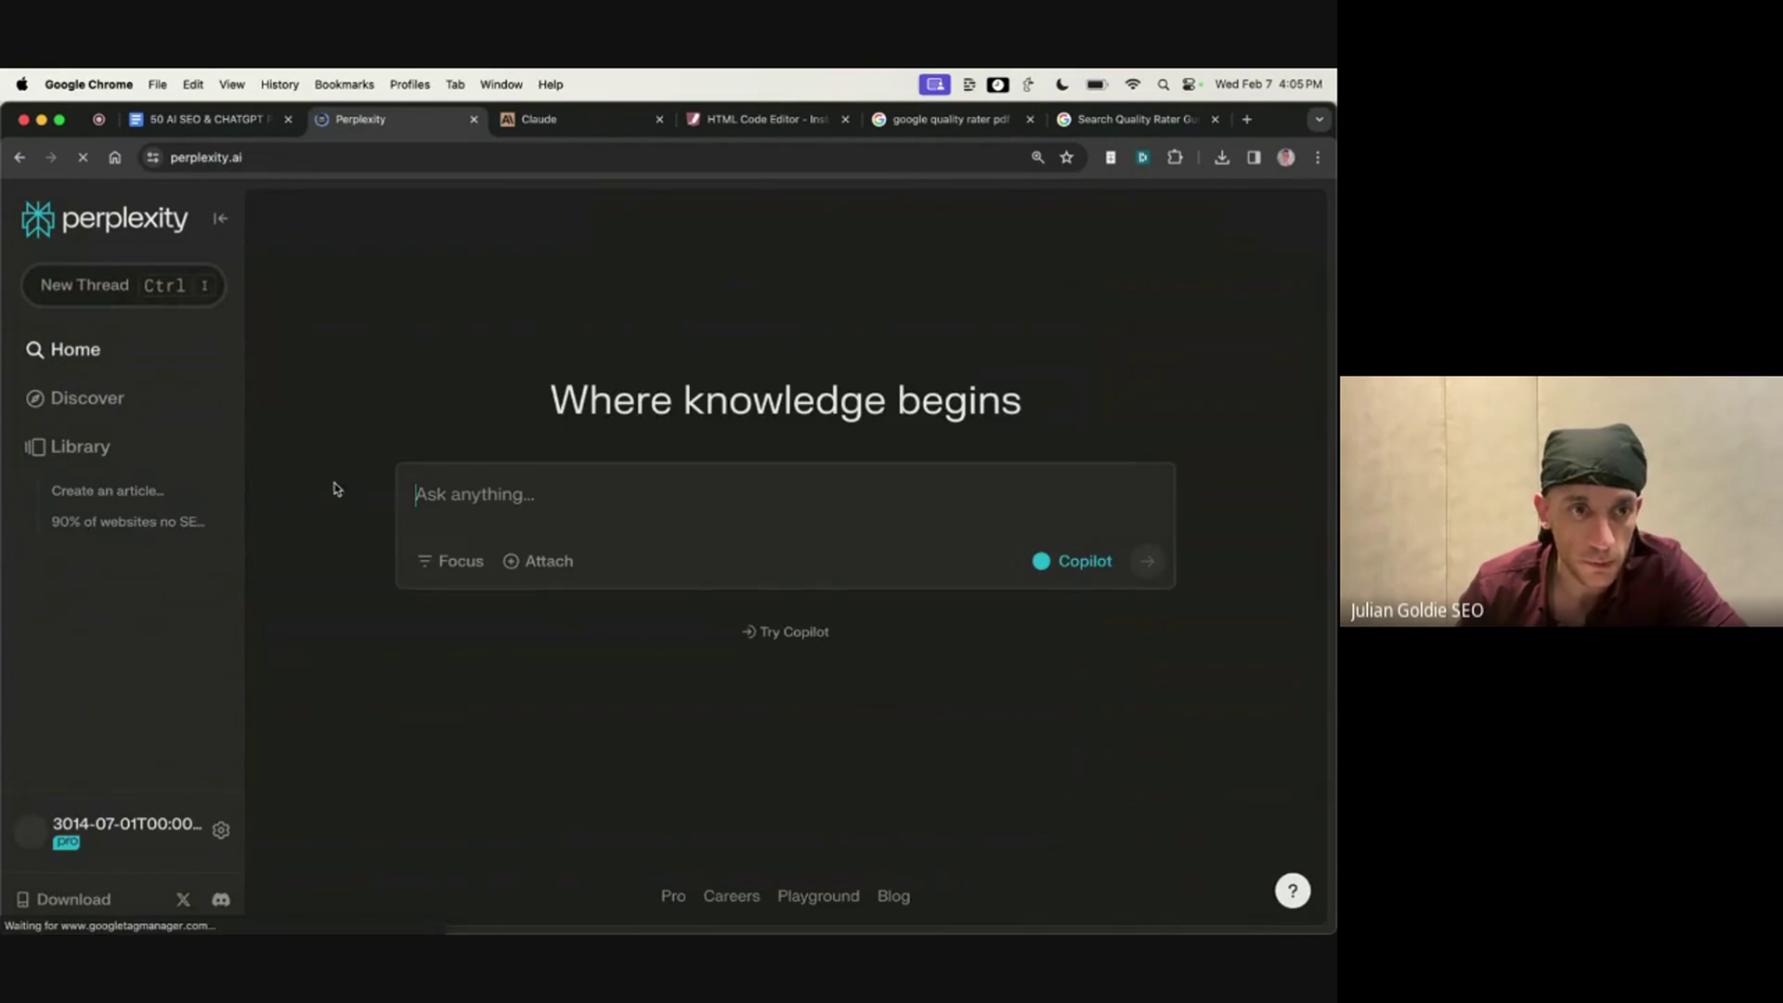
click(221, 830)
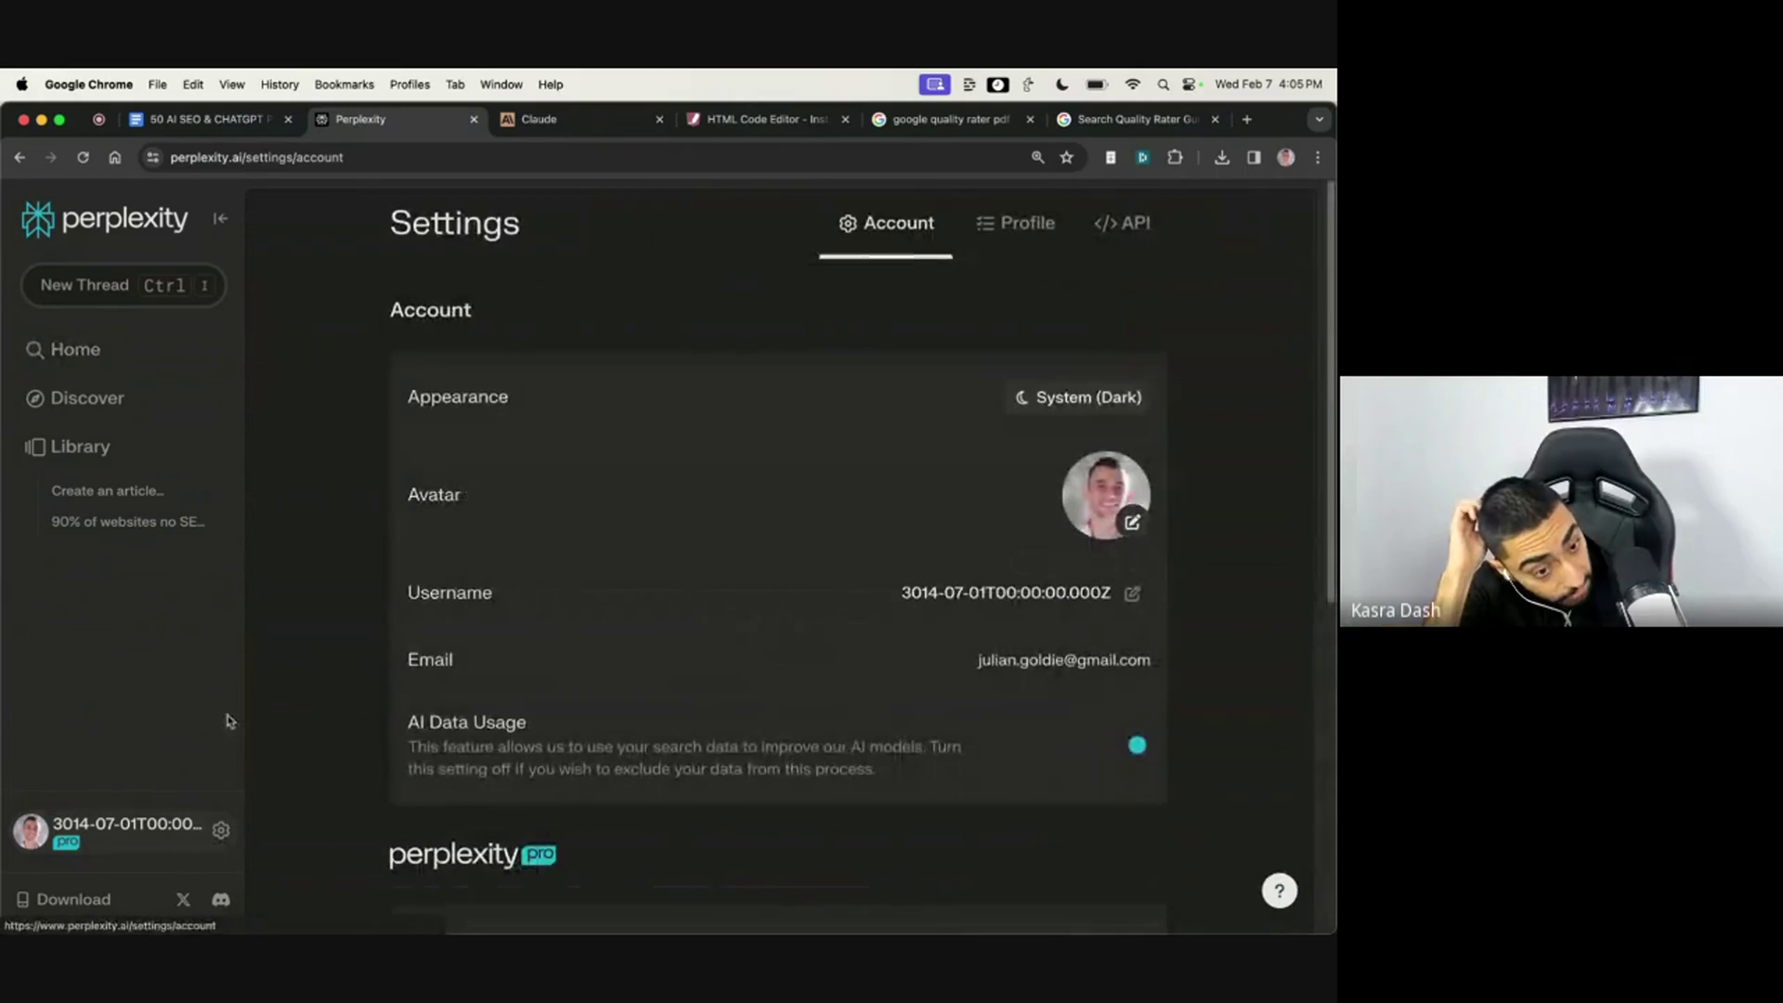
scroll(716, 589, down, 7)
scroll(713, 591, up, 7)
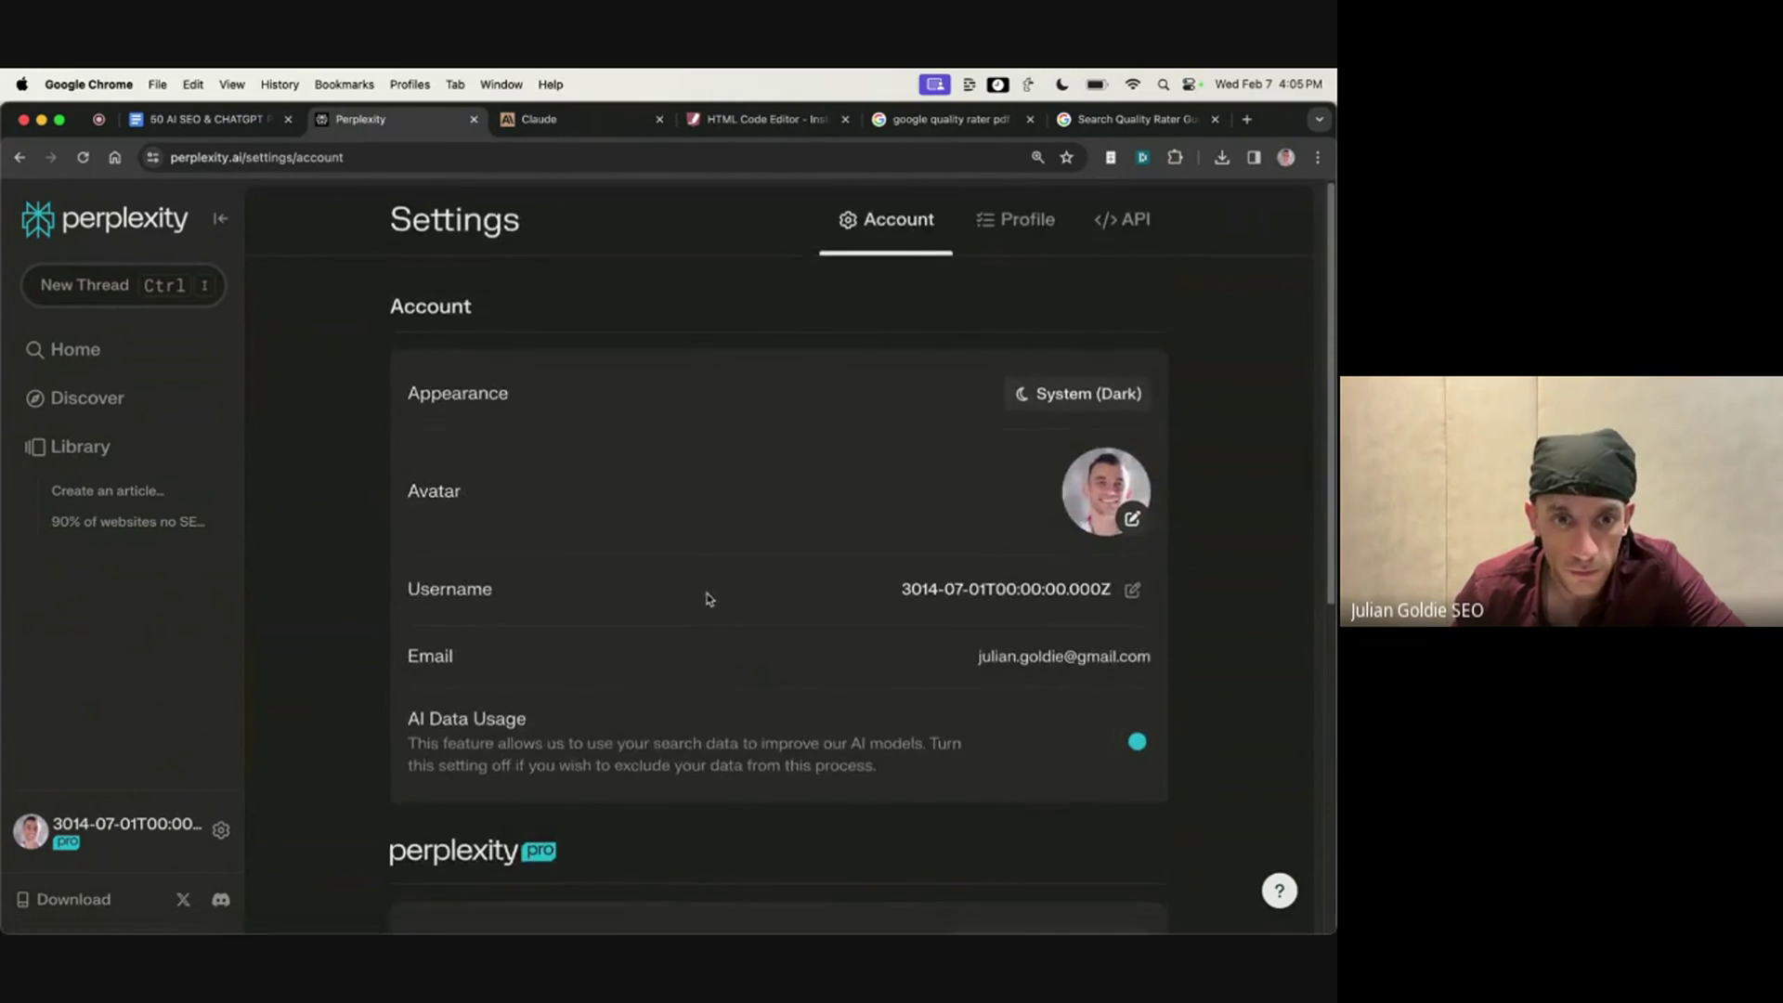
scroll(705, 596, down, 5)
scroll(680, 616, up, 5)
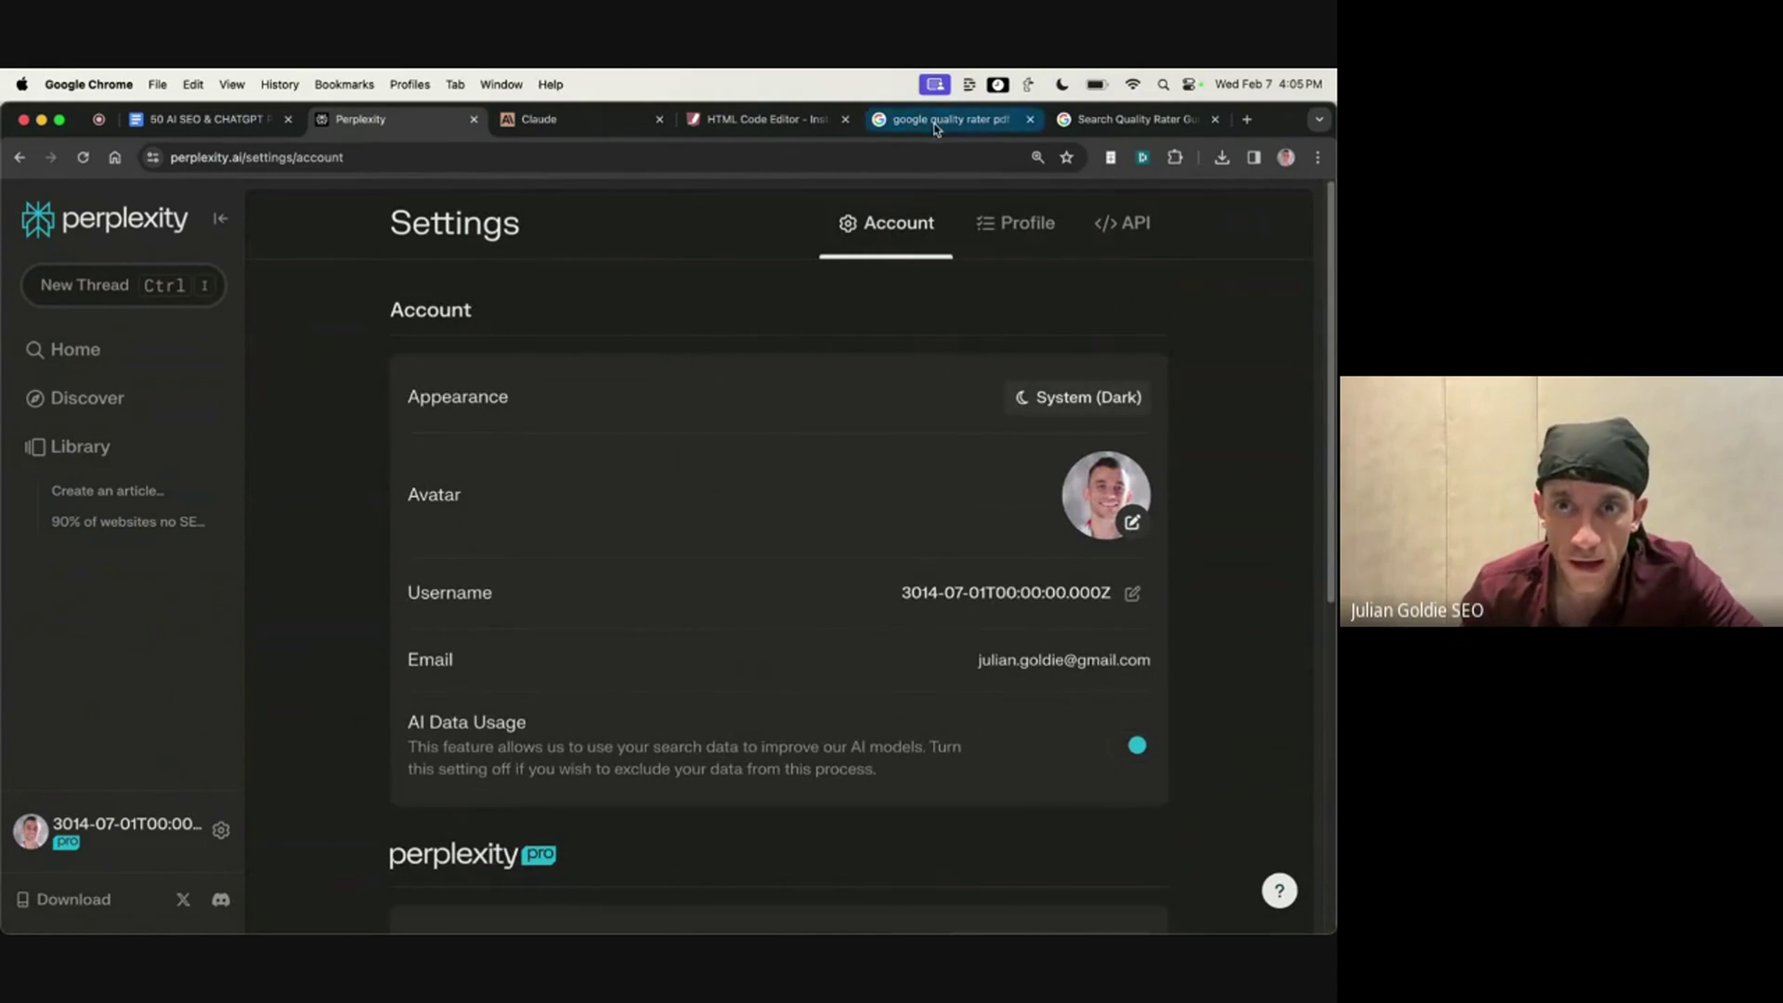
scroll(861, 349, down, 6)
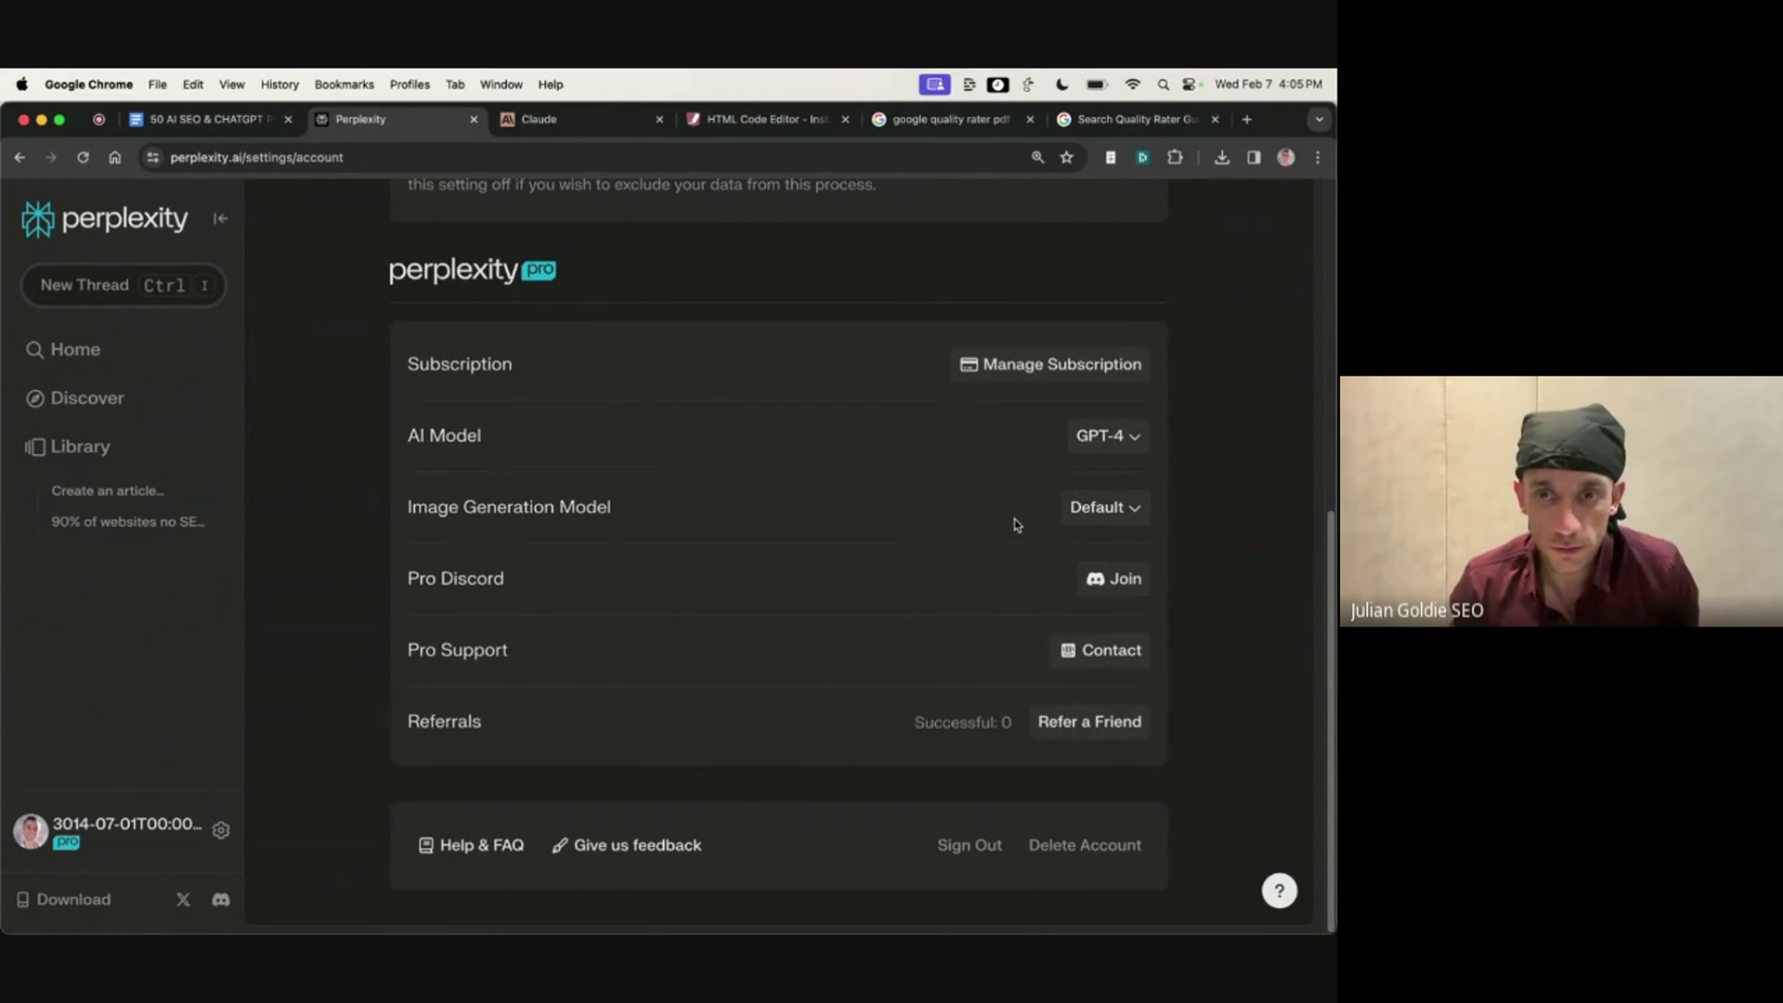
Step: Change the Pro AI Model from GPT-4 to Claude-2.1
click(1109, 438)
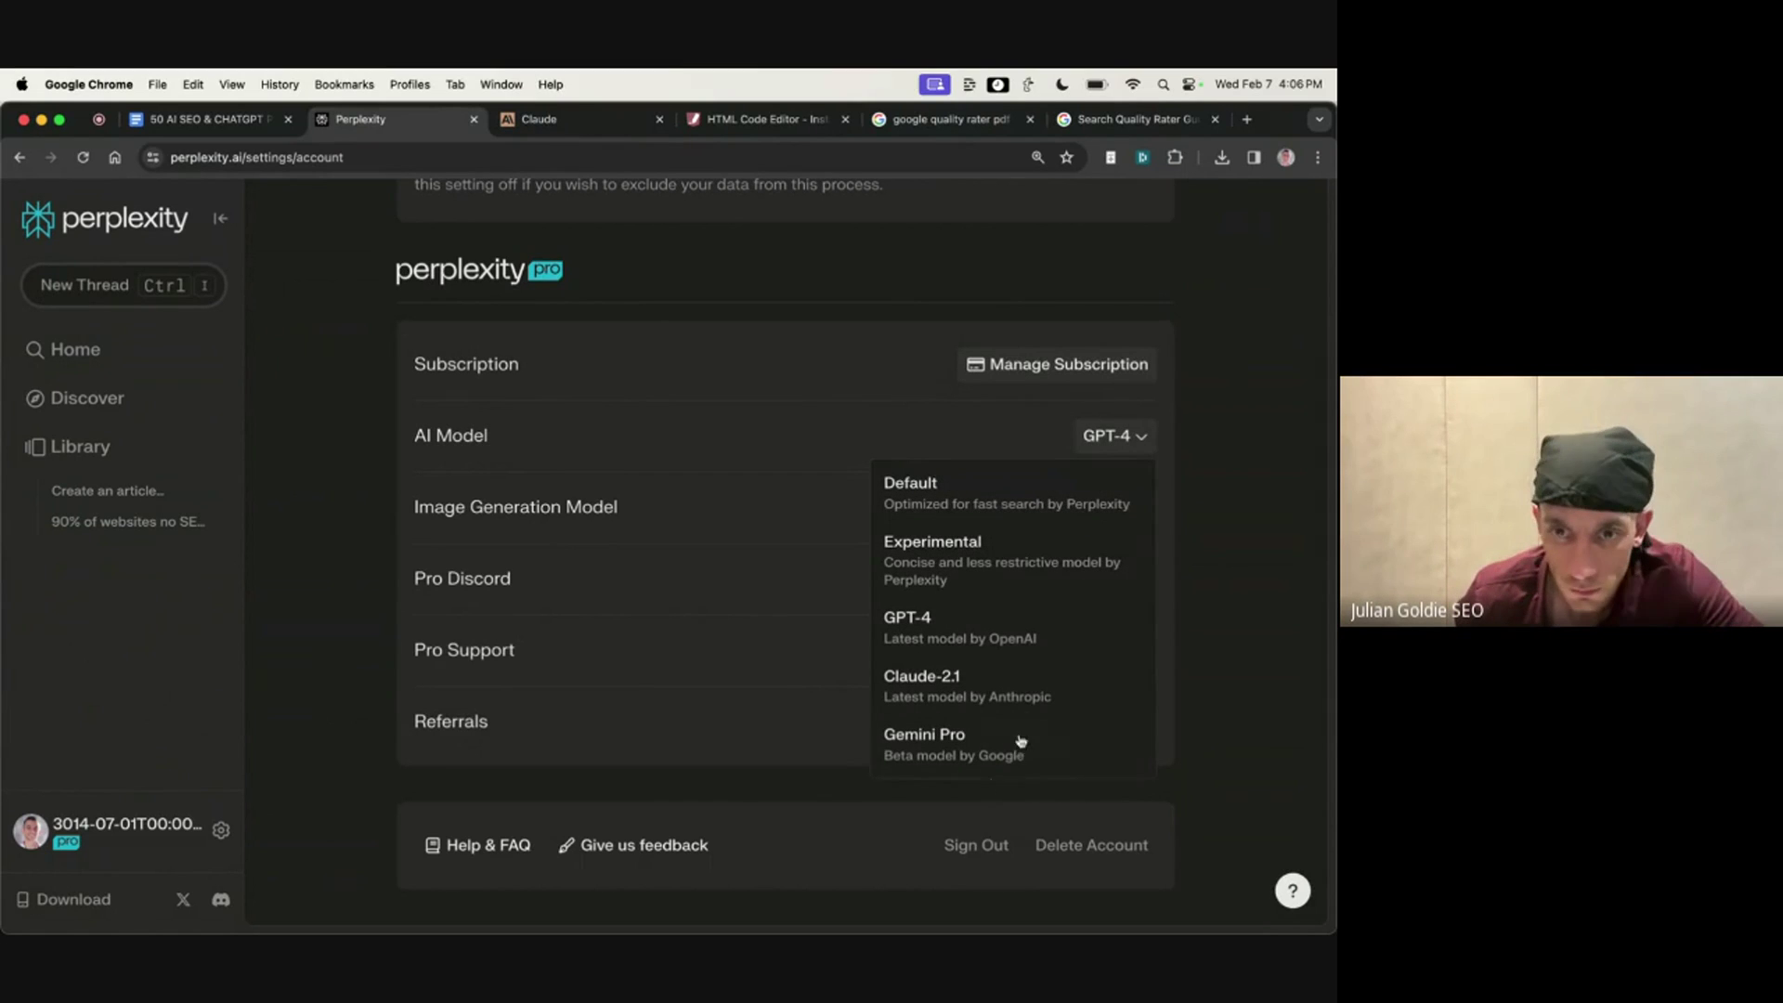
click(1125, 435)
click(1128, 438)
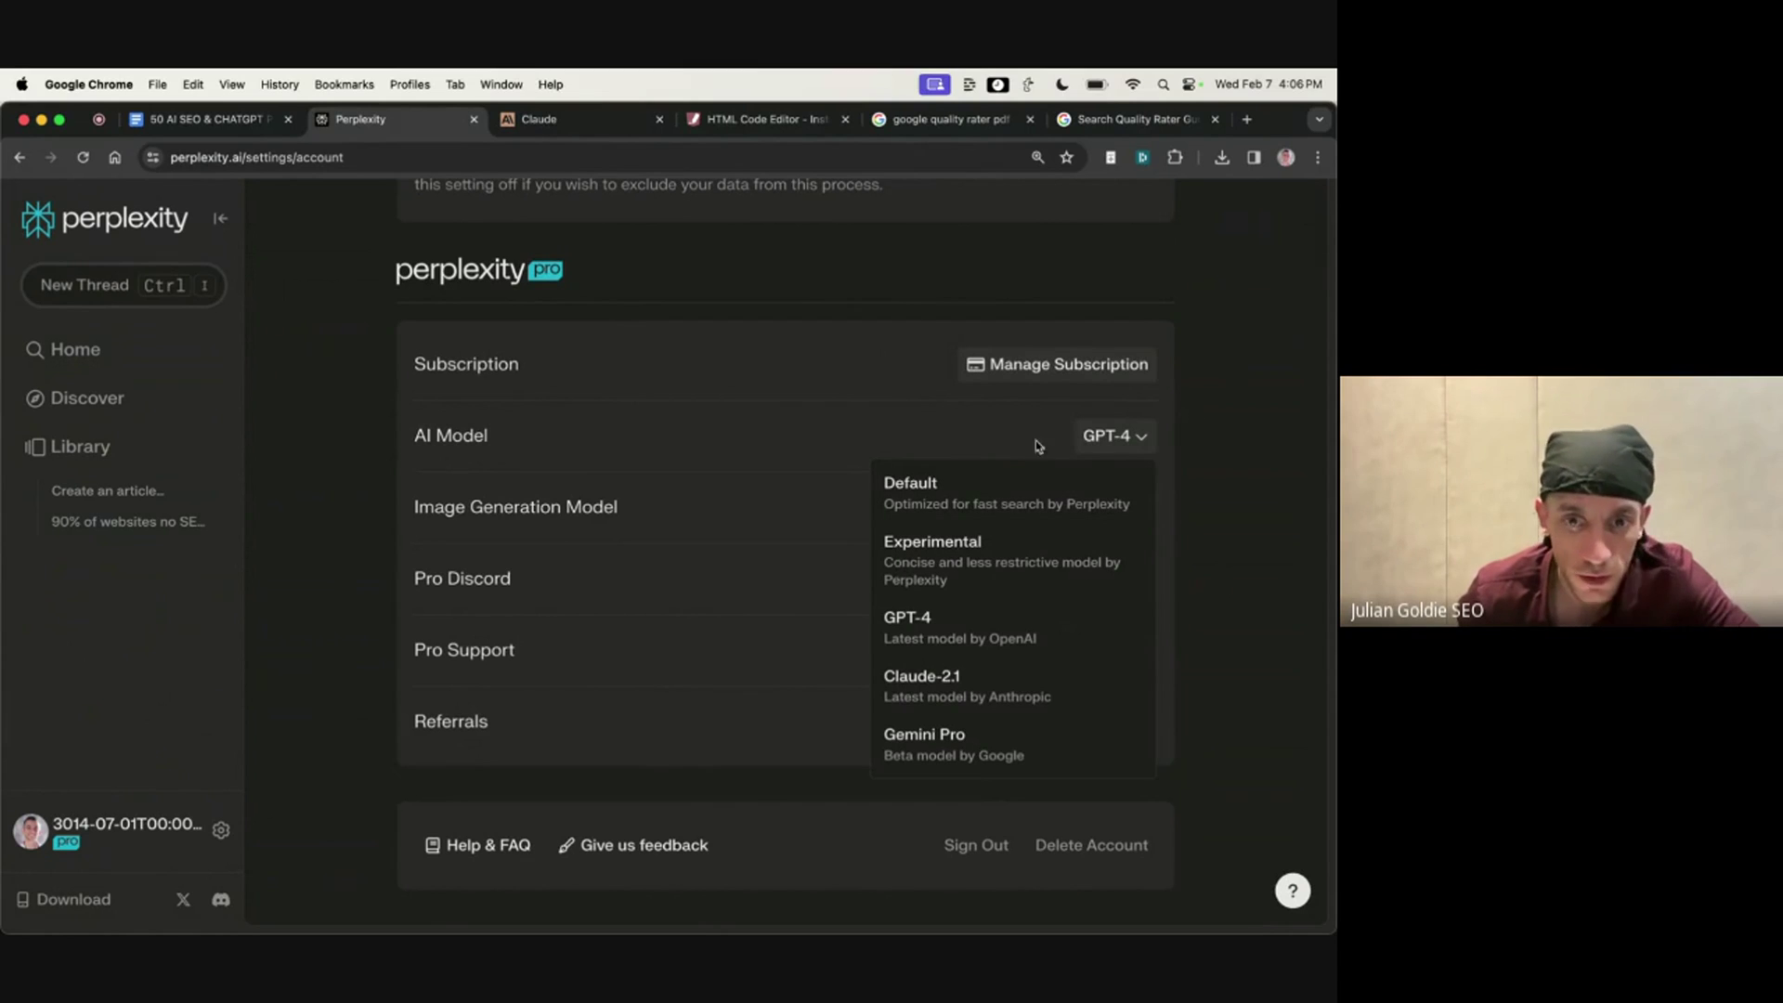
click(246, 829)
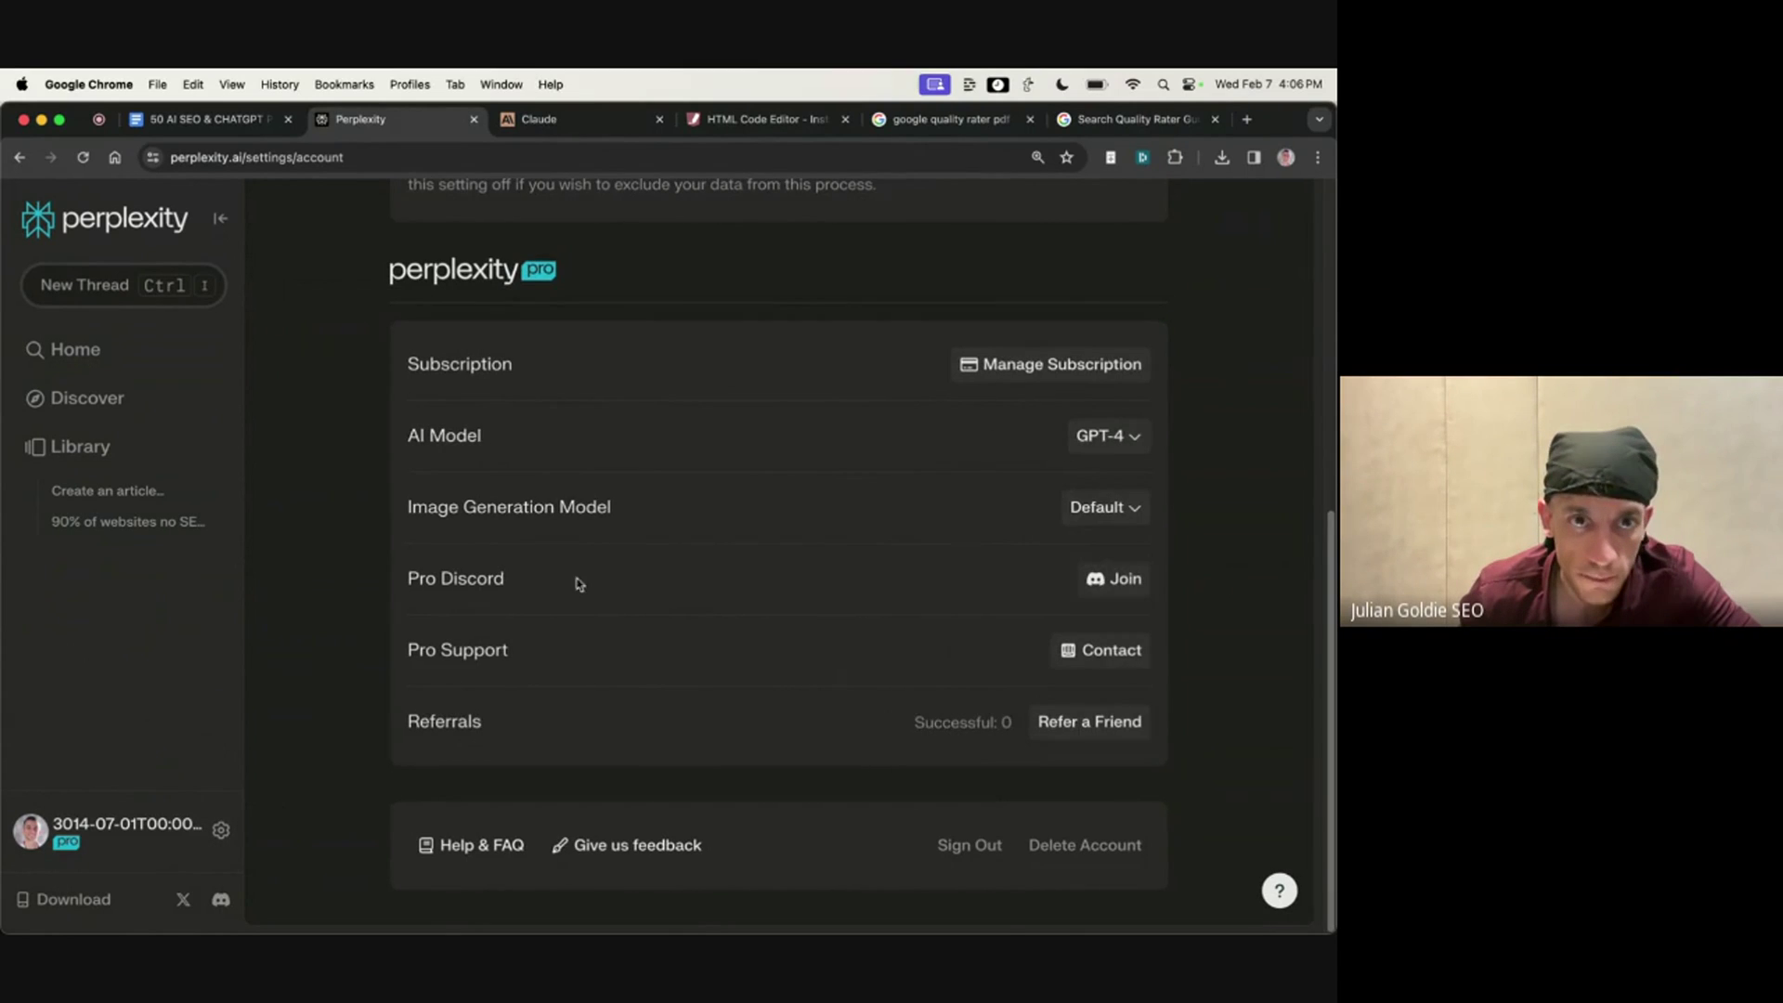
scroll(580, 583, up, 10)
scroll(617, 668, down, 6)
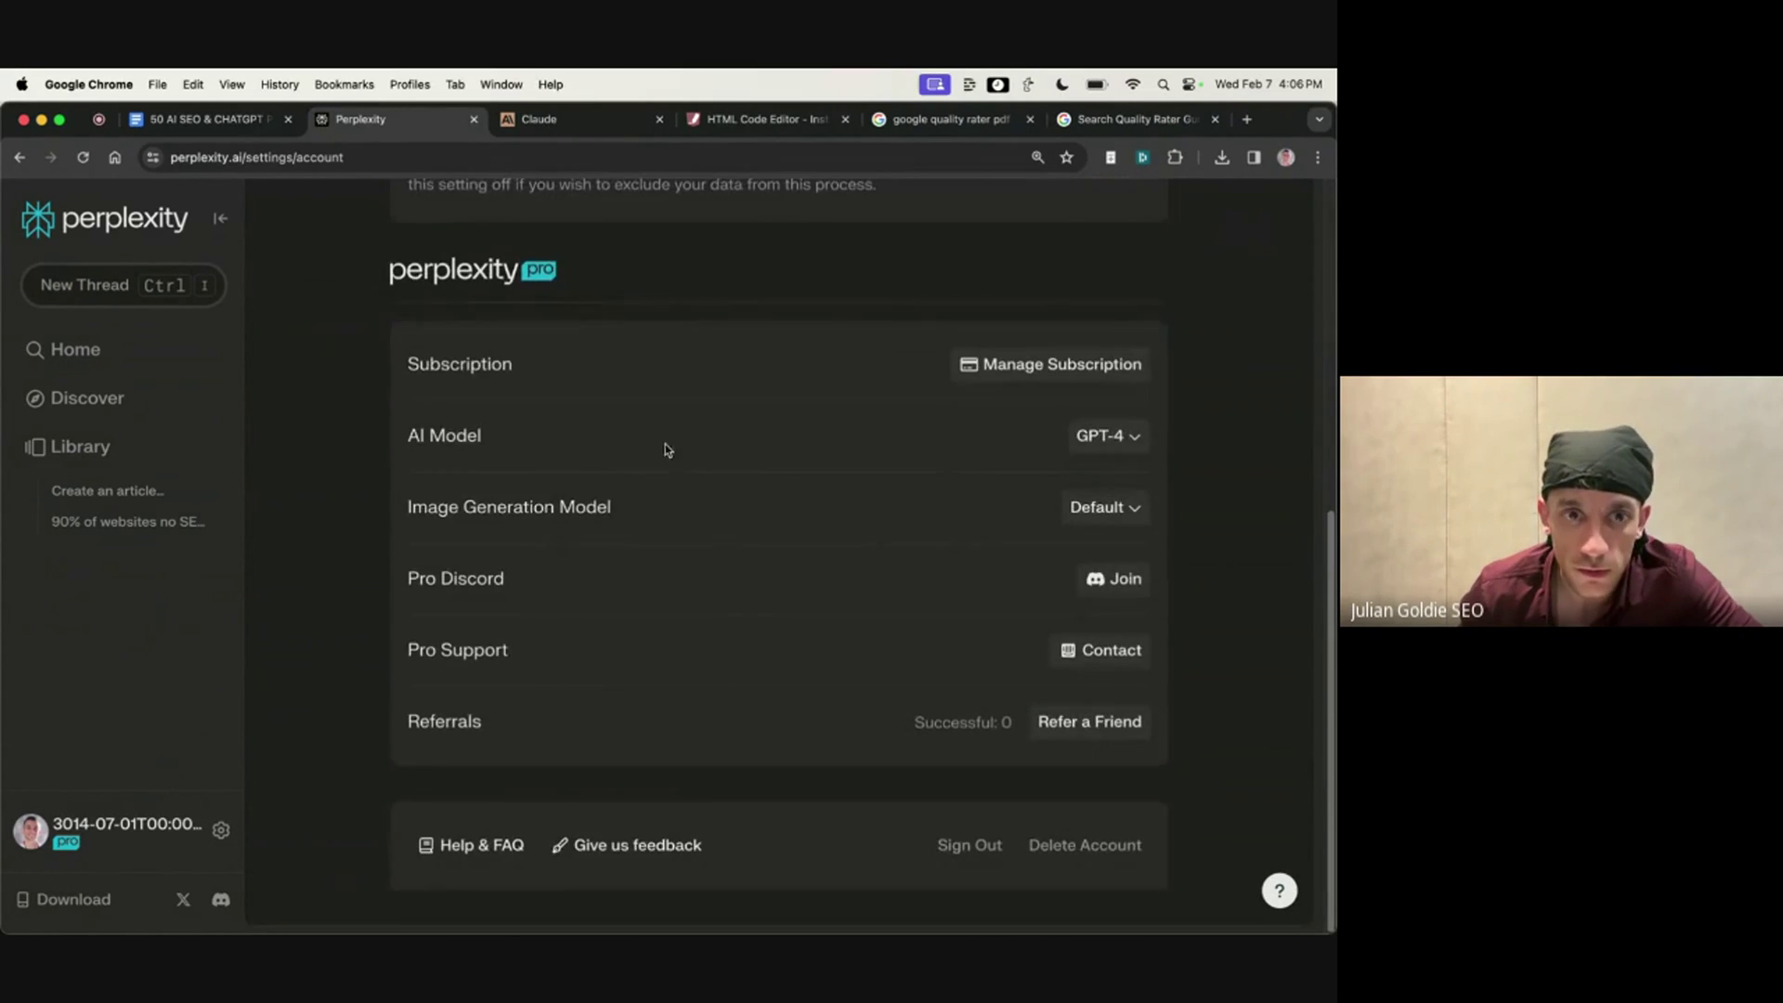
click(1133, 433)
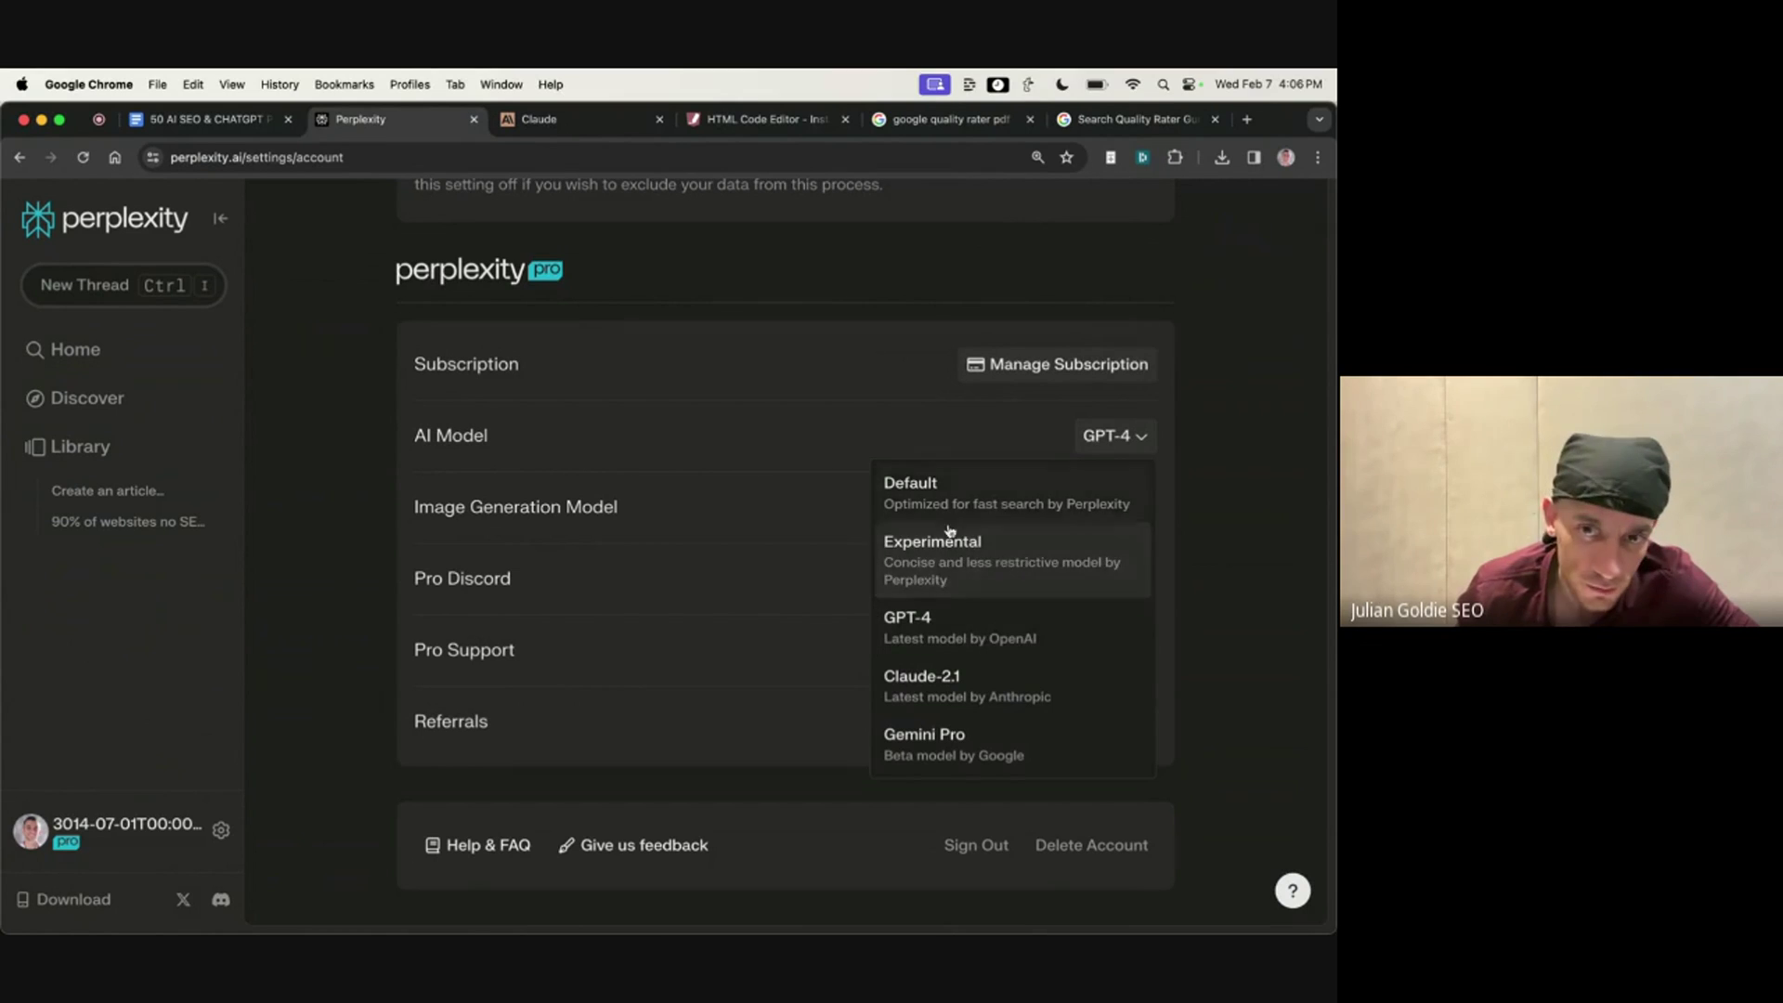
click(950, 691)
scroll(1234, 662, up, 8)
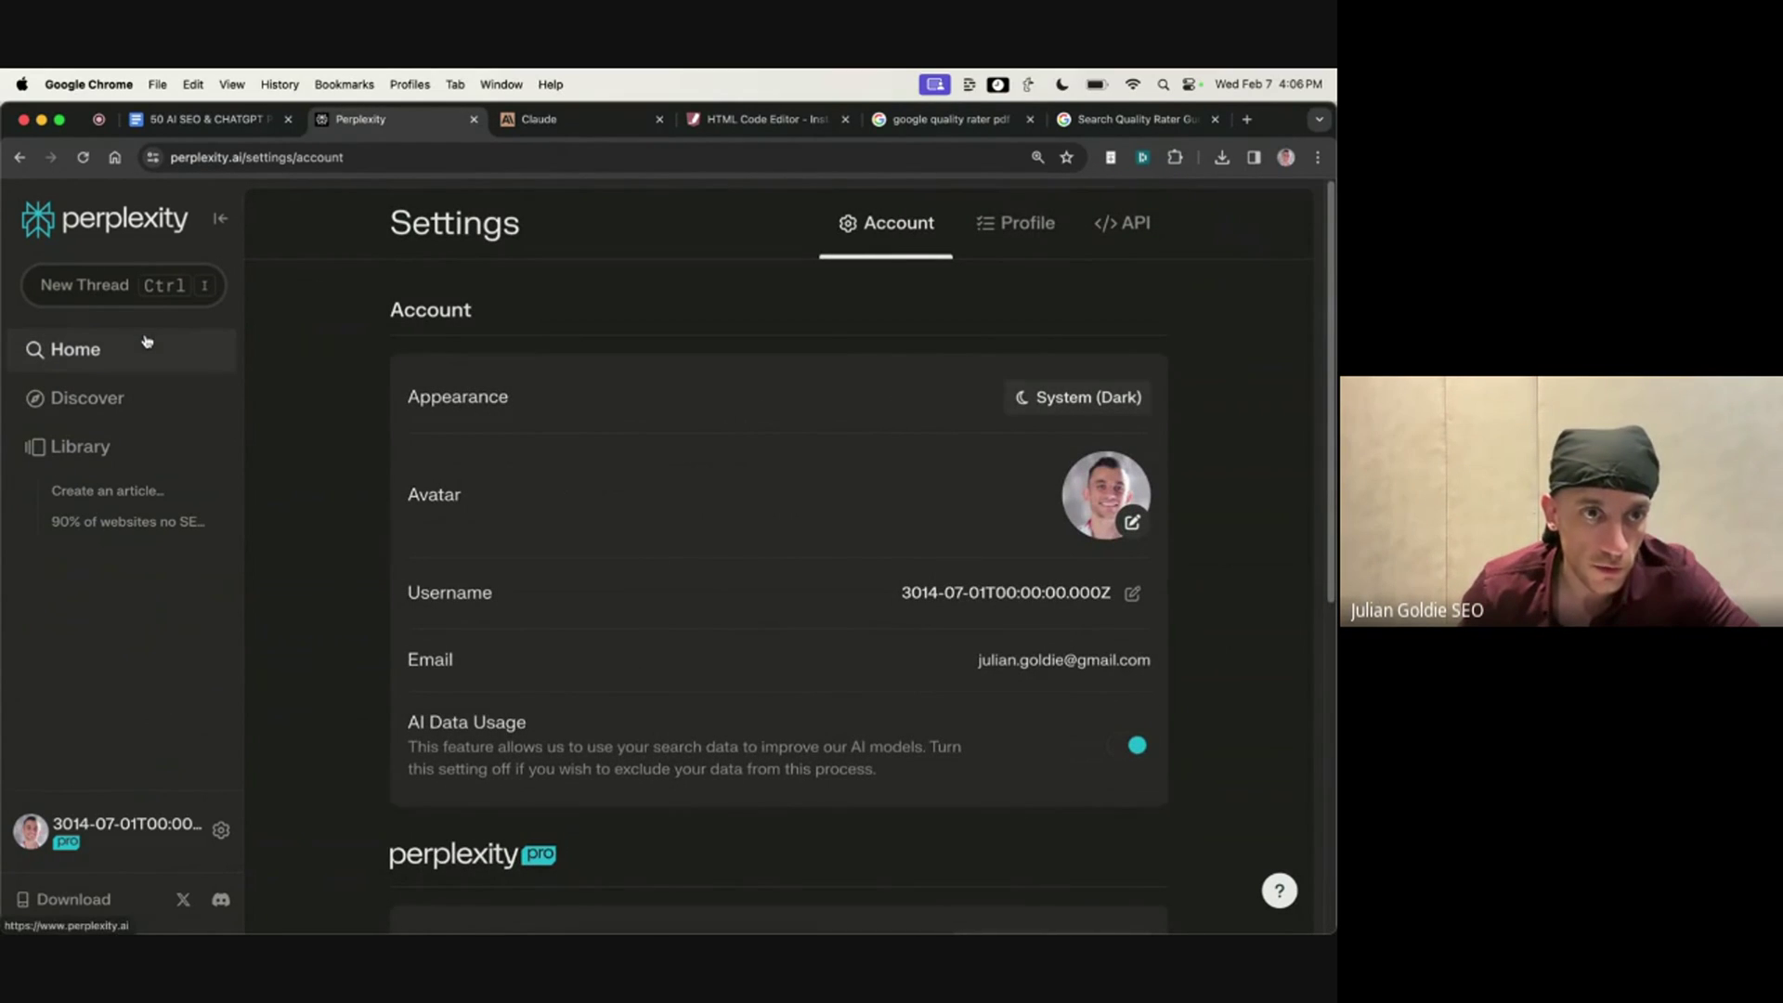
Step: Return to the Perplexity home page after briefly checking a YouTube channel's videos page in a new tab
click(73, 349)
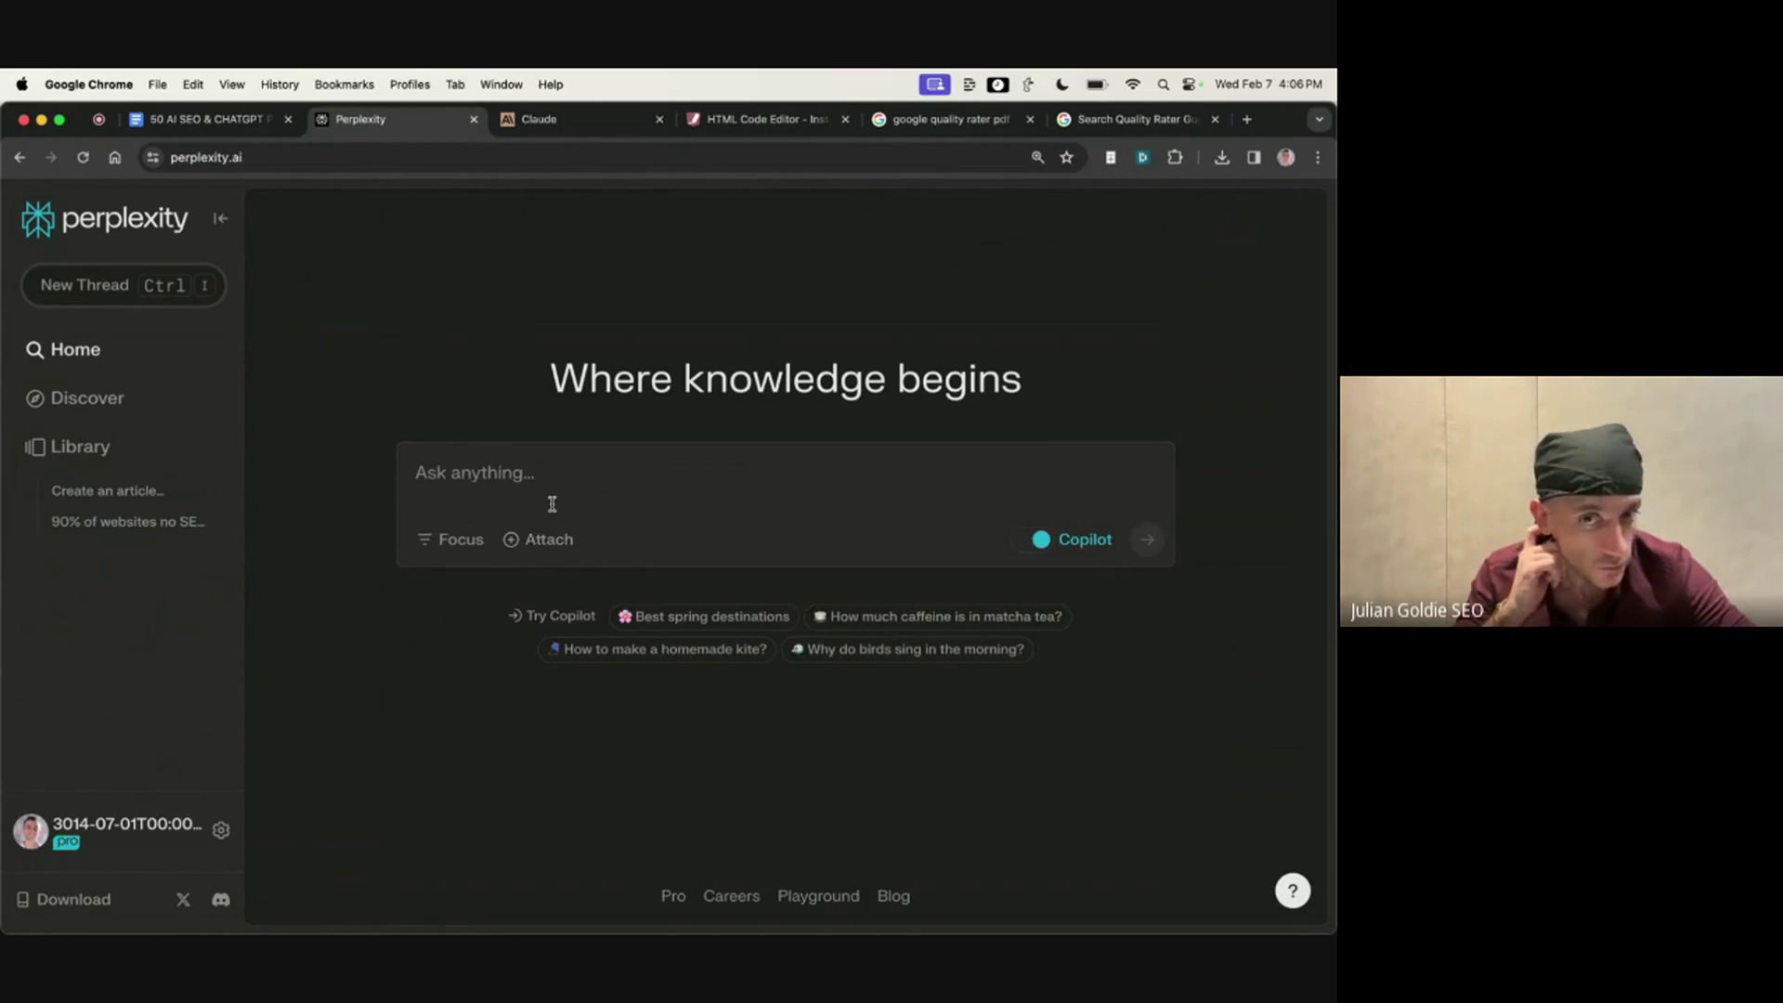
key(super+t)
text(youtube.com/@JulianGoldieSEO/videos)
key(Return)
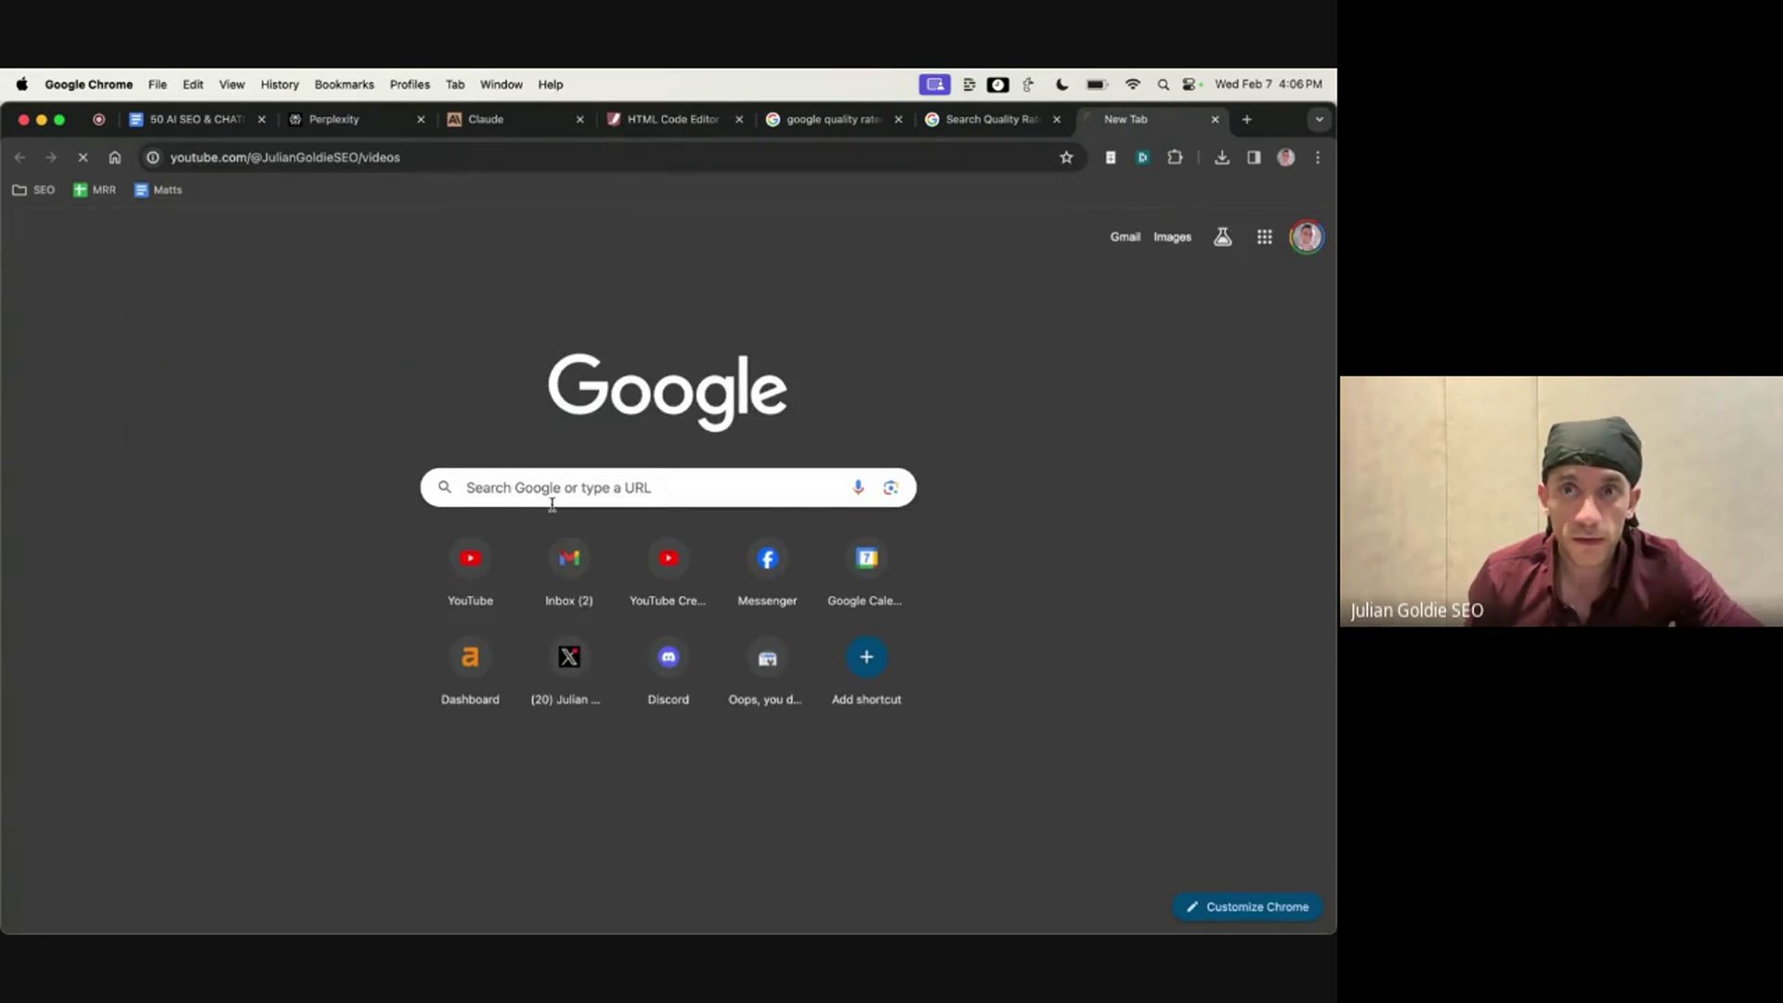
scroll(690, 639, down, 10)
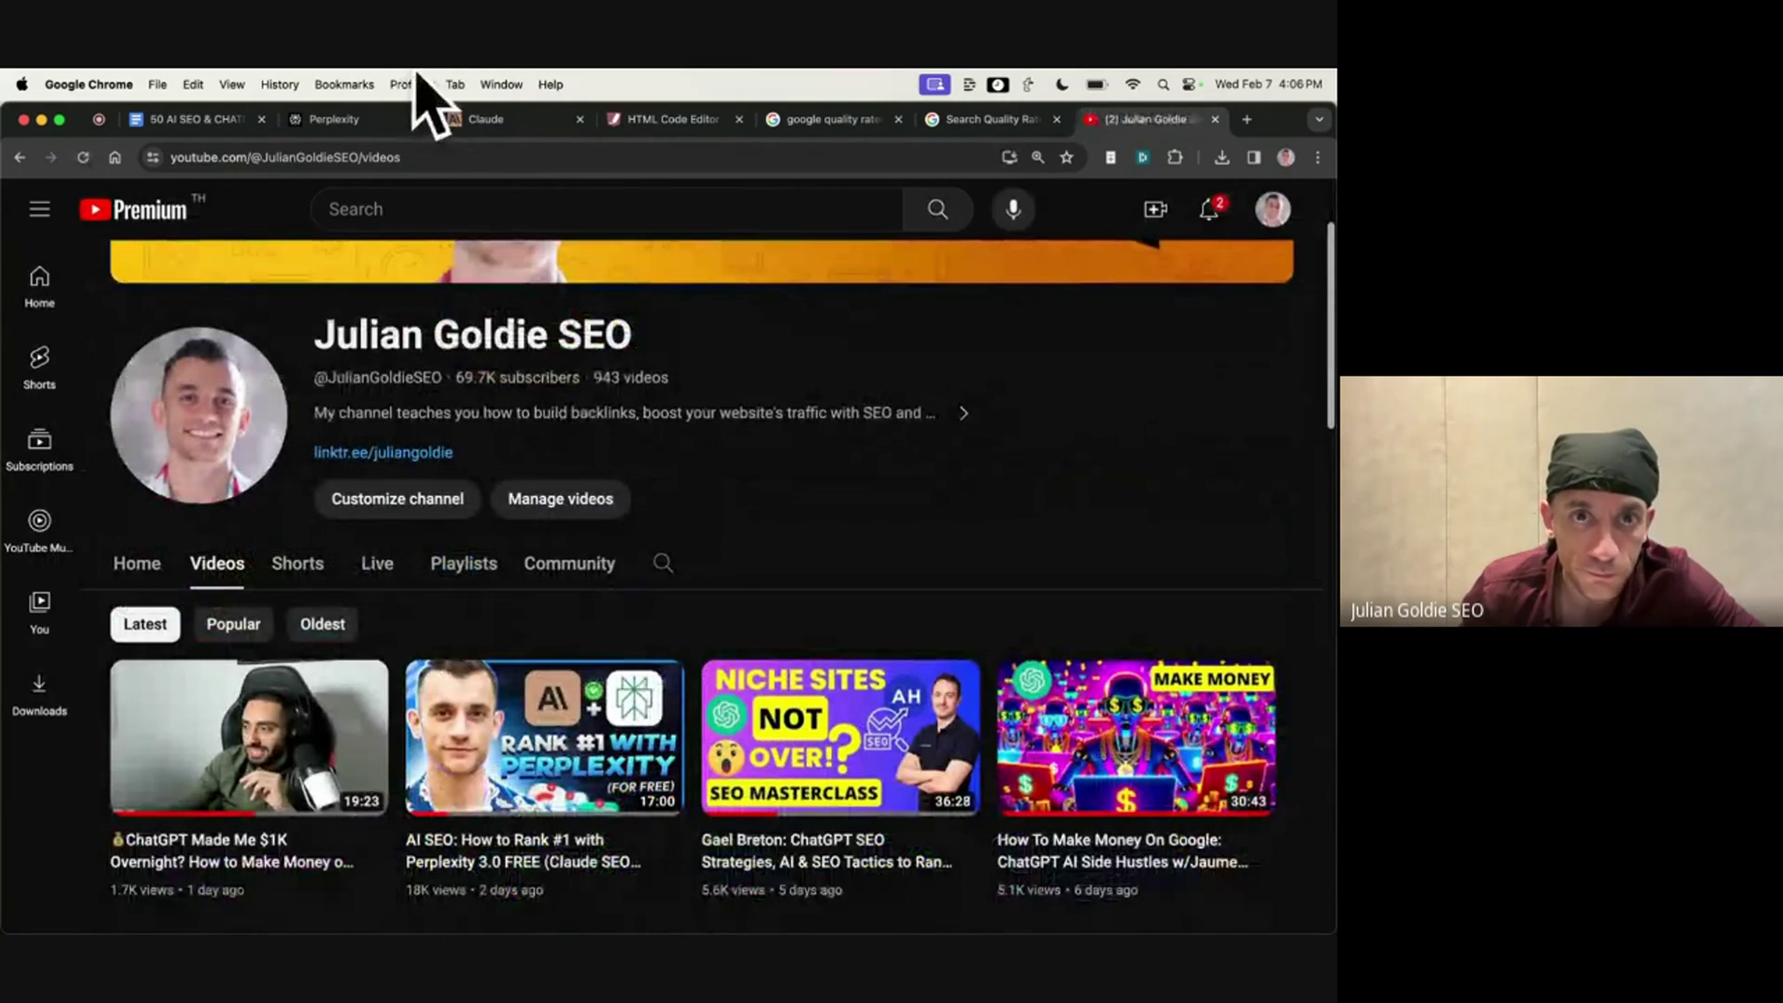
click(501, 84)
click(492, 119)
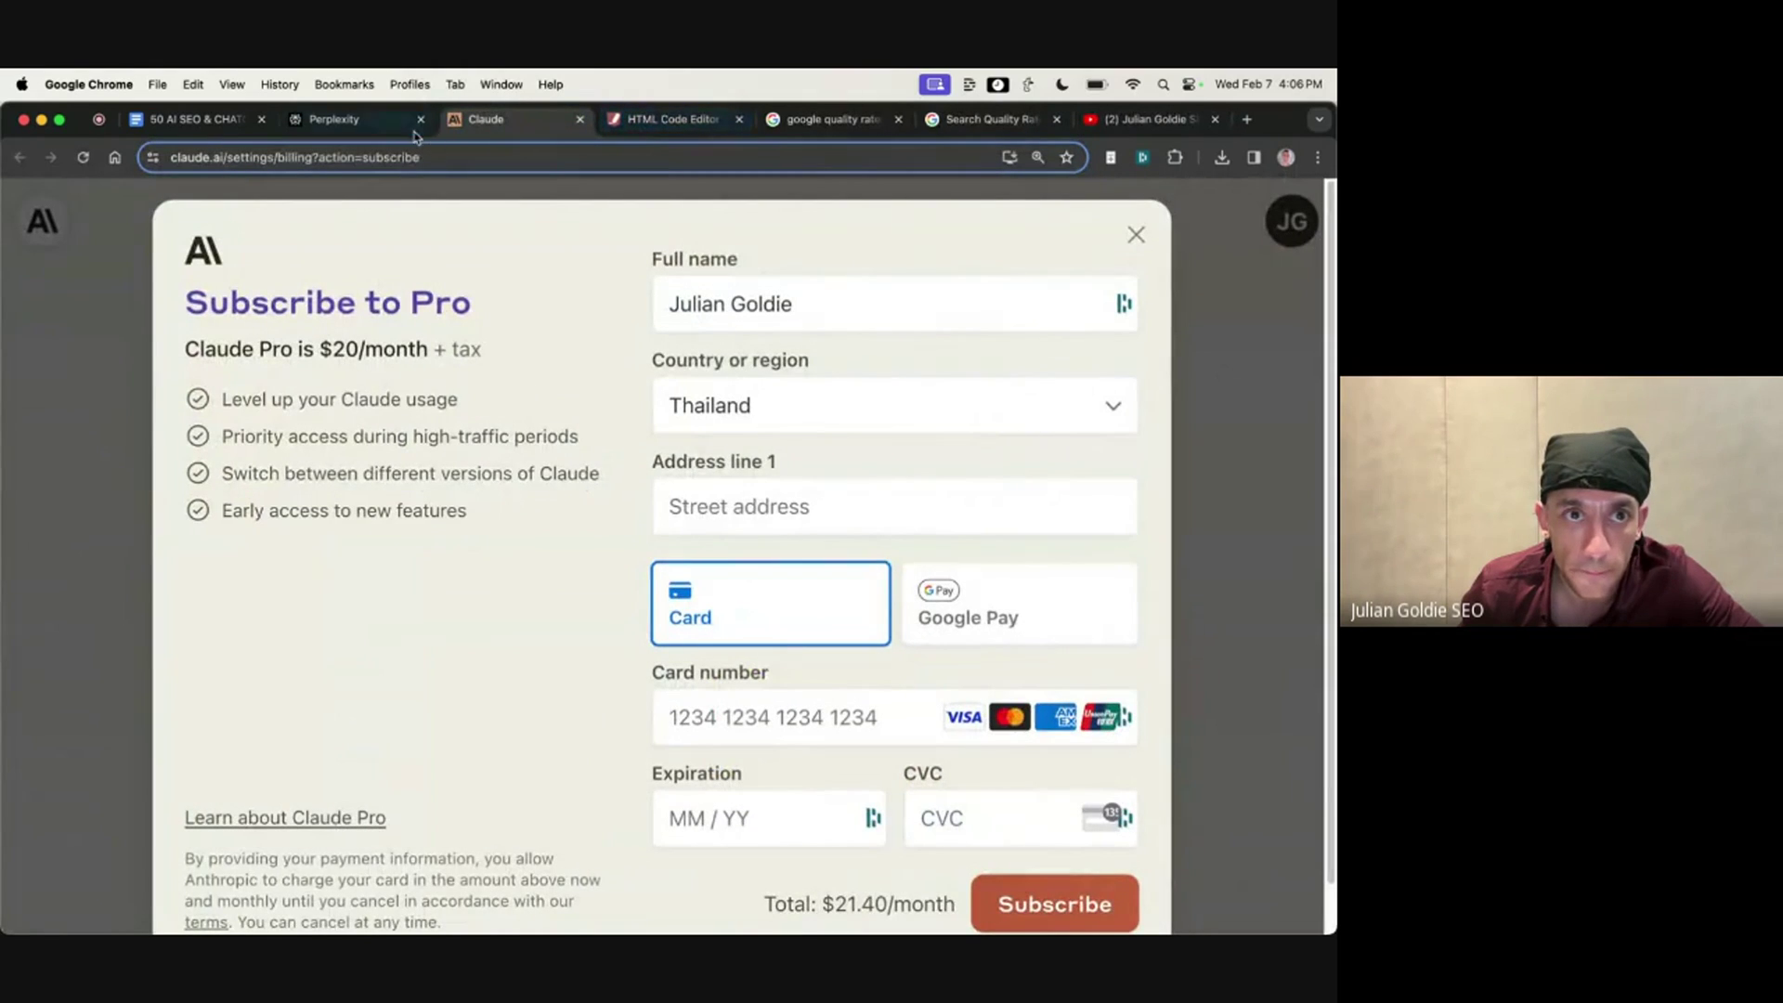
click(359, 122)
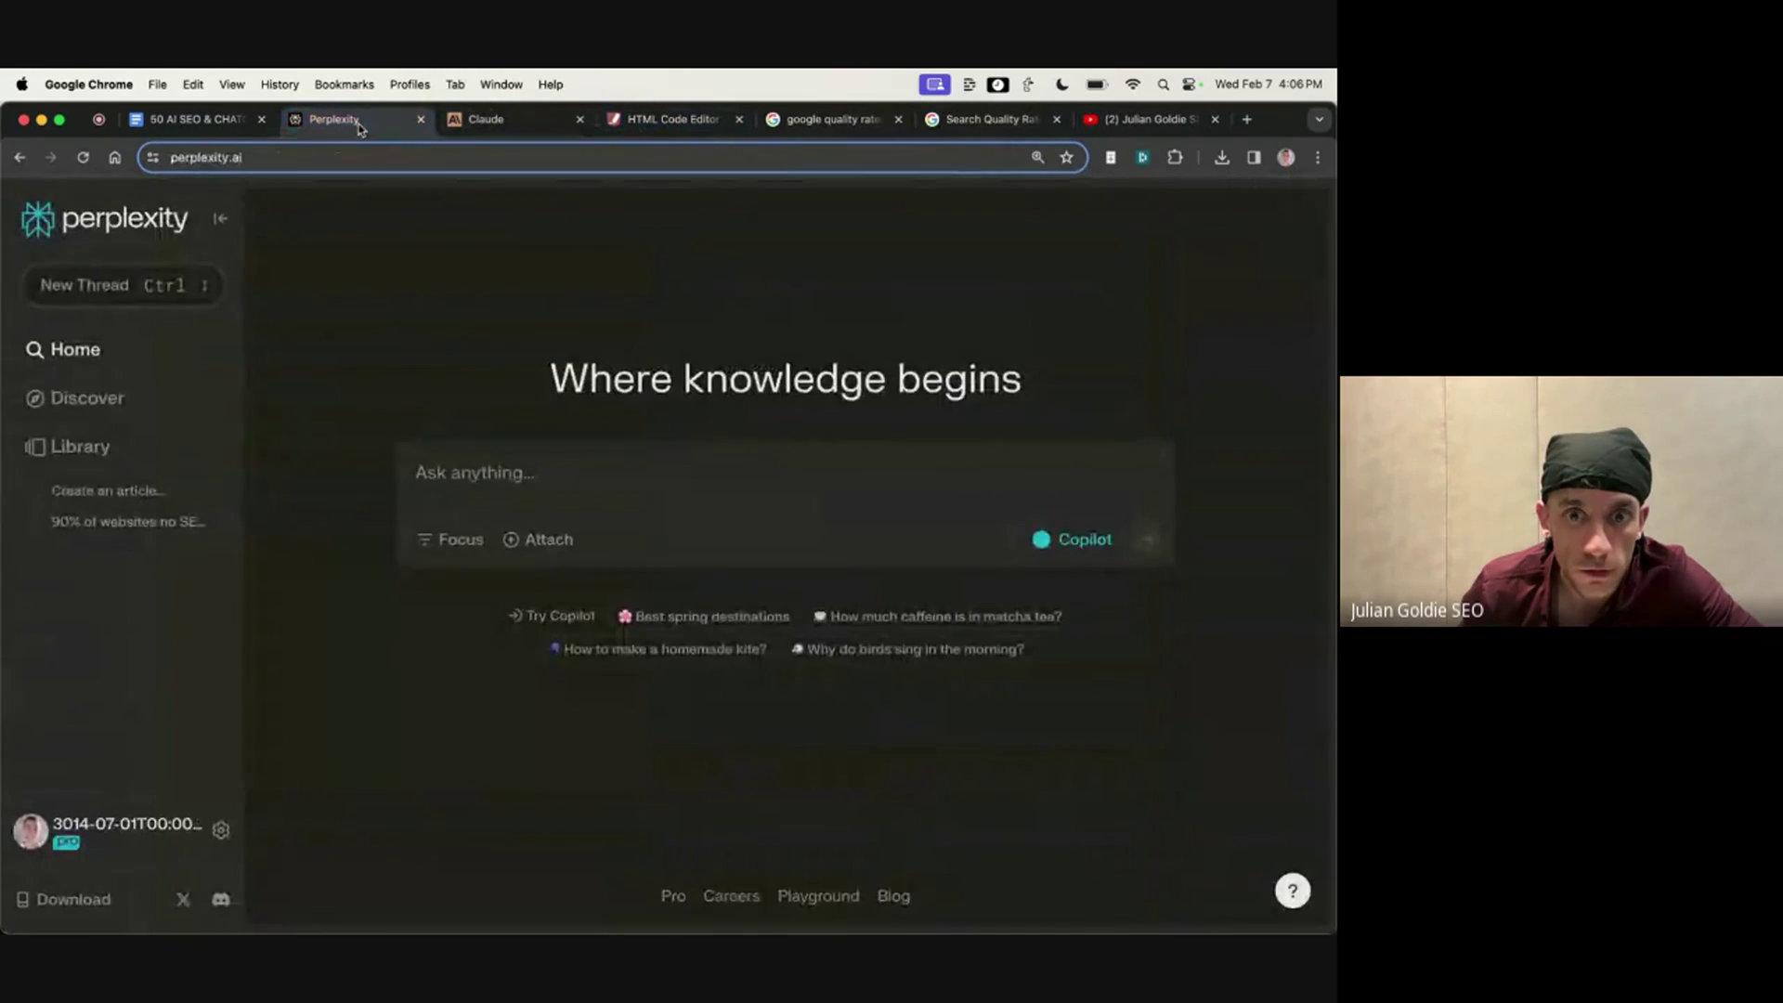
Step: Attach hsw-sqrg.pdf, paste the article prompt with keyword 'SEO Expert Rochester', and submit it
click(557, 542)
click(576, 415)
double_click(575, 415)
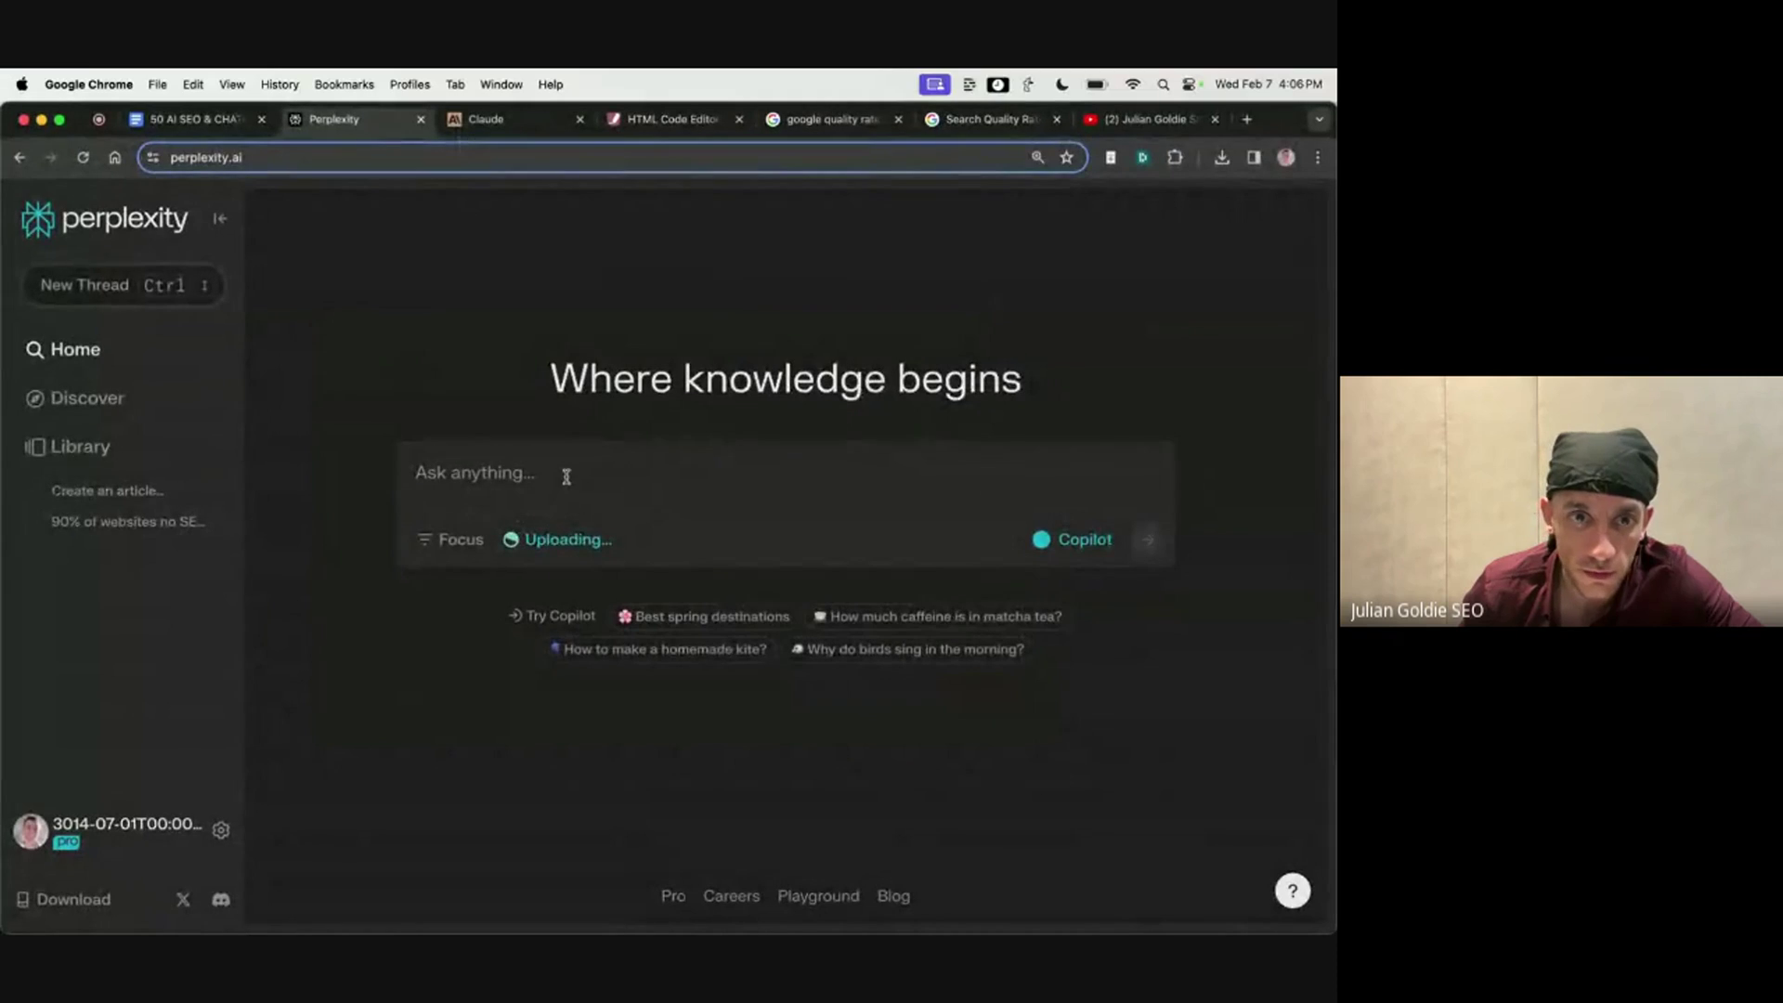
key(super+v)
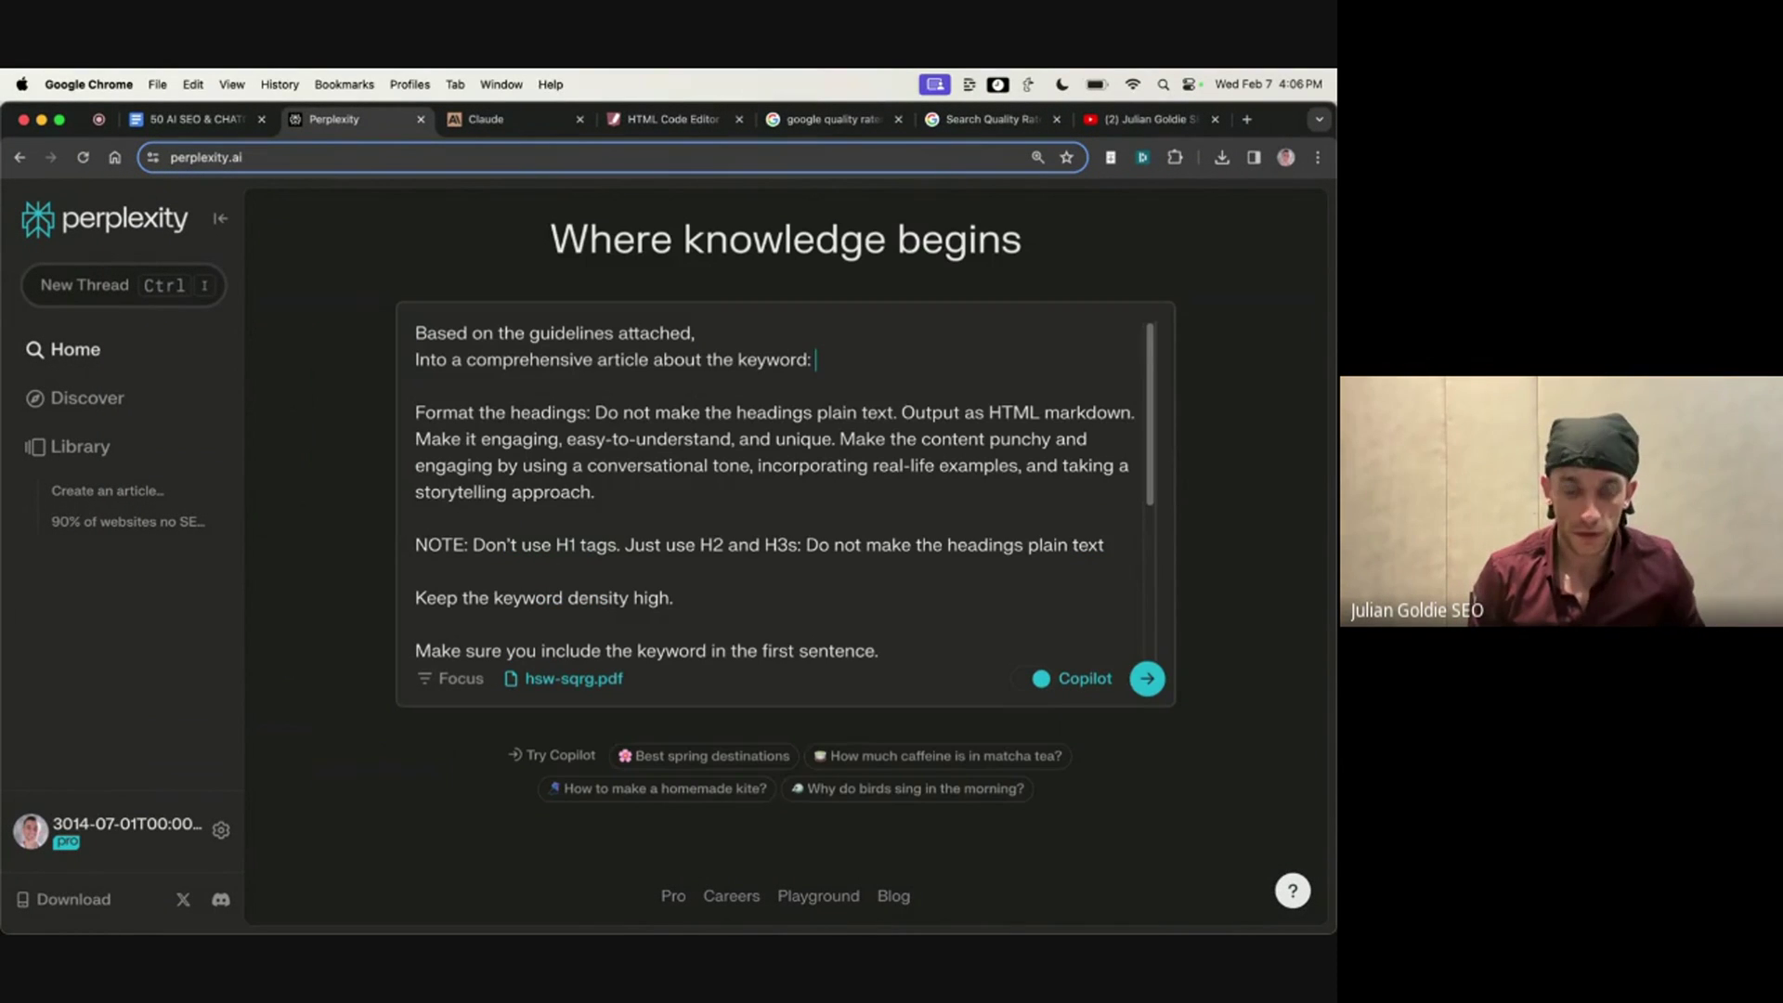
text(SEO Expert Rochester)
scroll(1175, 681, down, 5)
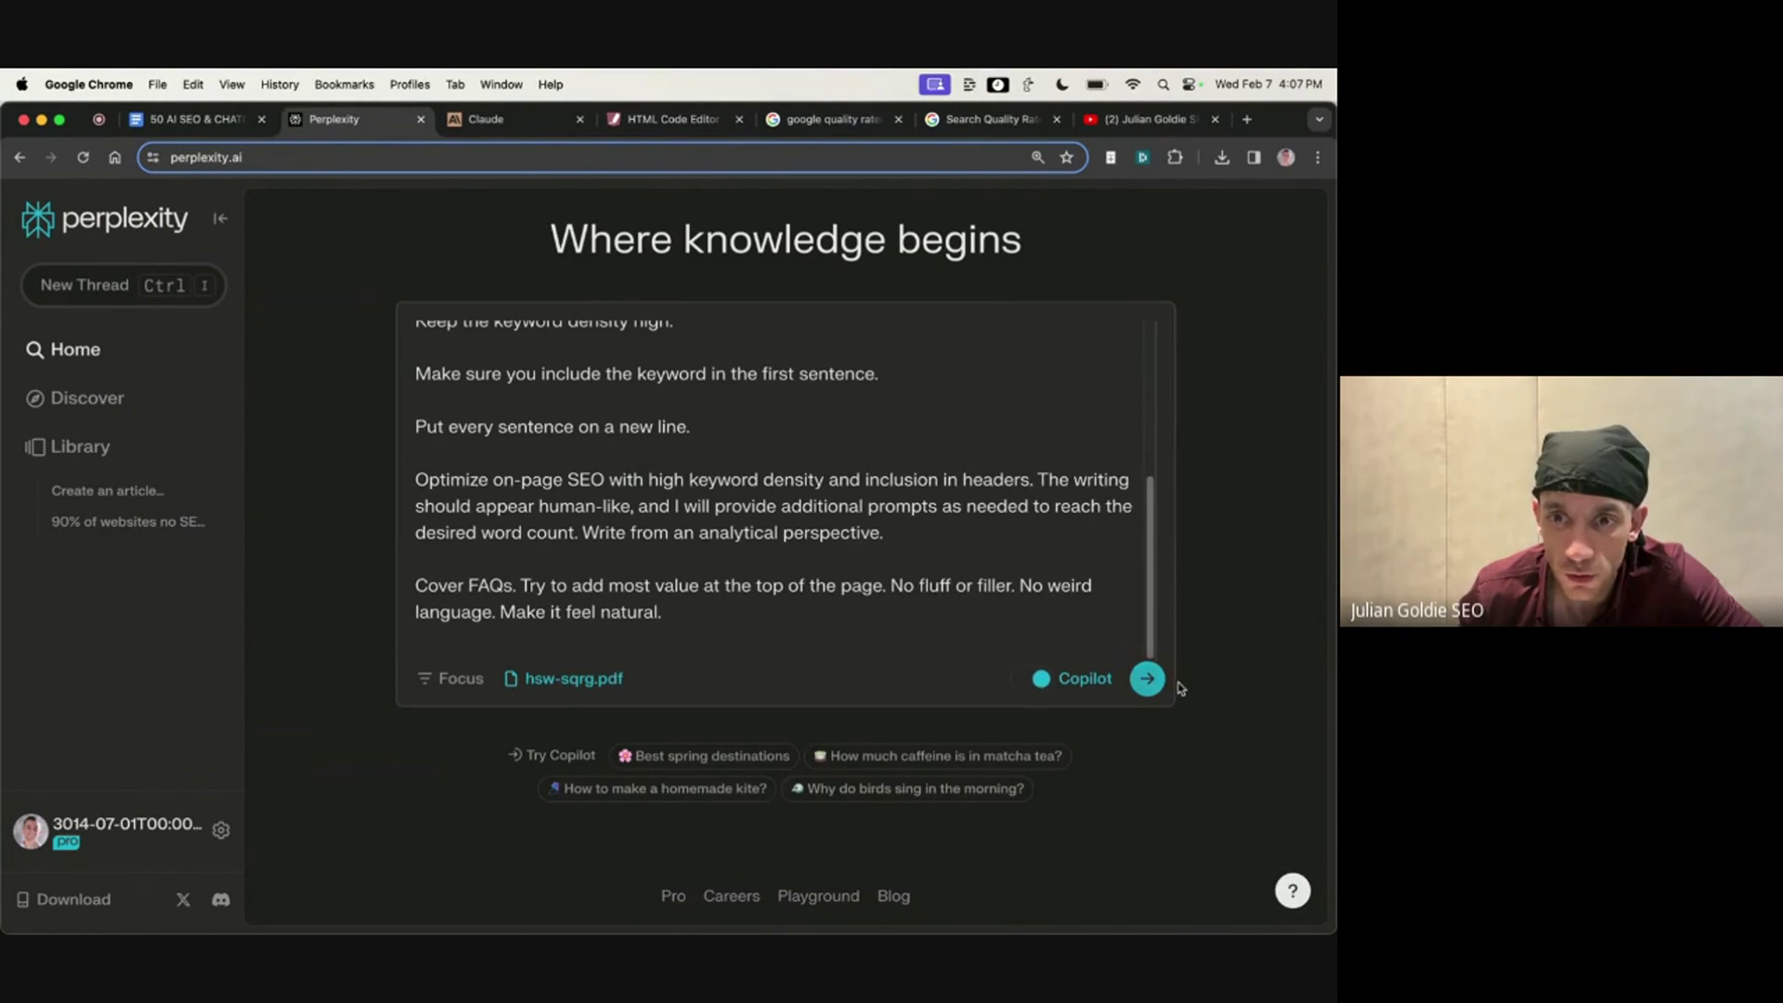
scroll(1163, 685, up, 5)
click(1160, 681)
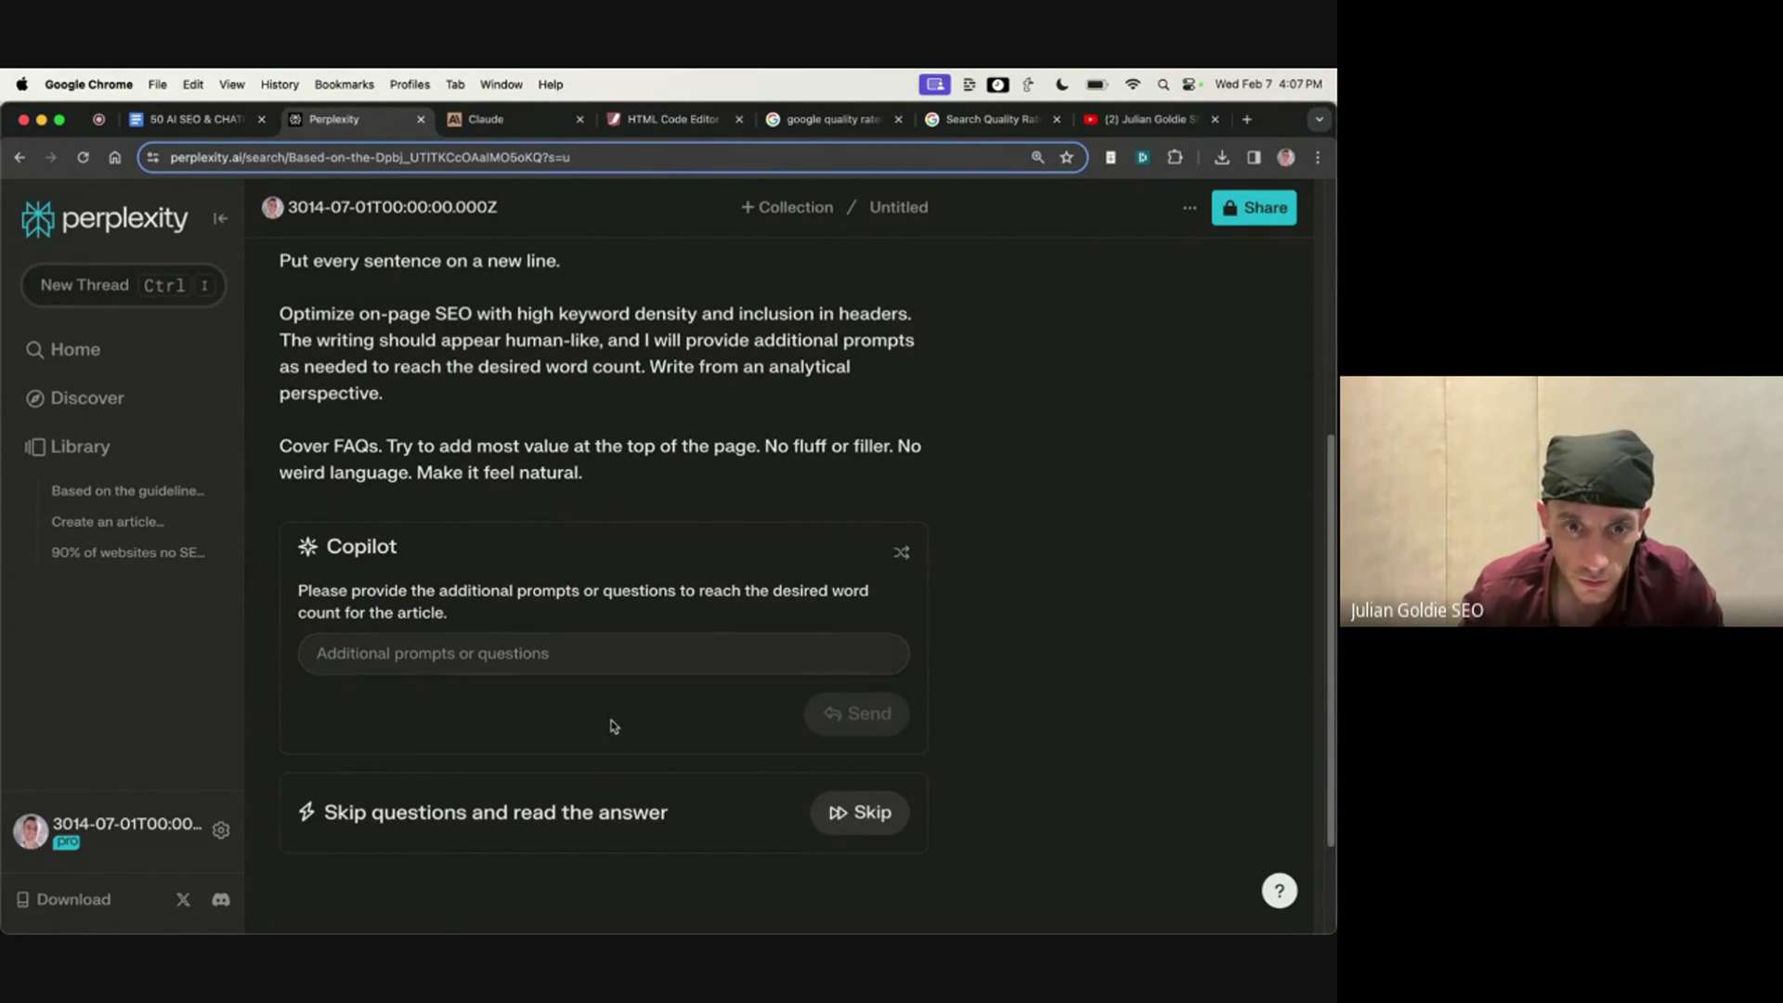
Step: Skip Copilot's follow-up question so the Claude-2.1 answer starts generating
click(845, 809)
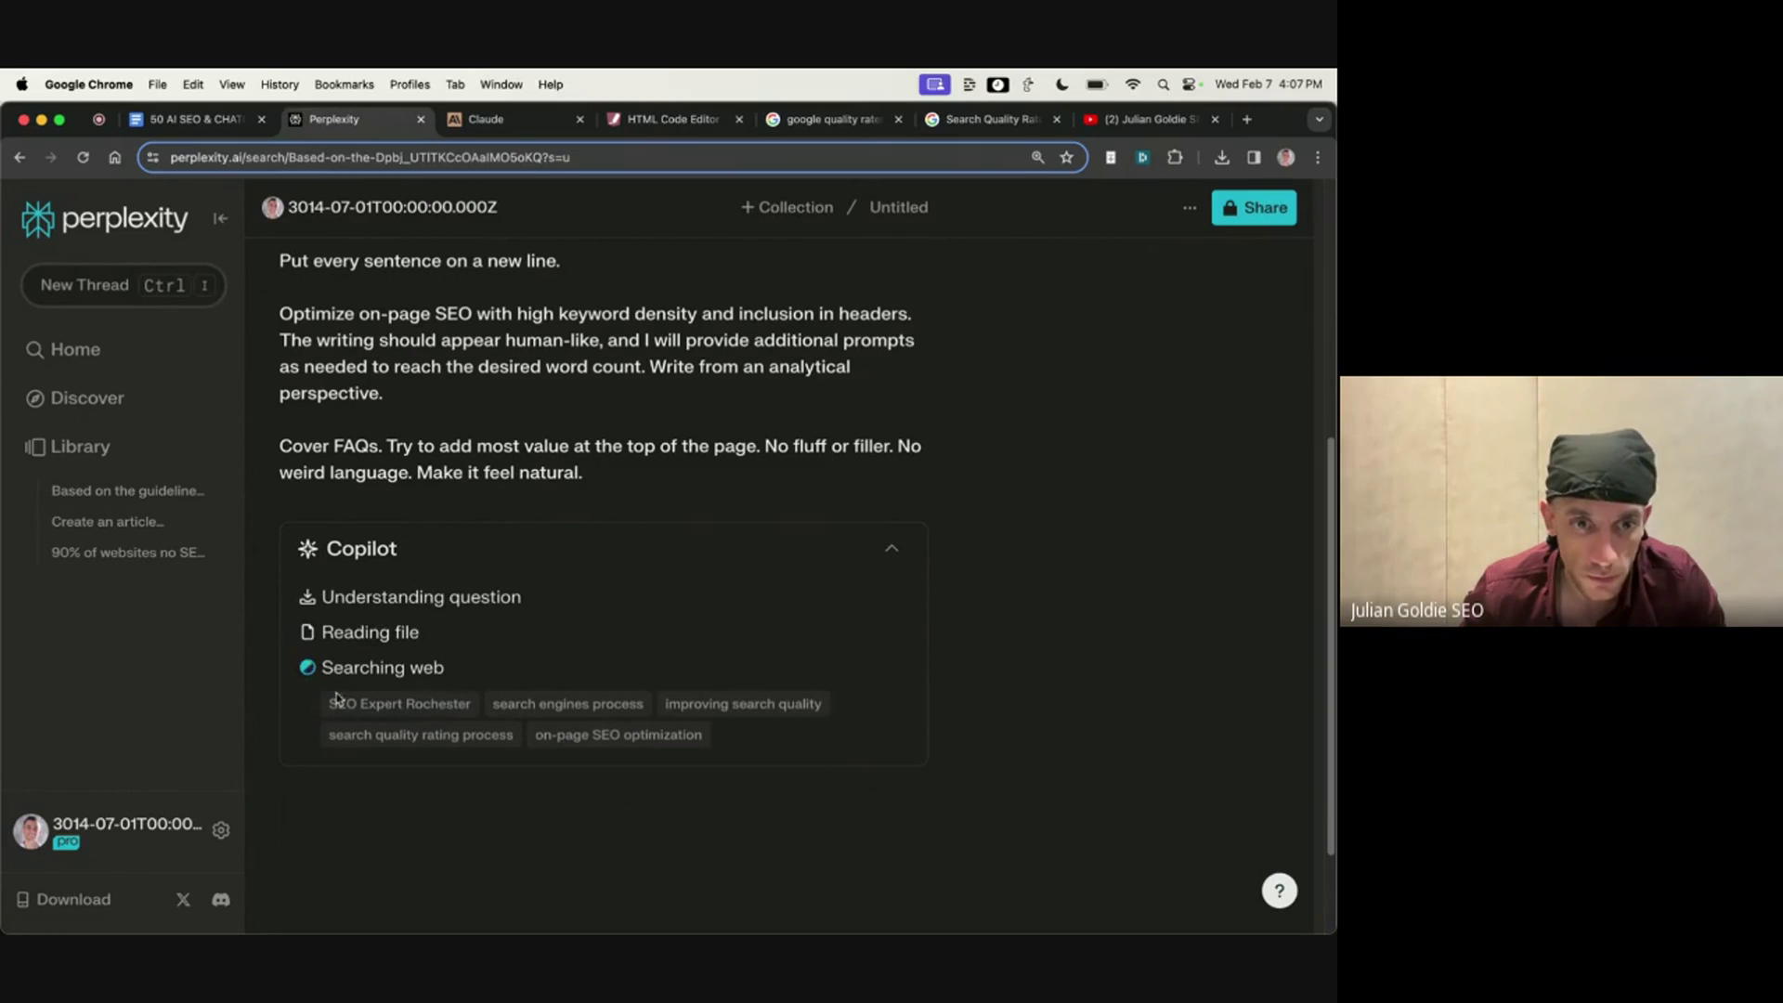
click(513, 123)
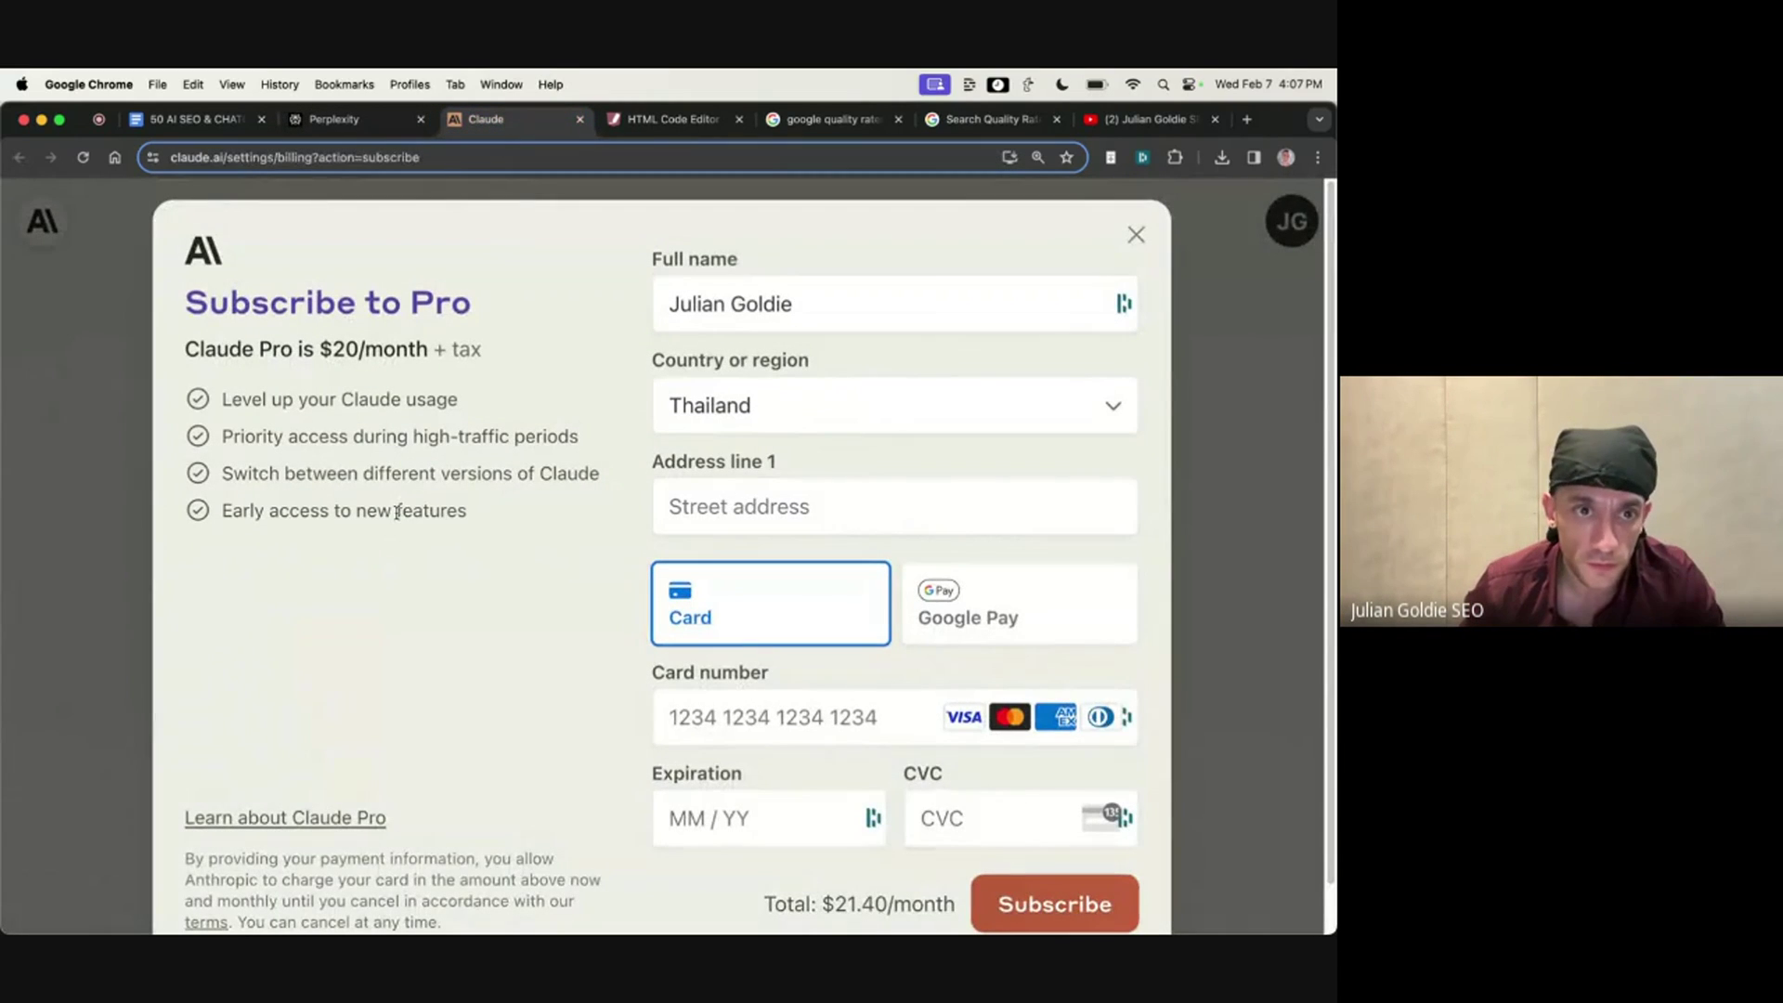
key(ctrl+shift+Tab)
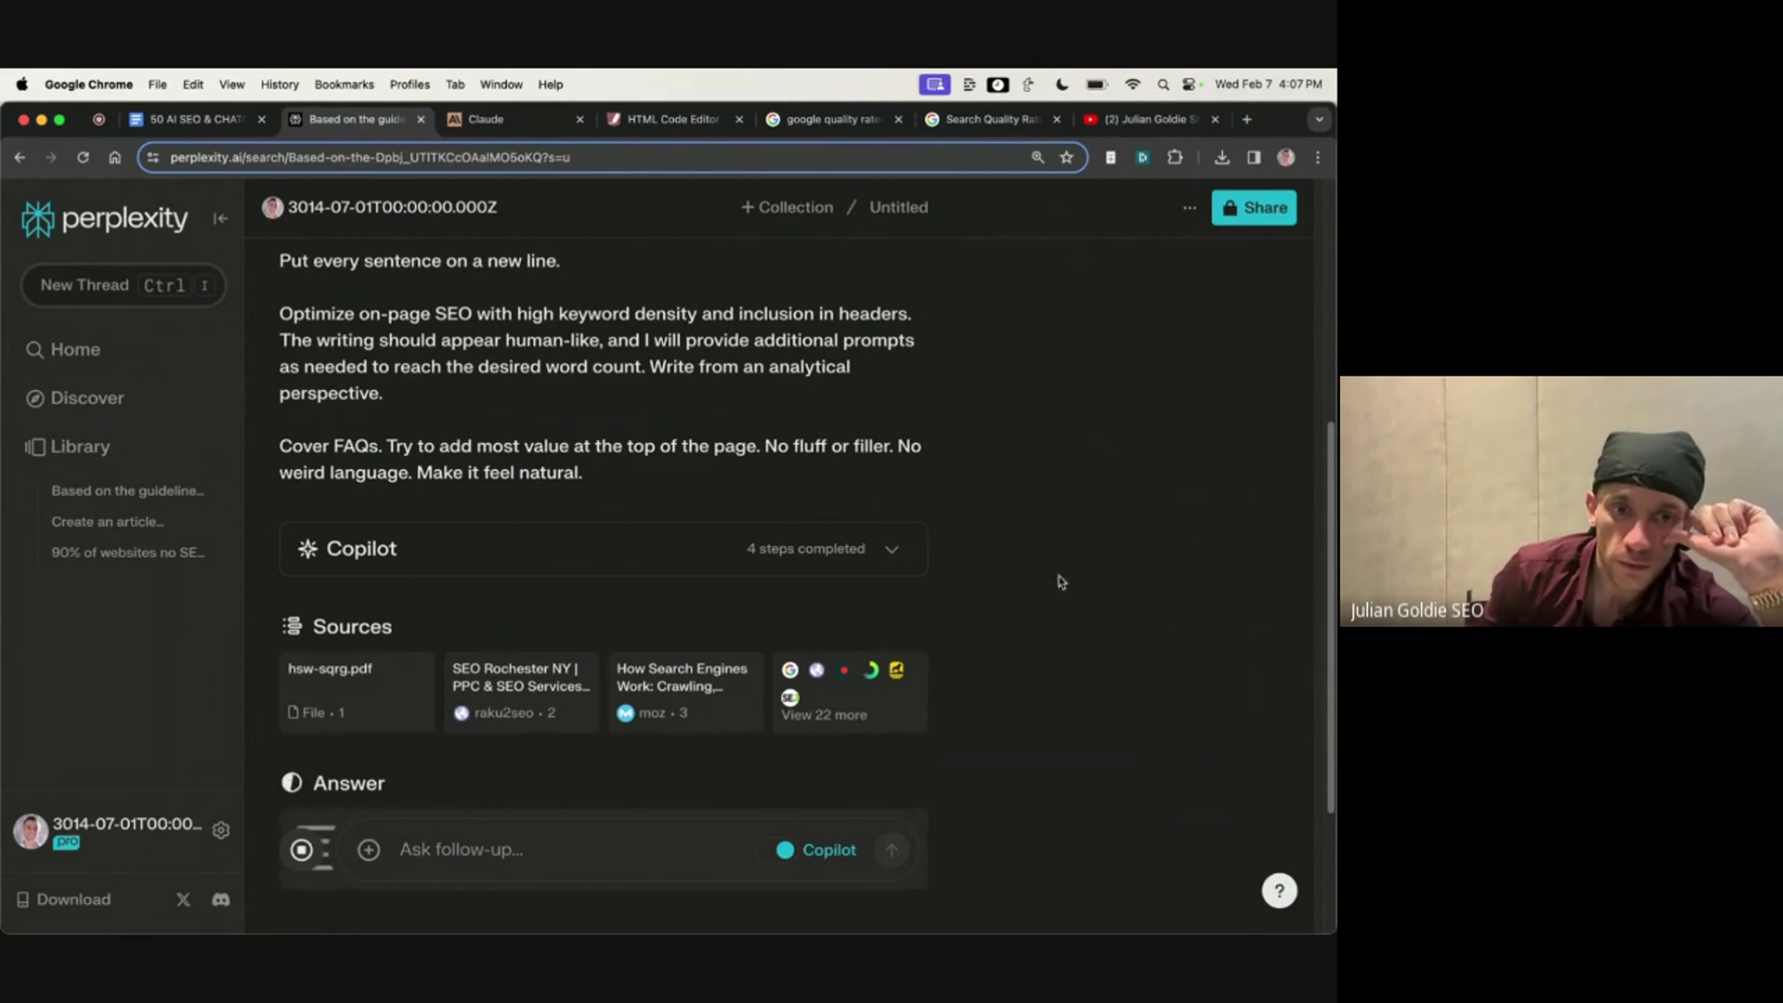
Step: Review the streaming Rochester SEO article as it reaches the Local Sponsorships section
scroll(1046, 557, up, 8)
scroll(993, 656, down, 10)
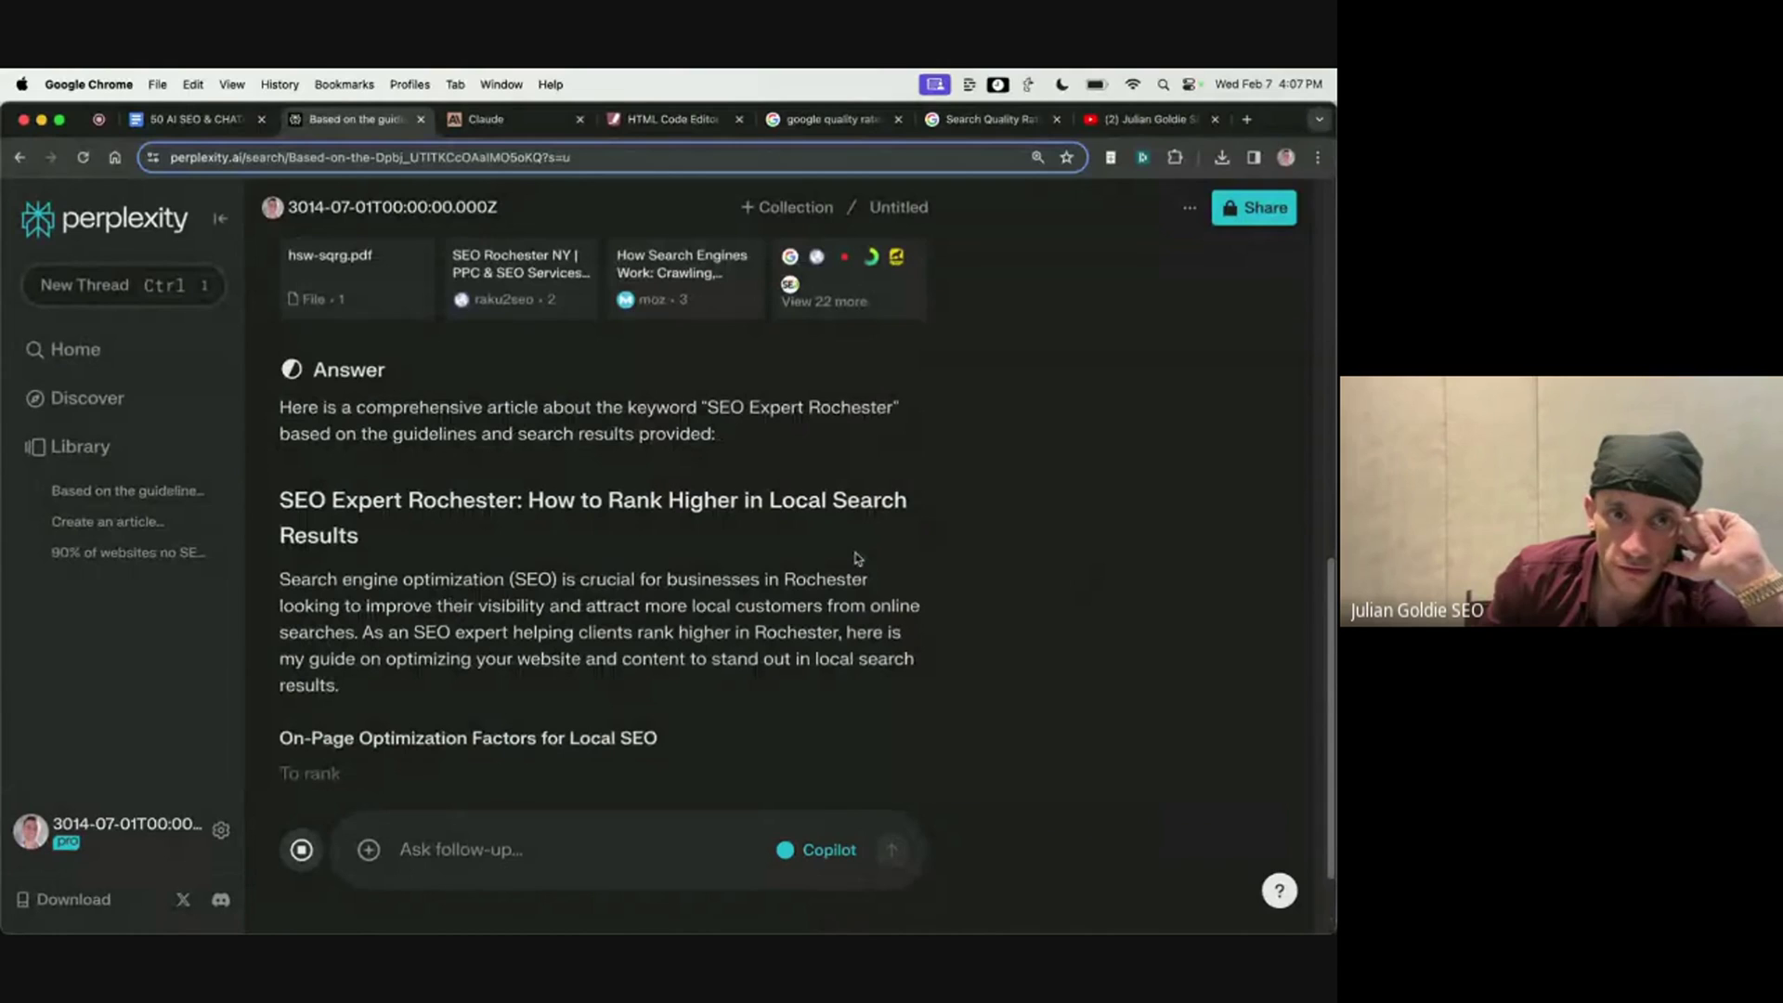
scroll(701, 405, up, 6)
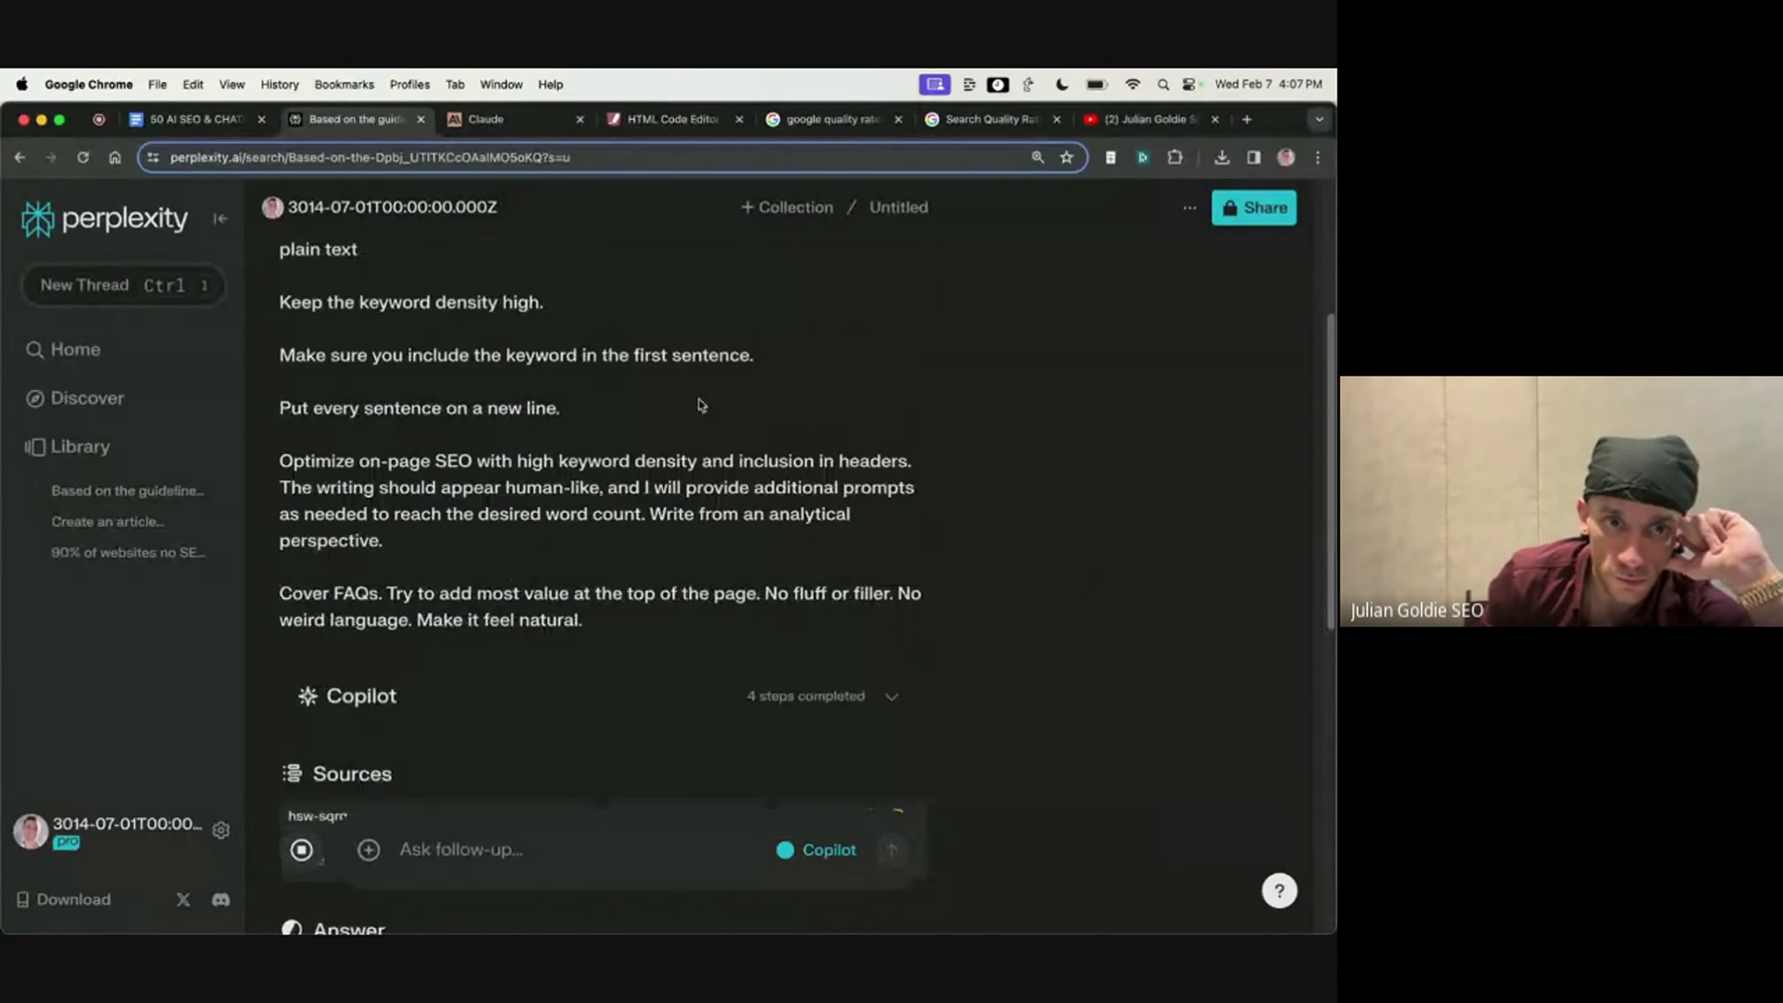
scroll(455, 656, down, 6)
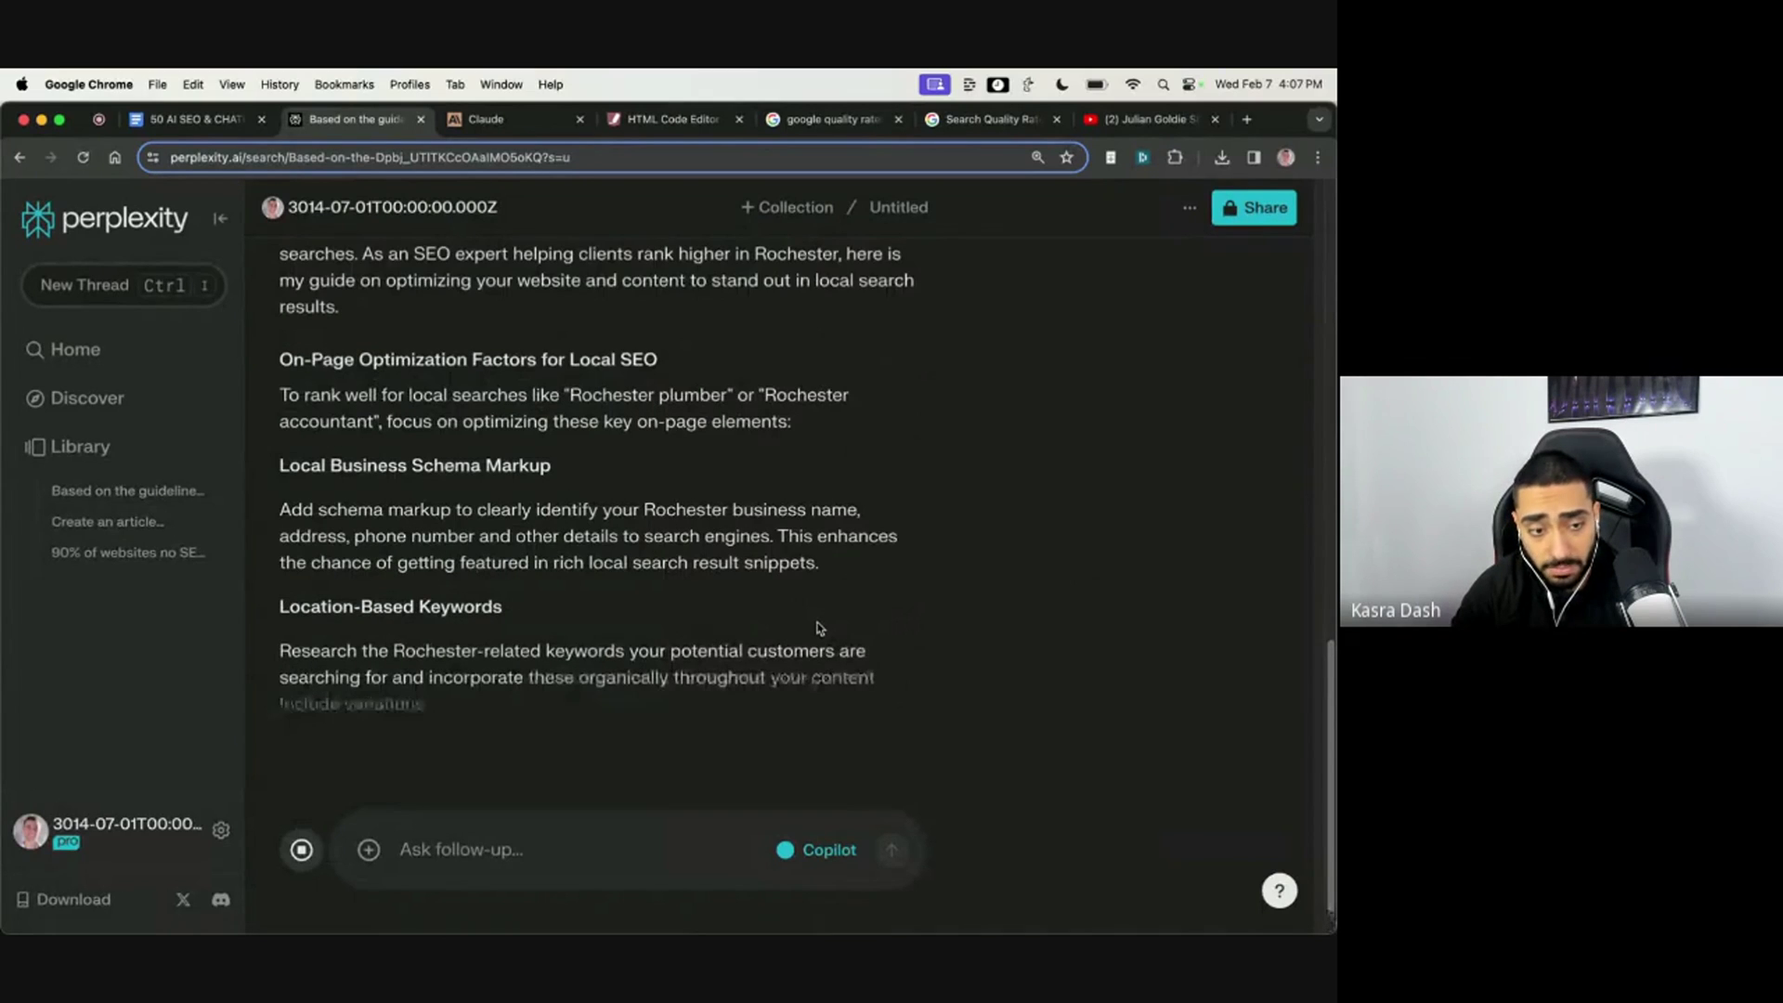
scroll(819, 627, up, 3)
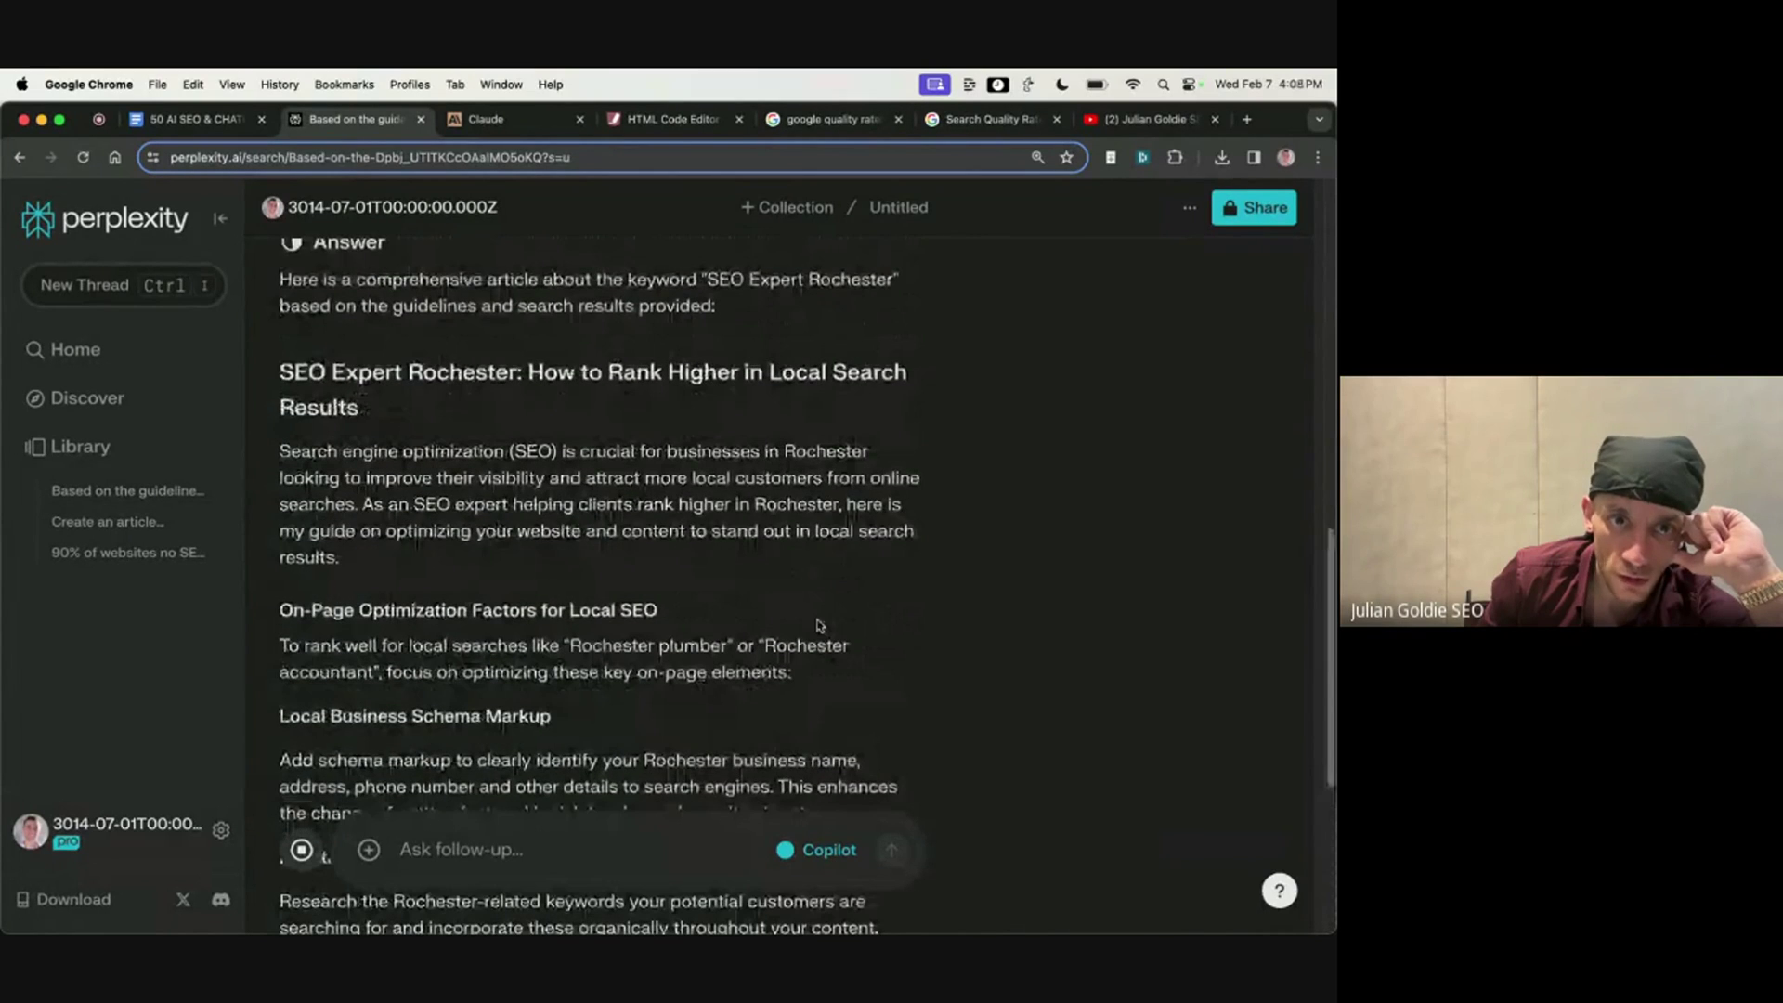
scroll(816, 637, down, 6)
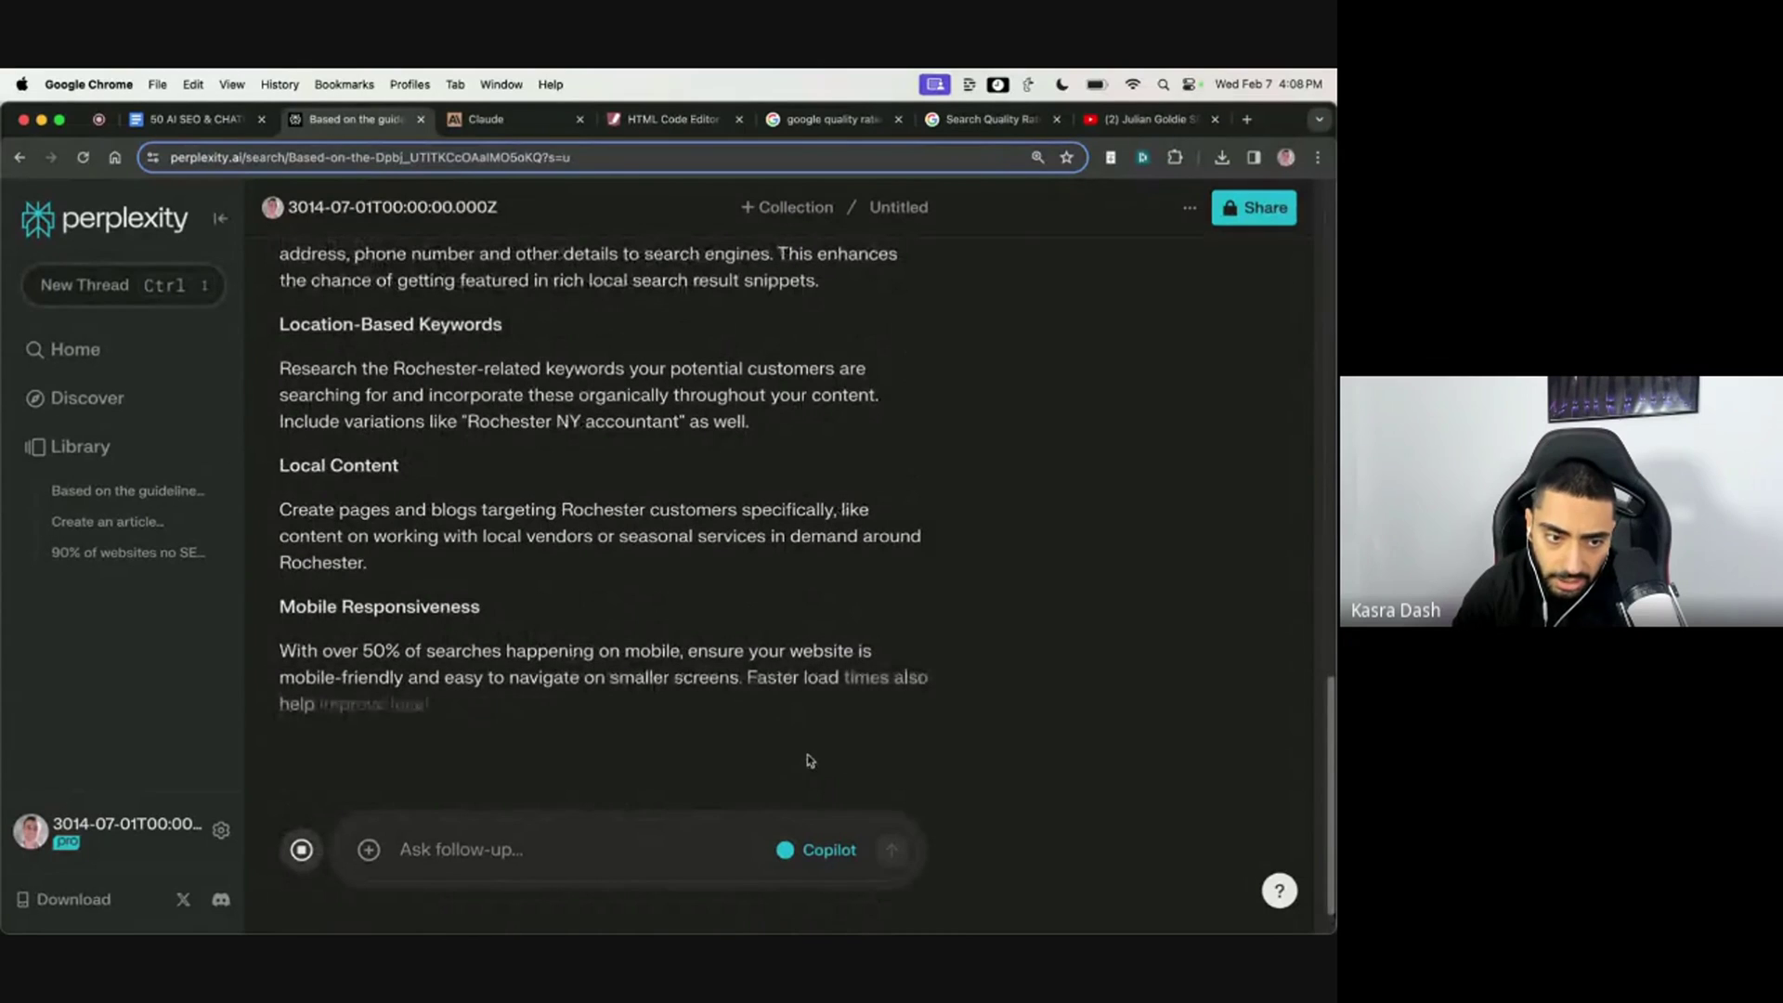
scroll(889, 548, up, 7)
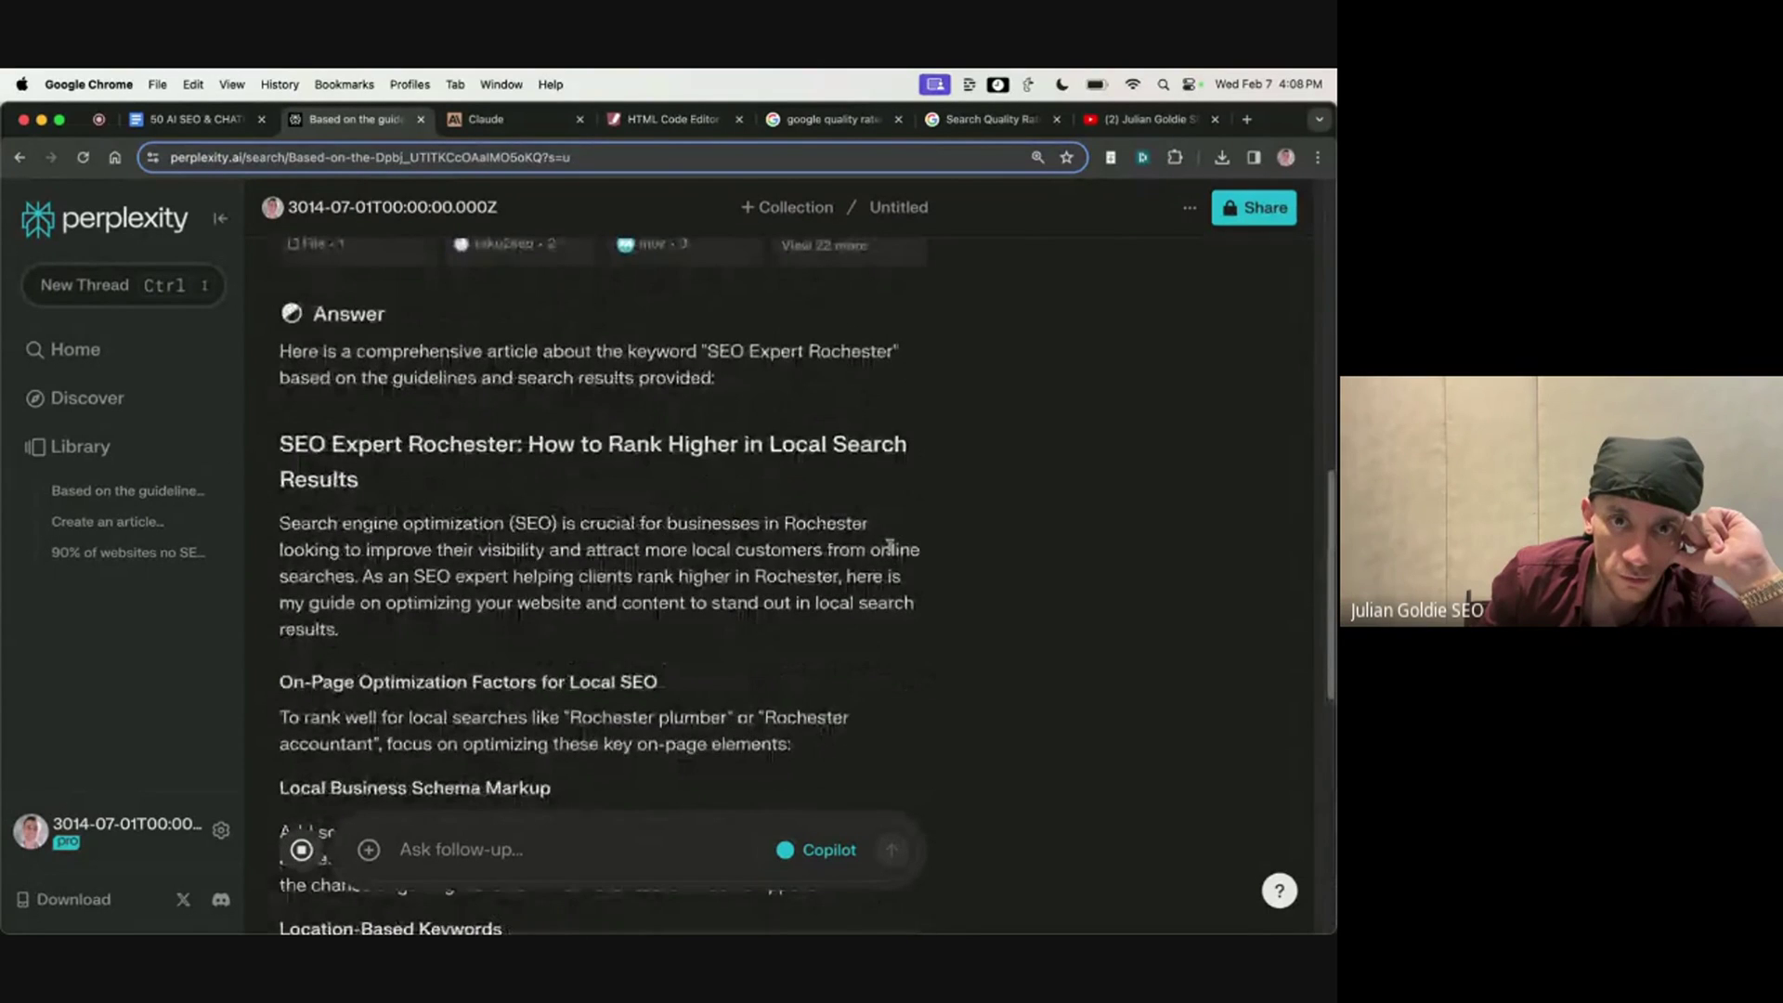
scroll(882, 557, down, 2)
scroll(892, 562, down, 15)
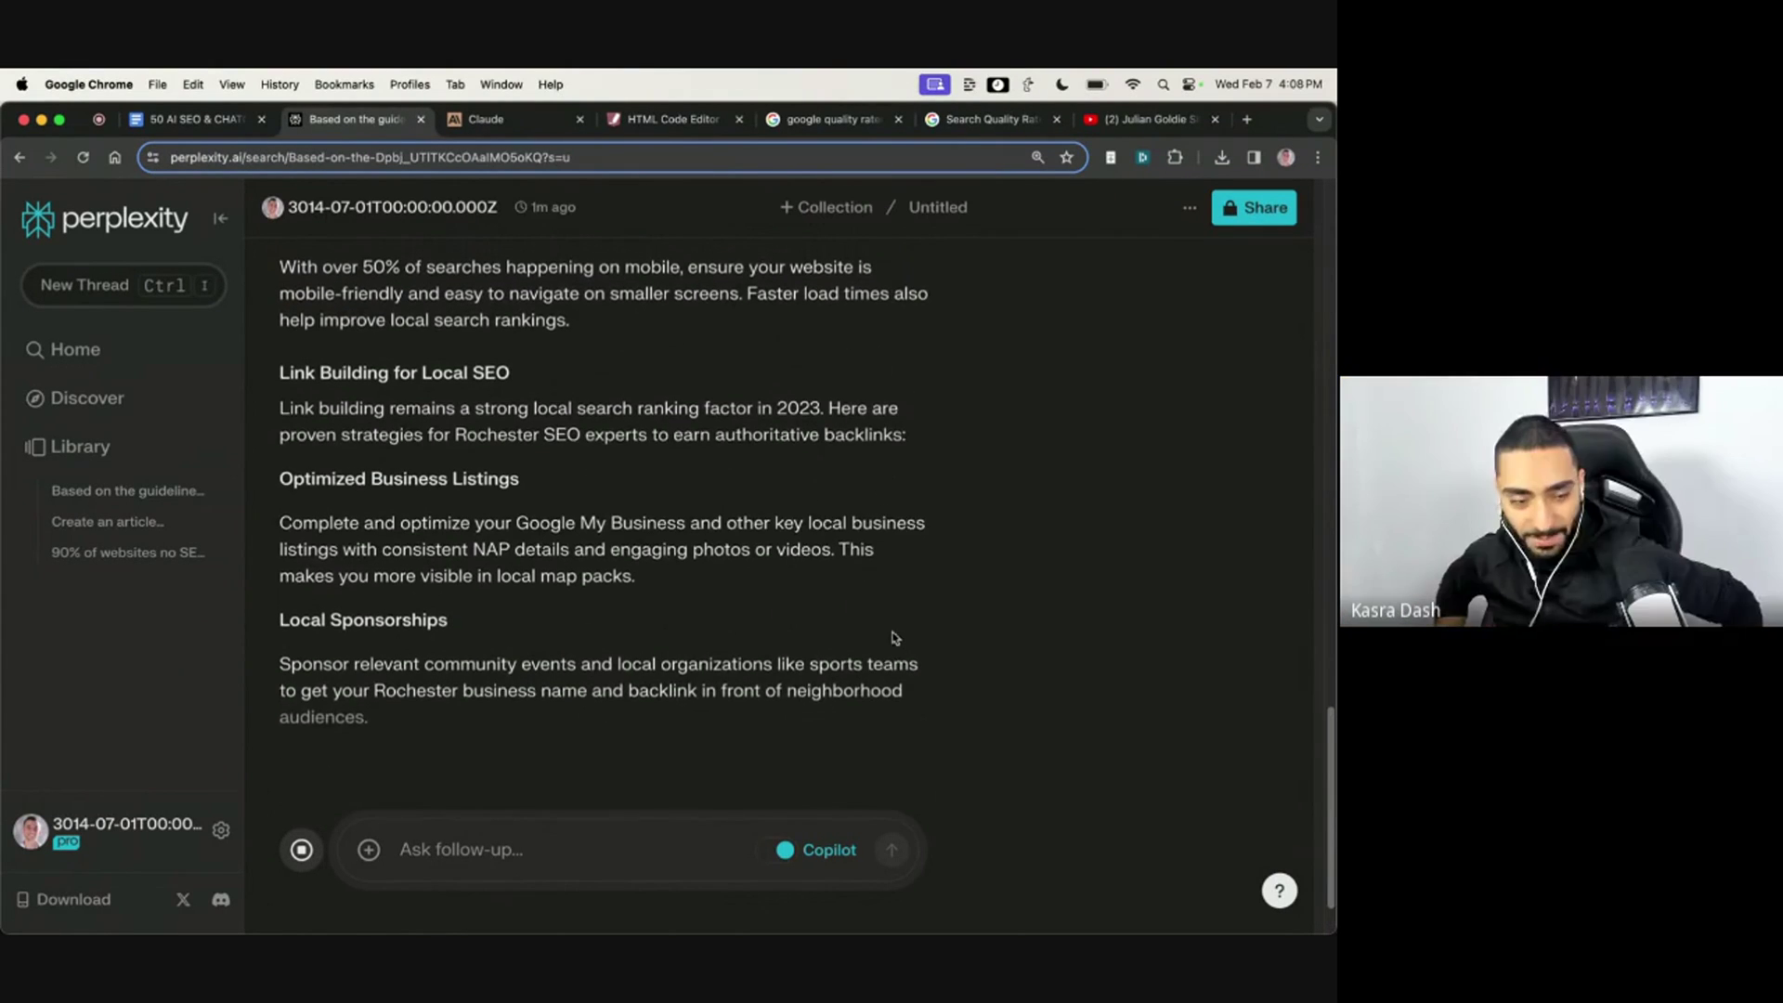
Step: Select the full Rochester SEO article and run Word Counter Plus on it: 508 words, 3450 characters
scroll(520, 501, up, 15)
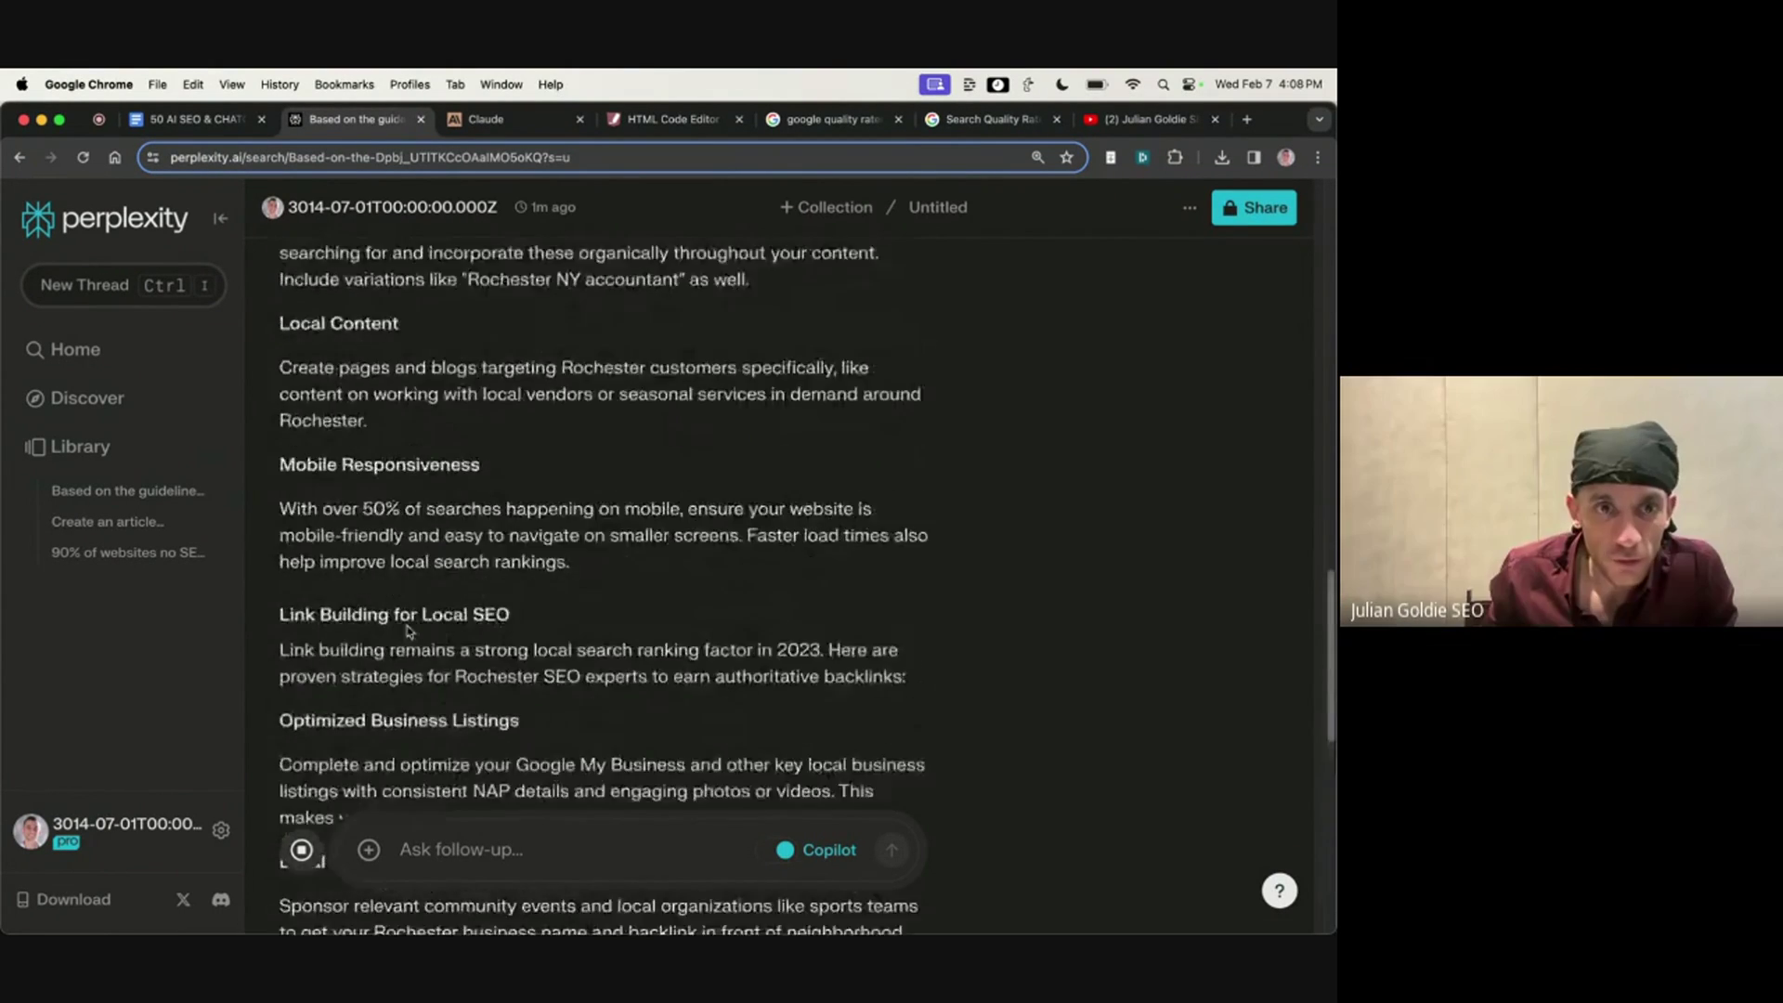
scroll(270, 371, up, 3)
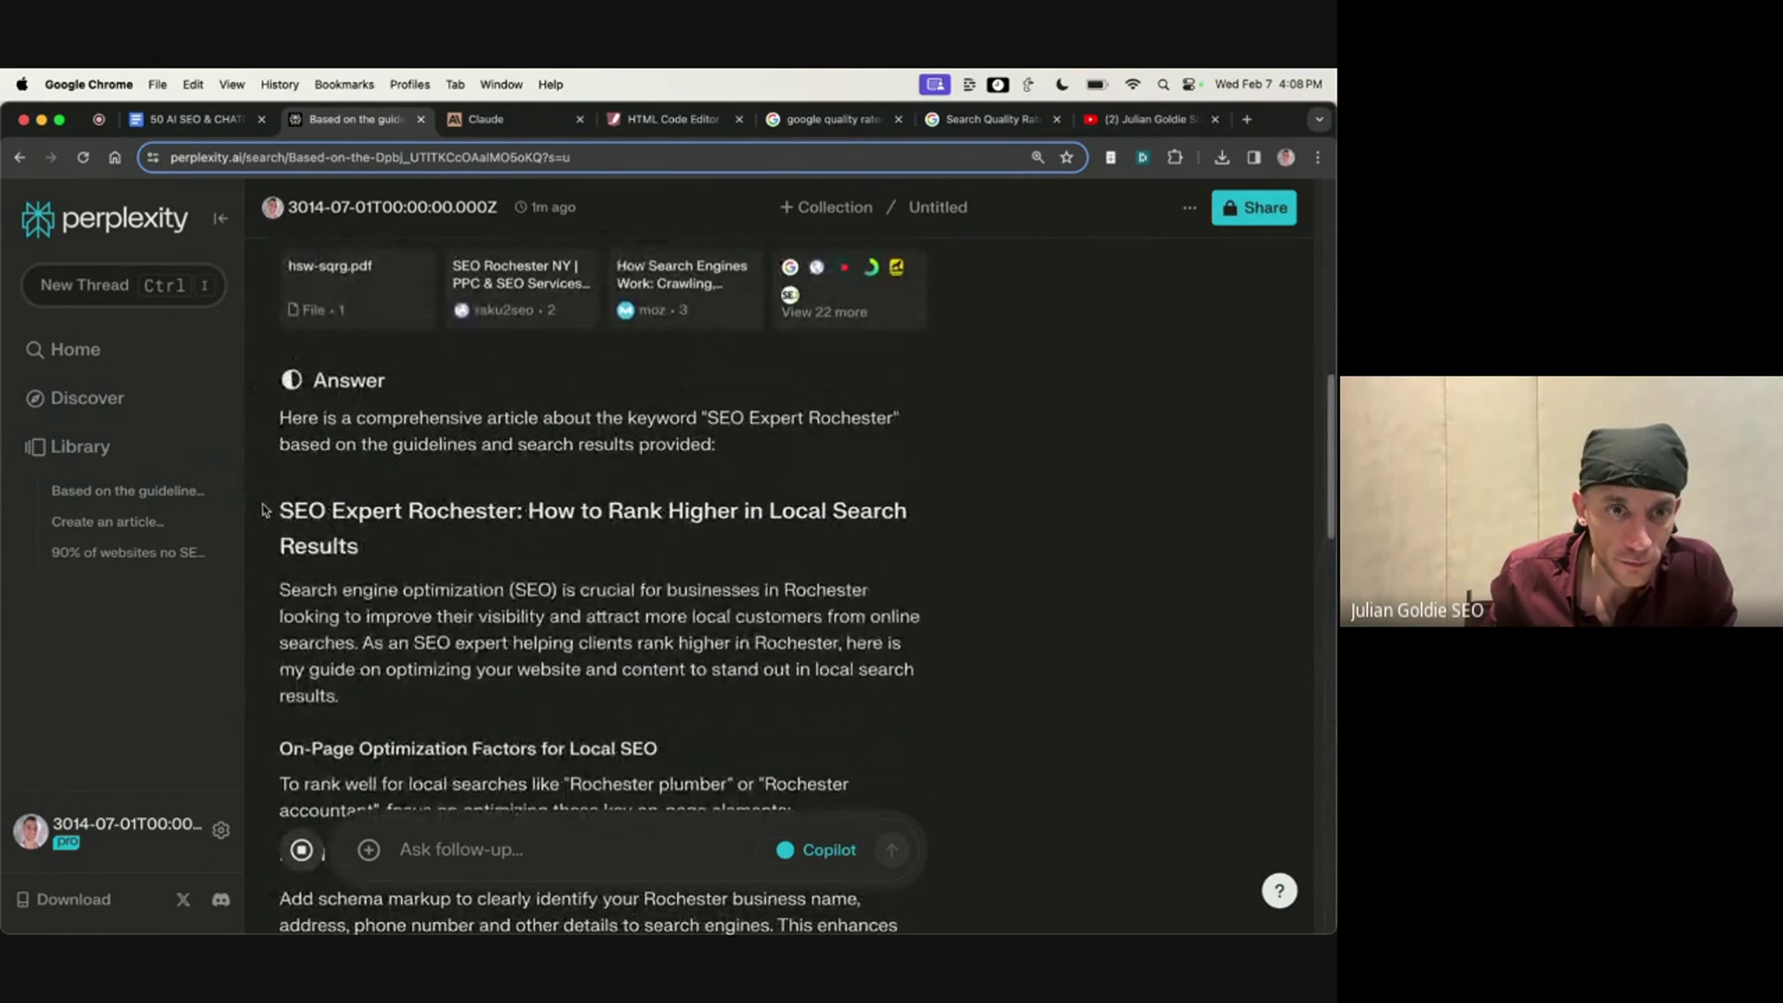
double_click(297, 510)
scroll(542, 690, down, 10)
scroll(543, 690, down, 10)
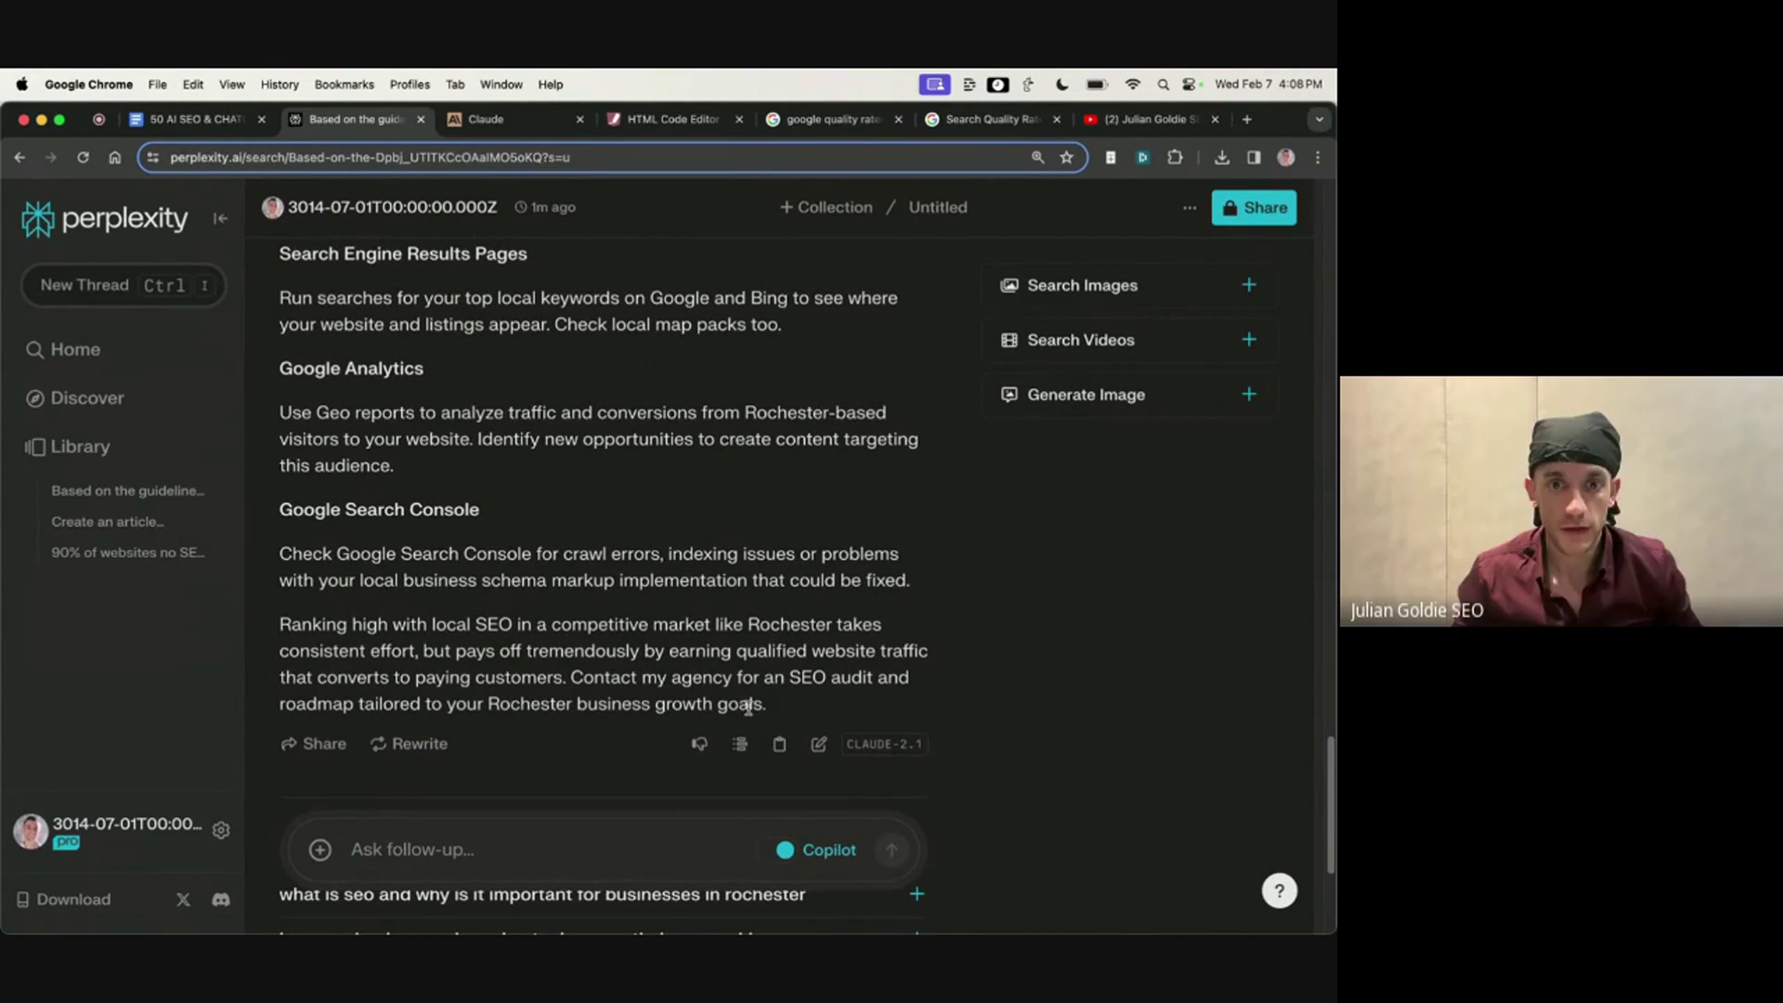
drag(775, 713, 317, 811)
scroll(280, 553, up, 10)
right_click(317, 810)
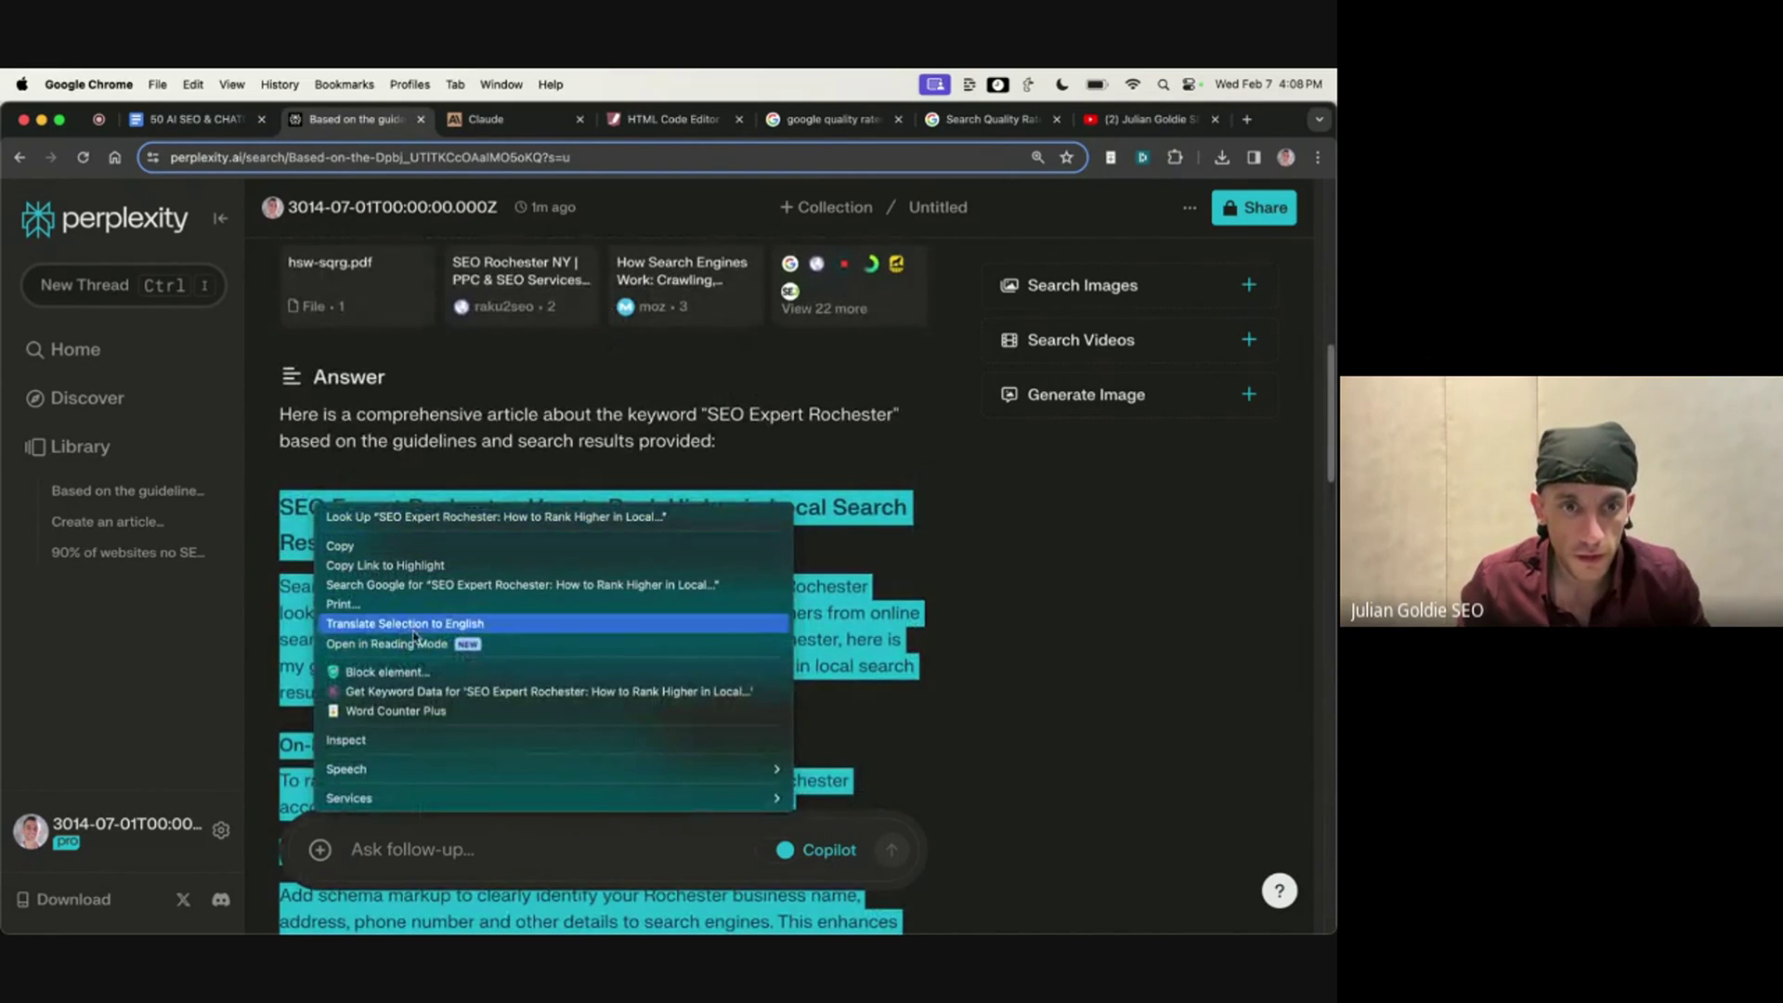
click(368, 713)
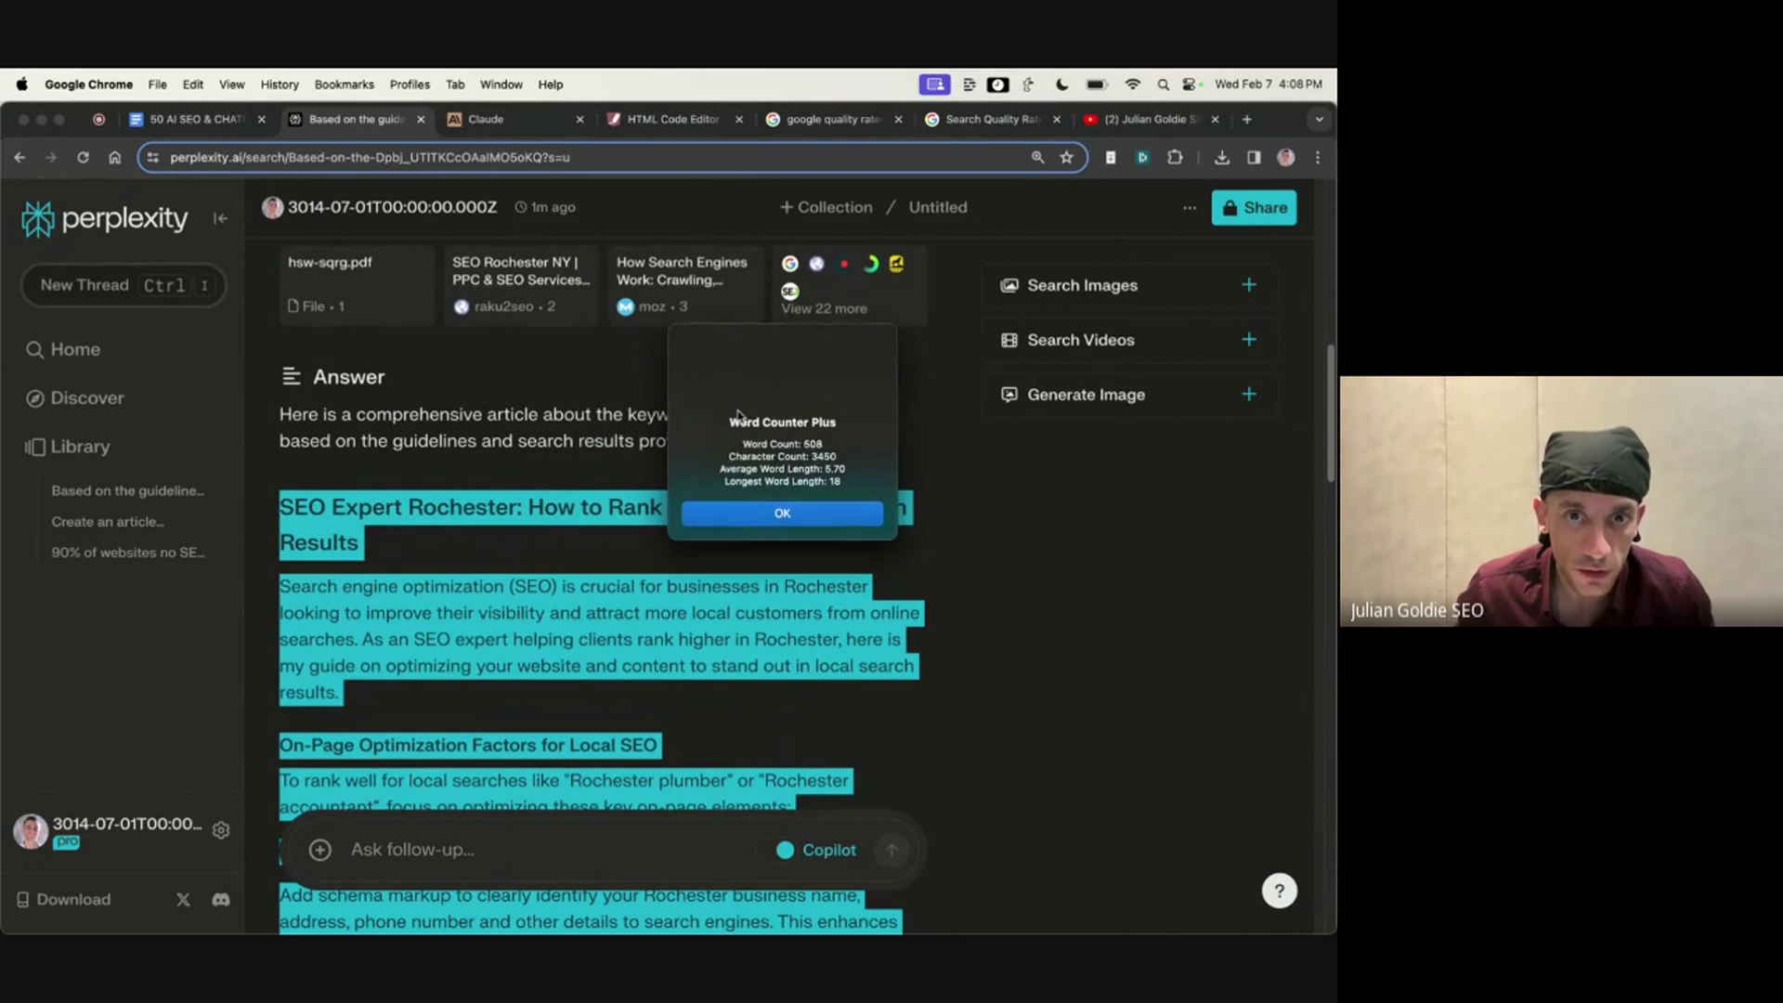
click(763, 506)
scroll(584, 643, down, 15)
scroll(587, 643, down, 3)
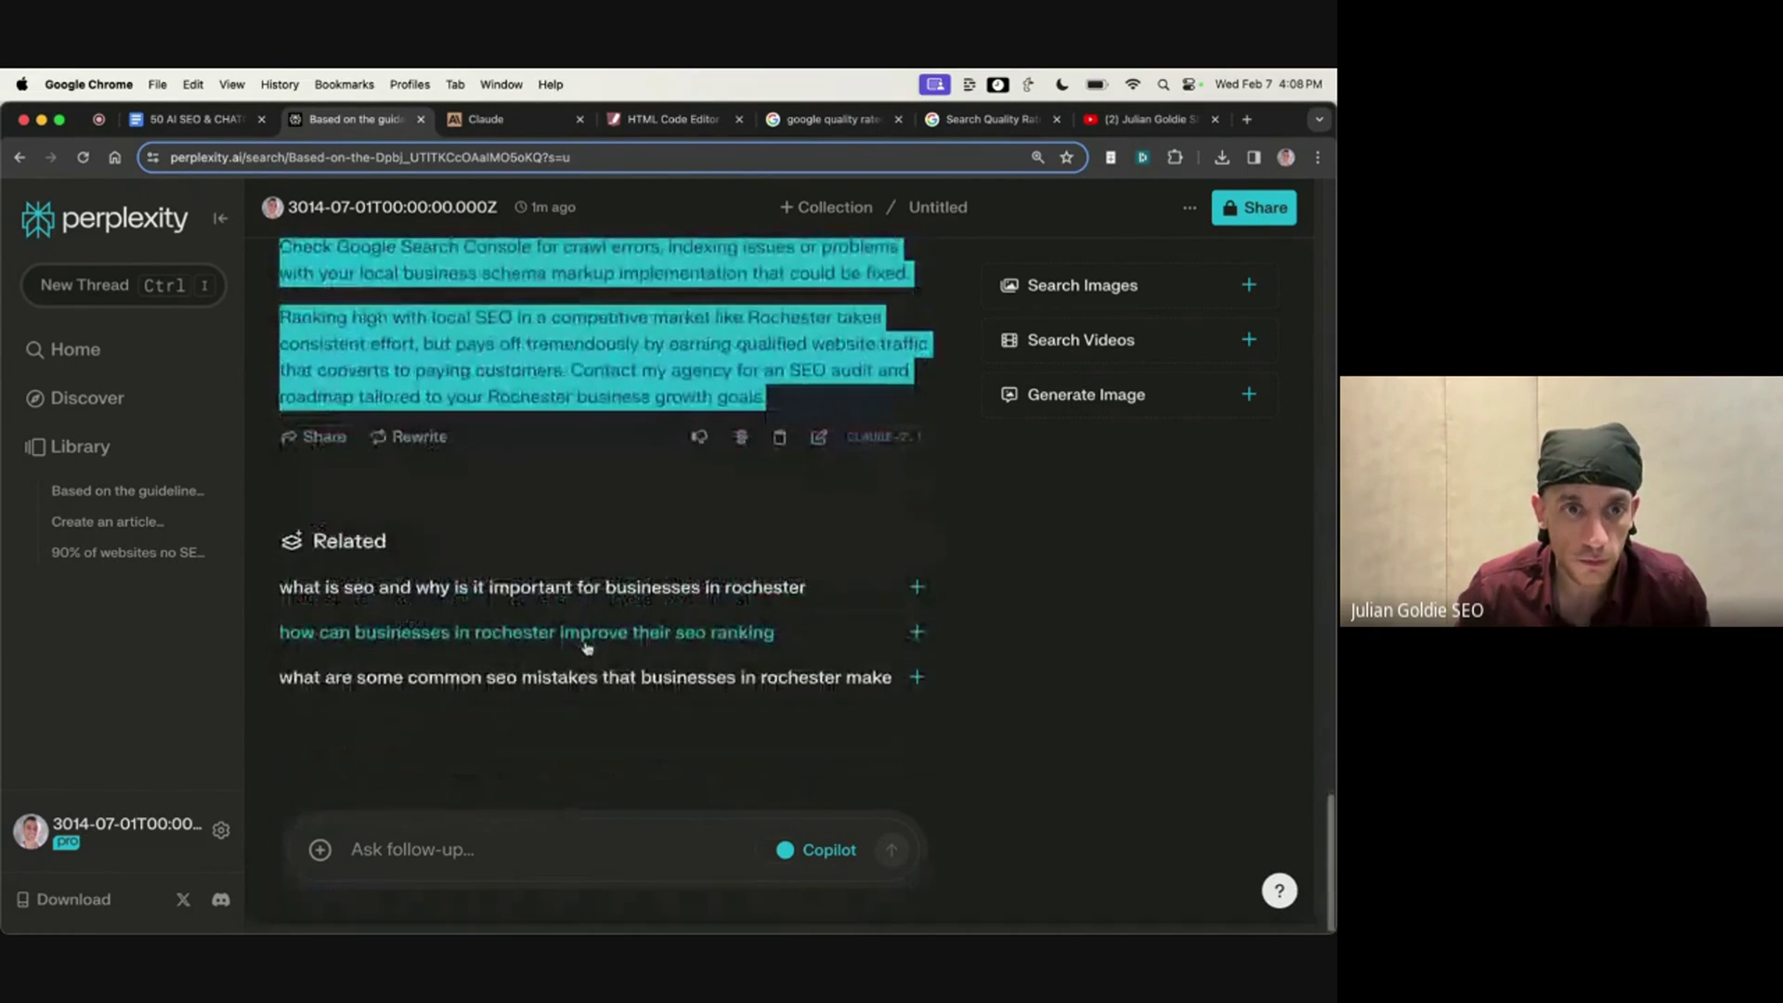
click(494, 474)
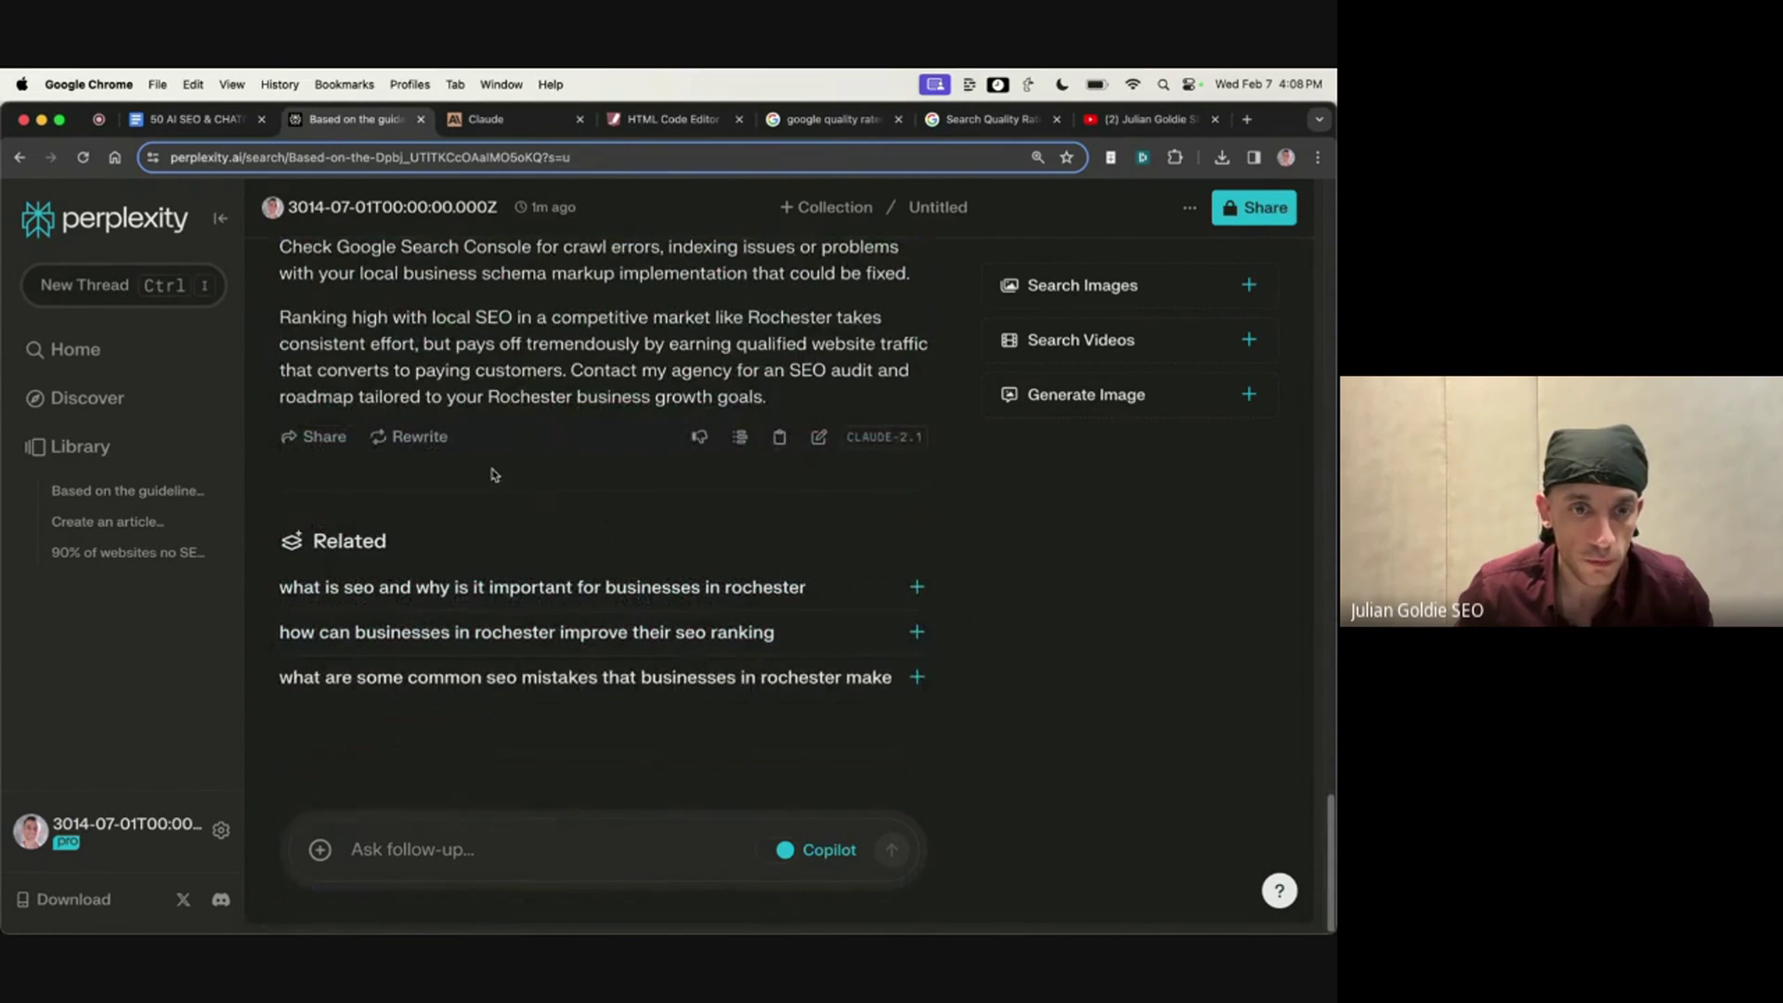
Step: Add a video search beside the Rochester SEO article
click(401, 846)
scroll(650, 705, up, 5)
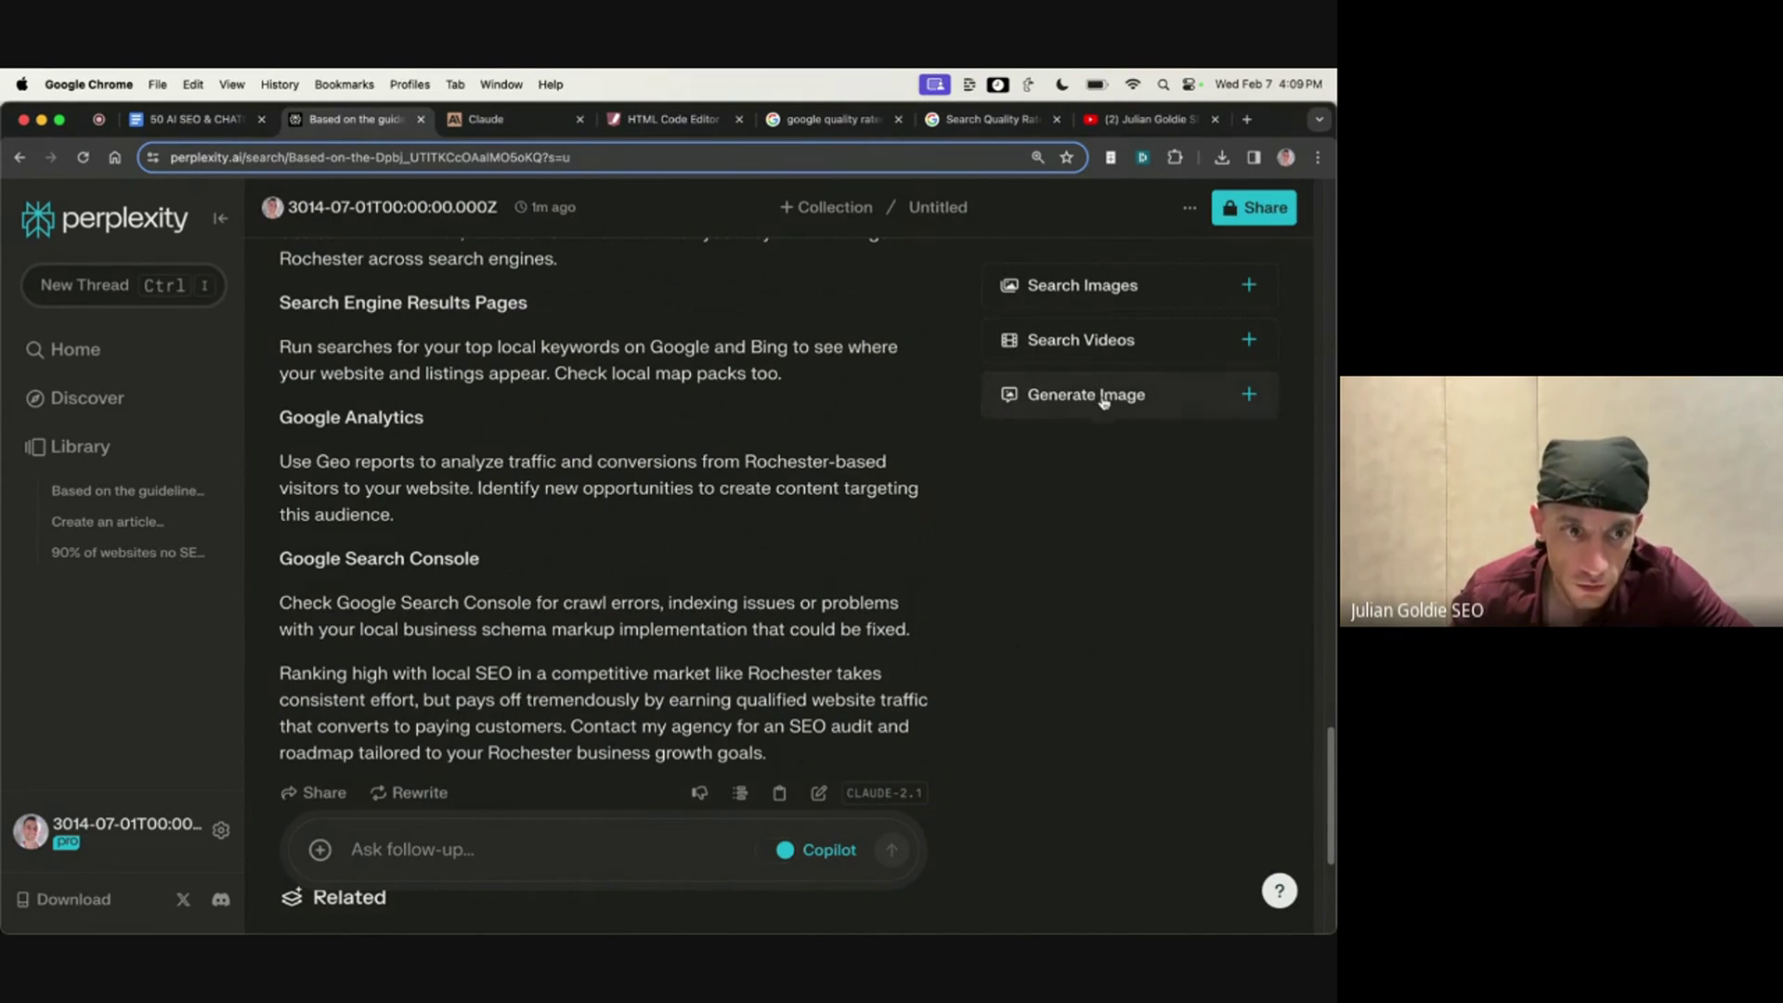
scroll(1068, 432, up, 5)
click(1125, 343)
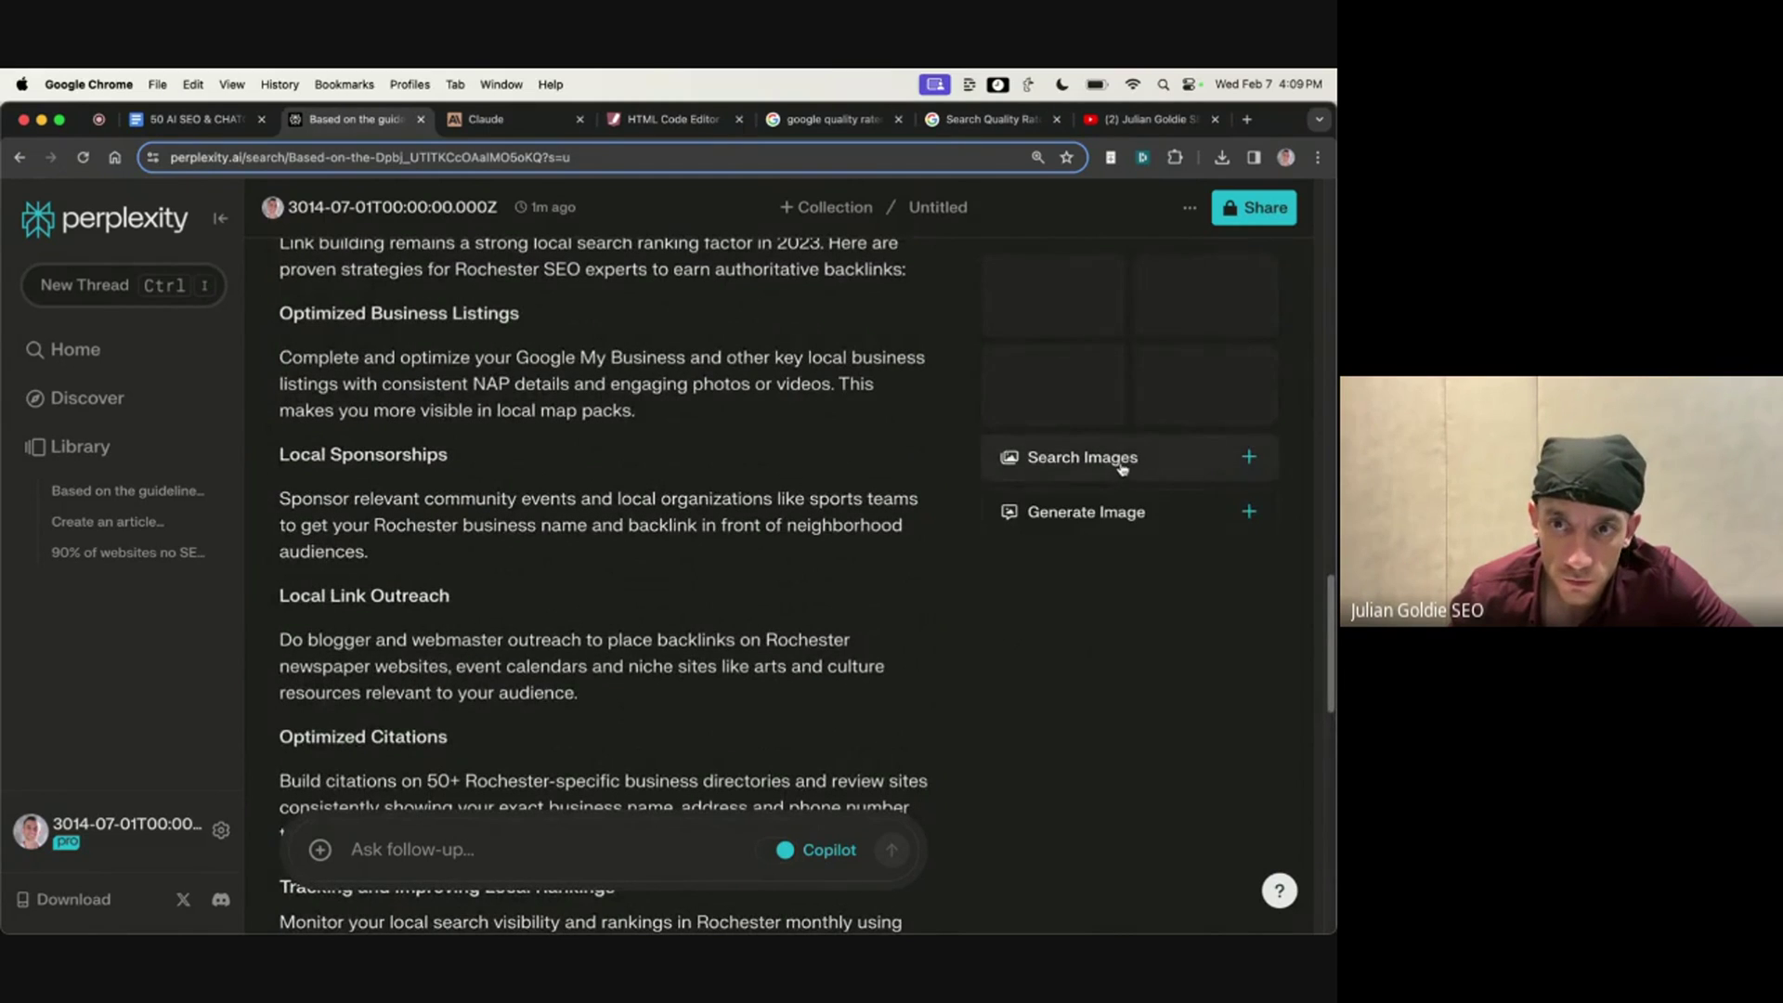
scroll(1102, 513, down, 15)
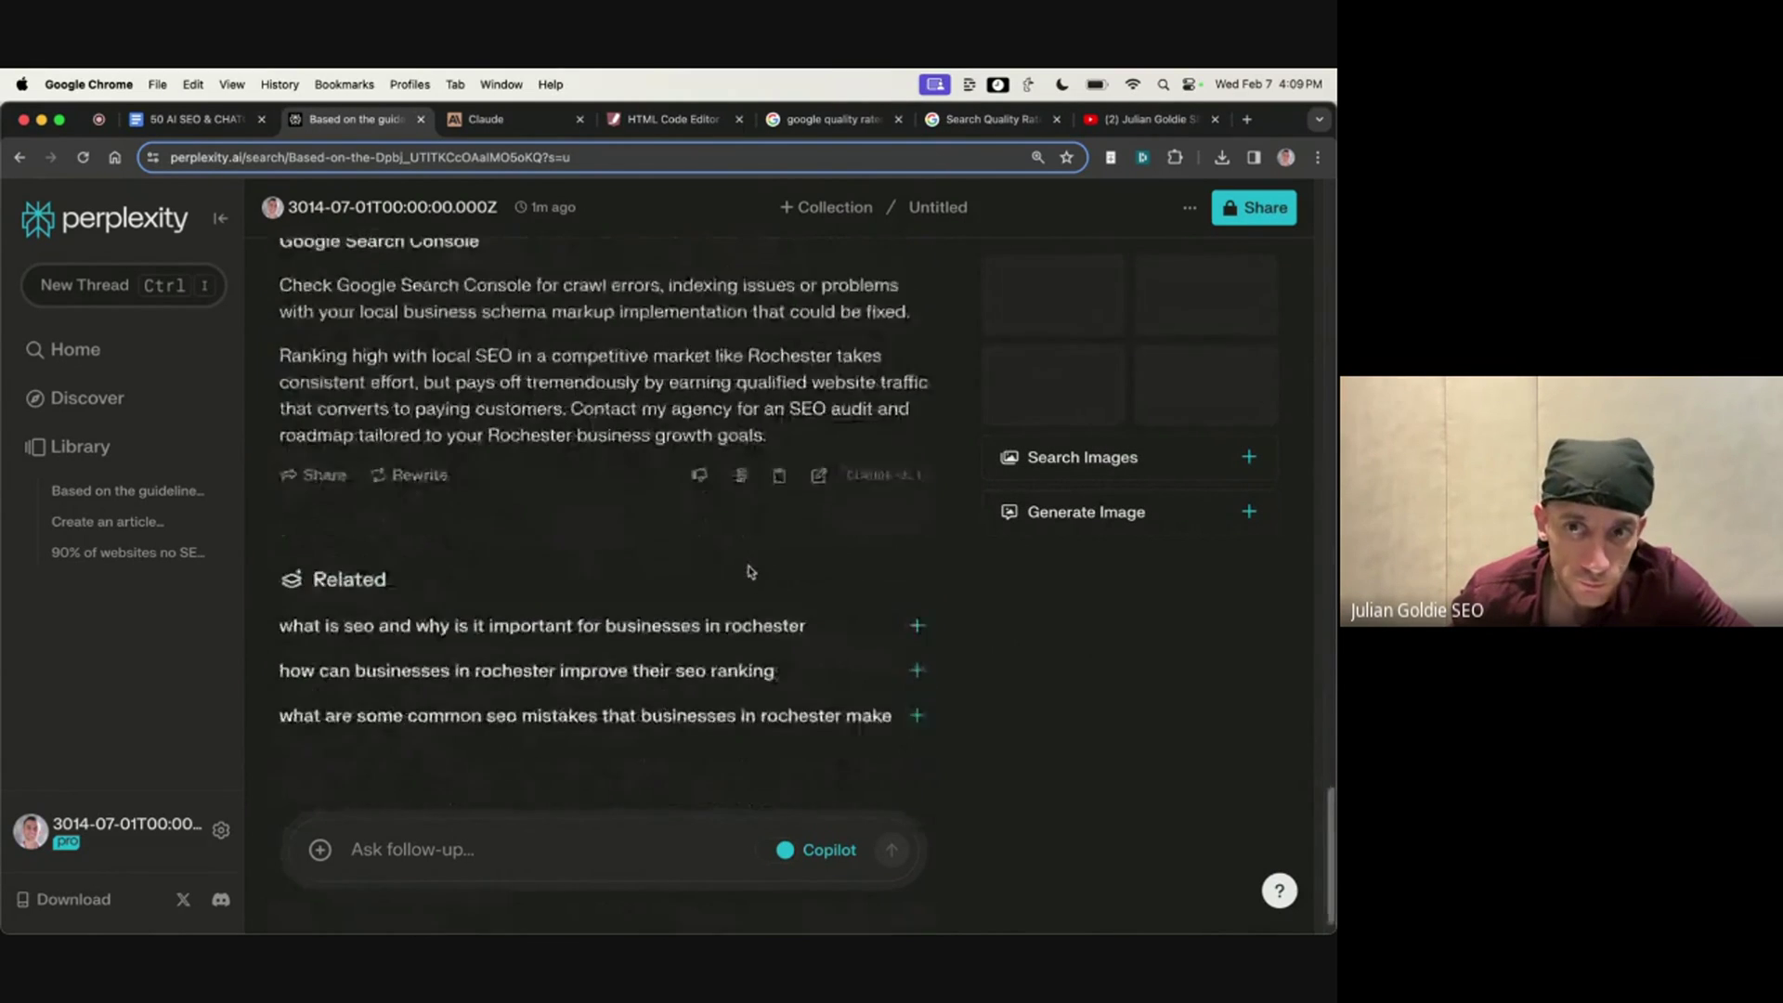
scroll(797, 378, up, 20)
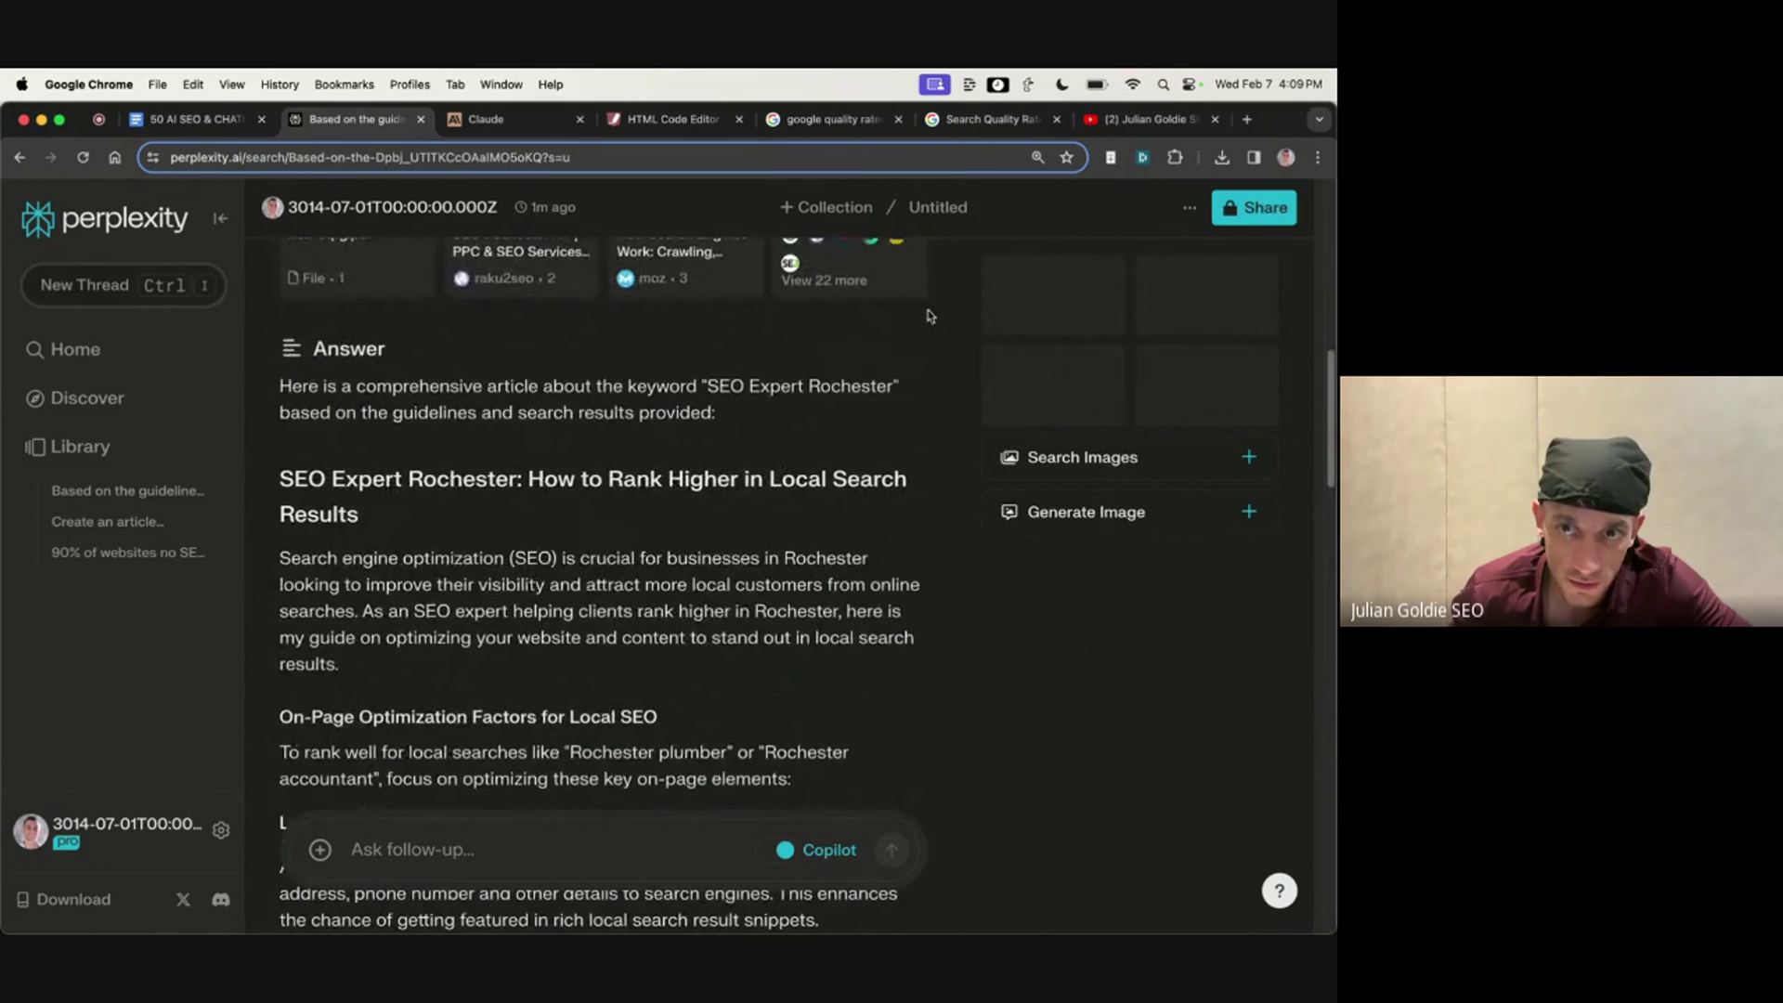
scroll(1142, 430, up, 5)
scroll(1095, 449, down, 20)
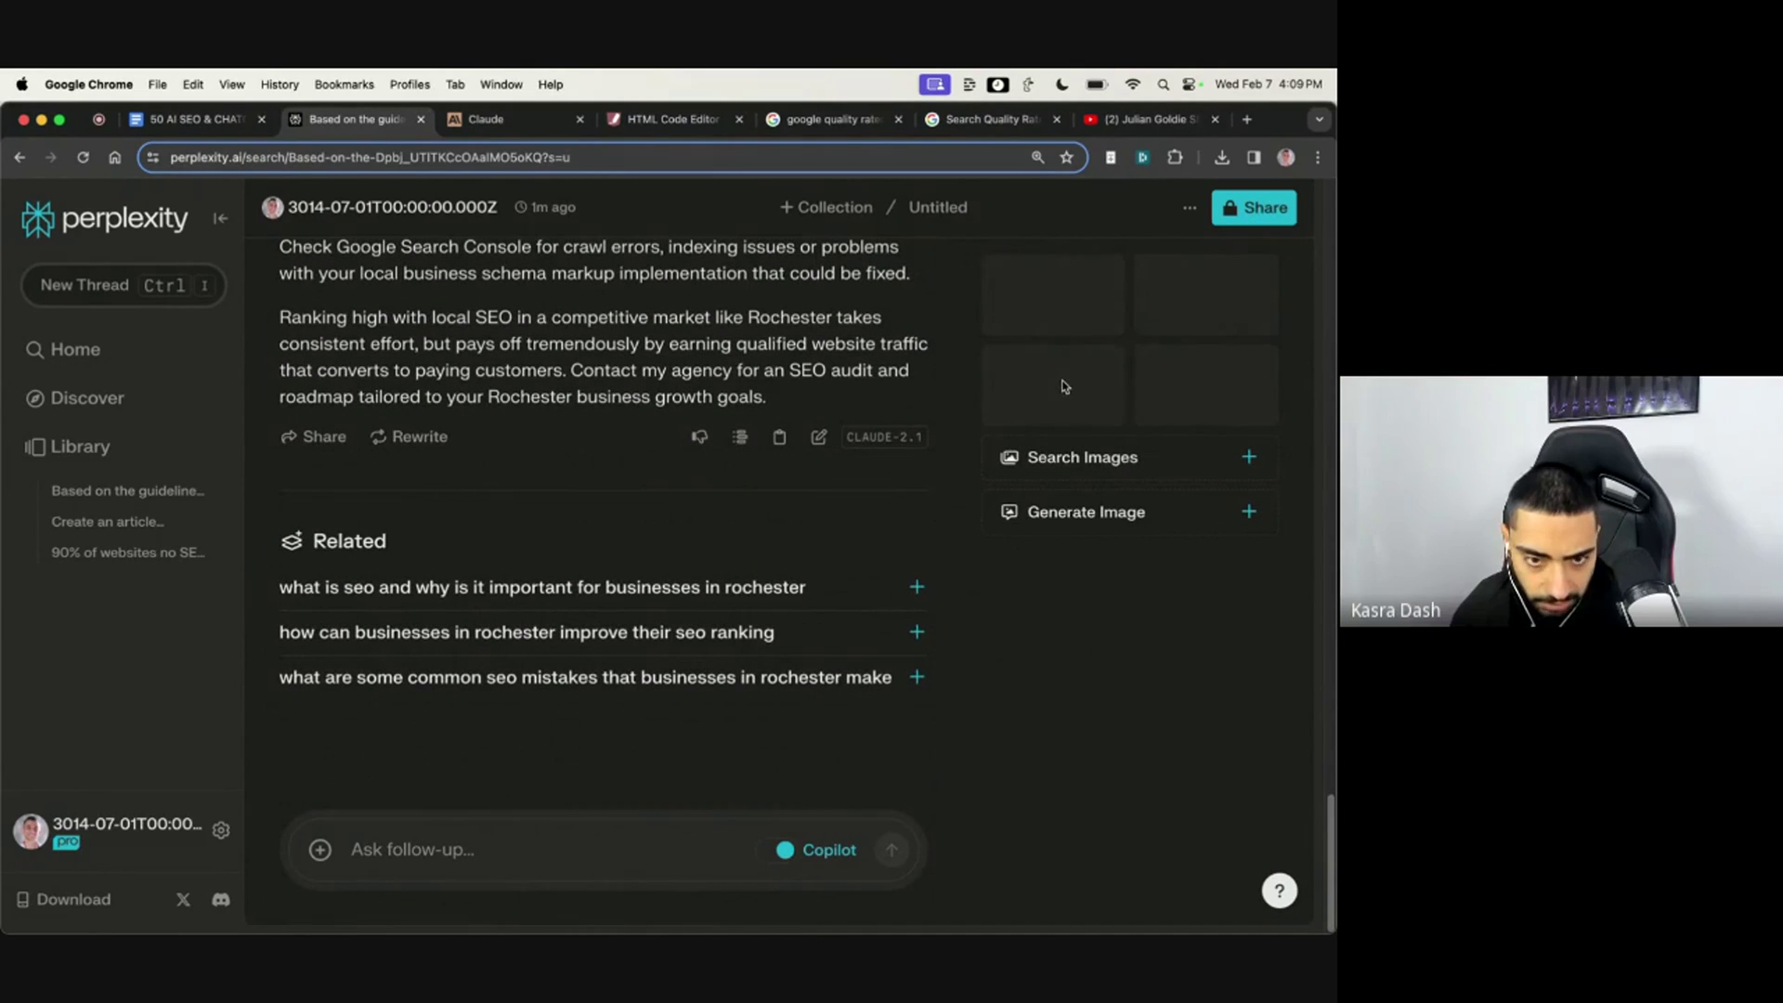
Step: View the Generate Image style choices, then close the popup
click(1080, 514)
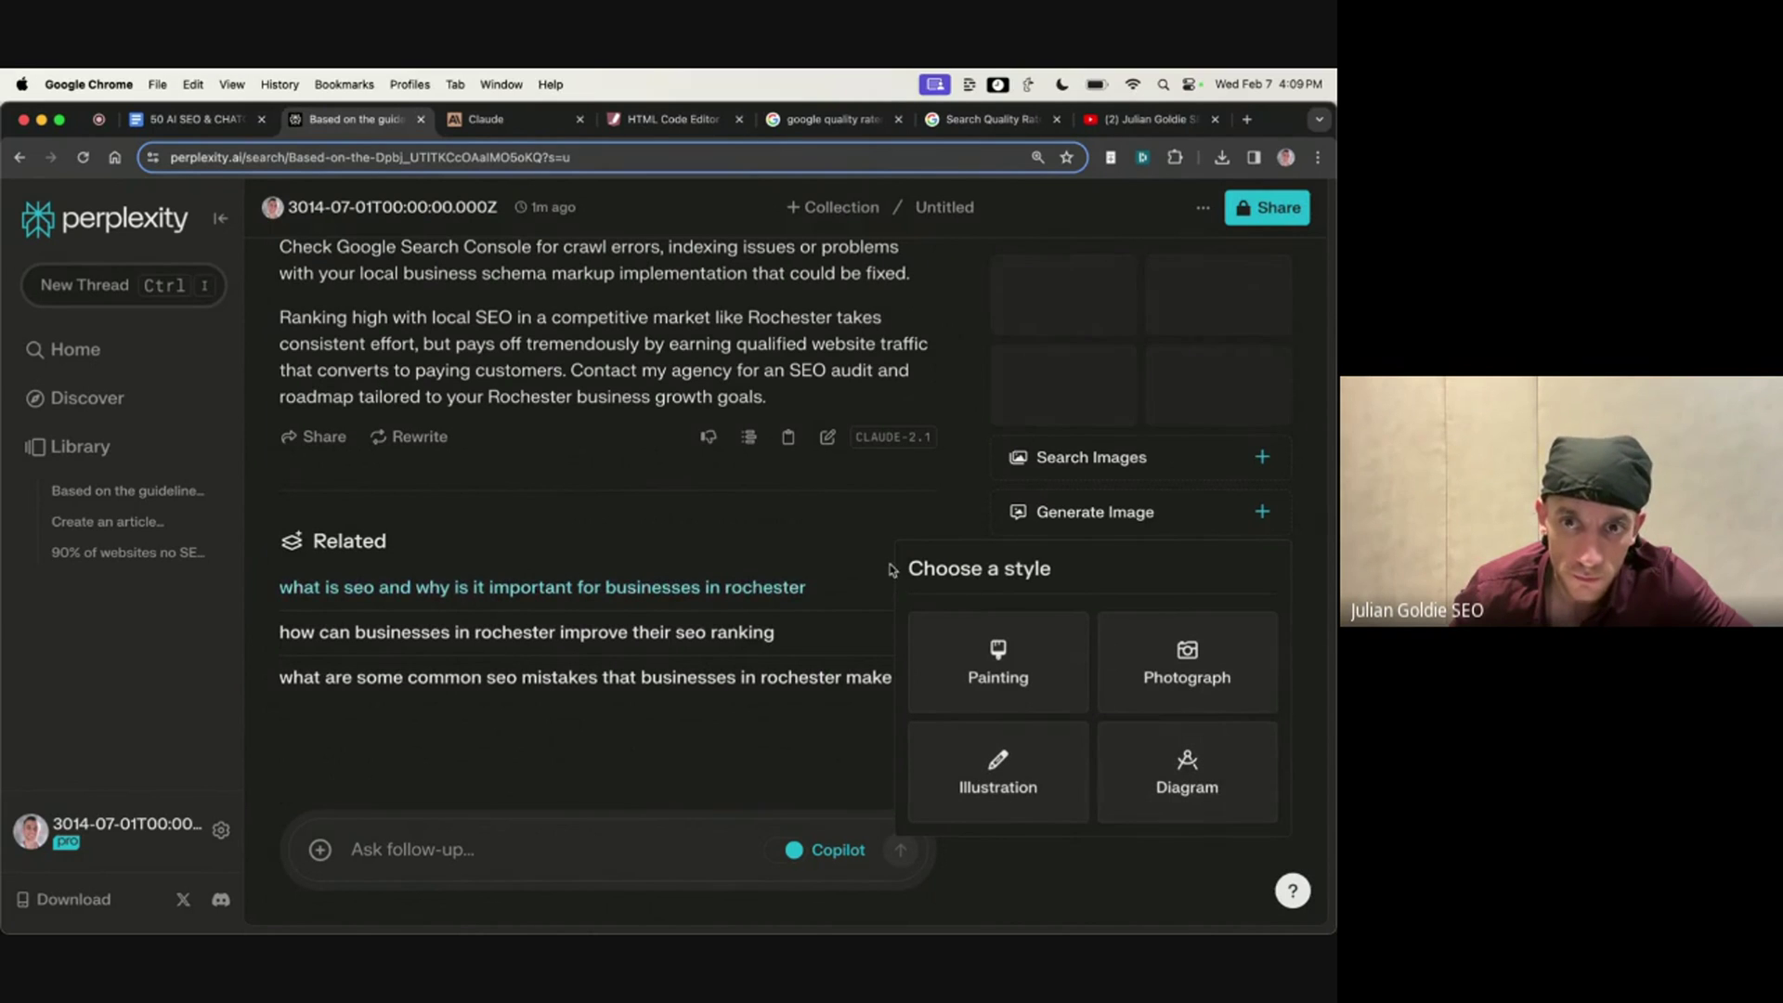
scroll(862, 370, up, 10)
scroll(862, 370, down, 20)
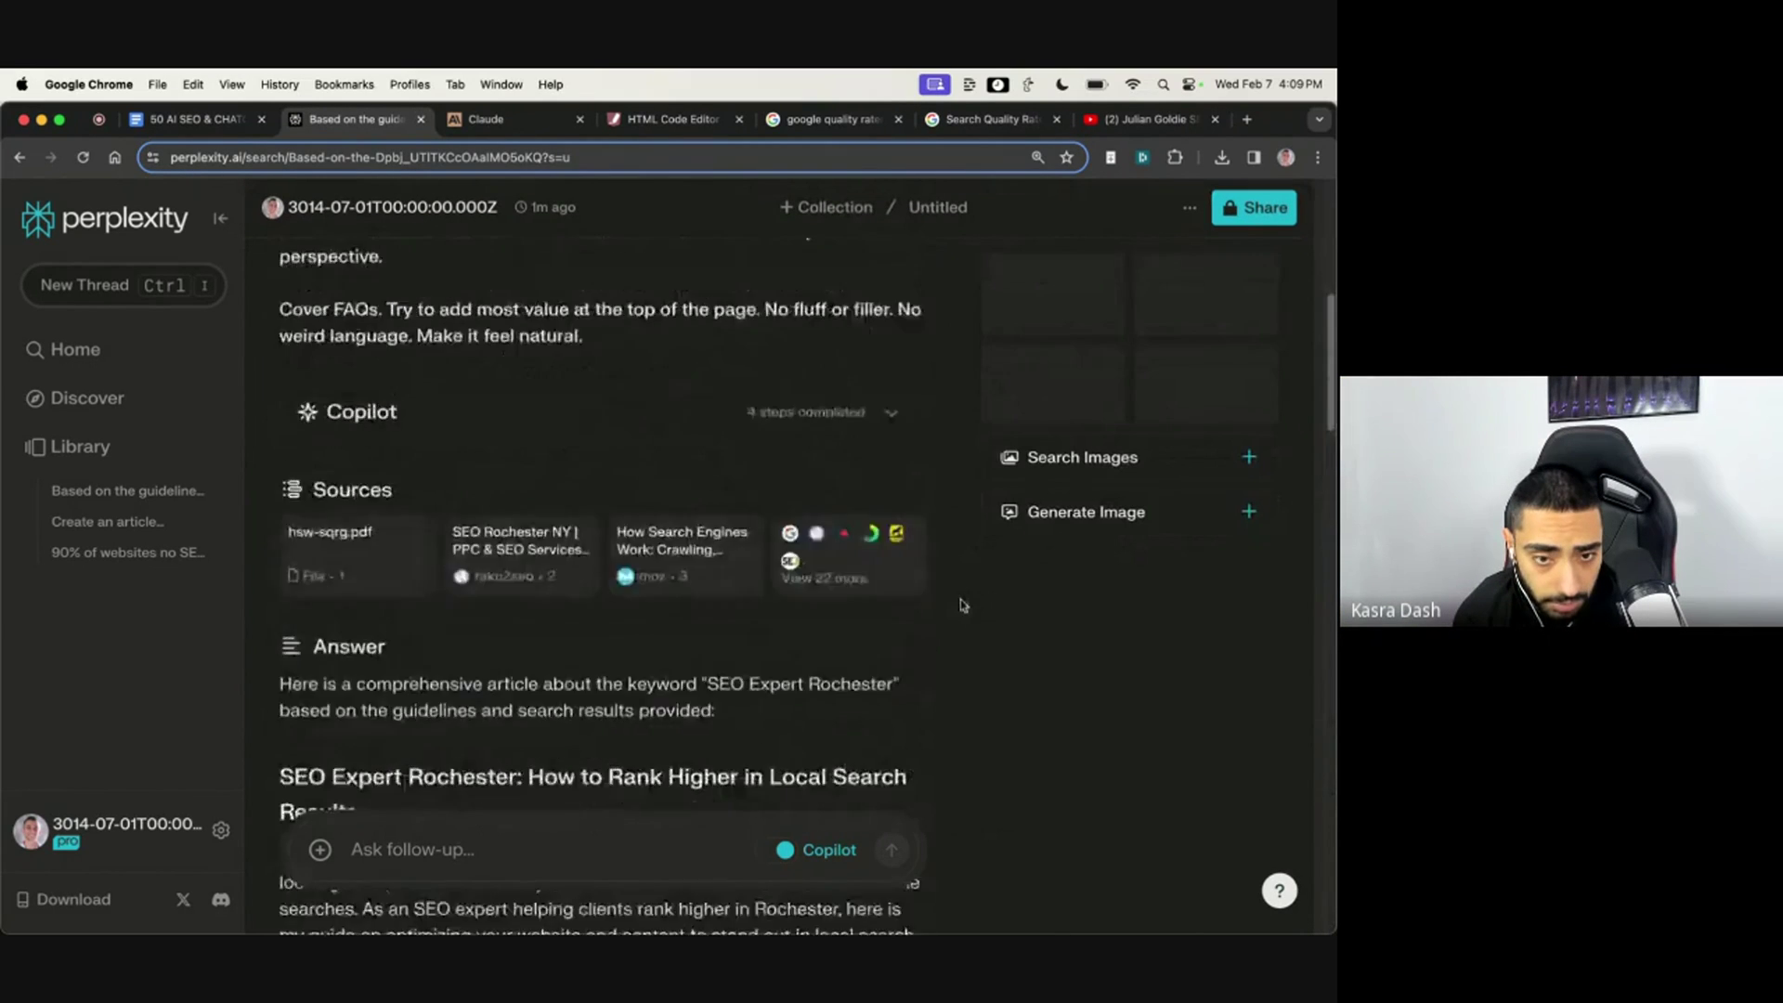
scroll(613, 645, down, 3)
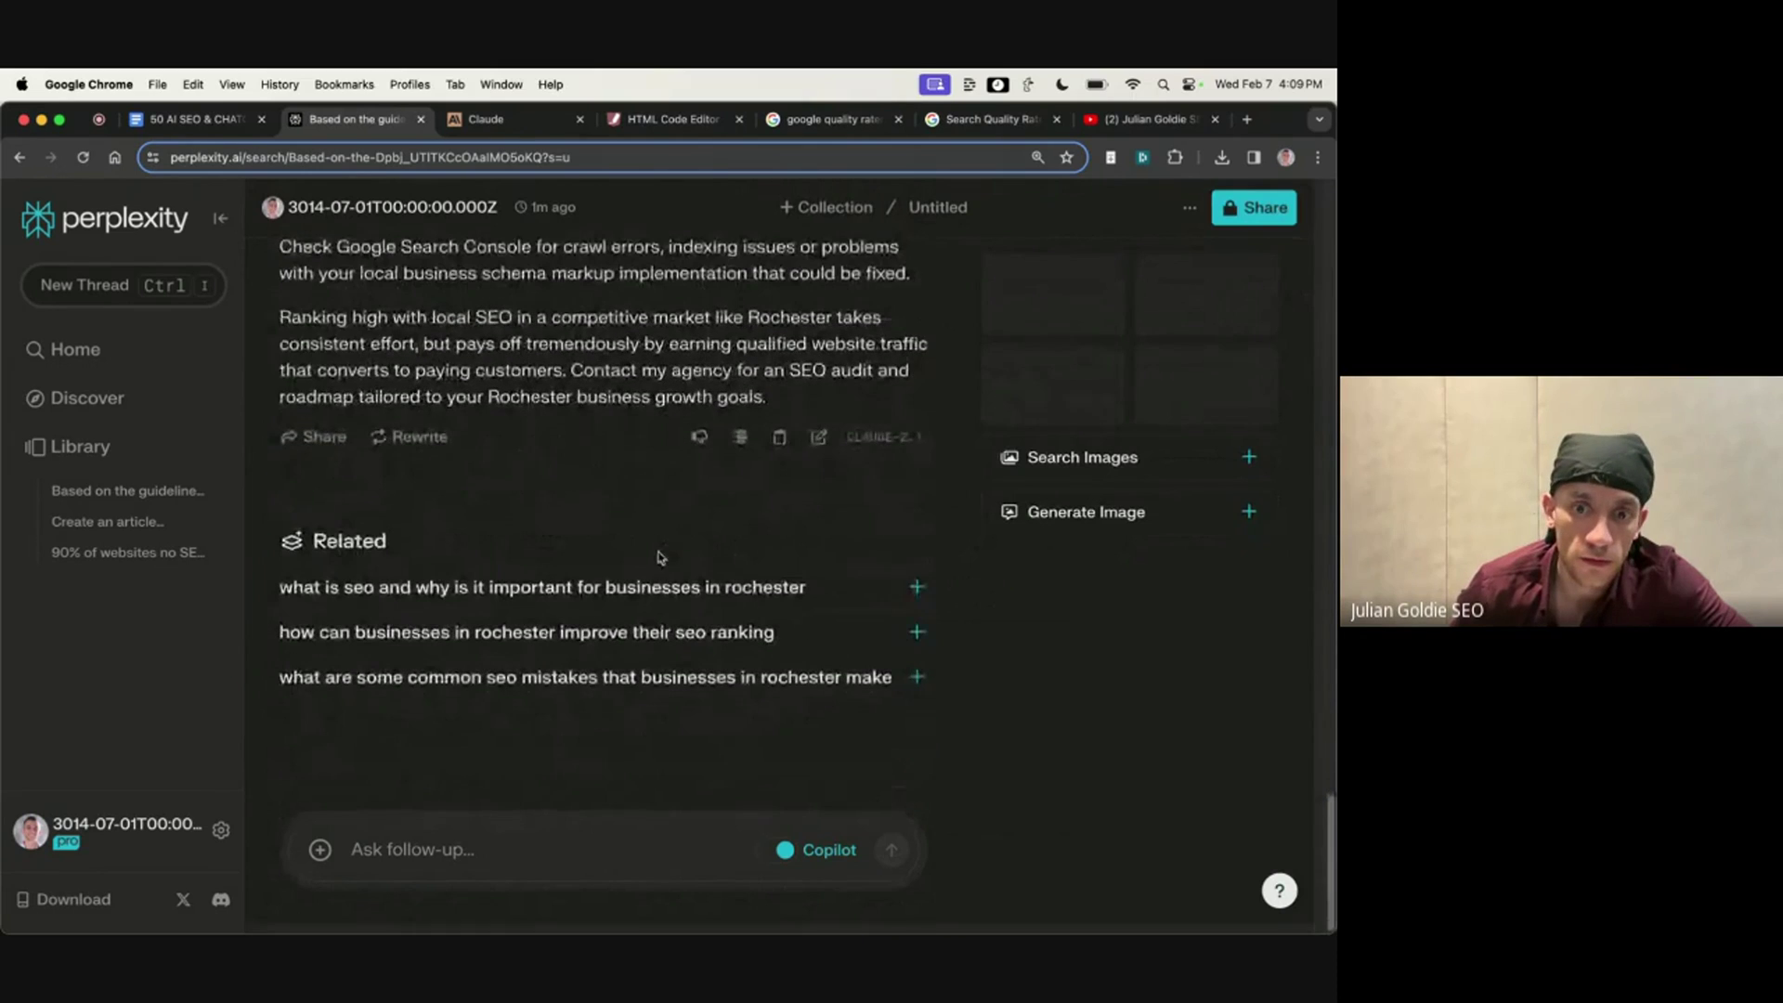
click(1250, 212)
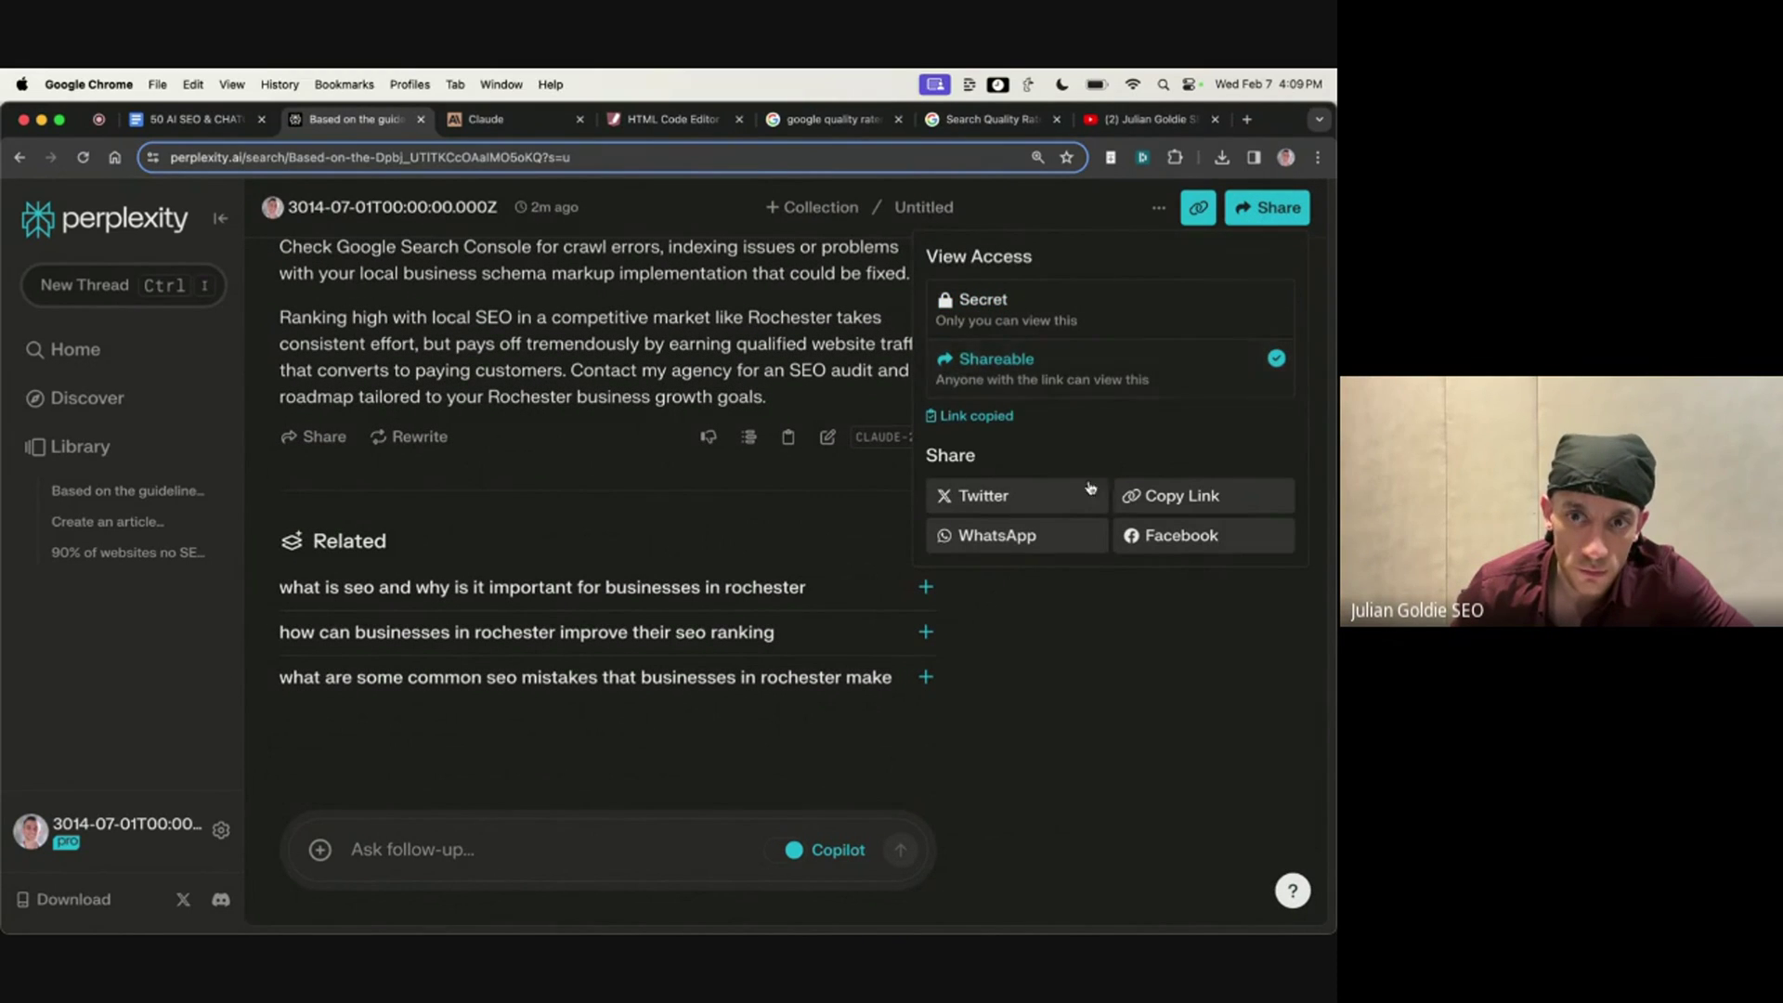
key(Escape)
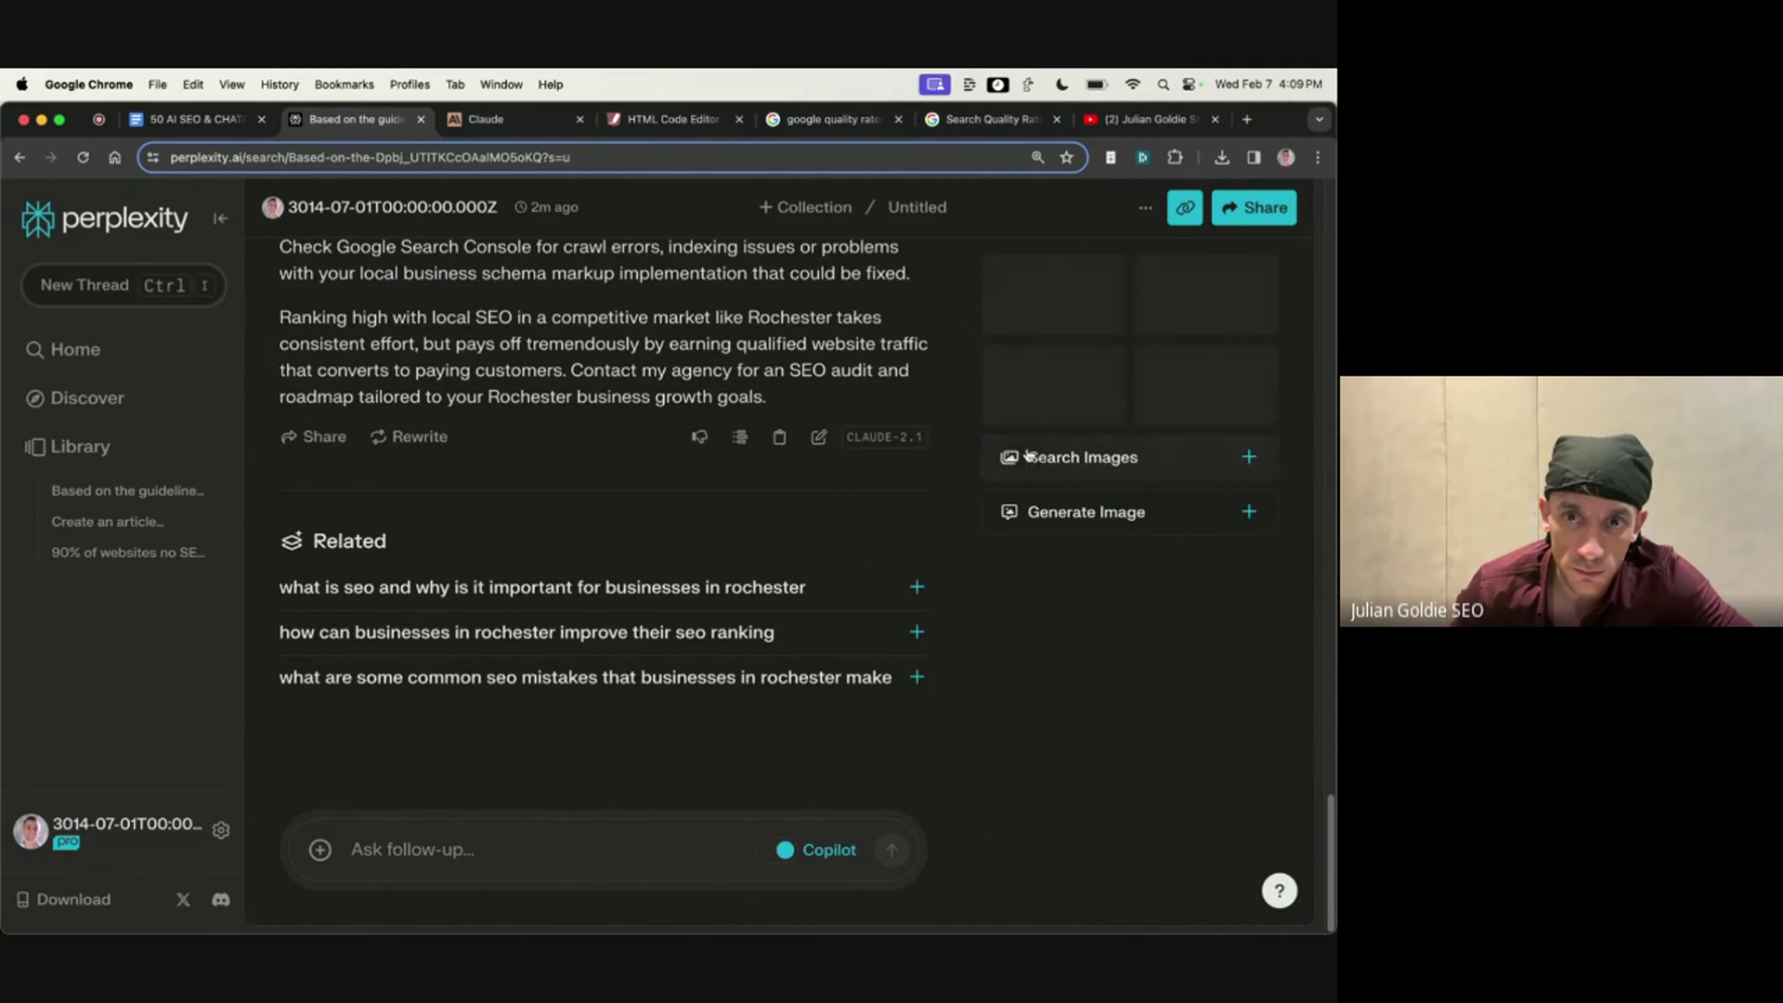
scroll(1040, 477, up, 6)
scroll(1040, 477, up, 10)
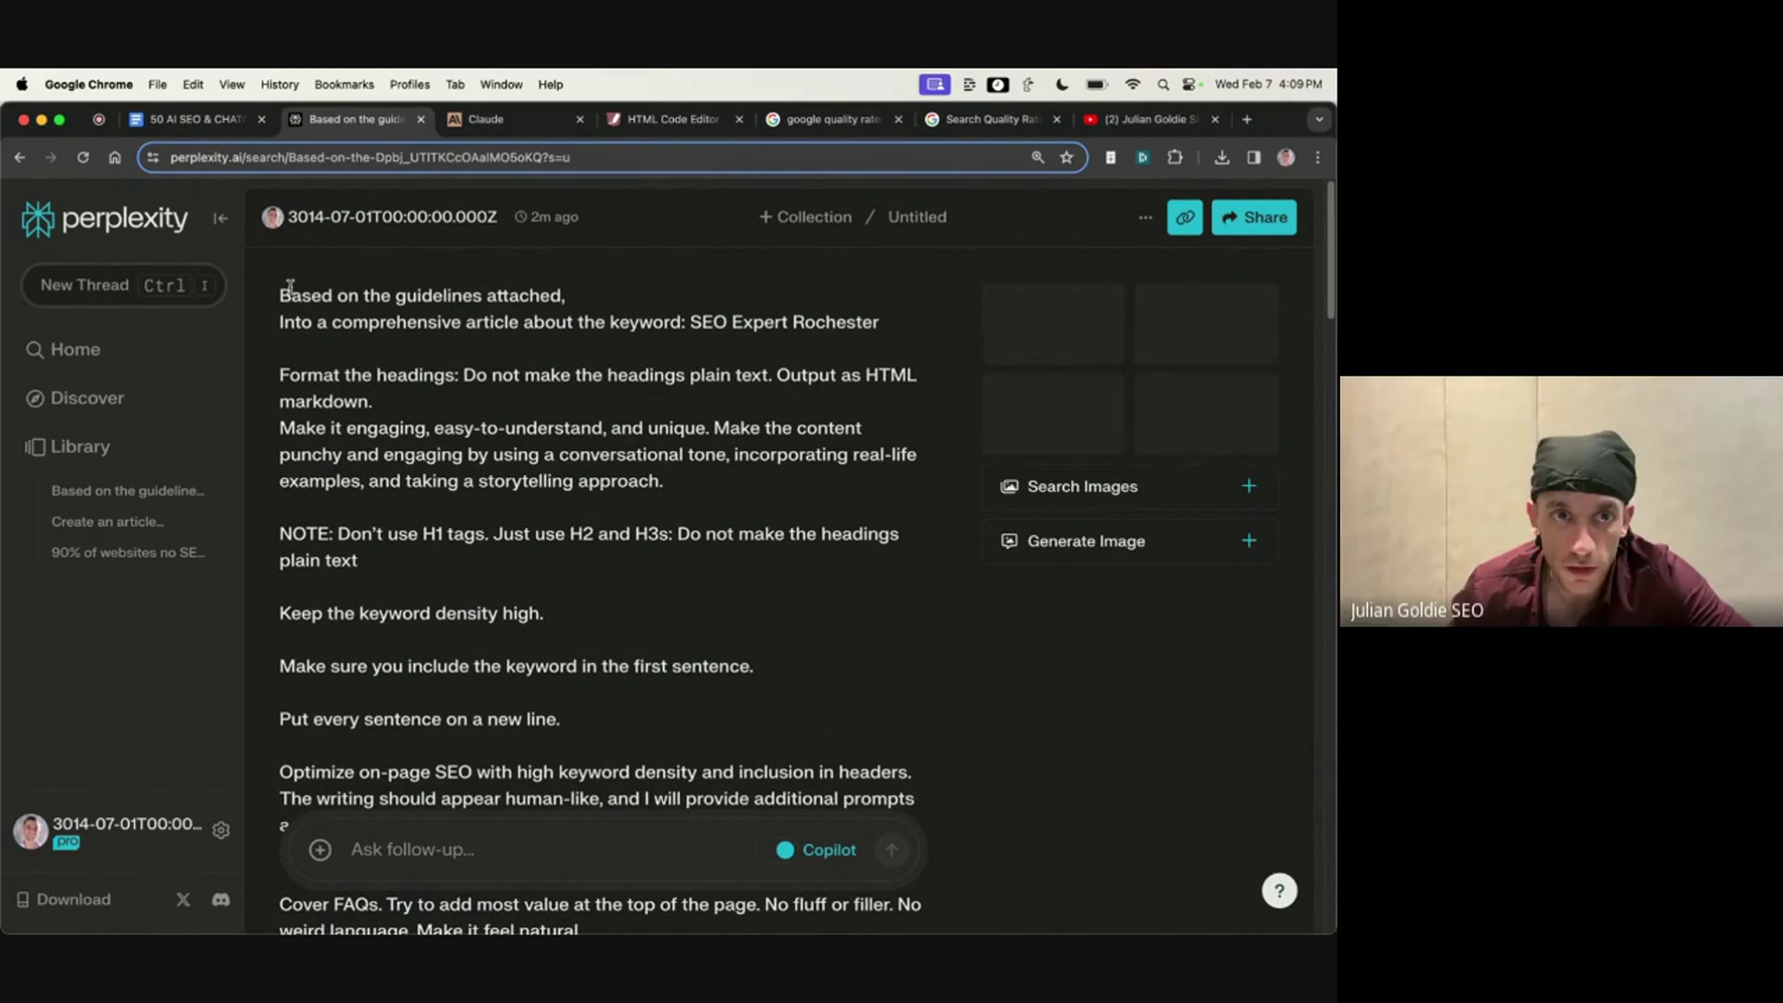
drag(291, 289, 621, 542)
click(621, 541)
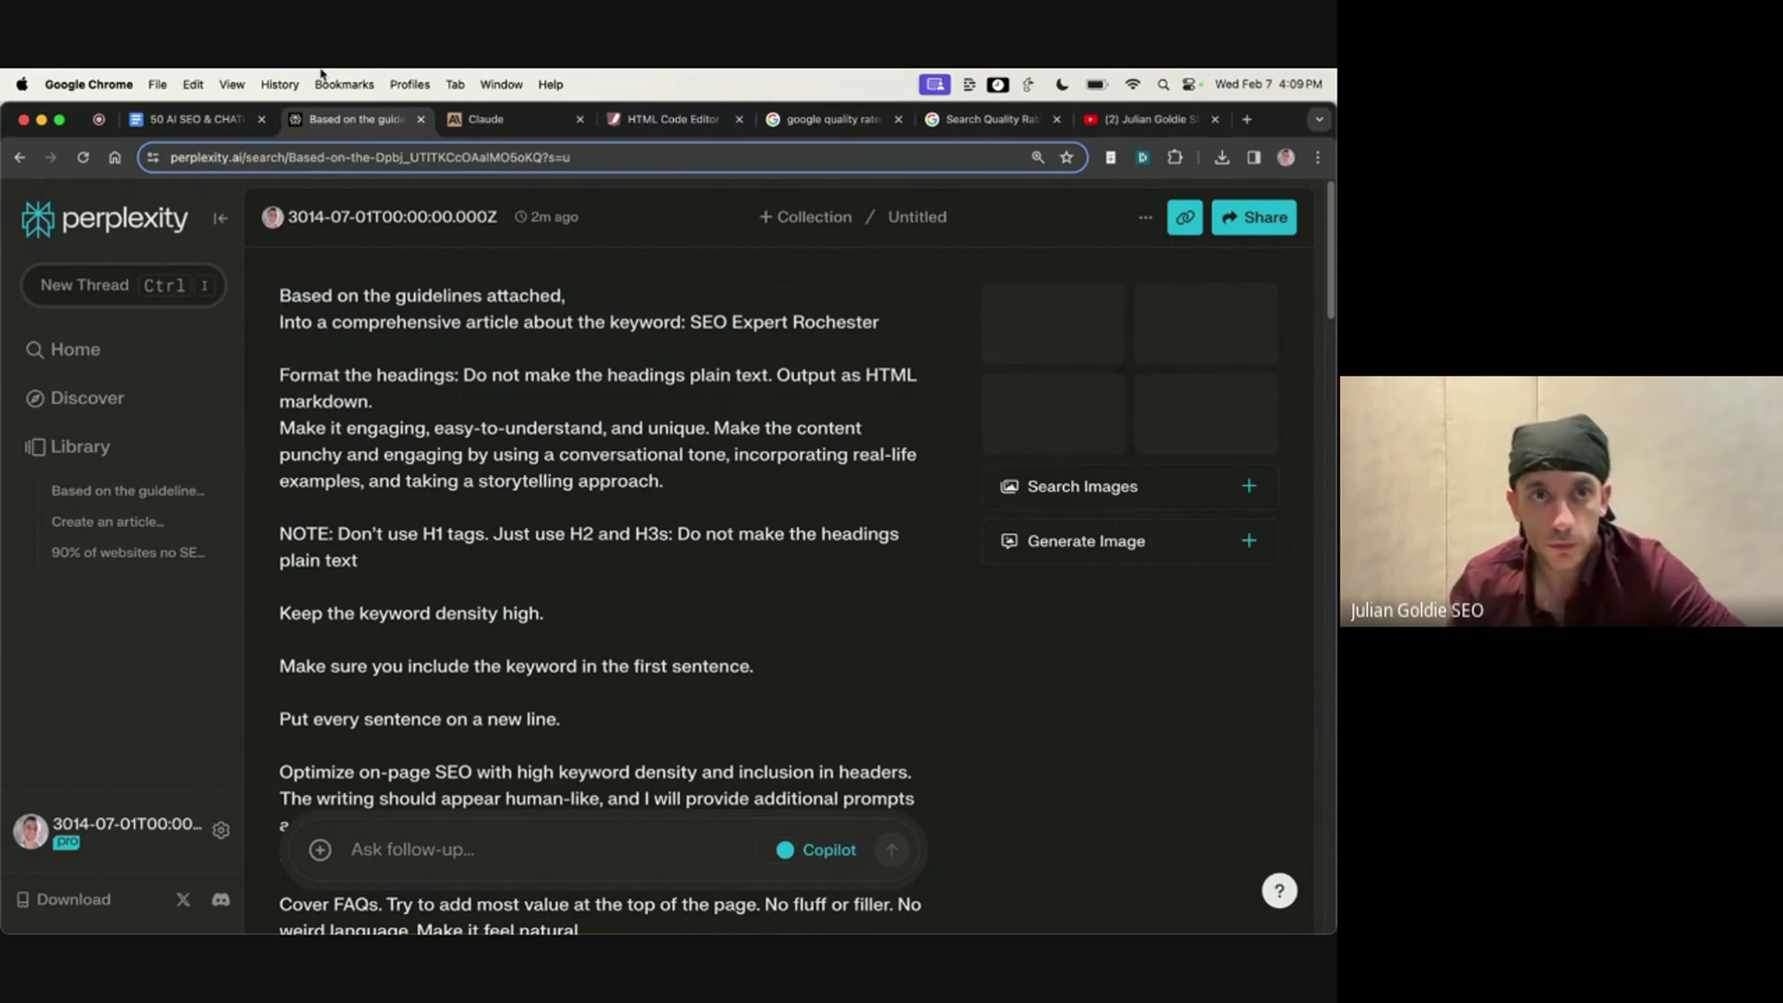
click(475, 118)
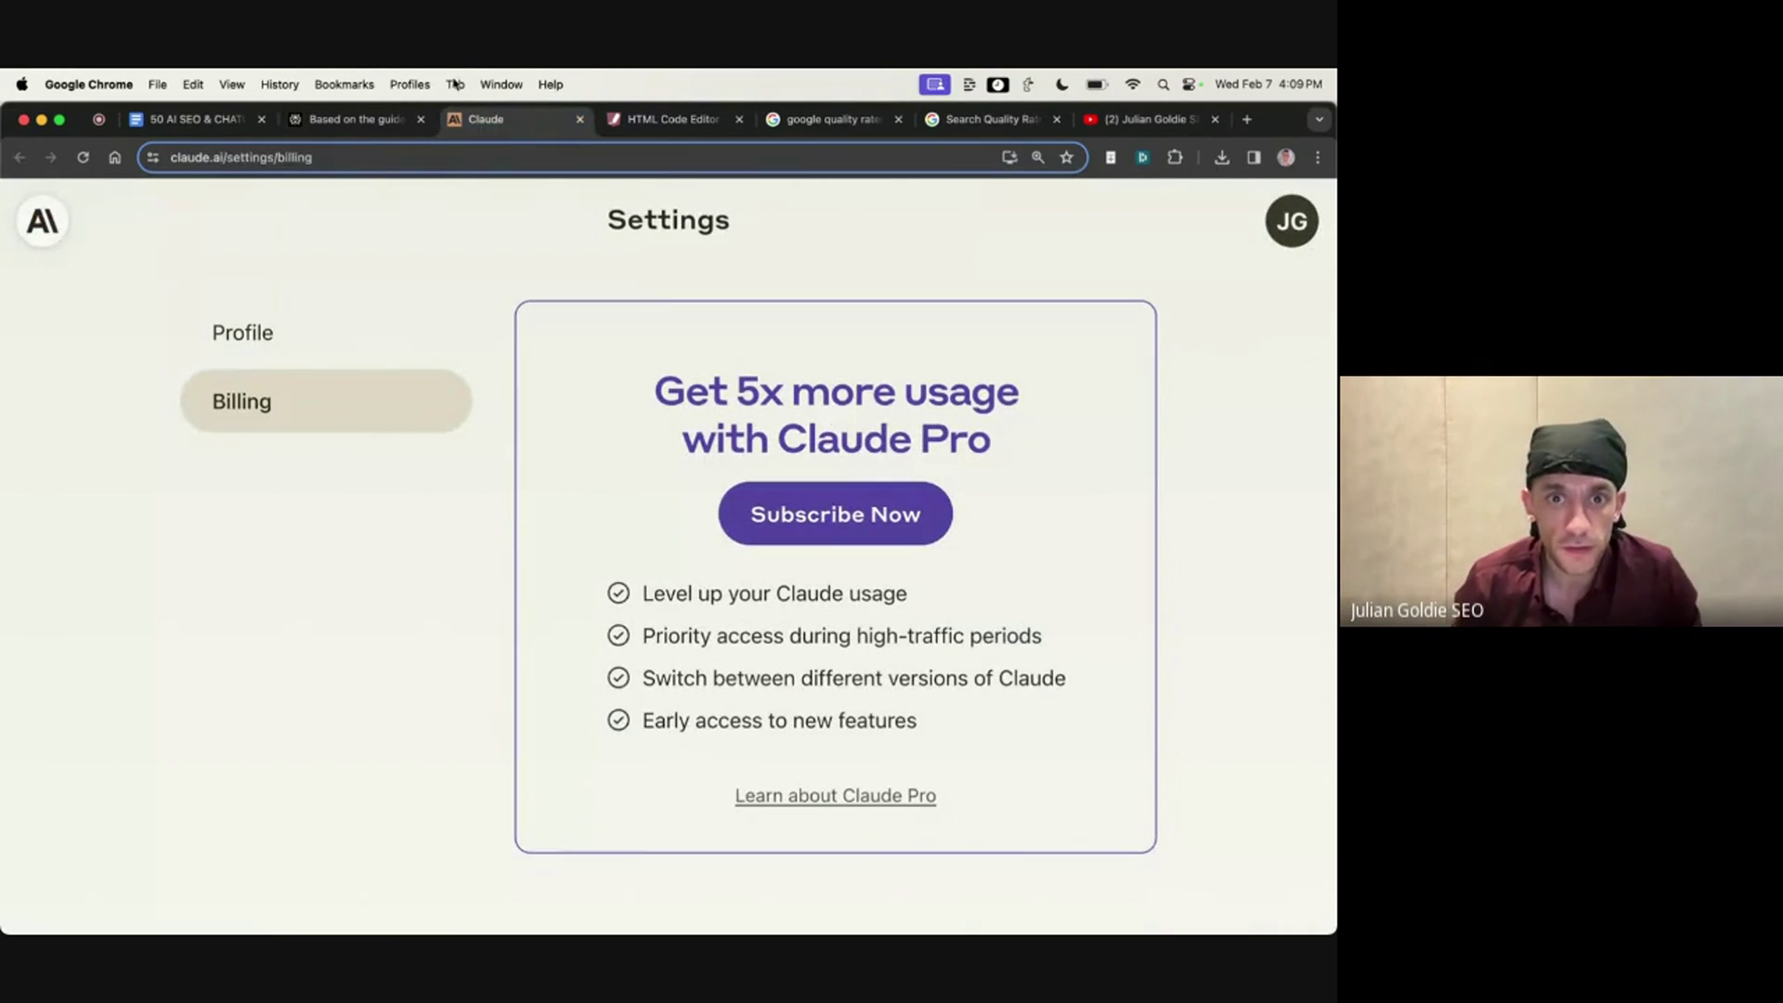
click(42, 223)
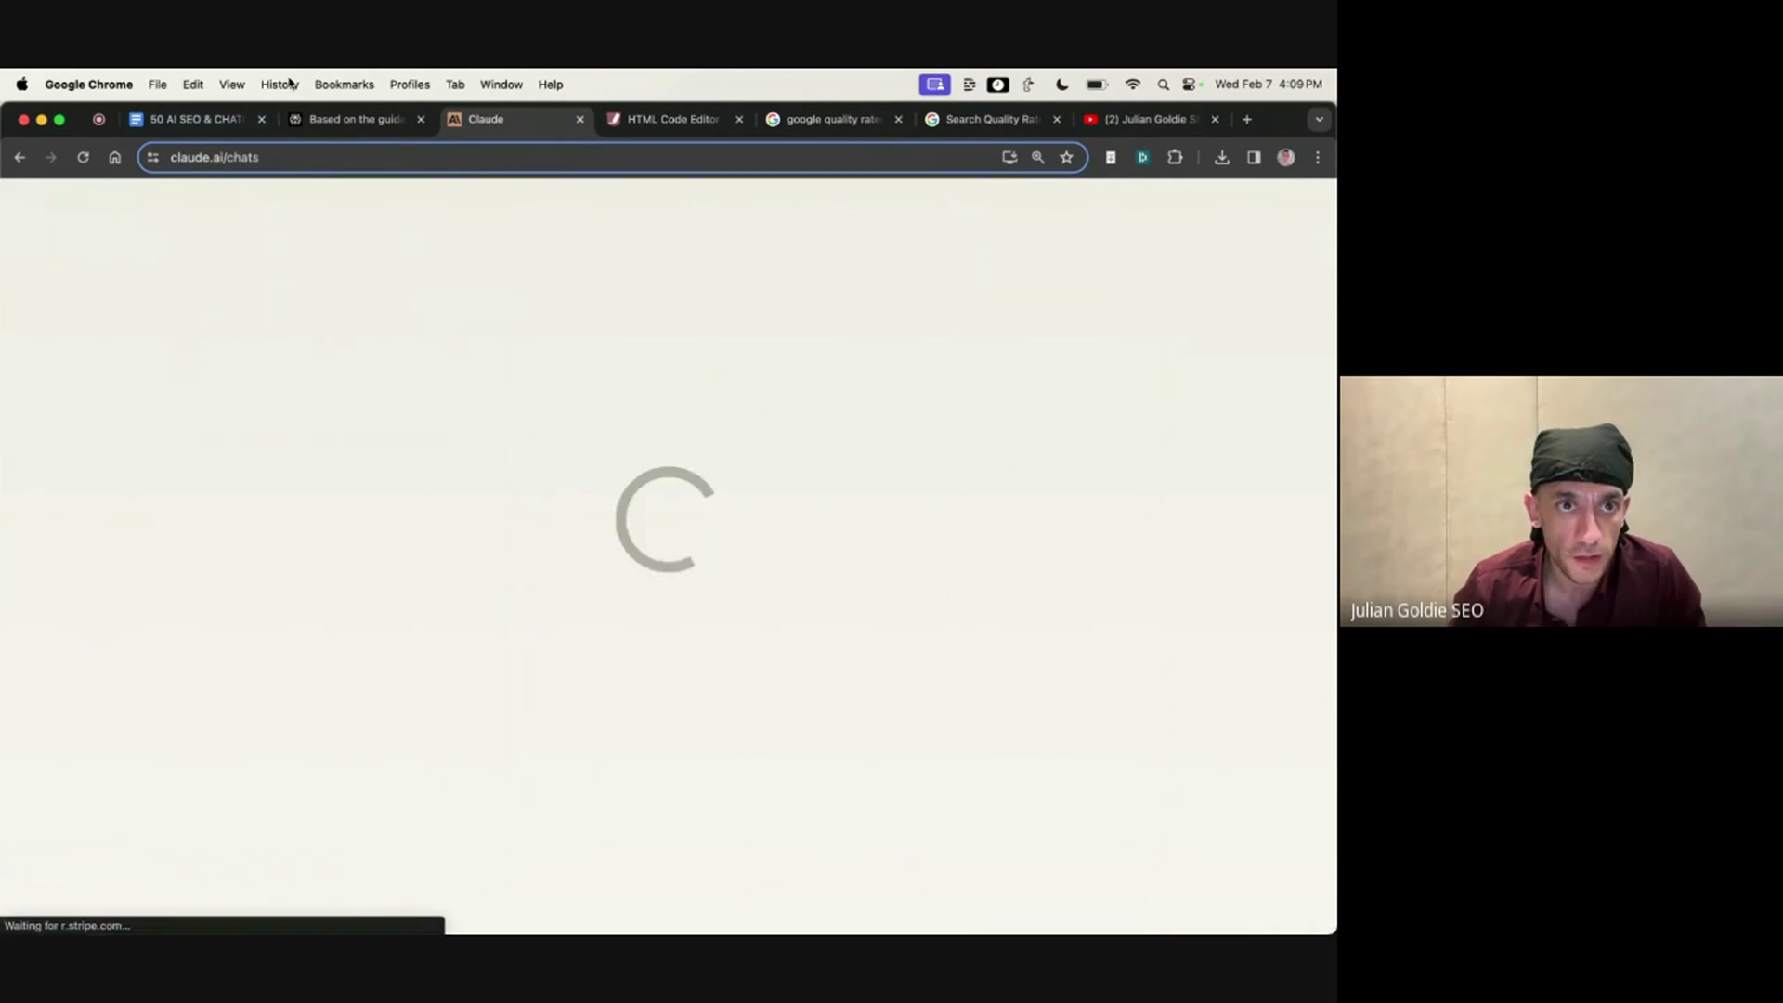
click(357, 118)
scroll(610, 351, down, 15)
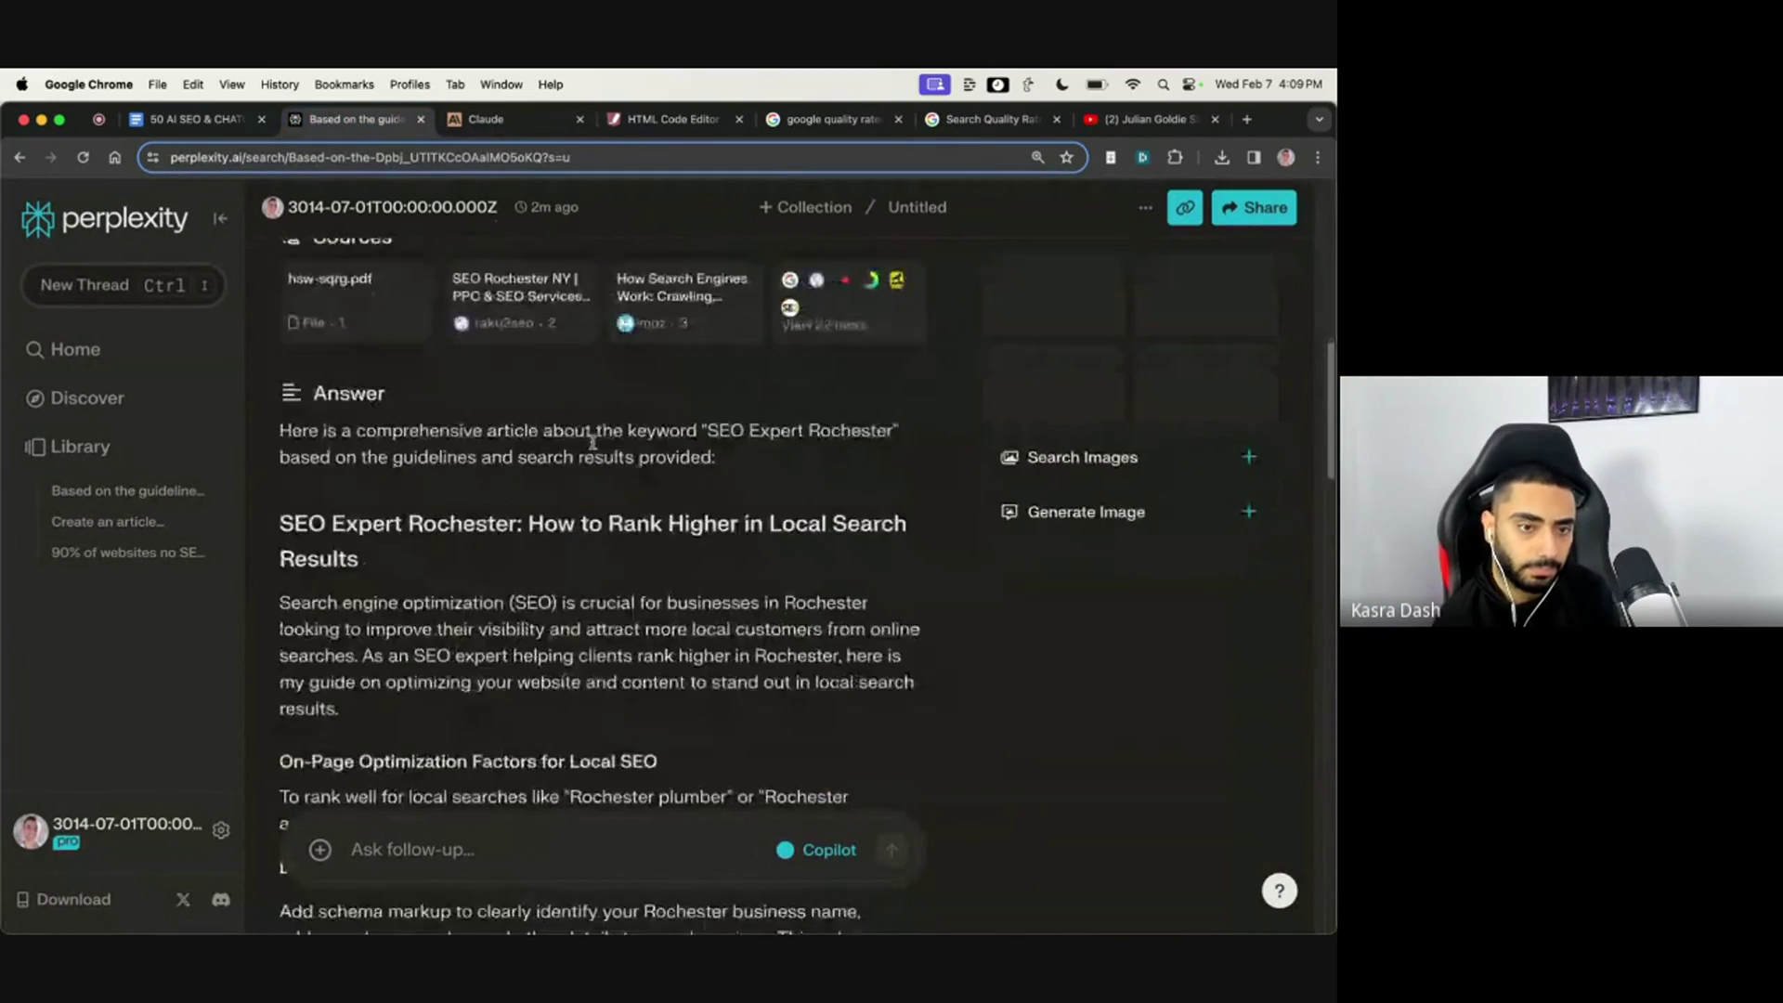
click(1111, 119)
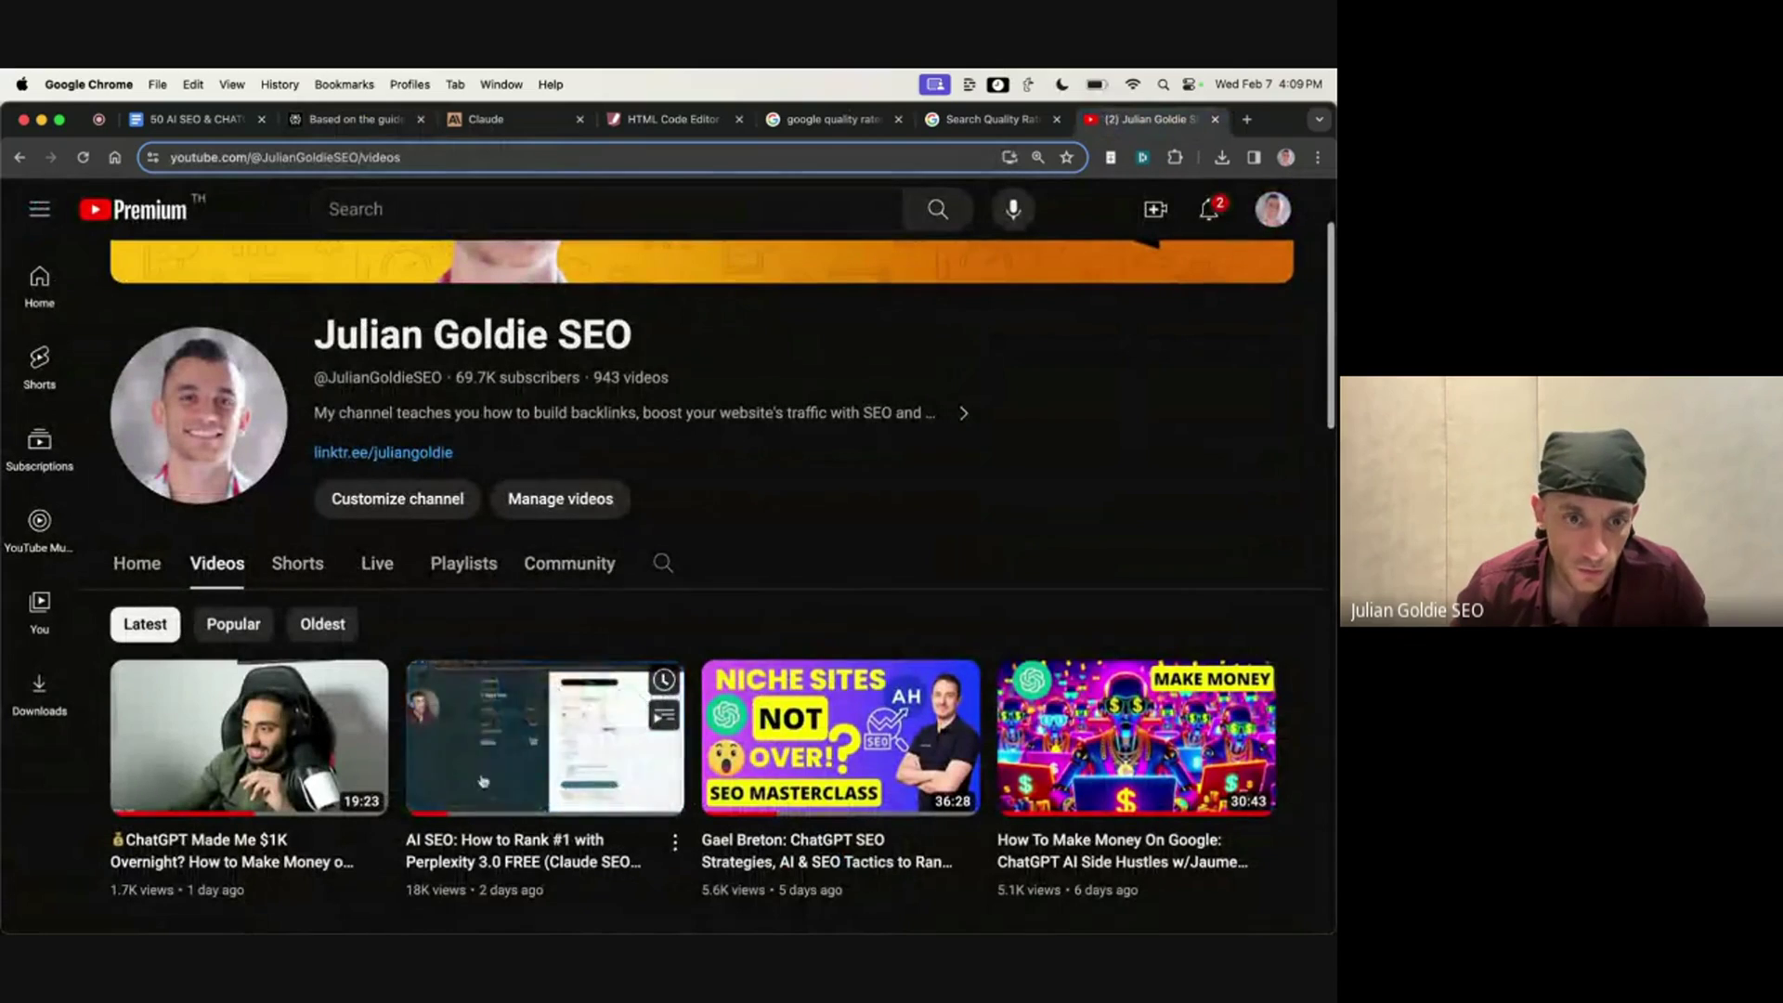
click(358, 119)
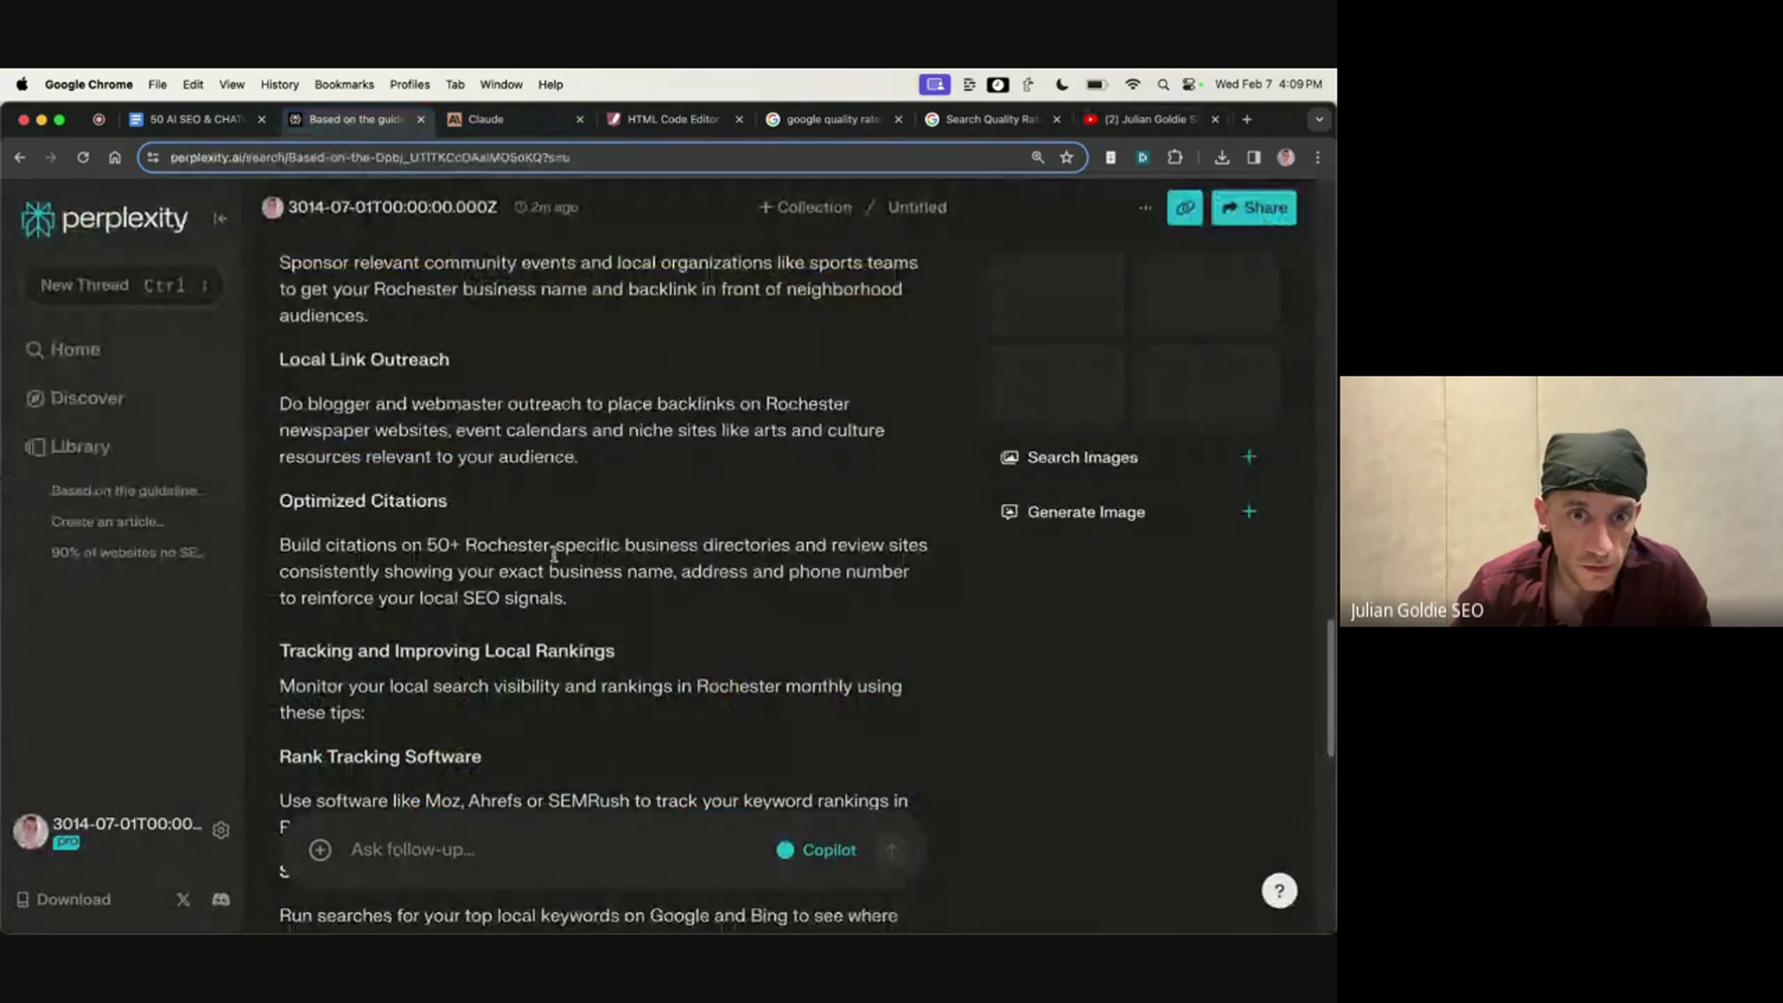
scroll(547, 575, down, 6)
scroll(533, 640, down, 3)
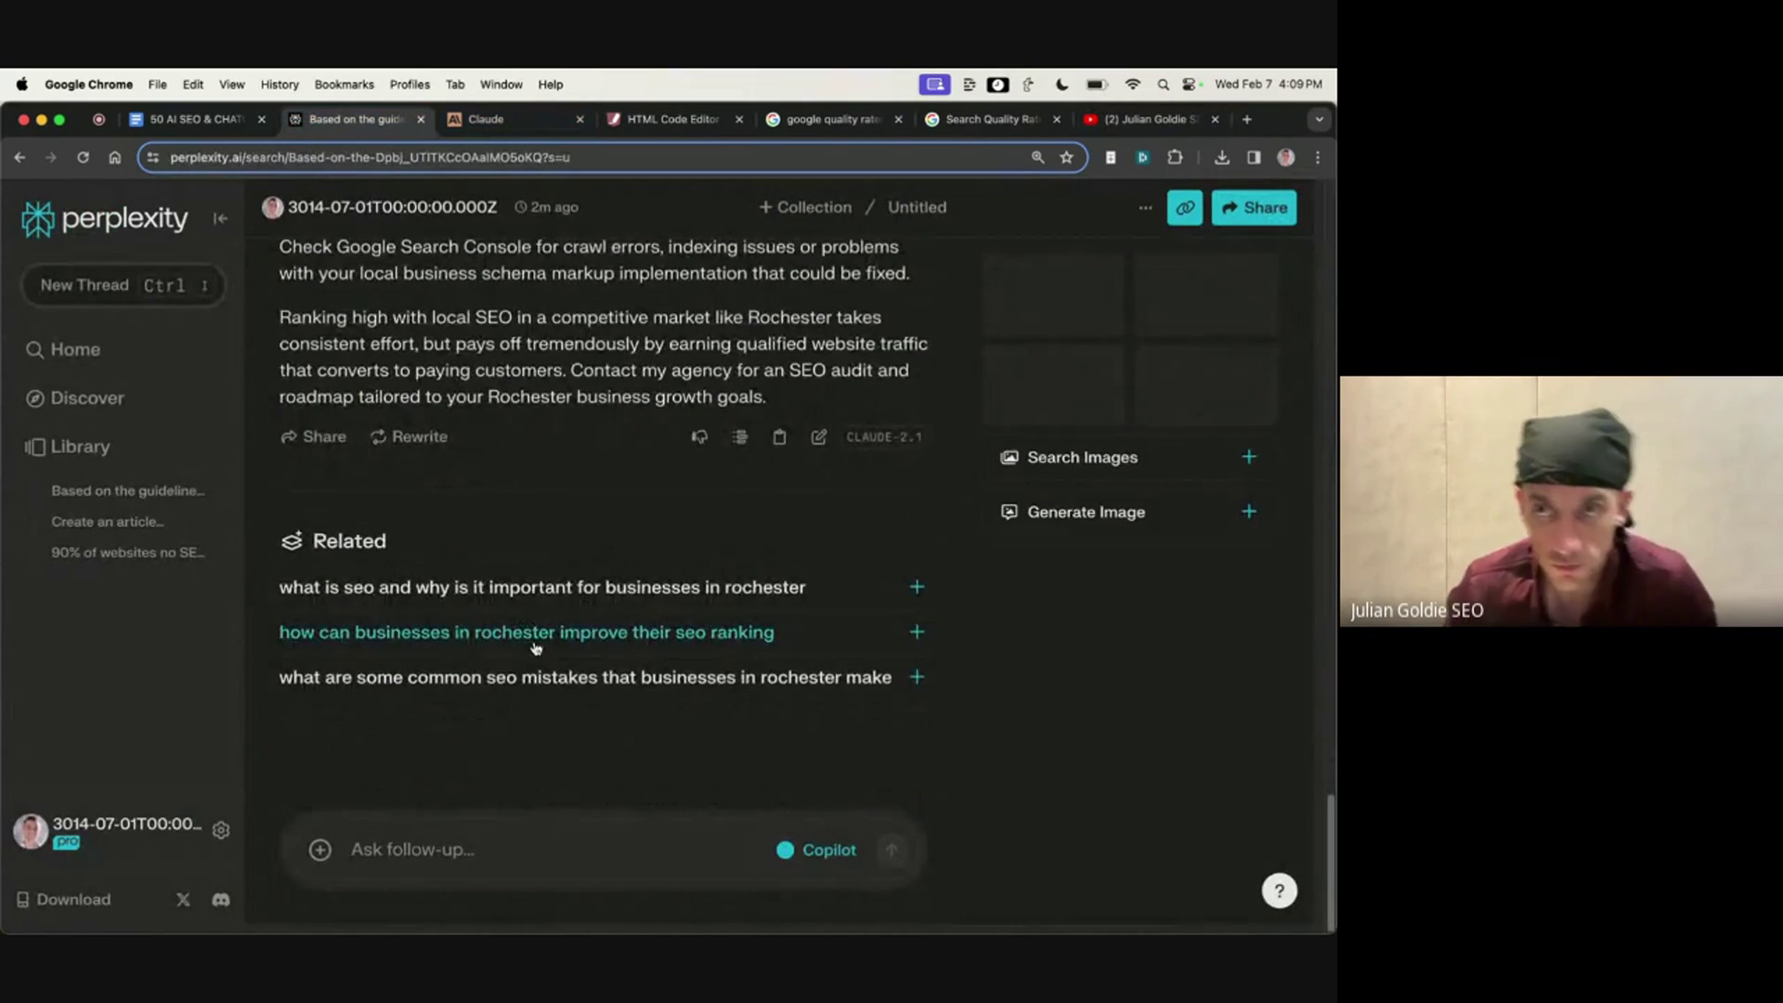
scroll(630, 395, up, 10)
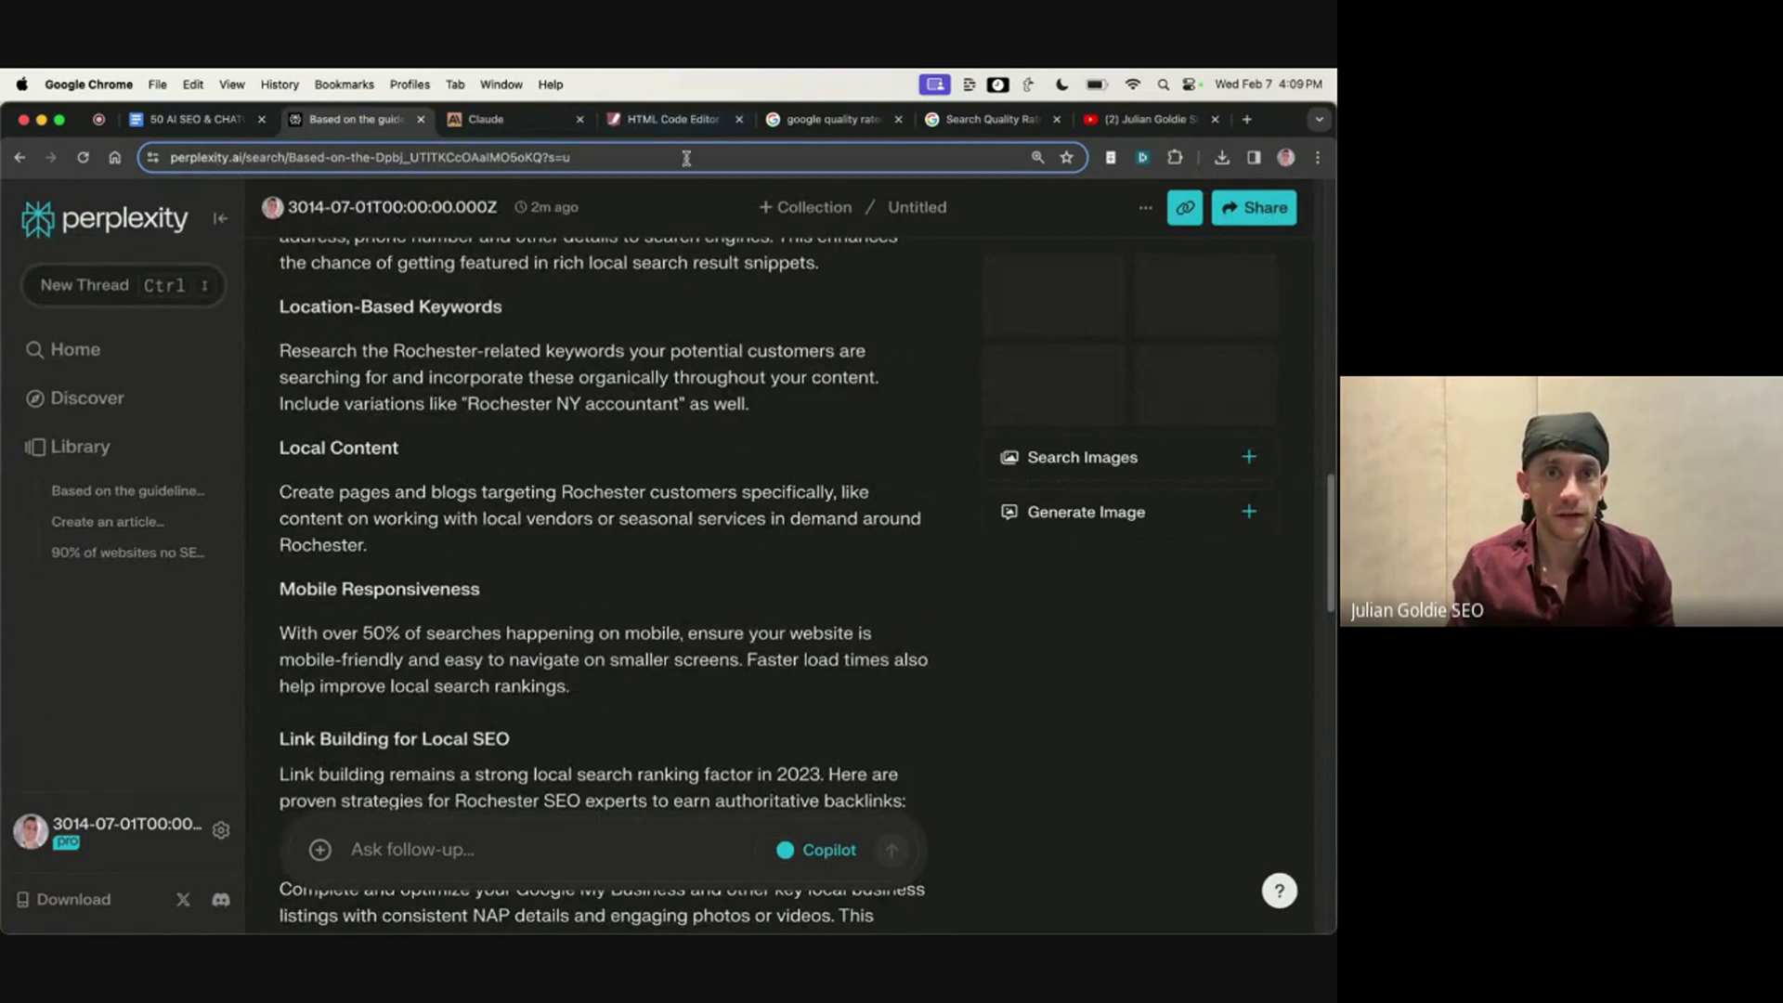
scroll(603, 557, up, 10)
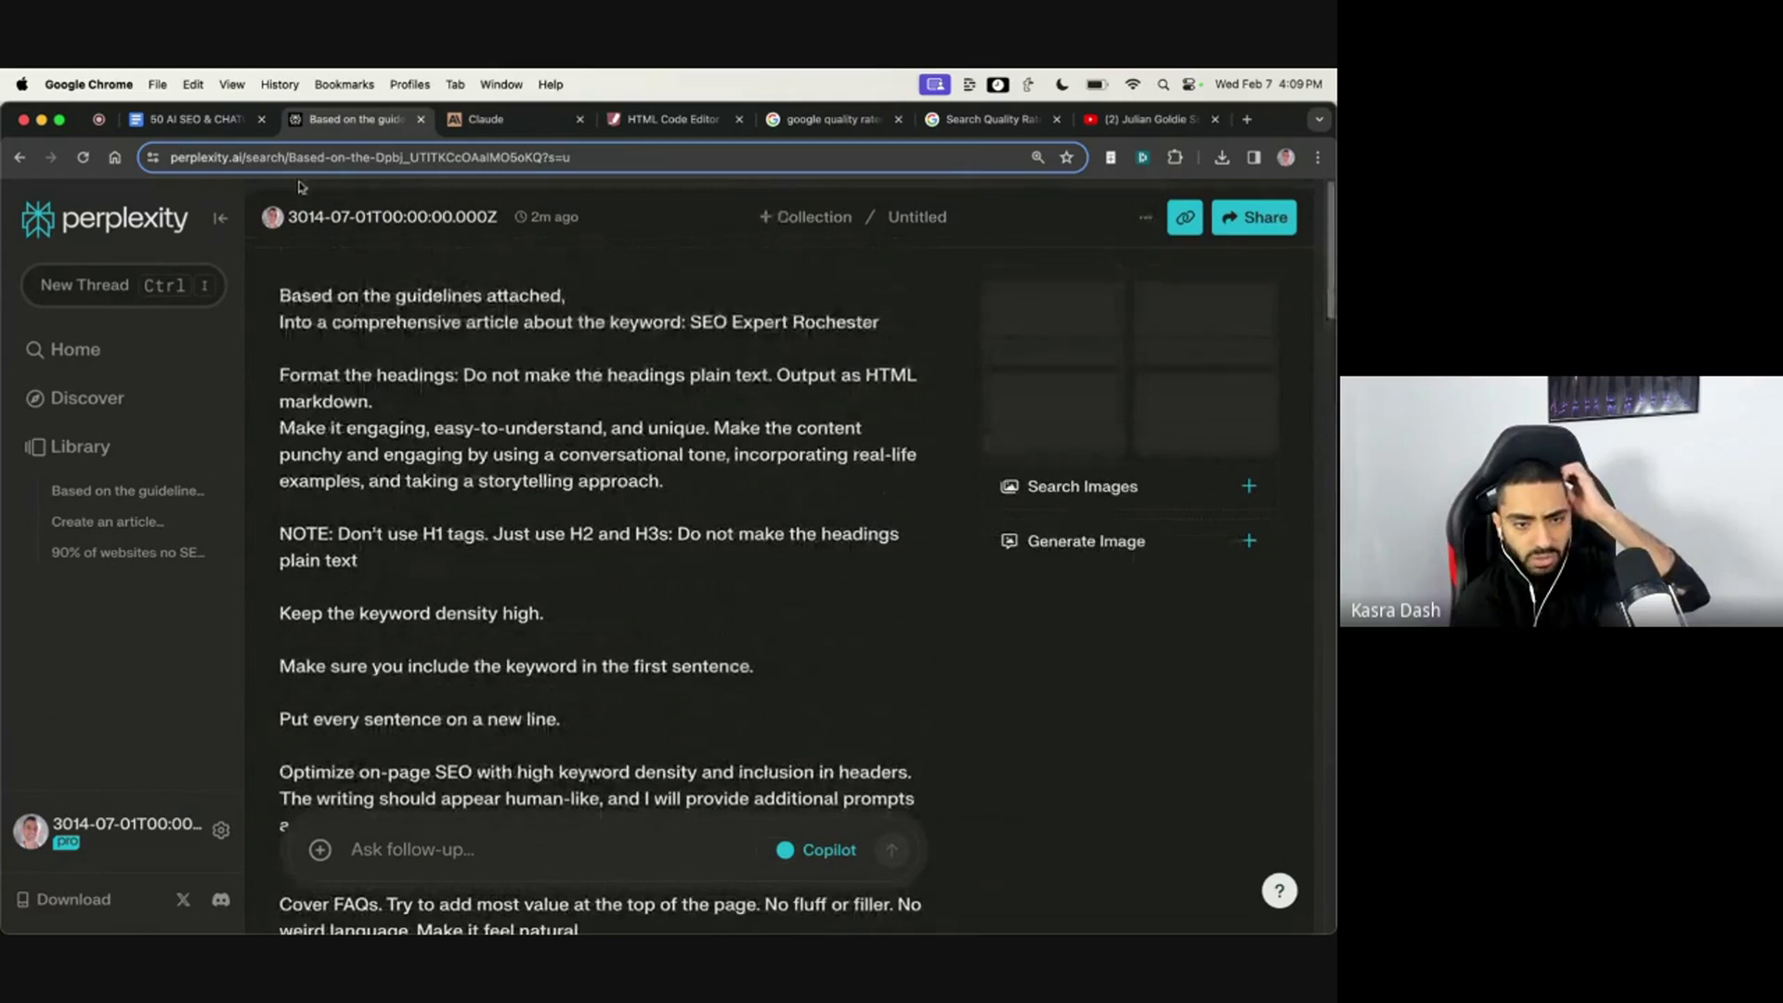
Step: Switch to the Google Meet tab showing the shared 'Top 10 SEO Keywords by Search Volume' Claude chat
click(98, 119)
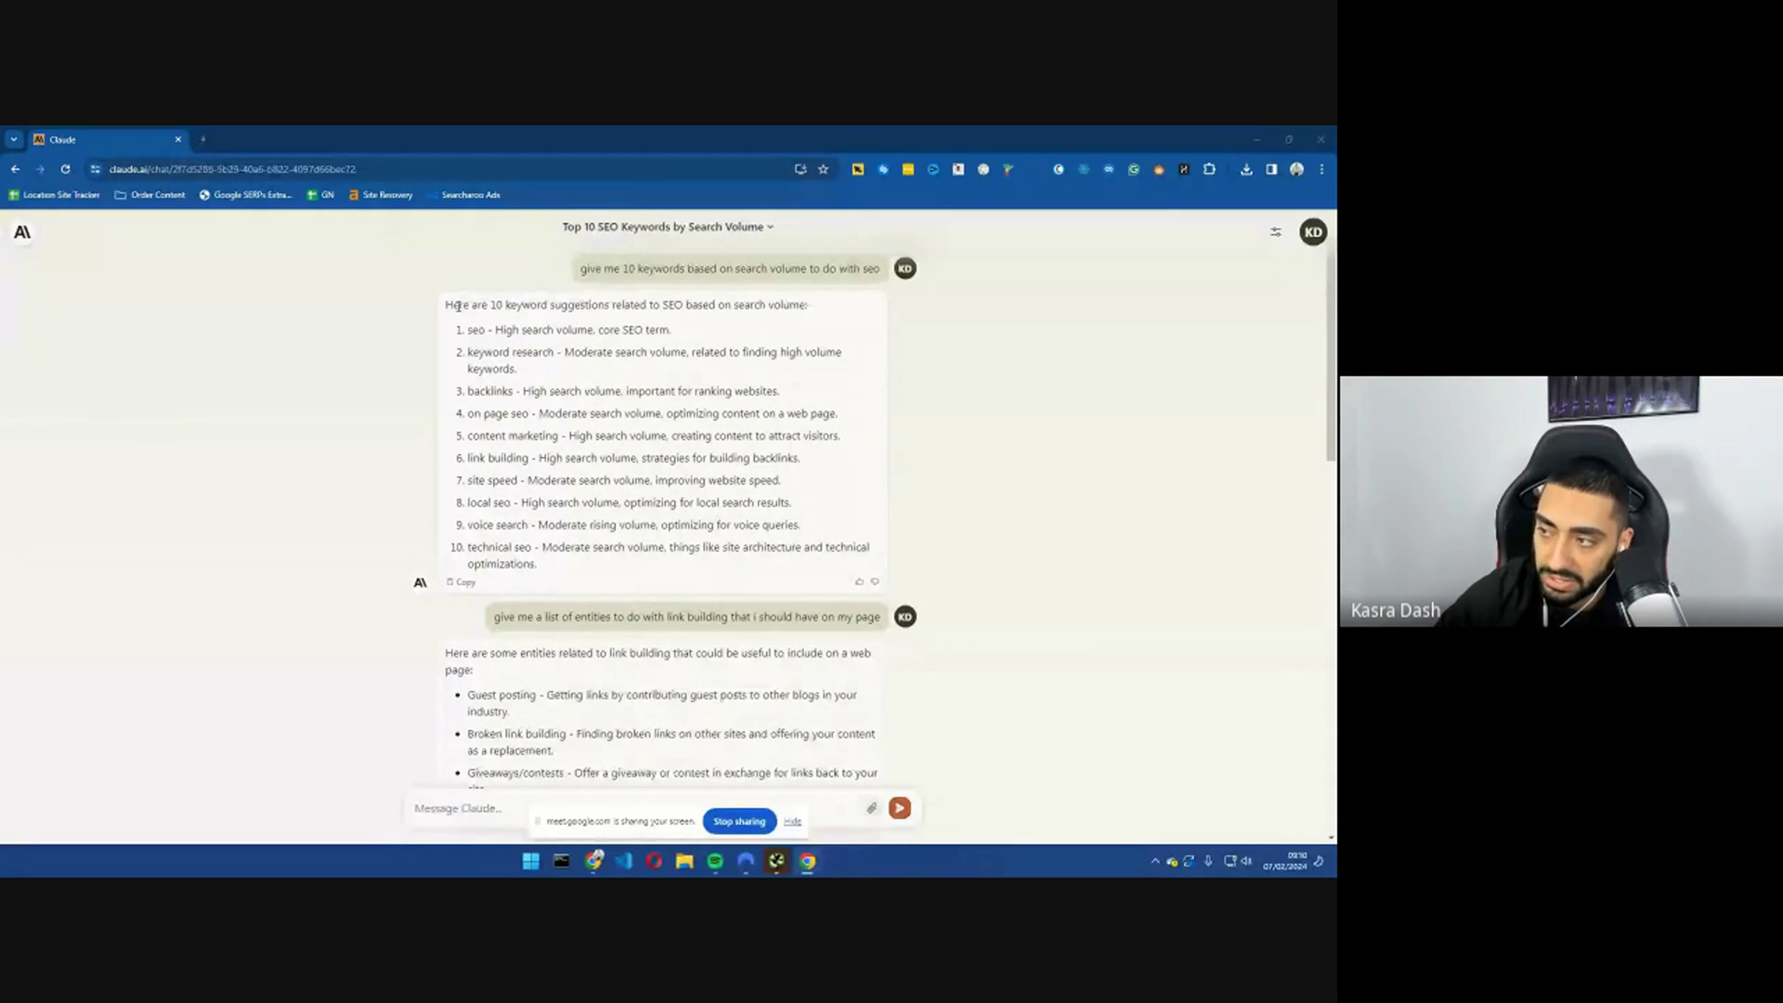
drag(579, 269, 841, 268)
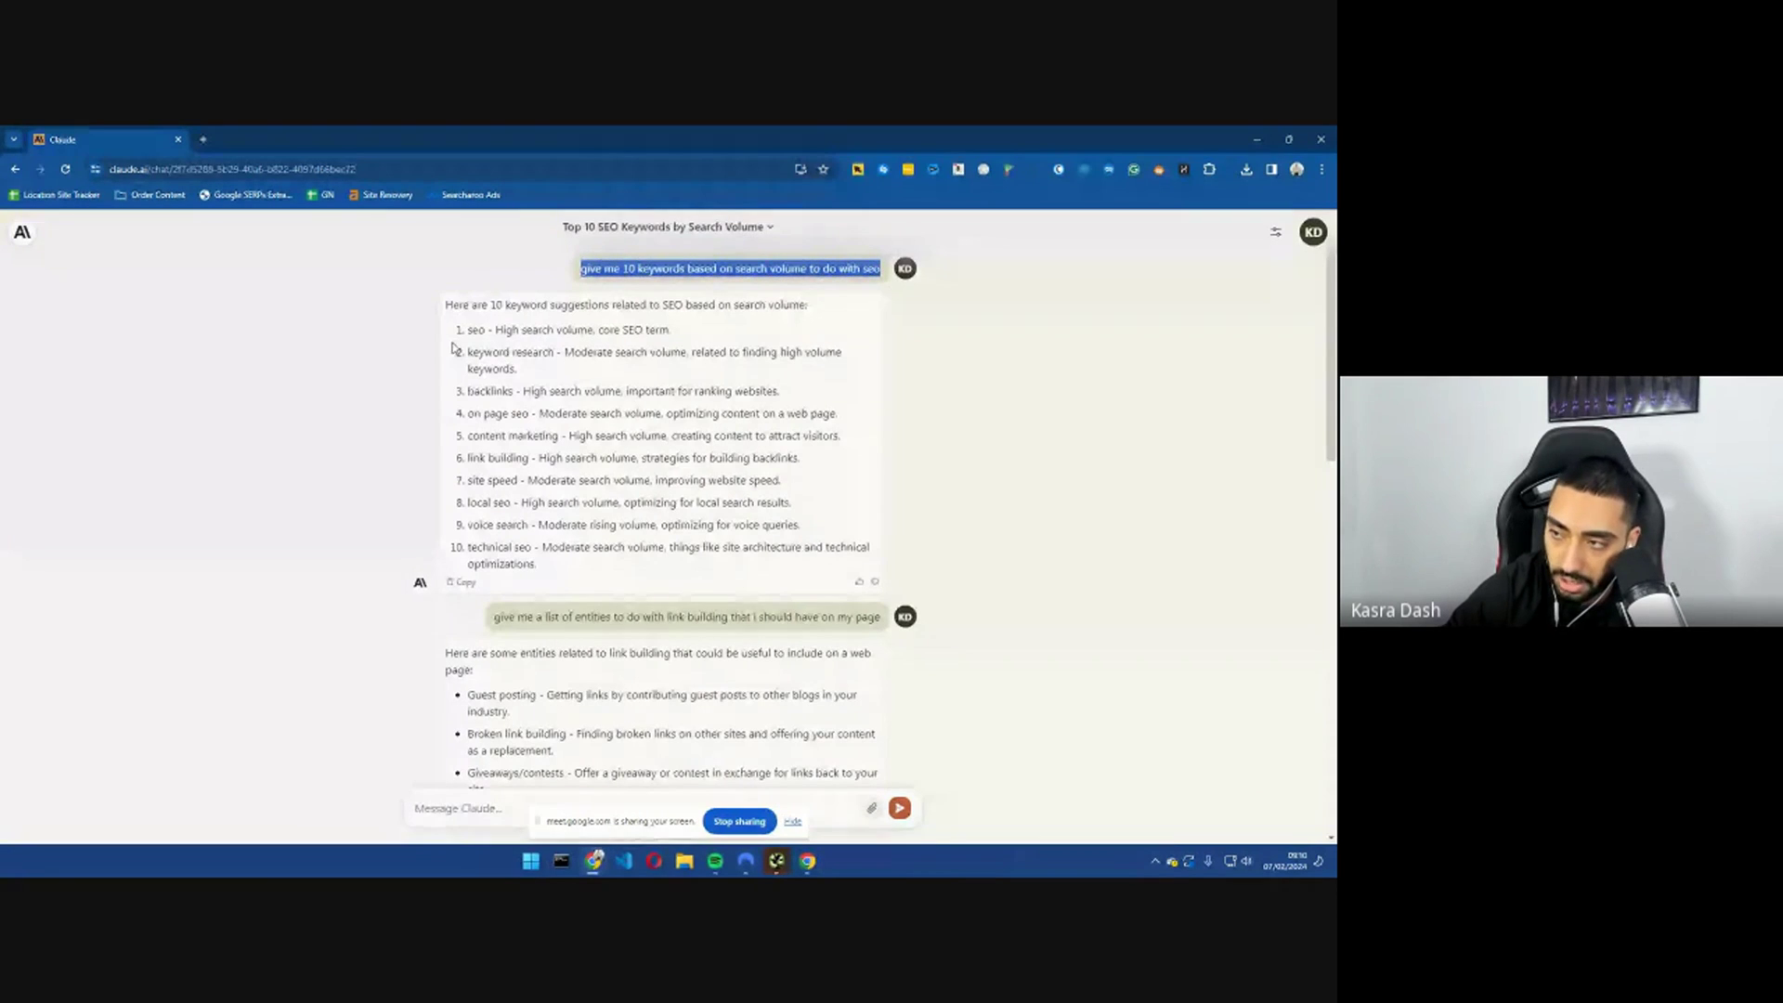
drag(464, 335, 483, 426)
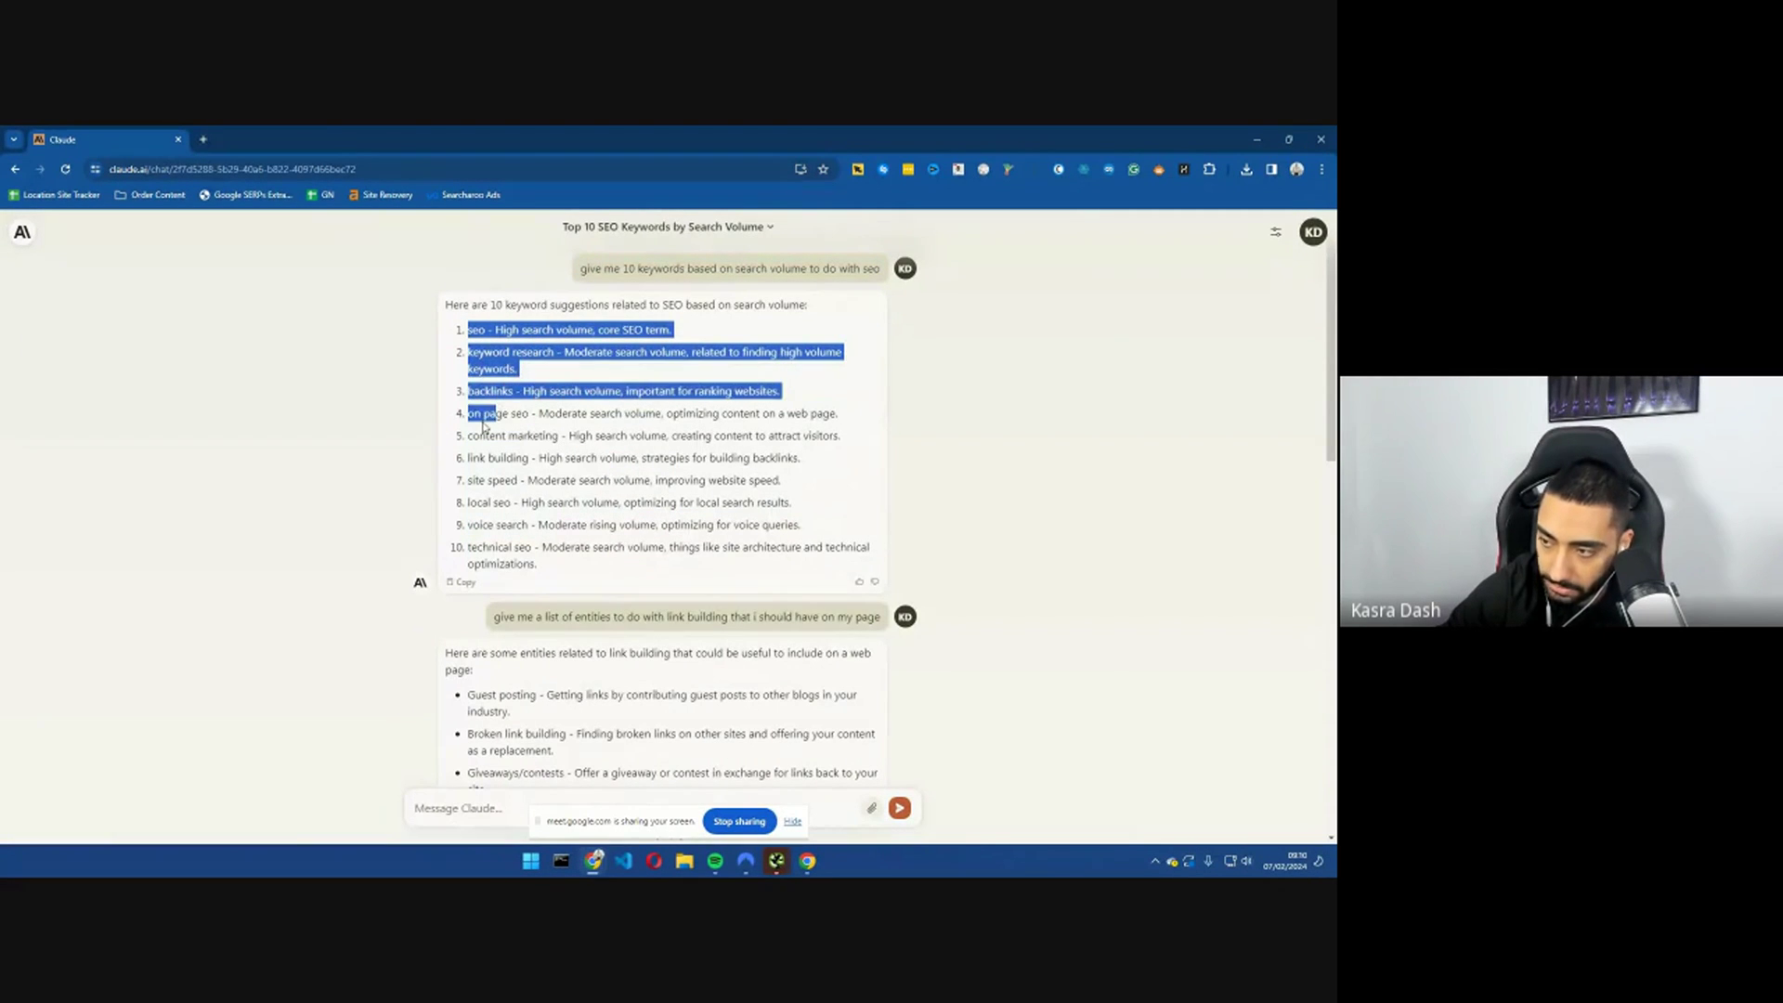
scroll(545, 489, down, 3)
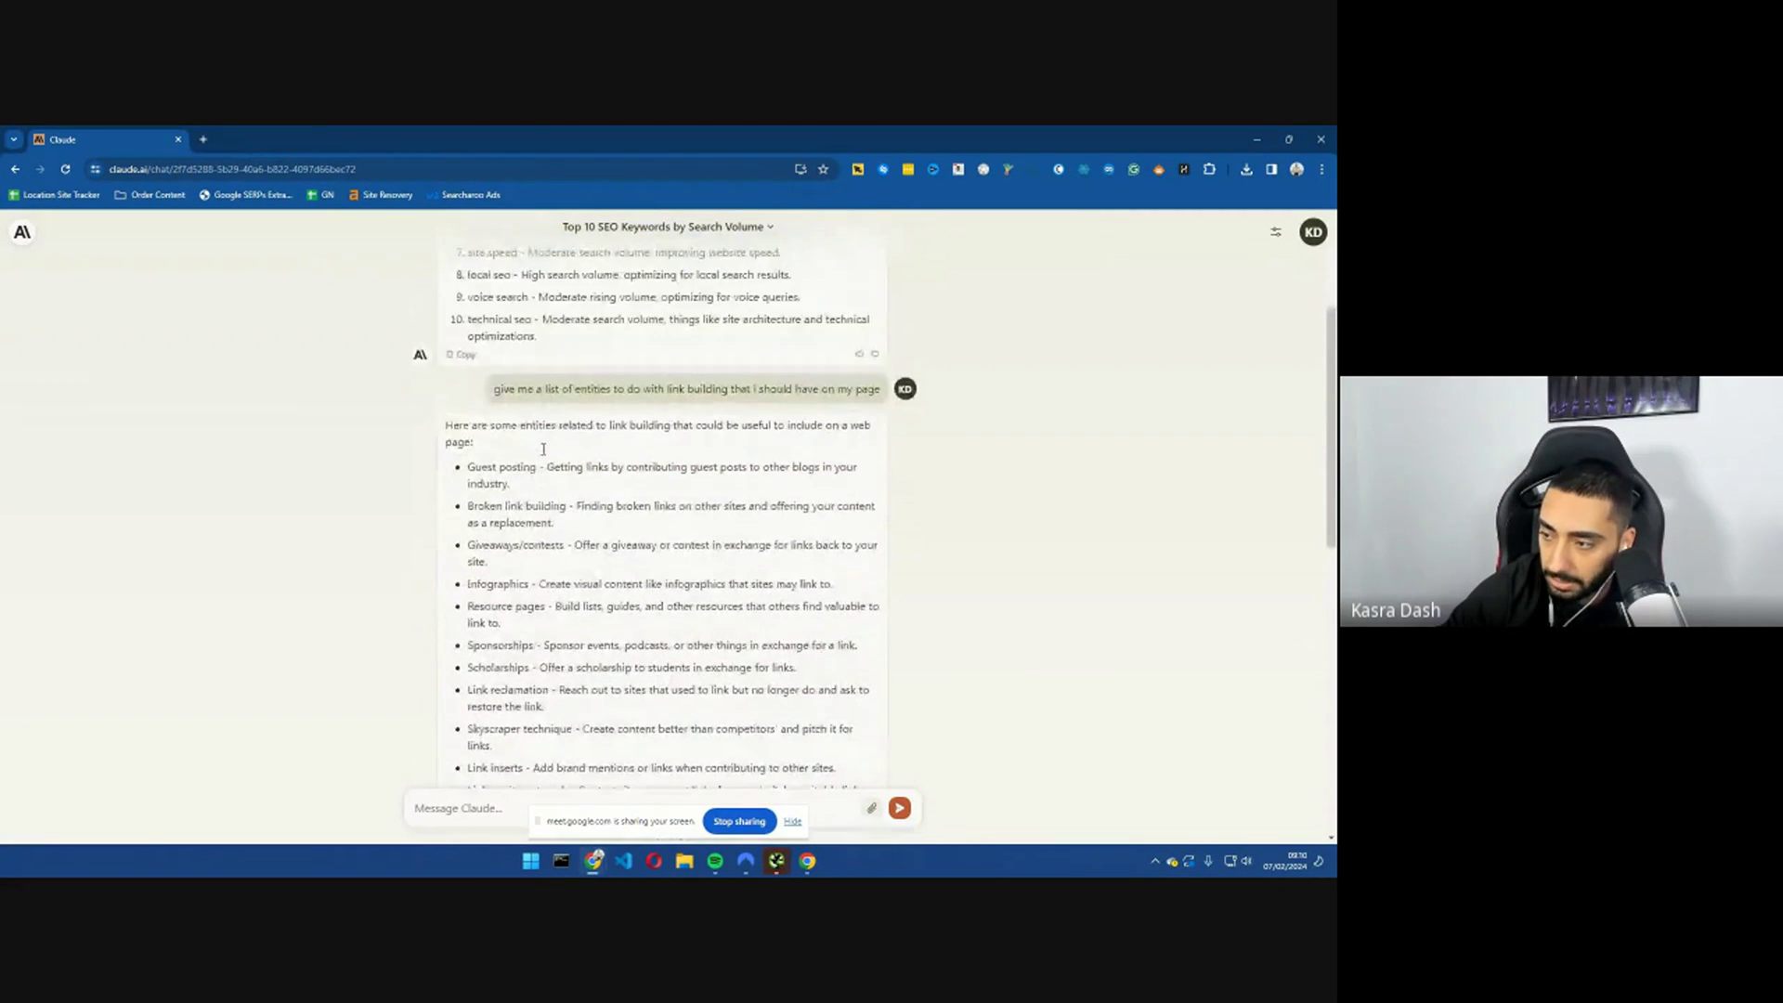
scroll(543, 450, up, 3)
scroll(544, 451, down, 2)
scroll(520, 417, up, 2)
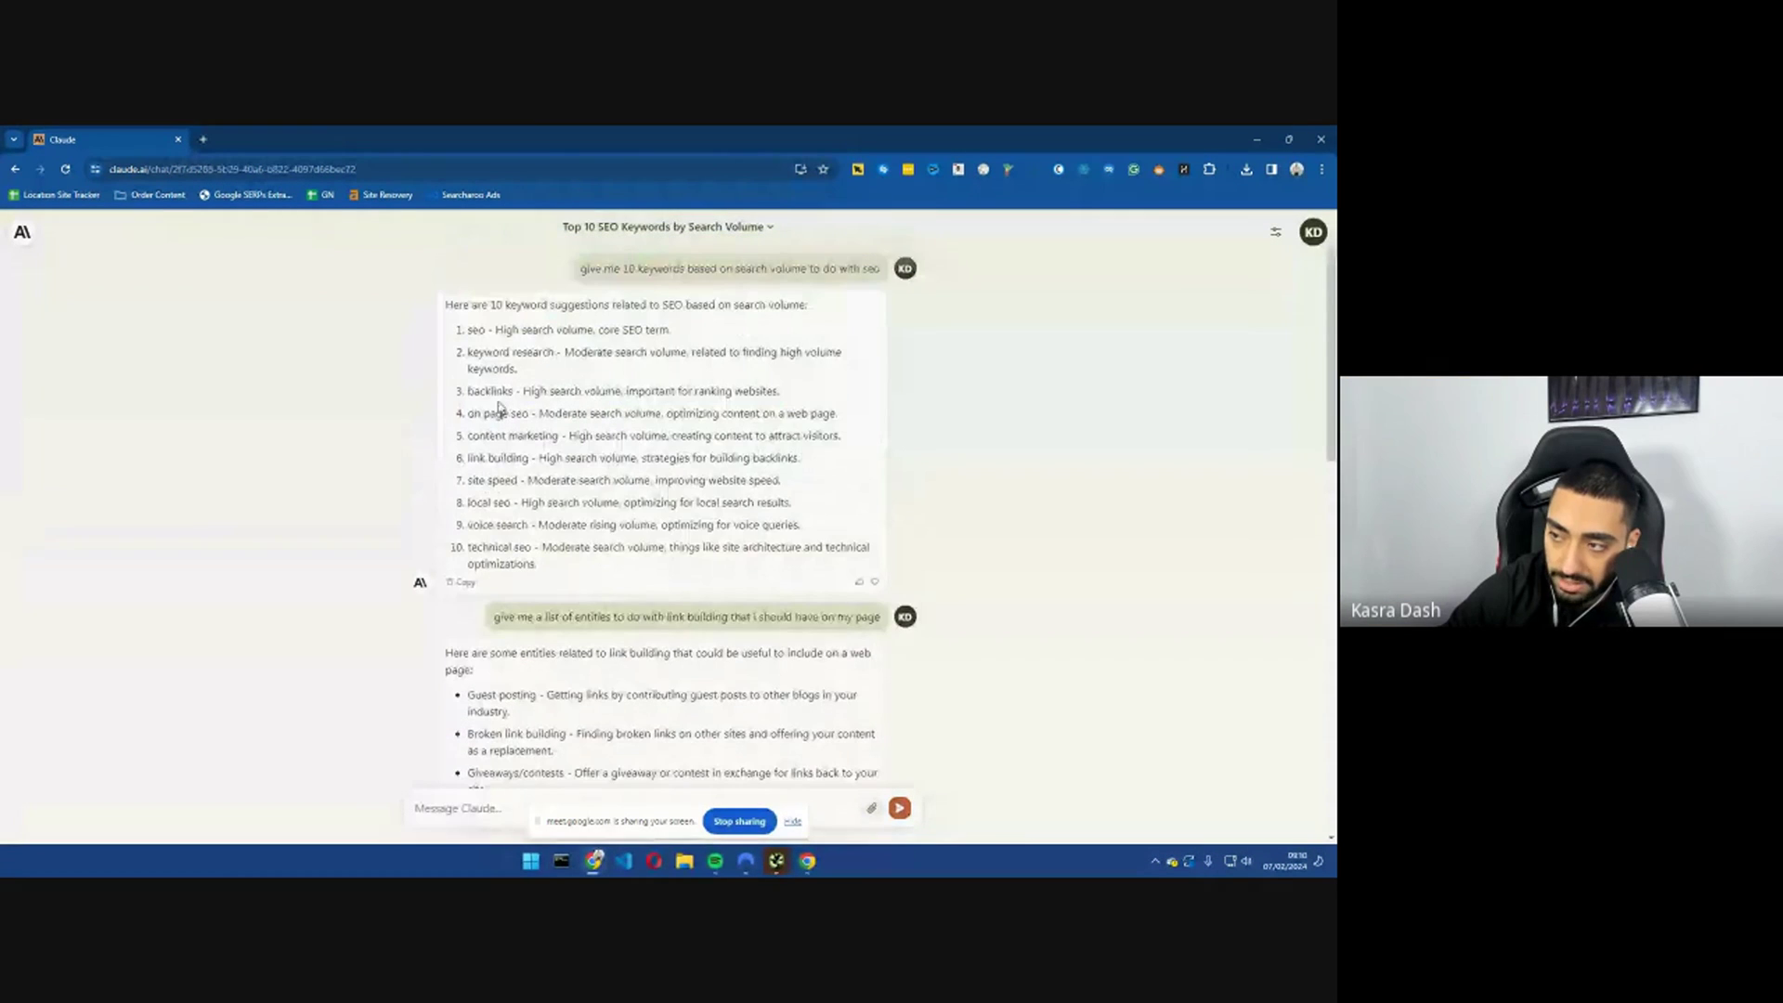
drag(514, 391, 469, 401)
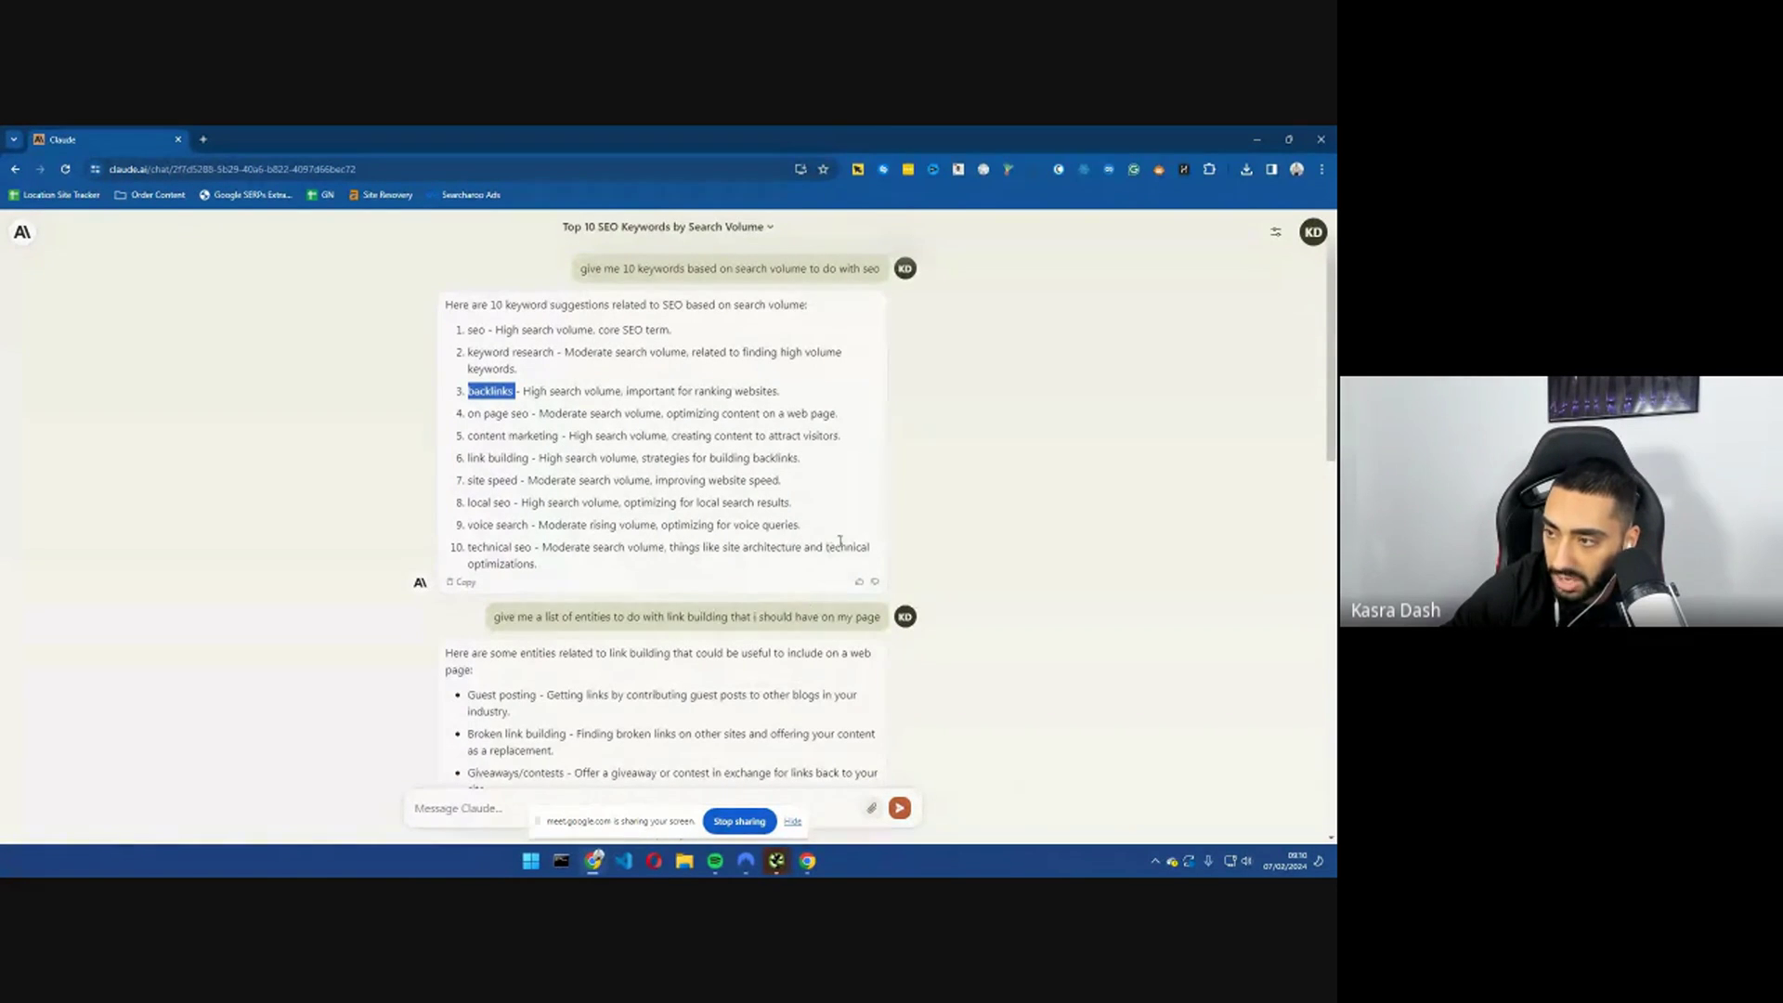
click(607, 462)
drag(528, 457, 468, 458)
scroll(492, 483, down, 3)
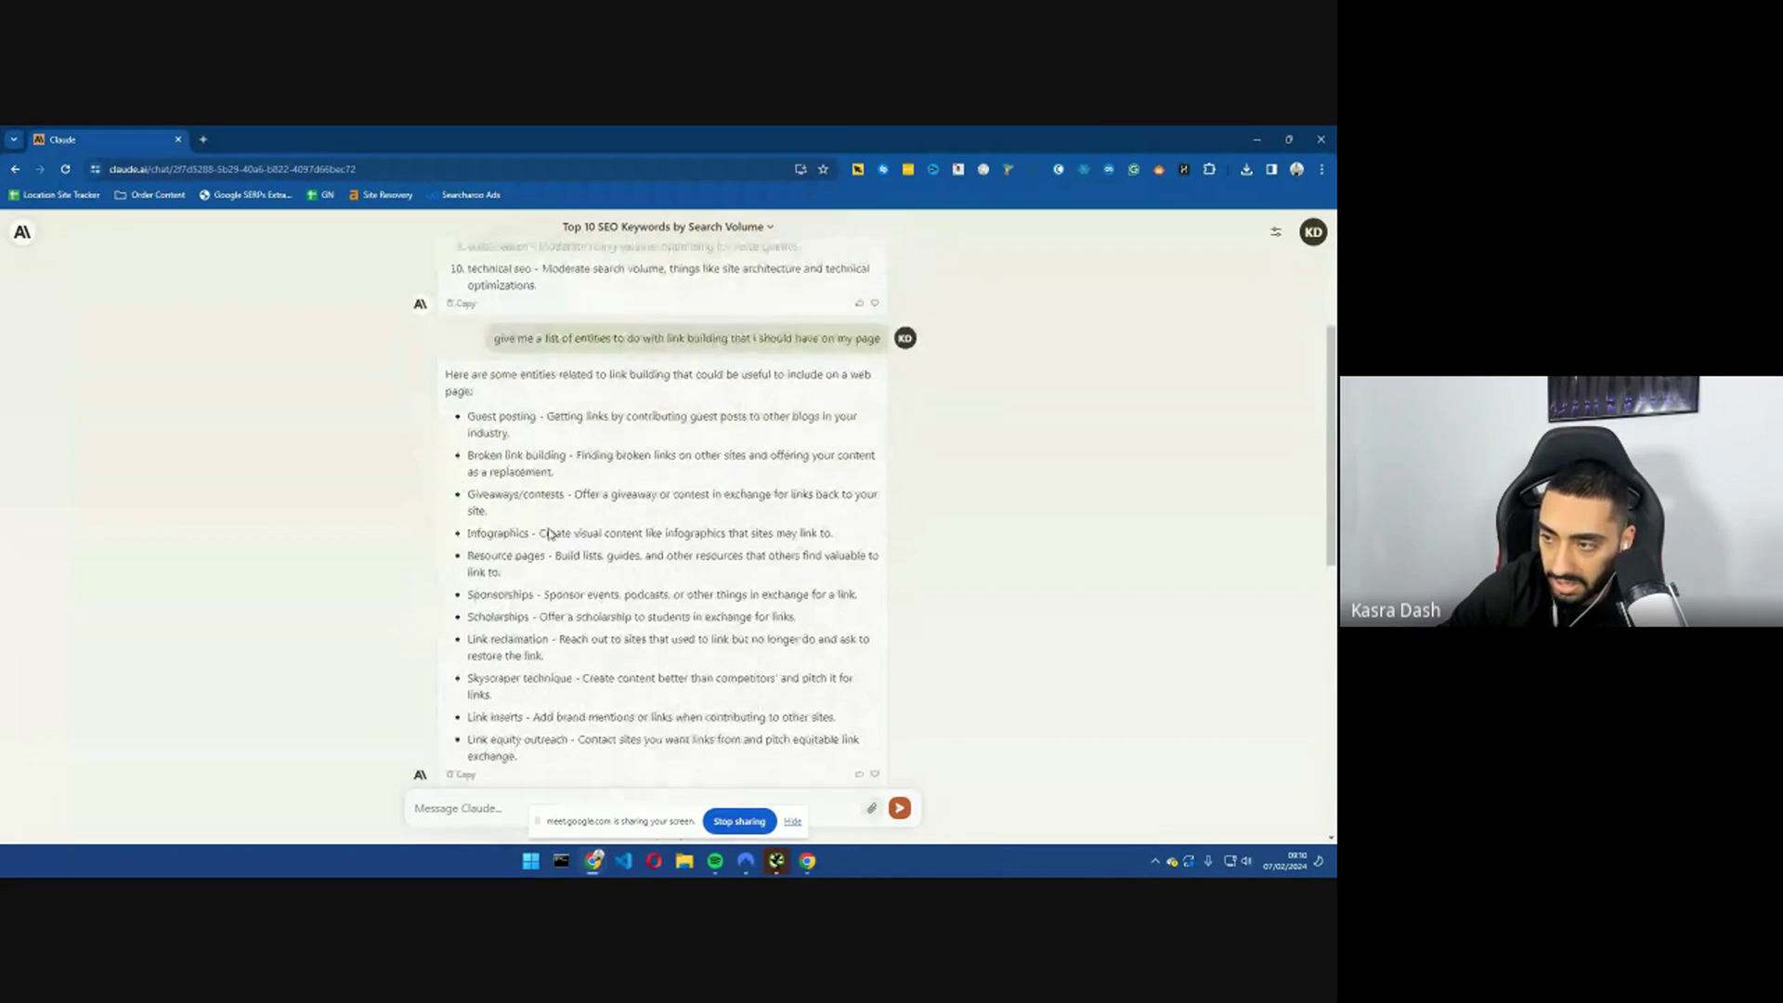
scroll(552, 533, down, 2)
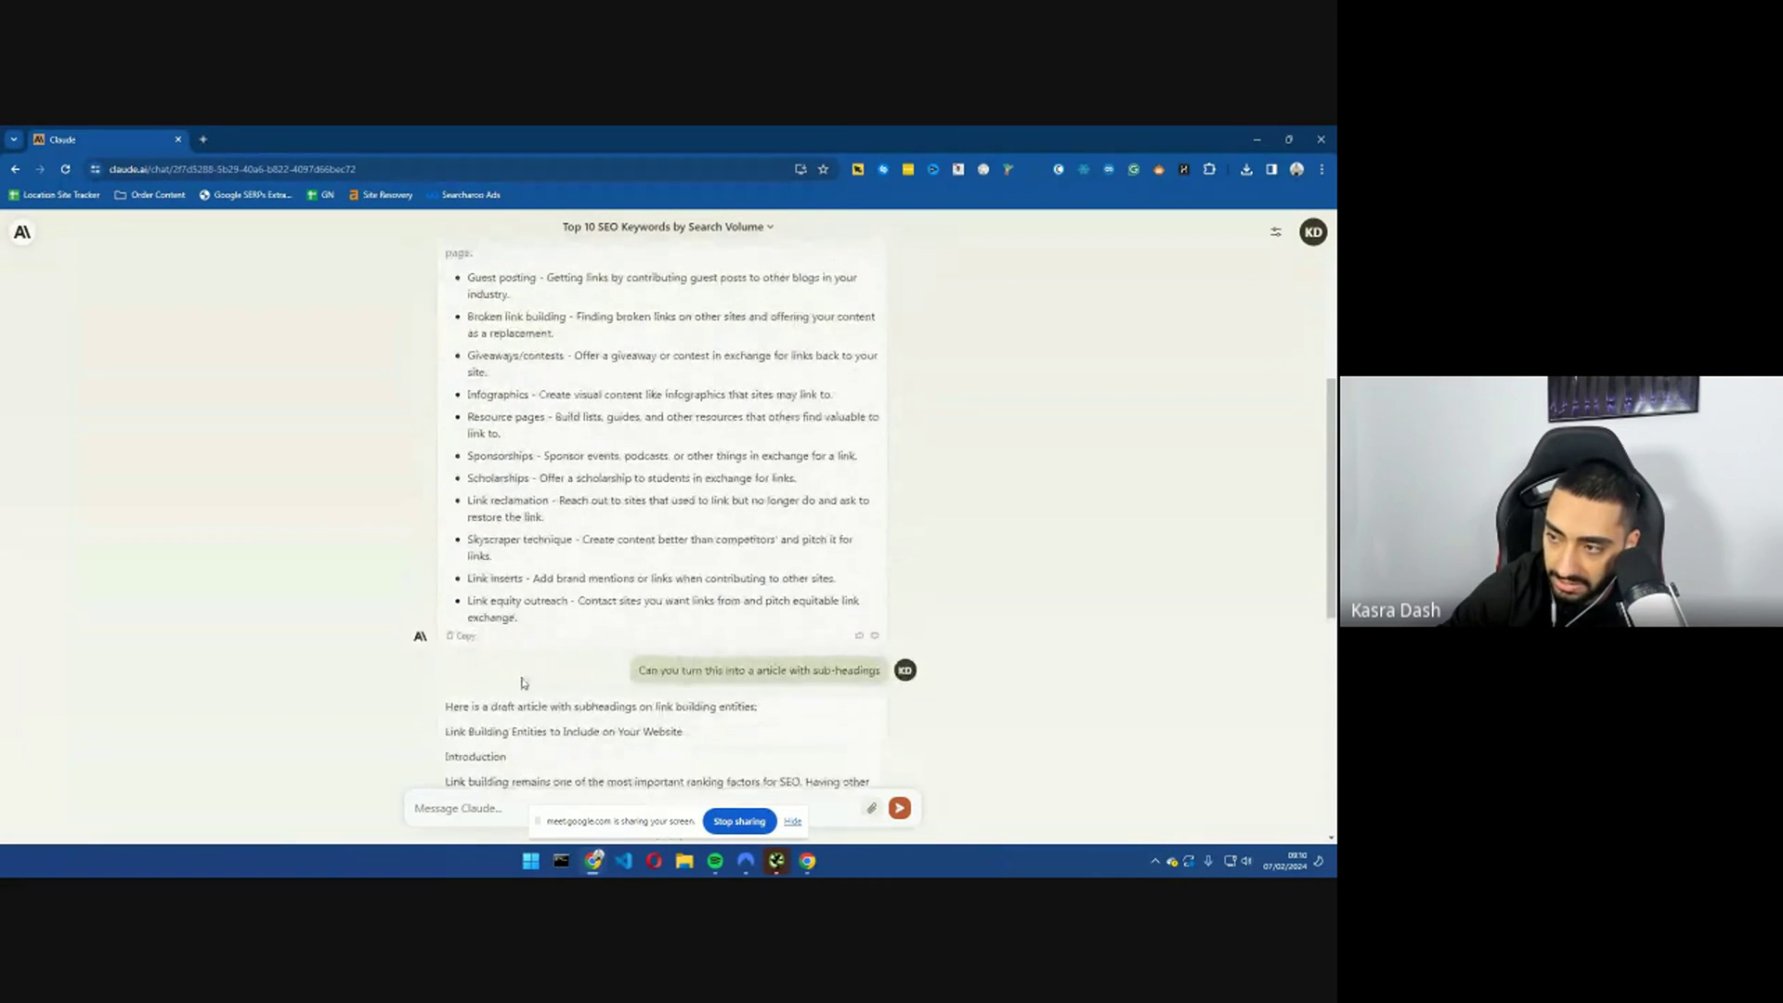
scroll(495, 442, up, 3)
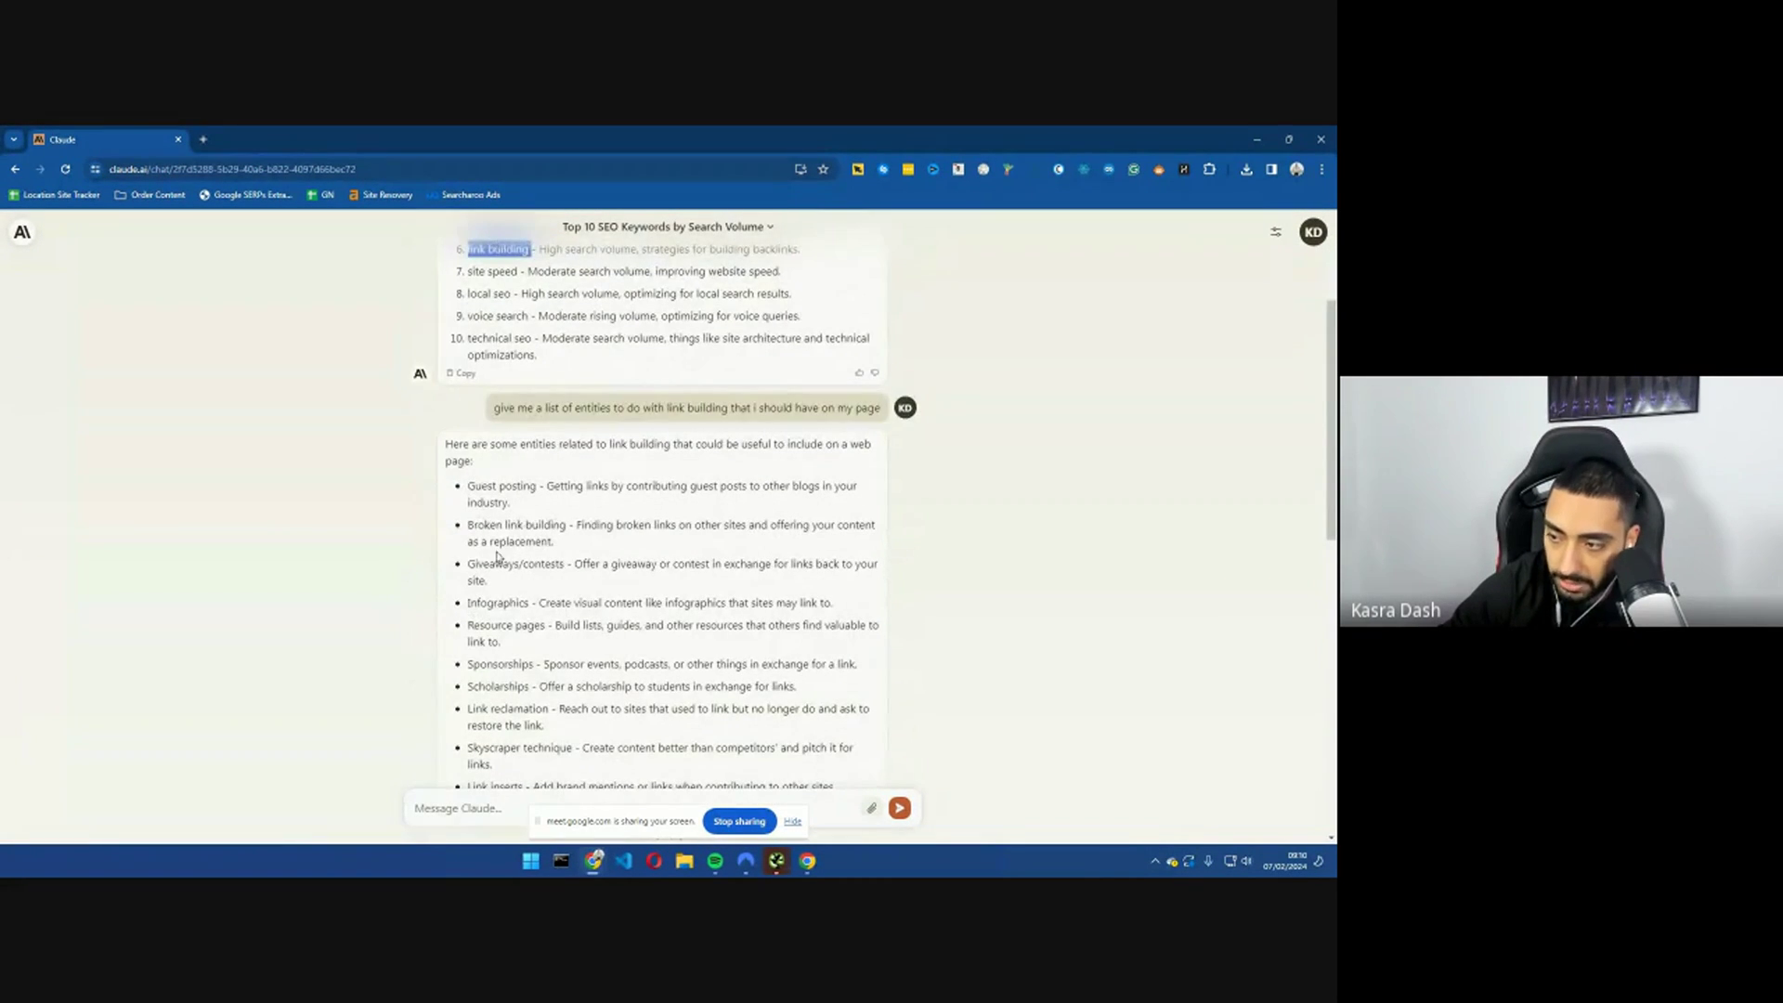
drag(503, 564, 561, 561)
drag(479, 603, 524, 604)
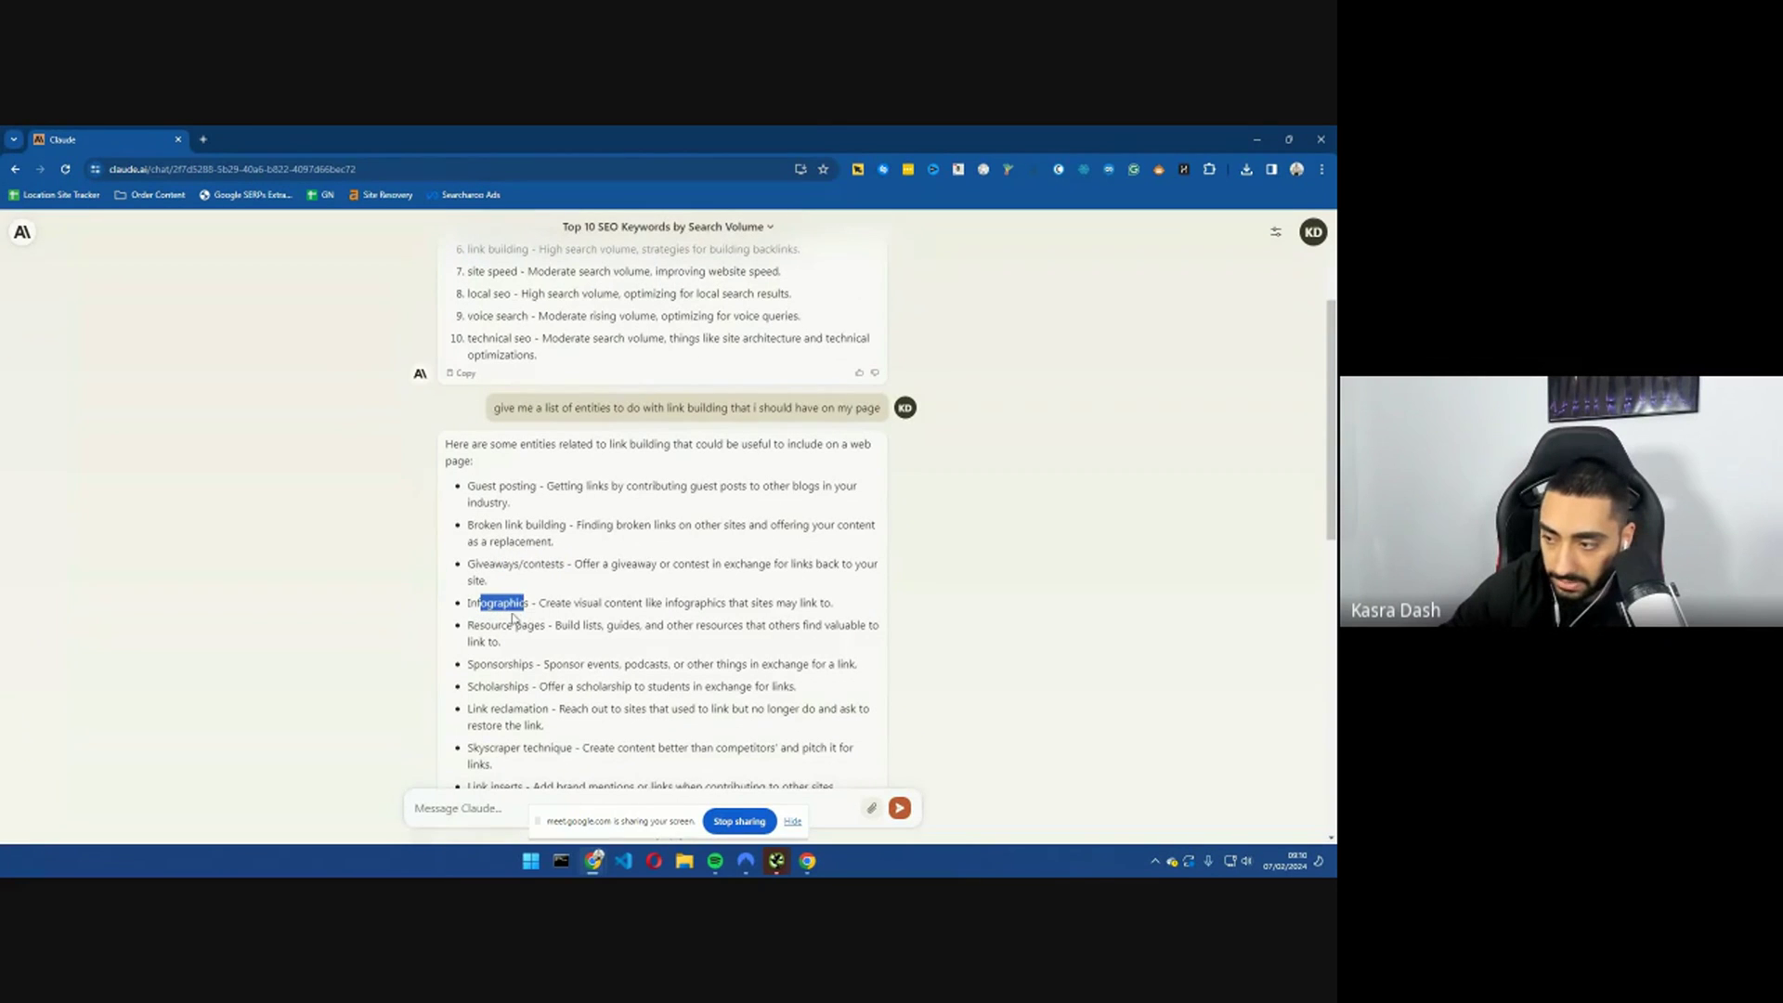
scroll(486, 628, down, 1)
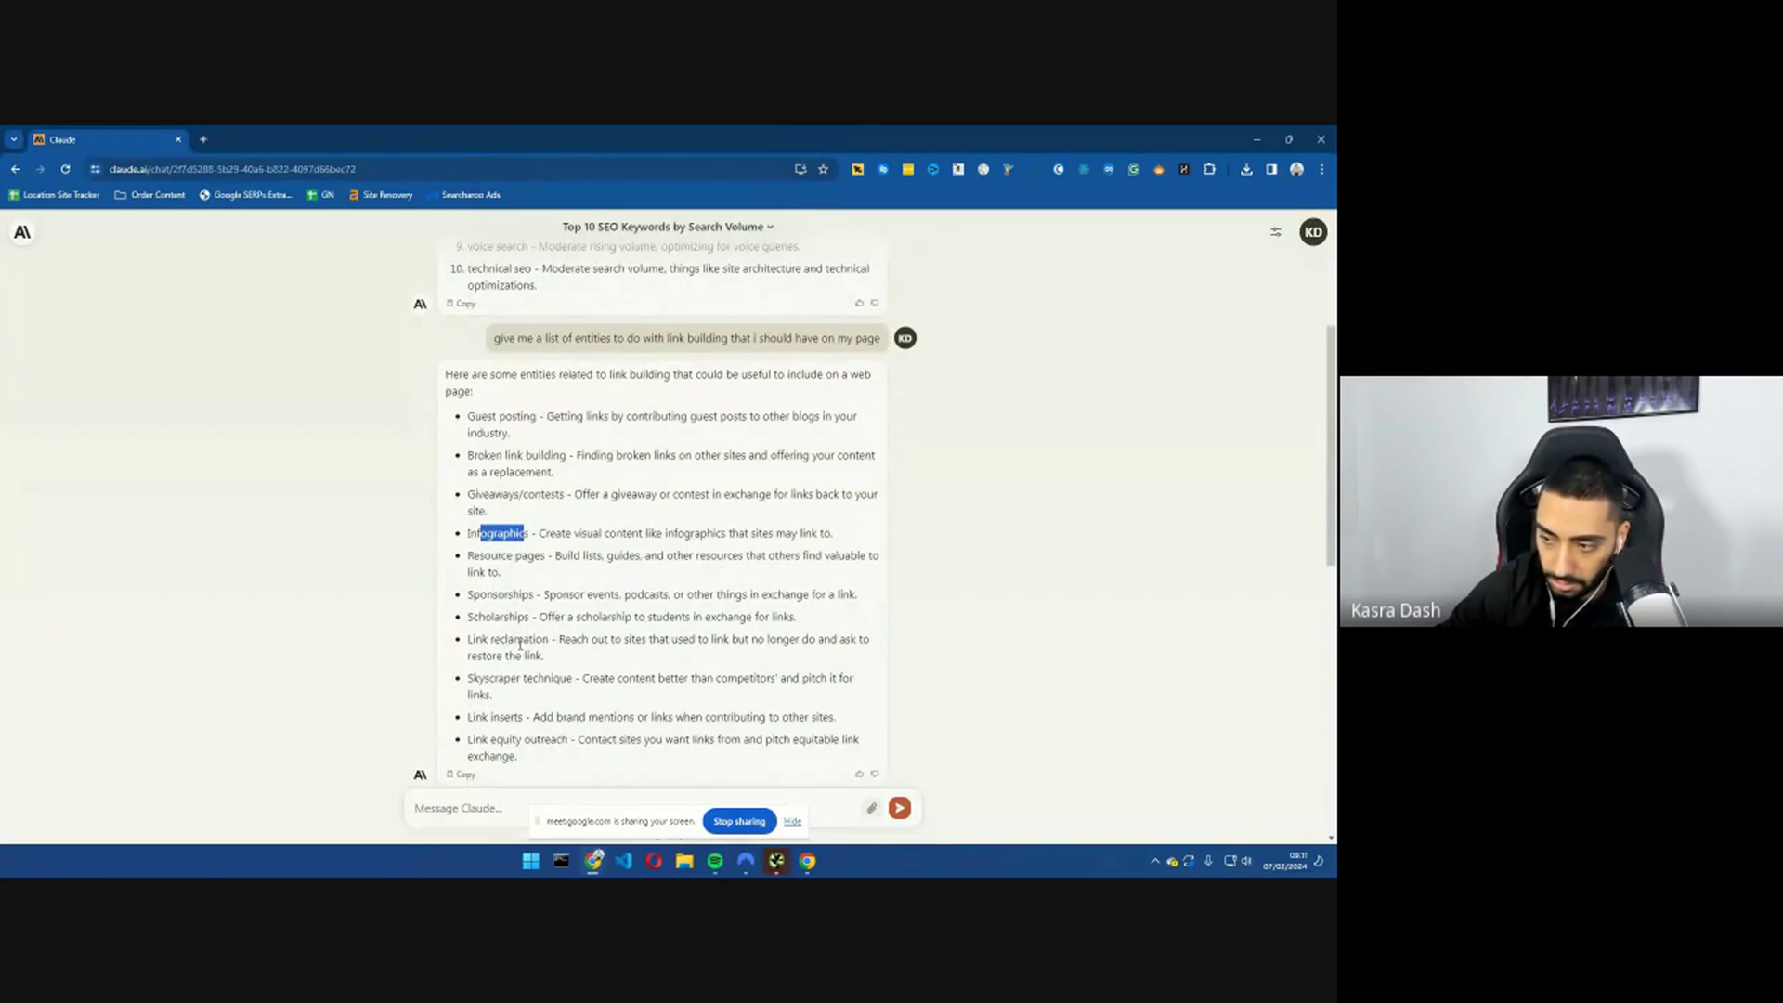
scroll(506, 711, down, 2)
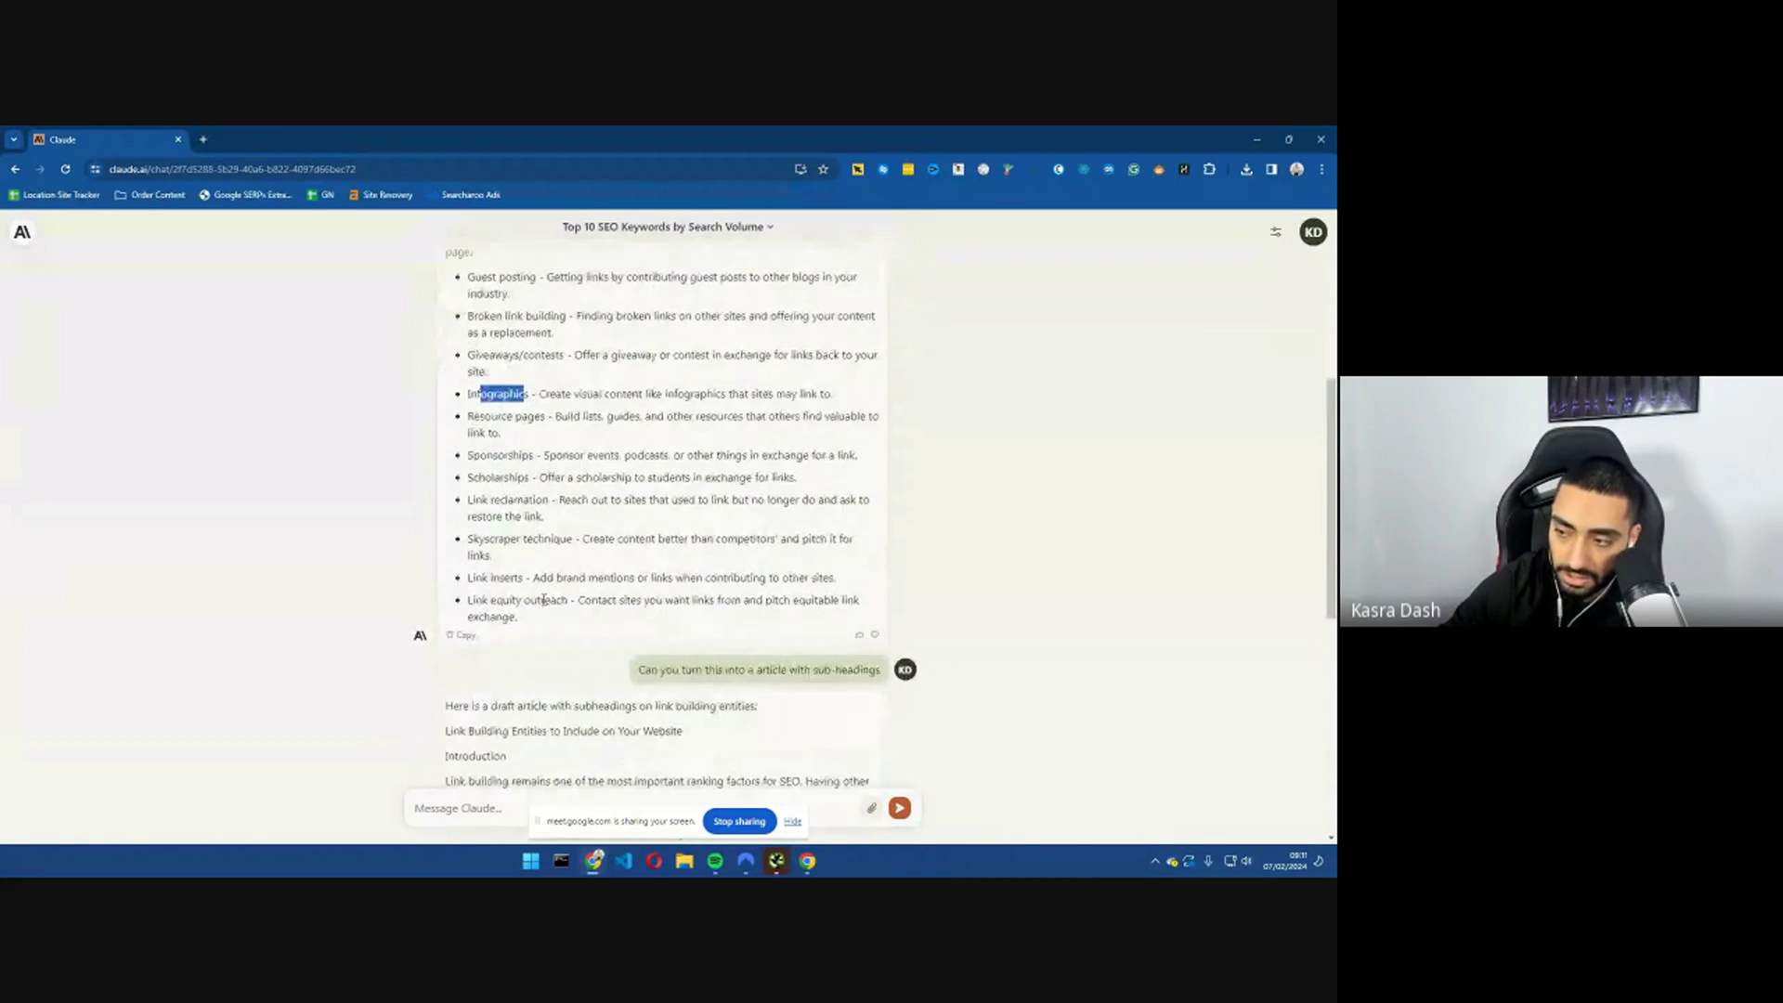
scroll(543, 600, down, 3)
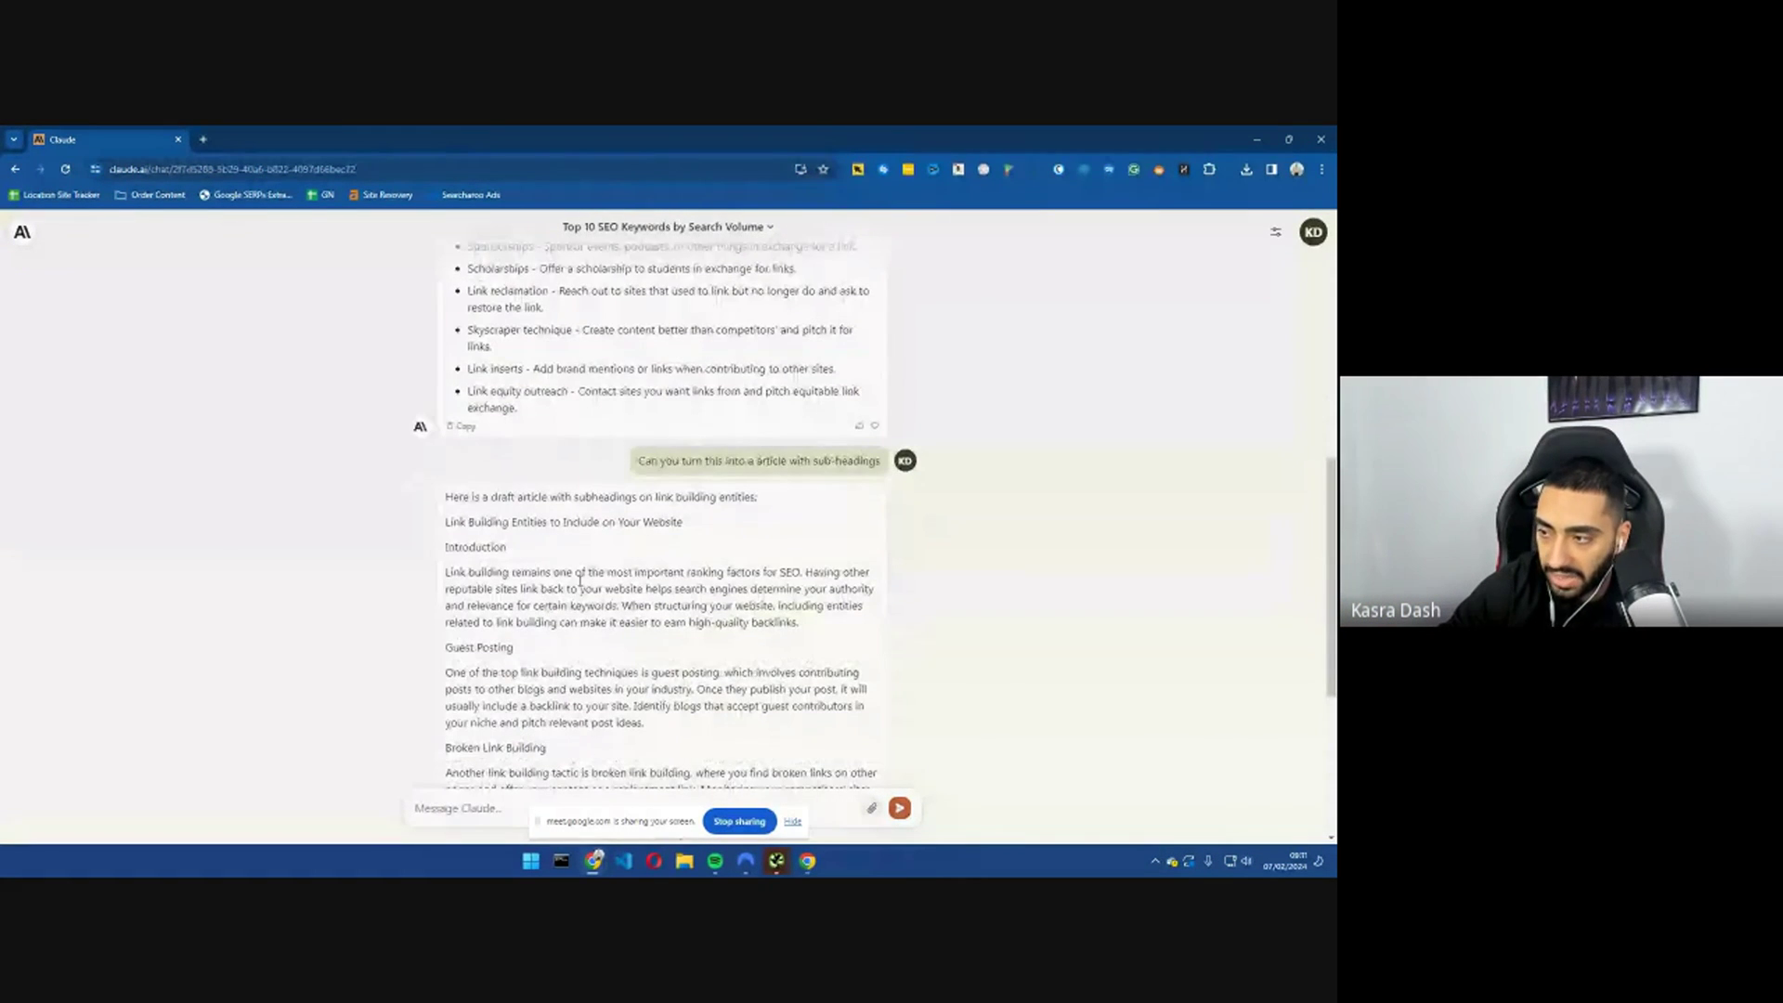
drag(639, 462, 876, 461)
scroll(473, 570, down, 4)
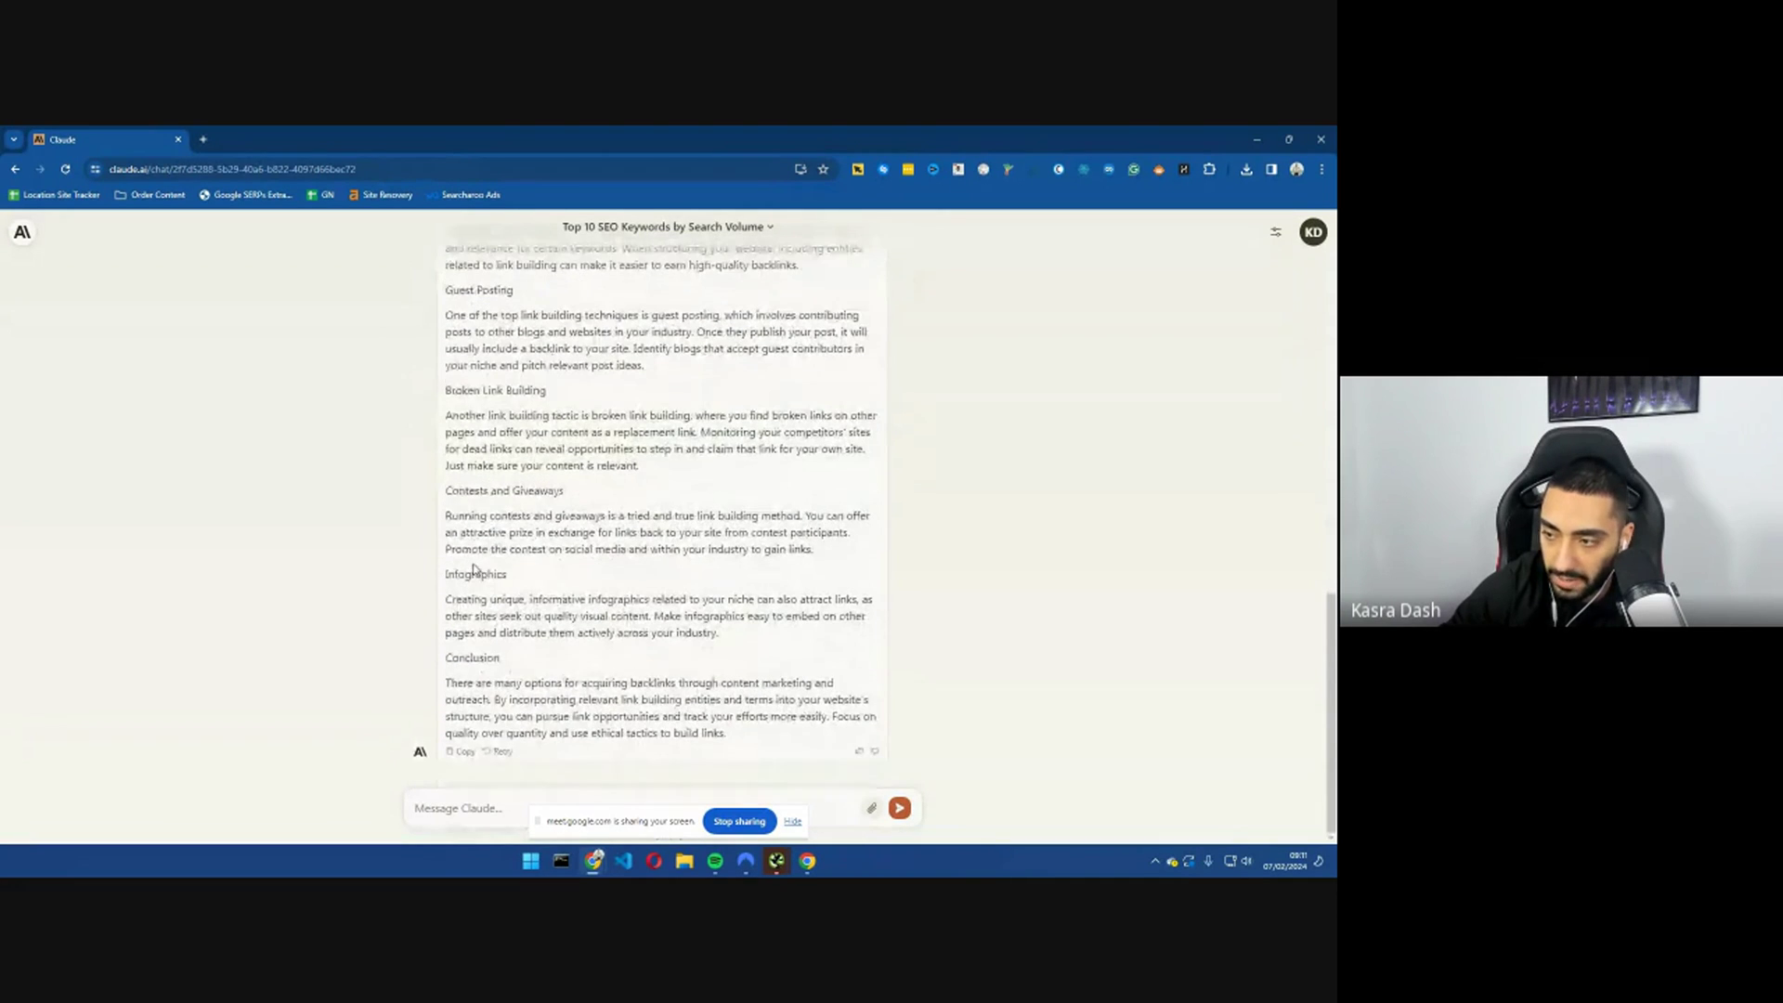
drag(738, 733, 445, 374)
click(490, 479)
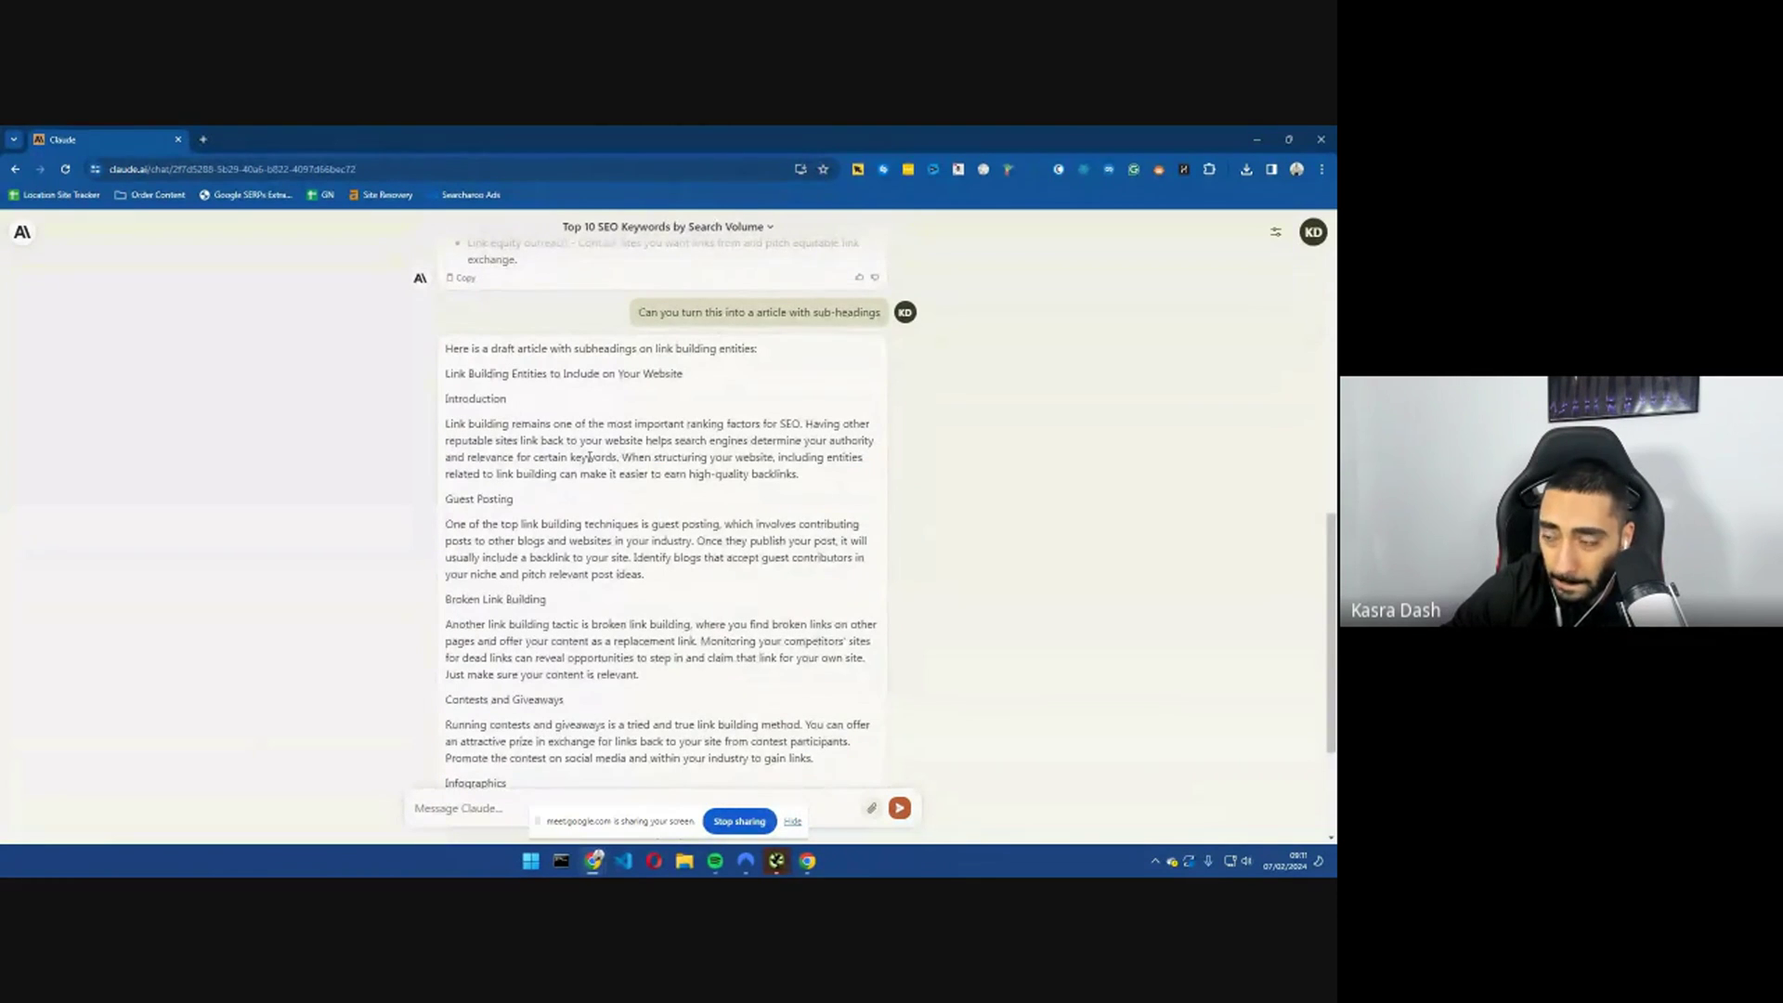
drag(449, 426, 709, 441)
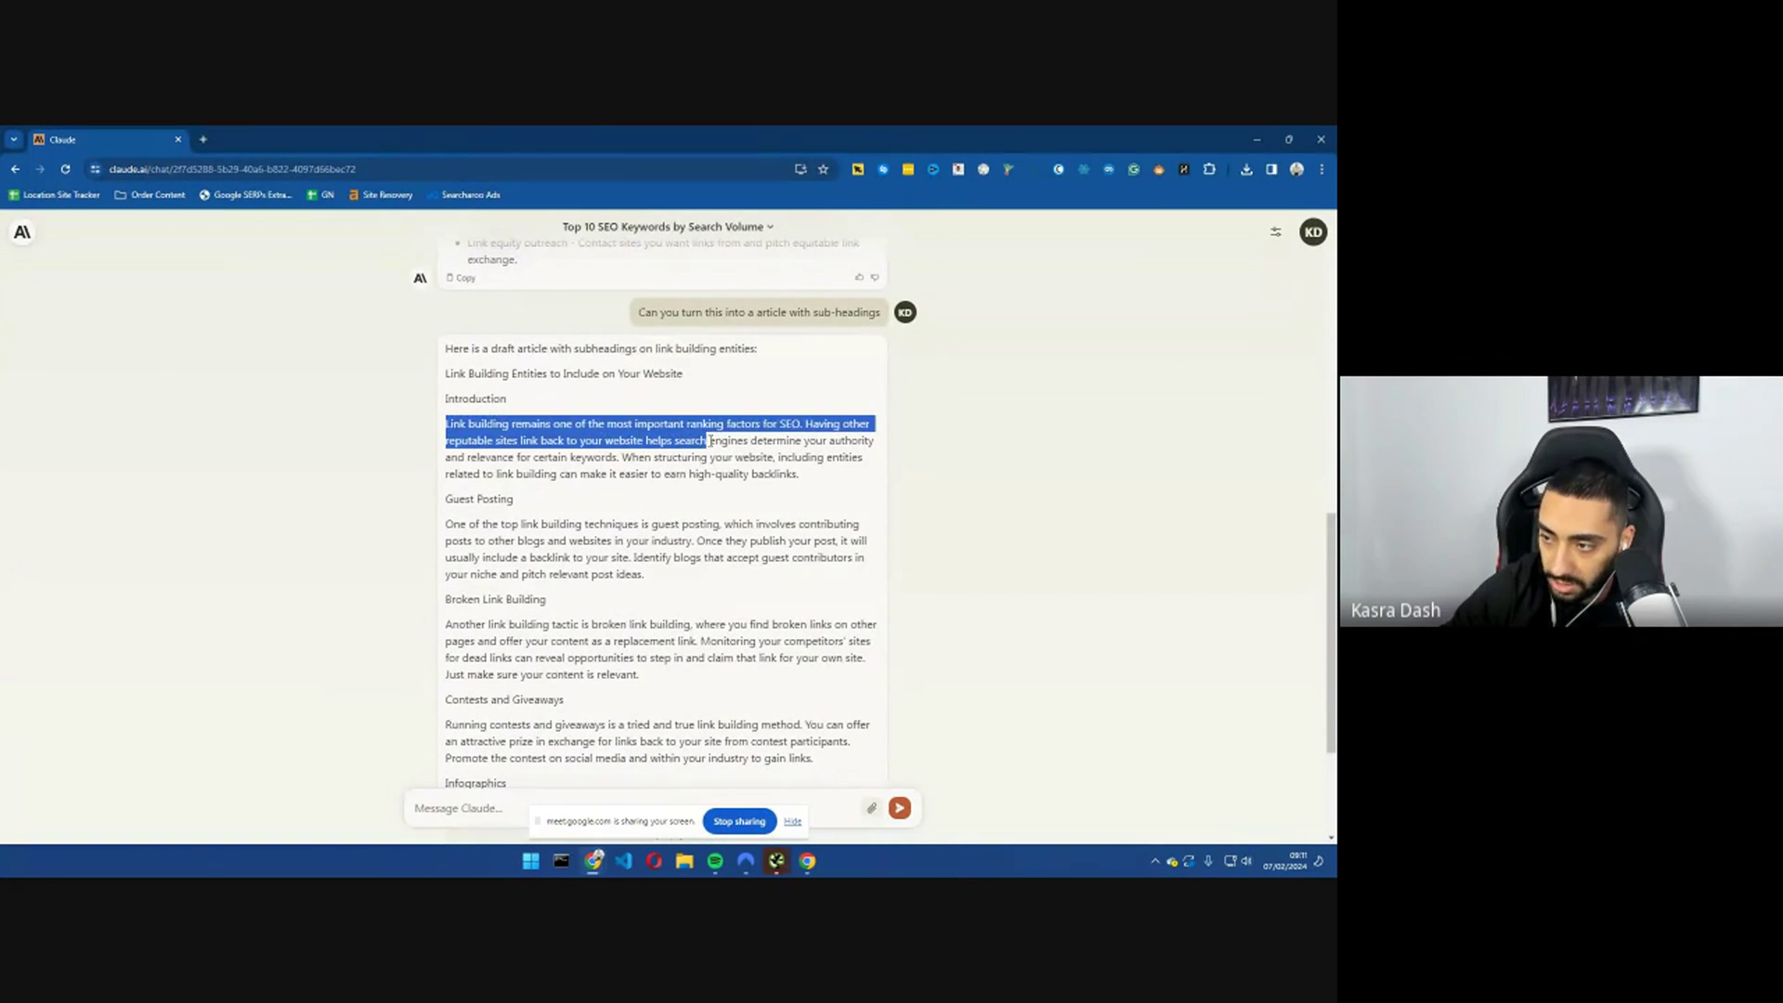
click(578, 443)
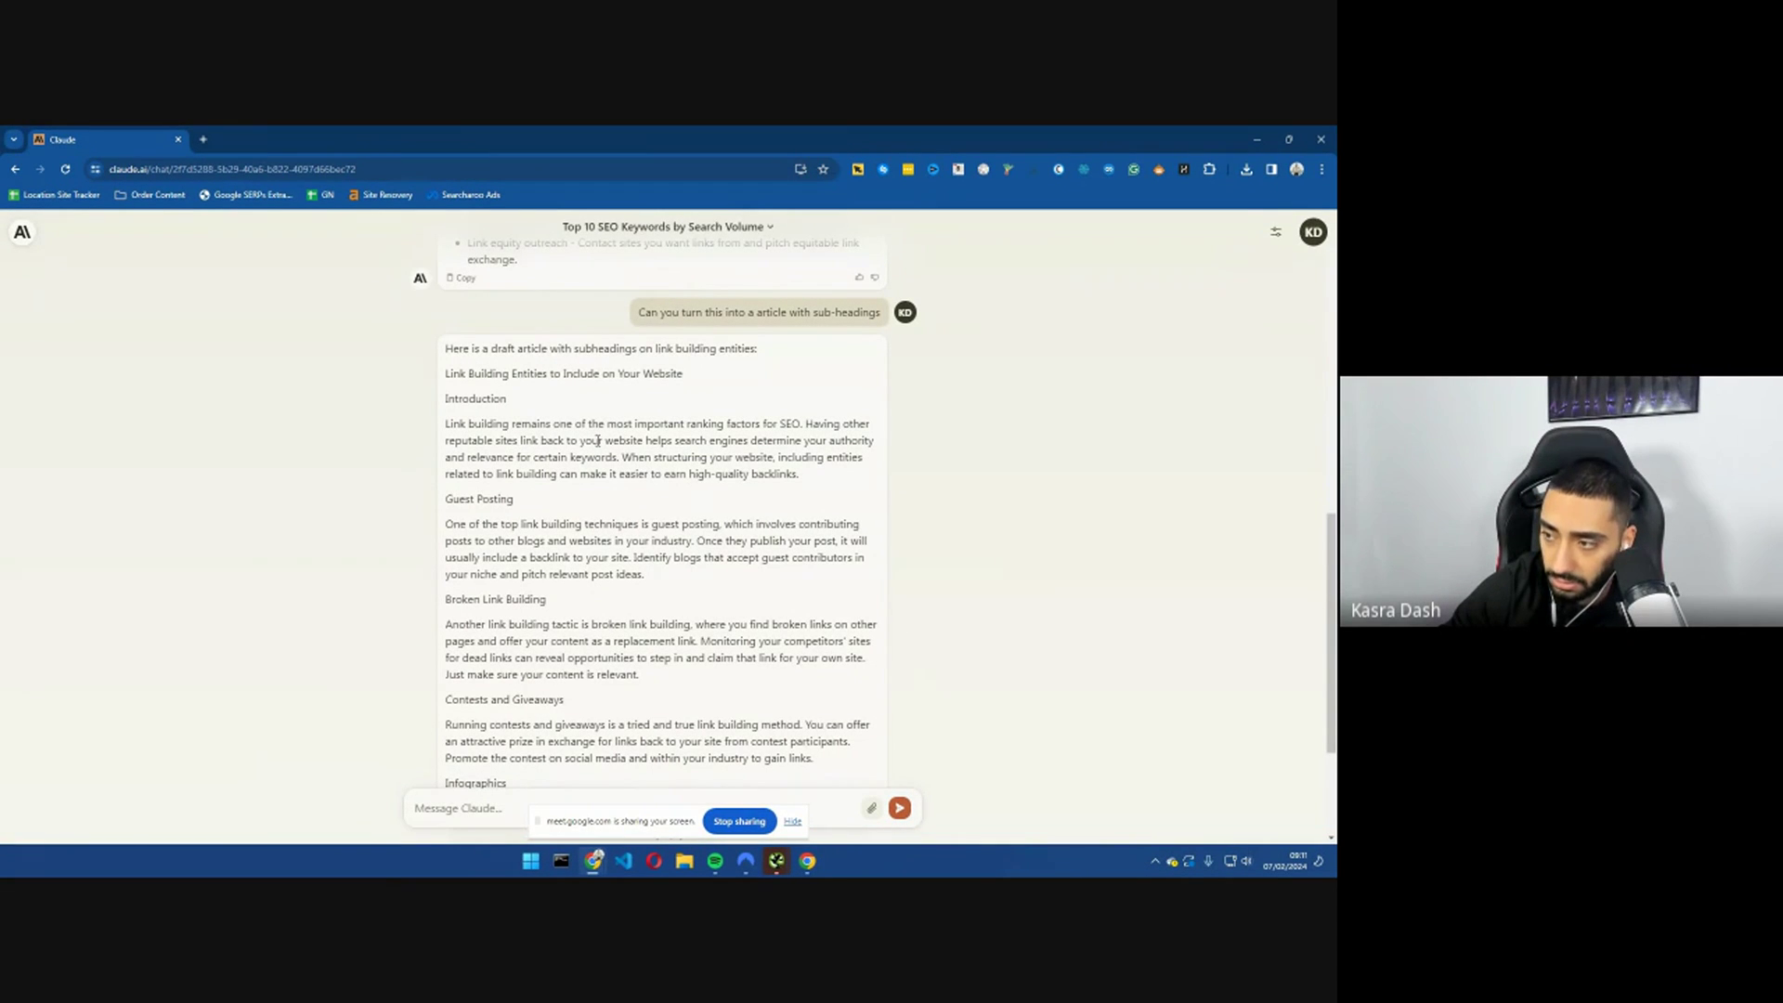
scroll(557, 557, down, 3)
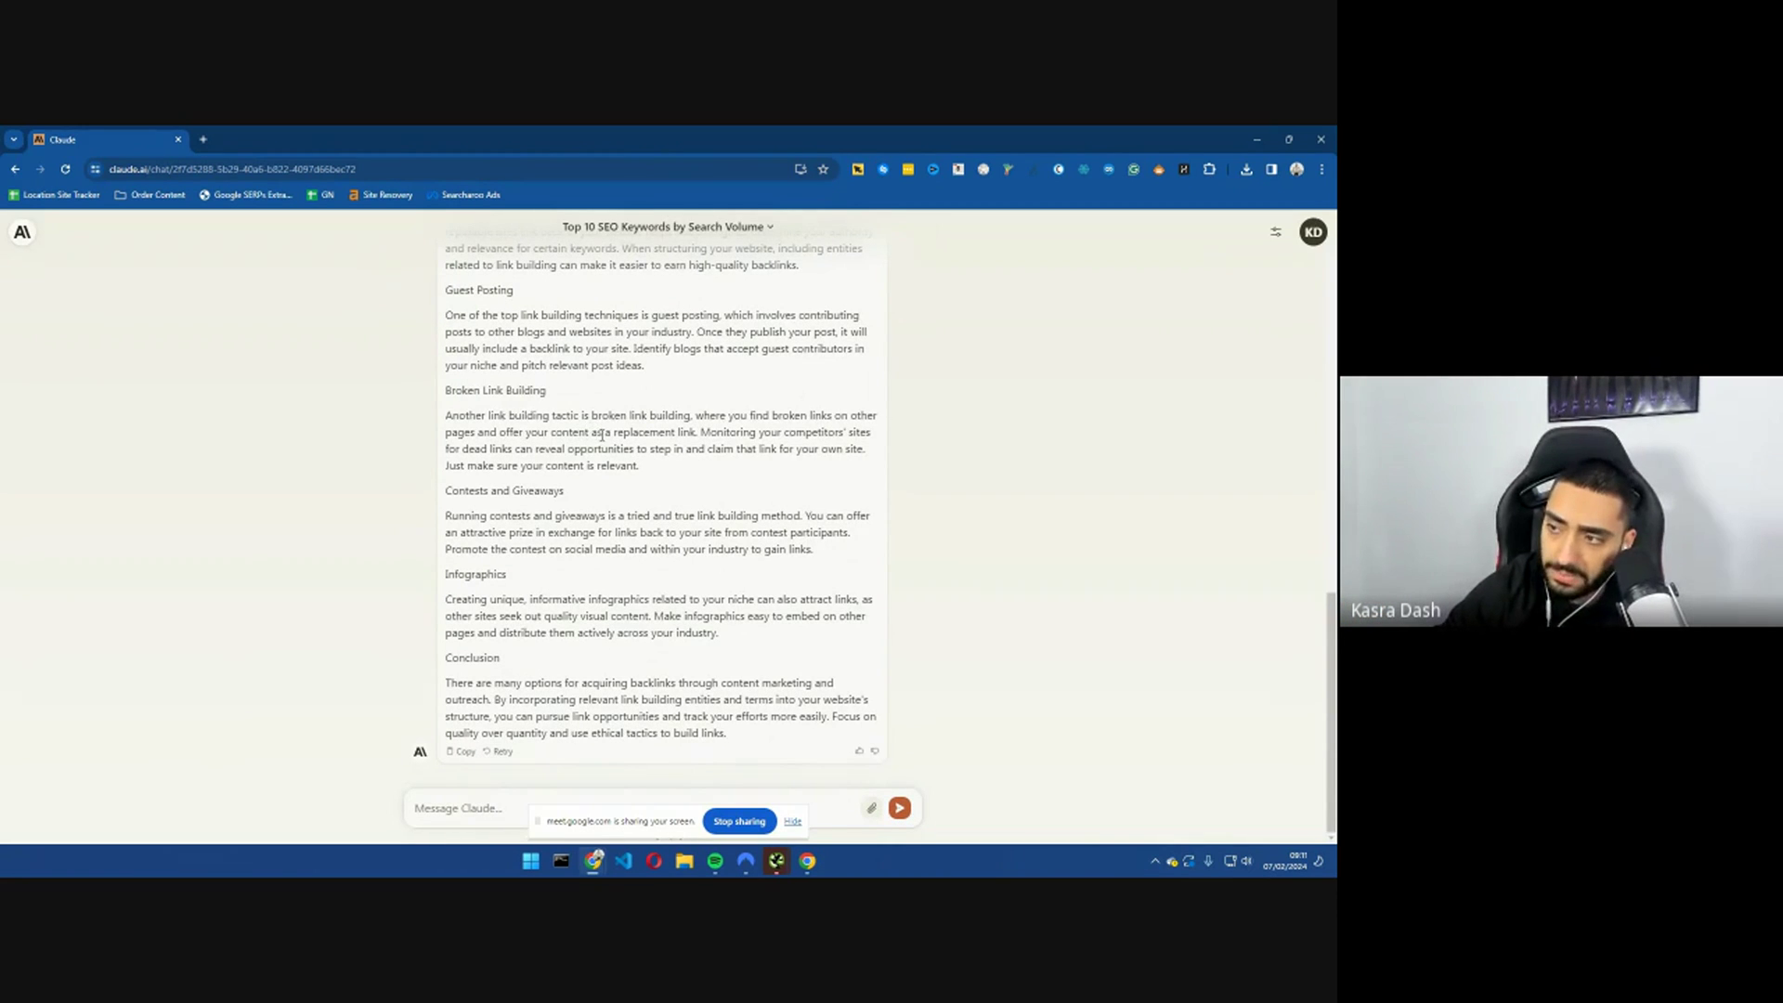
scroll(601, 435, up, 2)
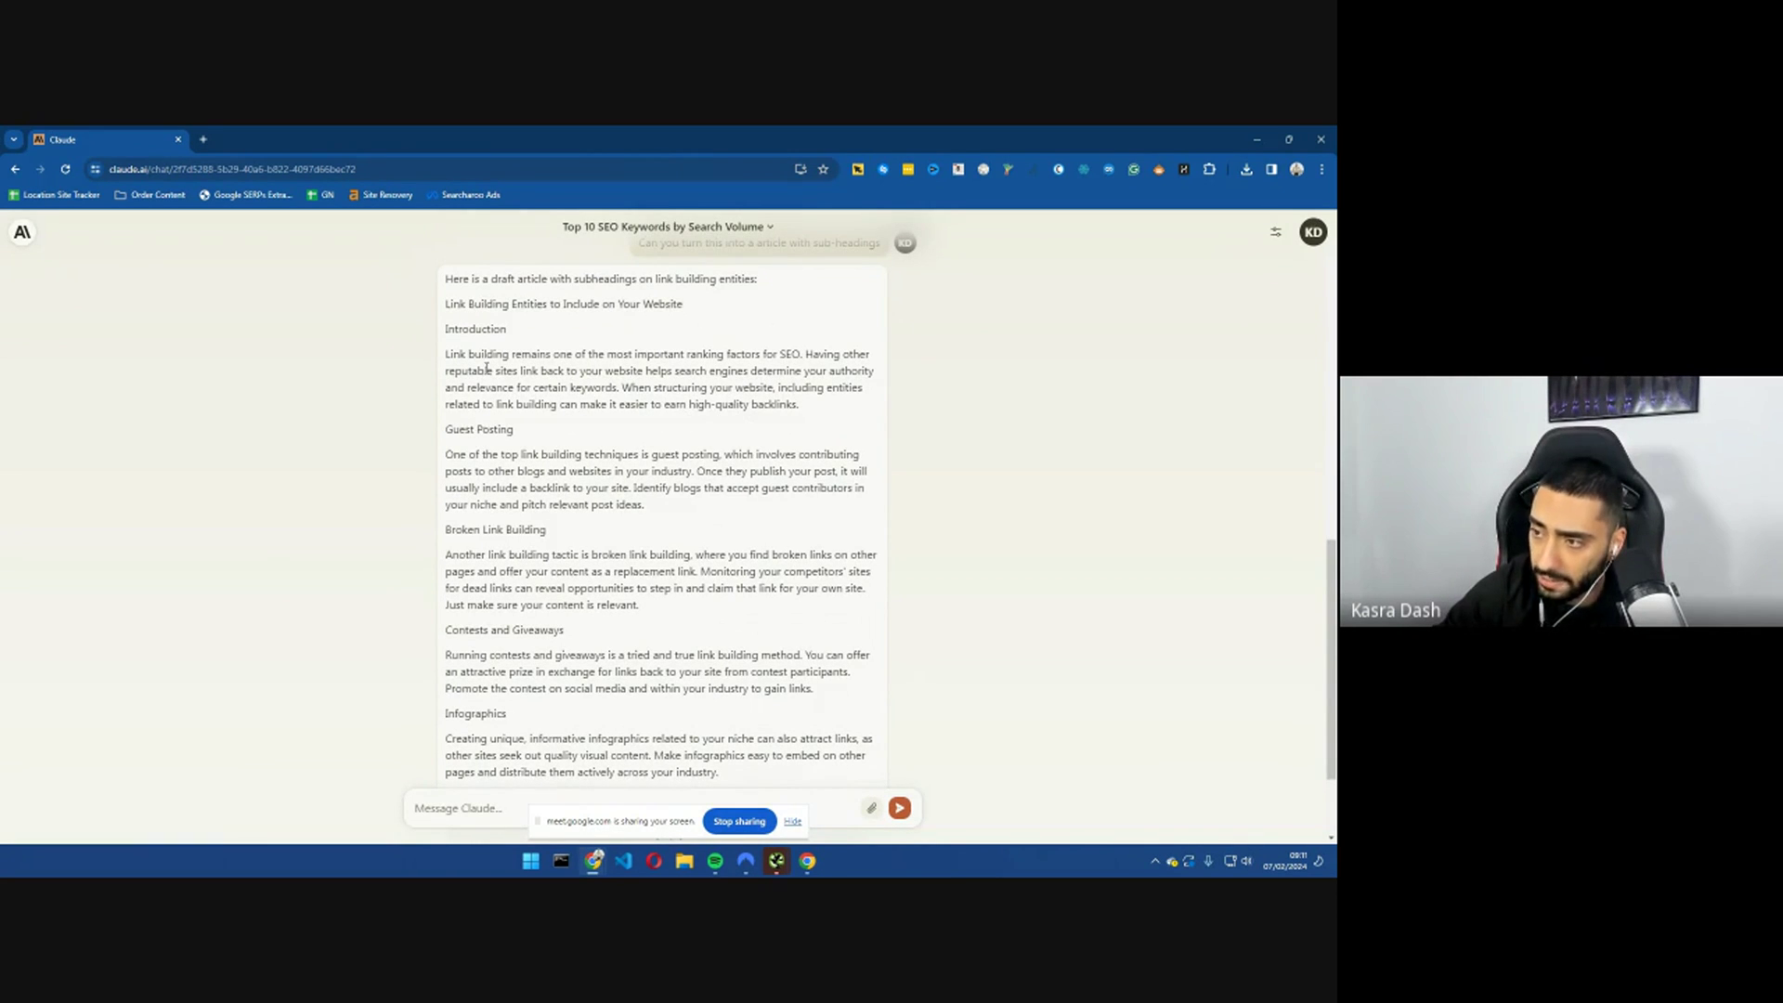
scroll(486, 369, up, 8)
scroll(571, 487, down, 4)
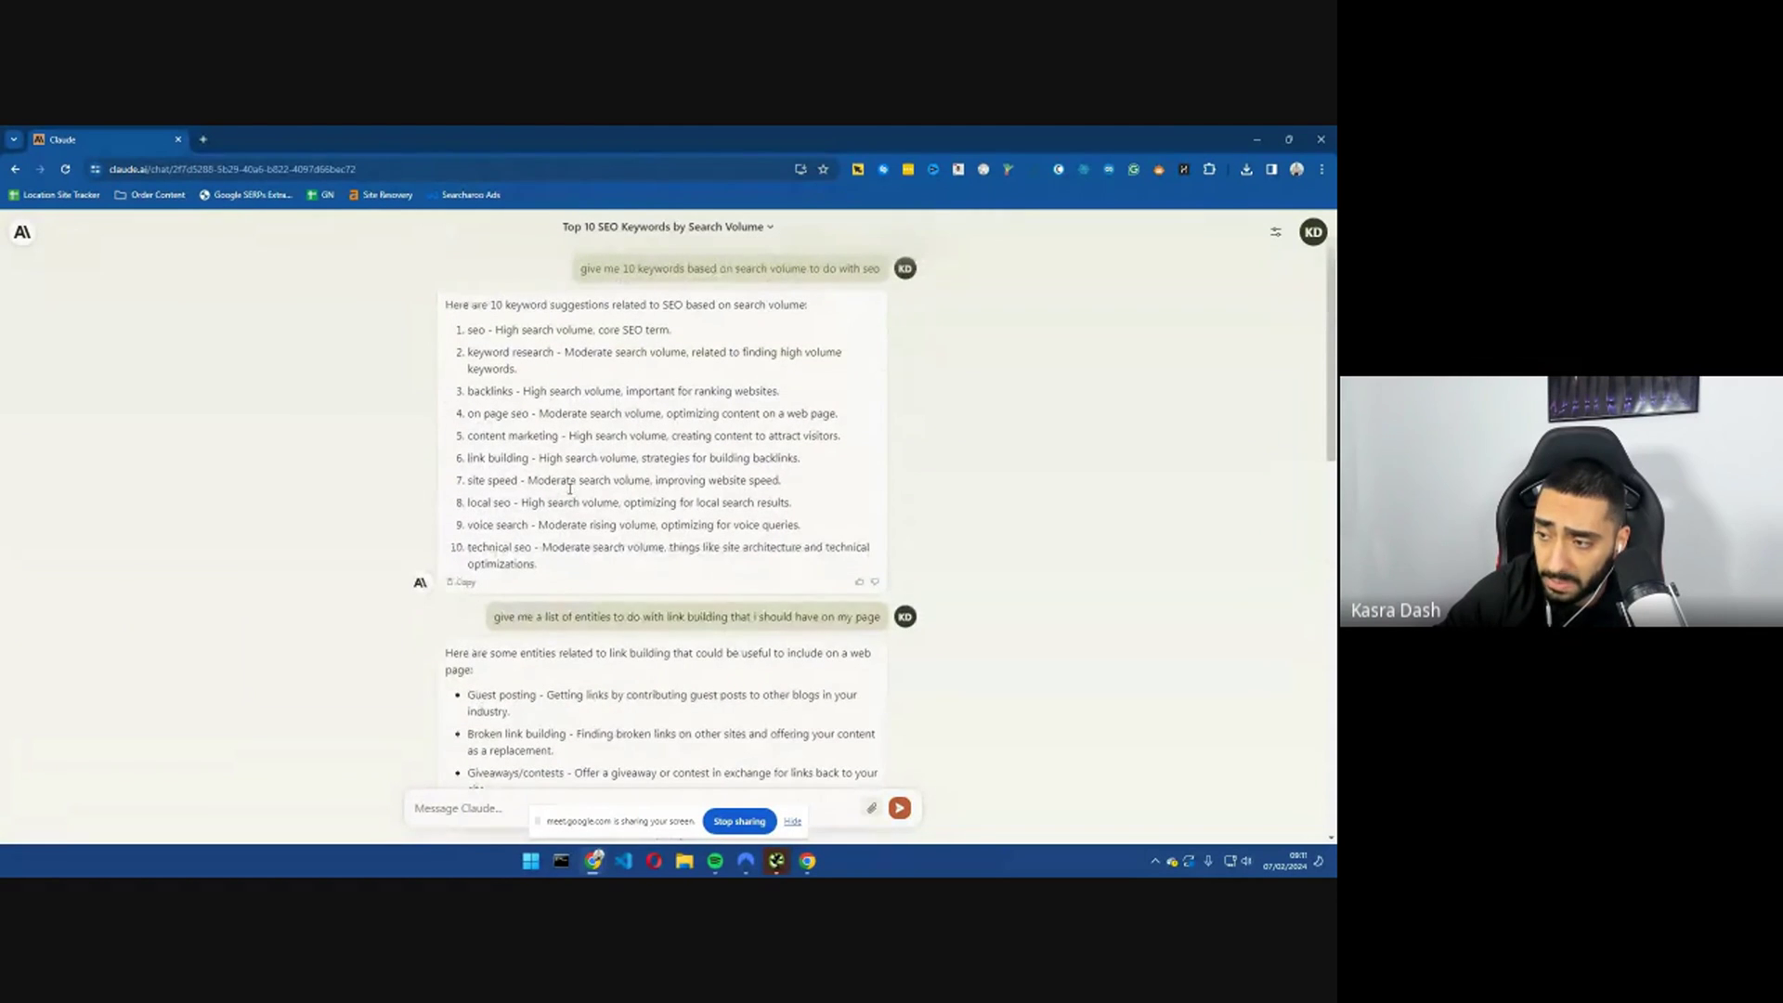
scroll(534, 470, up, 1)
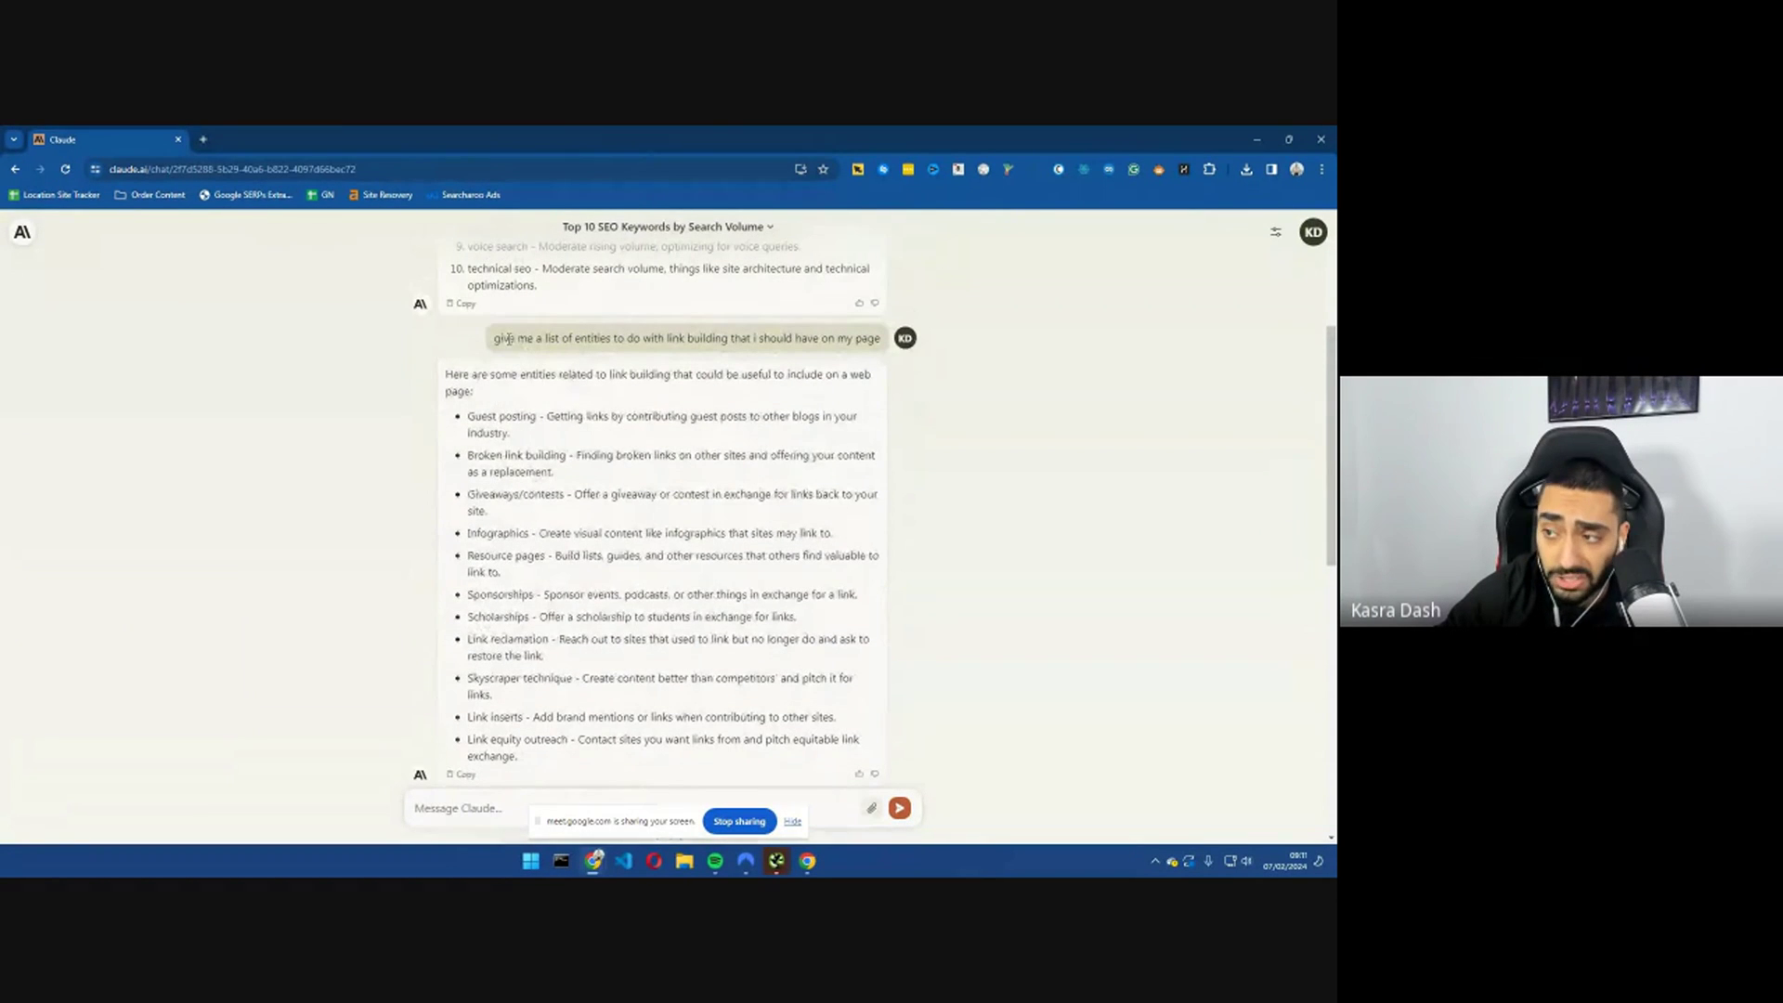
drag(560, 334, 611, 336)
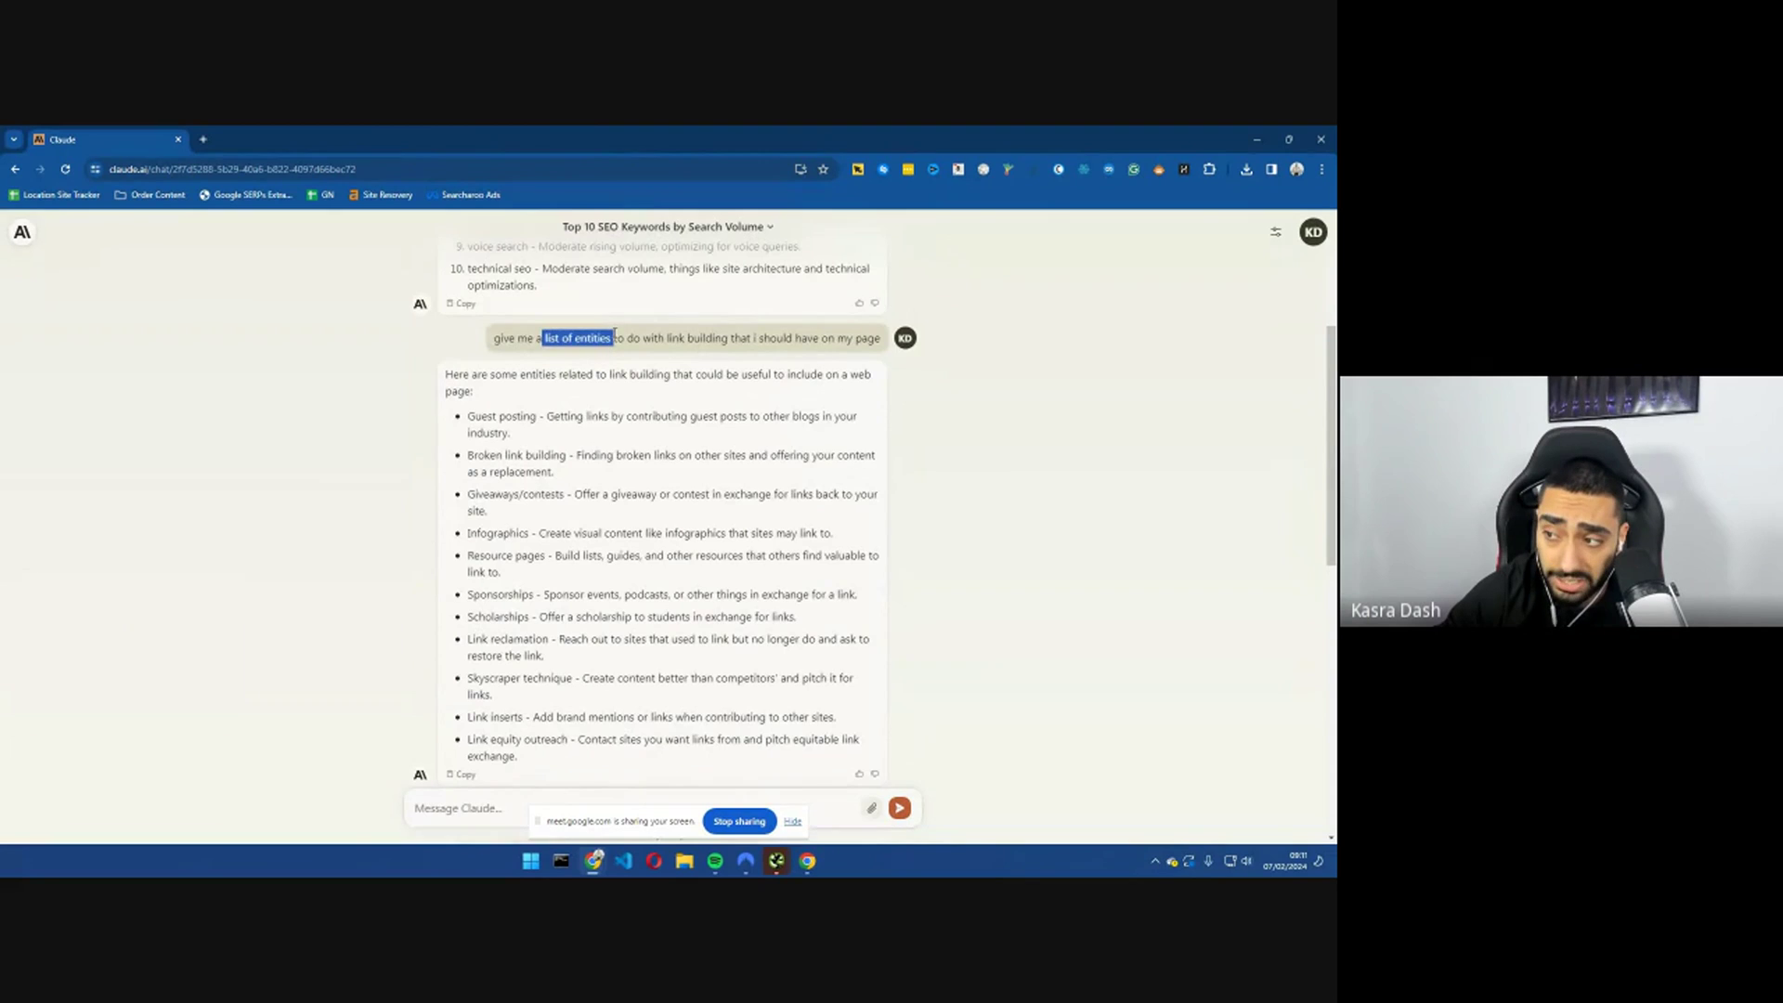
scroll(599, 401, up, 1)
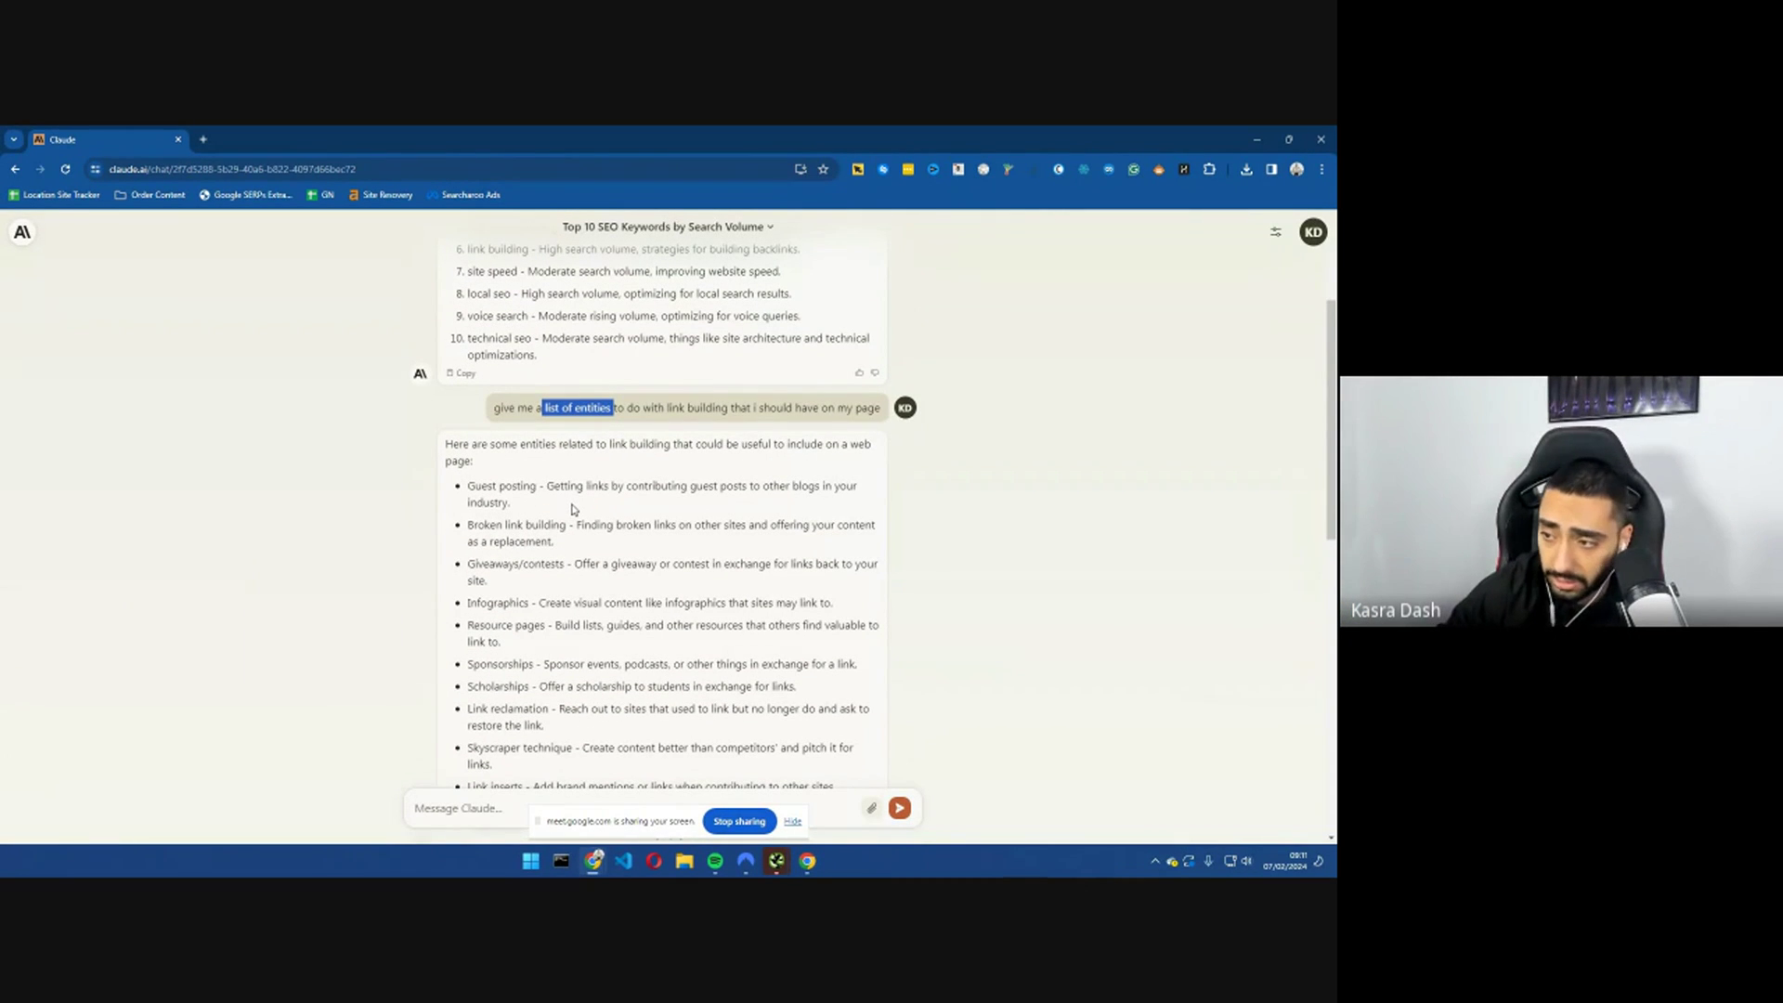
drag(475, 486, 513, 568)
scroll(530, 539, down, 1)
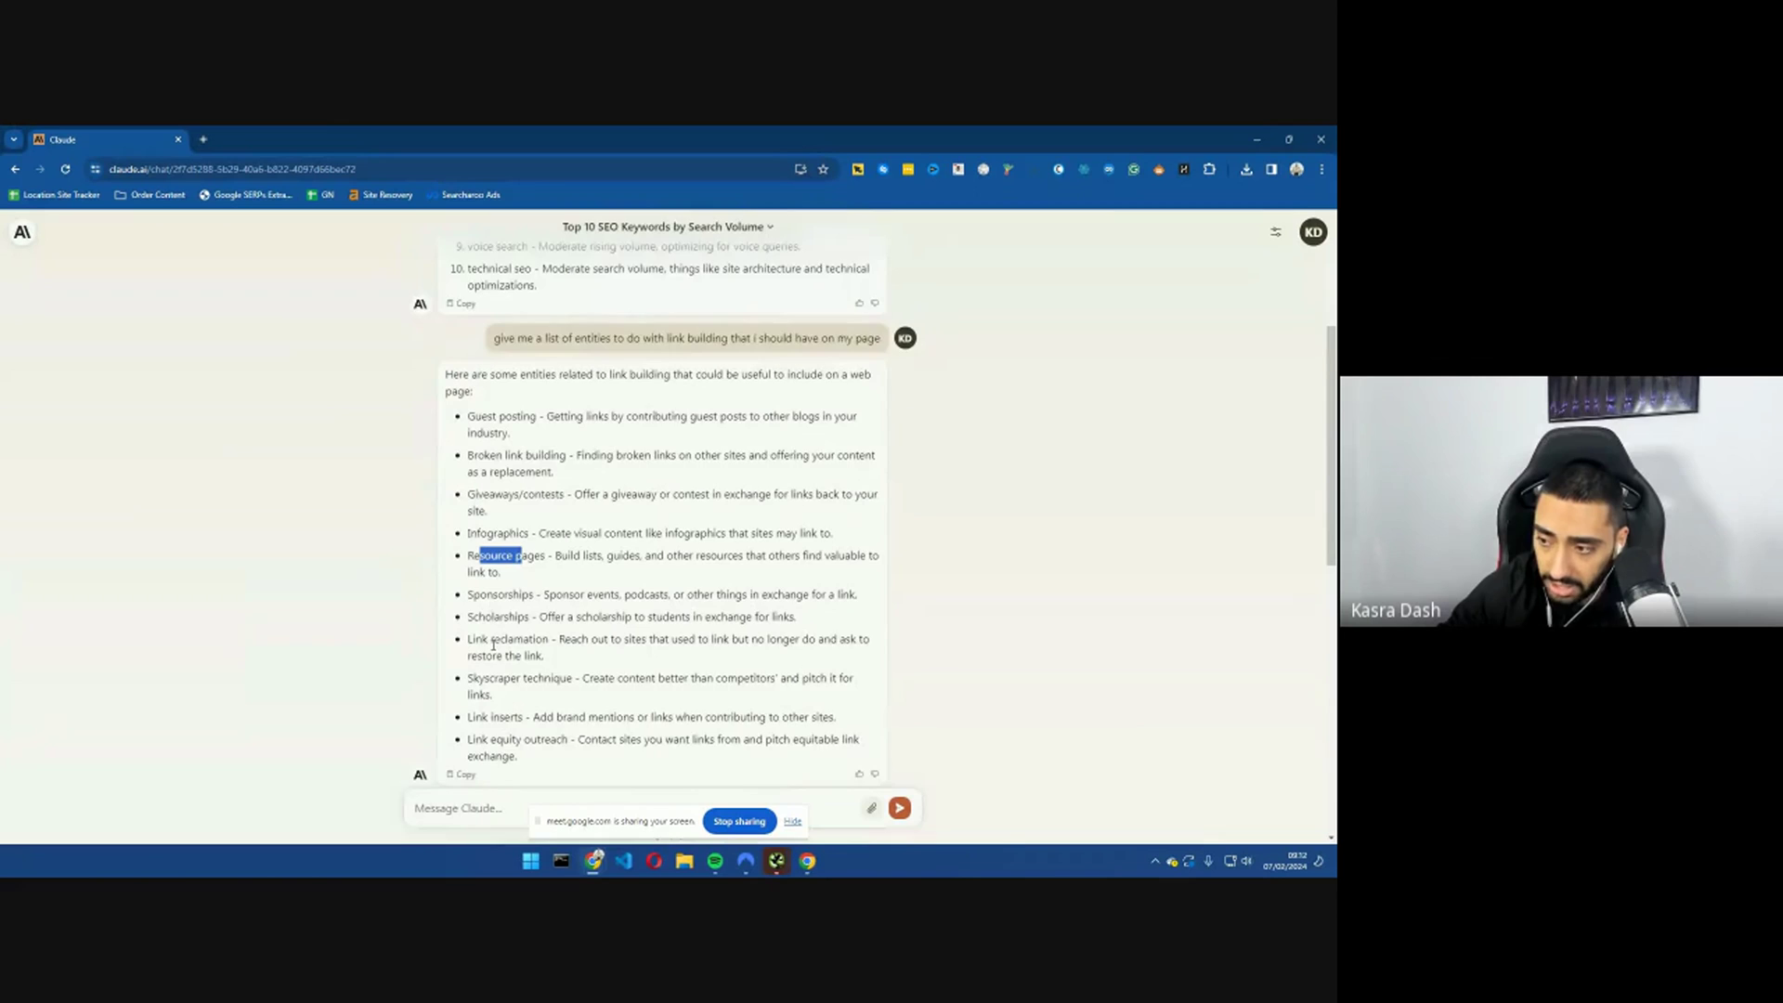
scroll(493, 644, down, 1)
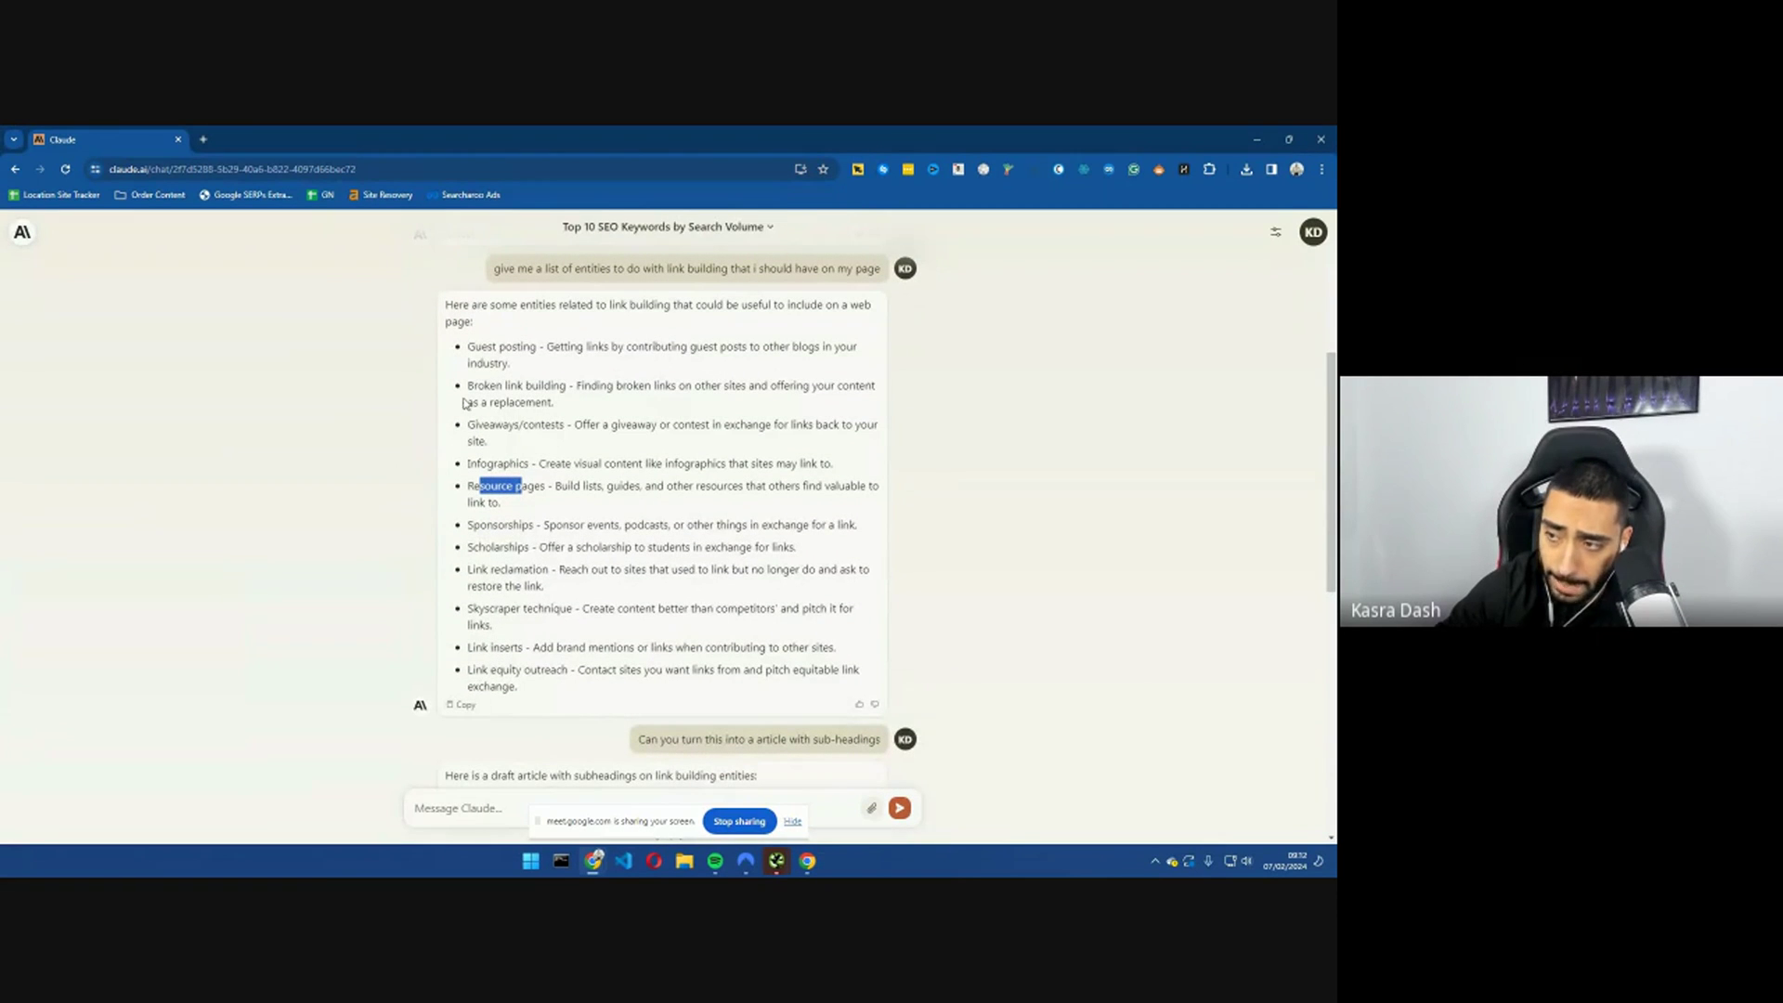
drag(472, 344, 754, 711)
scroll(594, 631, down, 4)
scroll(706, 692, down, 3)
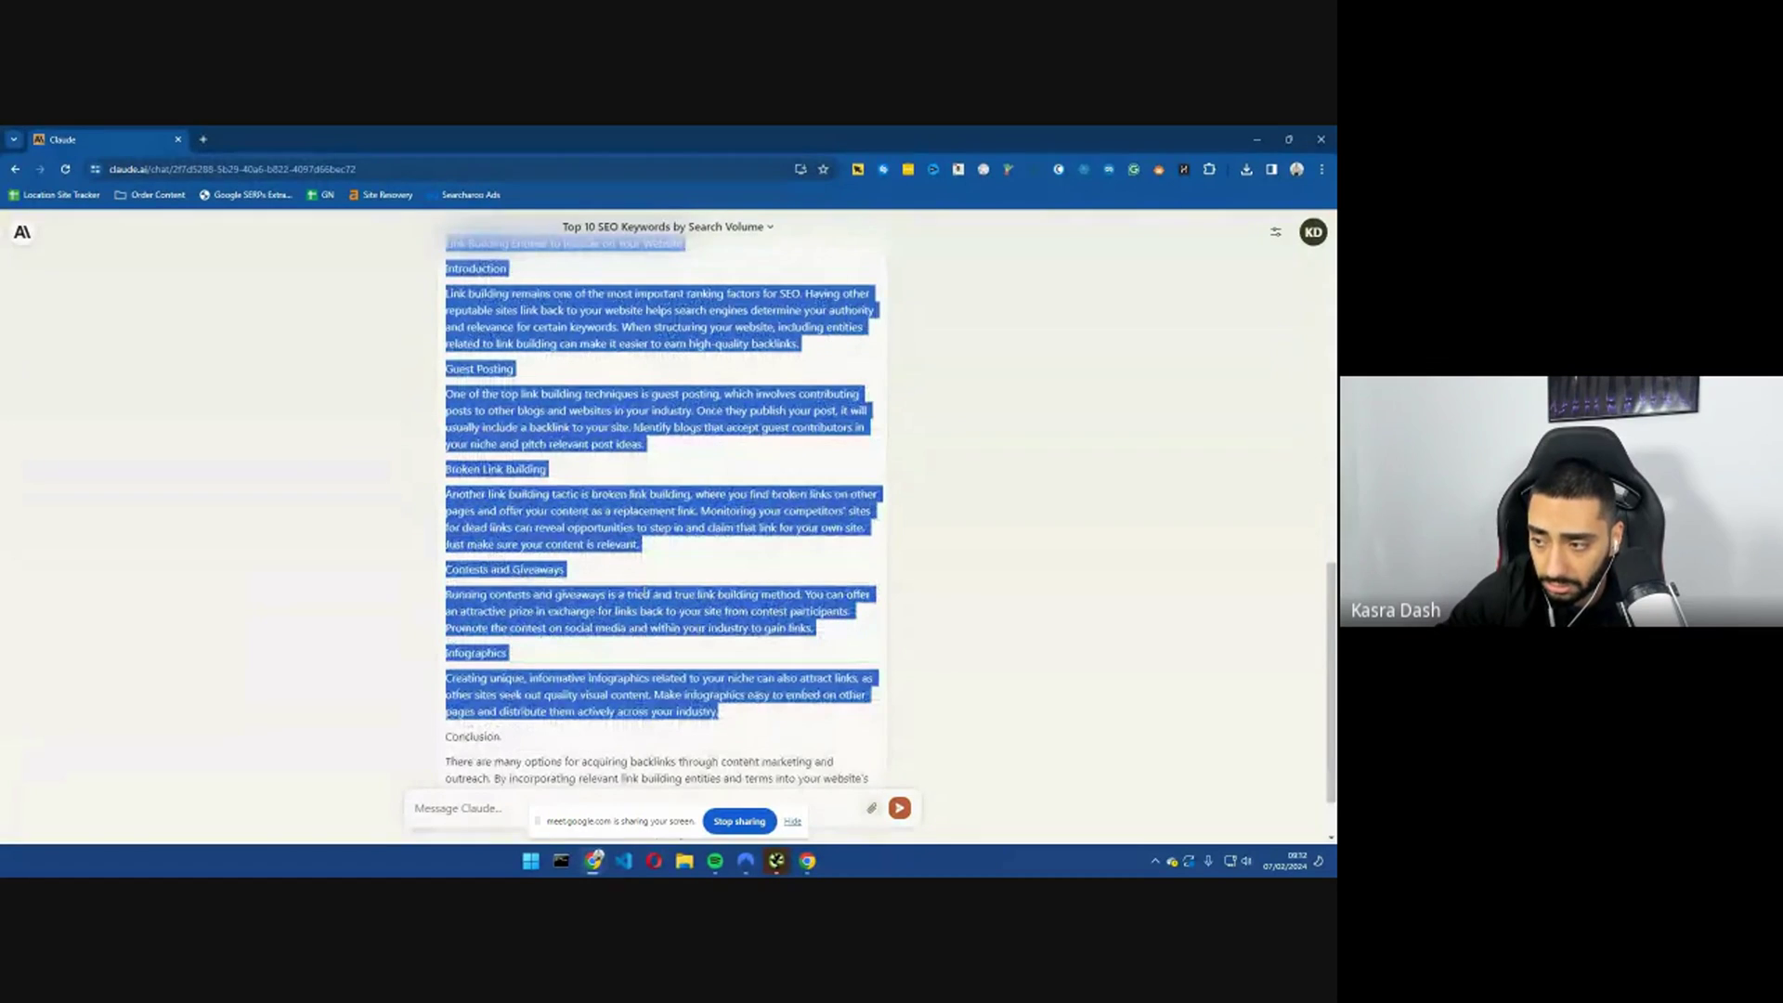